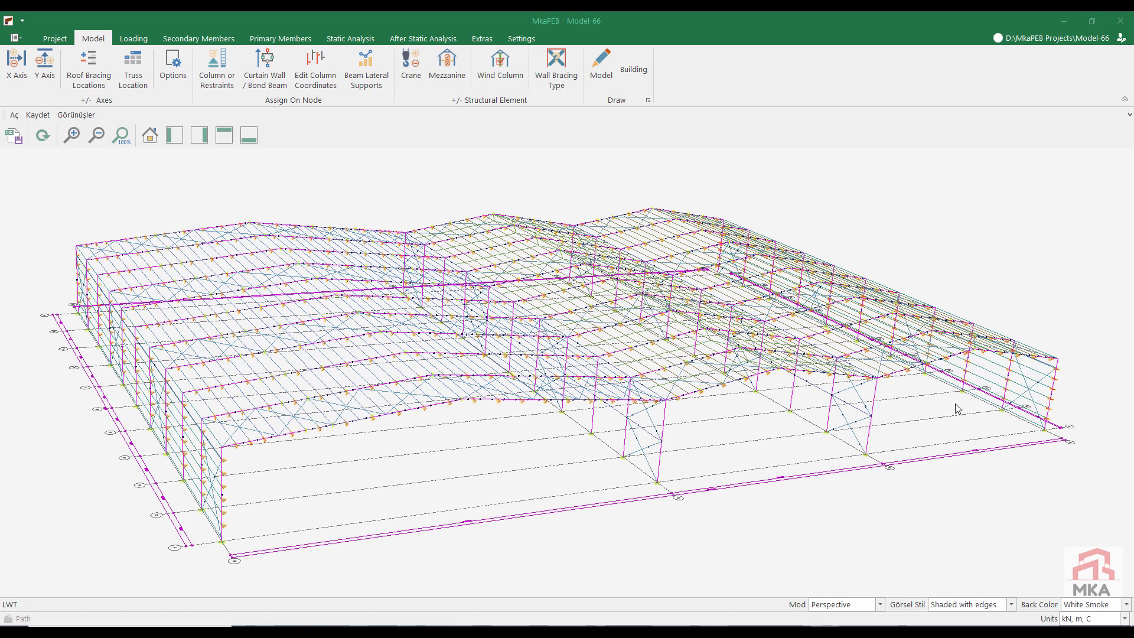
Step: Create a new project named IRAQ in the MkaPEB Projects directory and open it
scroll(901, 420, "down", 1)
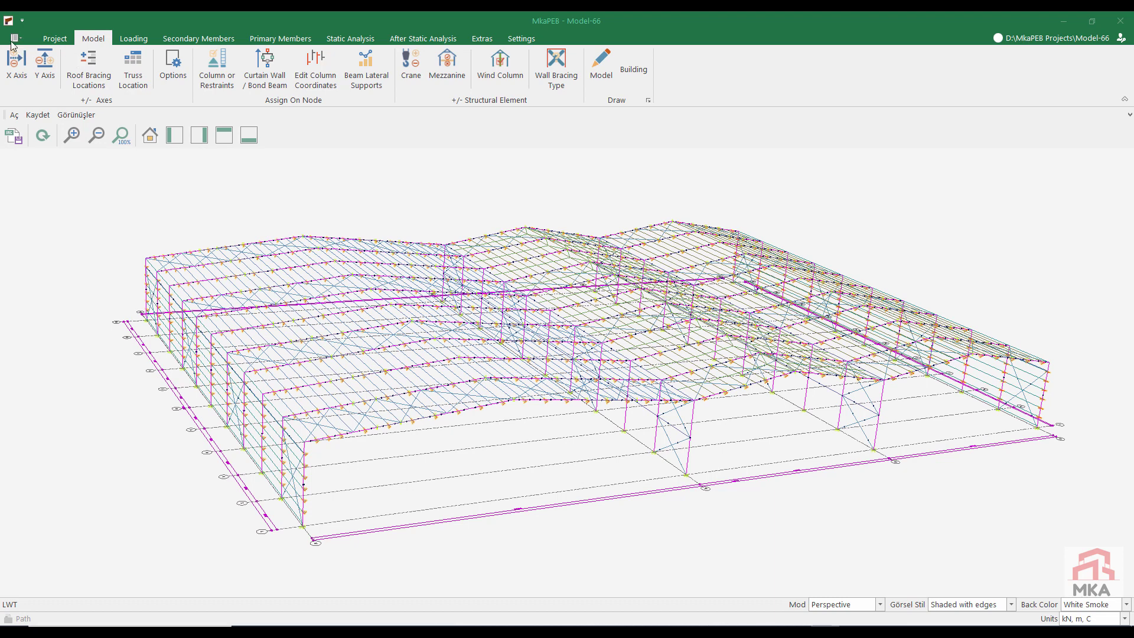
left_click(39, 45)
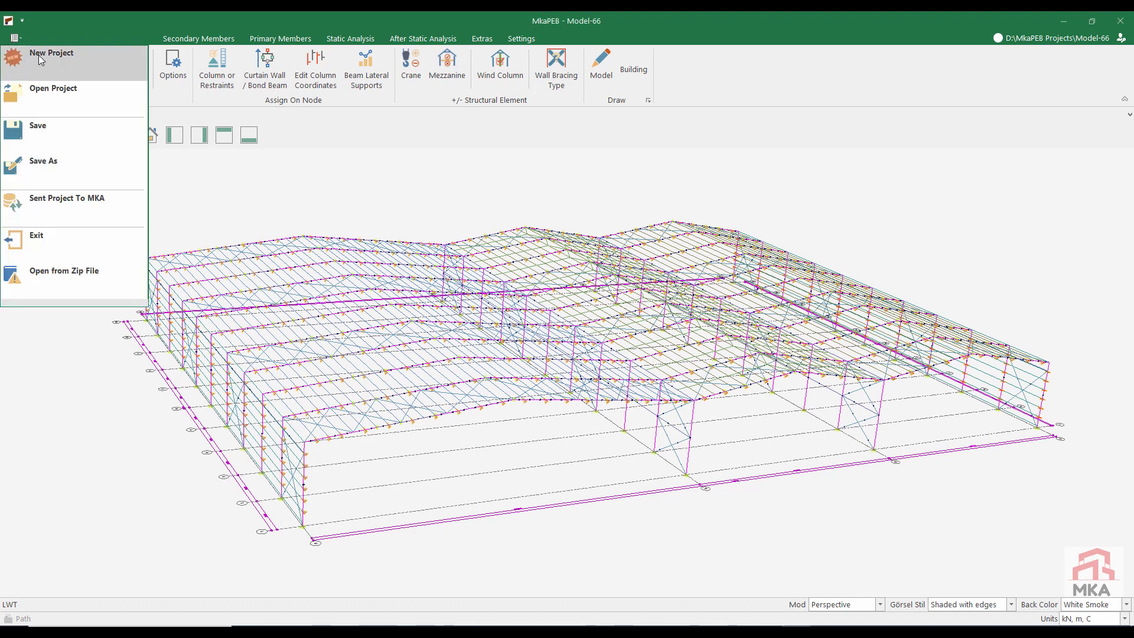
left_click(38, 55)
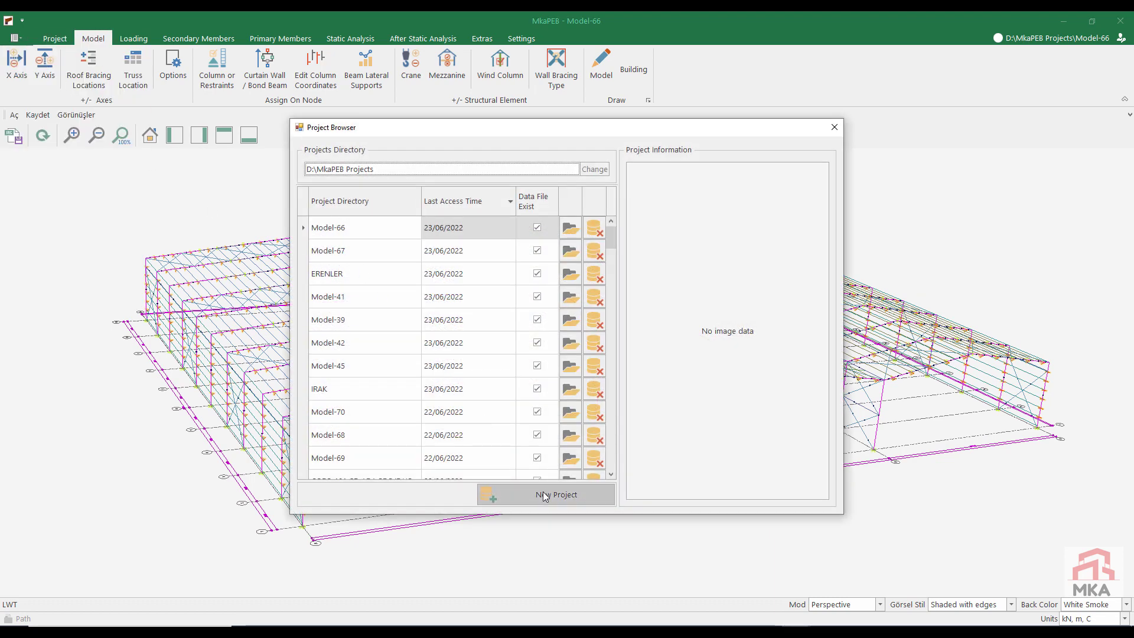
left_click(554, 496)
left_click(360, 232)
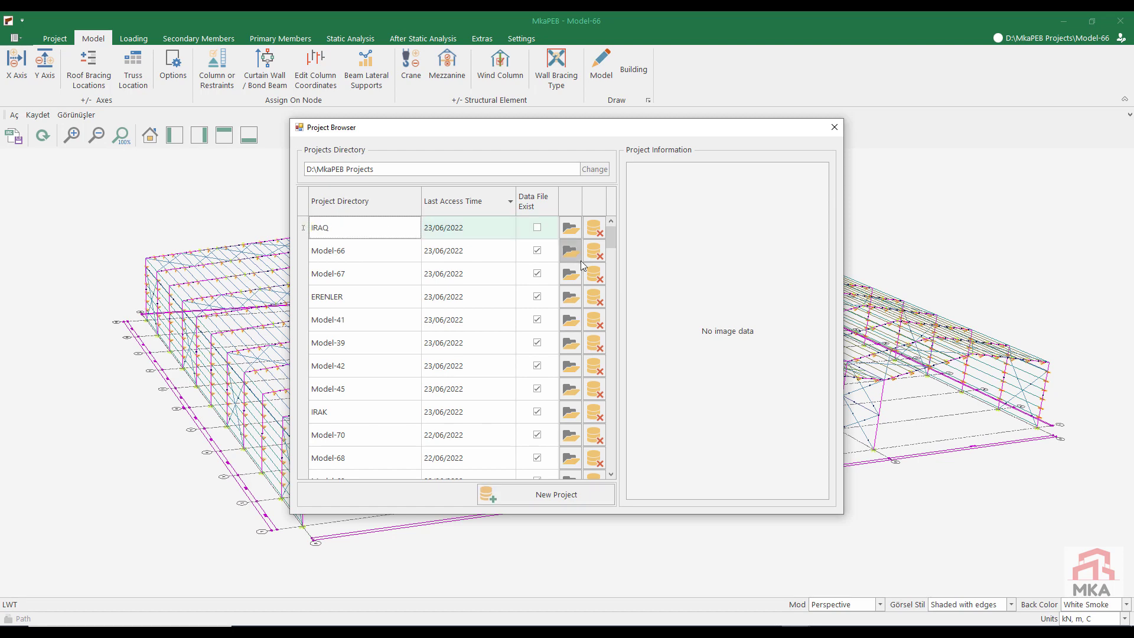
left_click(571, 228)
Step: Set up the model as duo-pitch tapered portal frame type 510 with a 50 m truss length and a 9.5 m column length
left_click(429, 113)
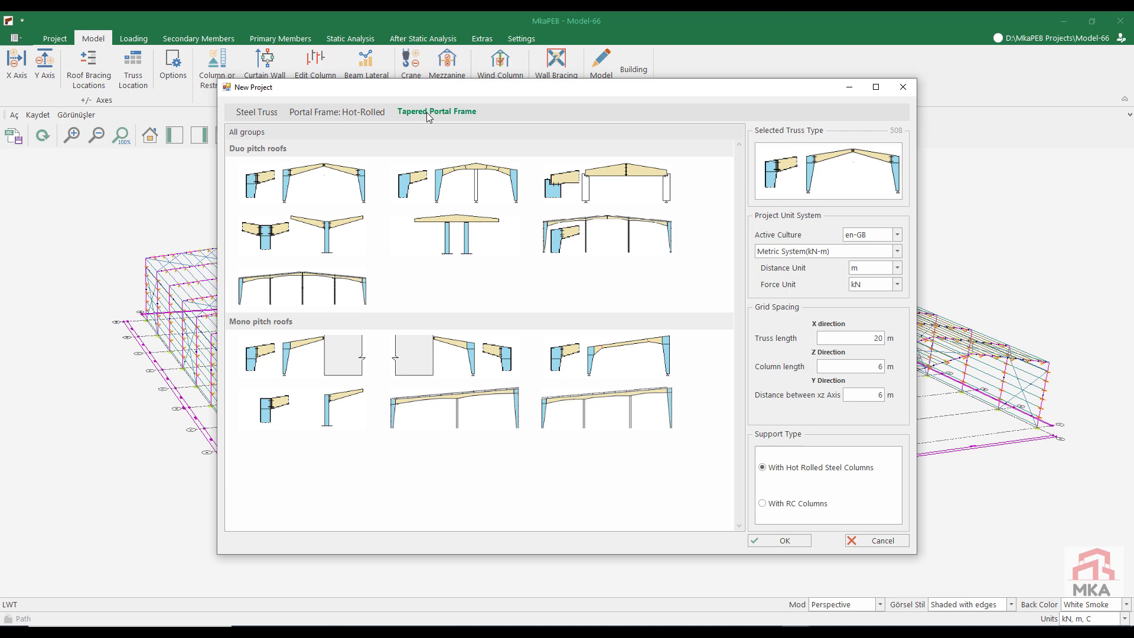
left_click(453, 183)
type("5")
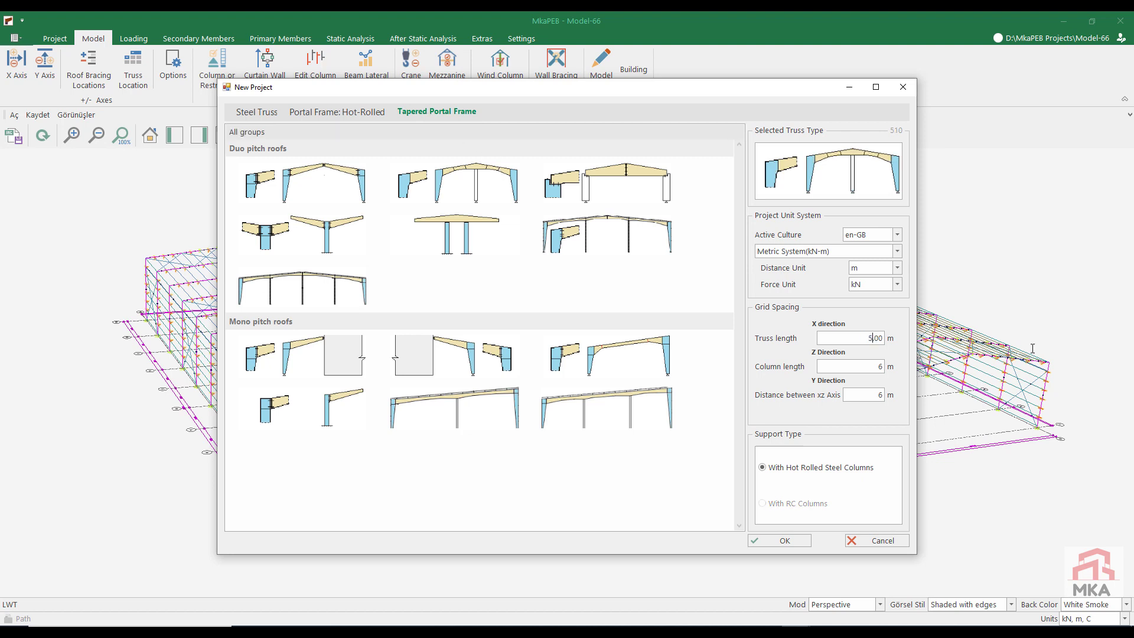
type("0")
key("Tab")
type("9")
left_click(785, 539)
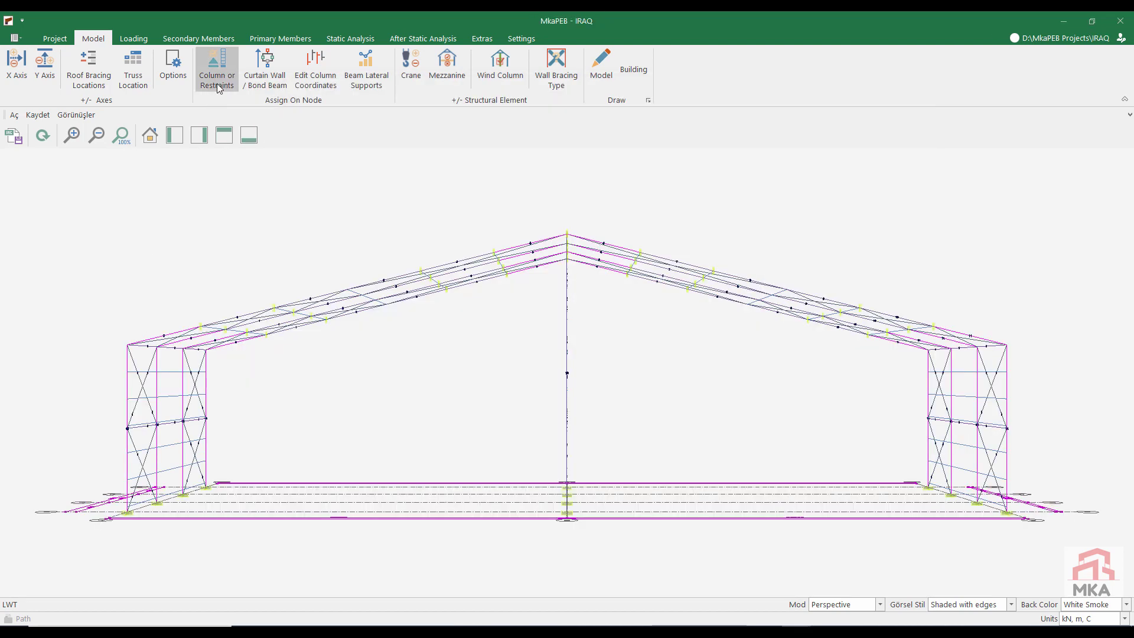
Step: Remove the middle column by assigning No Support to node 6 at X = 25 m, and apply the change
left_click(217, 83)
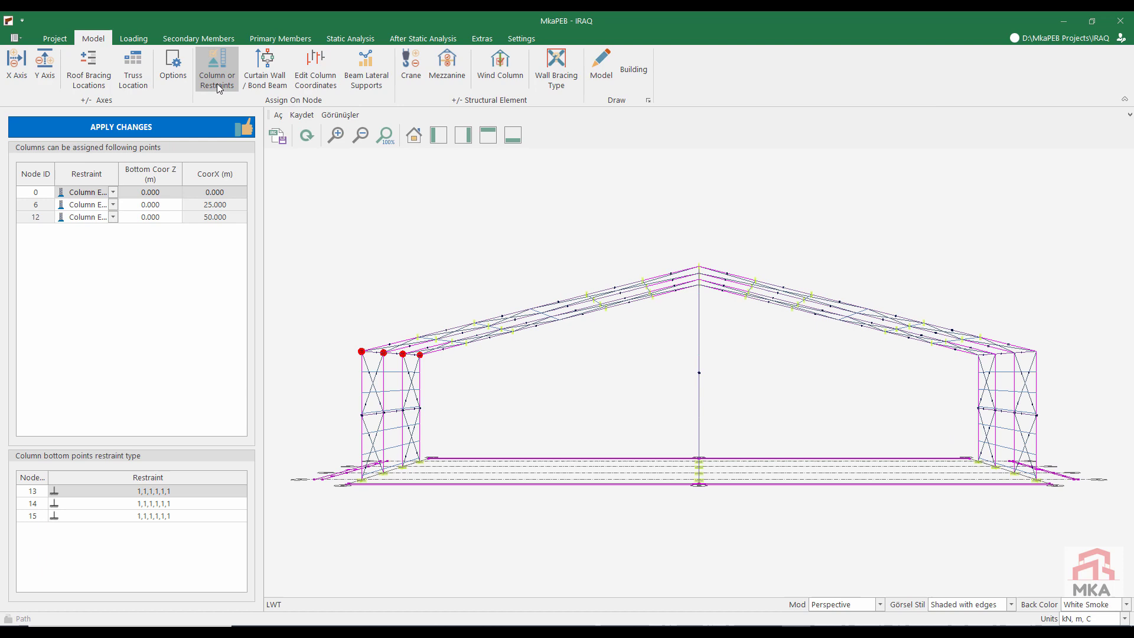
left_click(83, 204)
left_click(83, 205)
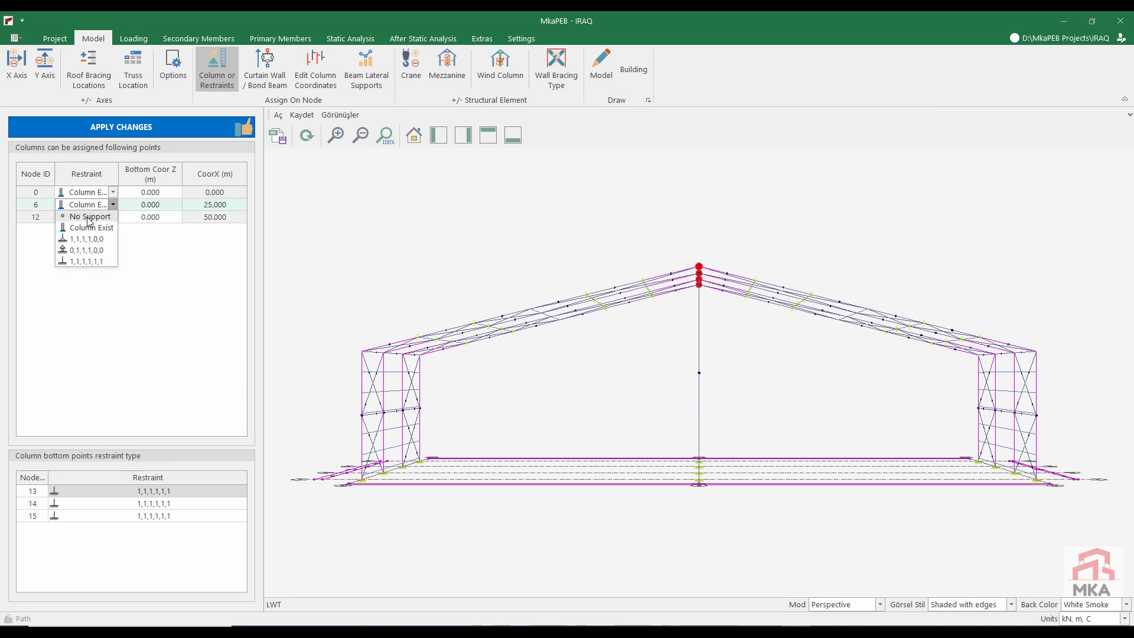
Step: Edit the X-axis truss and set its roof height H to 2.50 m
left_click(24, 68)
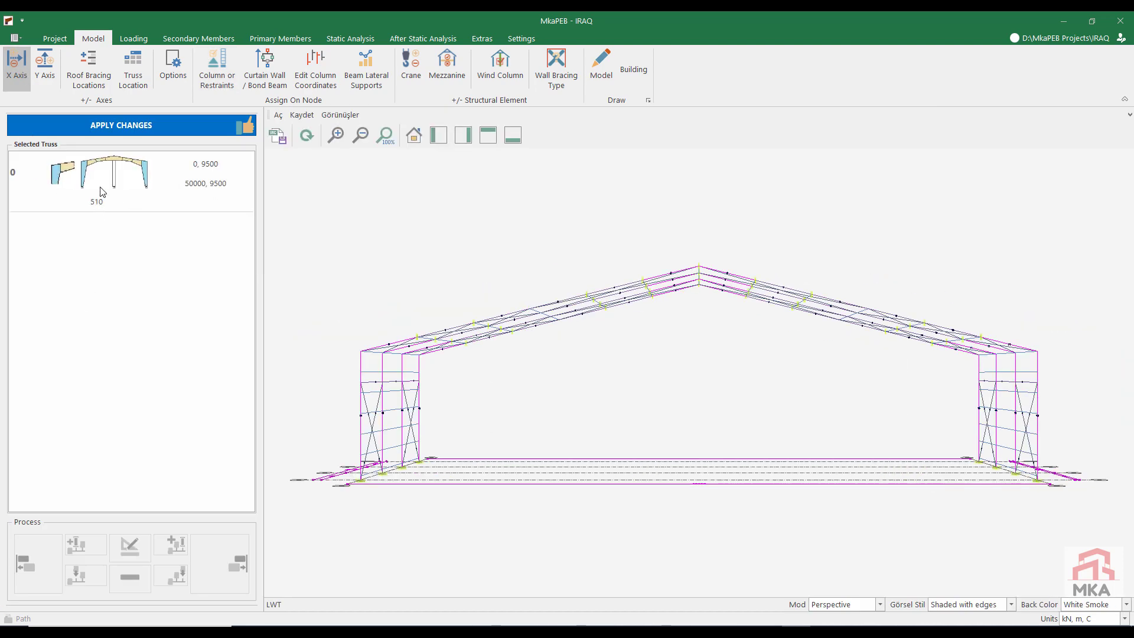
left_click(130, 550)
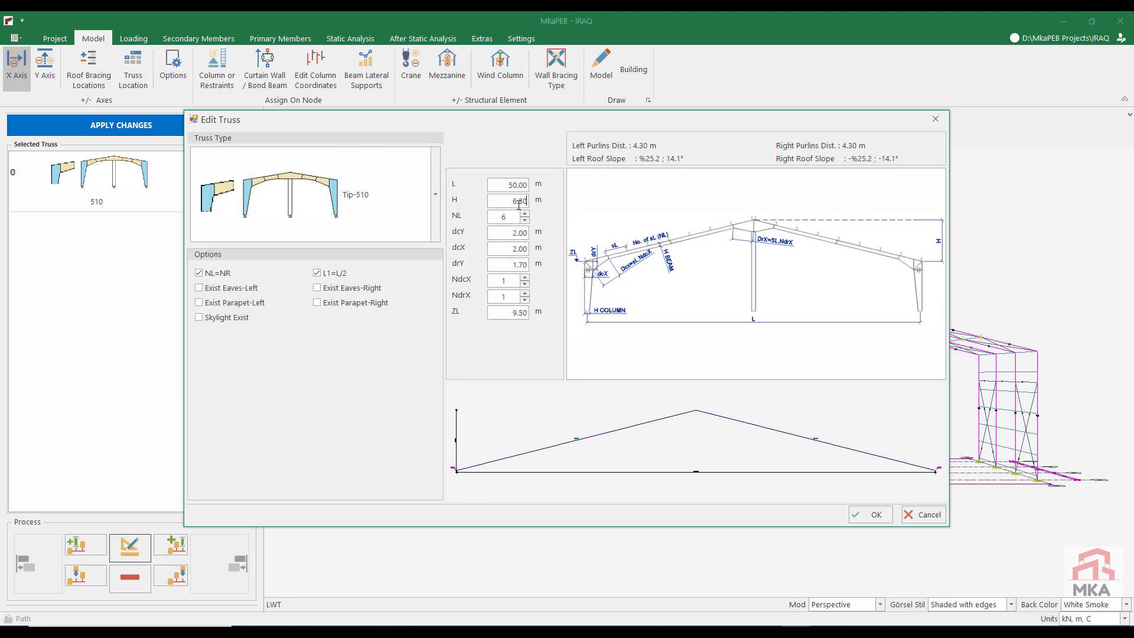
type("2")
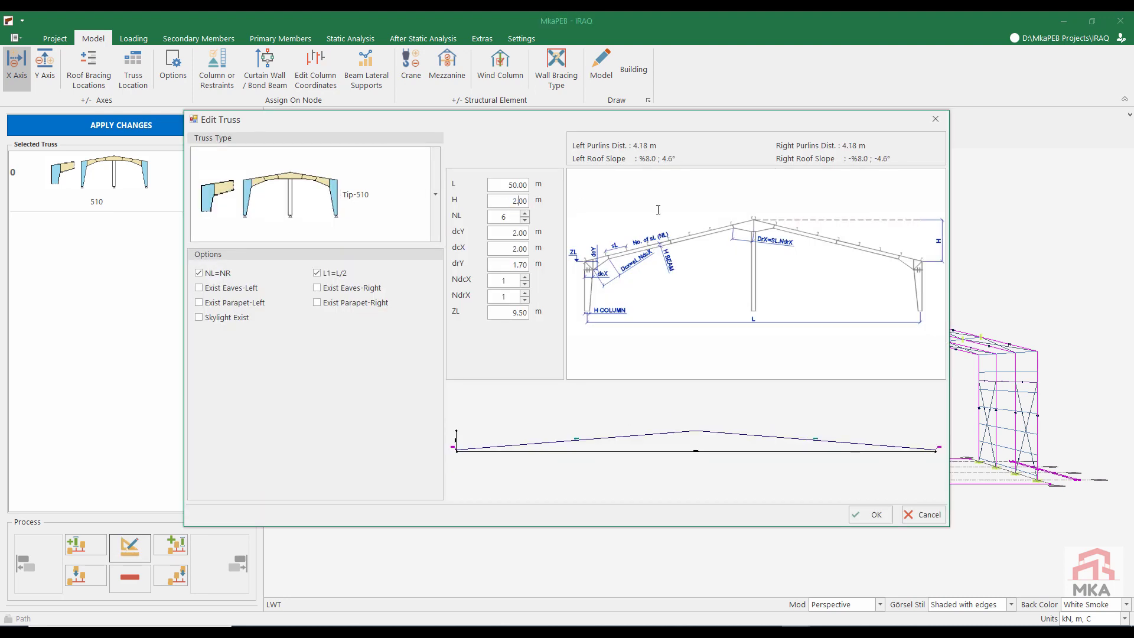
type(".5")
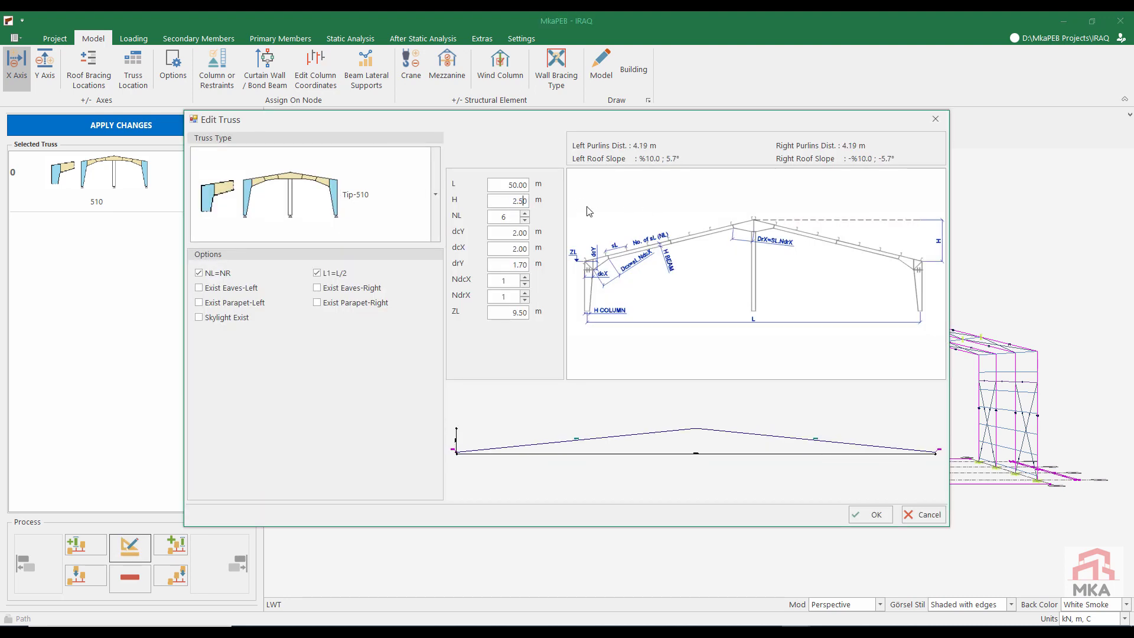
Step: Raise the truss's number of roof divisions NL to 18
left_click(525, 213)
left_click(525, 213)
left_click(524, 214)
left_click(524, 213)
left_click(525, 213)
left_click(525, 213)
left_click(525, 213)
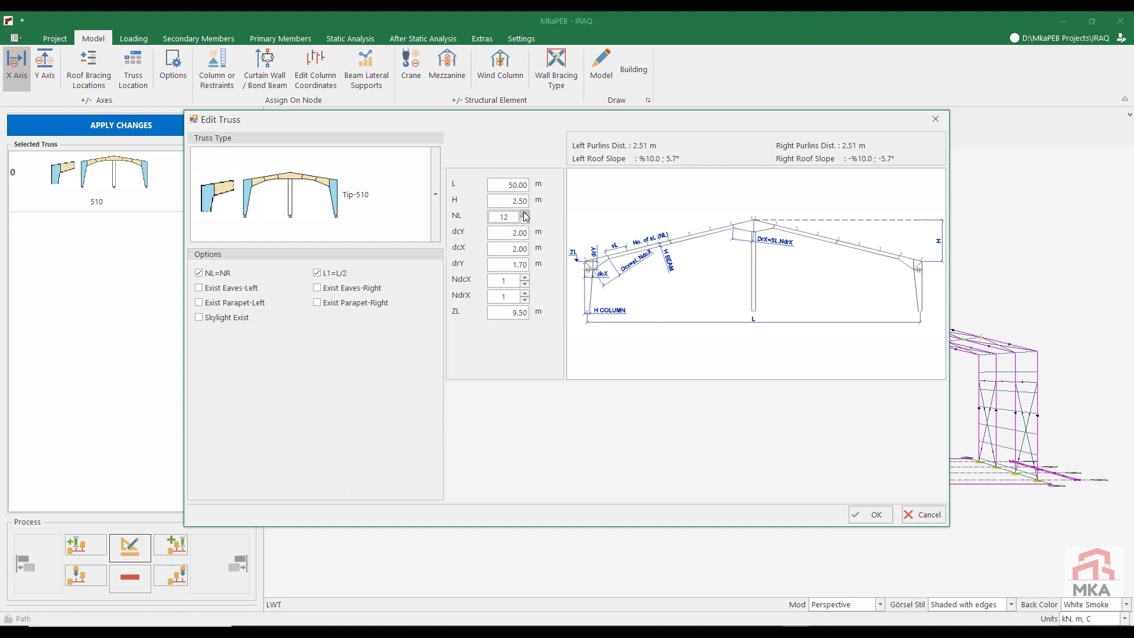
left_click(525, 213)
left_click(525, 213)
left_click(525, 213)
left_click(525, 213)
left_click(525, 213)
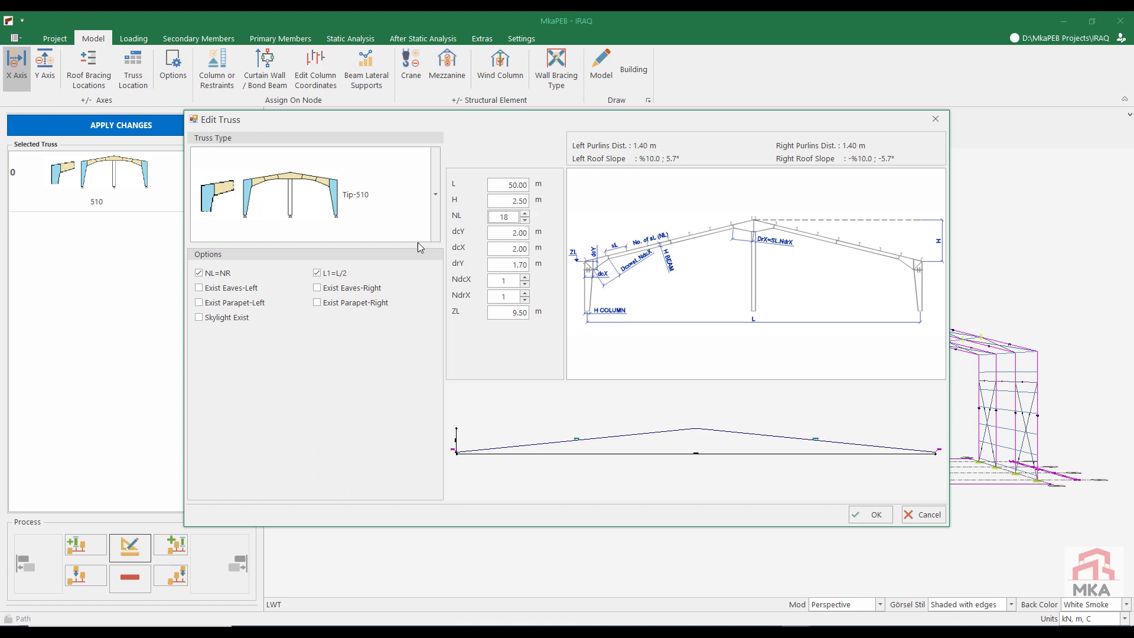
Step: Set the truss haunch dimensions to dcY 1.00 m, dcX 1.20 m and drY 1.00 m
key("Tab")
type("1")
left_click(514, 249)
left_click_drag(511, 249, 534, 251)
type("1.20")
left_click_drag(512, 265, 561, 264)
type("1")
Step: Set NdcX to 6 and NdrX to 7, and accept the truss edits
left_click(525, 278)
left_click(525, 278)
left_click(525, 278)
left_click(525, 278)
left_click(525, 278)
left_click(525, 293)
left_click(525, 293)
left_click(525, 293)
left_click(525, 293)
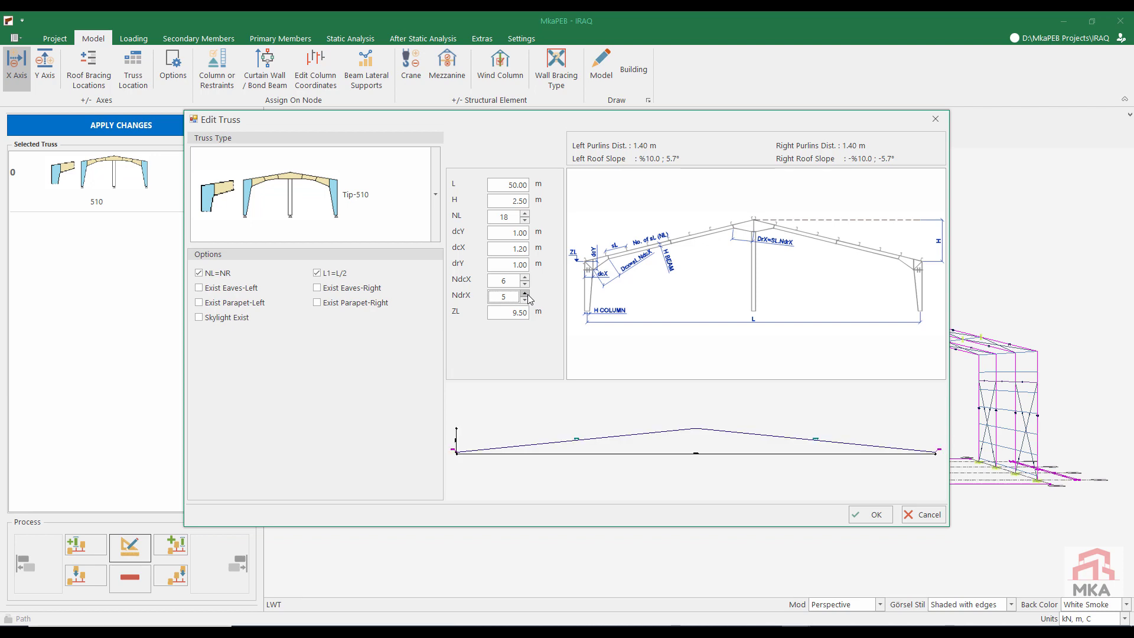
left_click(874, 516)
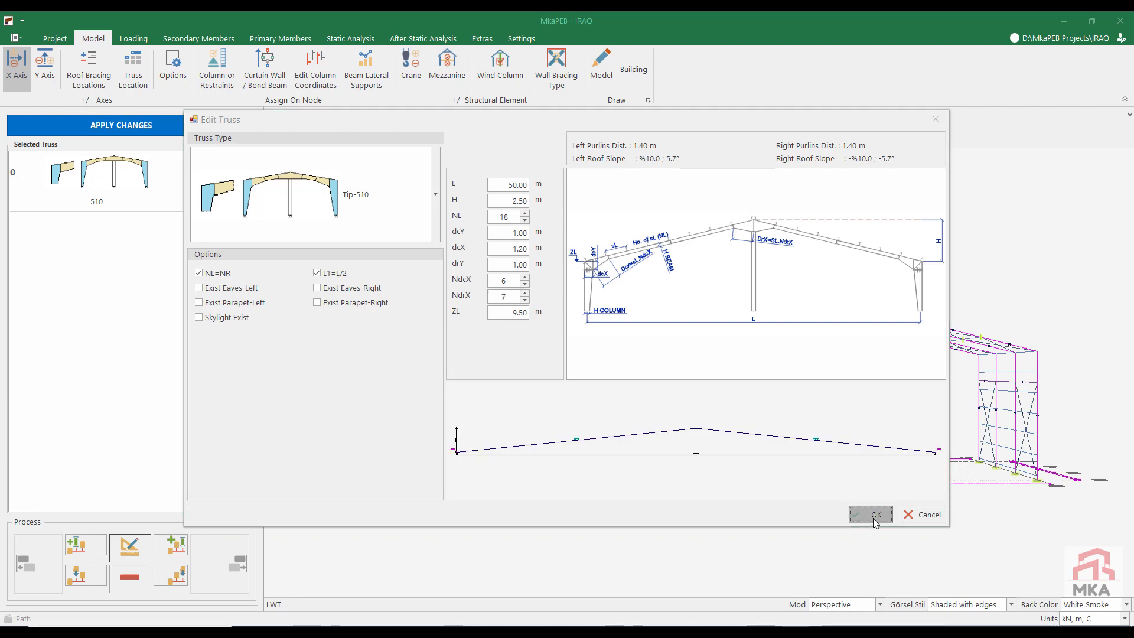
Step: Copy the truss as a second span and set the copy's length L to 30 m and height H to 2 m
left_click(173, 580)
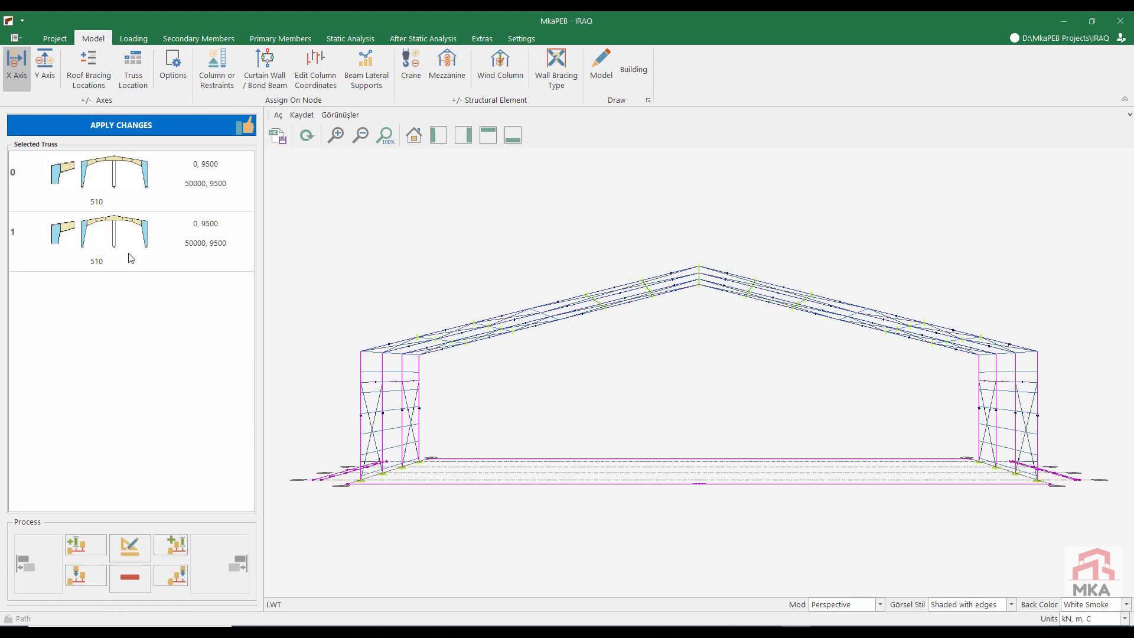
left_click(139, 554)
key("Delete")
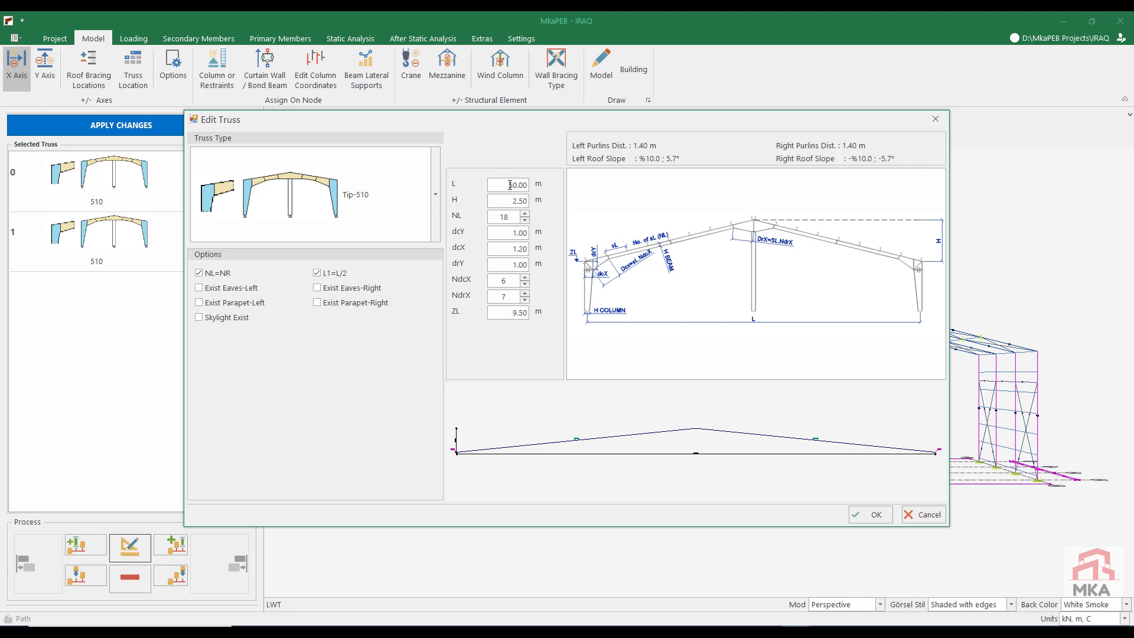
type("3")
left_click(501, 197)
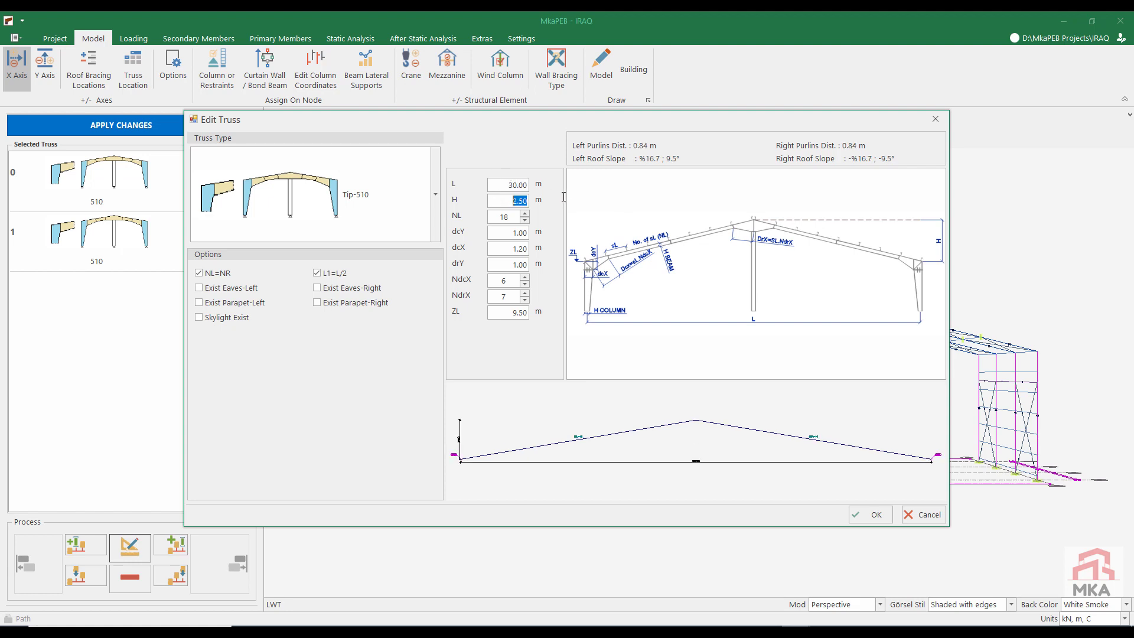
type("2")
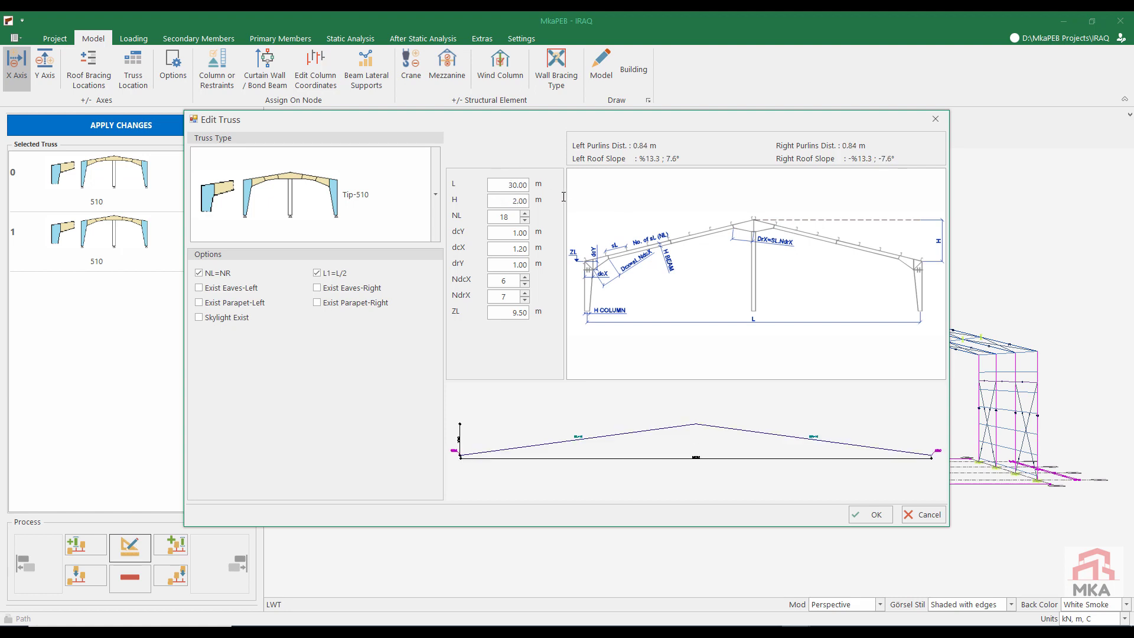
Step: Reduce the number of roof divisions NL of the second truss
left_click(524, 220)
left_click(524, 221)
left_click(524, 220)
left_click(524, 220)
left_click(524, 221)
left_click(525, 220)
left_click(524, 220)
Step: Set the second truss's dcX to 1 m and drY to 0.8 m, adjust NdcX and NdrX, and accept the edits
left_click(507, 246)
type("1")
key("Tab")
type("0.8")
left_click(524, 283)
left_click(525, 284)
left_click(524, 293)
left_click(524, 294)
left_click(872, 513)
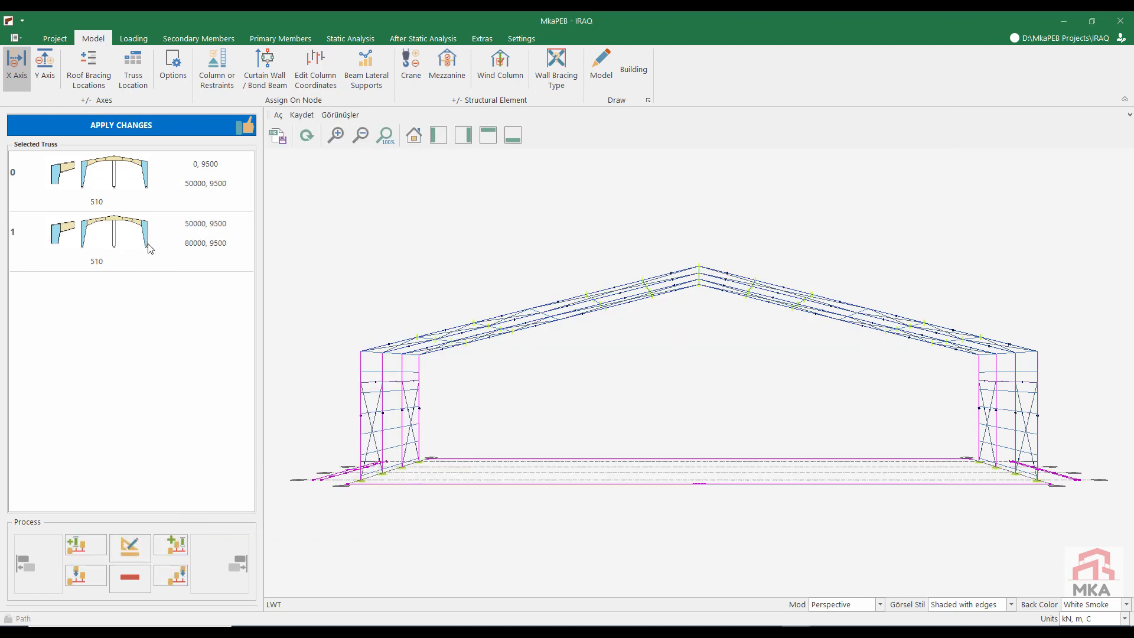
Step: Copy the 30 m truss as a third span and apply the X-axis changes to the model
left_click(174, 582)
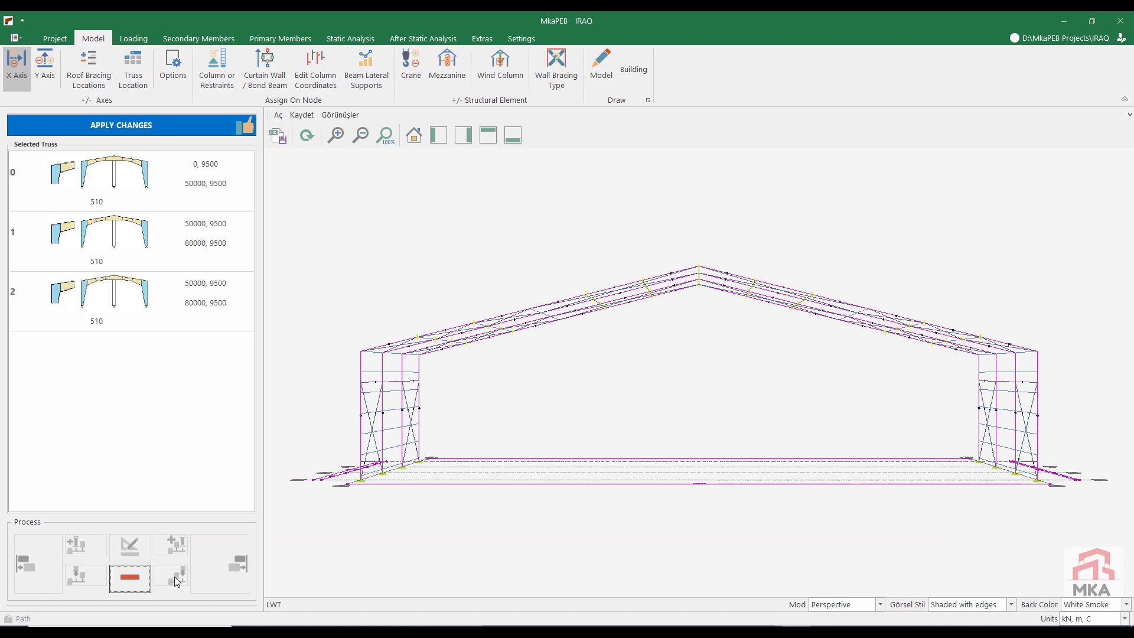
left_click(176, 128)
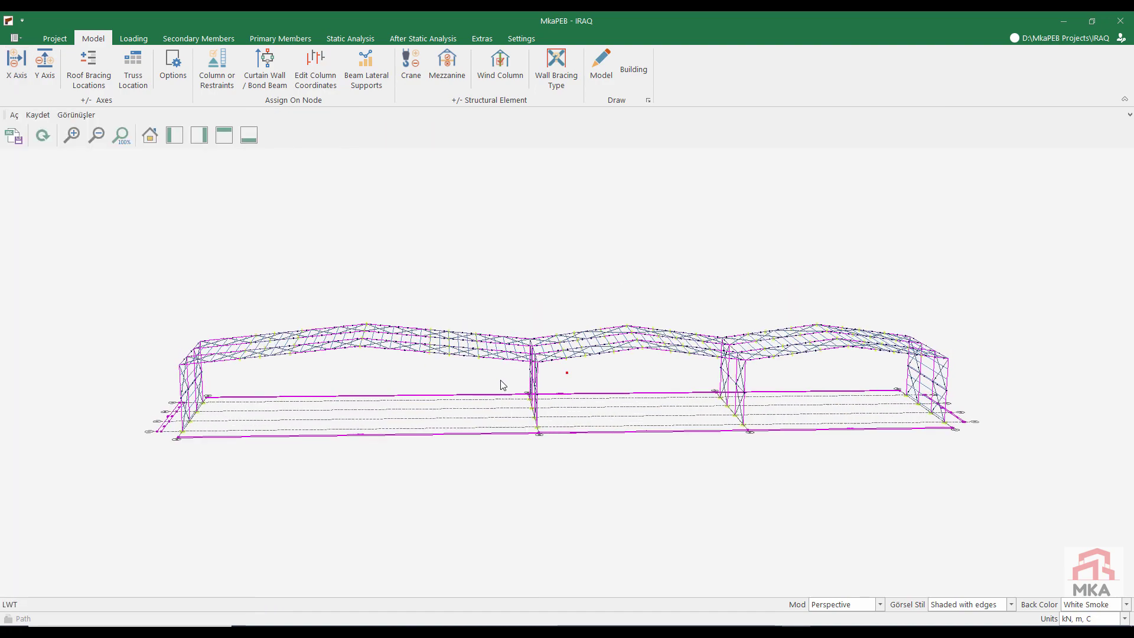
Step: Add 14 trusses at 6 m spacing to the end of the Y axis for a 102 m building length, and apply the changes
left_click(50, 65)
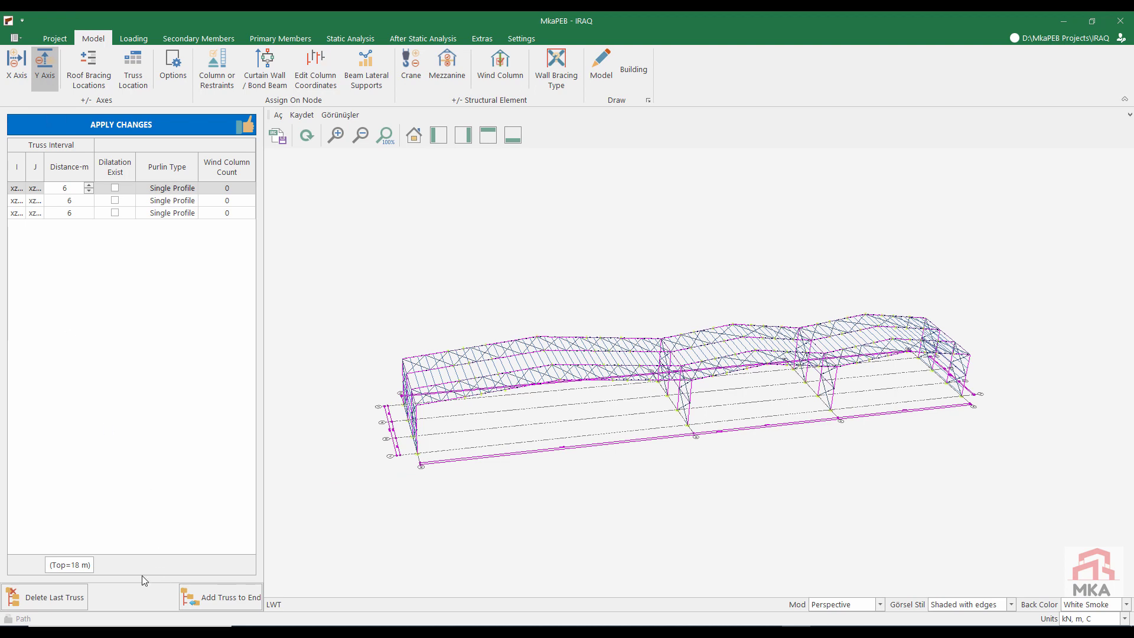
left_click(222, 599)
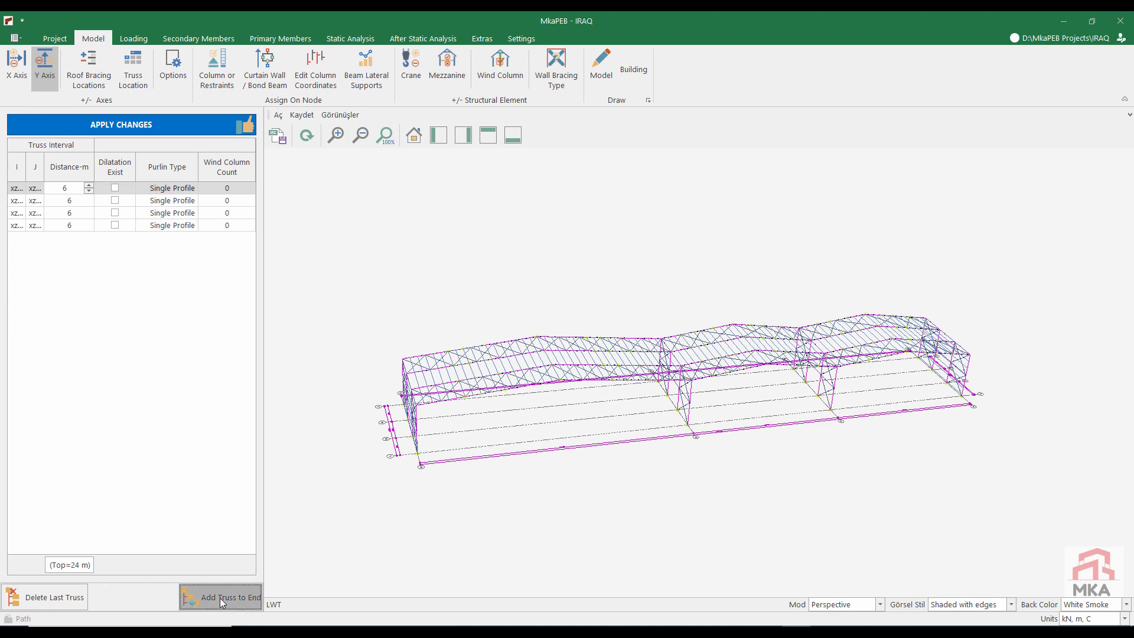
left_click(222, 600)
left_click(222, 600)
left_click(219, 597)
left_click(219, 597)
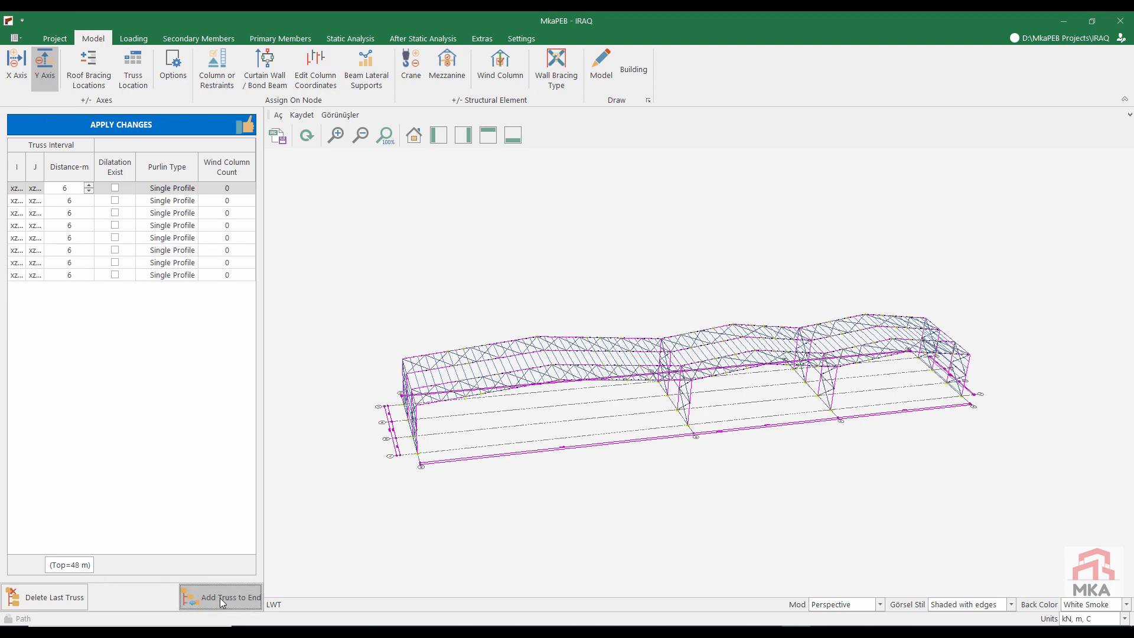
left_click(220, 598)
left_click(220, 597)
left_click(219, 597)
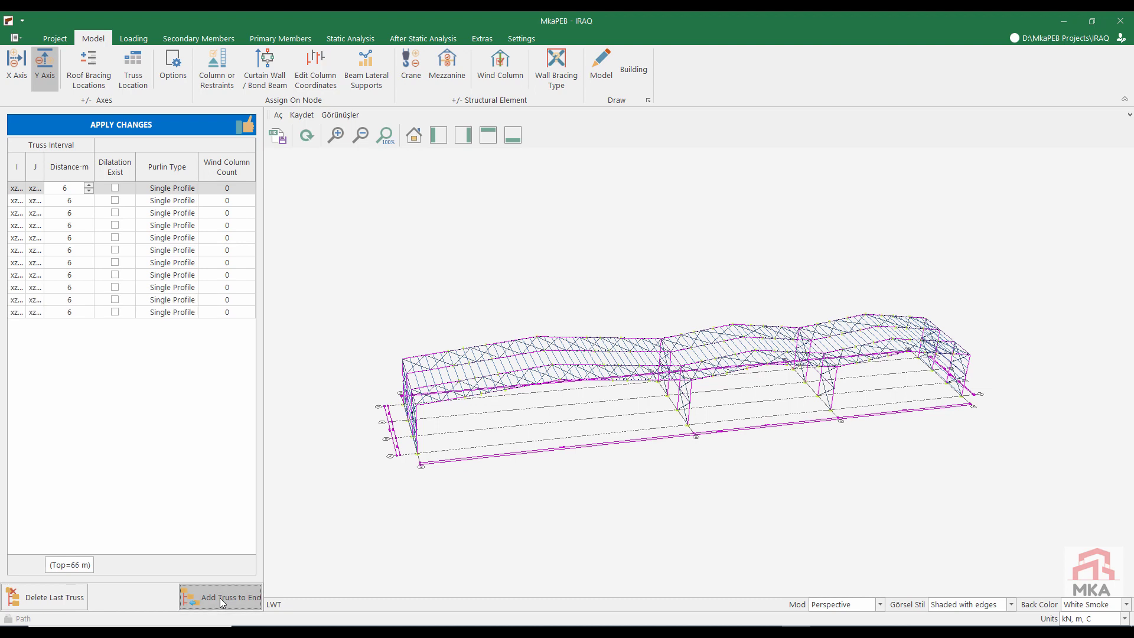
left_click(219, 598)
left_click(219, 597)
left_click(220, 598)
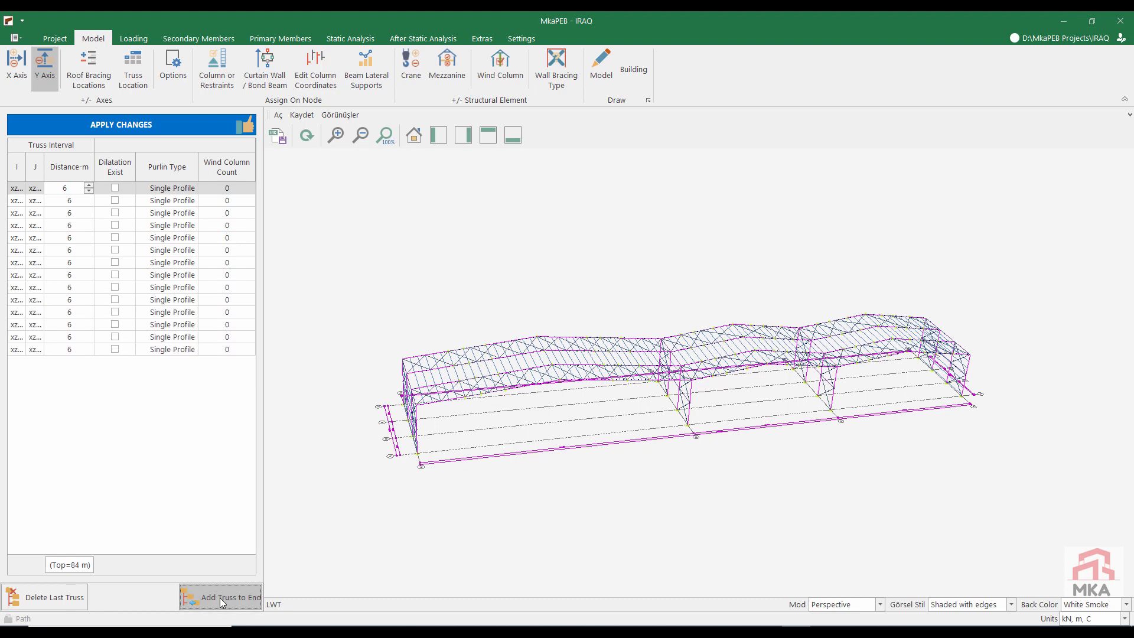
left_click(220, 598)
left_click(219, 598)
left_click(220, 597)
left_click(185, 126)
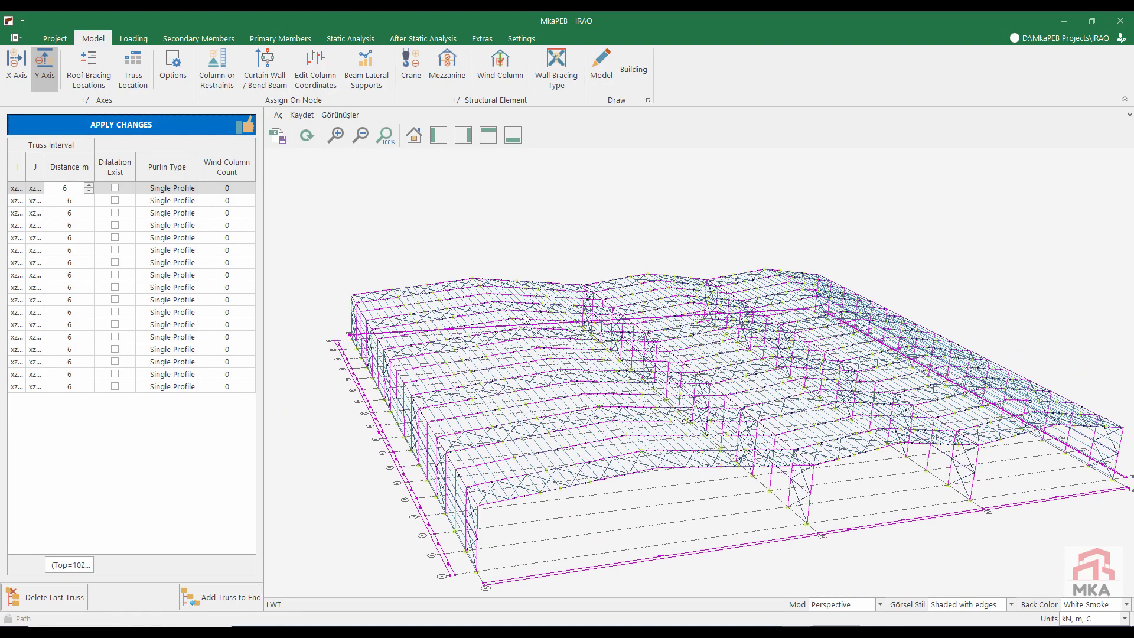
Step: Set the loading code to SAUDI ARABIA: SBC-301-16 and the building classification to II
left_click(133, 38)
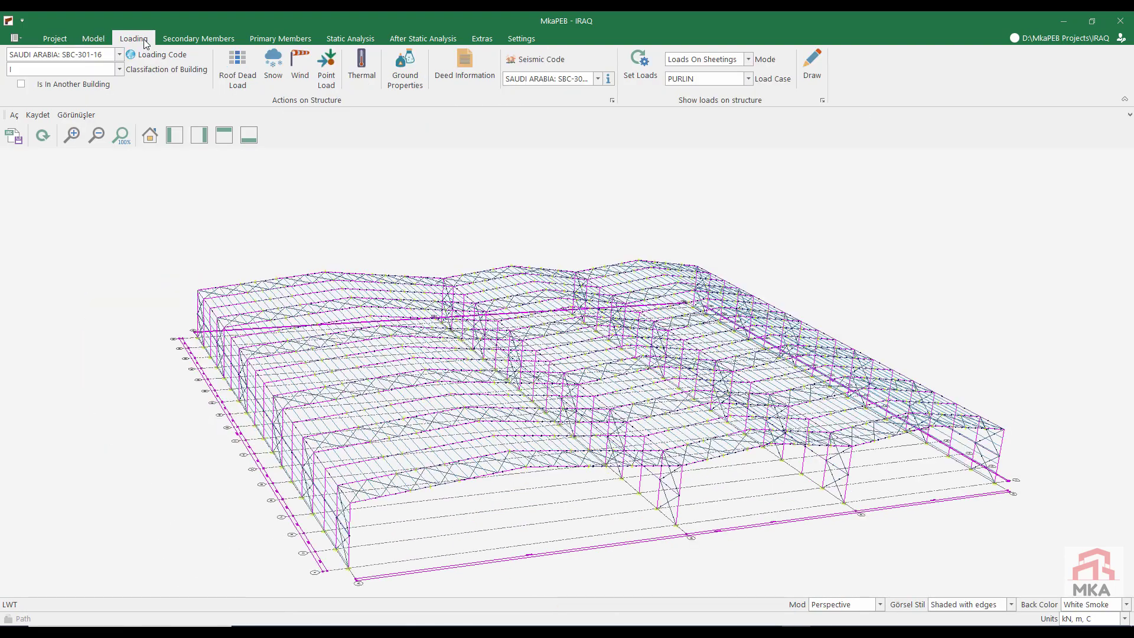
left_click(62, 54)
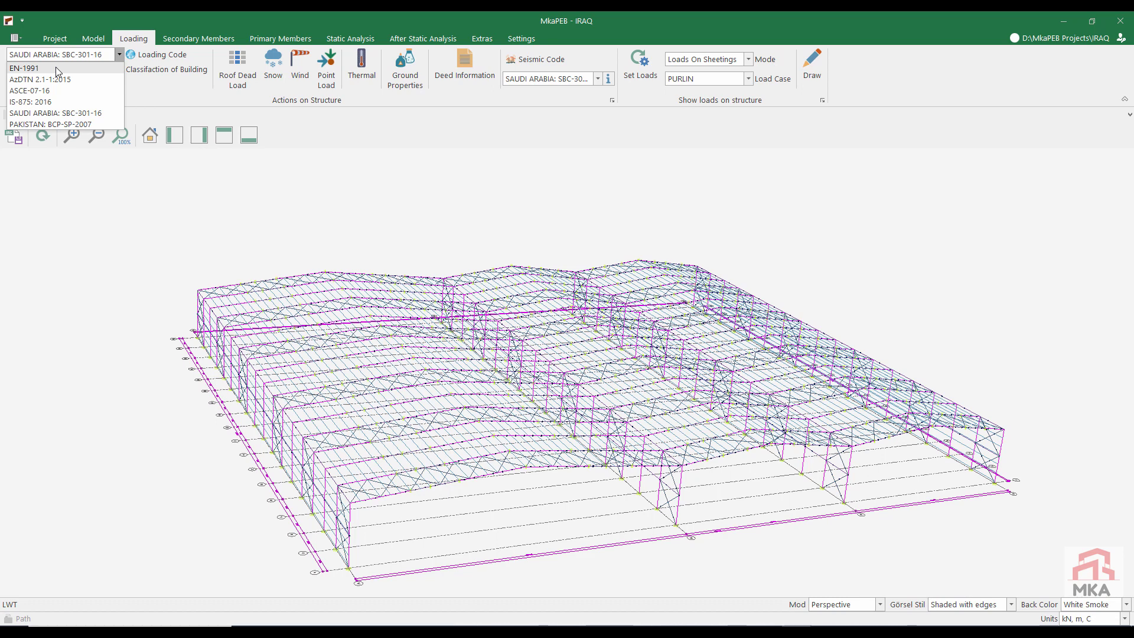
left_click(68, 113)
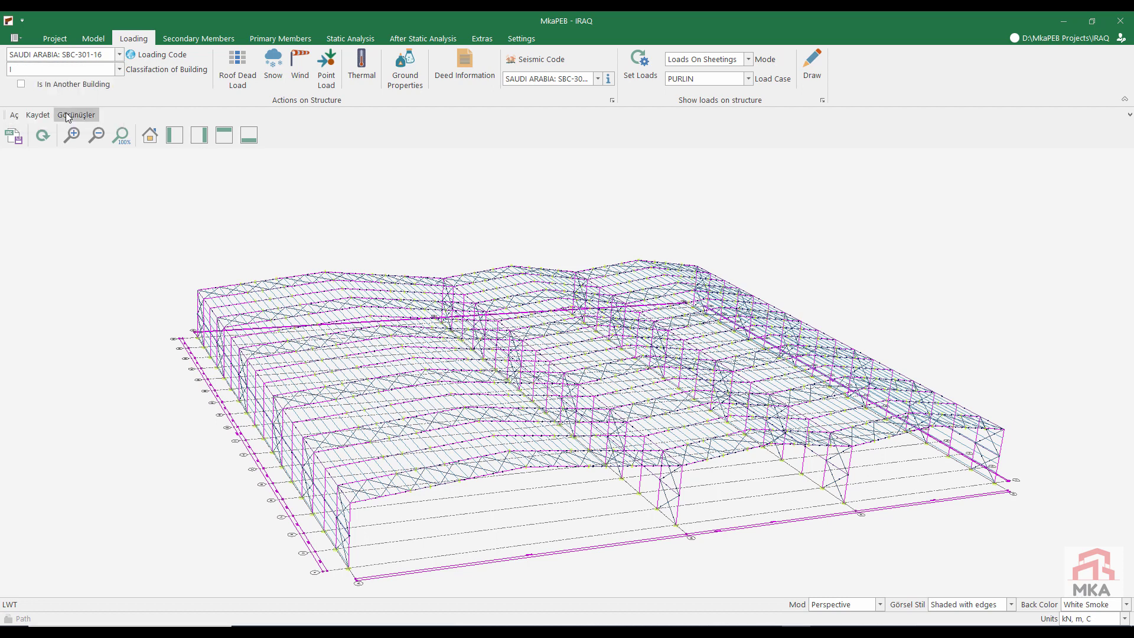
left_click(43, 69)
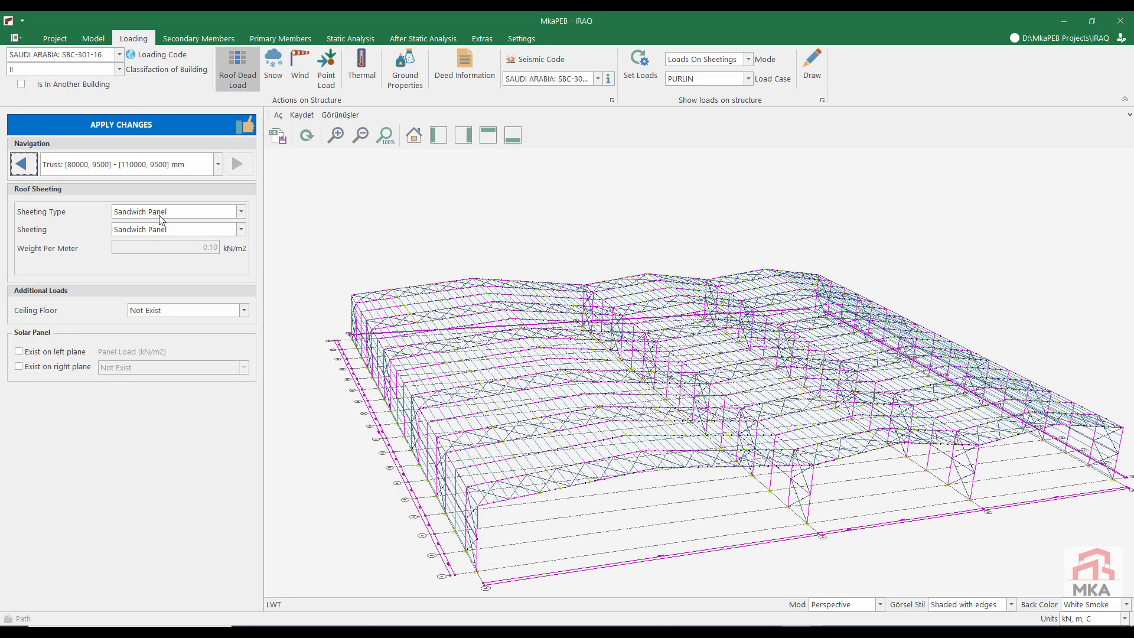
Step: Define the snow load with a ground snow load of 4 psf and accept the settings
left_click(273, 64)
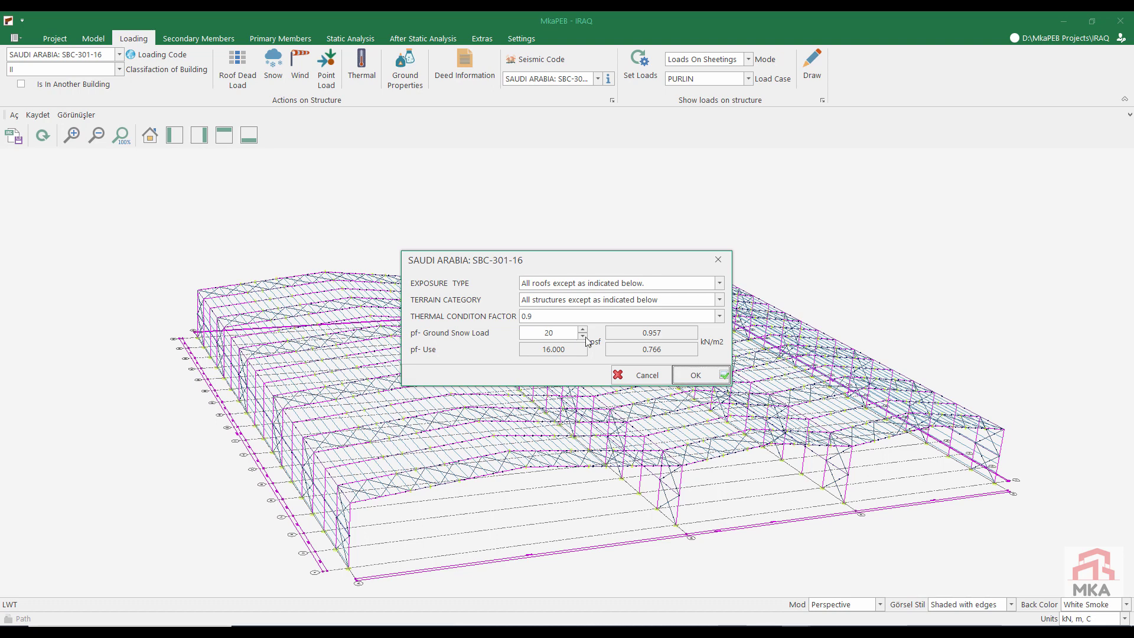
left_click(580, 336)
left_click(581, 336)
left_click(582, 336)
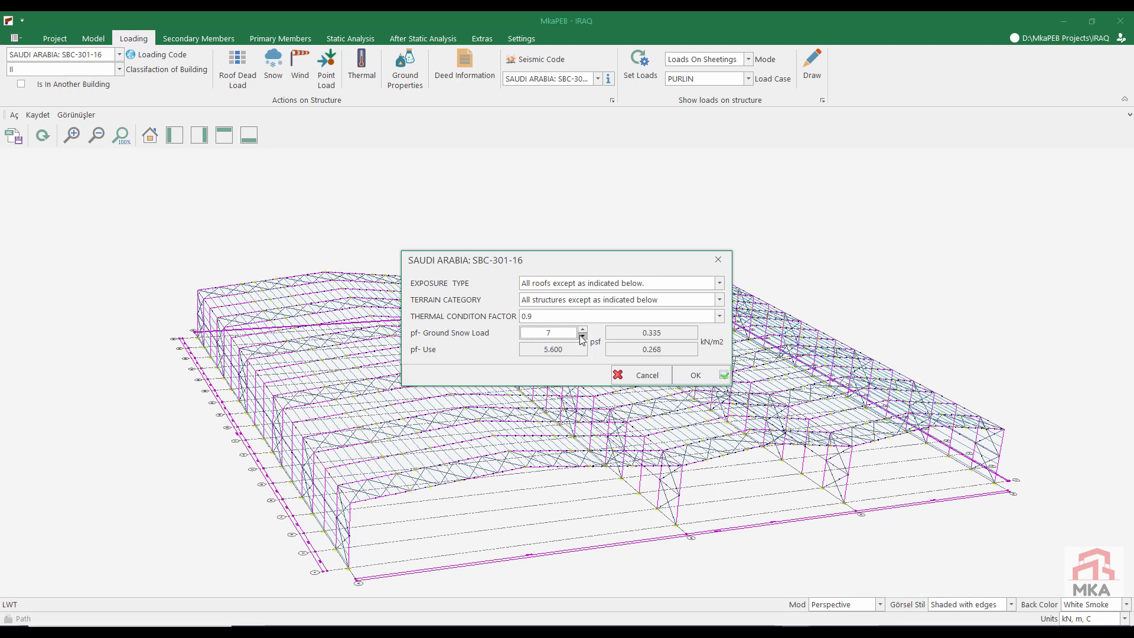
left_click(582, 336)
left_click(582, 336)
left_click(582, 336)
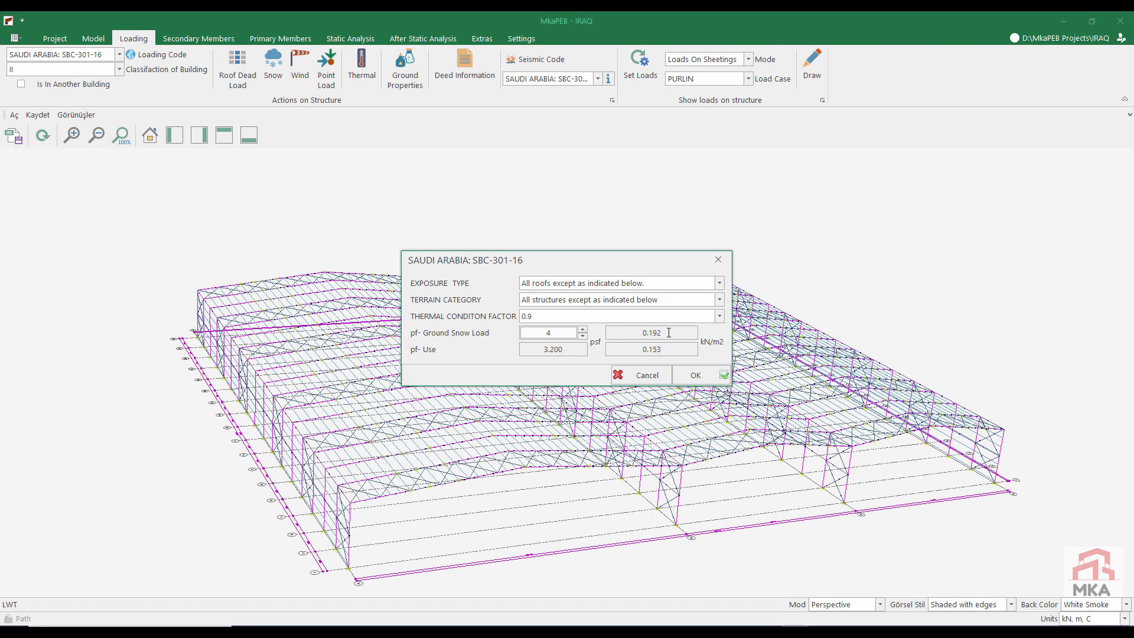
left_click(694, 374)
Step: Set the wind load parameters to exposure C, internal pressure coefficient +0.18 and basic wind speed 74 mph, and accept them
left_click(300, 62)
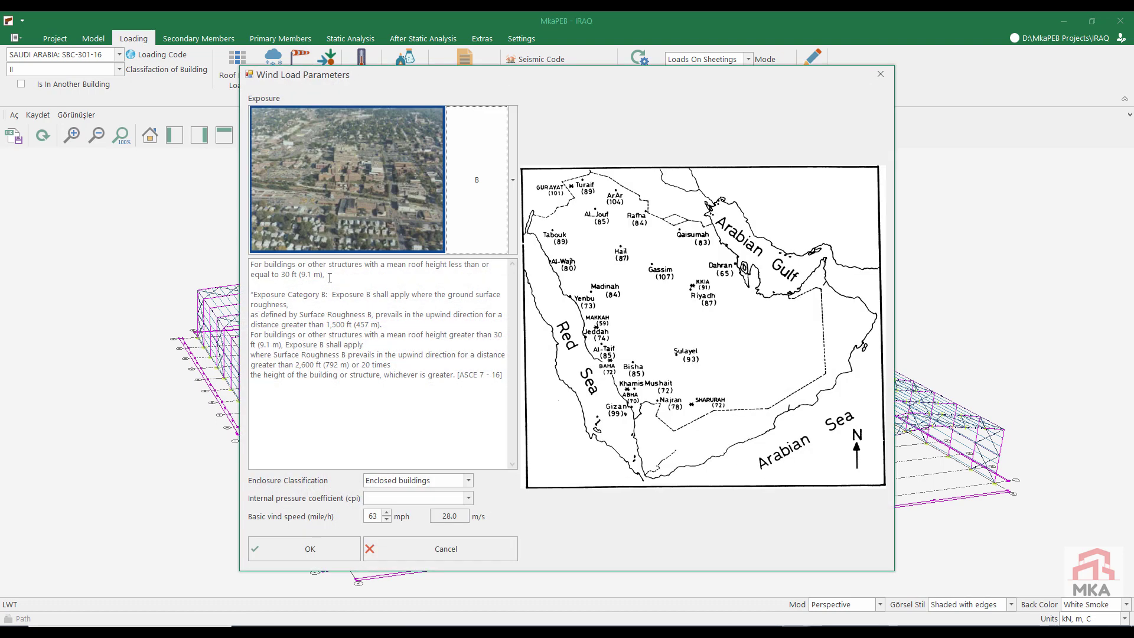
left_click(347, 212)
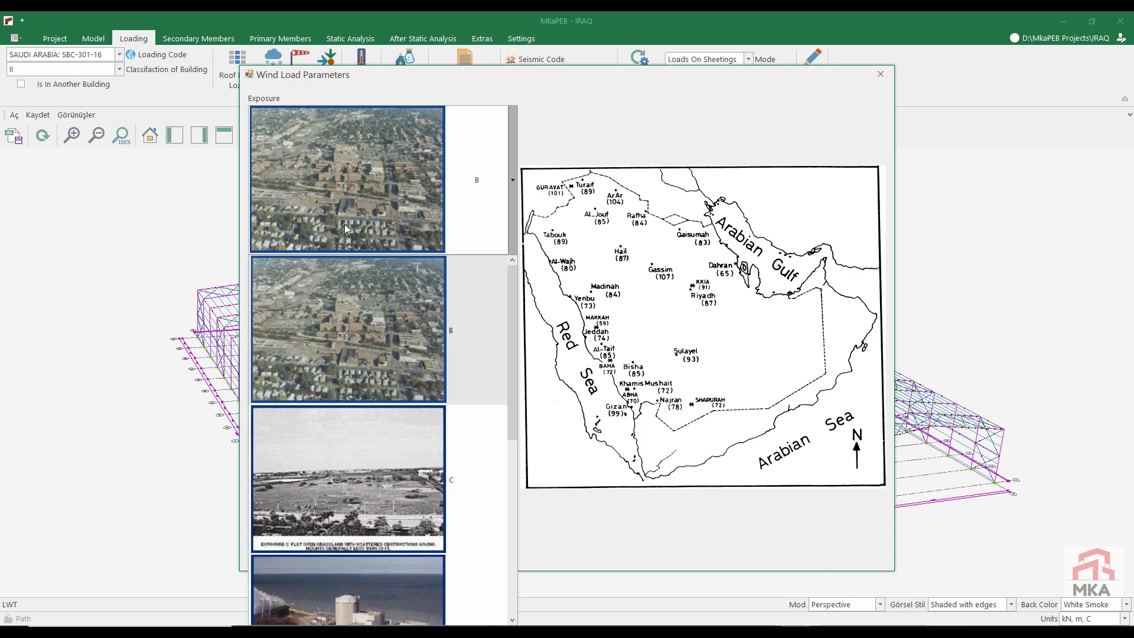
left_click(343, 455)
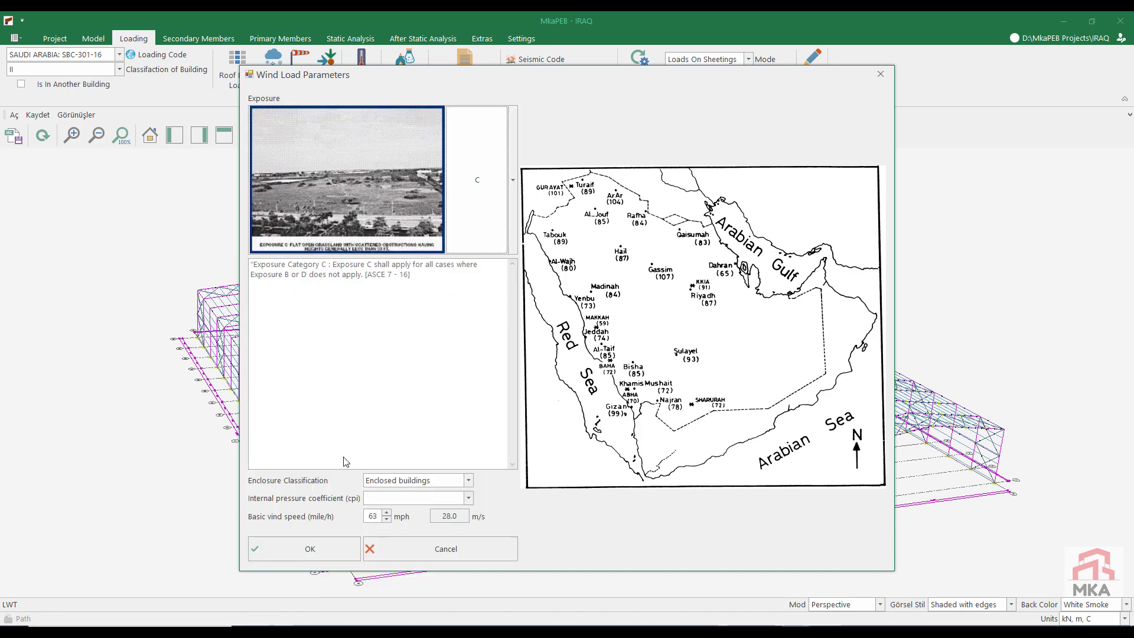
left_click(406, 498)
left_click(393, 512)
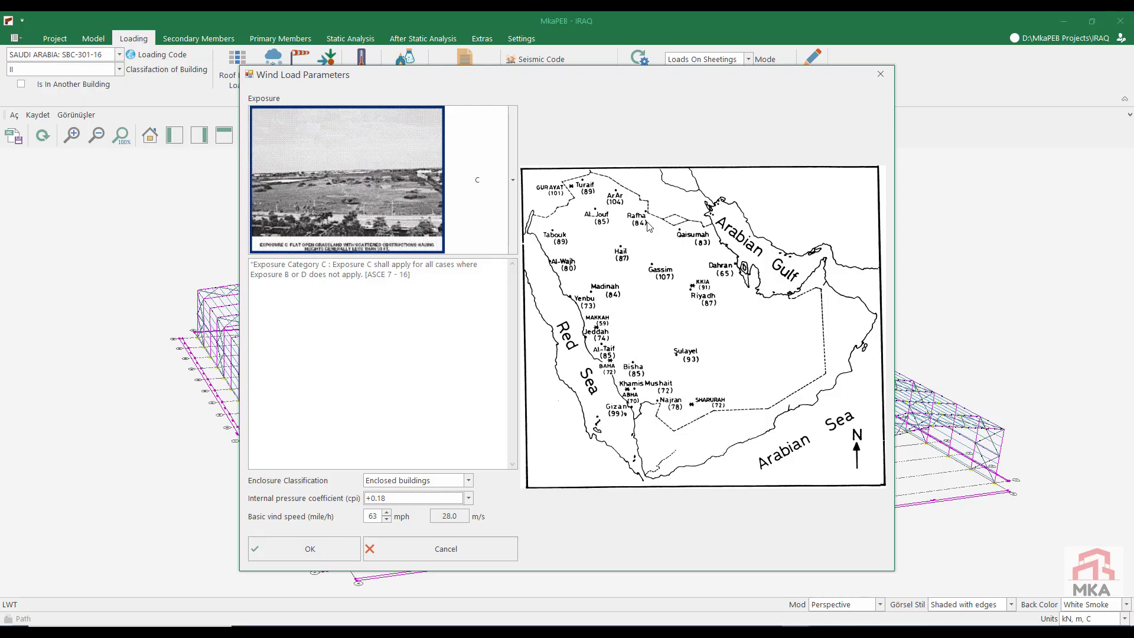
left_click(387, 513)
left_click(386, 512)
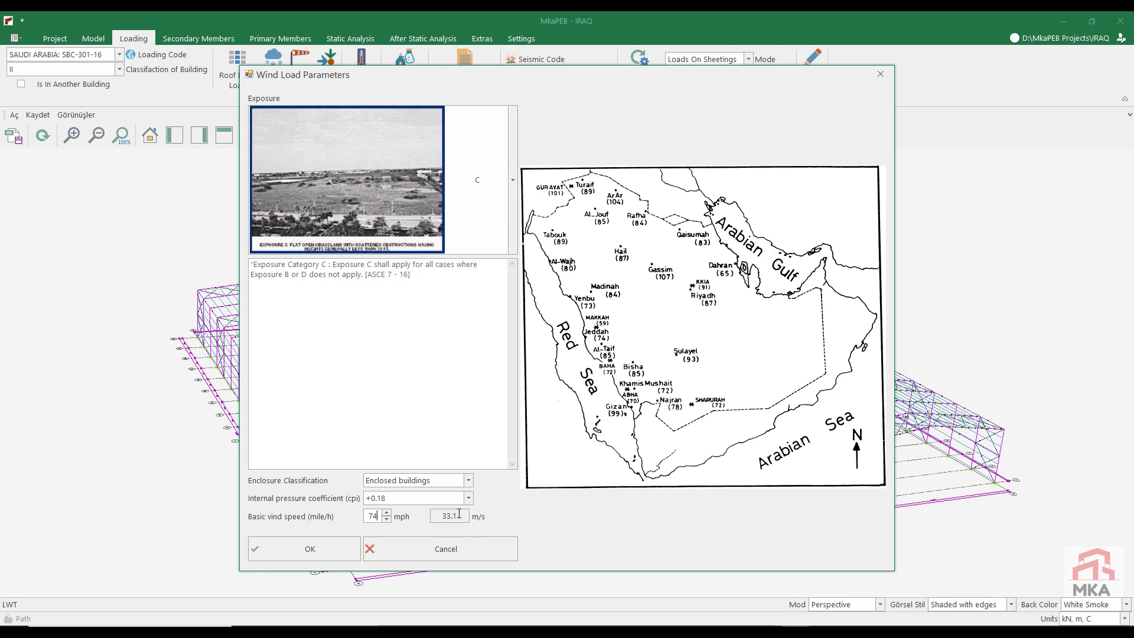
left_click(303, 546)
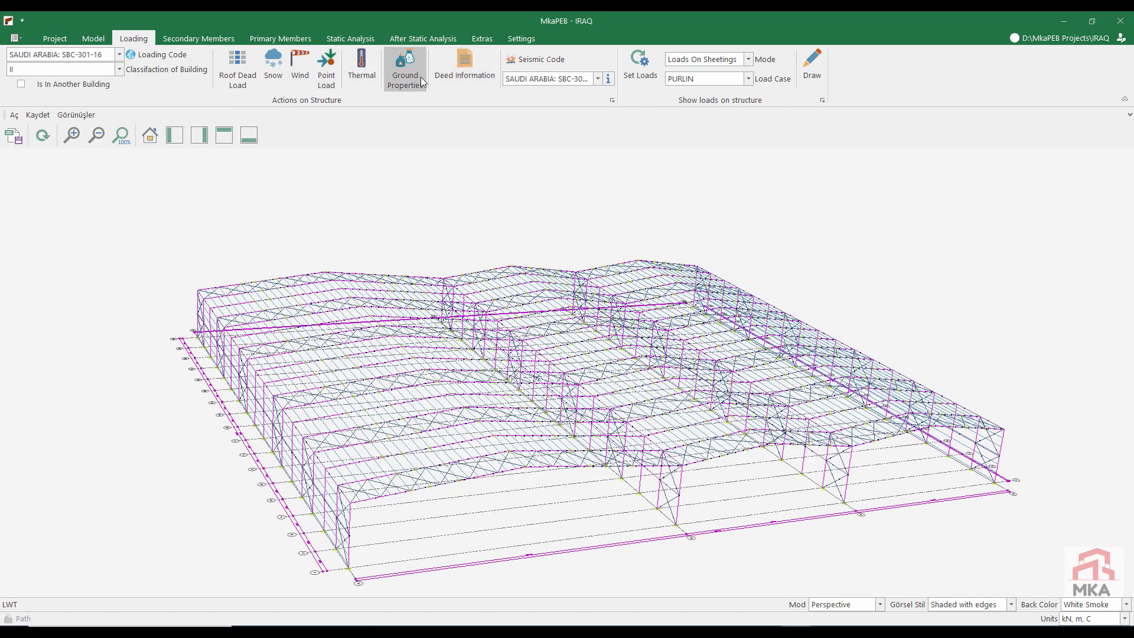
Step: Set the thermal actions to T1 summer 25, T-max 50, T-min 15 and T0 25 °C, and accept them
left_click(361, 66)
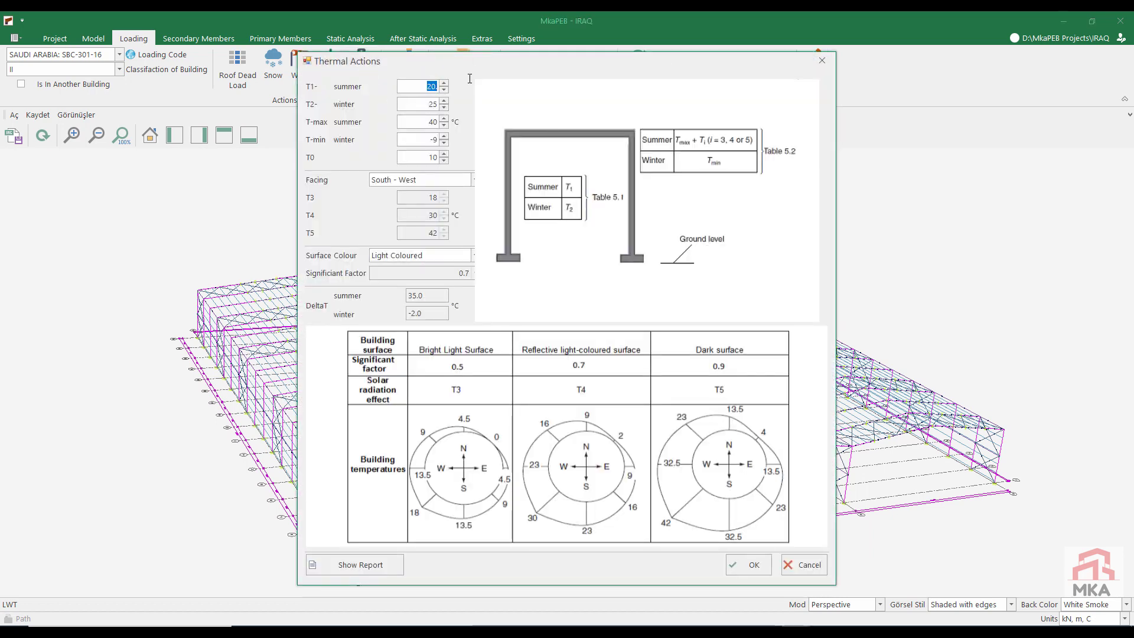
type("25")
double_click(431, 122)
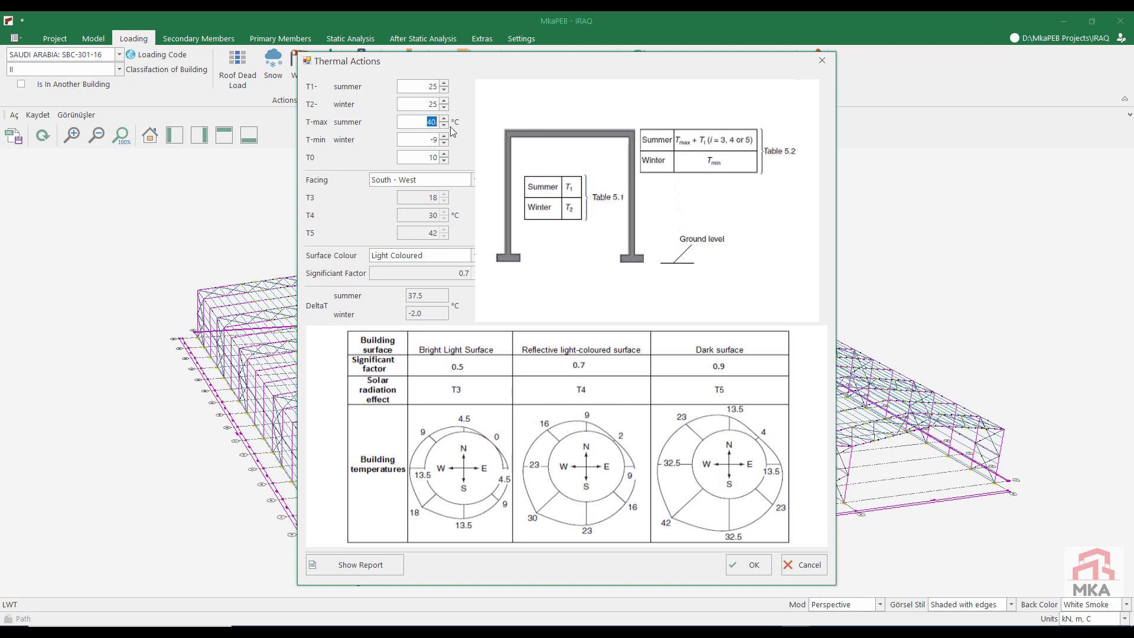
type("50")
double_click(425, 141)
type("15")
double_click(429, 157)
type("25")
left_click(430, 295)
left_click_drag(430, 296, 407, 314)
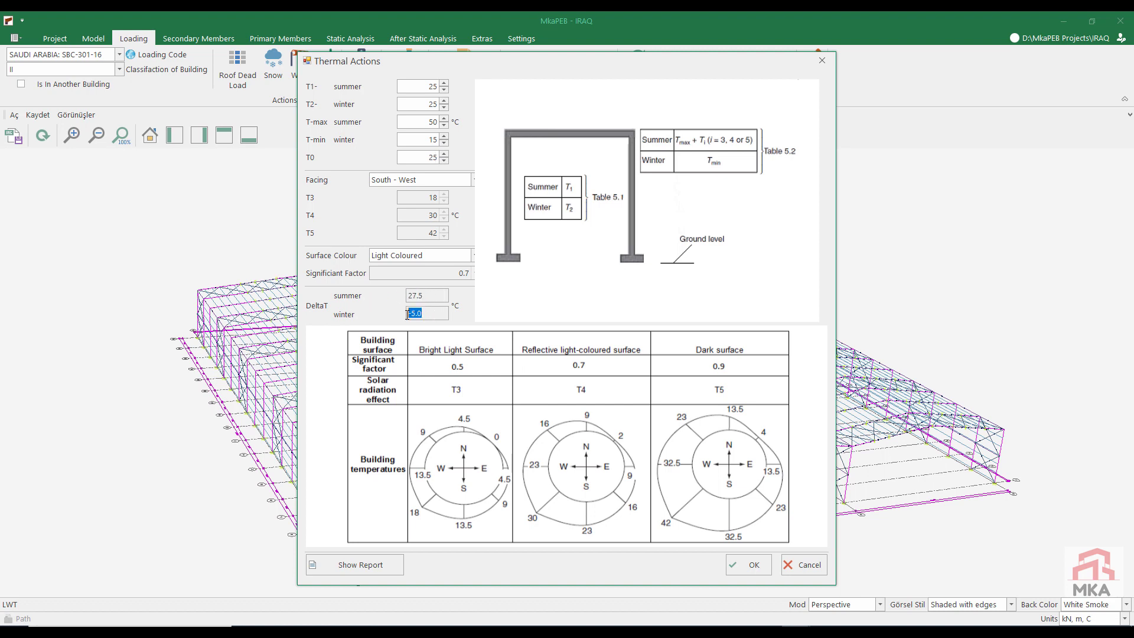
left_click(743, 568)
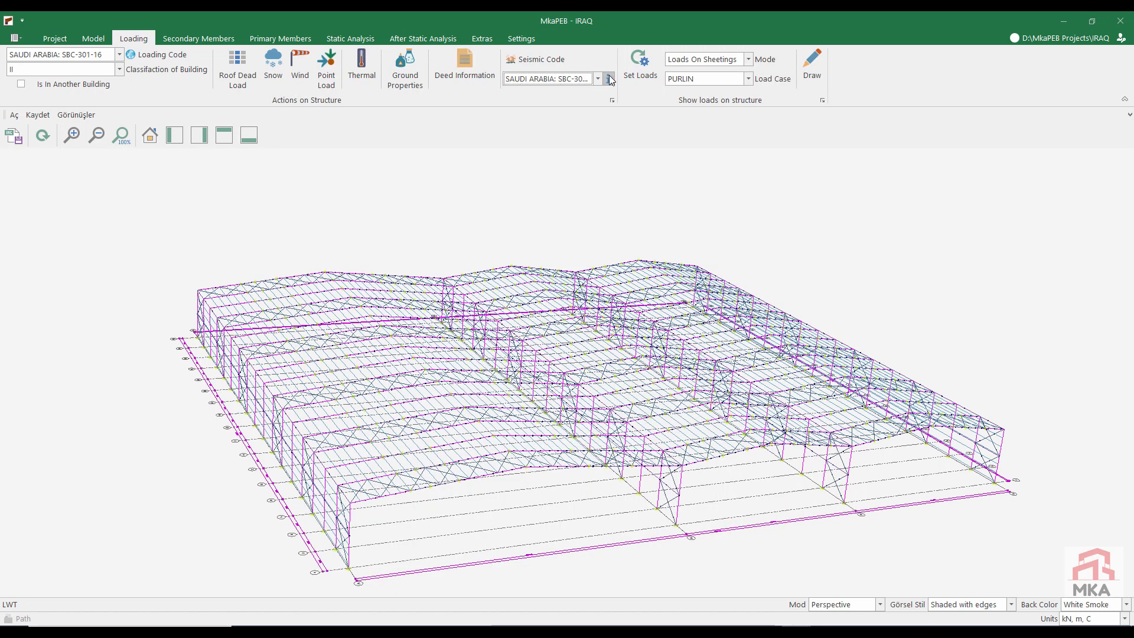
Step: Locate the site near Rafha on the seismic map and set S1 to 0.2 and Ss to 0.6 %g
left_click(609, 79)
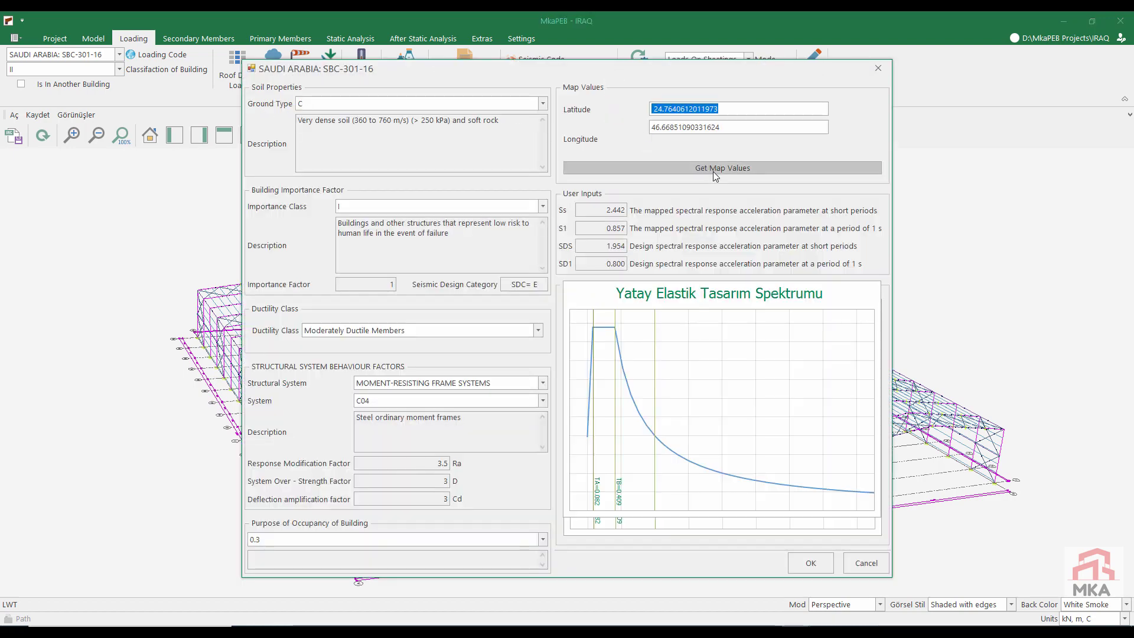
left_click(714, 170)
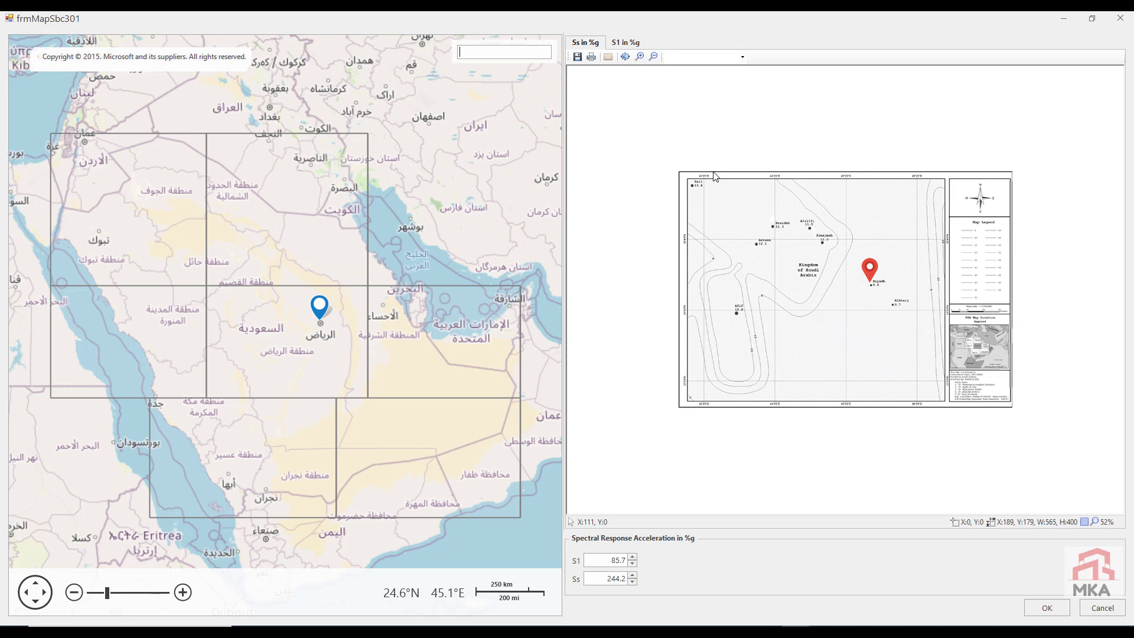
left_click(239, 190)
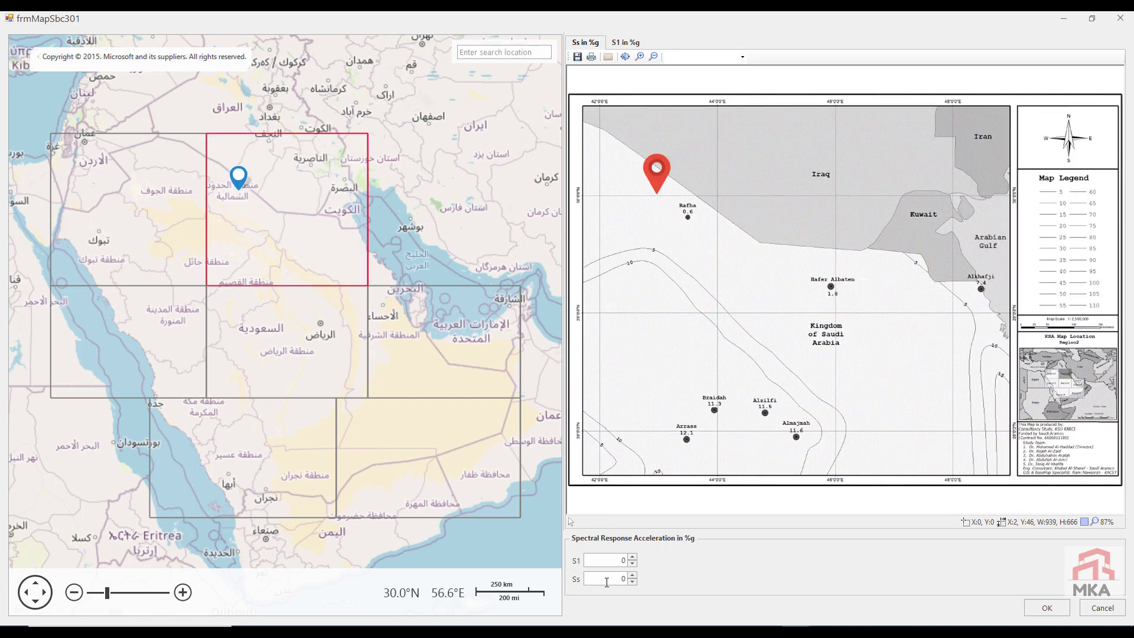
left_click(691, 212)
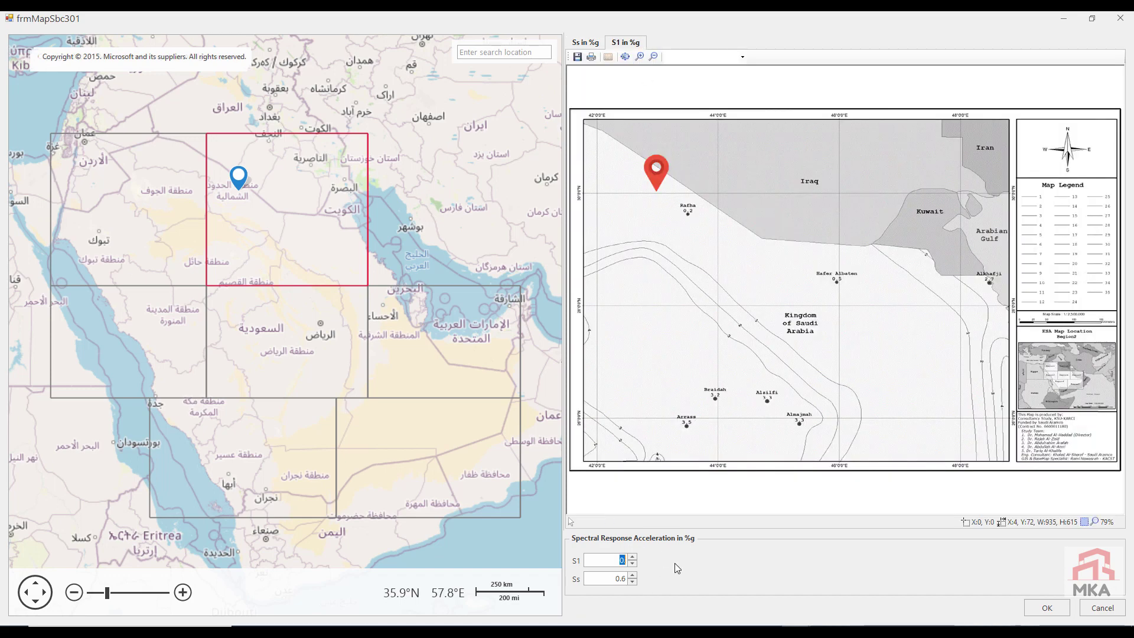
left_click(1046, 608)
Step: Set the seismic ground type to D and the importance class to II, and accept the seismic parameters
left_click(370, 103)
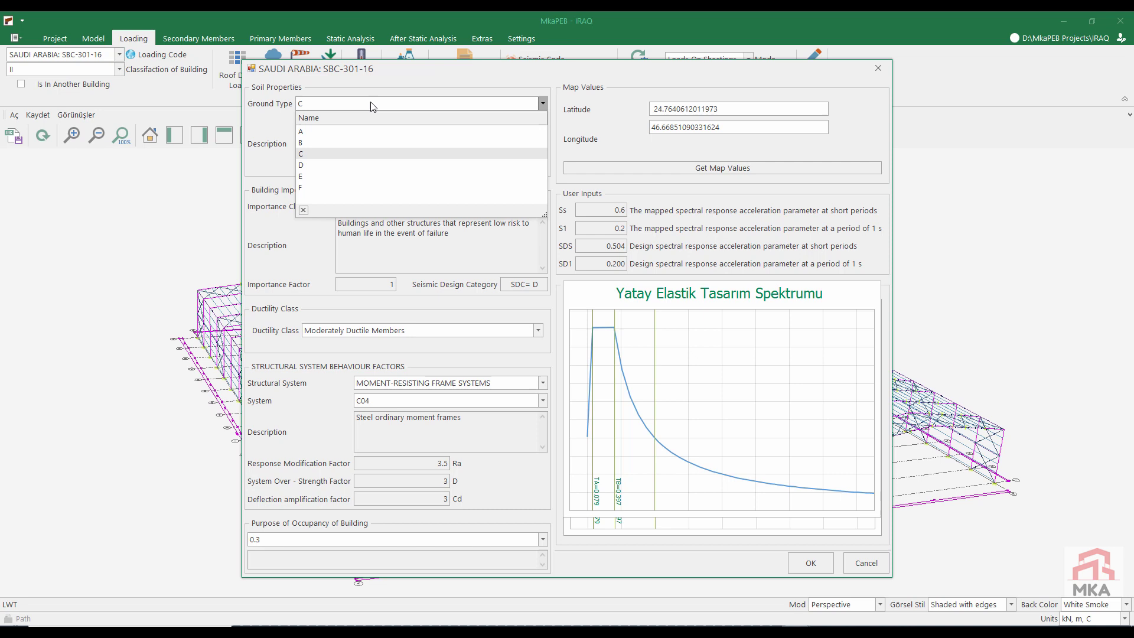
left_click(321, 166)
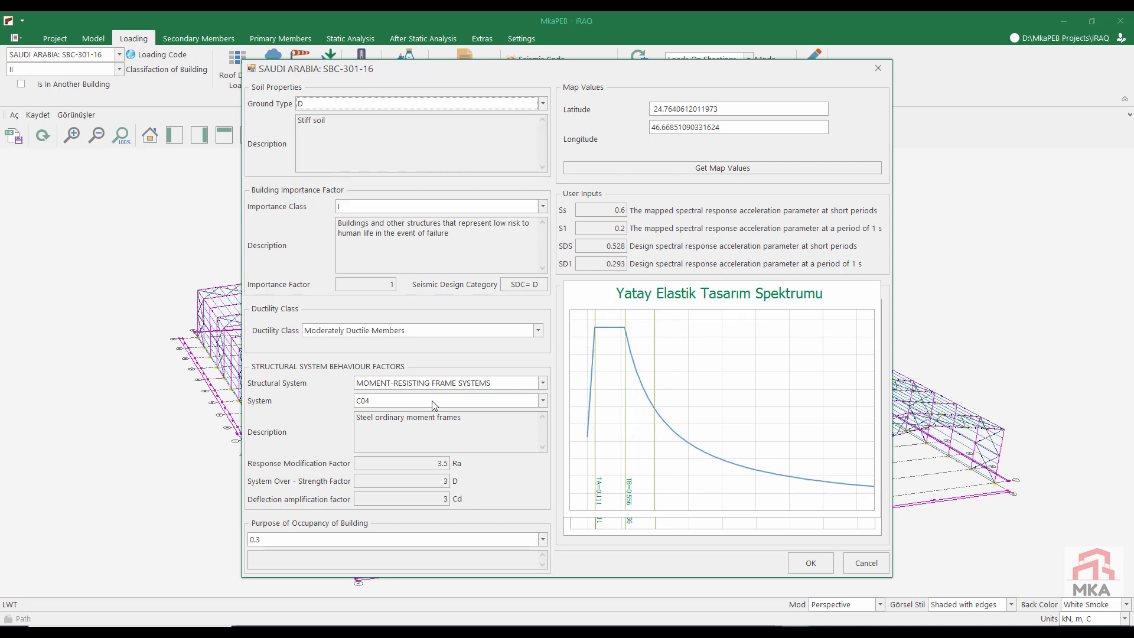
left_click(371, 206)
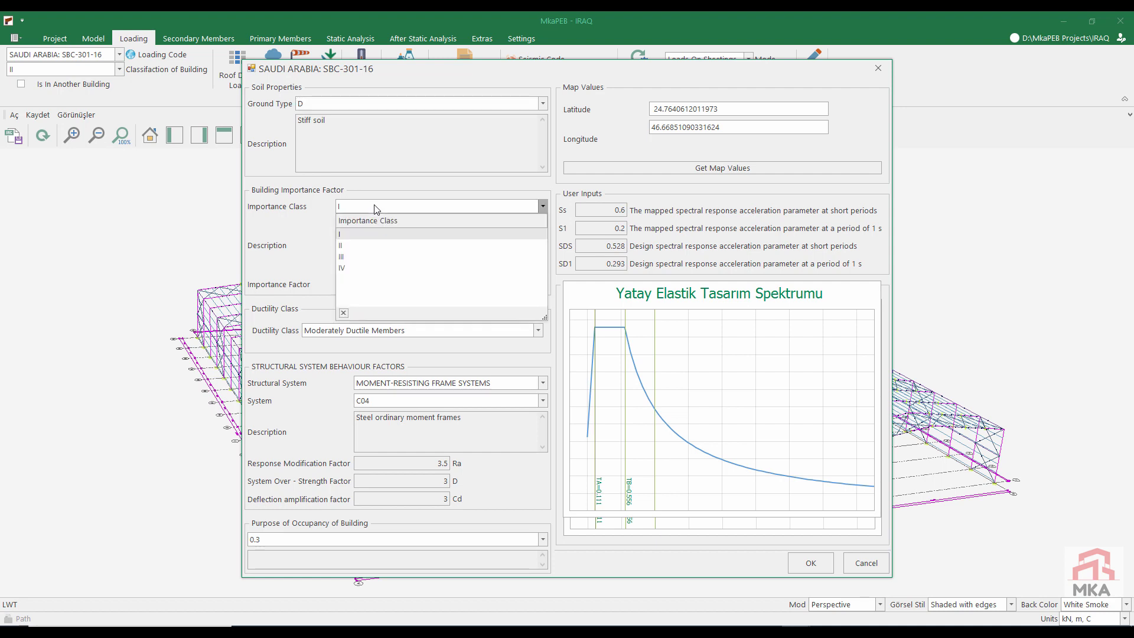
left_click(348, 245)
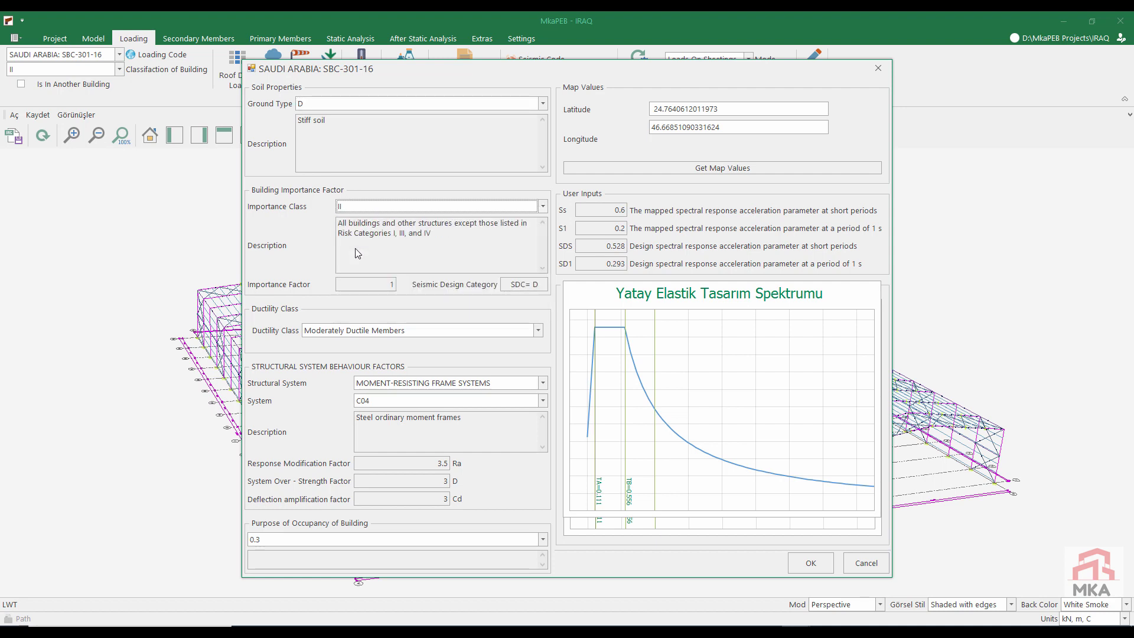
left_click(812, 570)
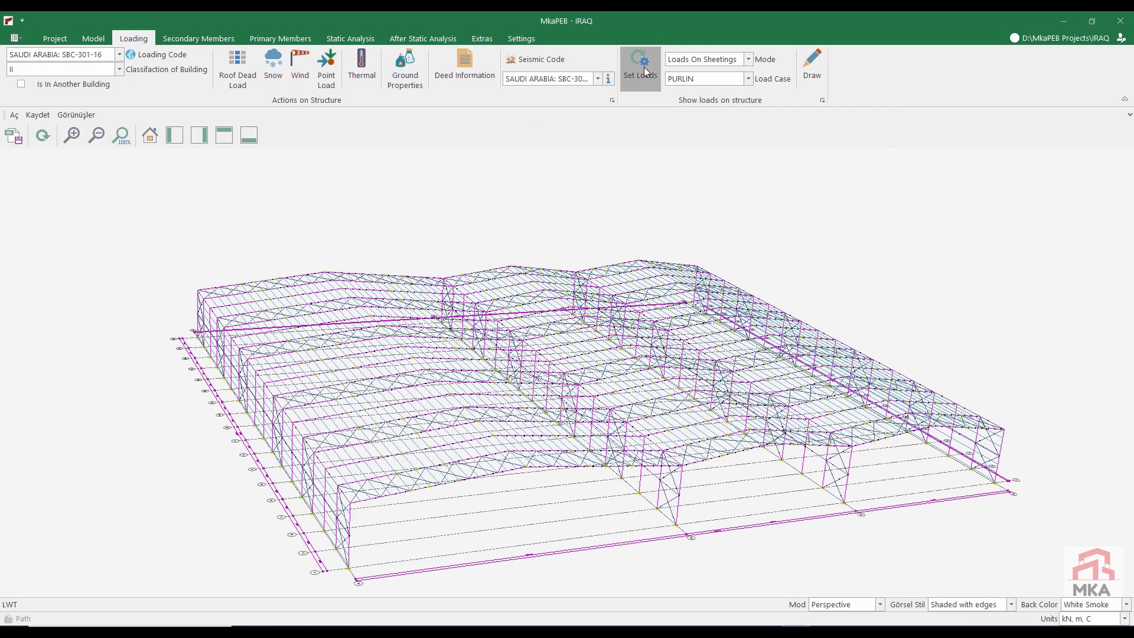
Step: Draw the SNOW1 load case on the sheetings and examine the snow load distribution over the roof
left_click(689, 81)
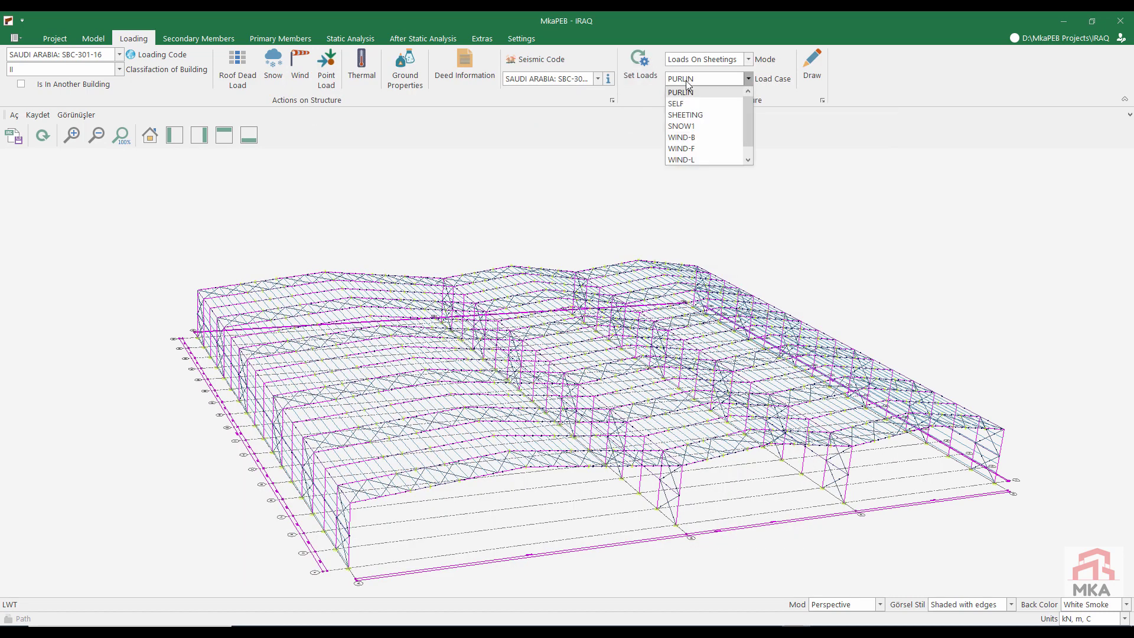
left_click(703, 125)
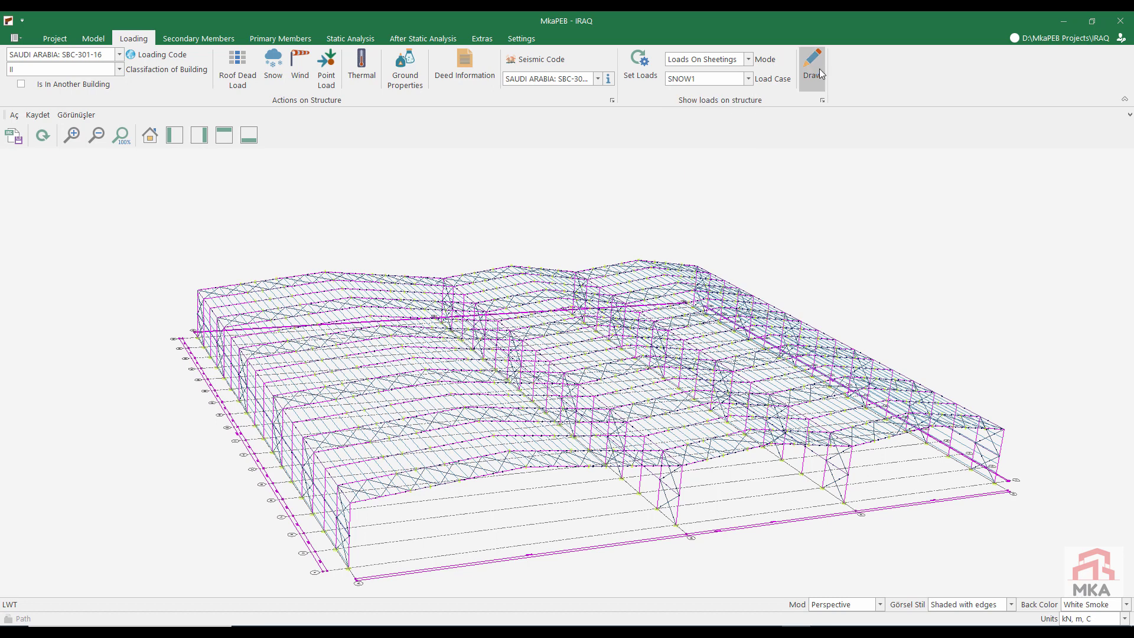
left_click(812, 74)
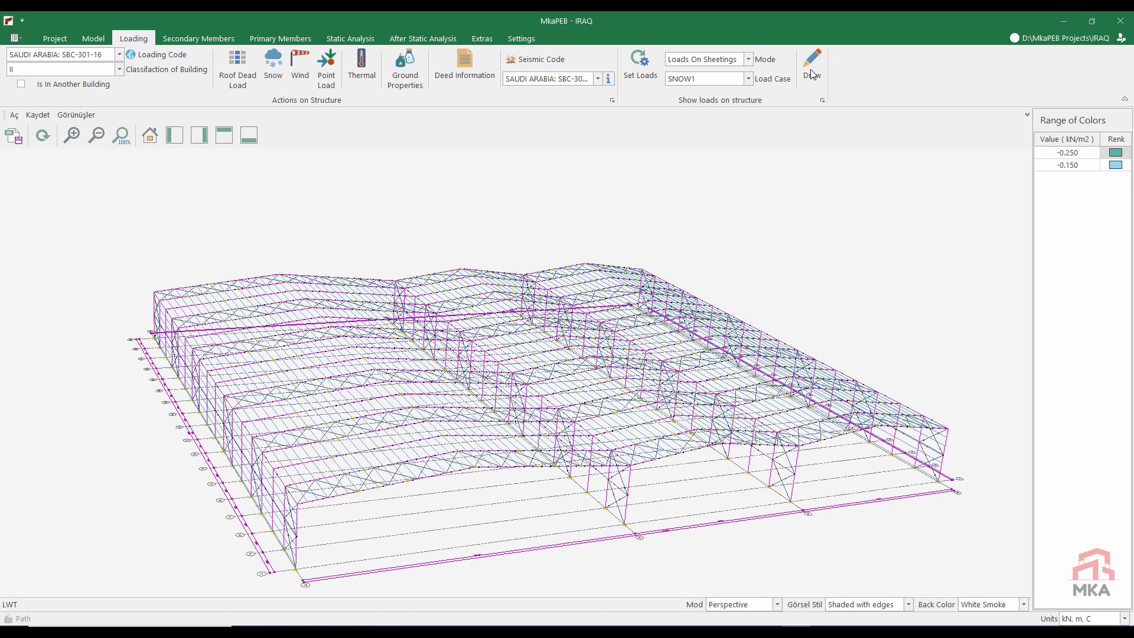
scroll(590, 472, "up", 5)
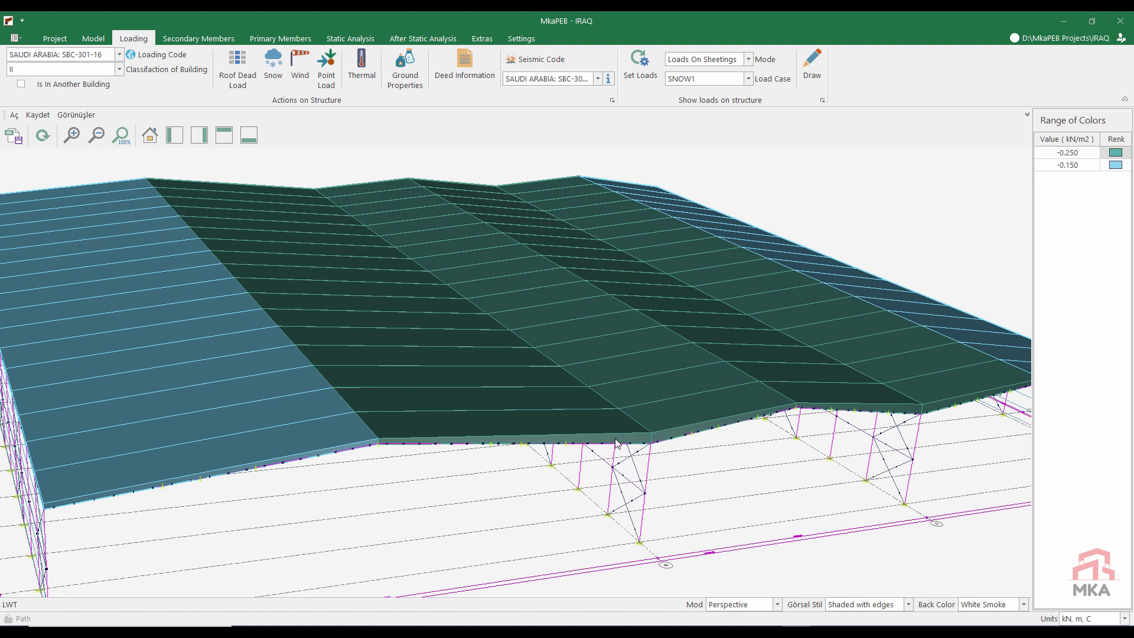
Step: Draw the WIND-L load case on the sheetings and inspect the plane load values of individual areas
left_click(708, 79)
left_click(703, 154)
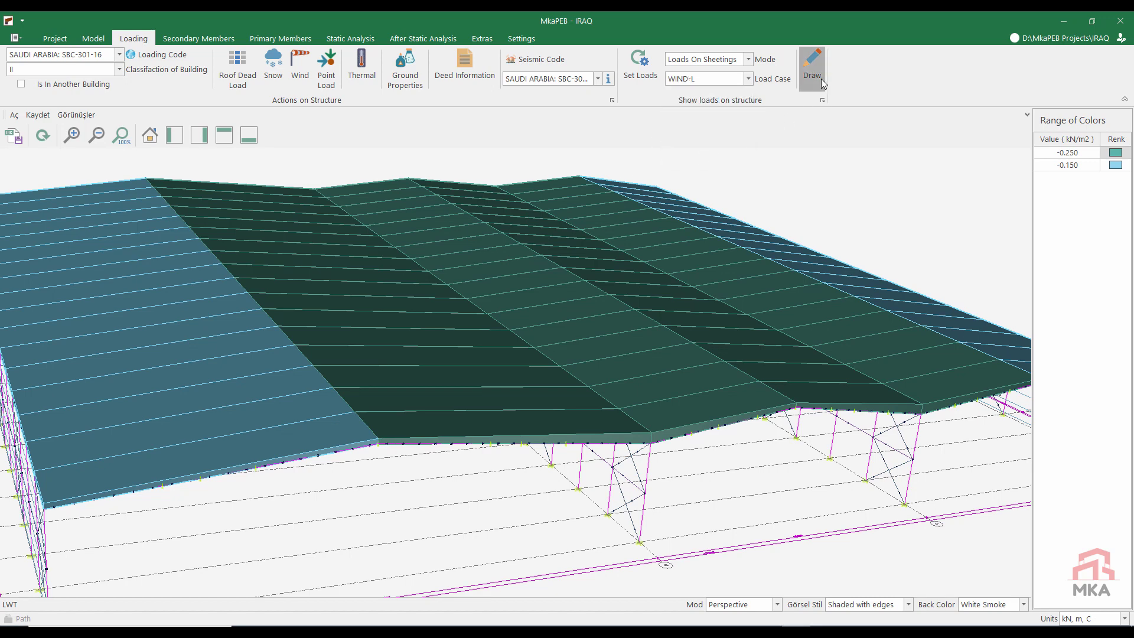
left_click(820, 79)
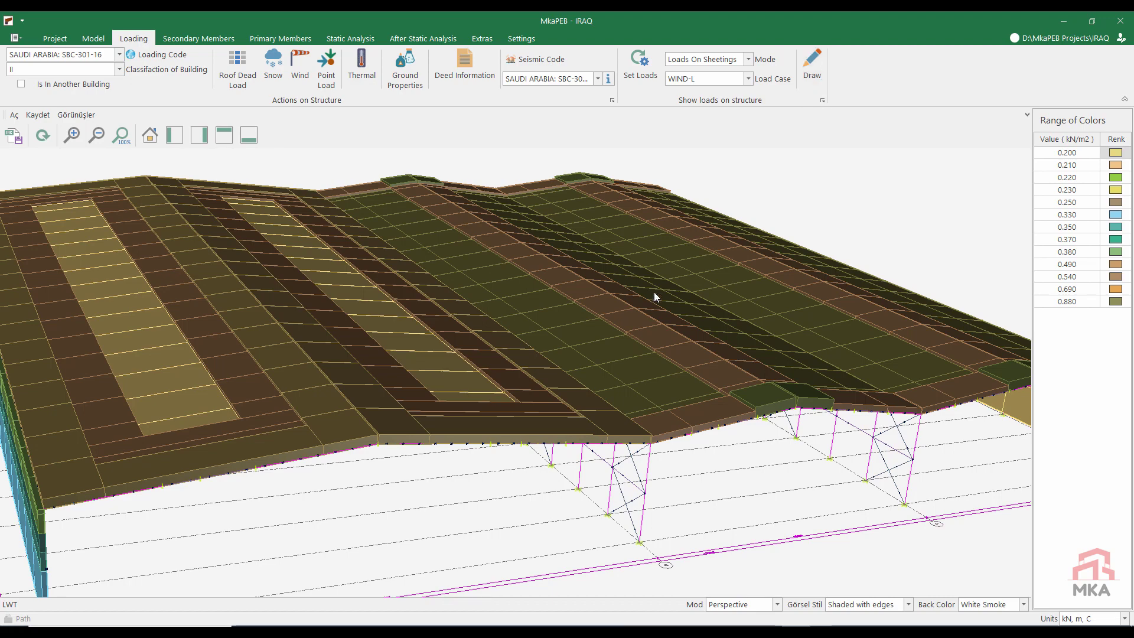
scroll(647, 314, "down", 2)
middle_click_drag(448, 377, 380, 359)
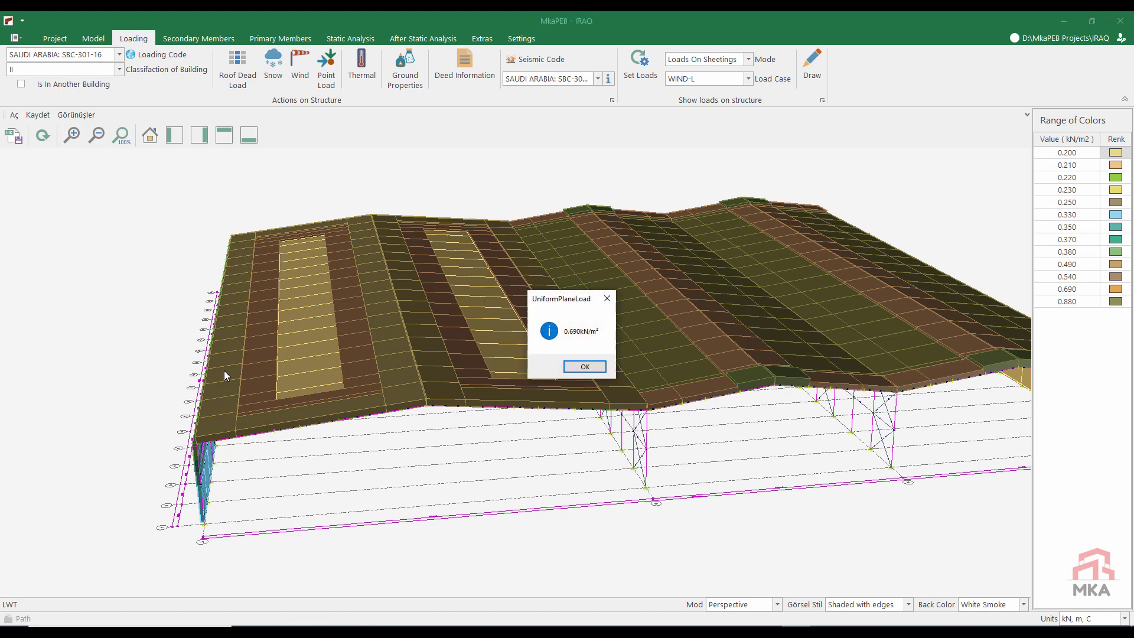
left_click(587, 366)
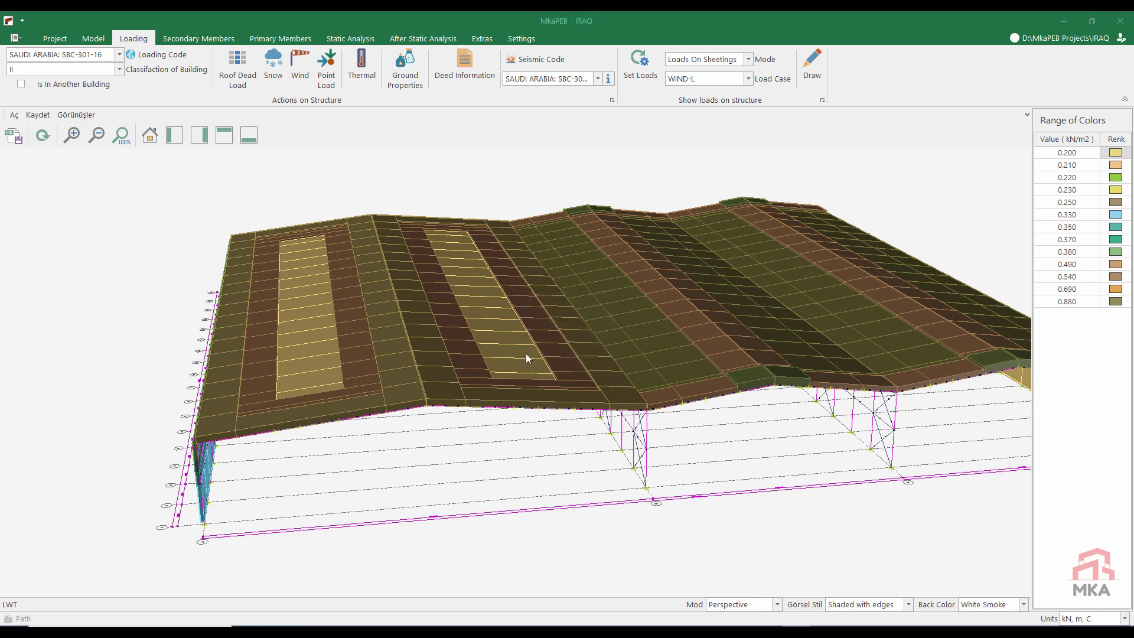
left_click(584, 367)
left_click(584, 367)
Step: Draw the WIND-F load case on the sheetings
left_click(706, 80)
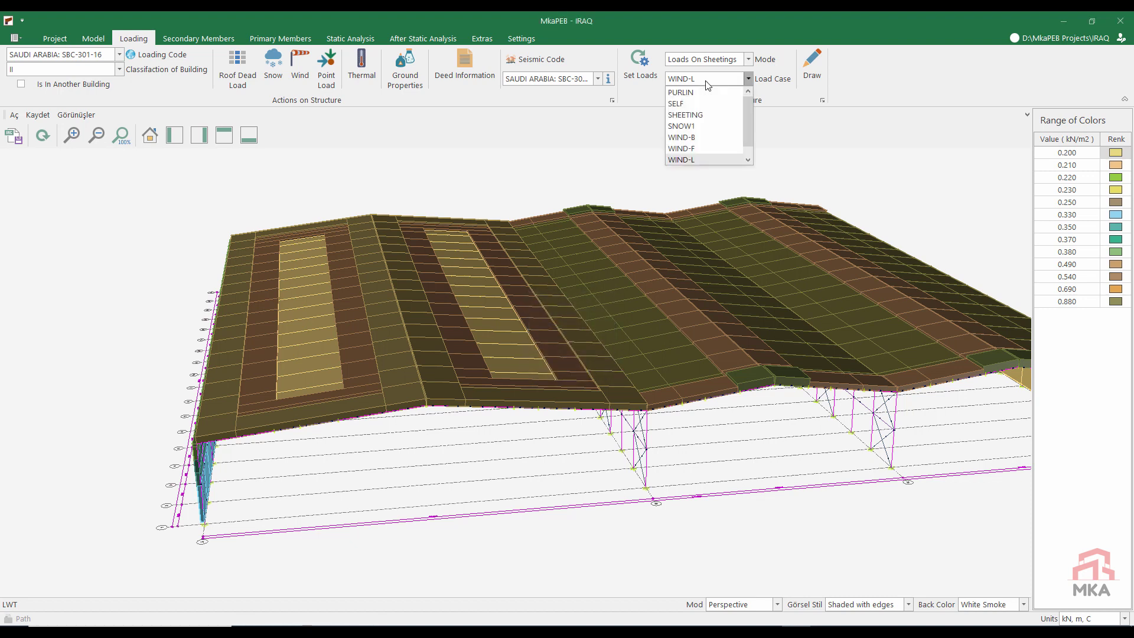
left_click(682, 148)
left_click(811, 70)
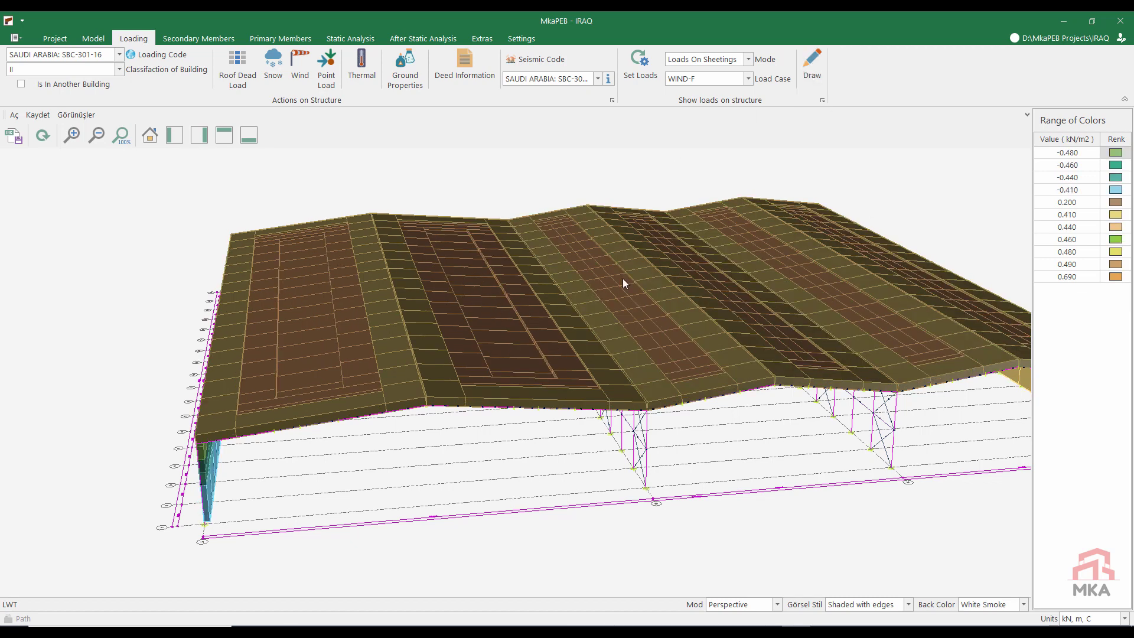
Step: Draw the WIND-F loads on the secondary members
left_click(704, 59)
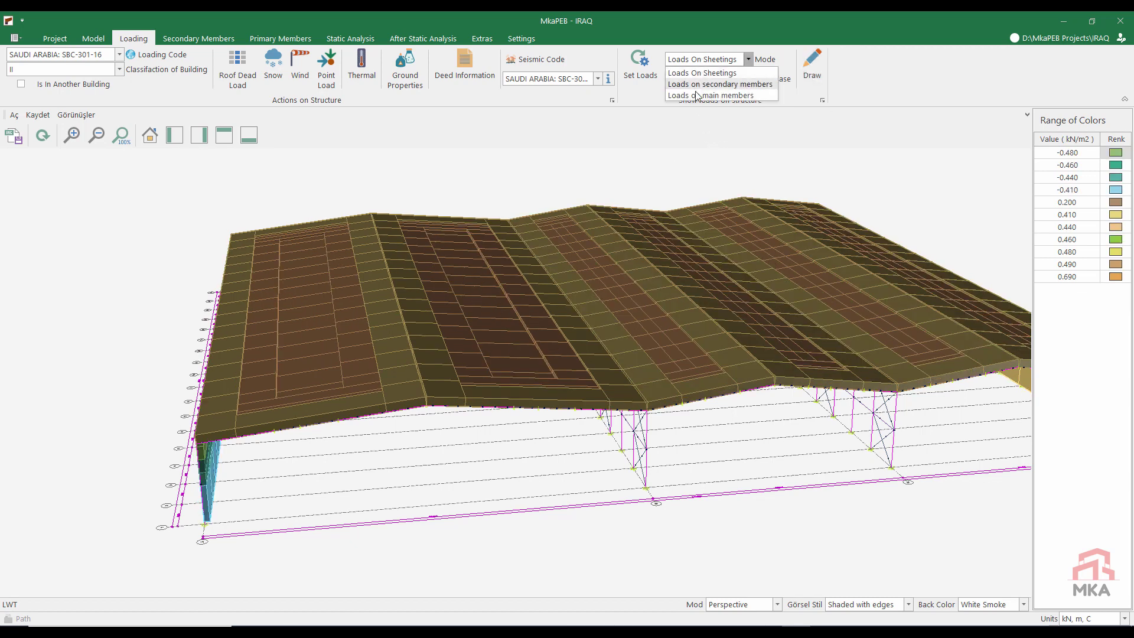
left_click(703, 91)
left_click(811, 73)
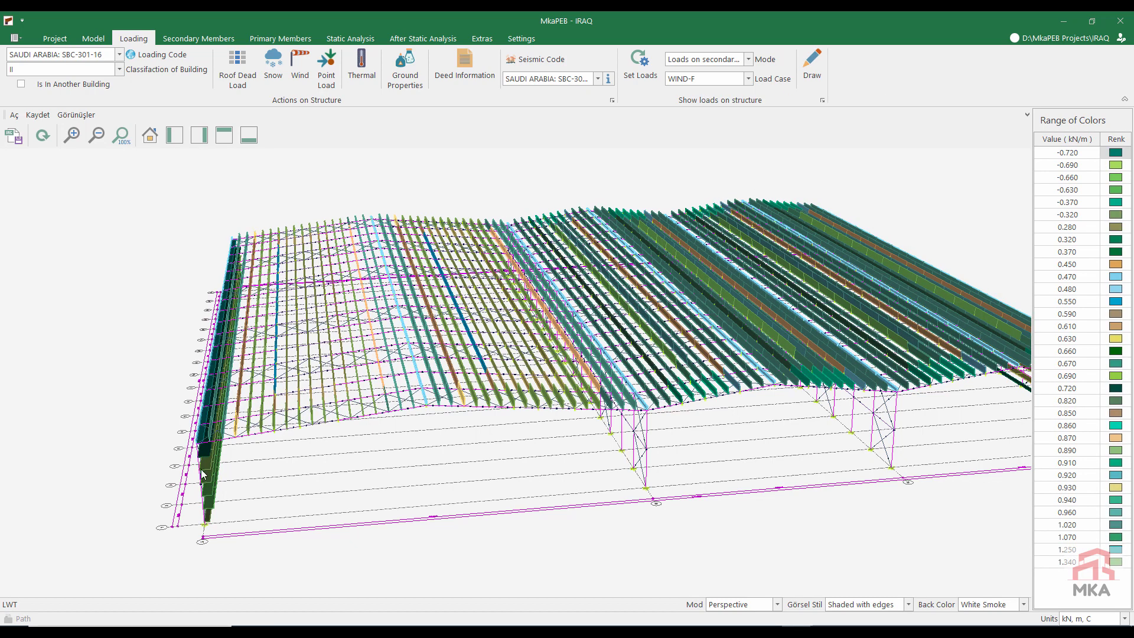
Step: Draw the WIND-F loads on the main members
left_click(708, 61)
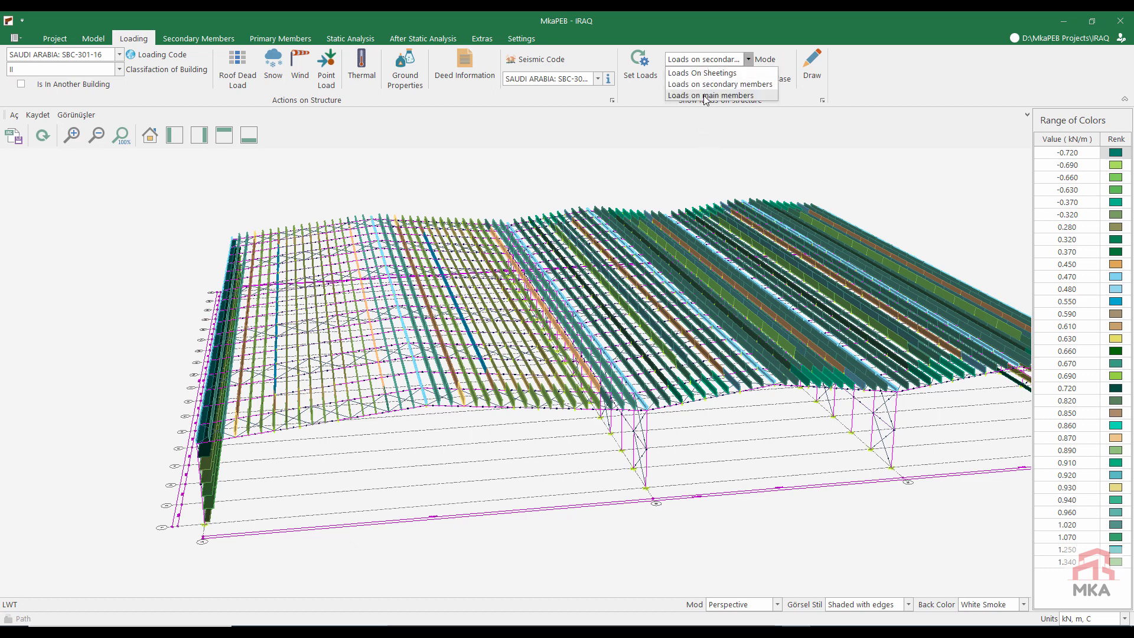
left_click(705, 95)
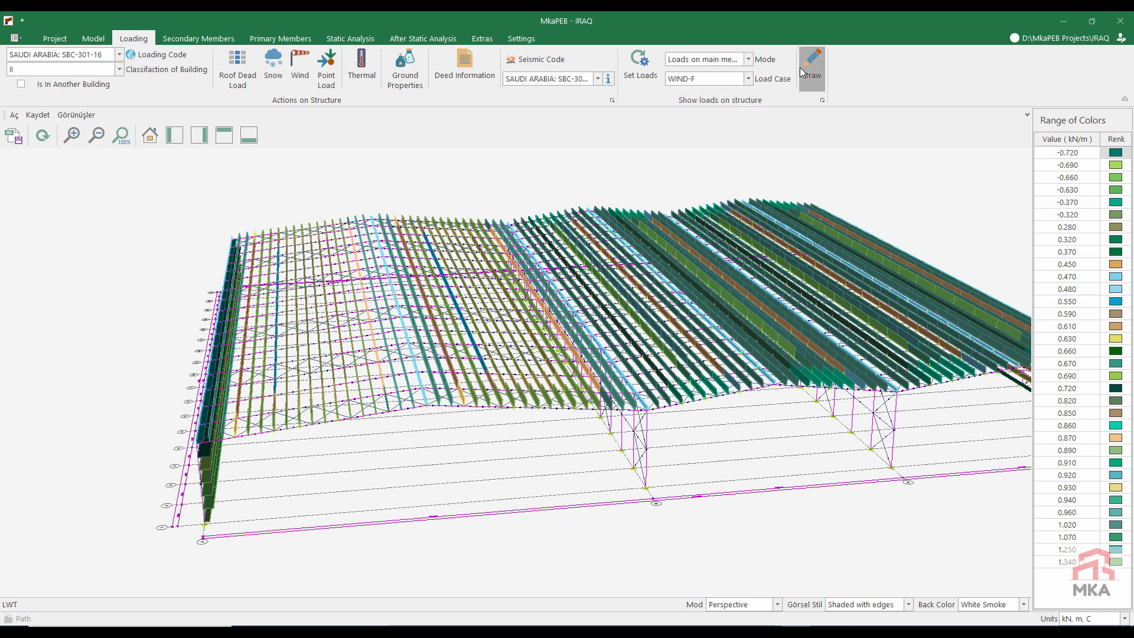
left_click(804, 70)
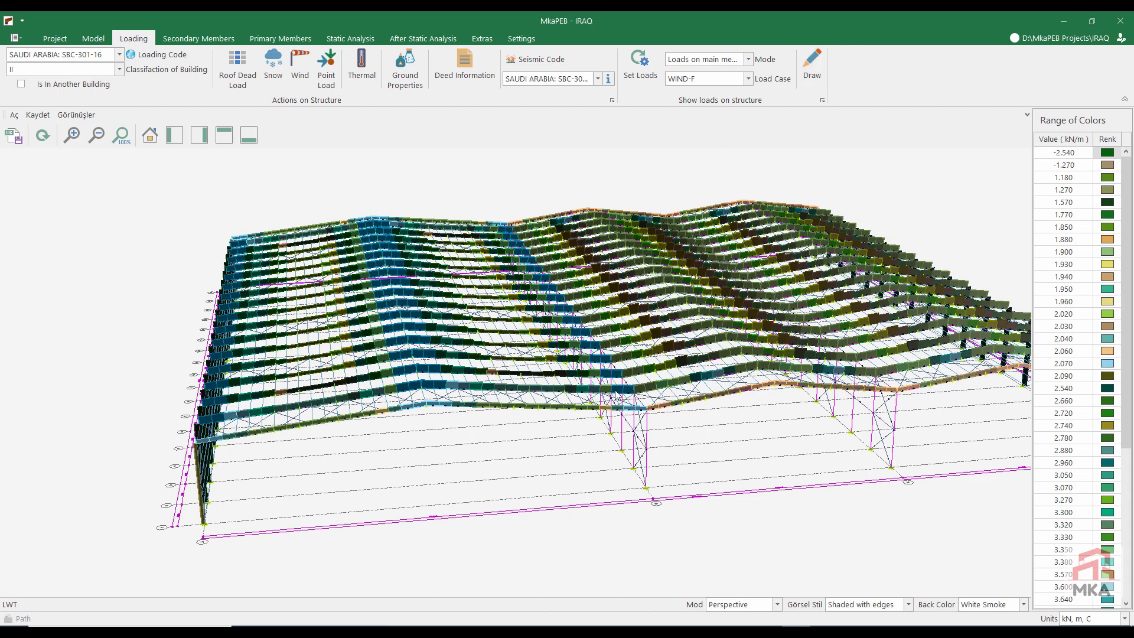
Step: Set the purlin section to C200-15-S250GD on all three roof spans, giving all purlins of each span the same properties
left_click(210, 40)
left_click(244, 72)
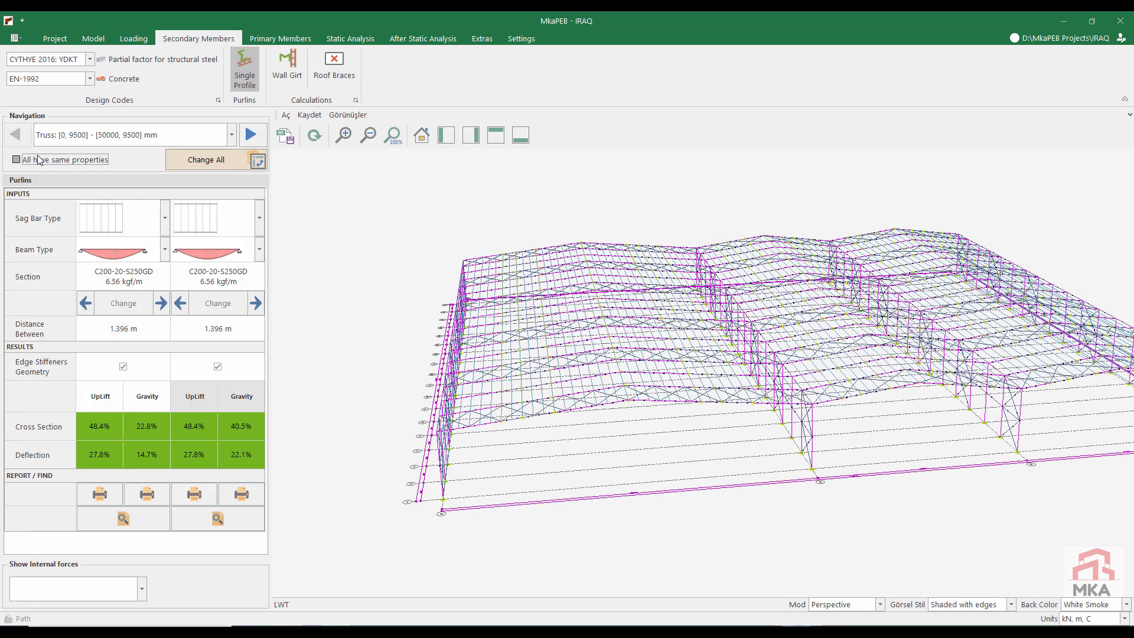
left_click(86, 303)
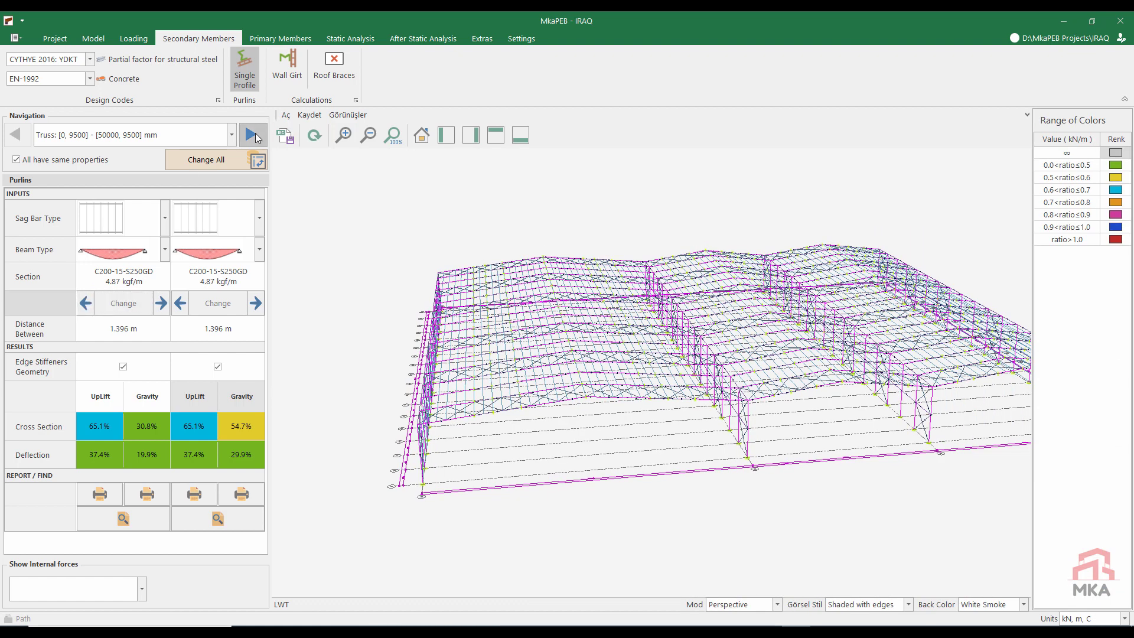
left_click(251, 135)
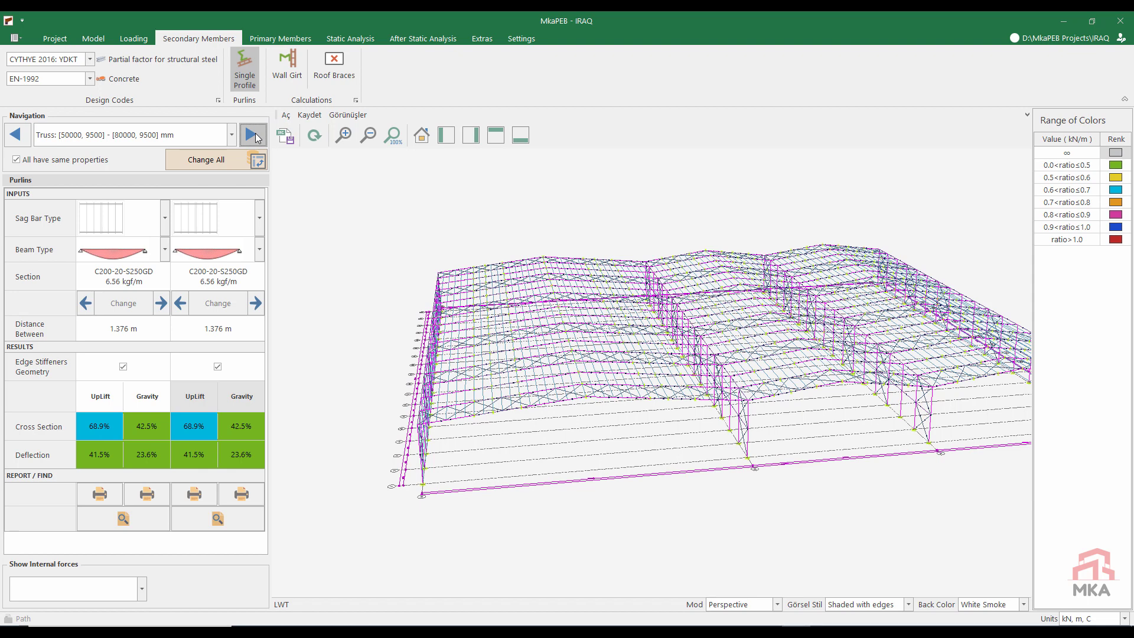
left_click(86, 304)
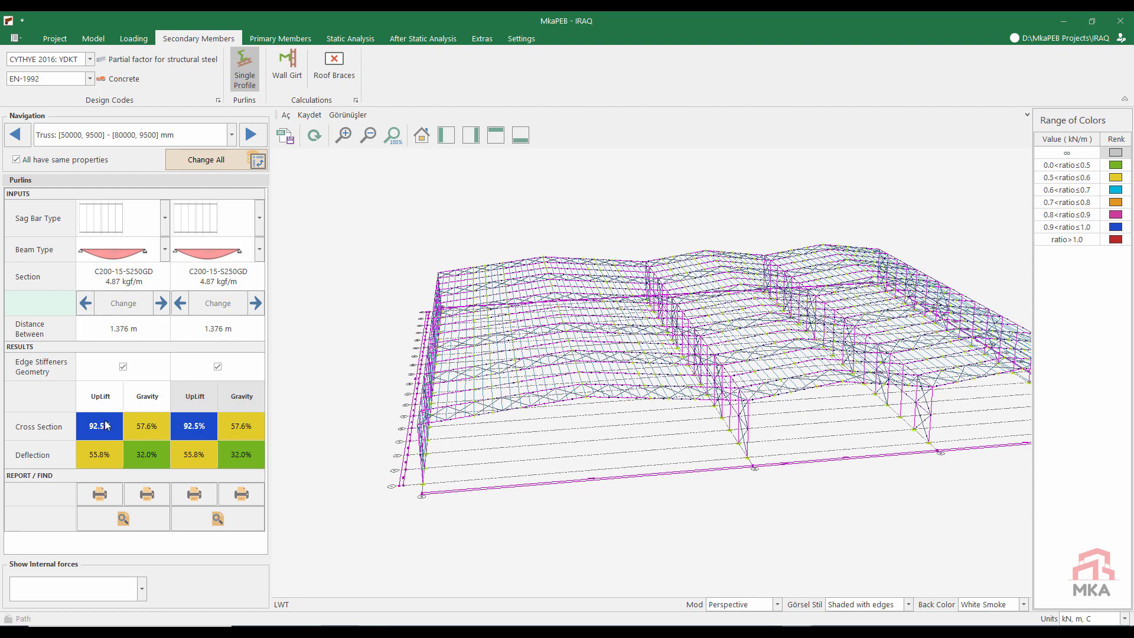
left_click(250, 134)
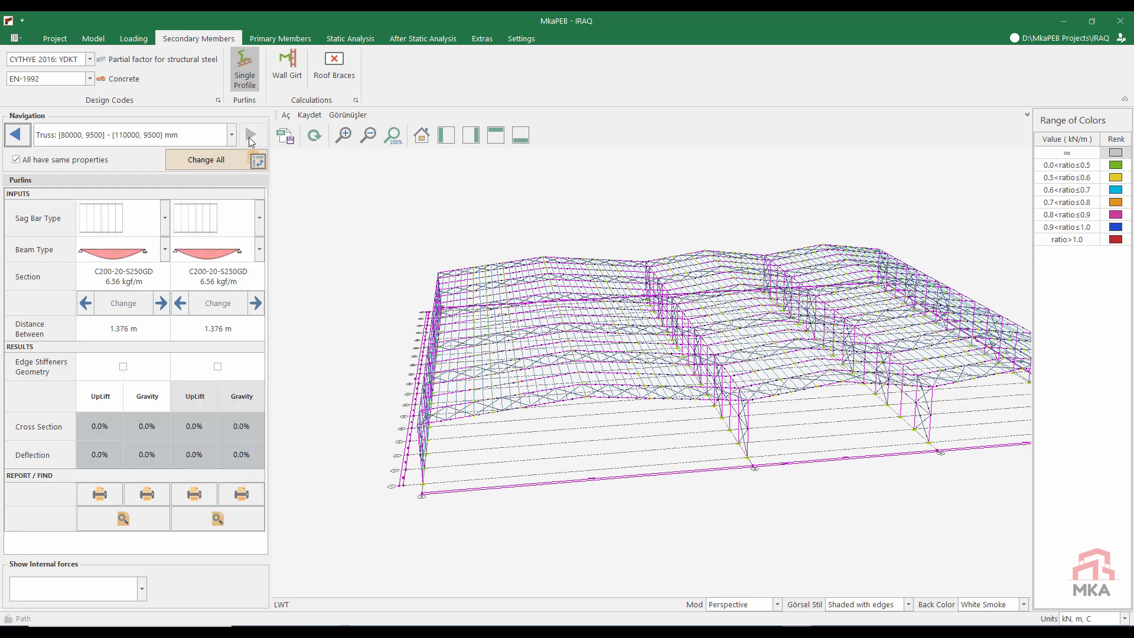
left_click(85, 302)
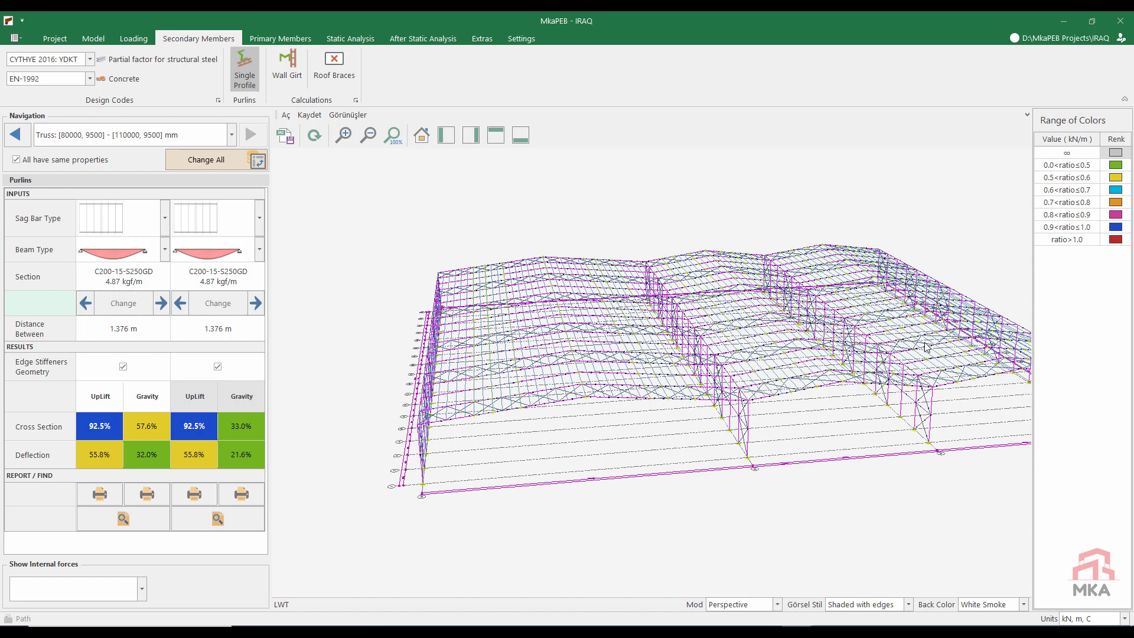
Step: Set the wall girts on yz-A and yz-D to C200-15-S250GD with same properties for all, and make them laterally support the columns
left_click(289, 77)
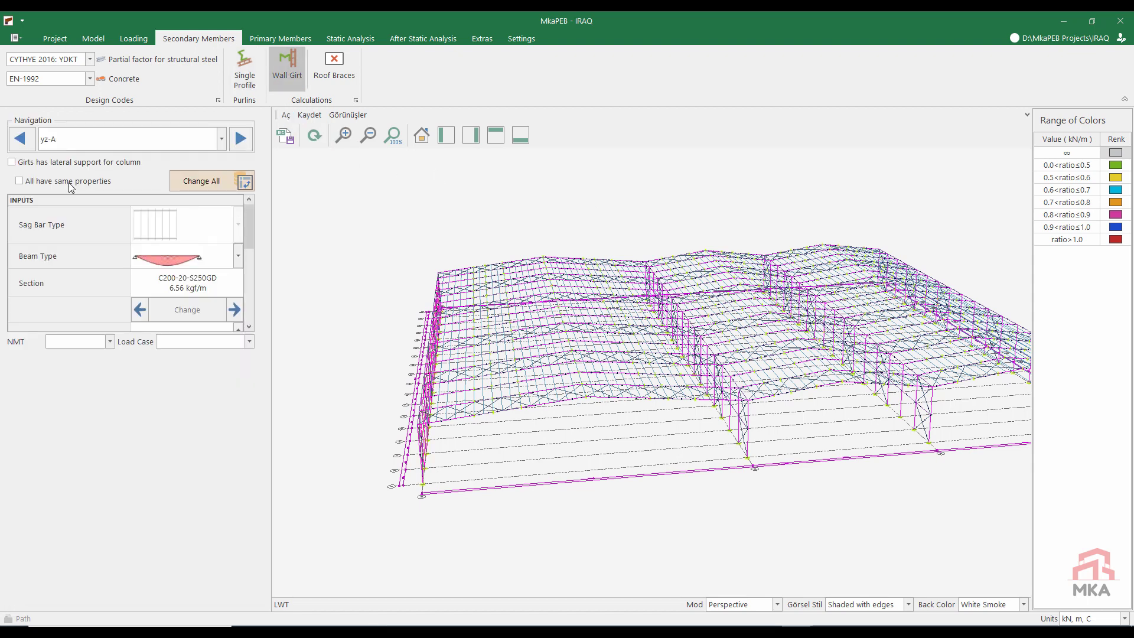
left_click(152, 310)
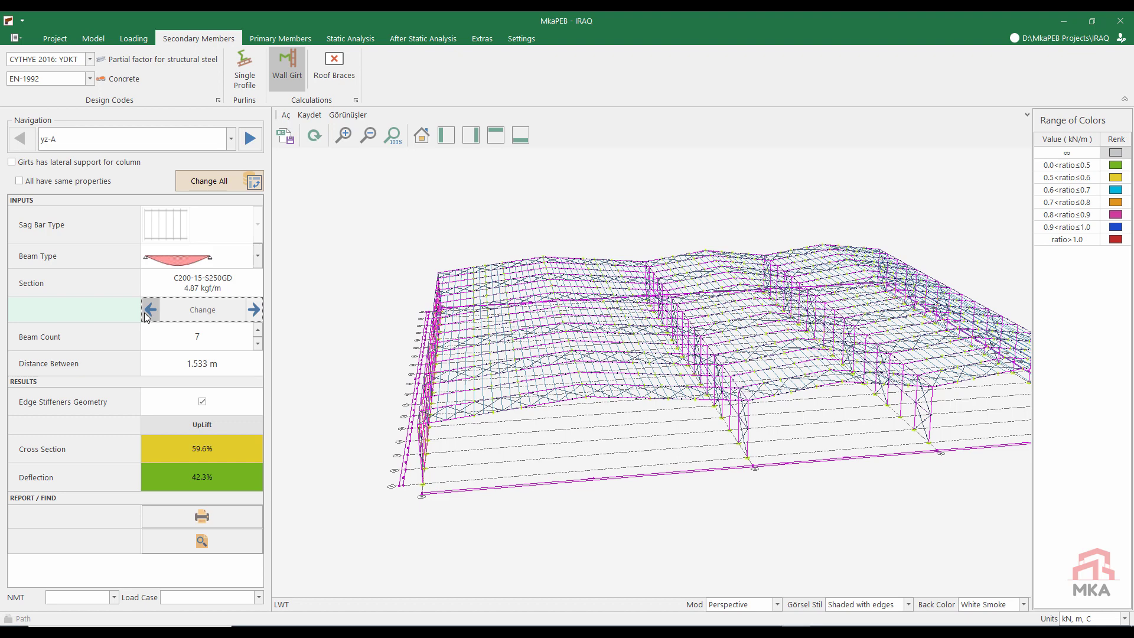
left_click(42, 182)
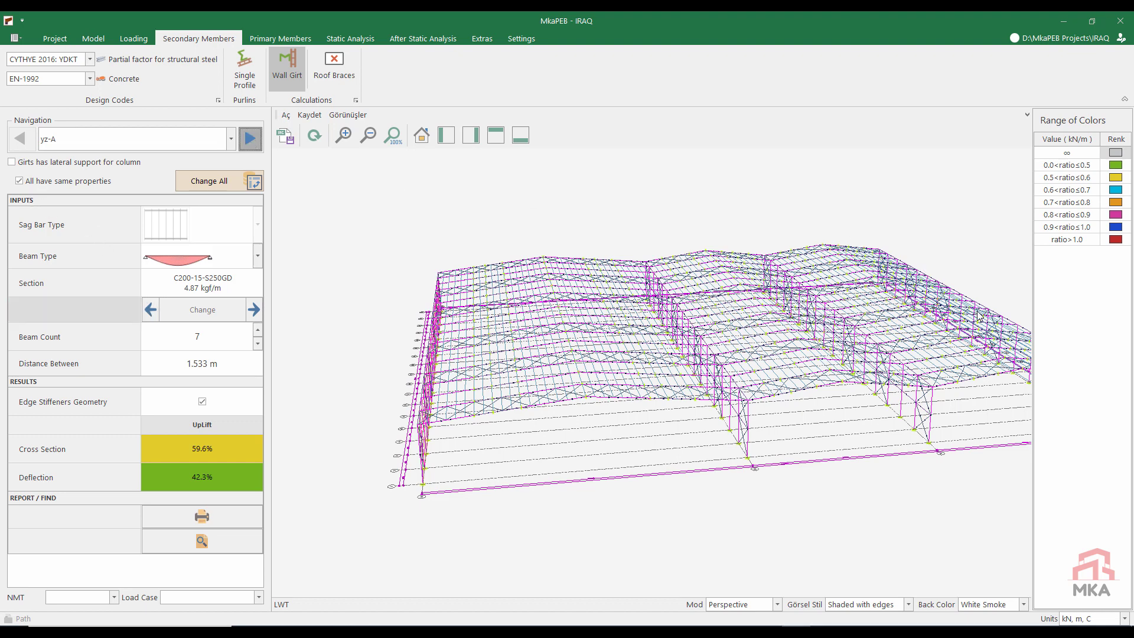
left_click(151, 309)
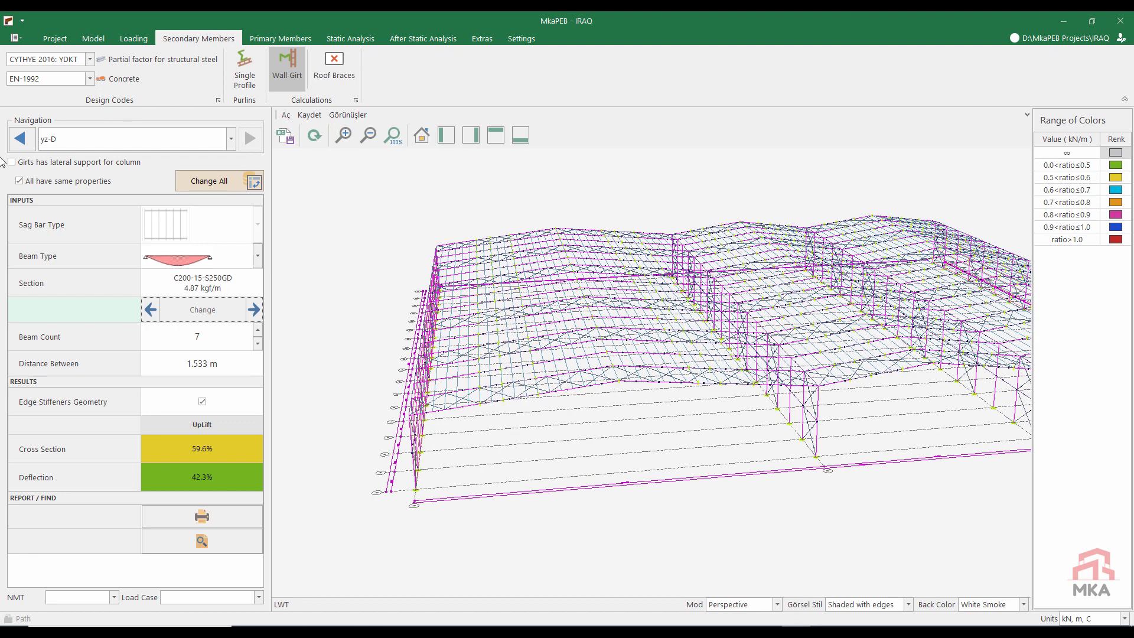
left_click(28, 165)
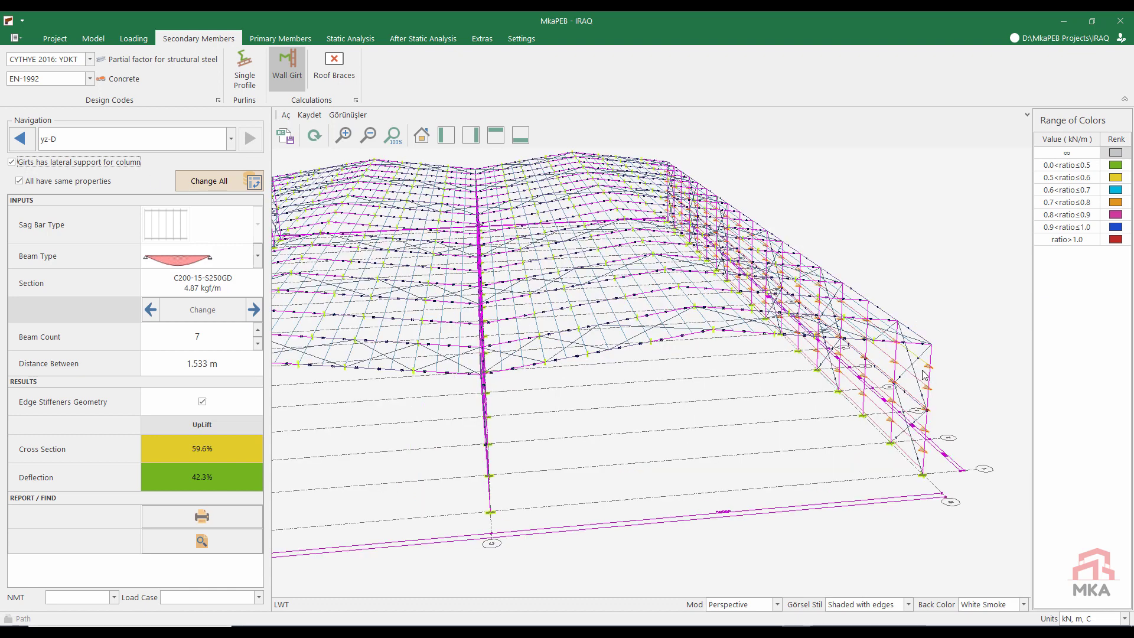
left_click(20, 141)
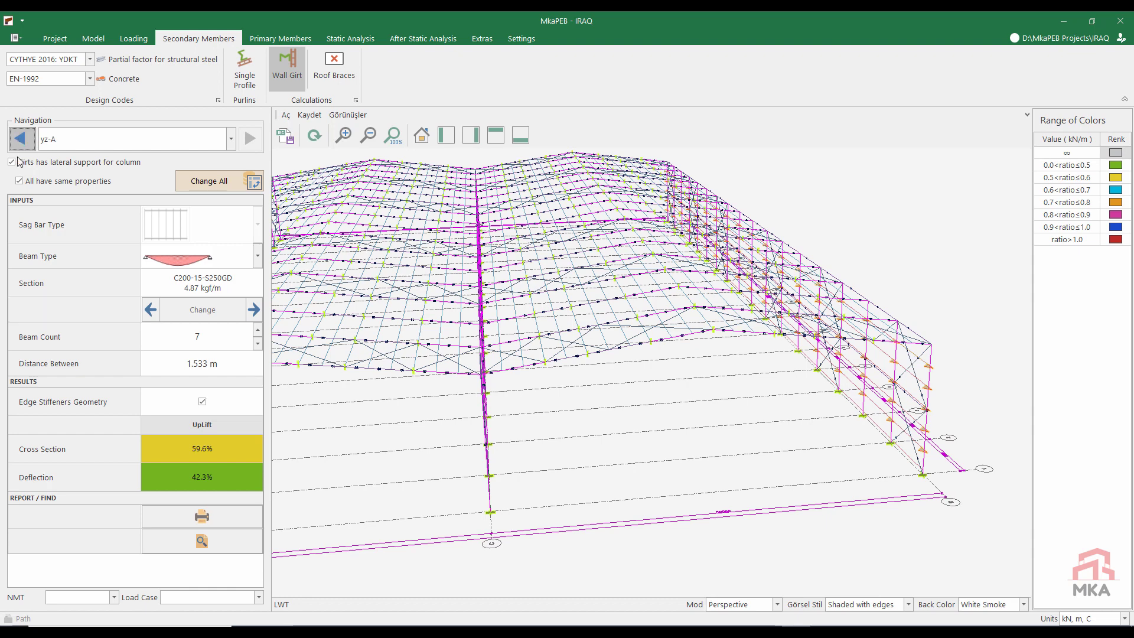
Step: Give the main column at the 0.0M node of axis xz-2 profile H:600:15:200:20 from the 200 x 20 series, in S235 steel
left_click(289, 37)
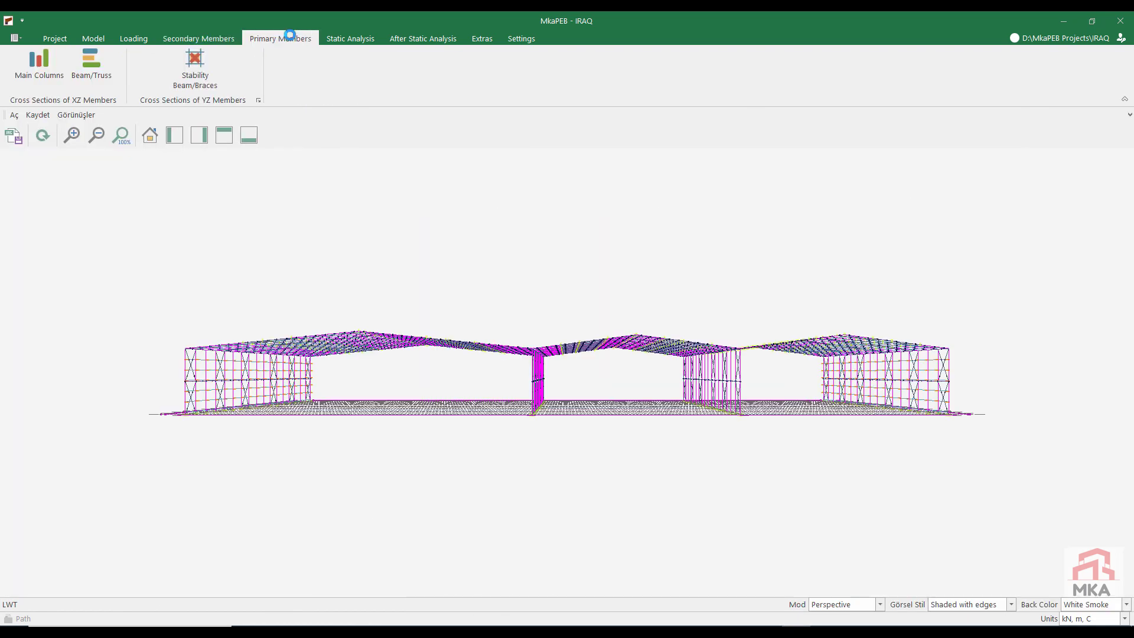
left_click(43, 73)
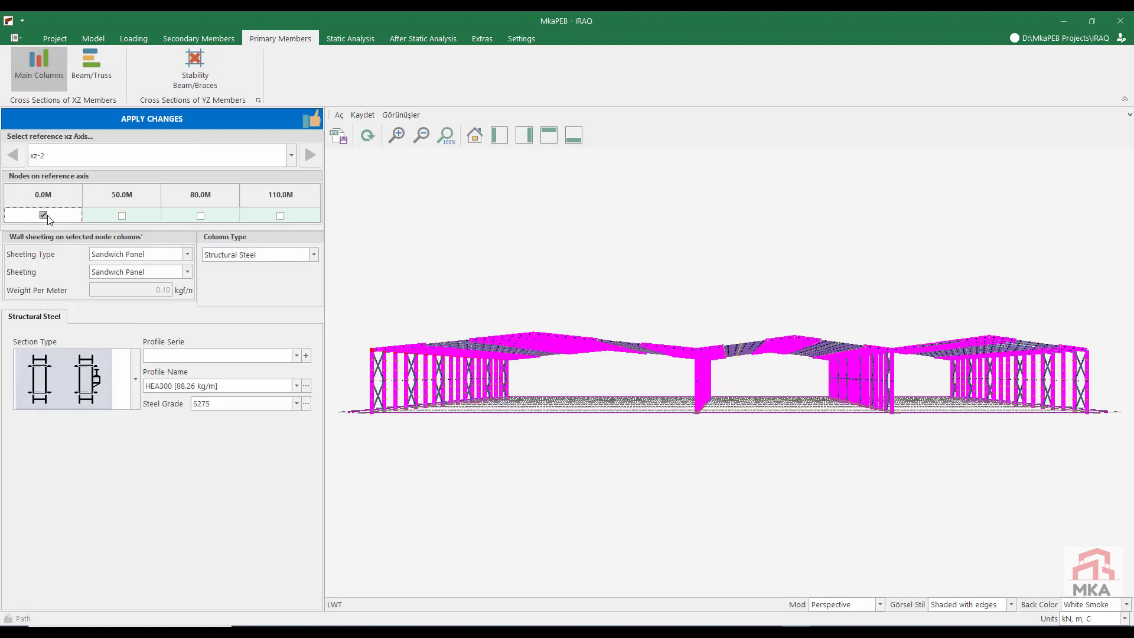
left_click(190, 356)
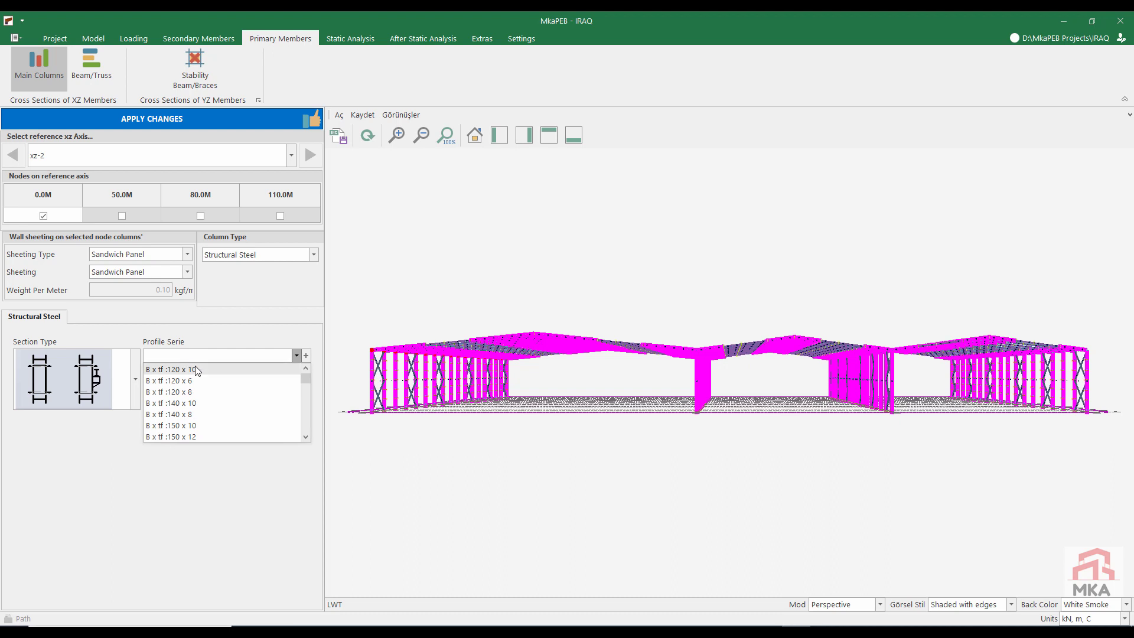
scroll(187, 423, "down", 4)
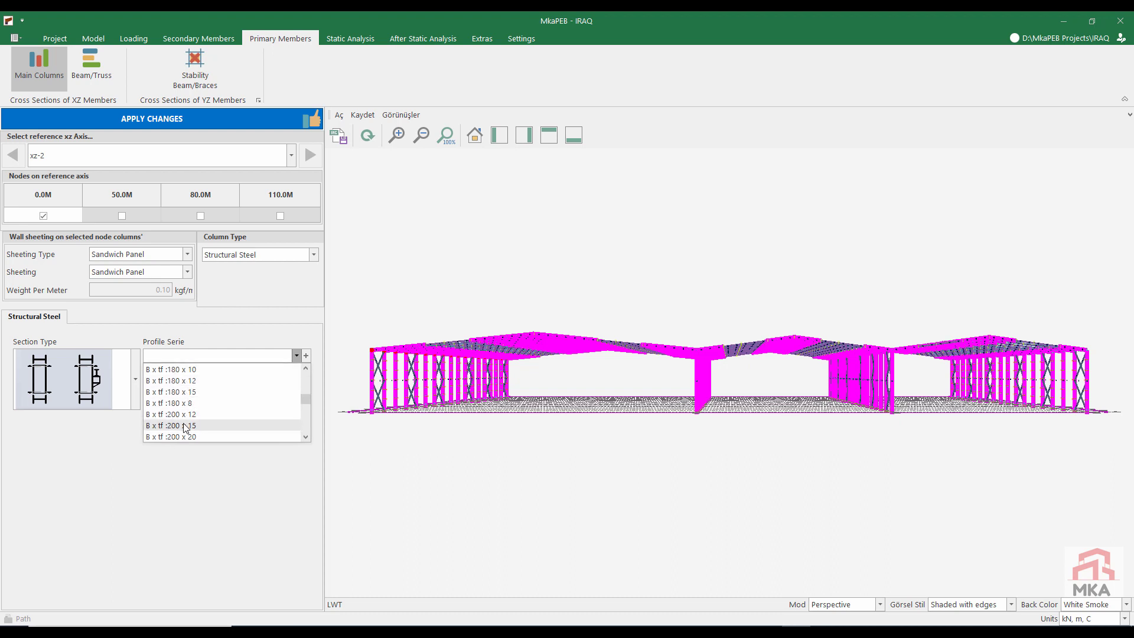
left_click(184, 436)
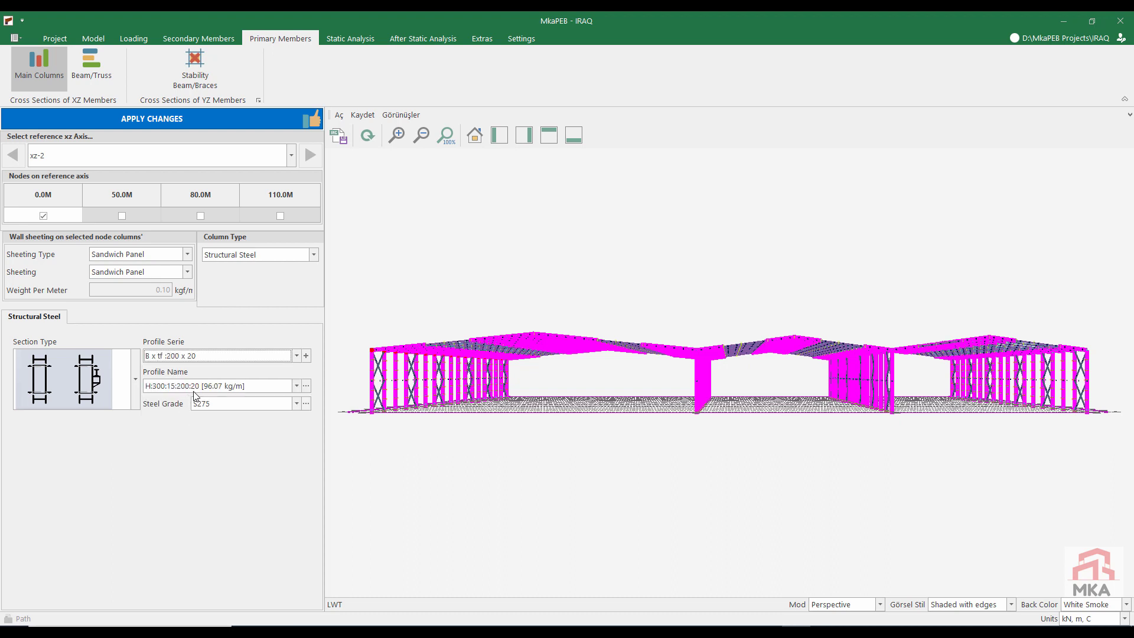
left_click(193, 390)
scroll(186, 448, "down", 1)
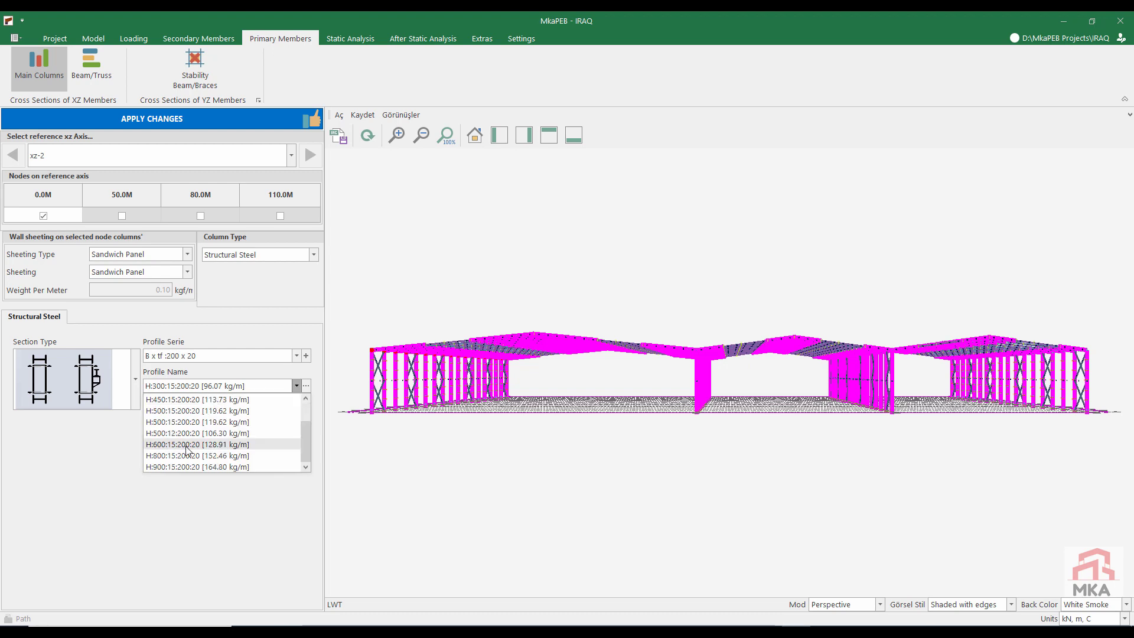
left_click(185, 444)
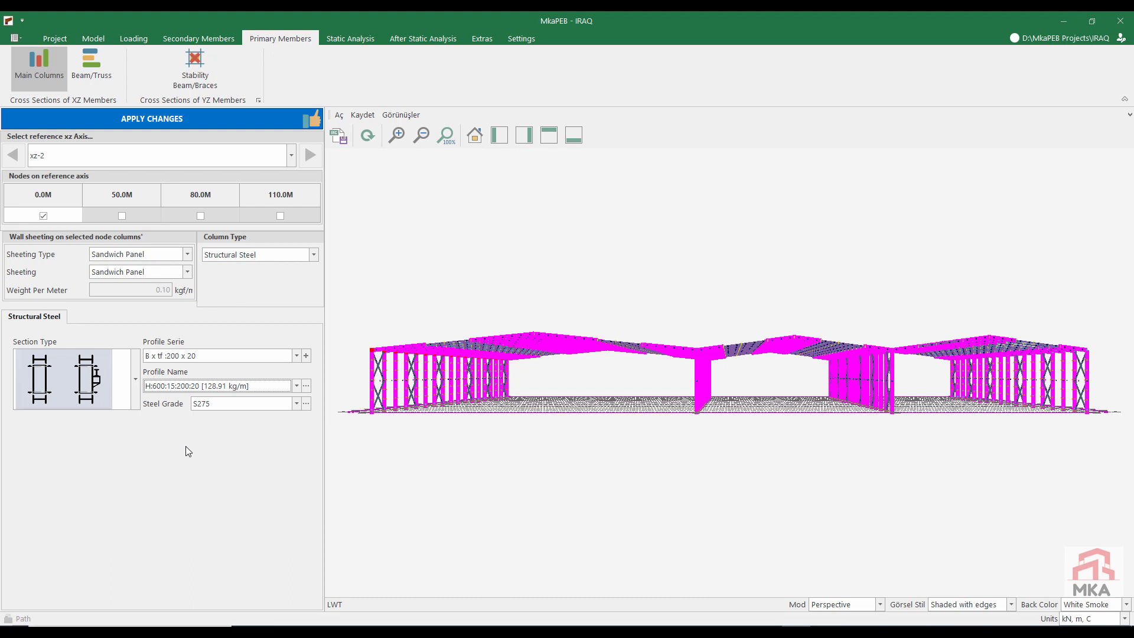
left_click(226, 407)
left_click(219, 417)
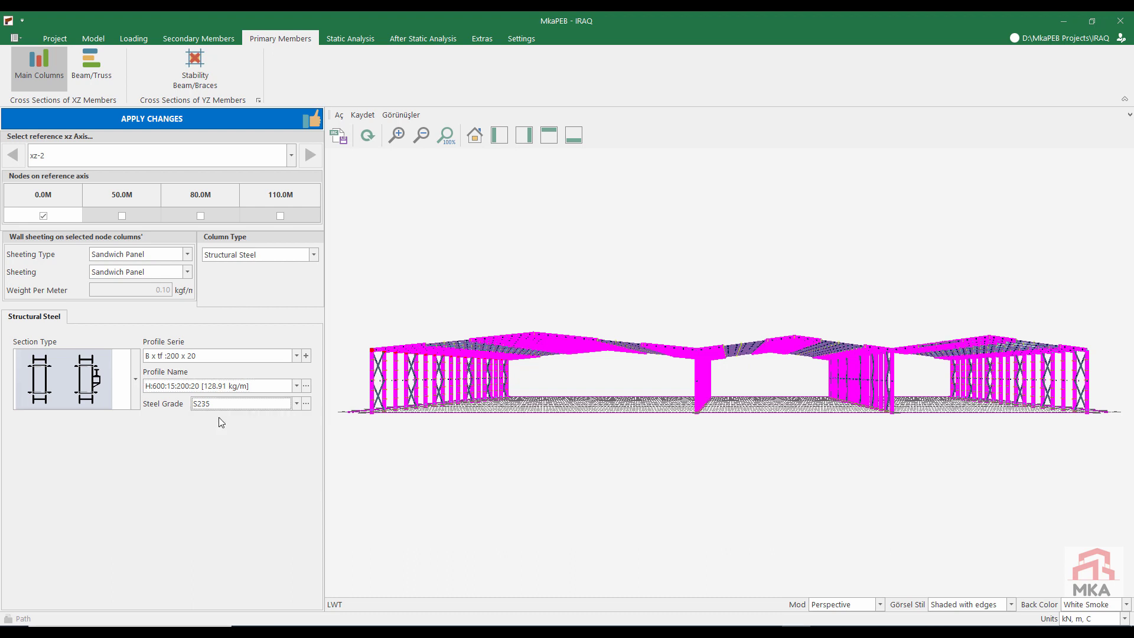
Step: Set the wall sheeting type of the columns at the 50.0M and 80.0M nodes to Not Exist
left_click(45, 216)
left_click(122, 216)
left_click(200, 215)
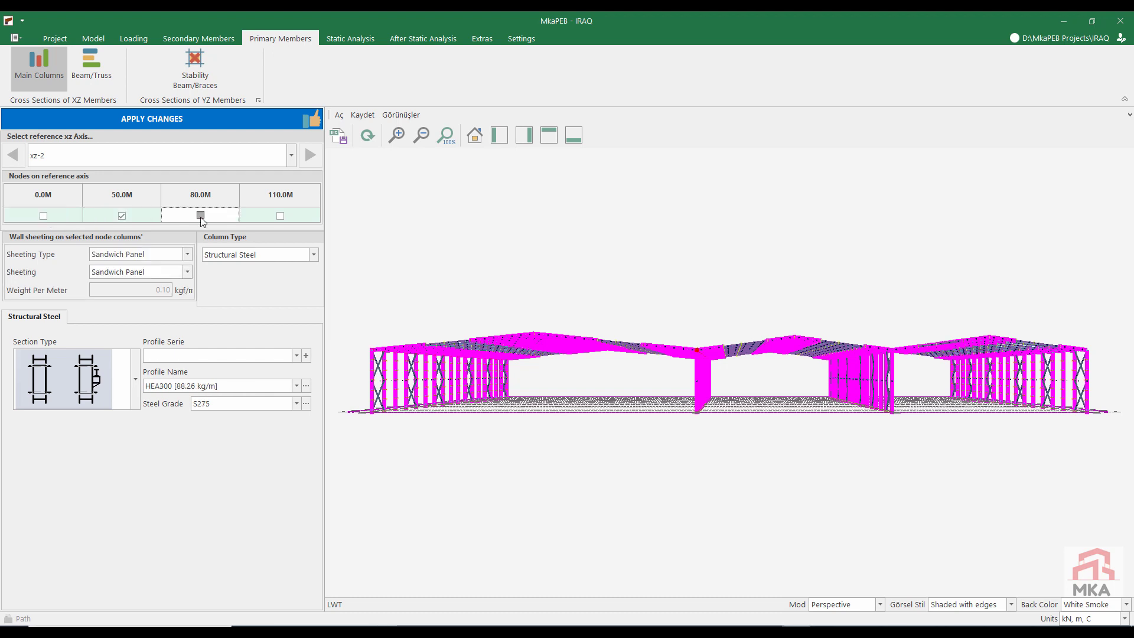
left_click(116, 254)
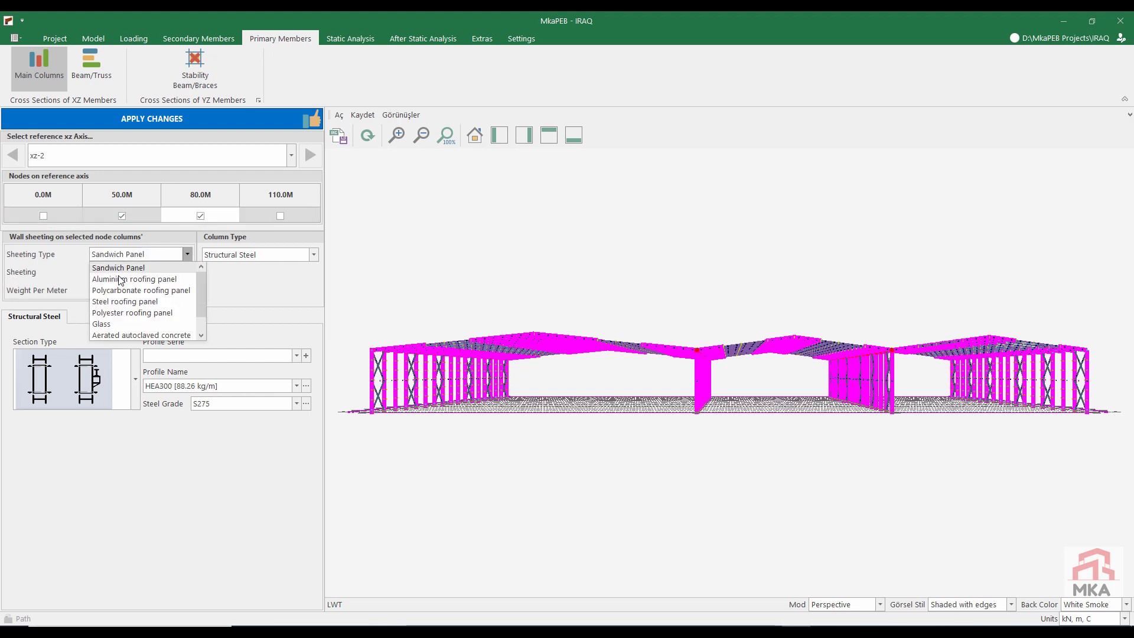
scroll(122, 328, "down", 2)
left_click(115, 334)
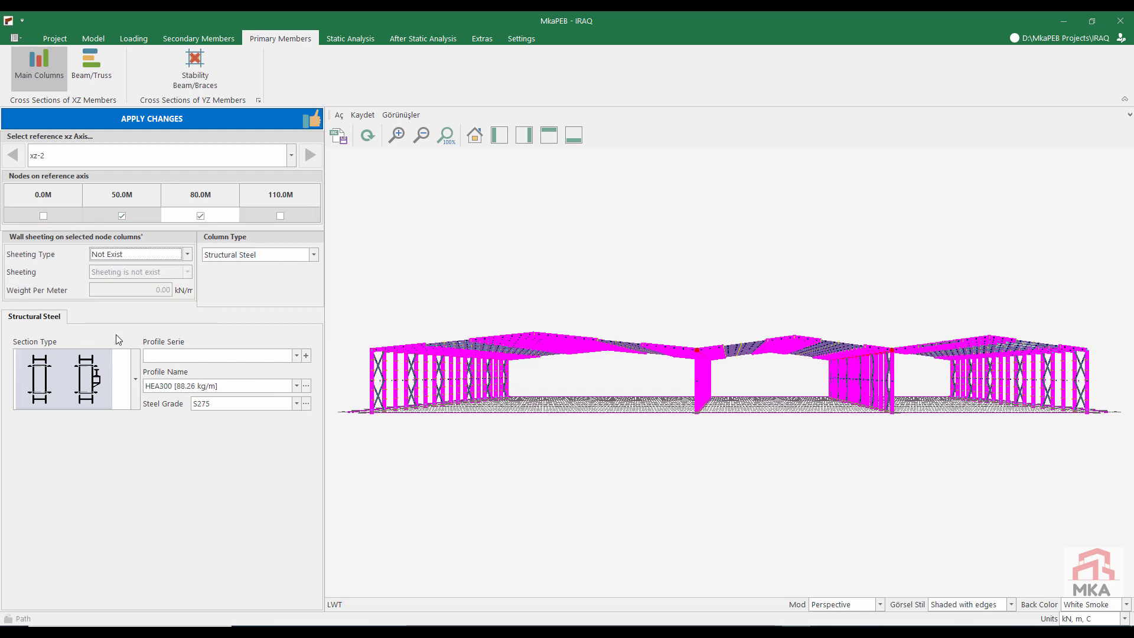
Step: Assign profile H:500:15:200:20 from the 200 x 20 series in S235 steel to the 50.0M and 80.0M columns
left_click(171, 355)
scroll(198, 413, "down", 5)
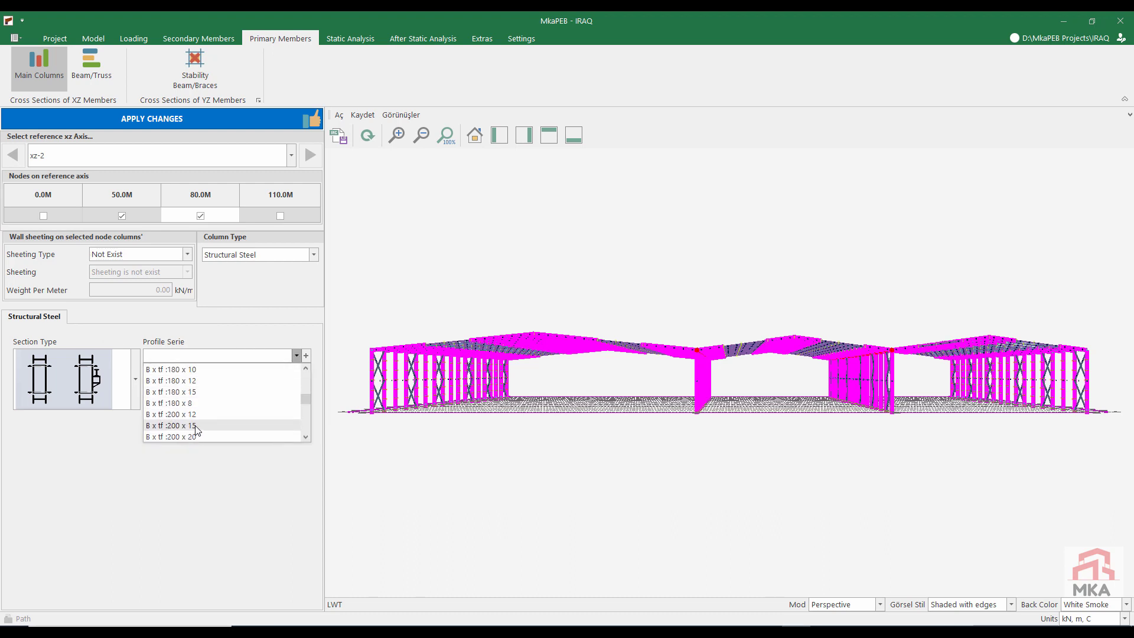
left_click(193, 437)
left_click(206, 387)
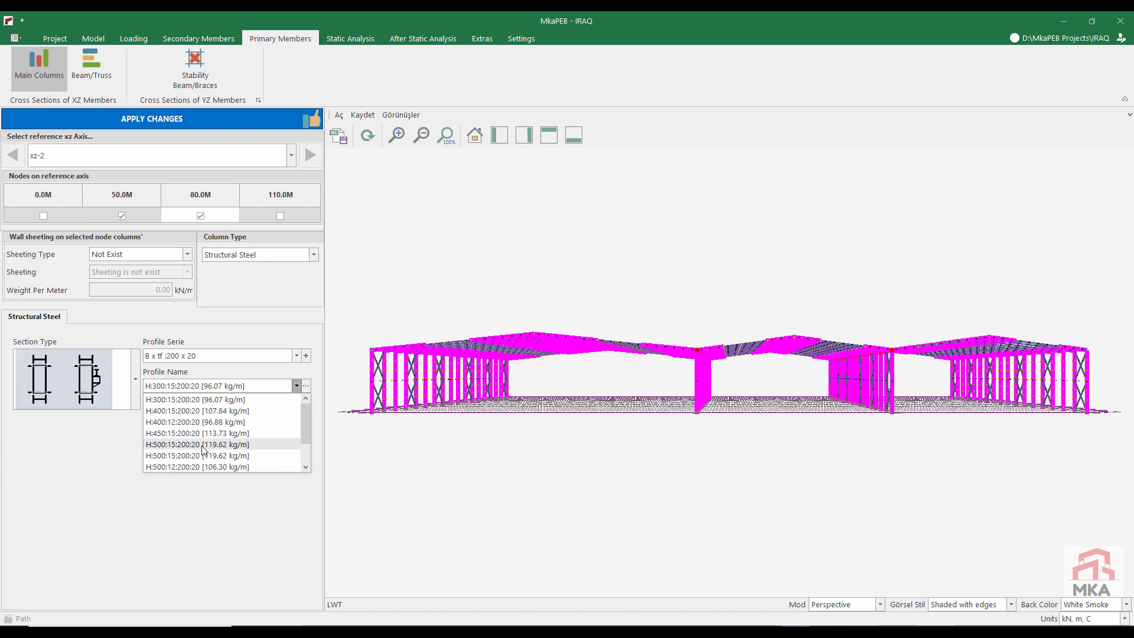
left_click(184, 466)
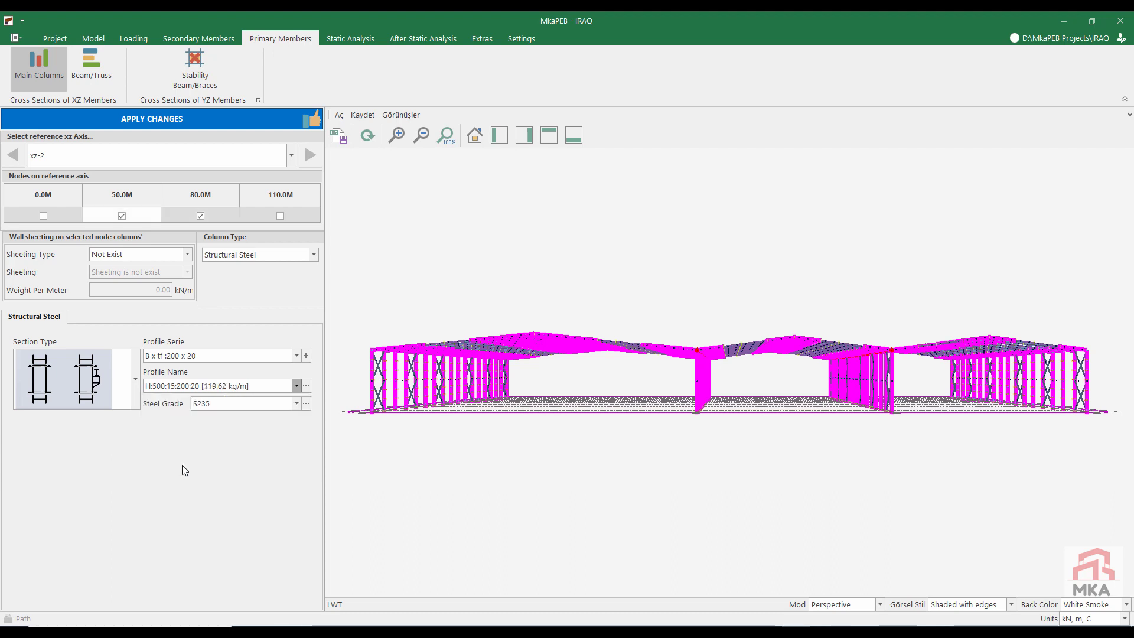
Step: Give only the column at the 110.0M node profile H:500:12:200:20 from the 200 x 20 series, in S235 steel
left_click(125, 217)
left_click(201, 217)
left_click(284, 215)
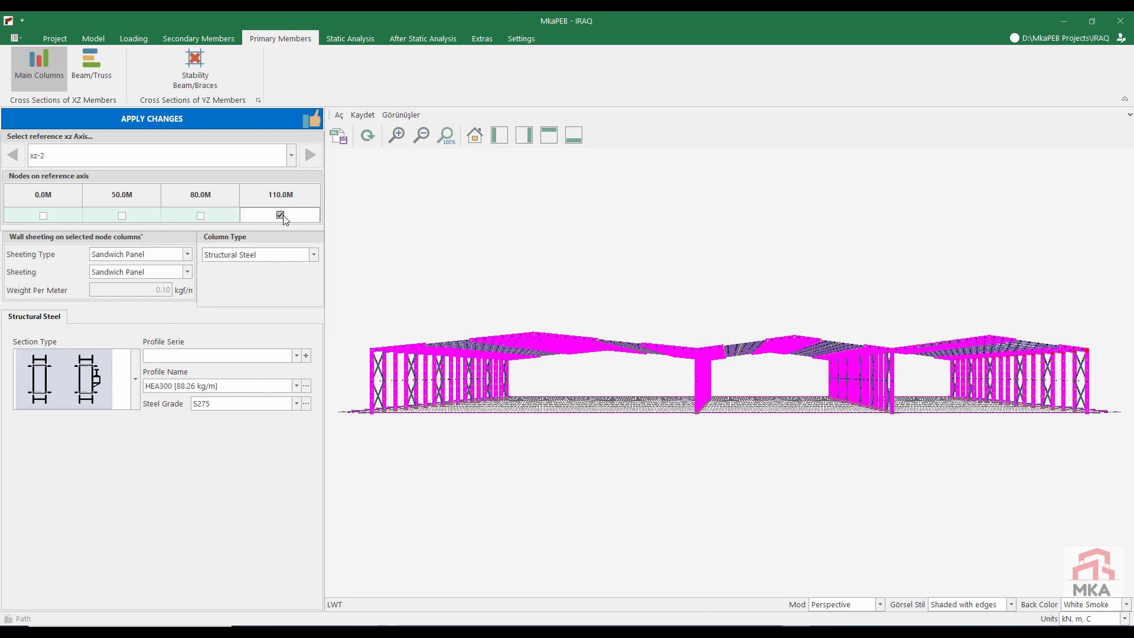
left_click(185, 358)
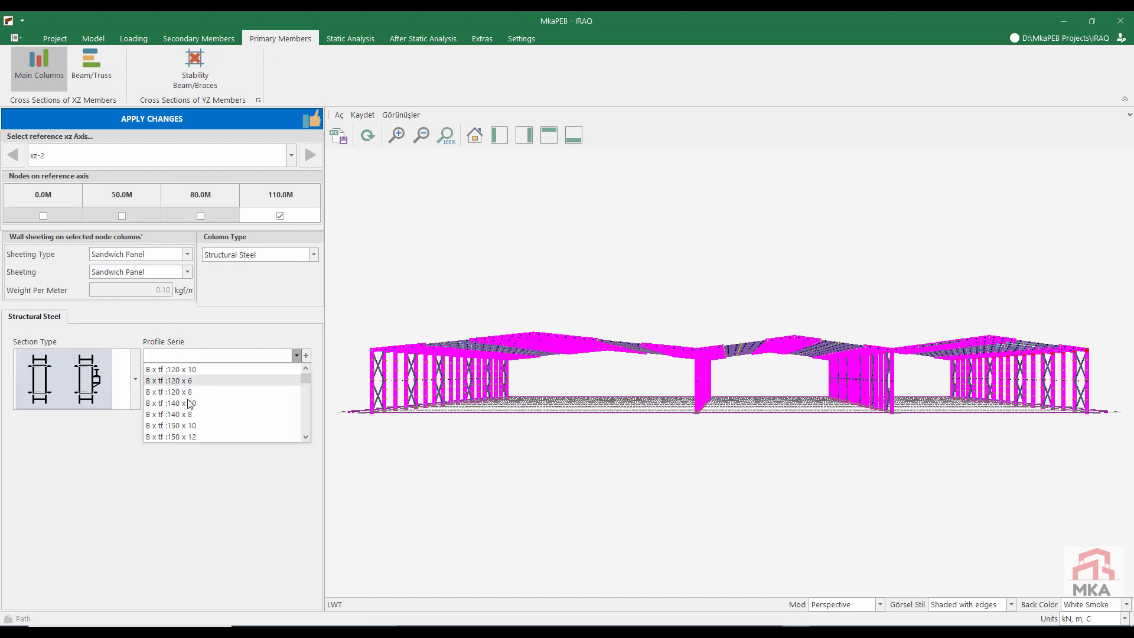
scroll(204, 415, "up", 1)
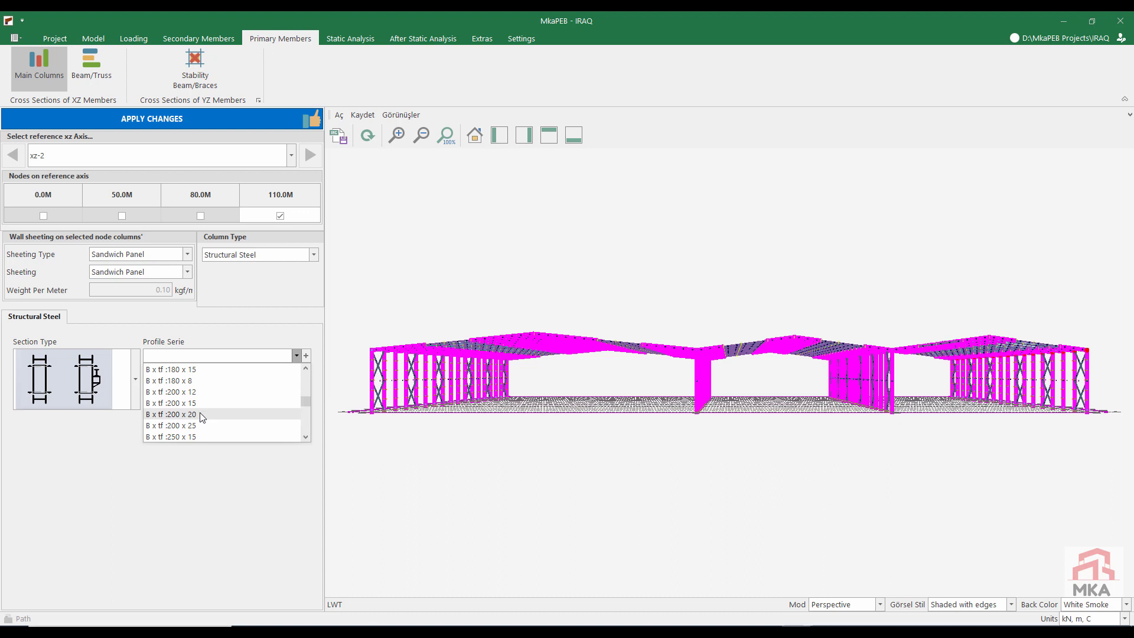
left_click(200, 414)
left_click(197, 388)
scroll(189, 420, "down", 1)
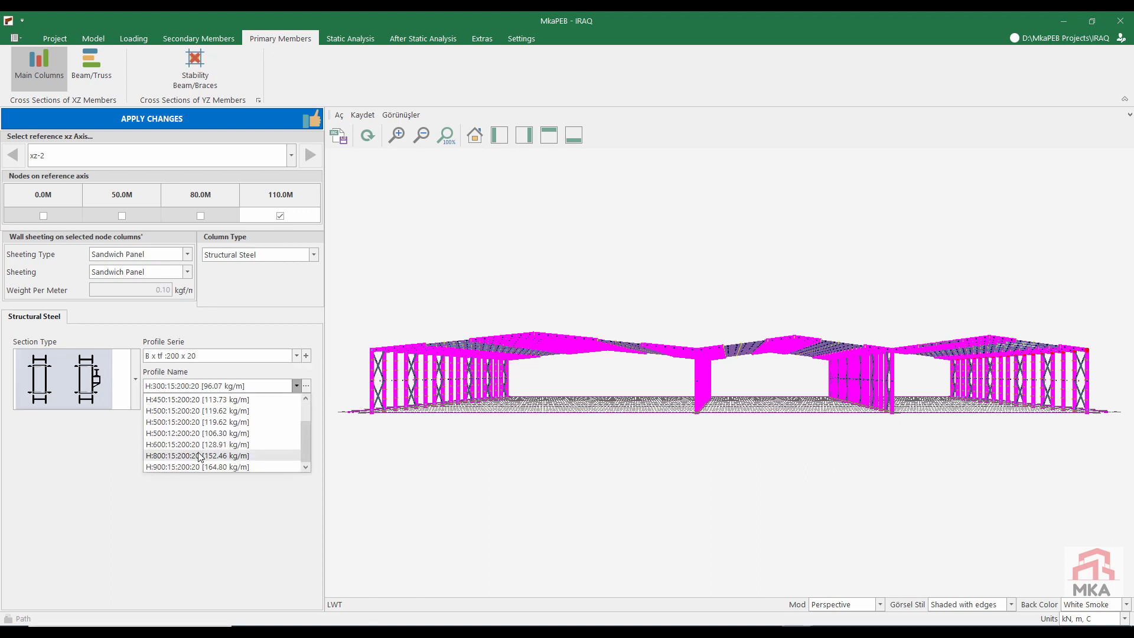
left_click(196, 440)
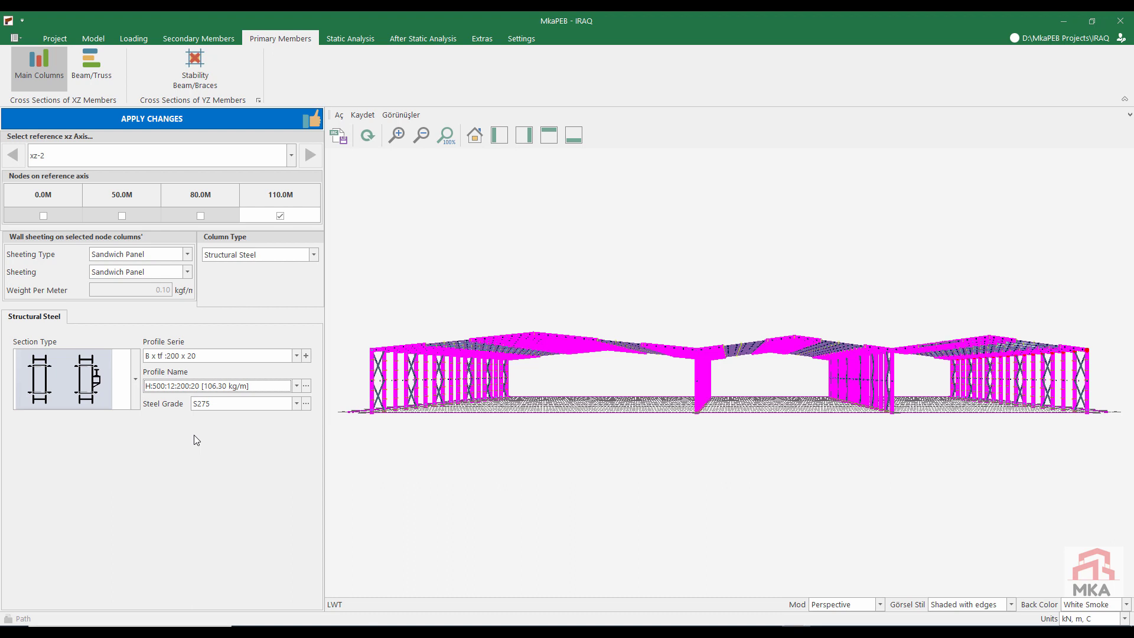
left_click(222, 403)
left_click(215, 421)
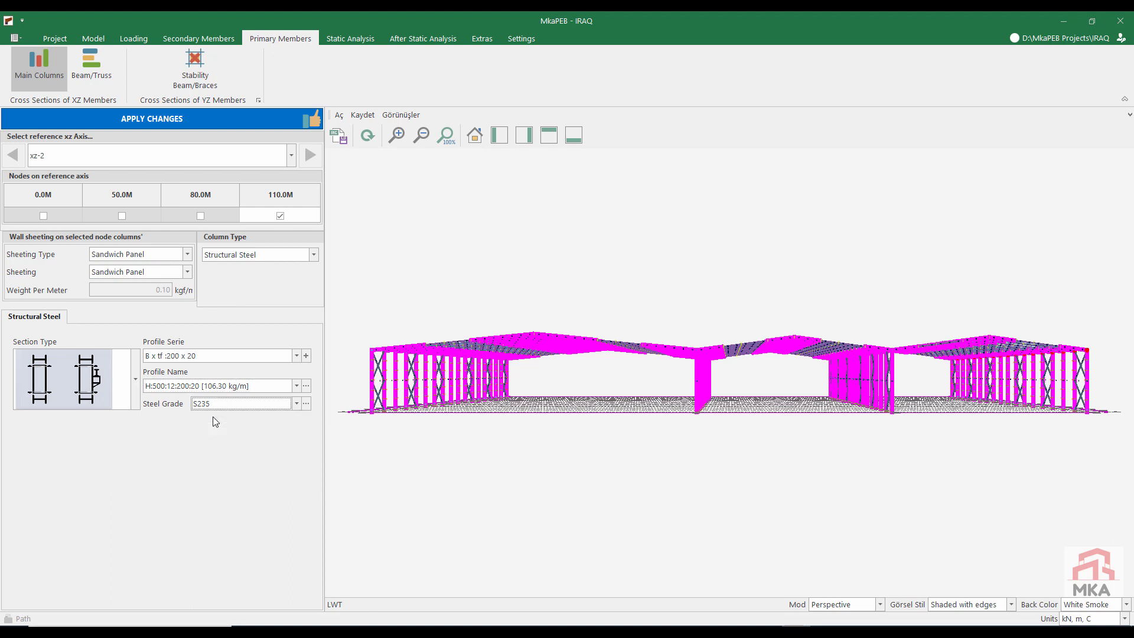
Step: Apply the column changes and give truss 0's upper chord on axis xz-2 profile H:600:12:175:15 from the 175 x 15 series
left_click(177, 118)
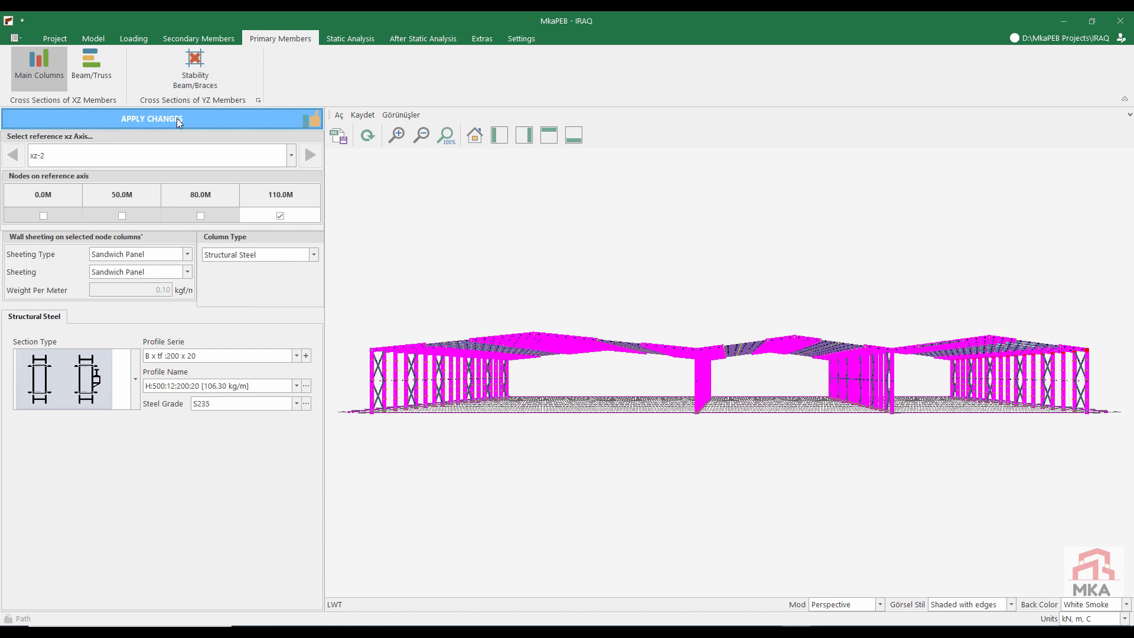
left_click(94, 68)
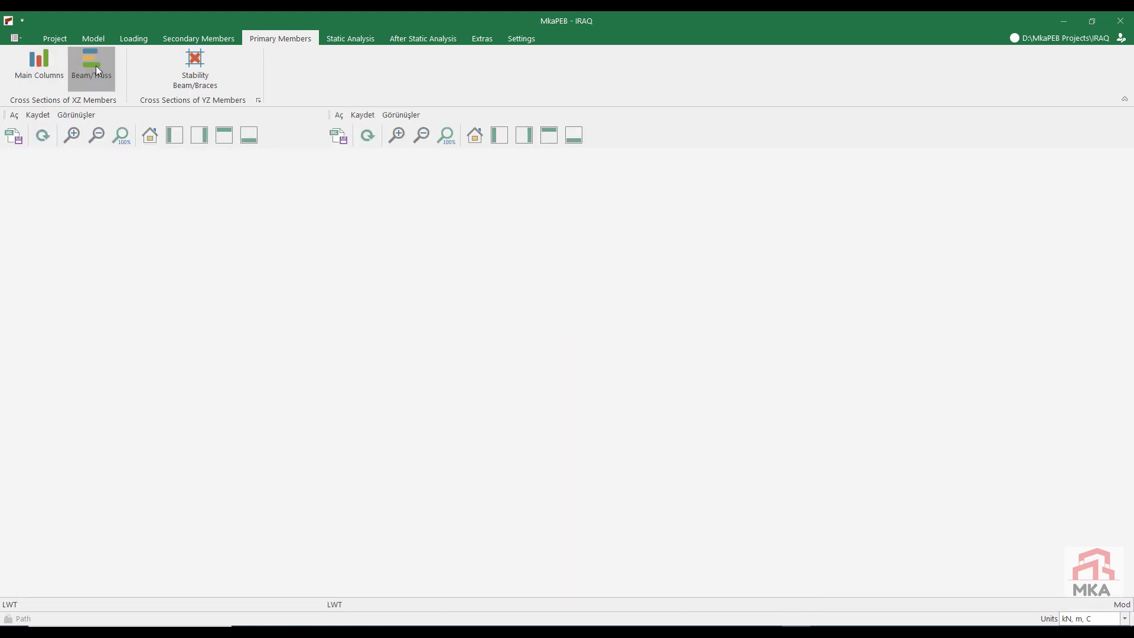
left_click(301, 381)
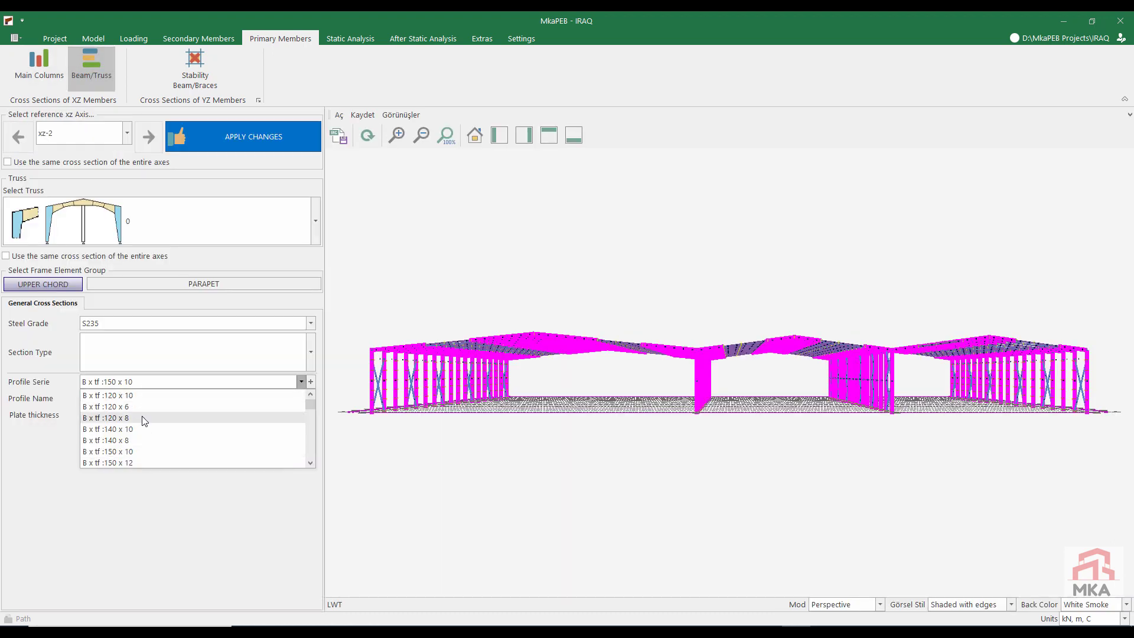
scroll(146, 440, "down", 3)
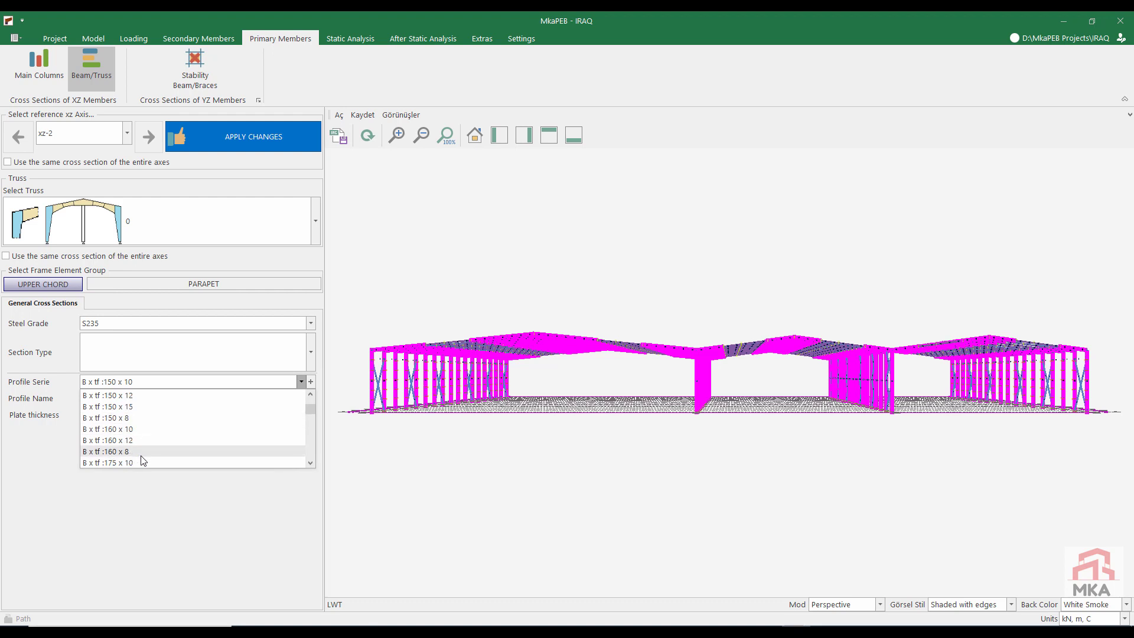
left_click(131, 451)
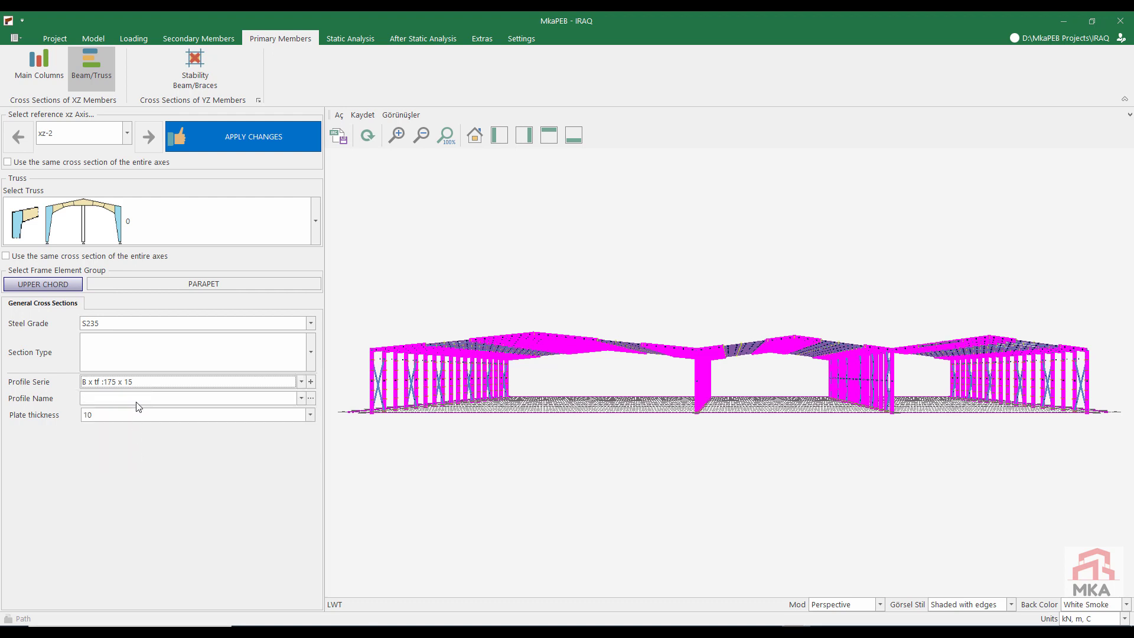
left_click(137, 402)
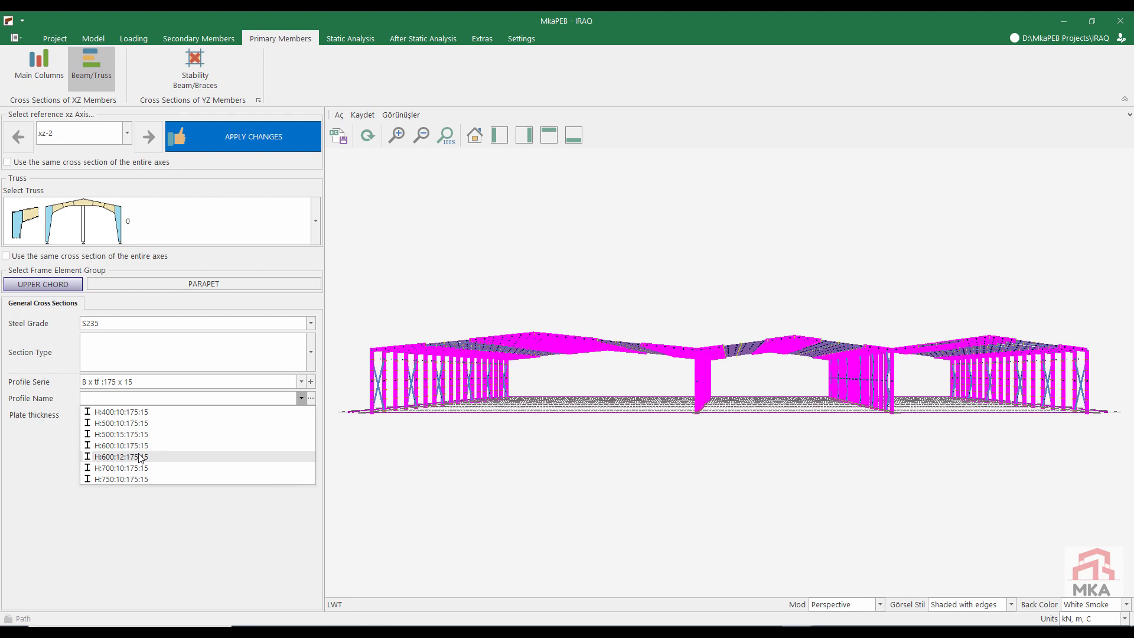
left_click(140, 458)
Step: Assign profile H:450:8:150:10 to the upper chord of truss 1 on axis xz-2
left_click(150, 222)
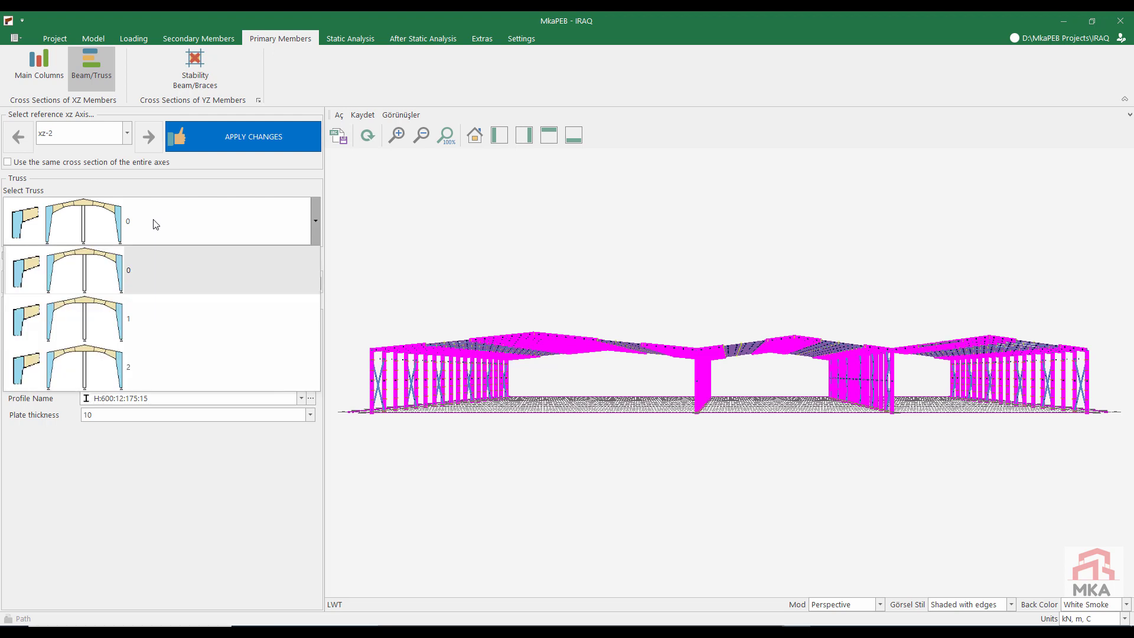
left_click(122, 319)
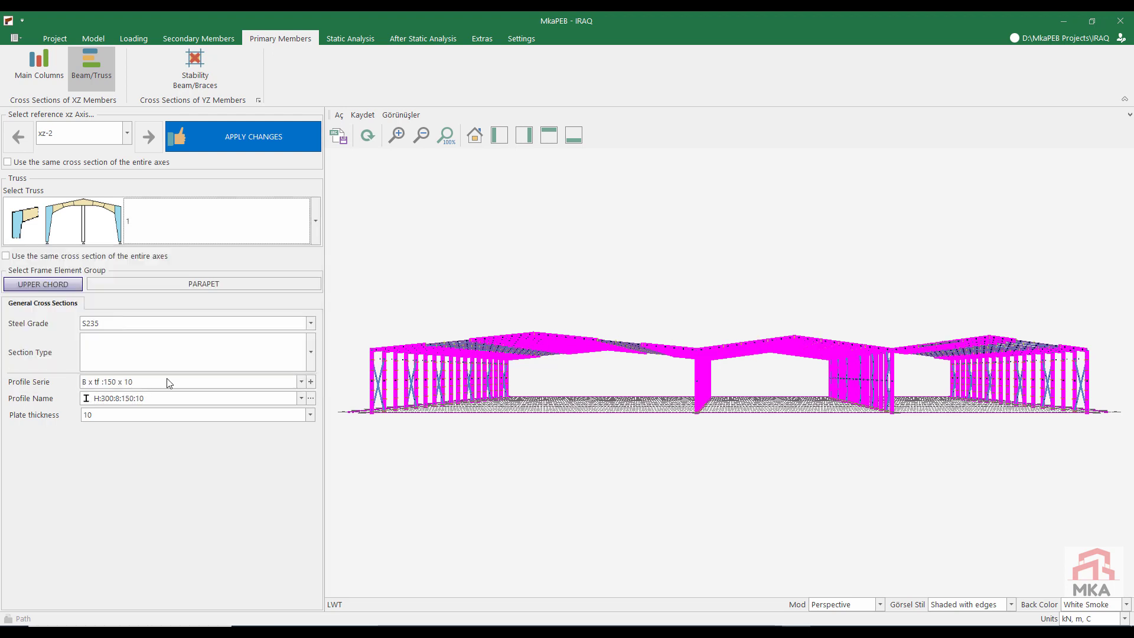
left_click(140, 398)
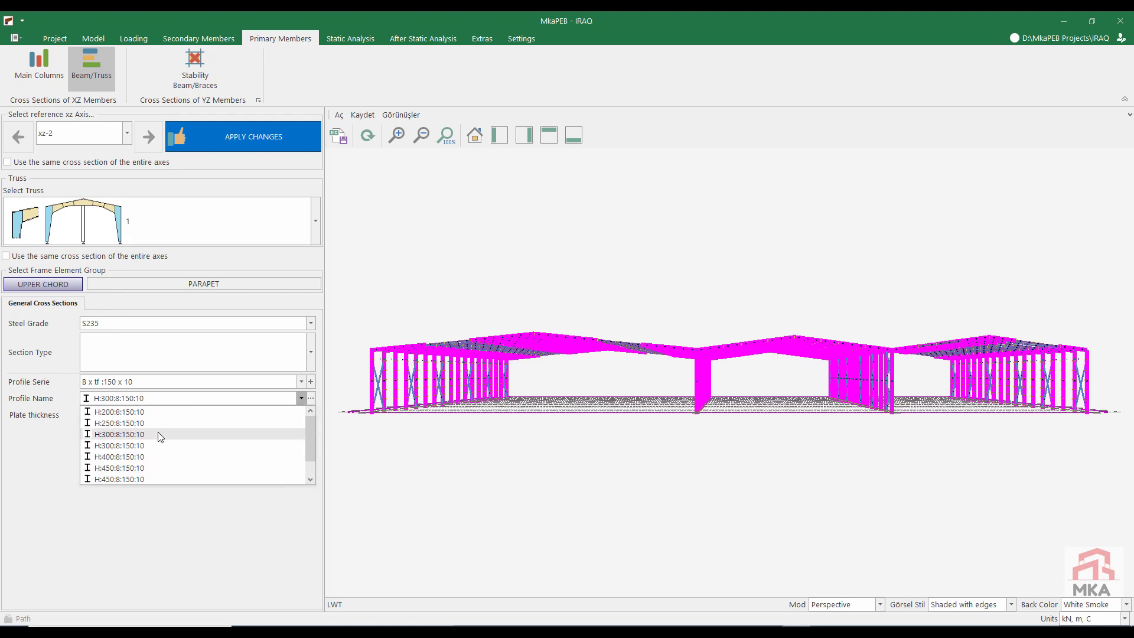
left_click(155, 467)
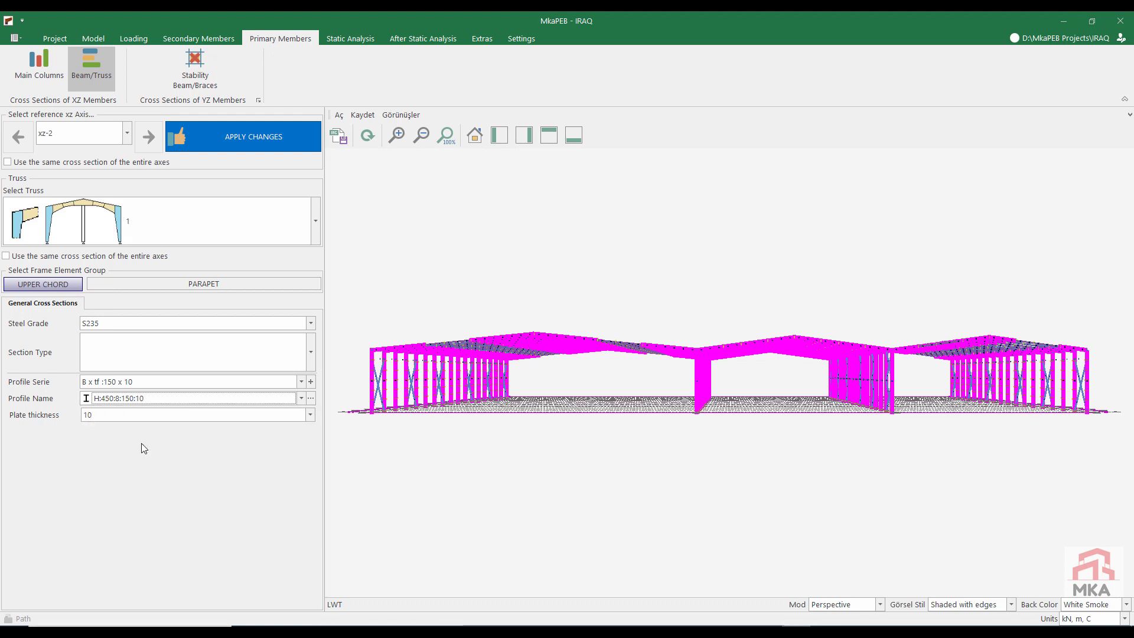
Step: Give the upper chord of truss 2 profile H:450:8:150:10 and apply the beam section changes
left_click(144, 224)
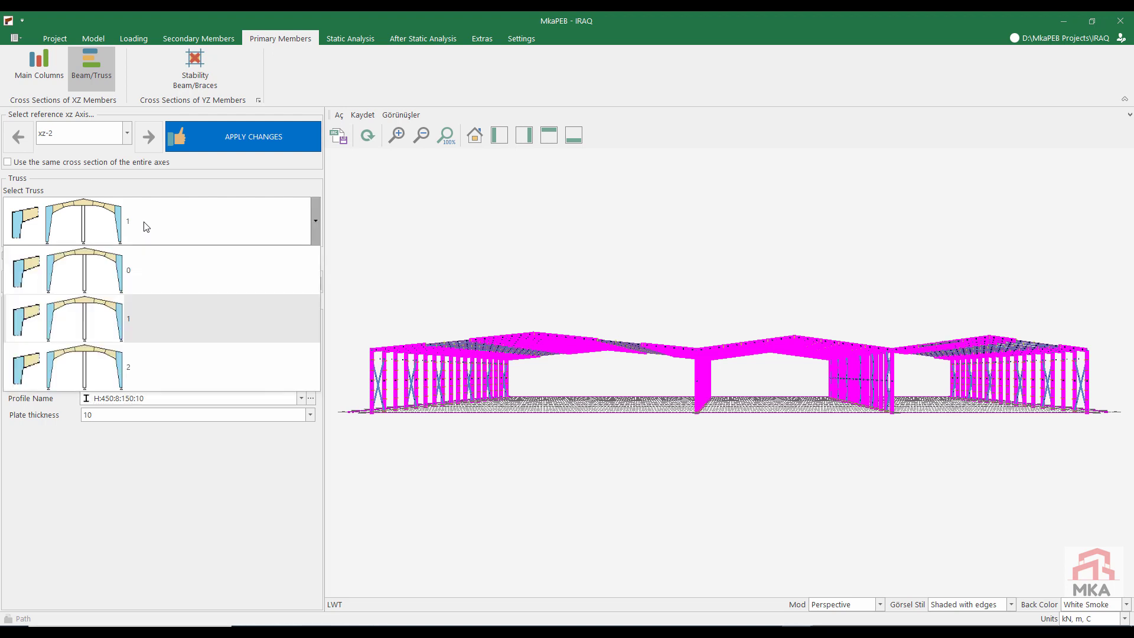
left_click(109, 376)
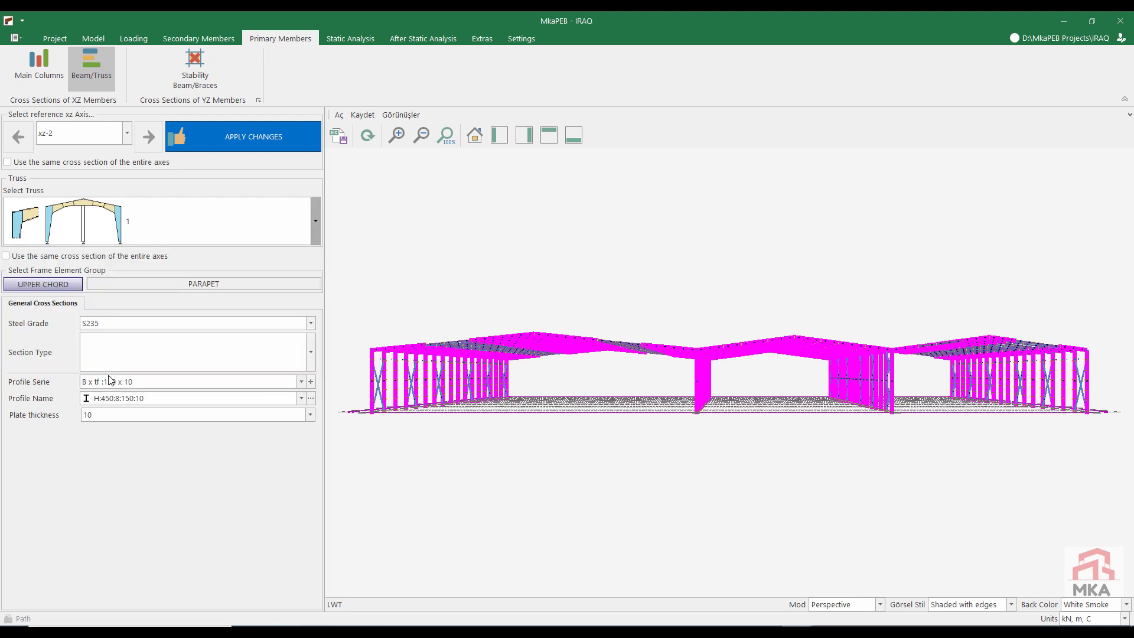
left_click(145, 398)
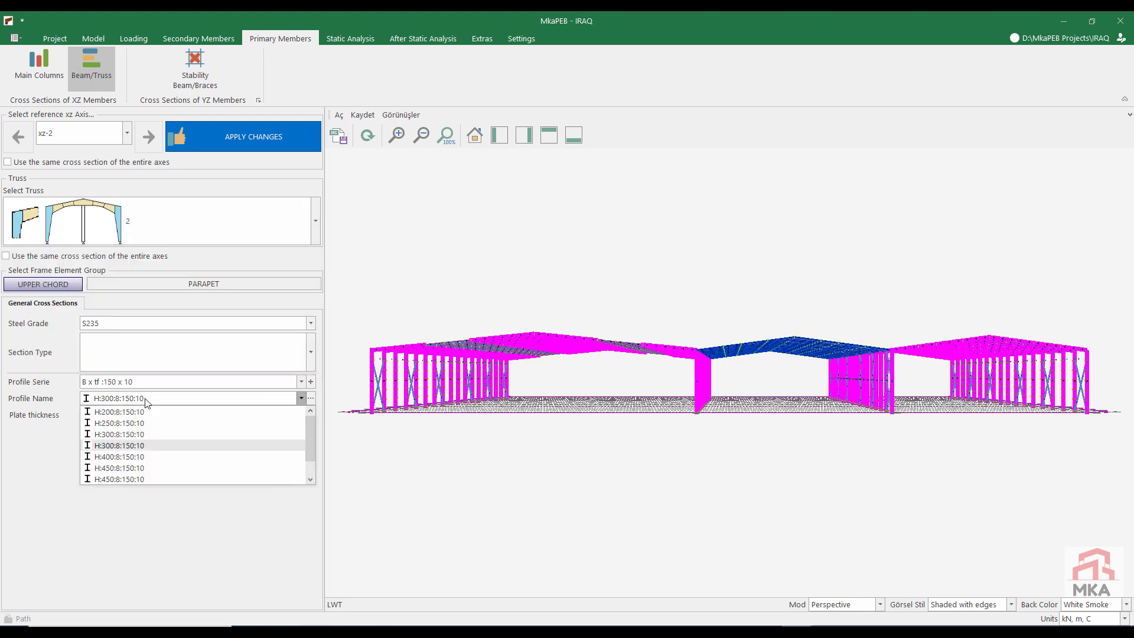
left_click(132, 469)
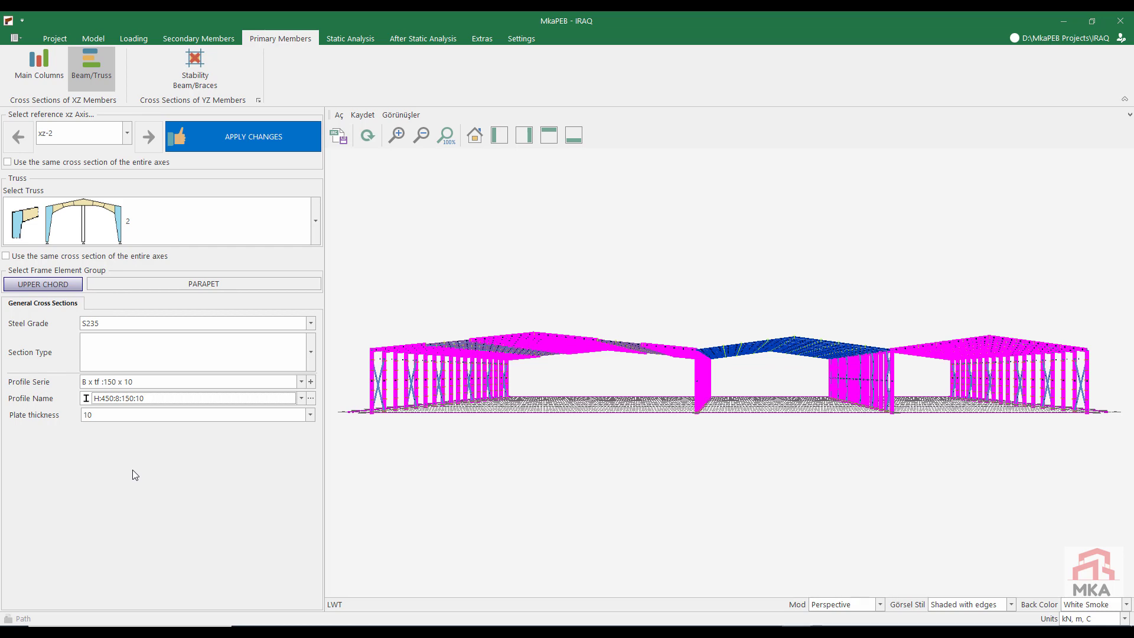
left_click(234, 143)
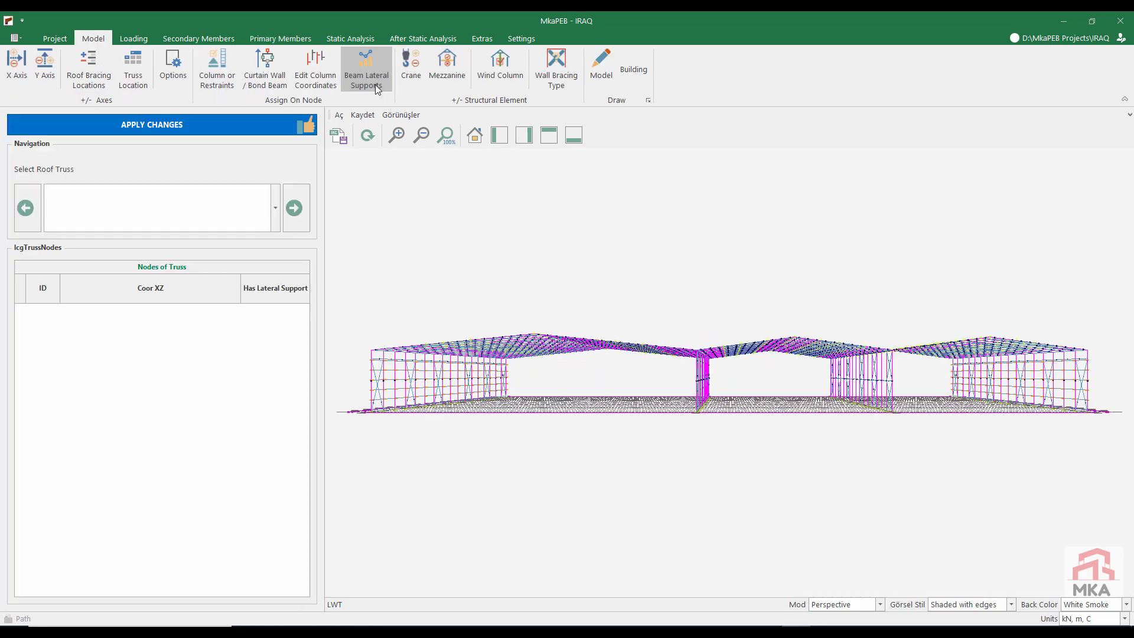
Step: Add beam lateral supports at every odd-numbered node from 1 to 19 of the roof truss spanning 0 to 50000 mm
left_click(110, 212)
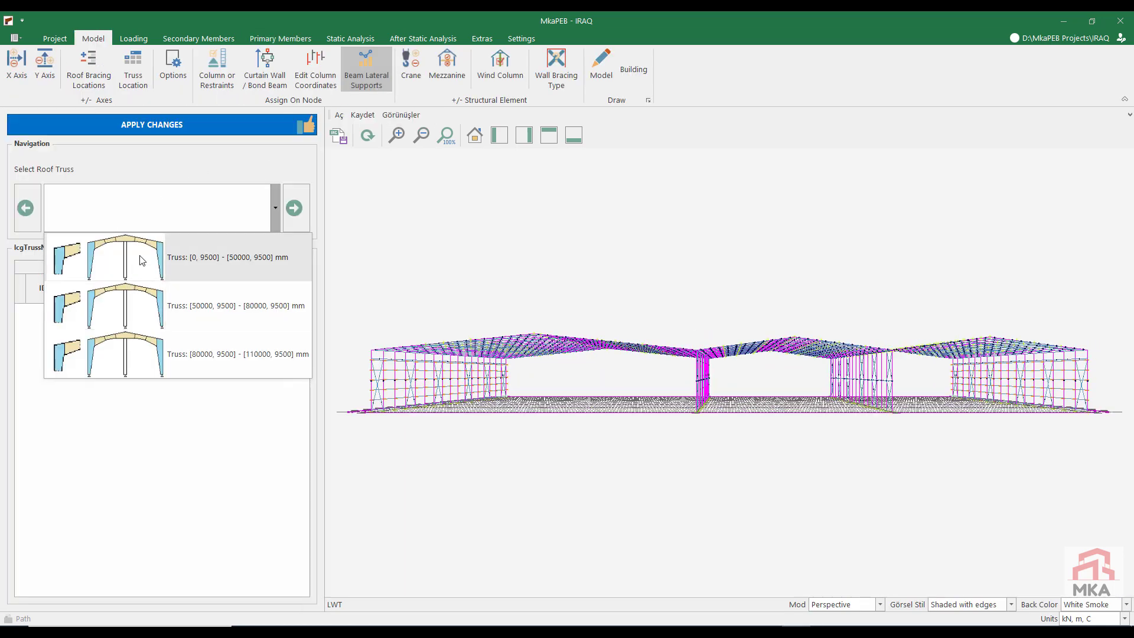
left_click(138, 258)
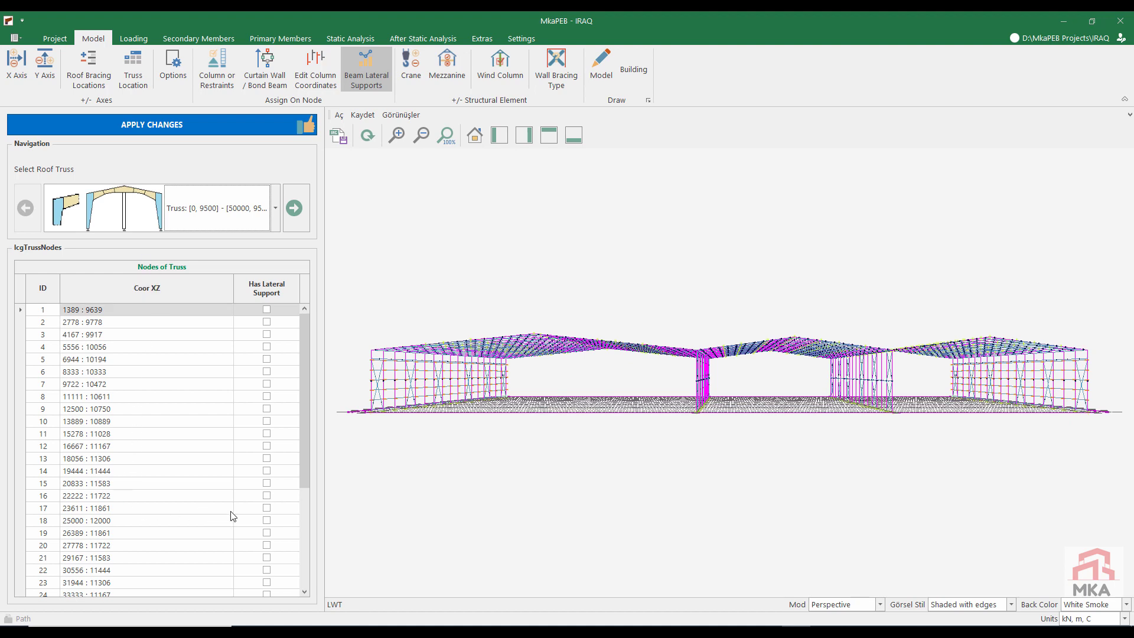
left_click(267, 507)
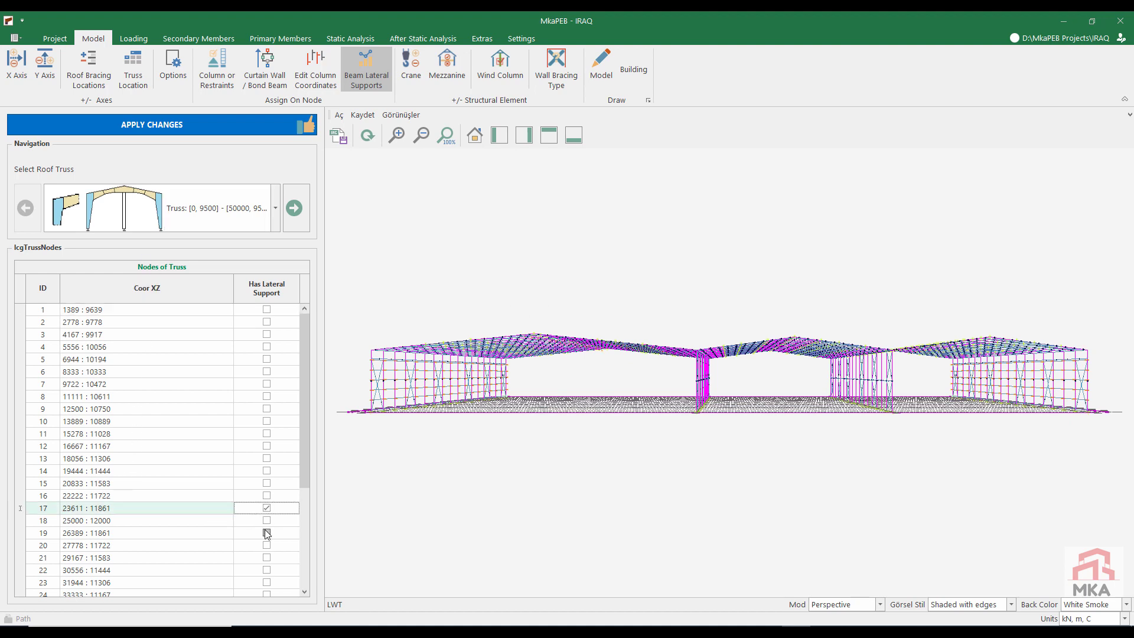
left_click(266, 532)
left_click(267, 483)
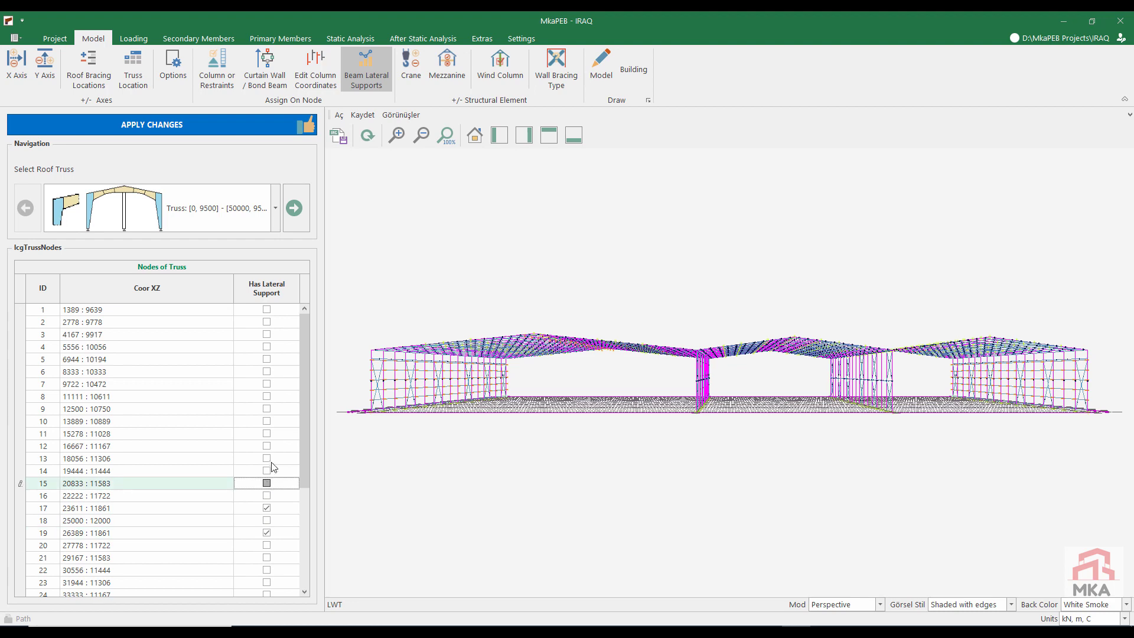
left_click(267, 434)
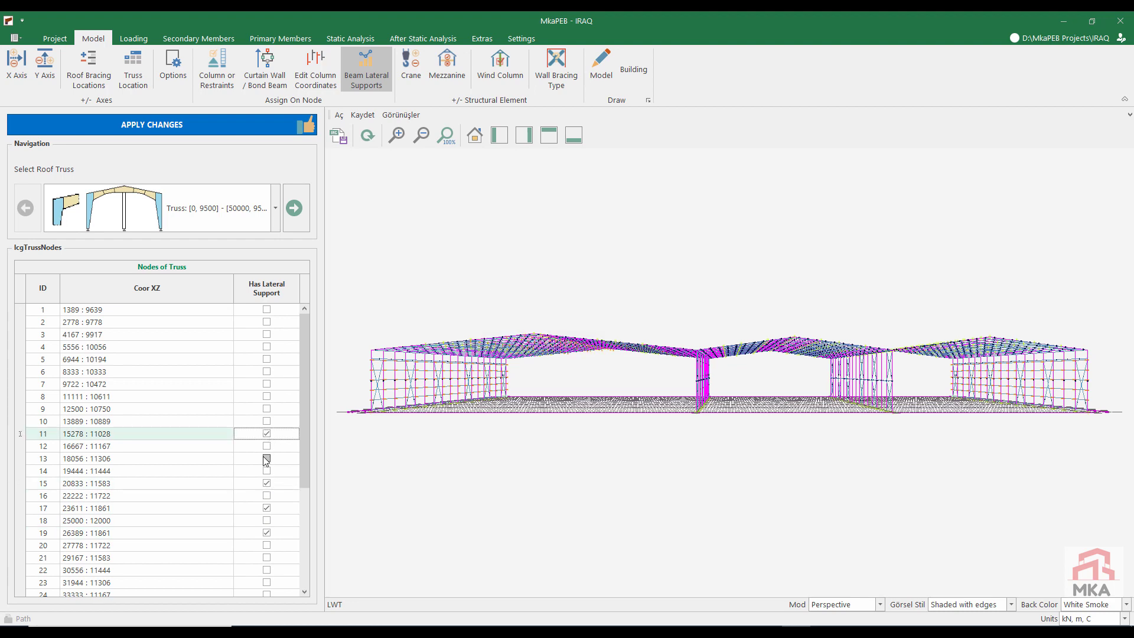
left_click(267, 459)
left_click(267, 409)
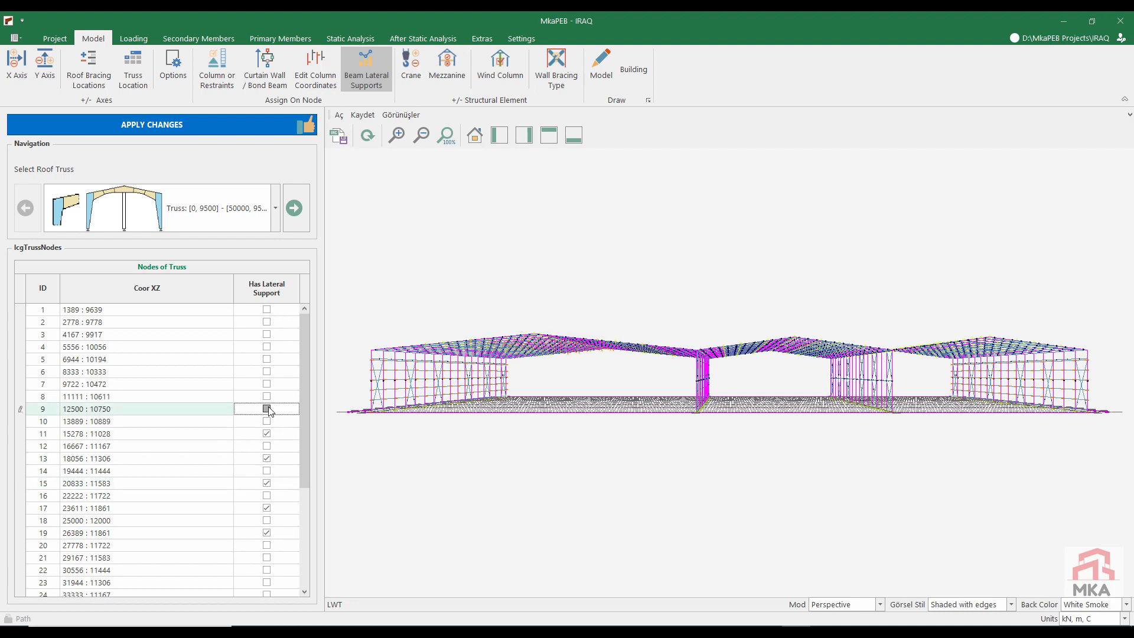
left_click(267, 384)
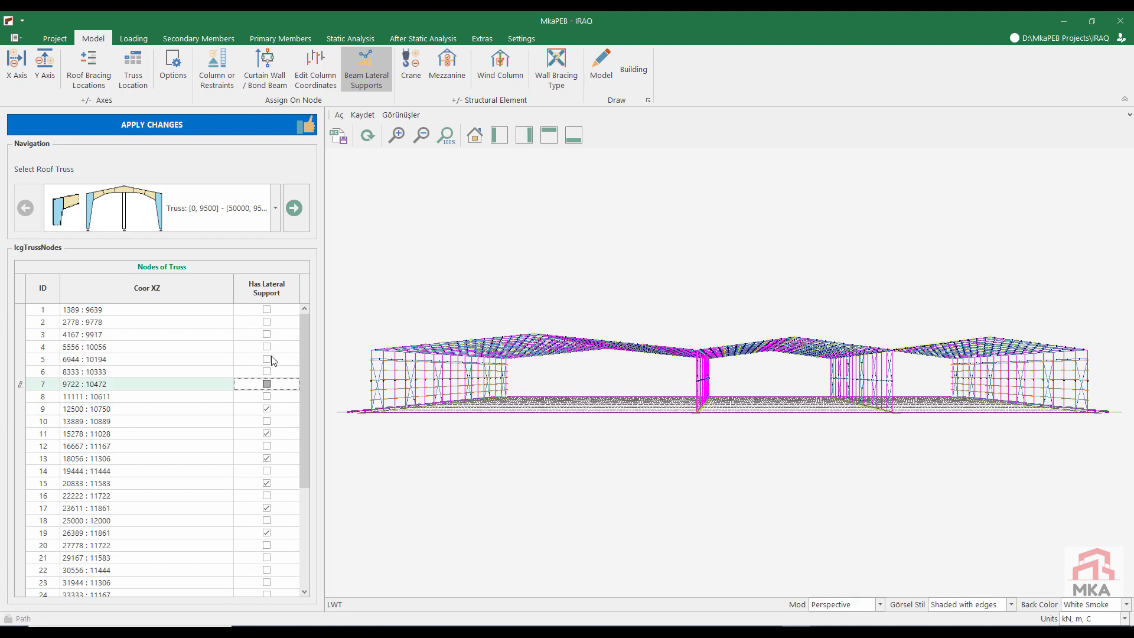
left_click(266, 359)
left_click(267, 335)
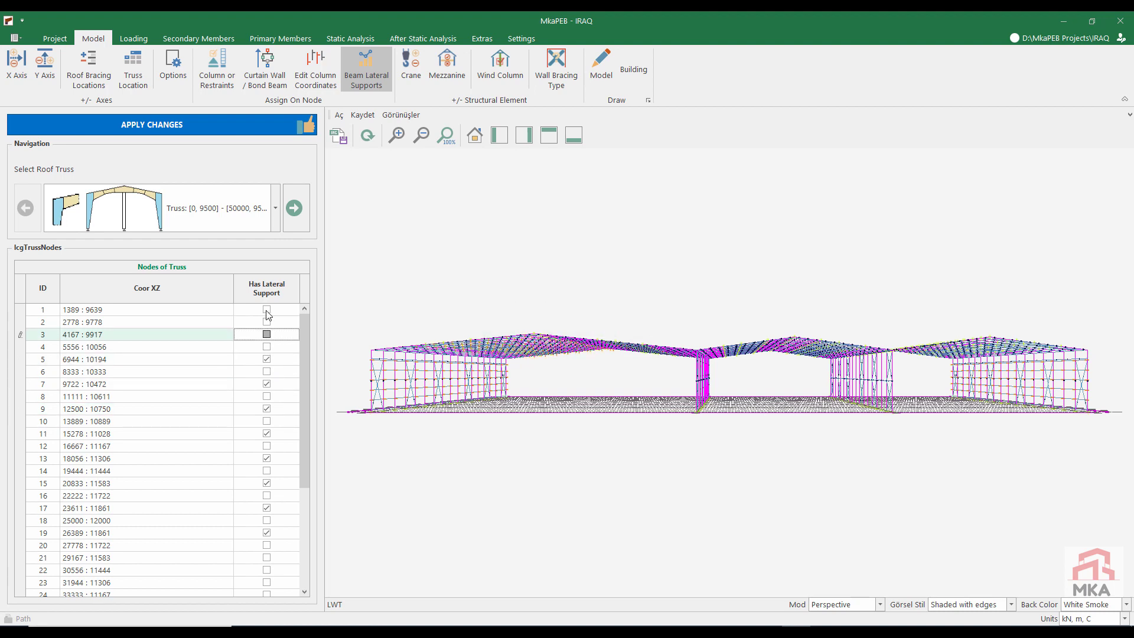
left_click(267, 309)
Step: Add lateral supports at nodes 21, 23, 25, 29, 31, 33 and 35 of the 0 to 50000 mm truss
left_click_drag(303, 472, 303, 531)
left_click(267, 459)
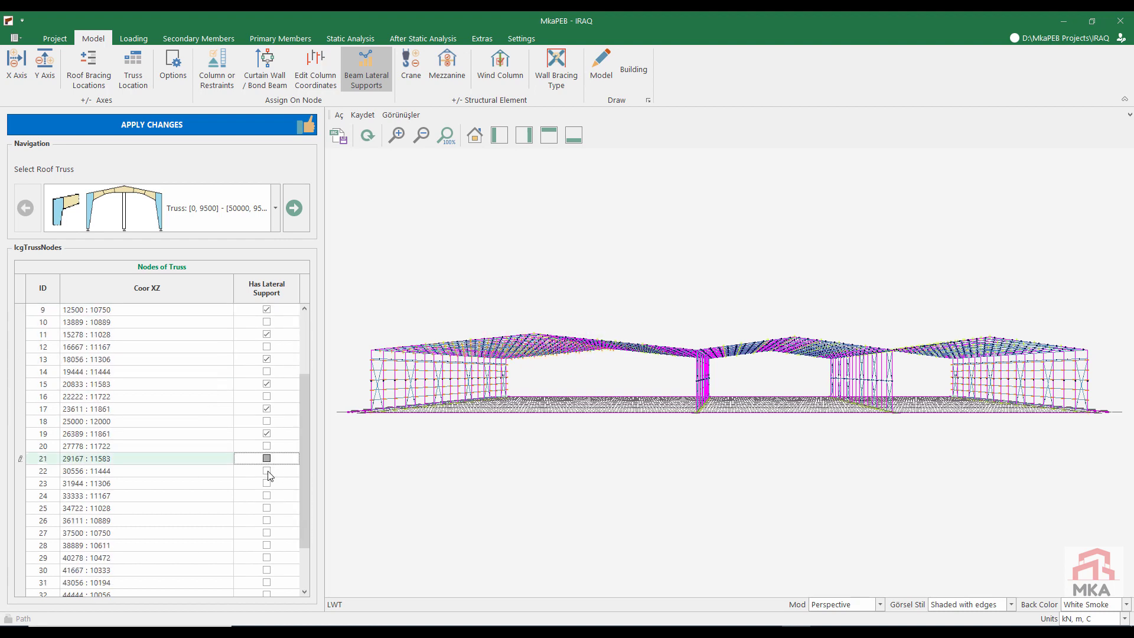
left_click(267, 484)
left_click(266, 507)
left_click(267, 557)
scroll(269, 557, "down", 2)
left_click(267, 532)
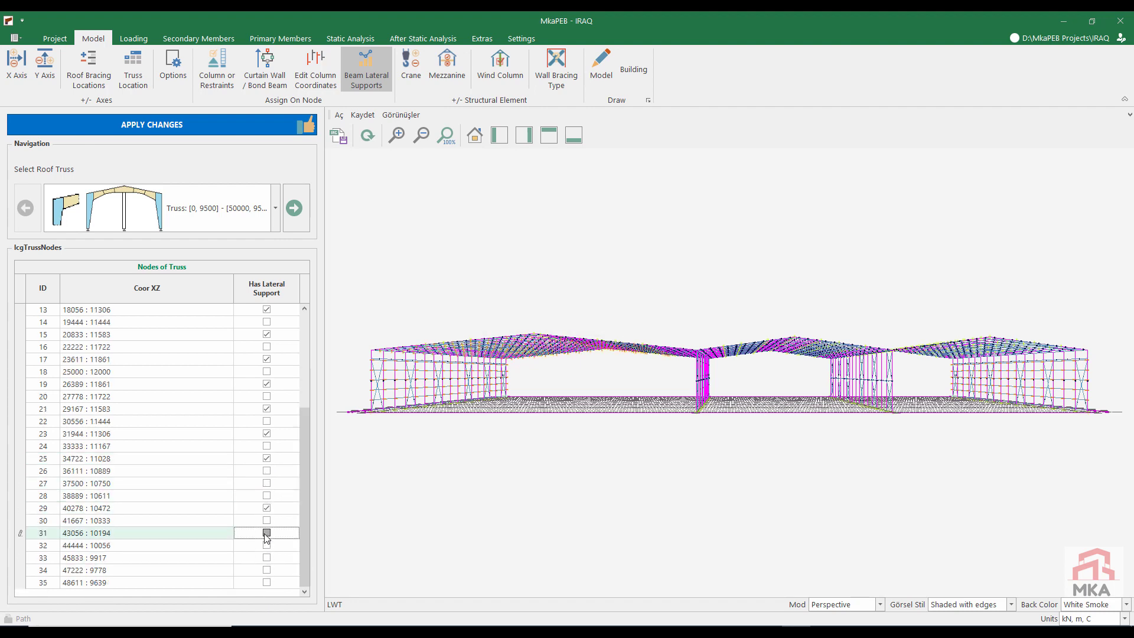
left_click(266, 583)
left_click(267, 558)
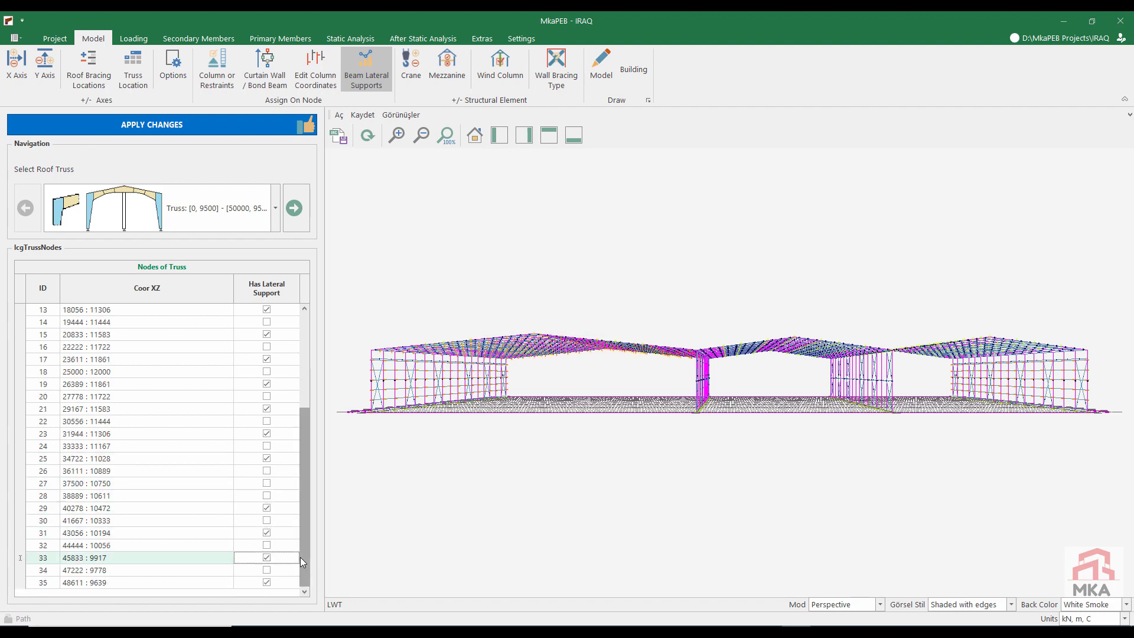
Step: Add lateral supports at nodes 10, 12, 14, 16, 18 and 20 of the roof truss spanning 50000 to 80000 mm
left_click(207, 214)
left_click(165, 309)
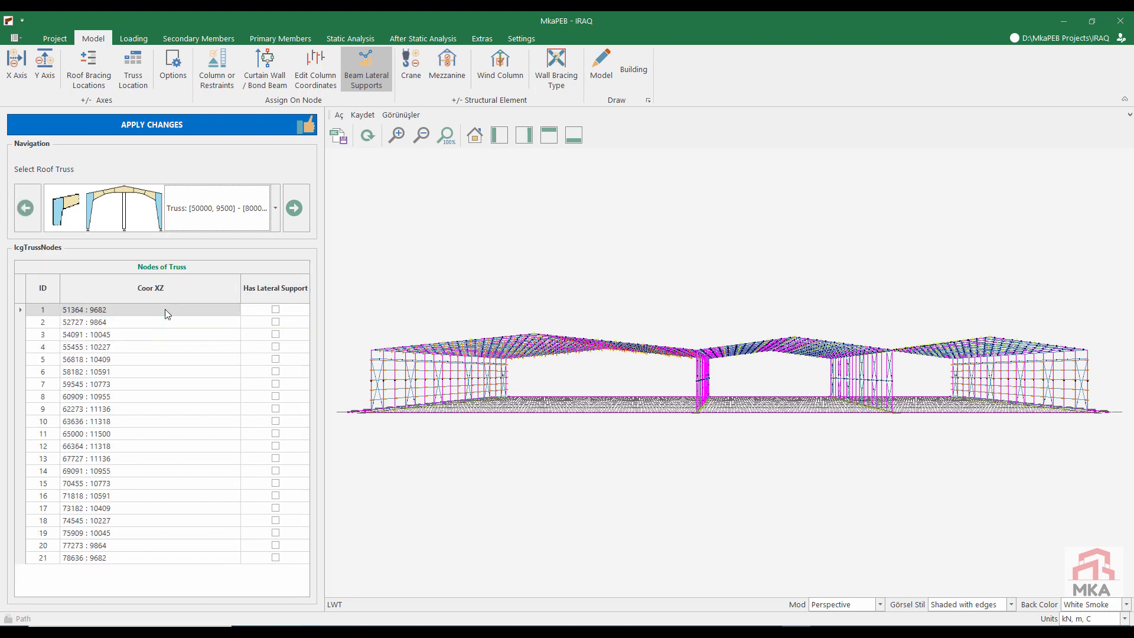
left_click(276, 421)
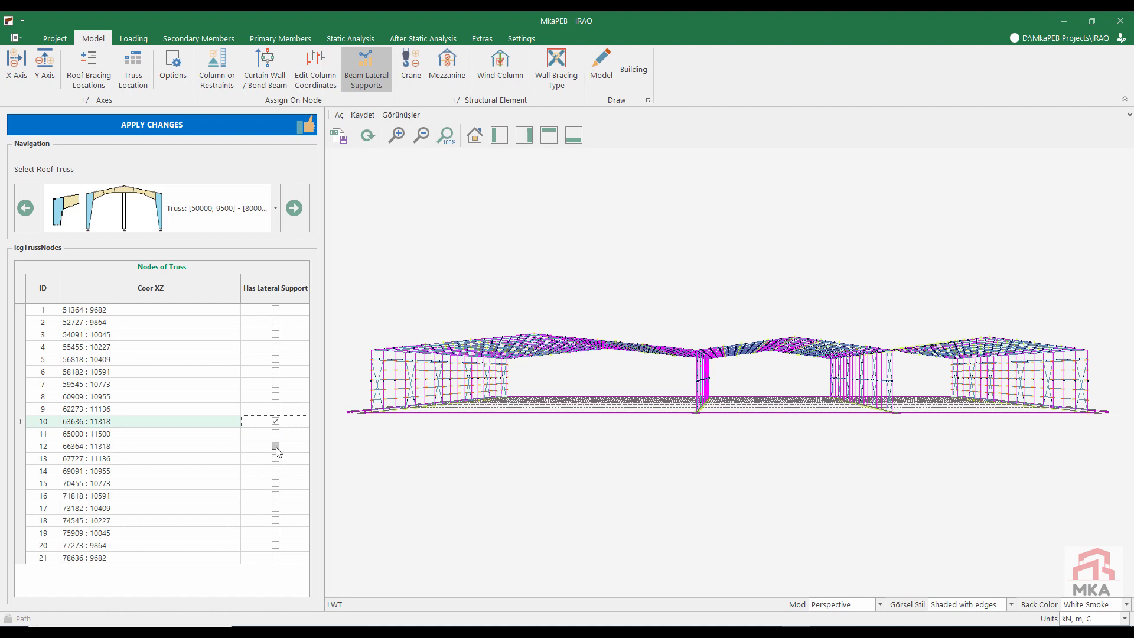
left_click(275, 445)
left_click(276, 470)
left_click(276, 495)
left_click(276, 520)
left_click(276, 545)
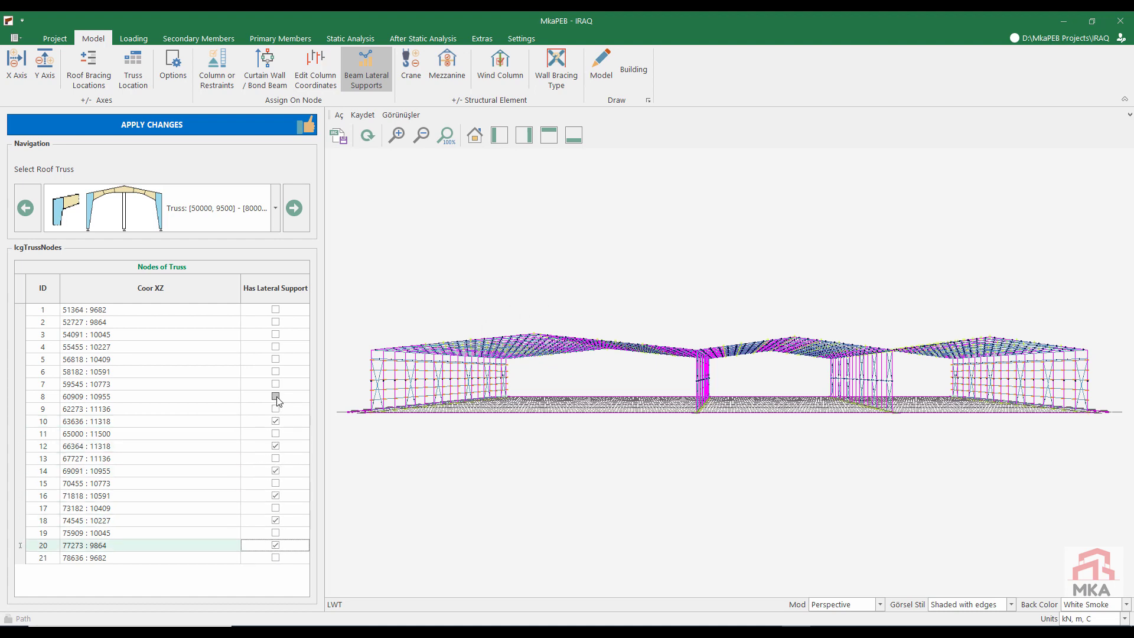
Step: Add lateral supports at every even-numbered node from 2 to 20 of the 80000 to 110000 mm truss and apply the changes
left_click(294, 207)
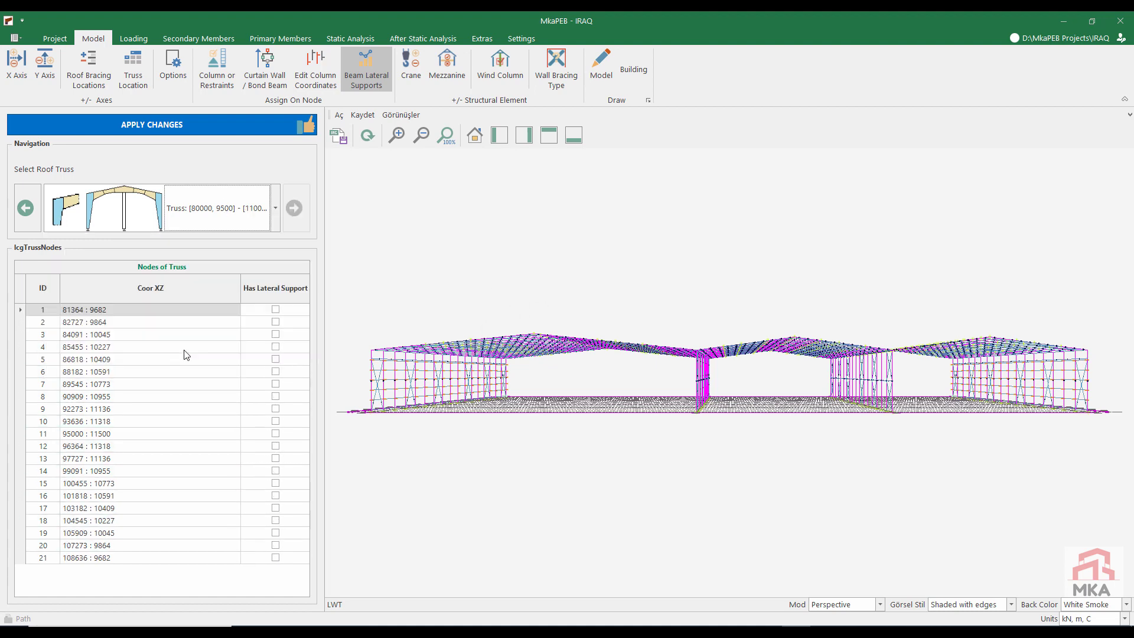
left_click(275, 421)
left_click(276, 446)
left_click(276, 396)
left_click(276, 371)
left_click(276, 347)
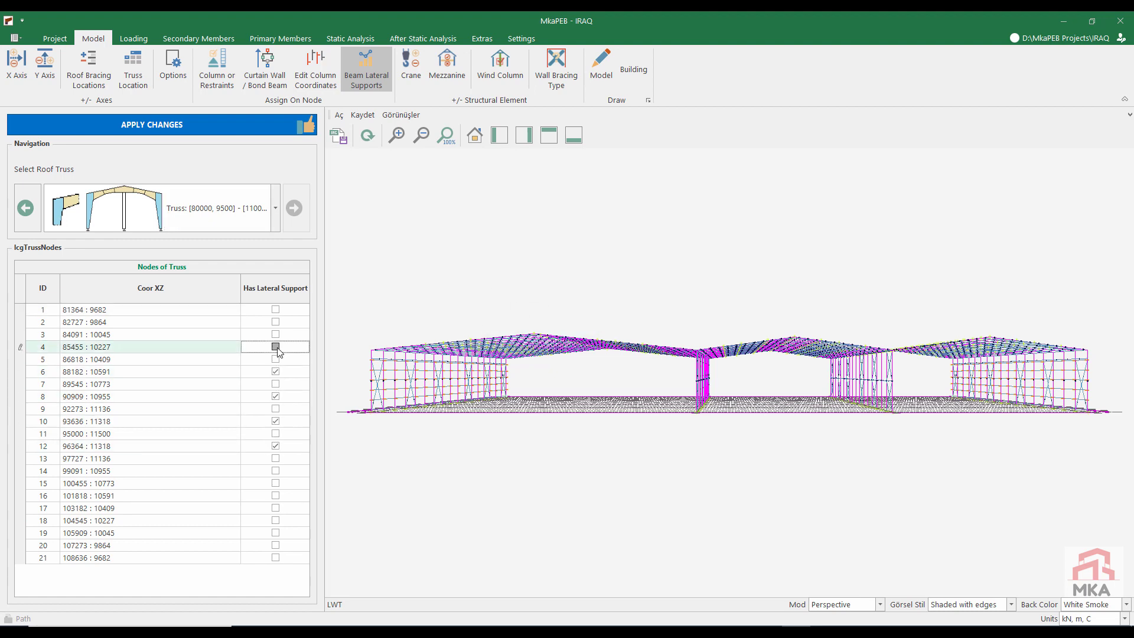
left_click(276, 322)
left_click(276, 470)
left_click(276, 495)
left_click(276, 521)
left_click(276, 545)
left_click(237, 118)
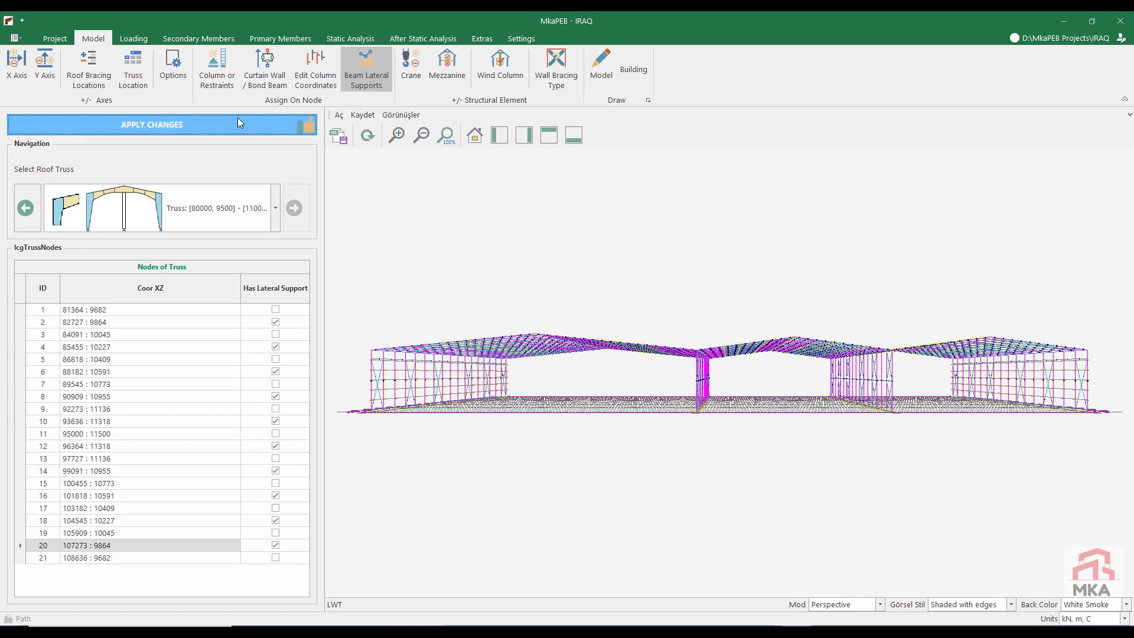
Step: Run the static analysis and examine the member capacity ratios on axes yz-A, yz-B and xz-2
left_click(350, 38)
left_click(34, 71)
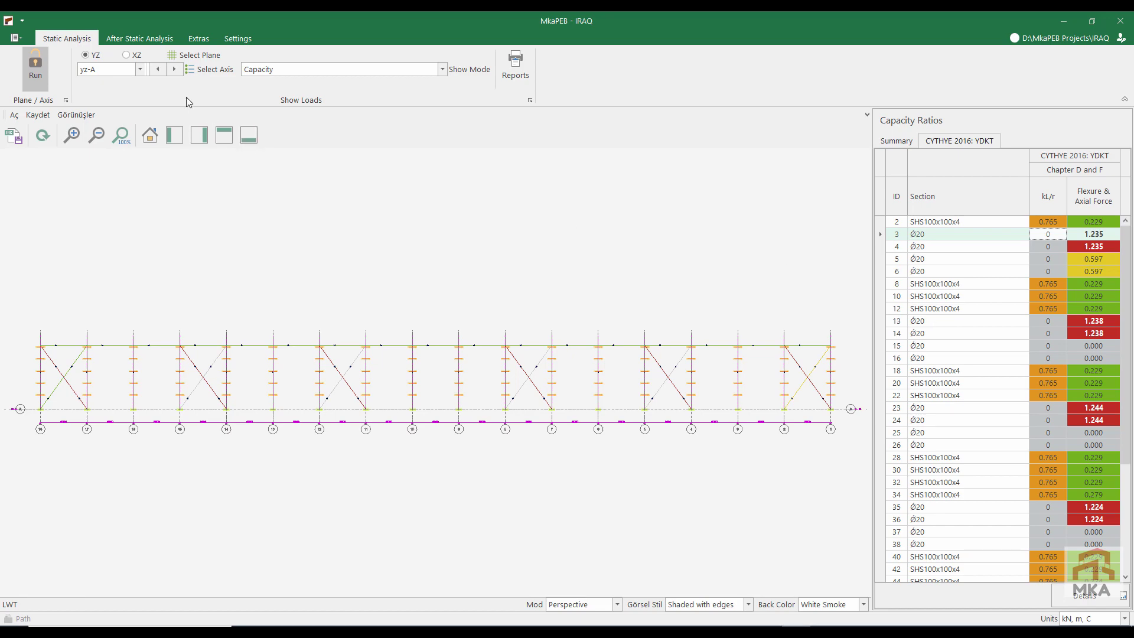
left_click(175, 69)
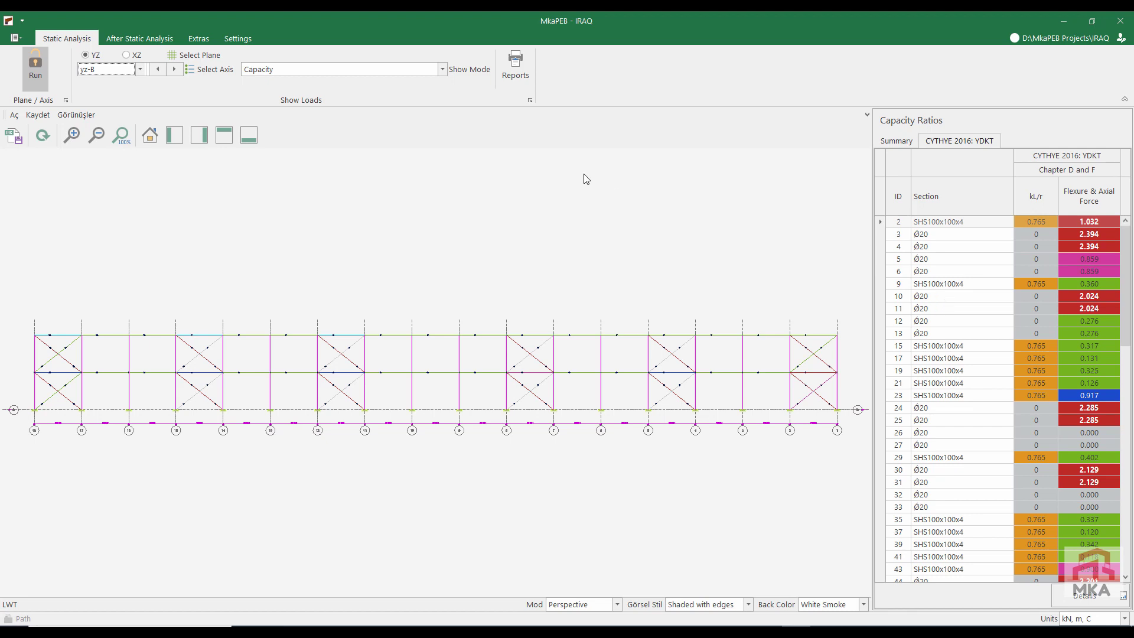
left_click(133, 58)
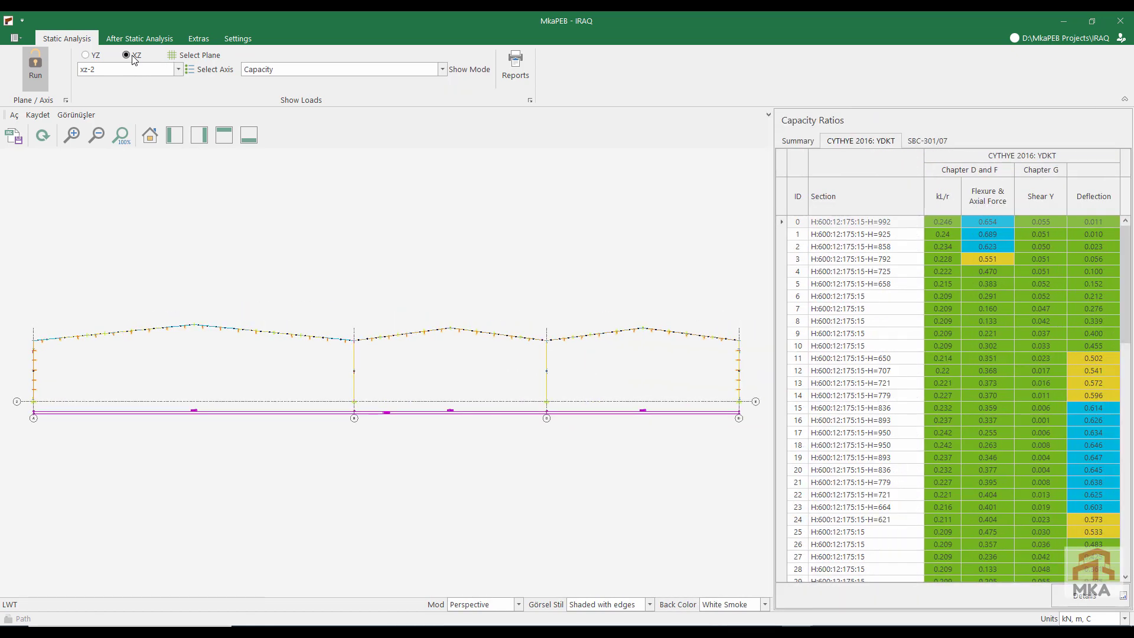
Step: Examine the detailed and summary capacity ratios of all members on axis xz-2
scroll(844, 359, "down", 18)
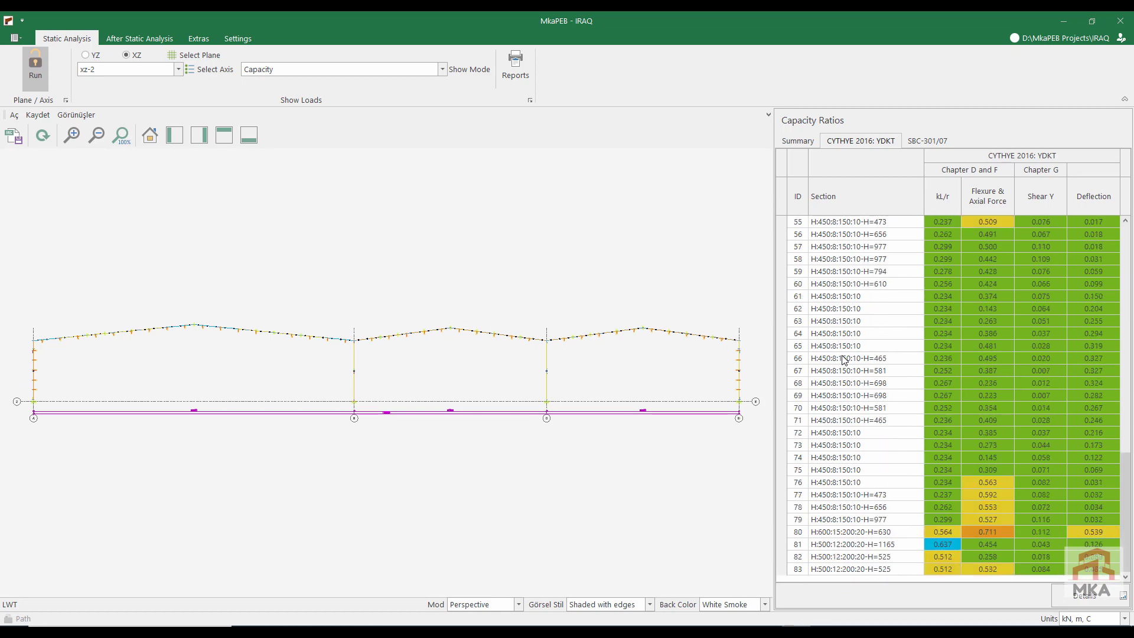
left_click(814, 143)
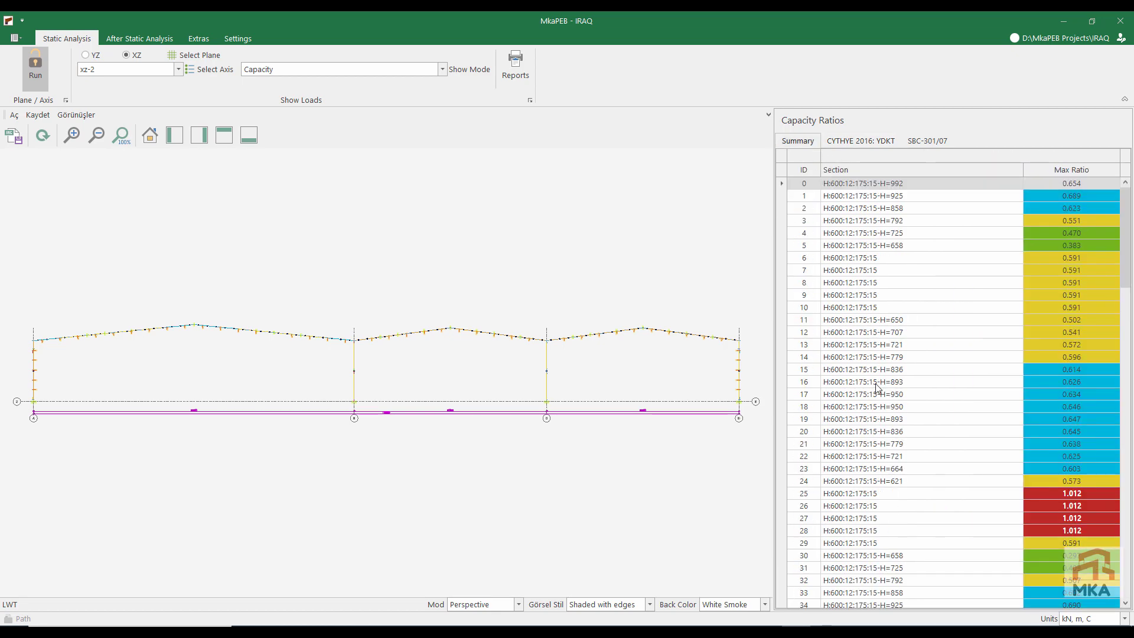
left_click(873, 498)
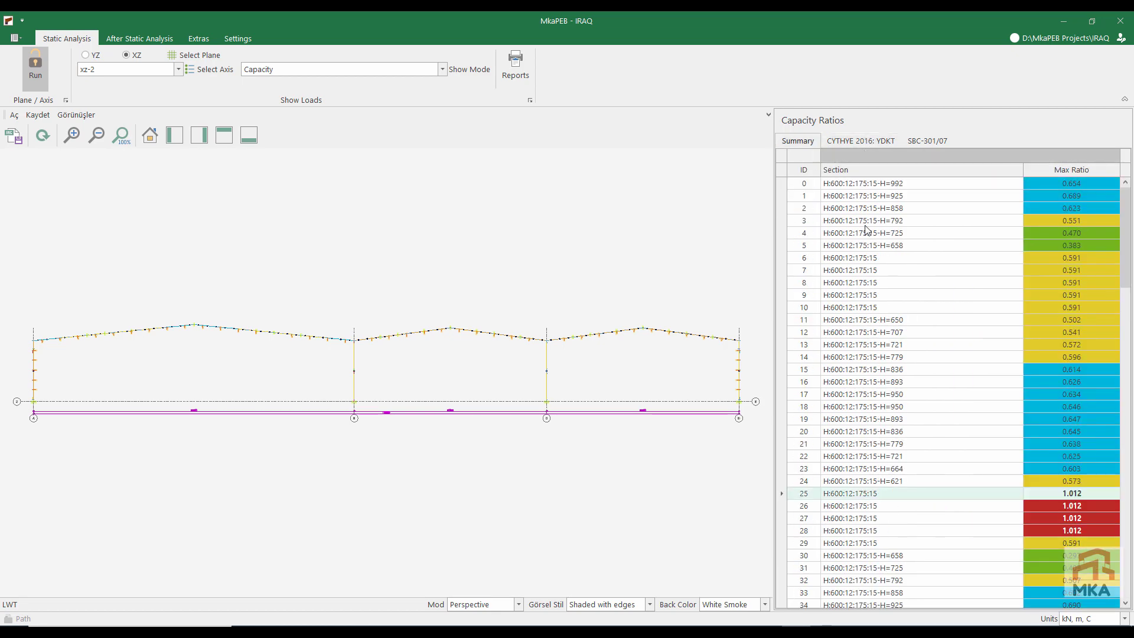
scroll(890, 518, "down", 10)
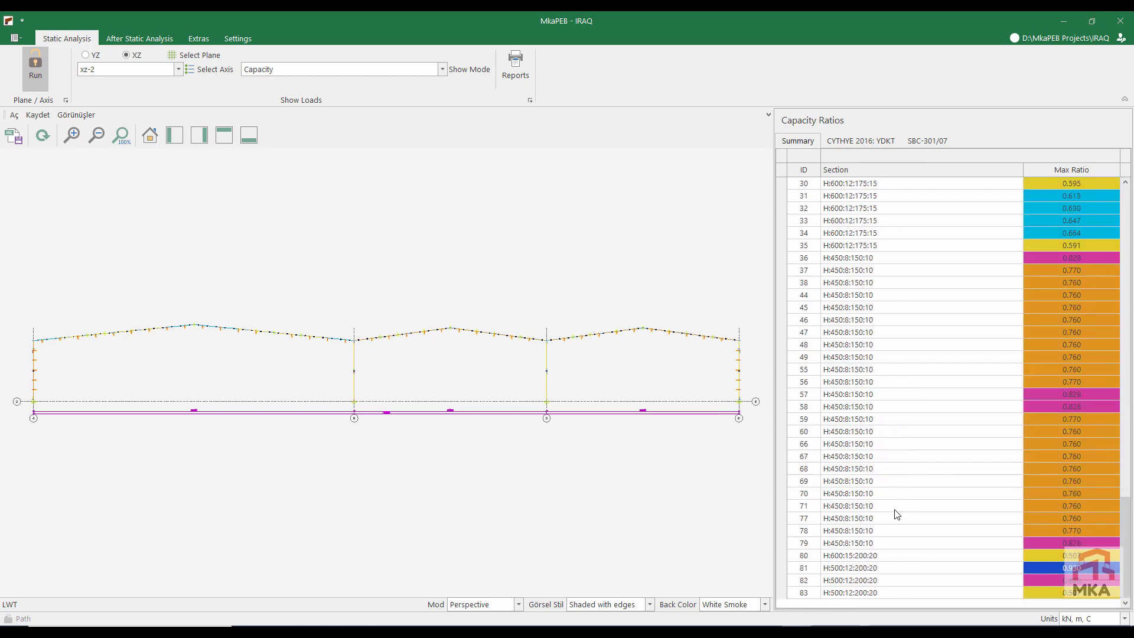
scroll(924, 394, "up", 6)
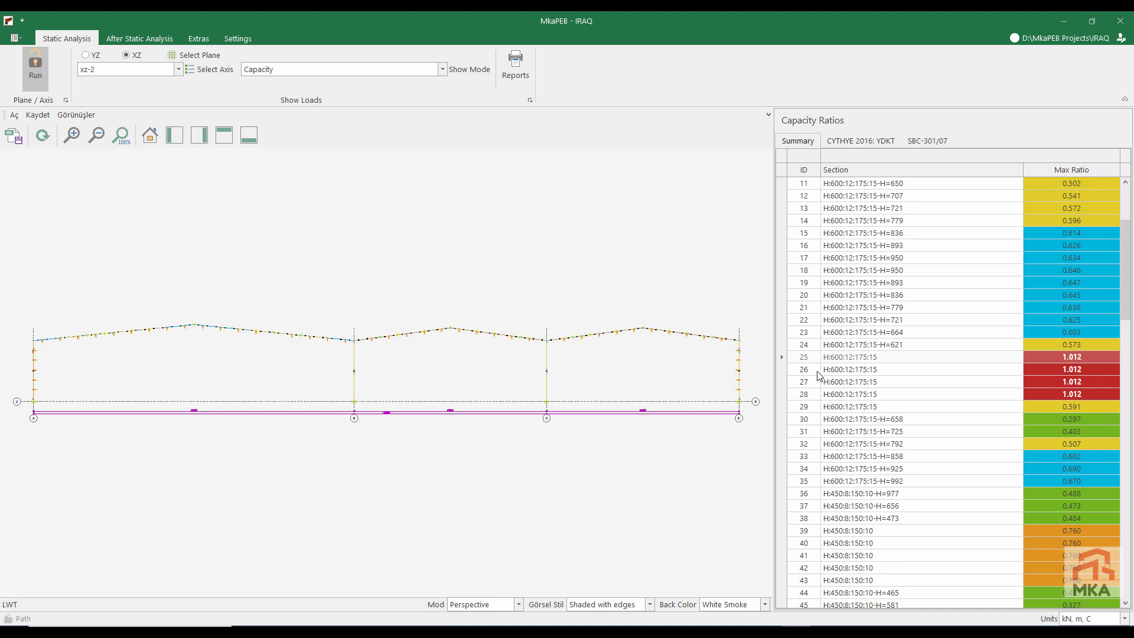
Step: Locate members 25 to 28 of the axis xz-2 frame in the model view for inspection
left_click(819, 370)
scroll(337, 347, "up", 6)
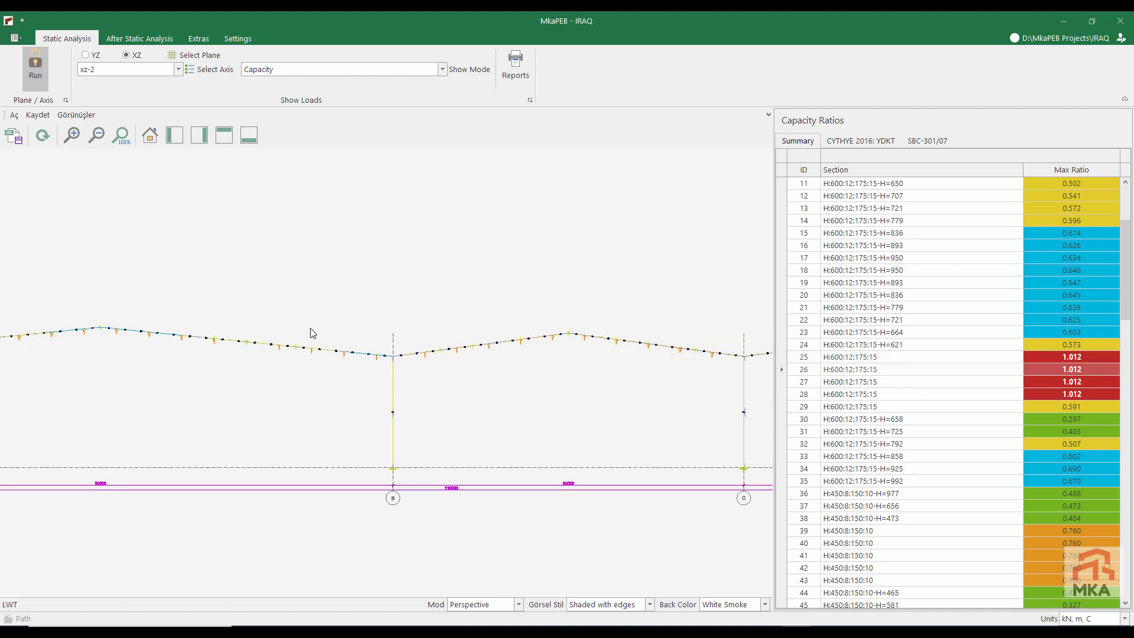
scroll(331, 337, "down", 5)
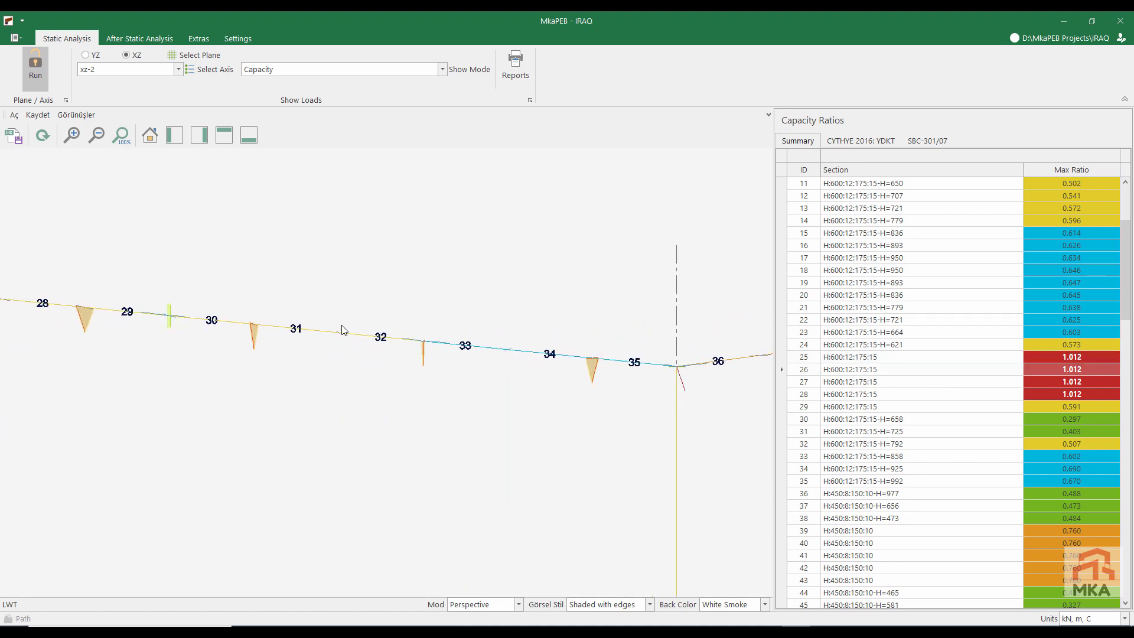
middle_click_drag(274, 358, 457, 342)
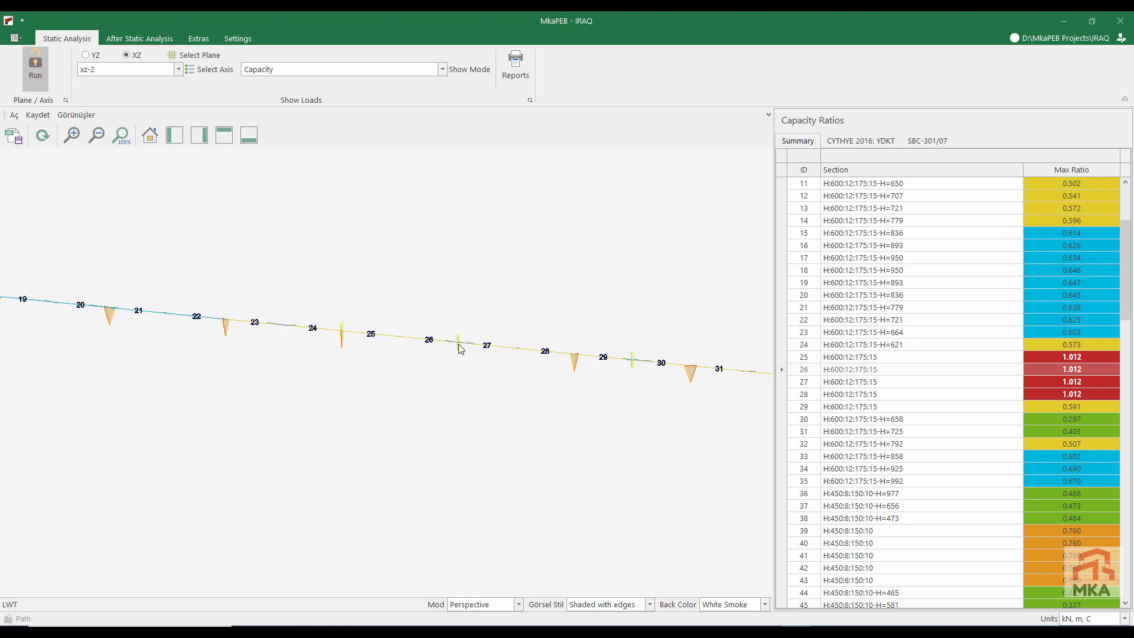
scroll(457, 347, "down", 6)
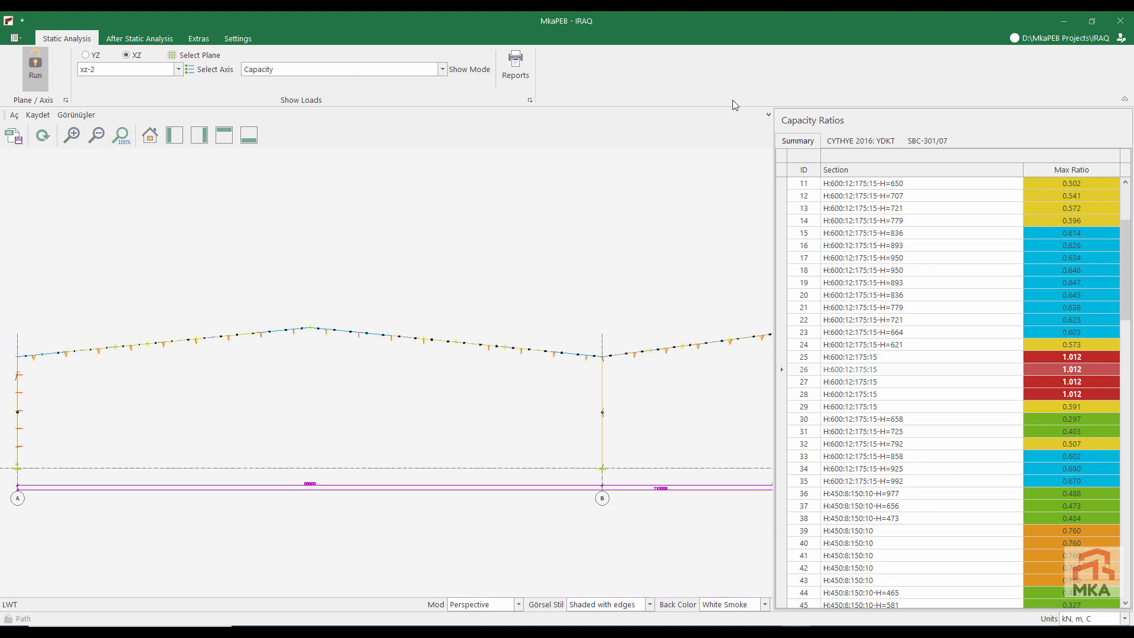
Step: Open Cost Estimation and examine the axis 2 frame drawing across its three spans from axis A to D
left_click(131, 40)
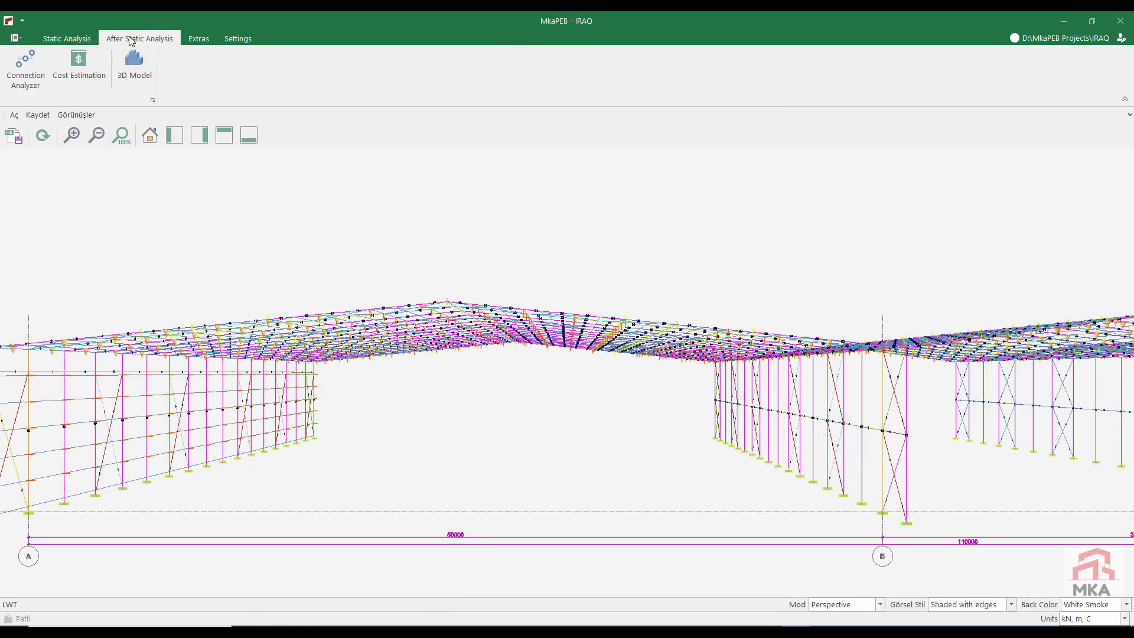
left_click(85, 60)
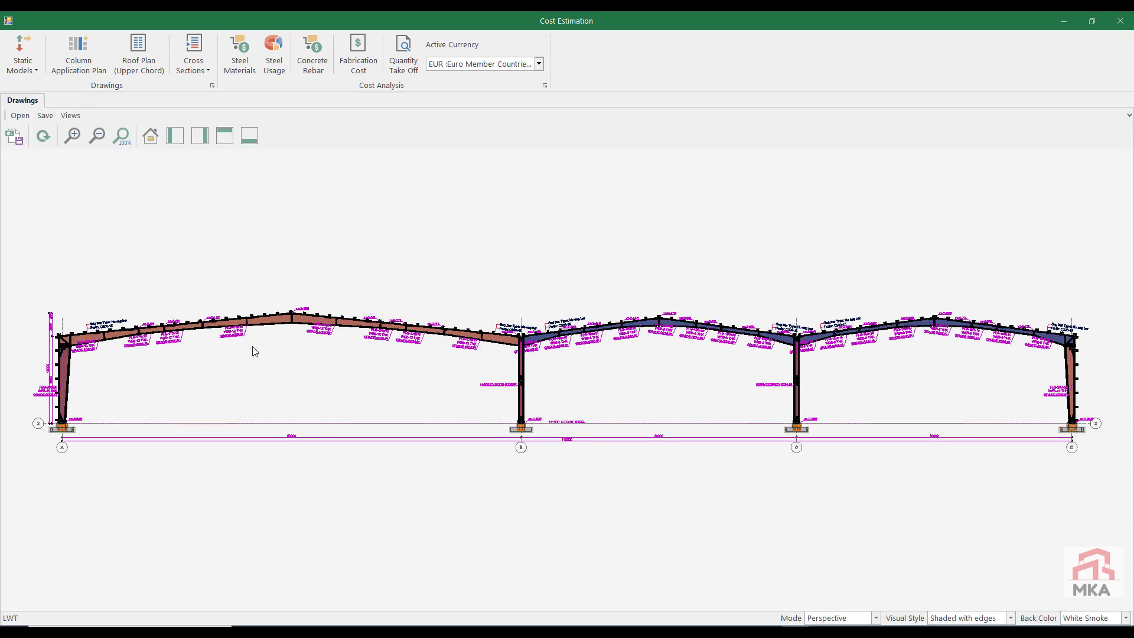
scroll(117, 344, "up", 5)
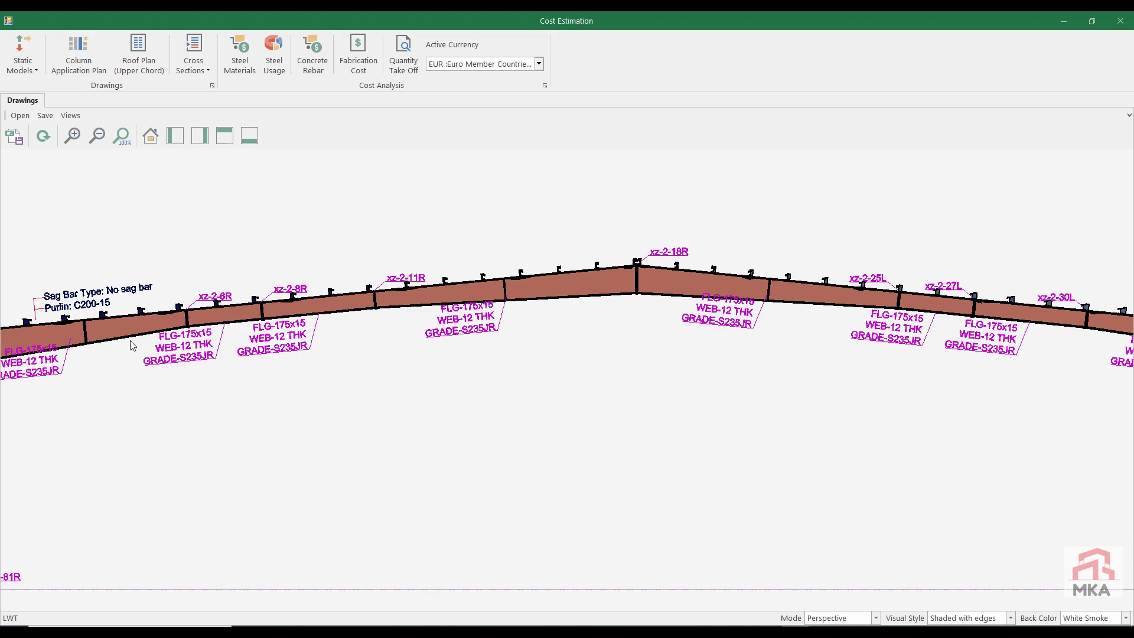
scroll(165, 346, "down", 5)
scroll(84, 348, "up", 6)
middle_click_drag(84, 347, 293, 336)
scroll(293, 335, "down", 7)
scroll(293, 336, "down", 2)
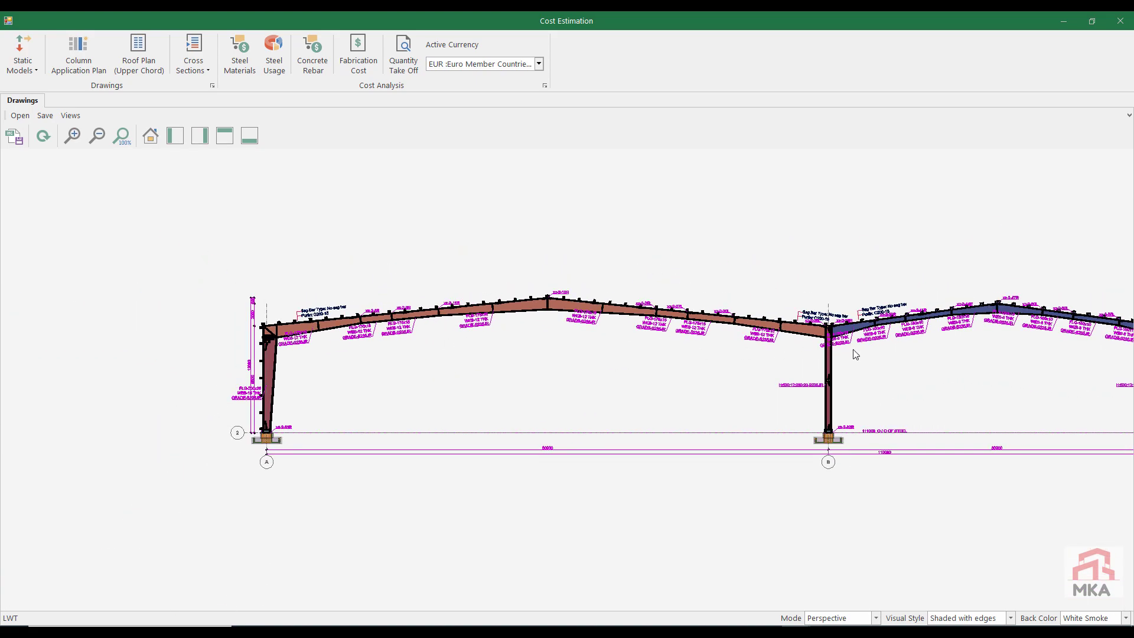
middle_click_drag(888, 347, 471, 354)
middle_click_drag(923, 358, 789, 346)
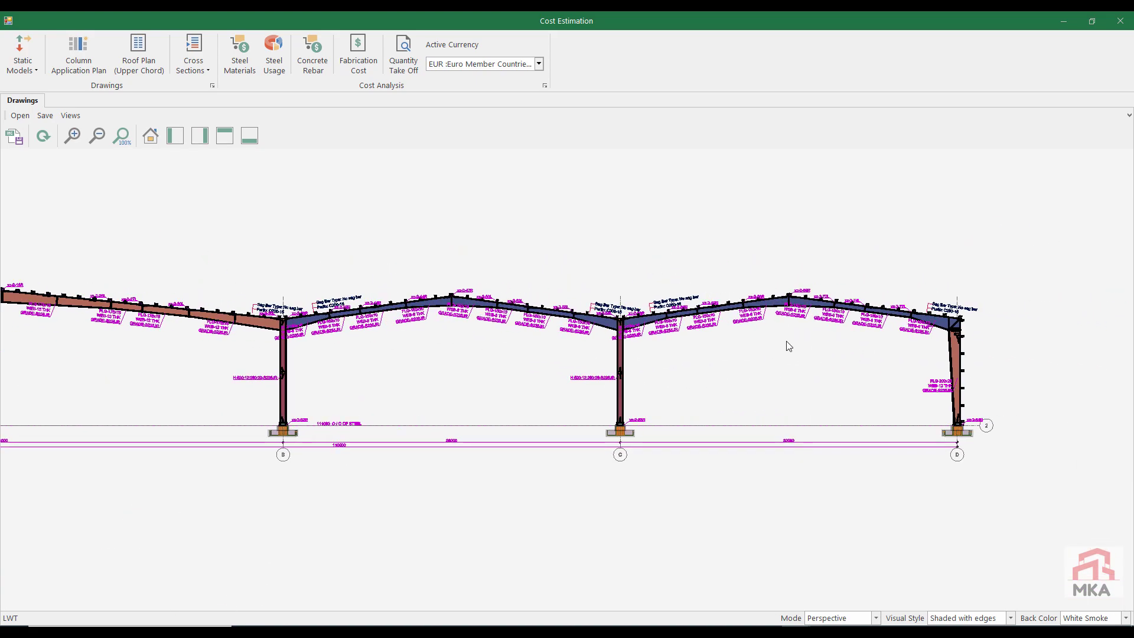
Step: Examine the rafter plate labels, purlin notes and beam-column joints at axes A, B and C of the frame drawing
scroll(789, 346, "up", 4)
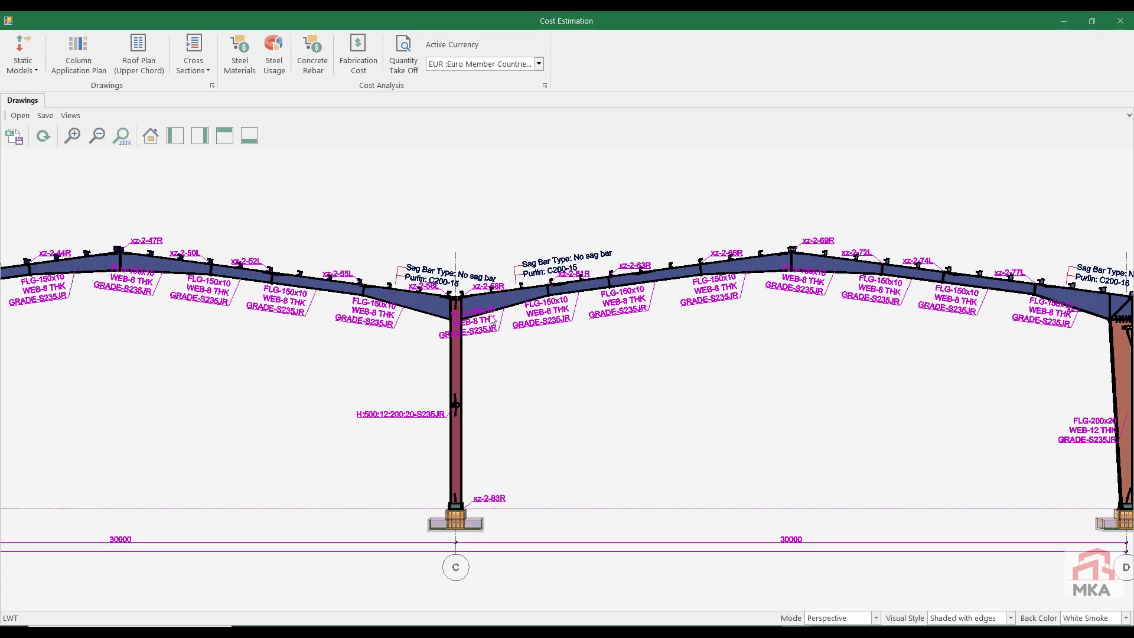
middle_click_drag(533, 327, 872, 361)
scroll(873, 361, "up", 1)
middle_click_drag(265, 362, 803, 364)
scroll(804, 364, "down", 6)
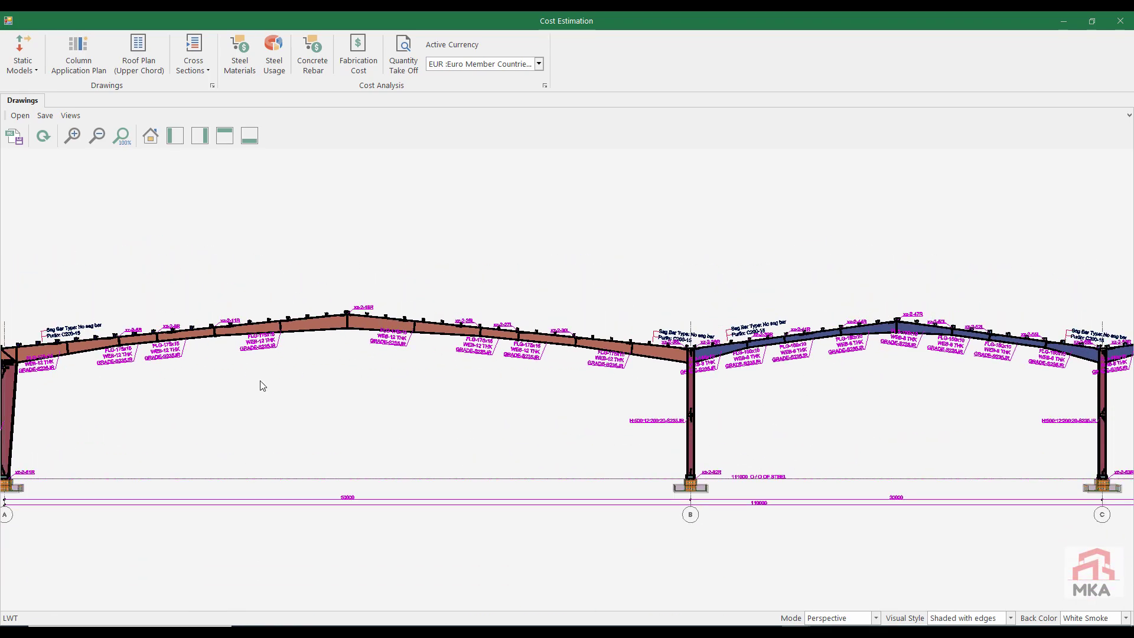
middle_click_drag(216, 370, 537, 363)
scroll(266, 356, "up", 8)
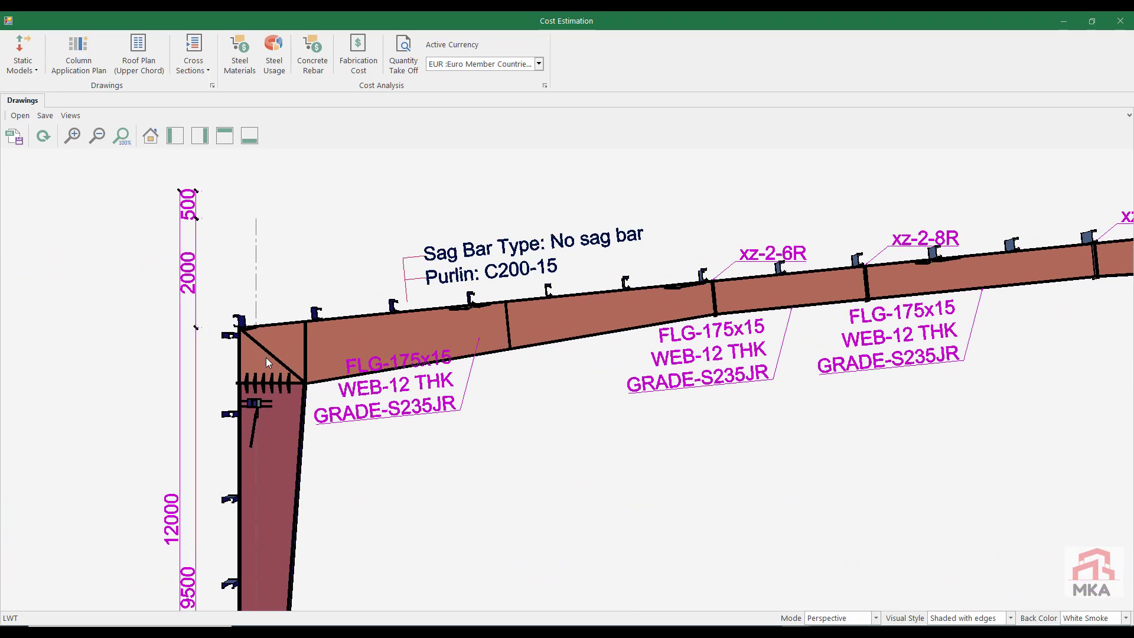
scroll(266, 356, "down", 5)
scroll(266, 356, "down", 2)
scroll(1034, 377, "up", 8)
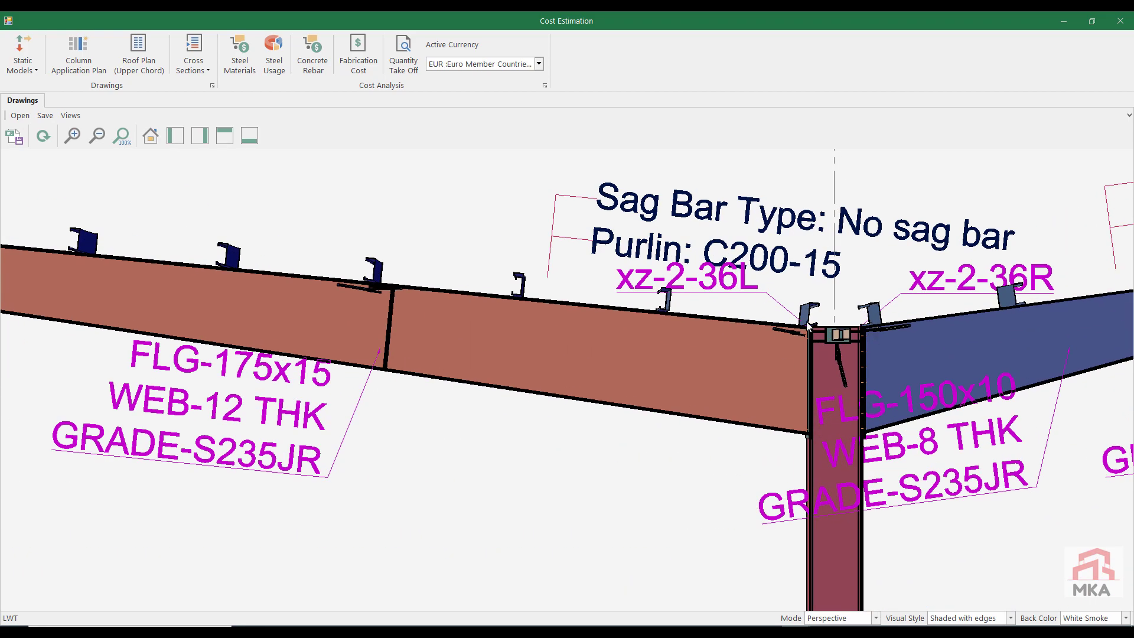
scroll(807, 324, "up", 1)
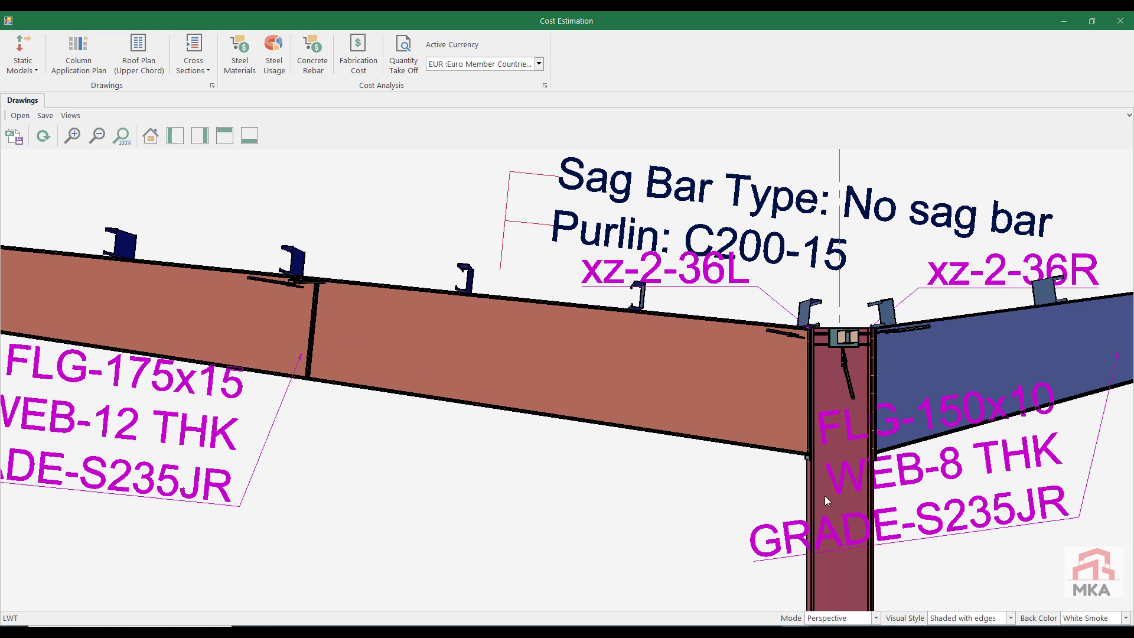
Step: Review the steel material quantities and costs by category, and close the cost estimation
left_click(239, 54)
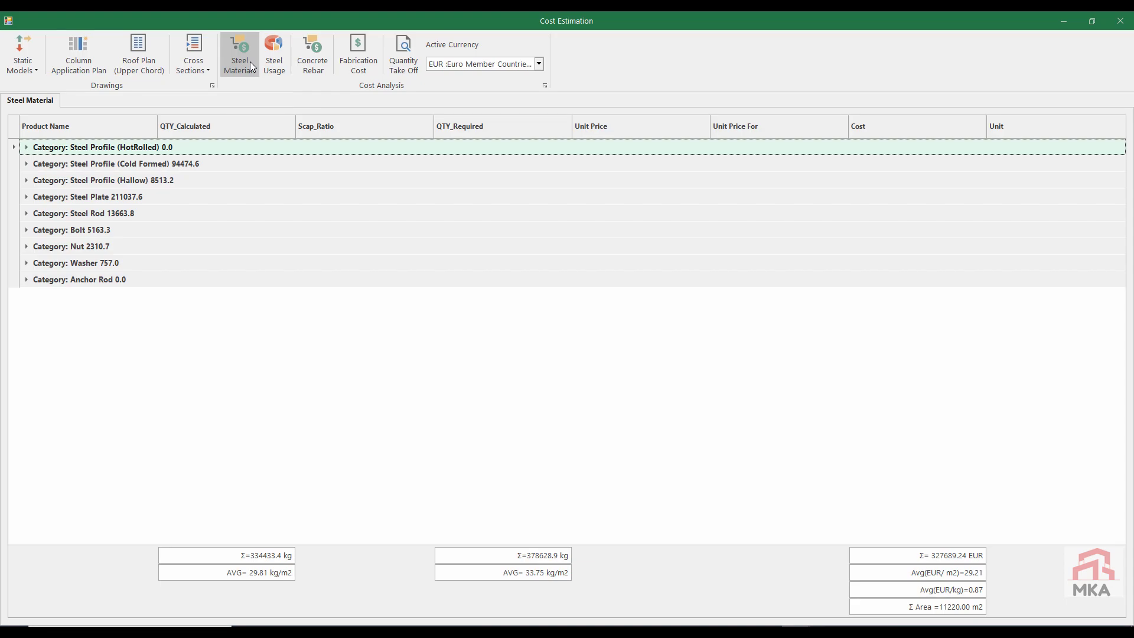
left_click(1122, 24)
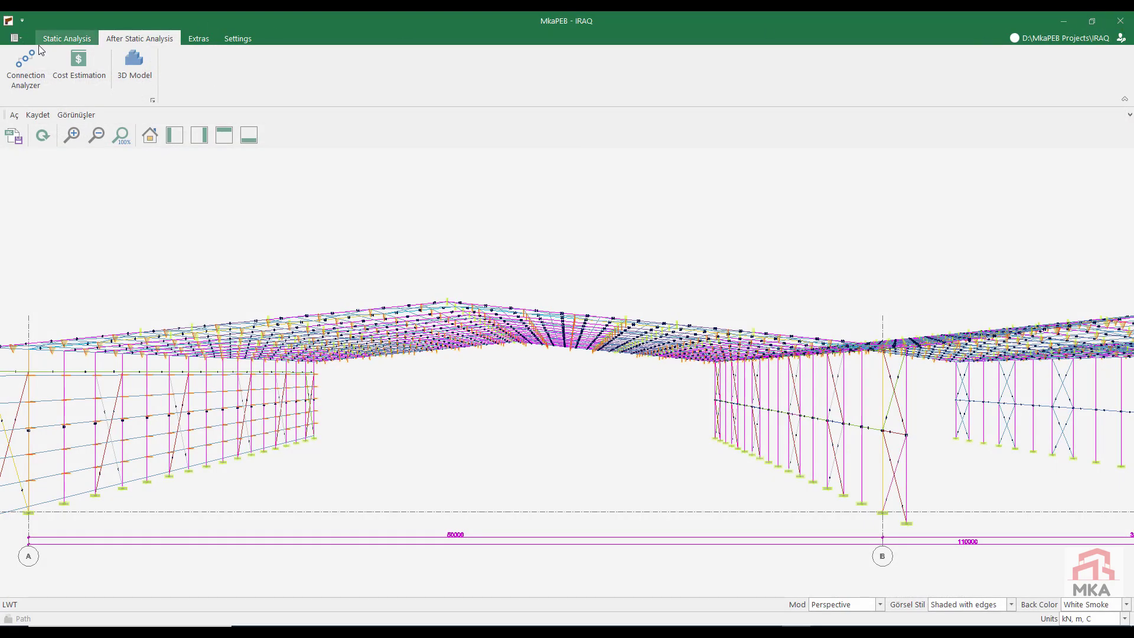
Step: Open the Connection Analyzer and review the load cases and check results of the right-side connection at node 0
left_click(33, 61)
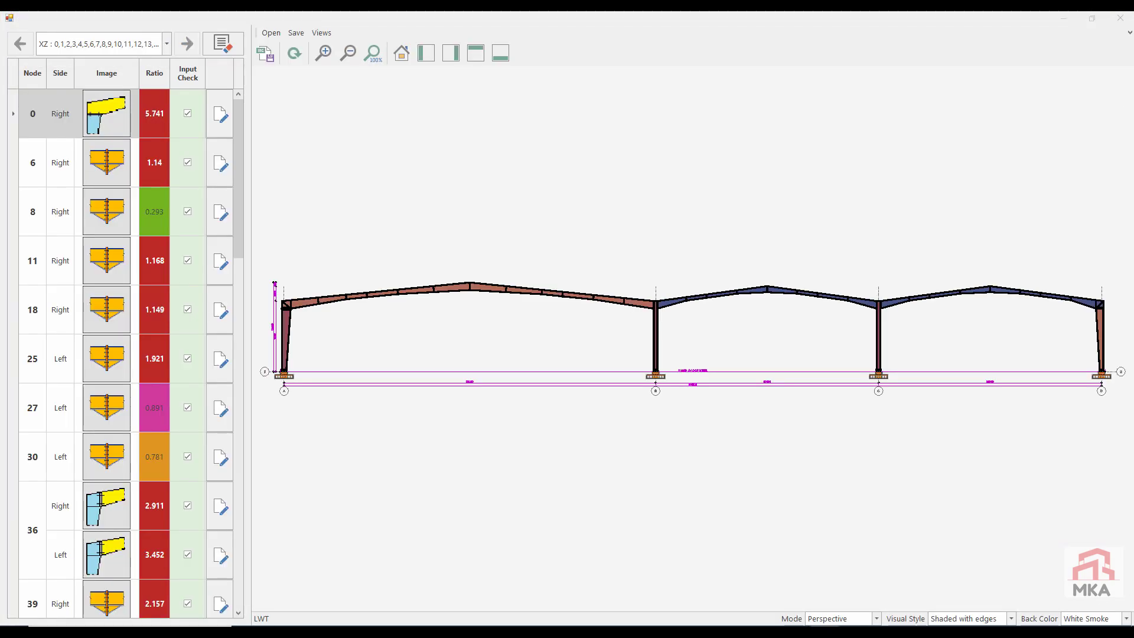
left_click(221, 114)
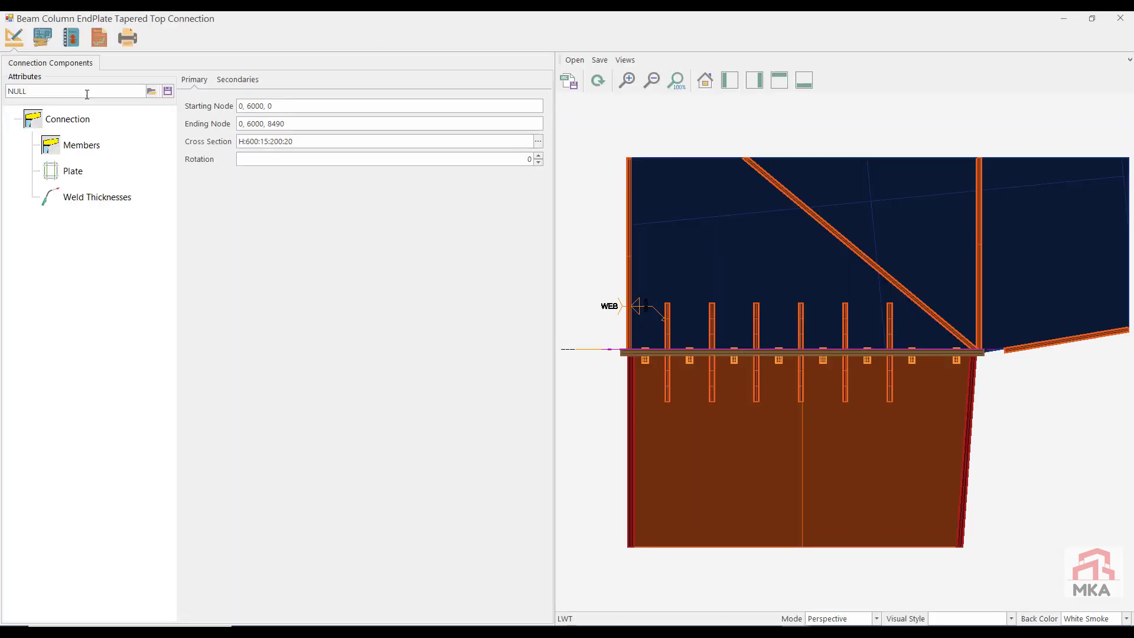
left_click(97, 45)
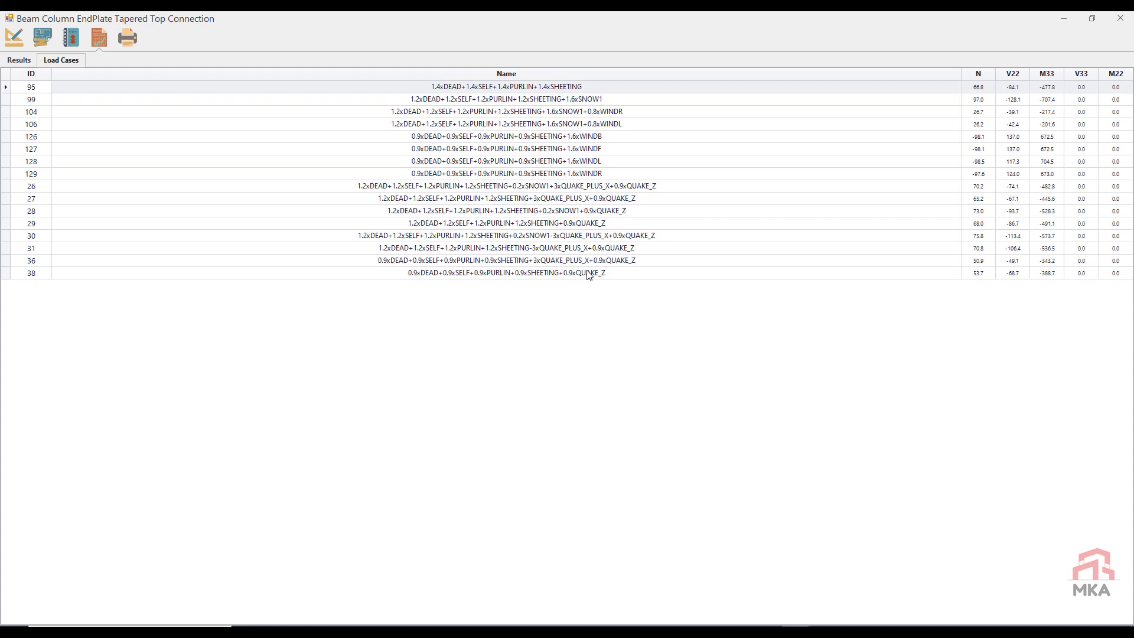
left_click(19, 61)
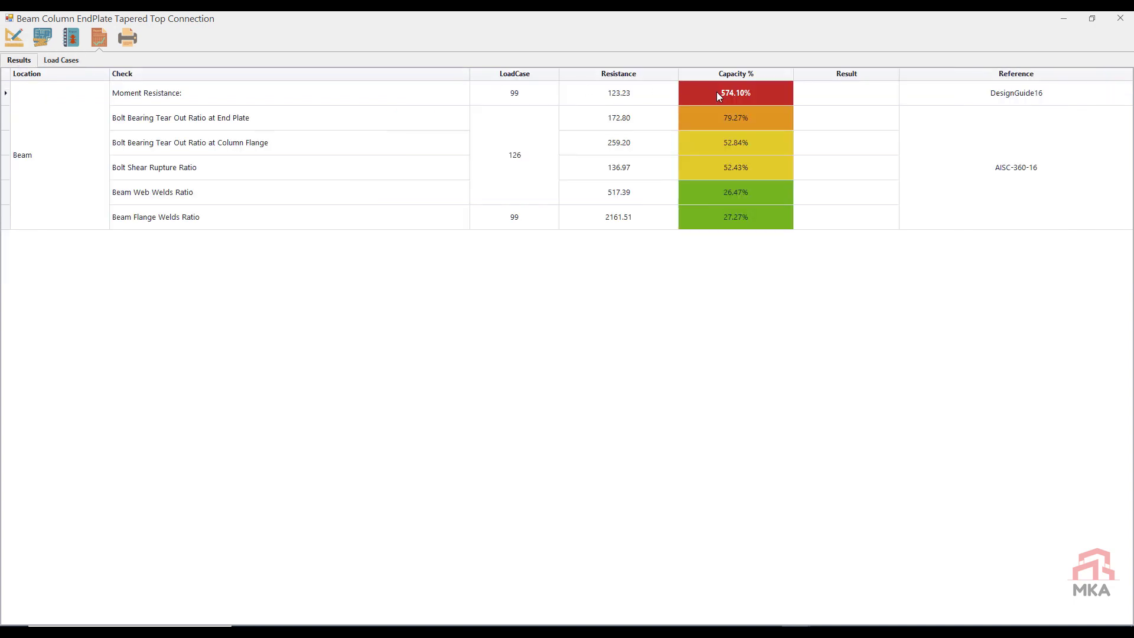
Step: Set the end plate thickness of the node 0 connection to 25 mm and inspect the regenerated 3D model
left_click(13, 37)
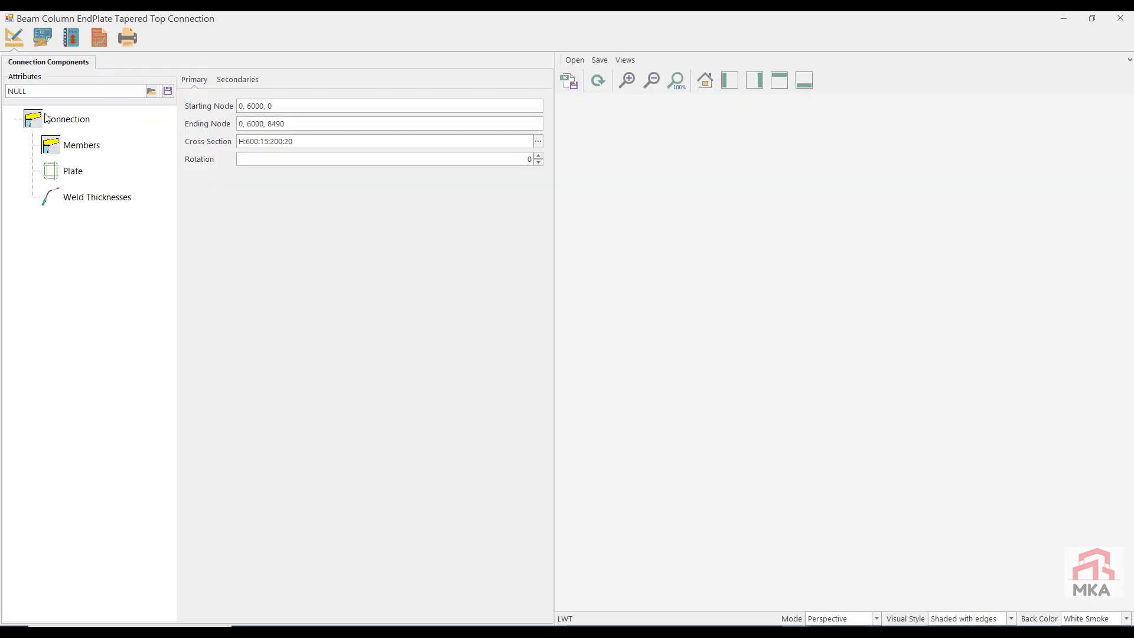
left_click(71, 171)
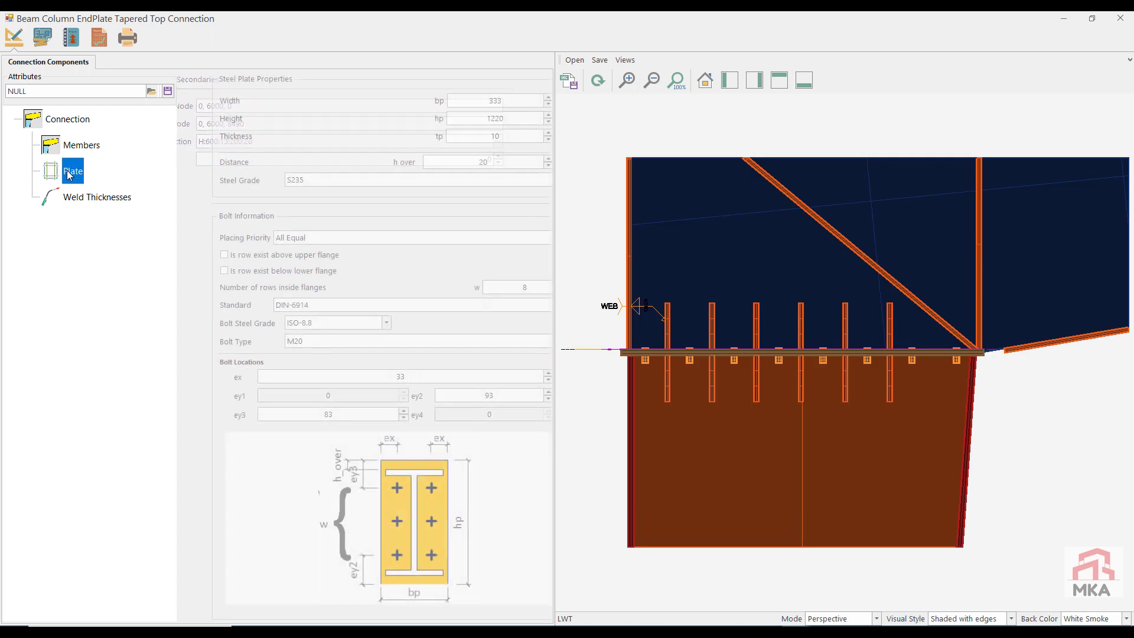
left_click(437, 132)
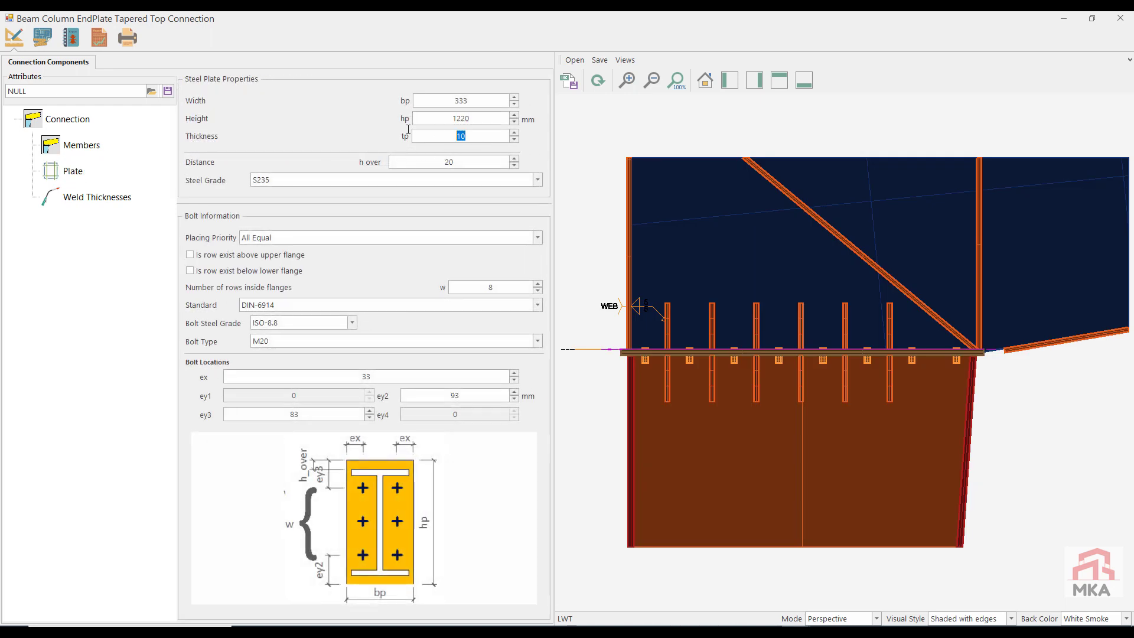
type("25")
left_click(598, 80)
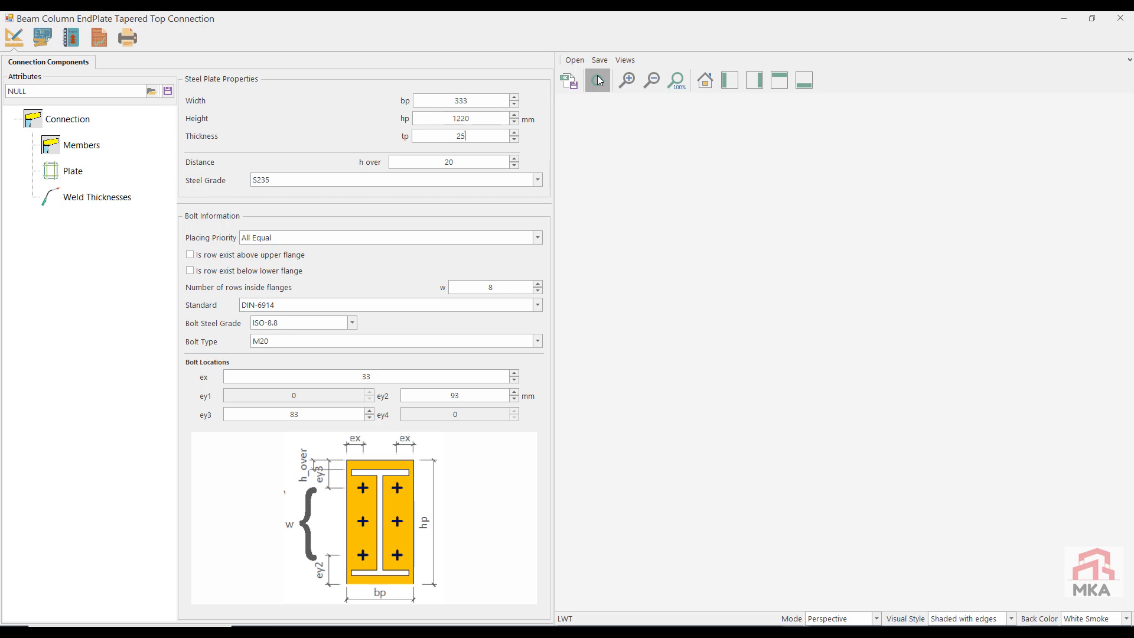
left_click_drag(764, 309, 842, 455)
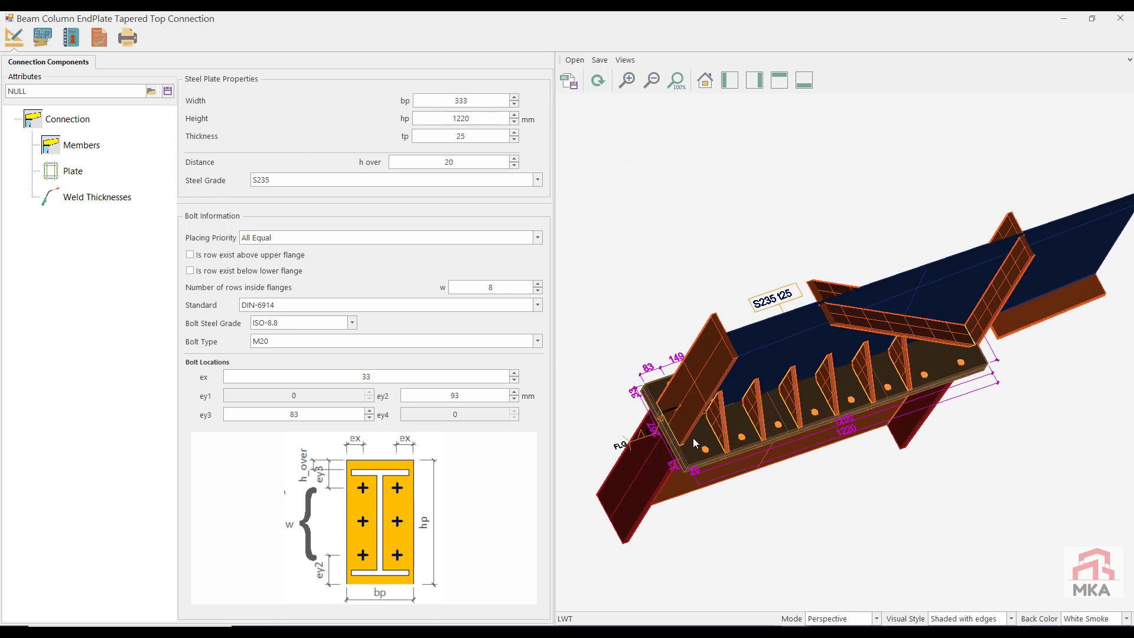
Step: Set the end plate width to 225 mm and check the connection's capacity results
left_click_drag(487, 102, 373, 101)
type("225")
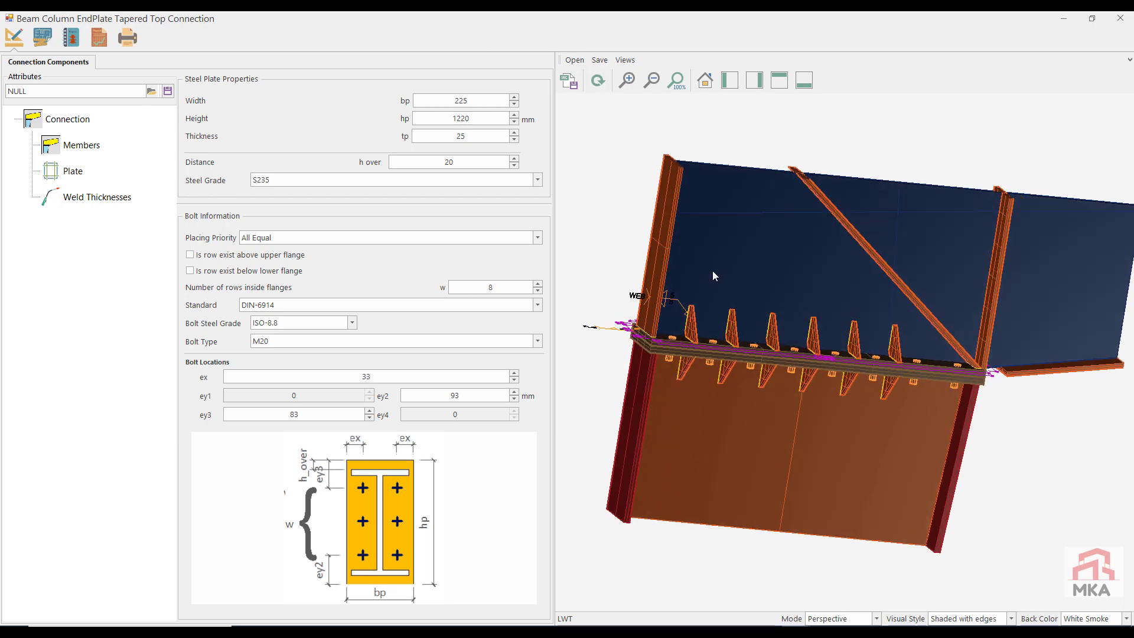
left_click(99, 38)
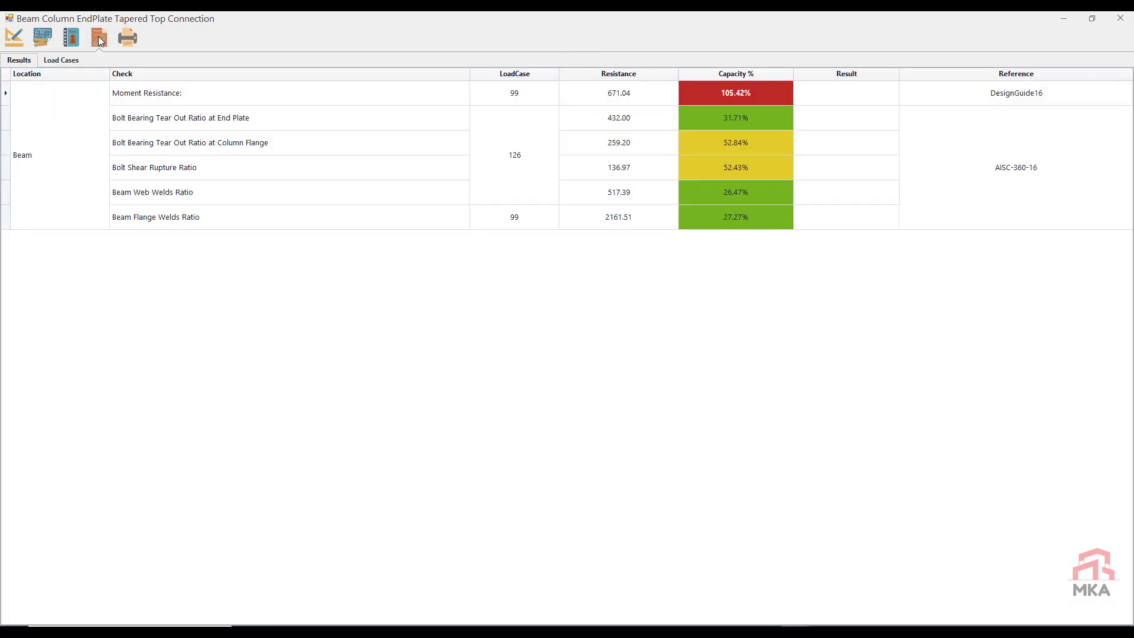
Step: Change the end plate bolt type to M24 and recheck the connection's capacity results
left_click(14, 38)
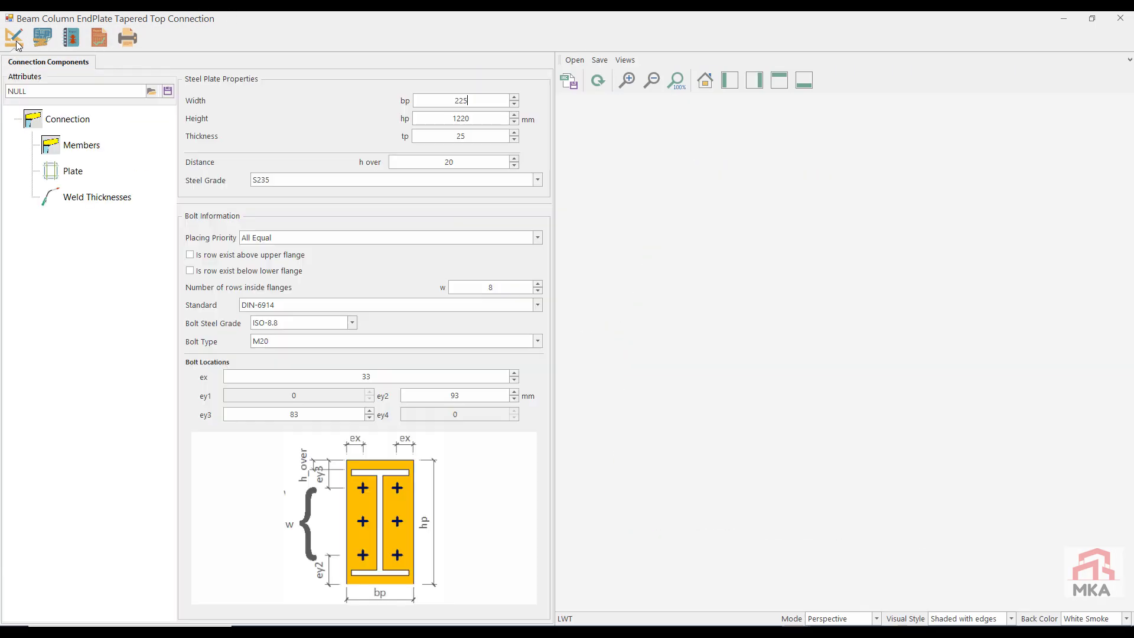
left_click(287, 339)
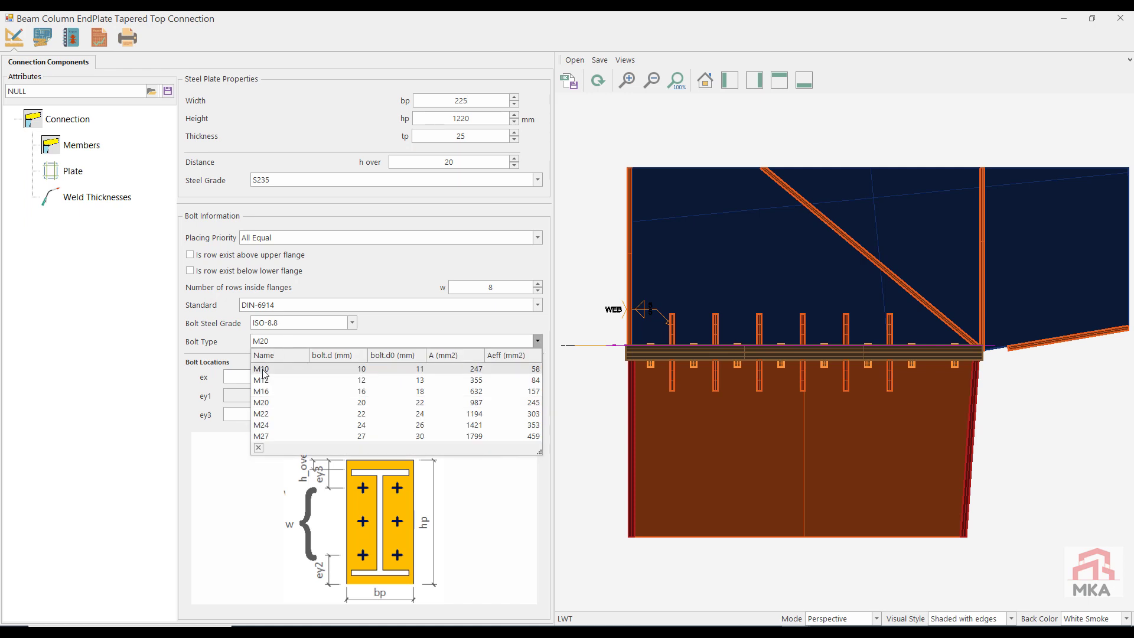
left_click(261, 425)
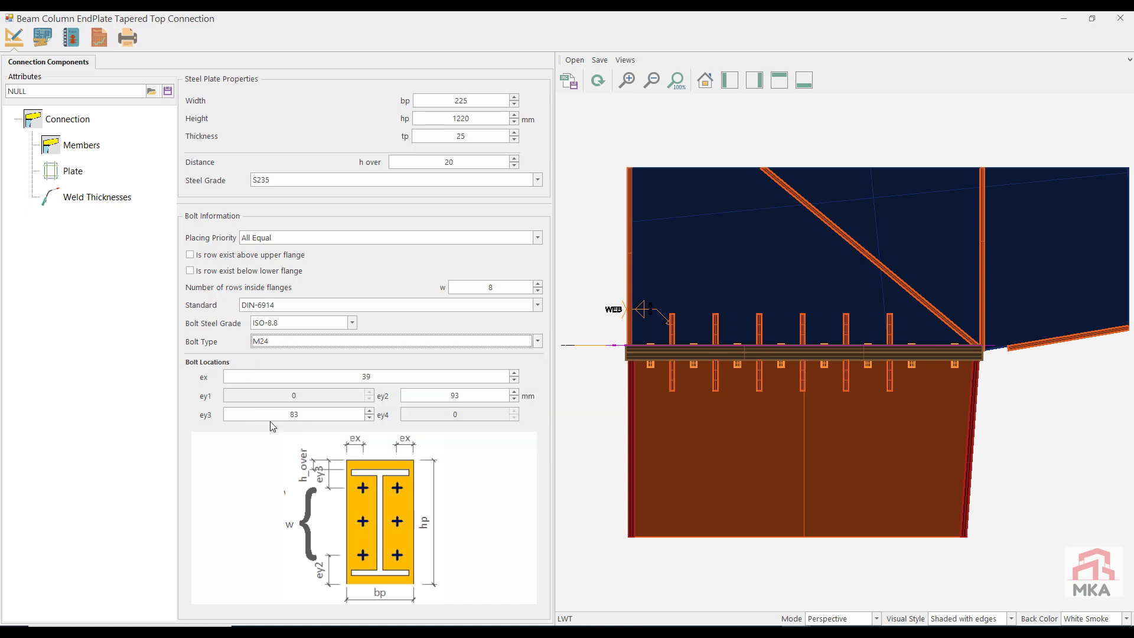
left_click(102, 37)
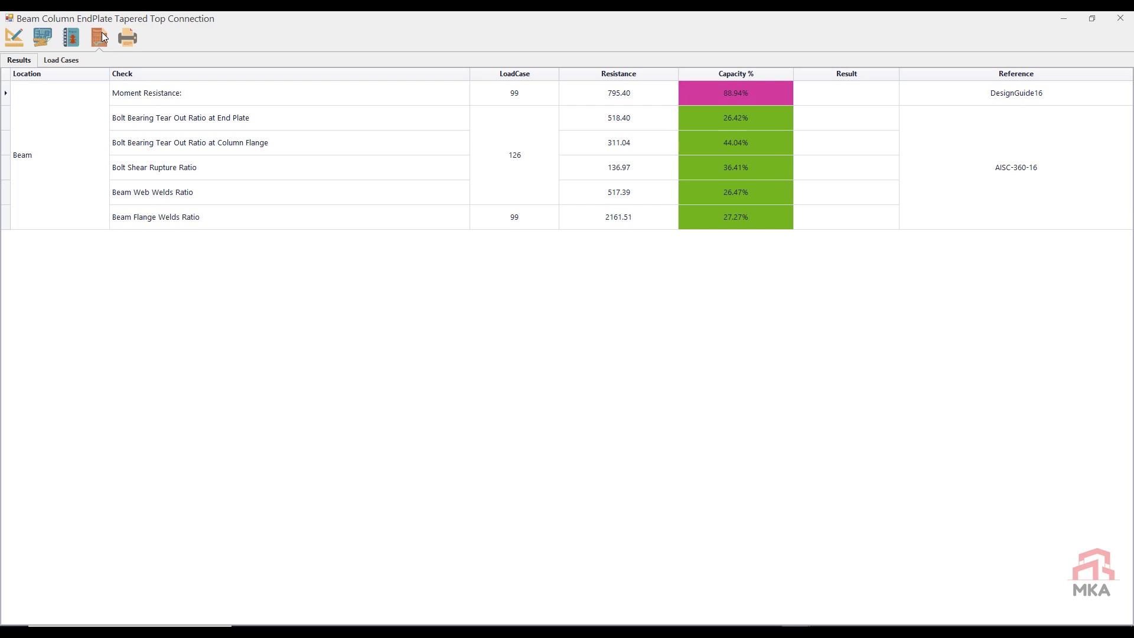
Step: Close the node 0 connection and save its changes
left_click(19, 44)
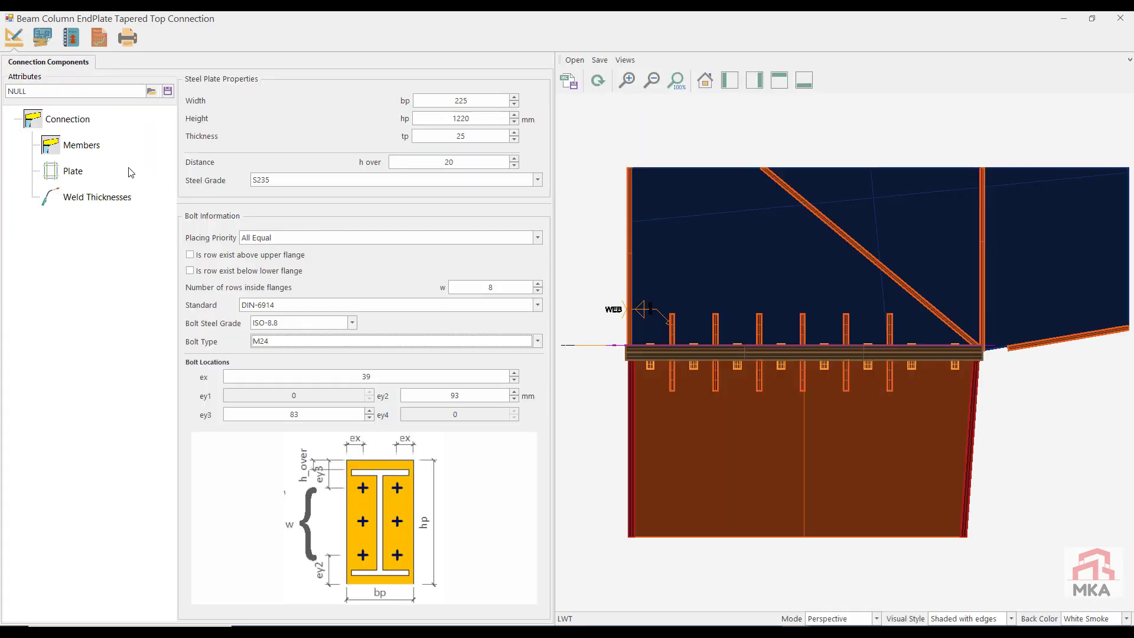
left_click(1120, 18)
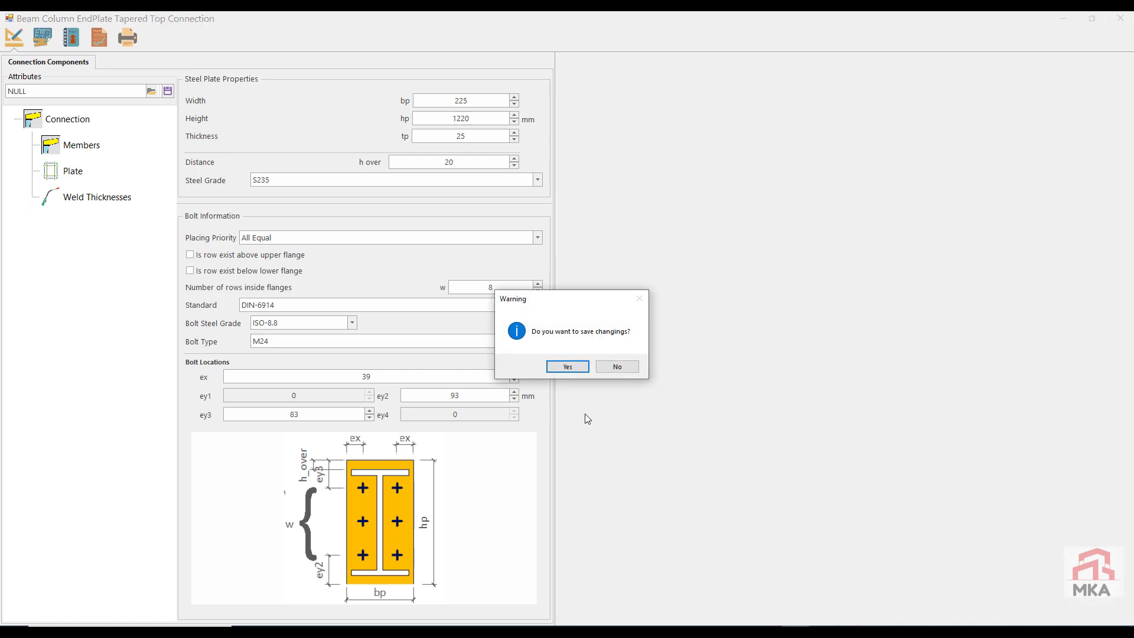
left_click(568, 367)
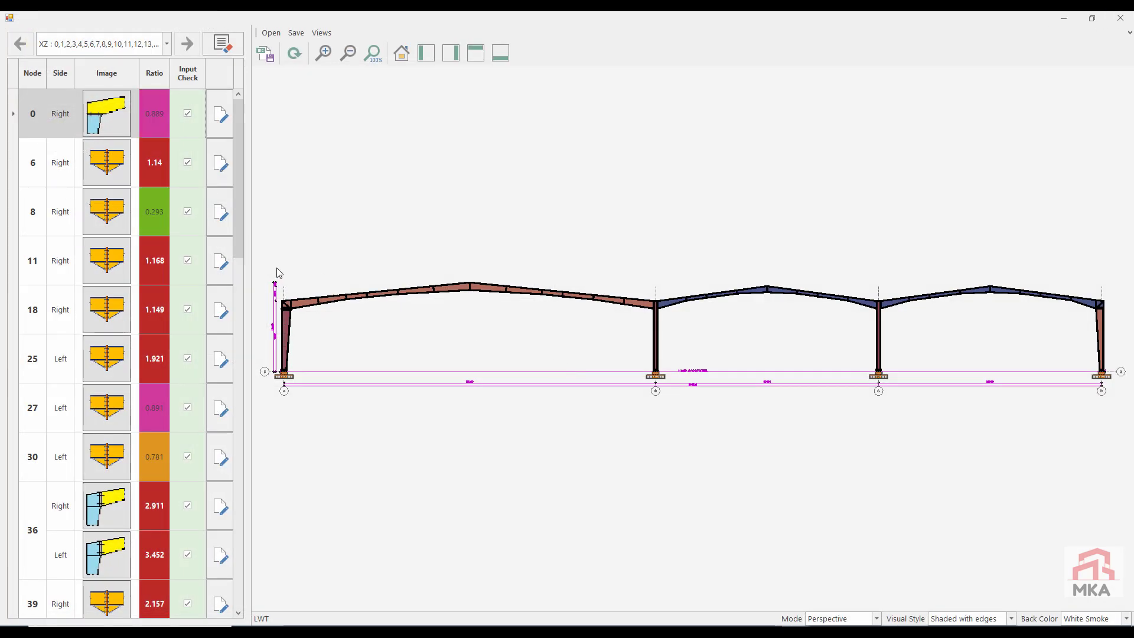
Step: Open the right-side beam splice connection at node 6 and review its capacity results
scroll(298, 286, "up", 3)
scroll(455, 324, "up", 5)
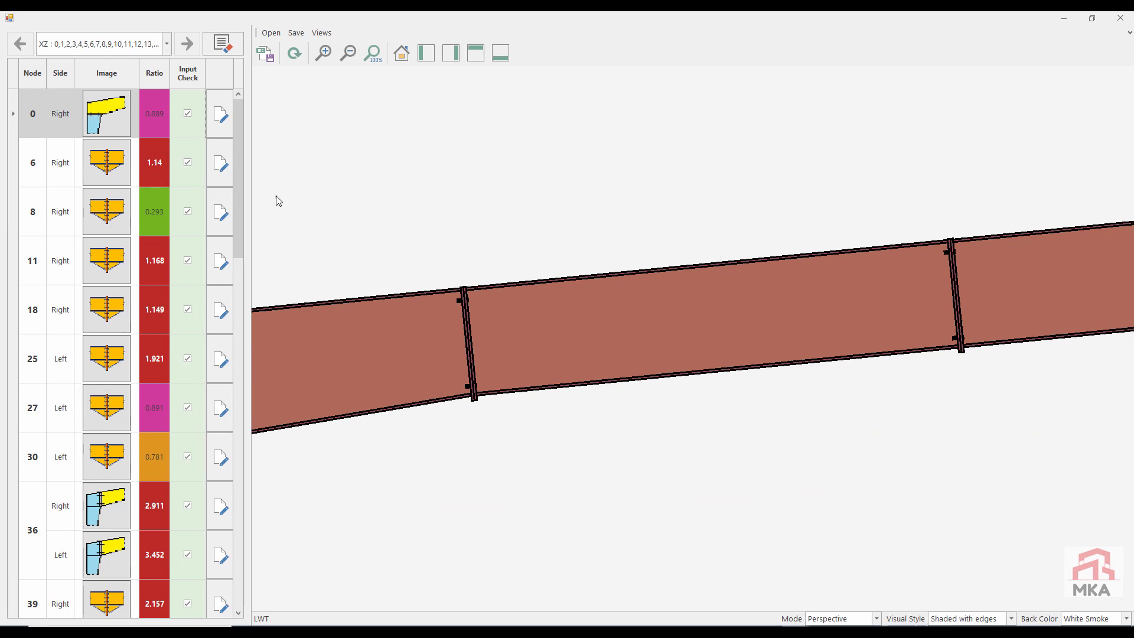
left_click(221, 168)
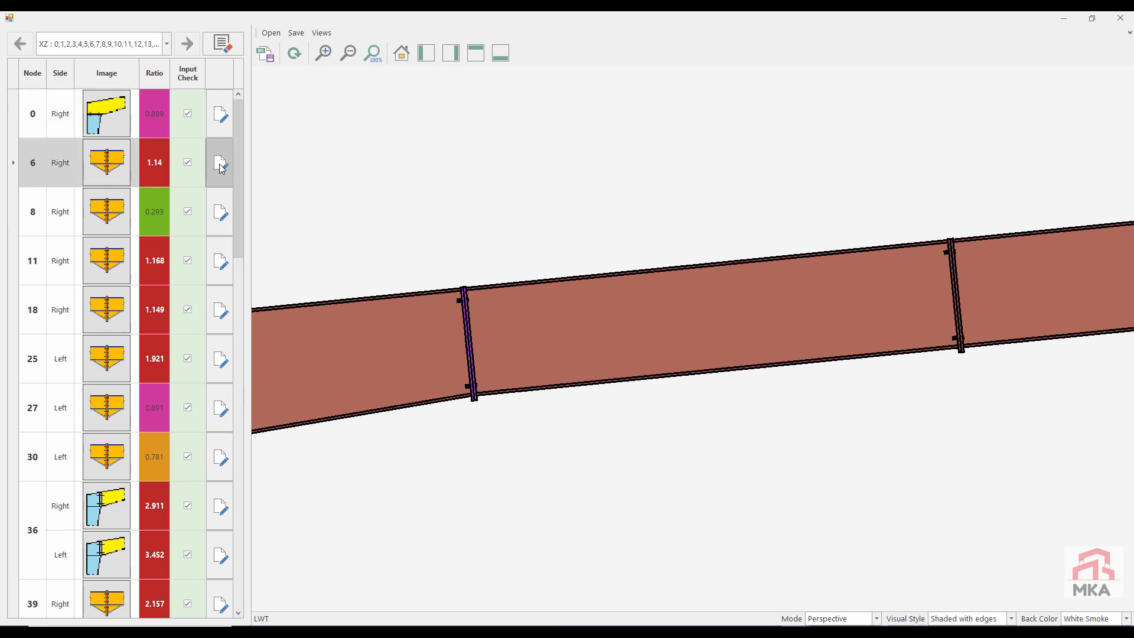
left_click(220, 166)
left_click(99, 39)
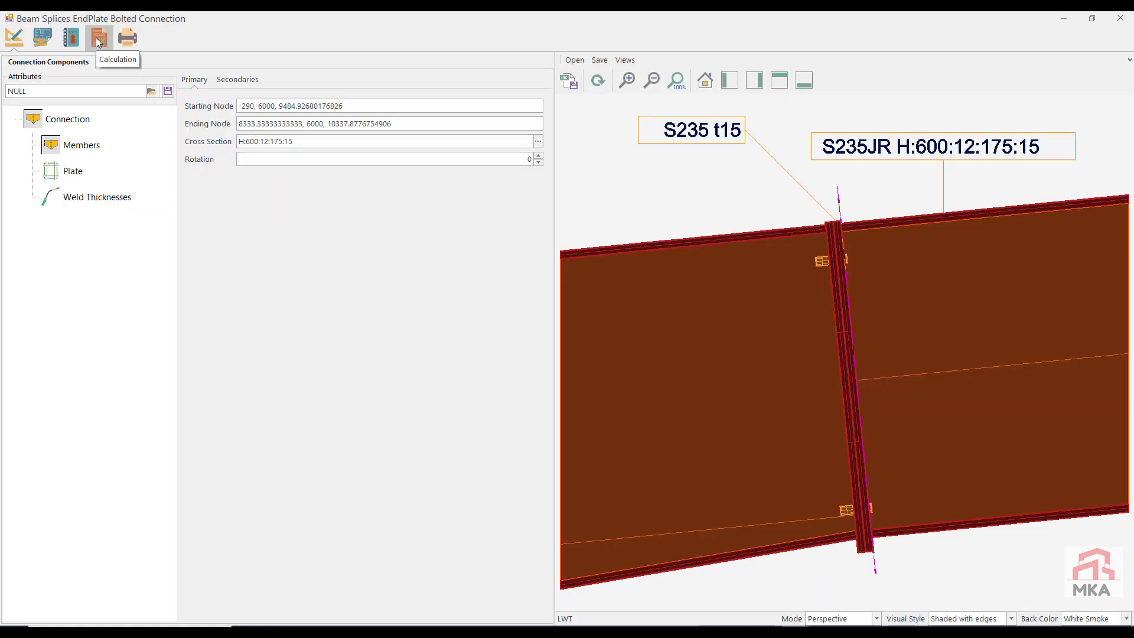
left_click(17, 61)
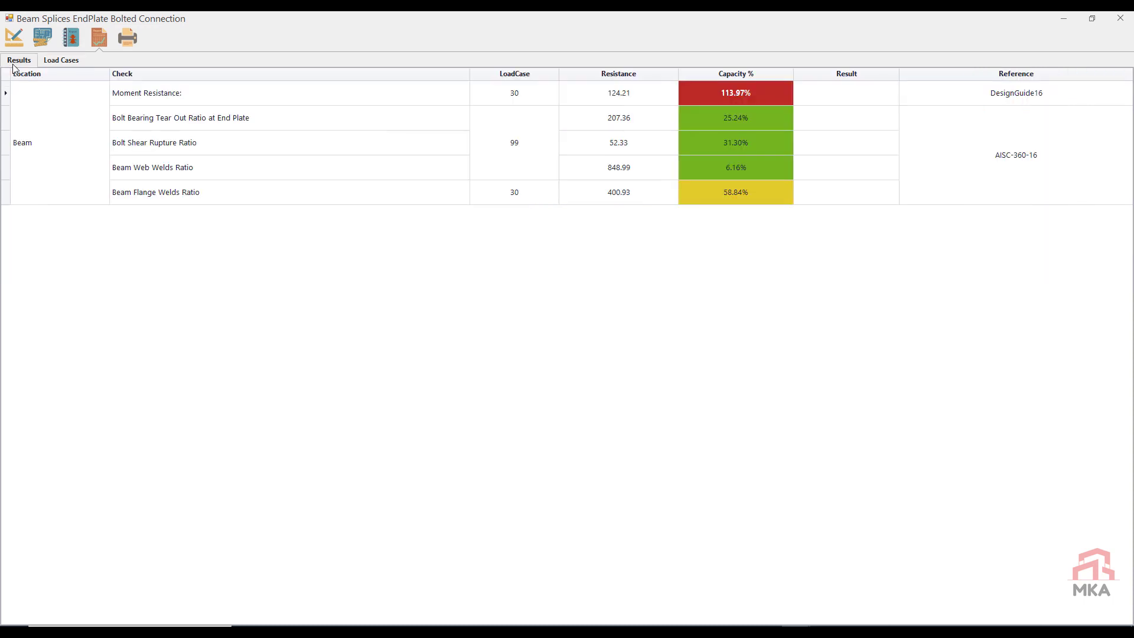
Step: Set the node 6 splice to a 20 mm thick end plate with 3 bolt rows inside the flanges, and recheck its capacity
left_click(14, 37)
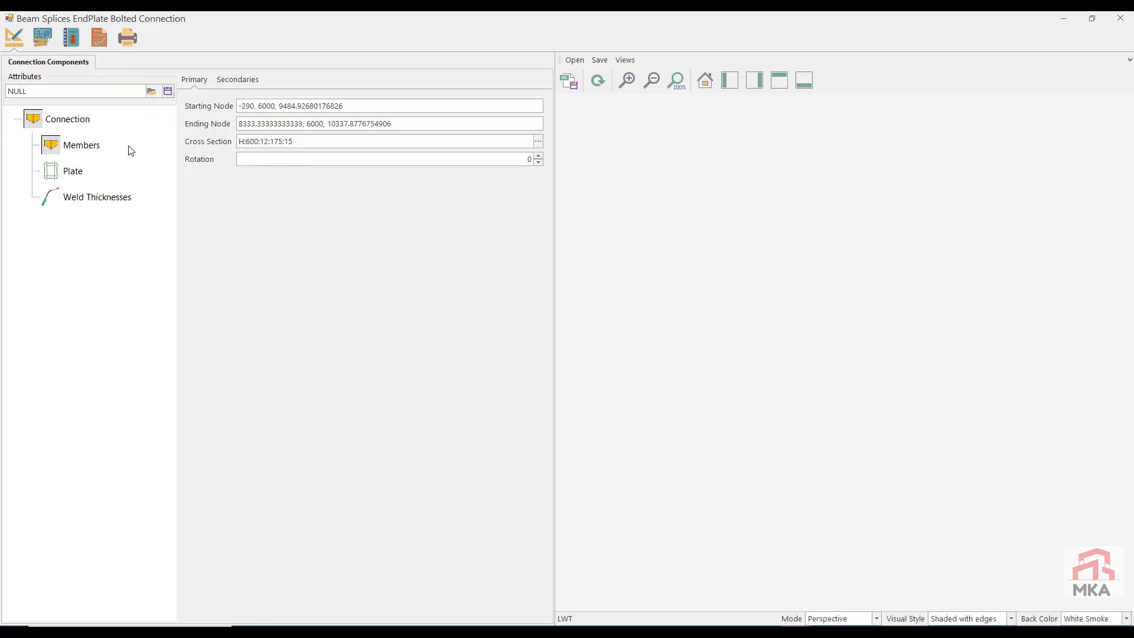
left_click(71, 173)
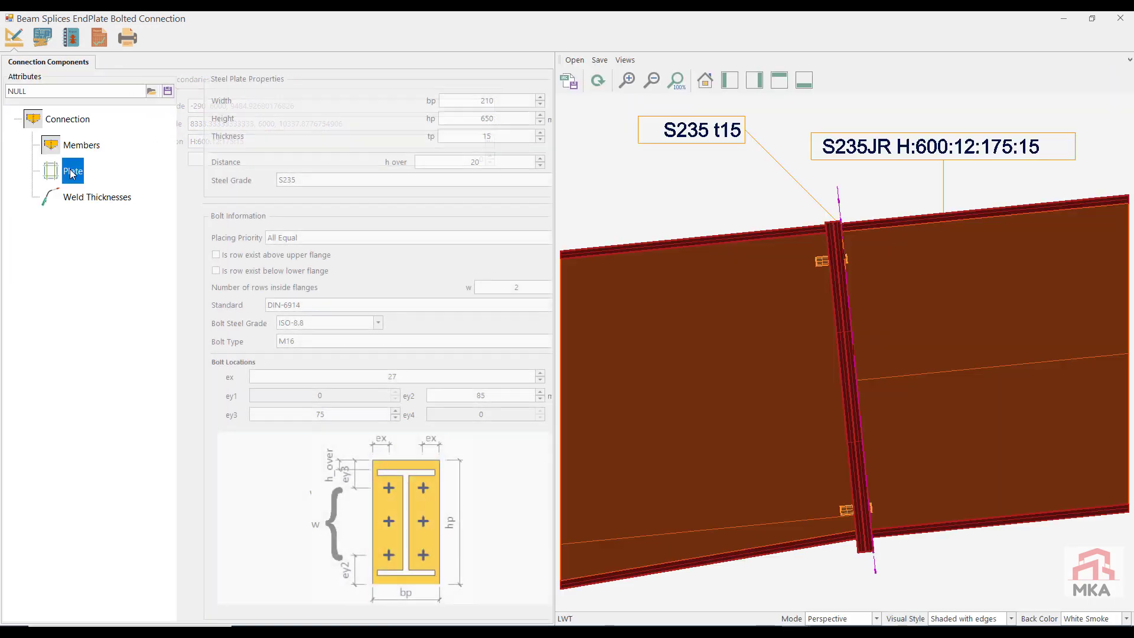
double_click(417, 132)
type("20")
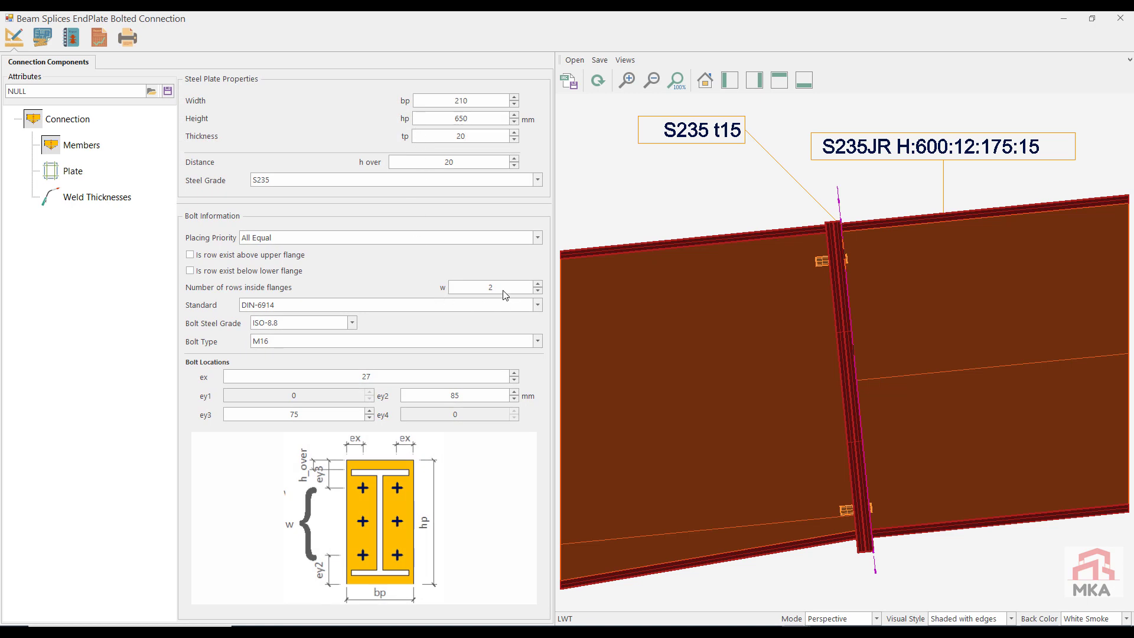
left_click(538, 284)
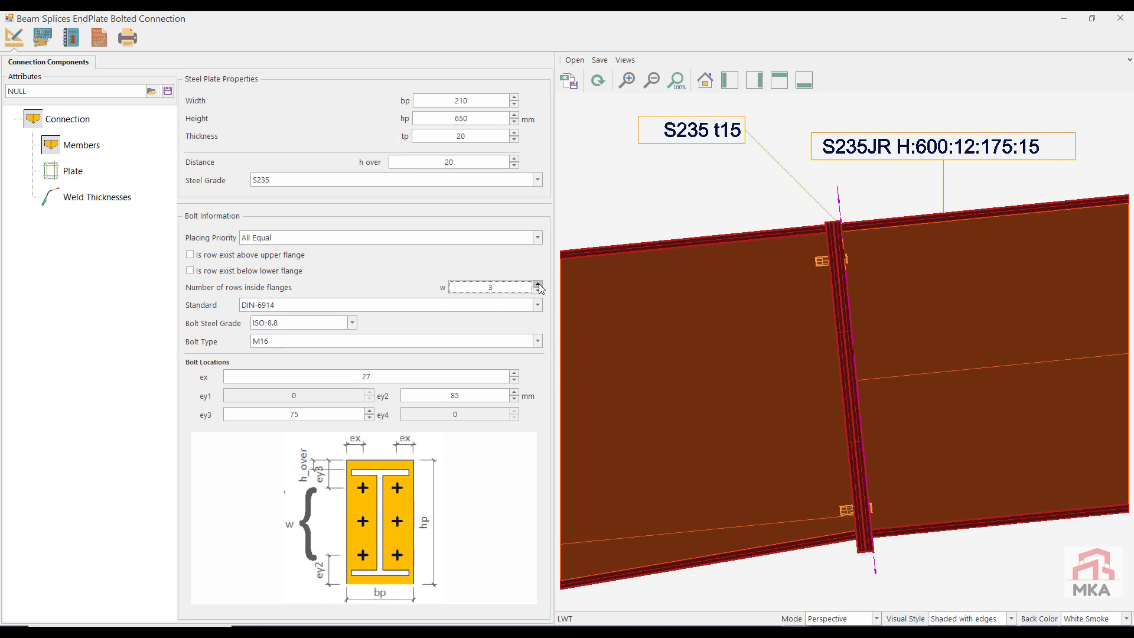
left_click(601, 82)
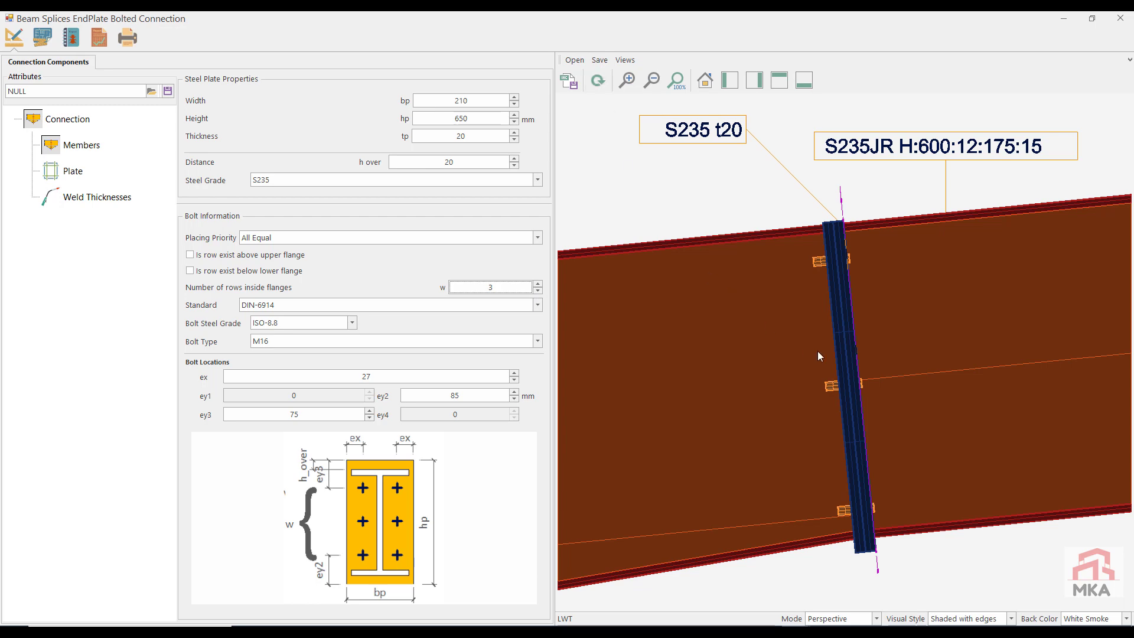
left_click(98, 45)
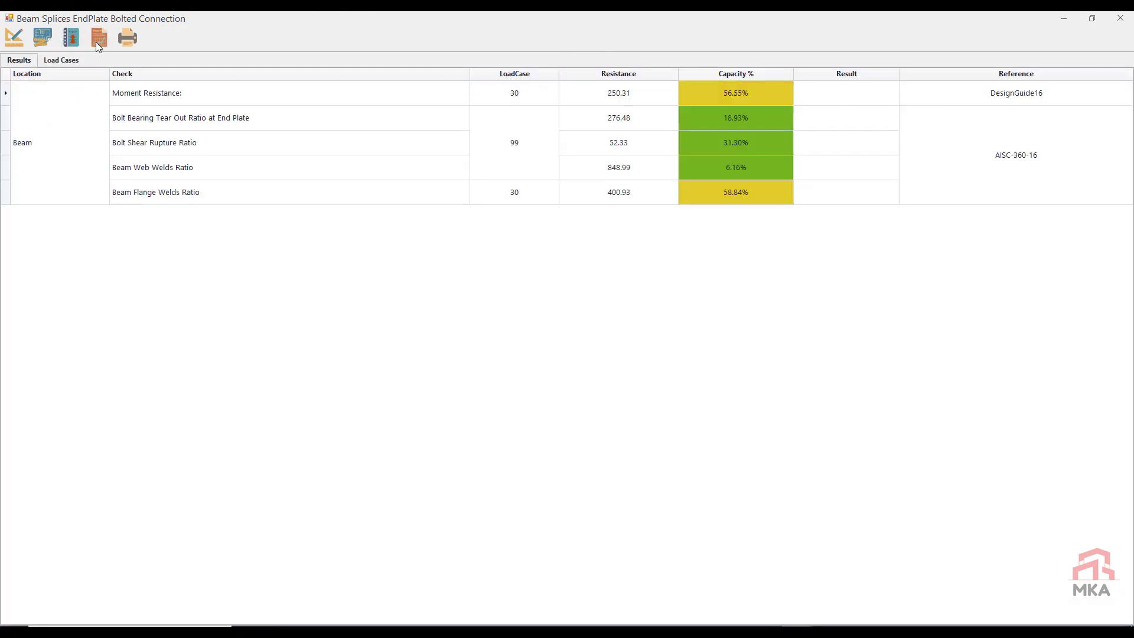
Step: Review the node 6 splice's weld thicknesses, save its settings as an attribute file, and close it with the changes saved
left_click(14, 37)
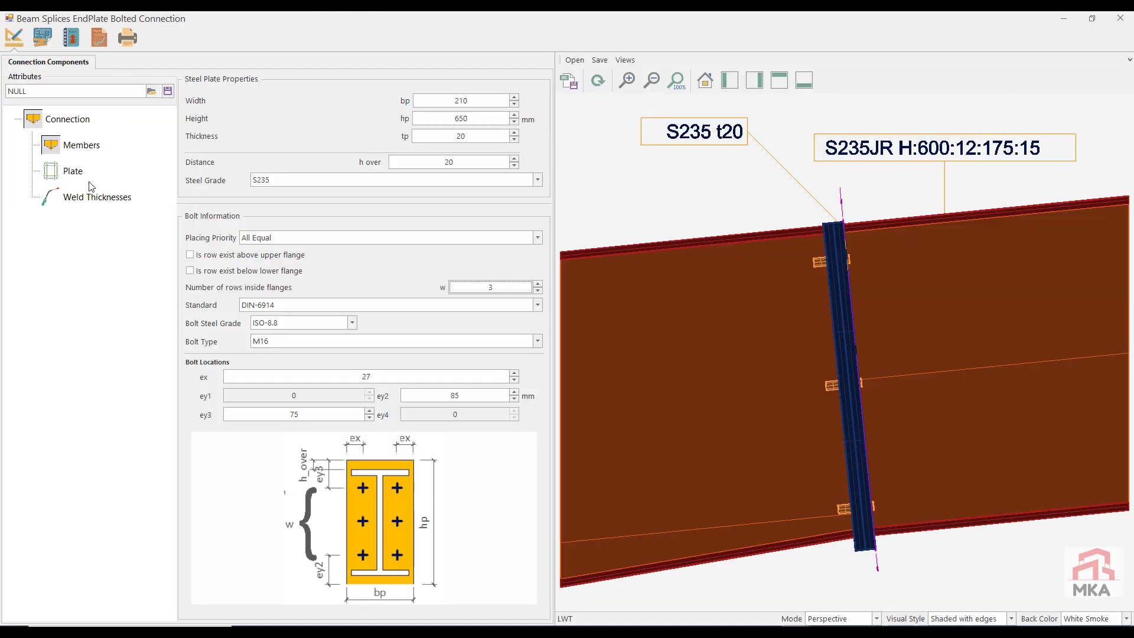
left_click(91, 198)
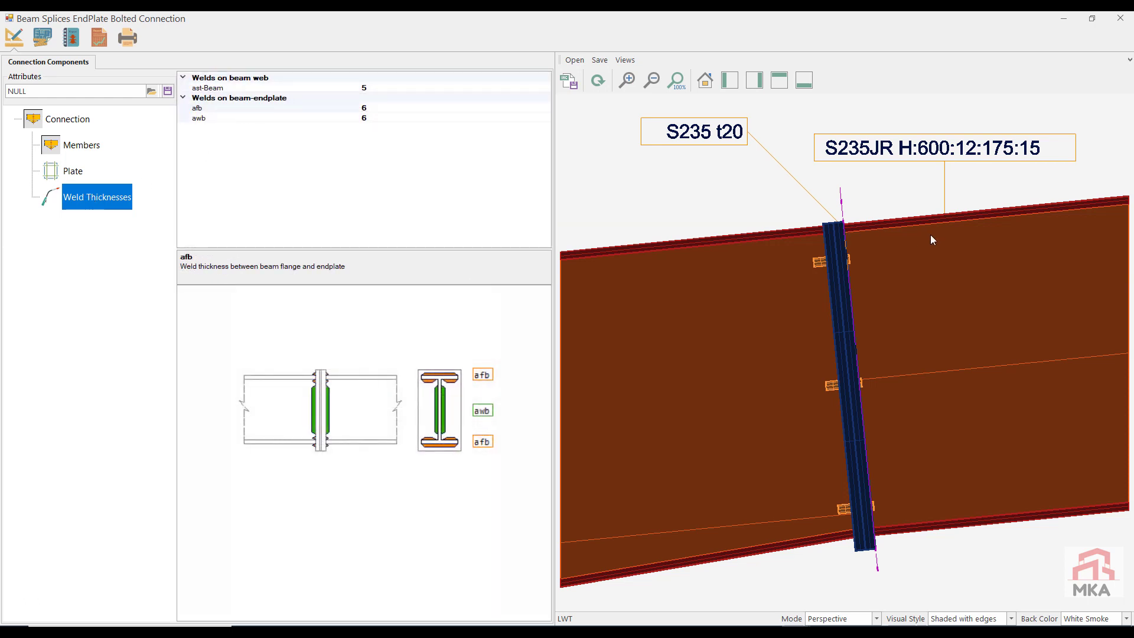
left_click(167, 91)
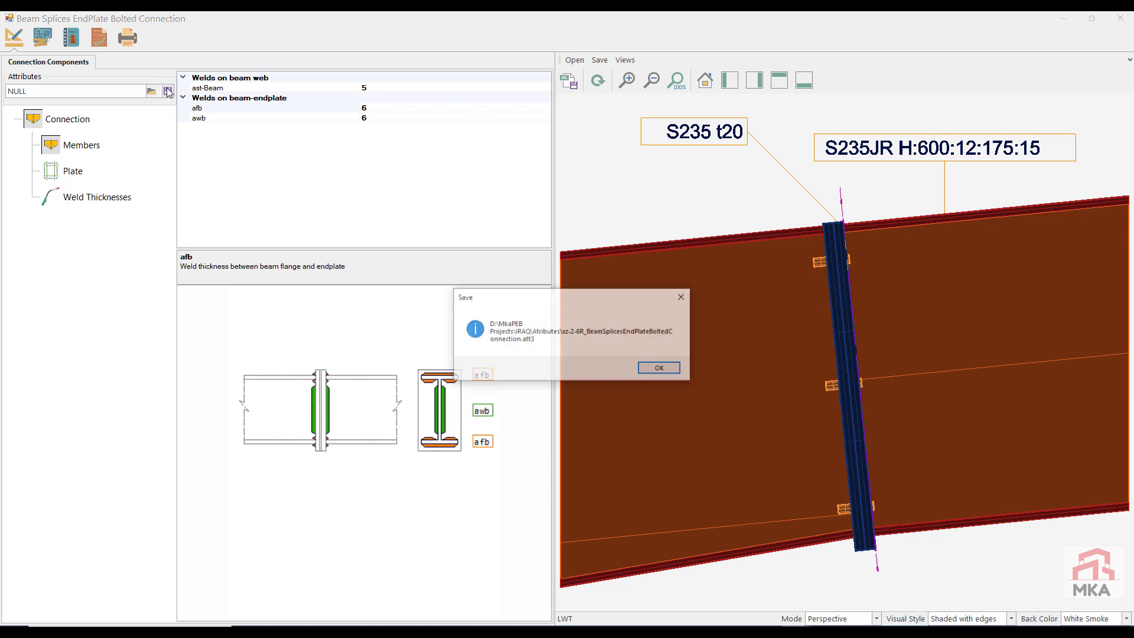
left_click(654, 369)
left_click(1128, 24)
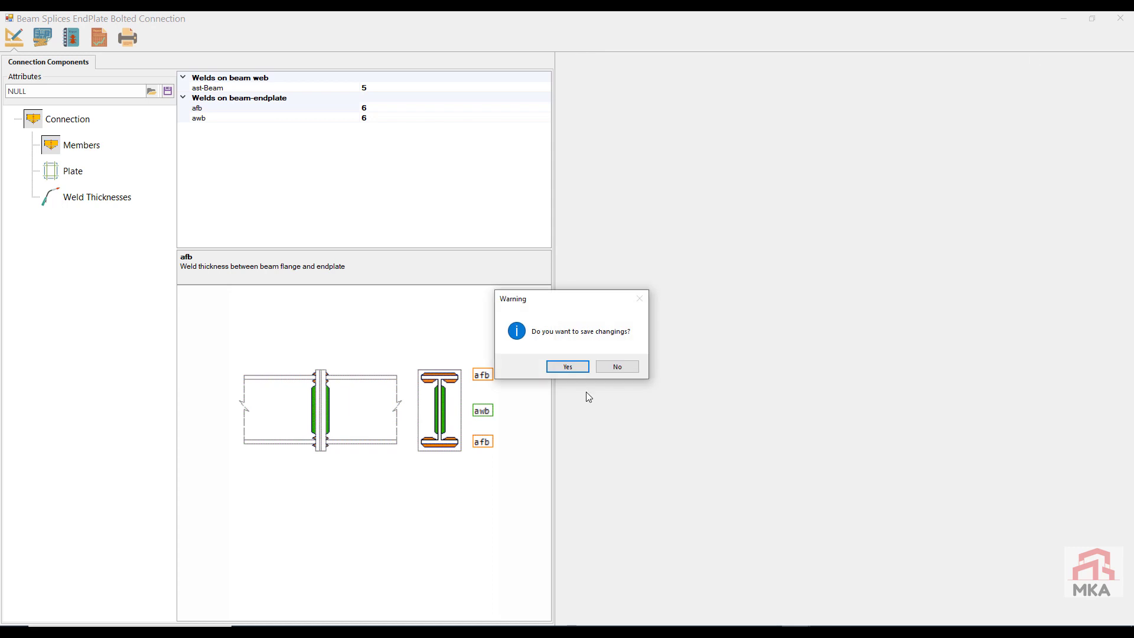
left_click(555, 372)
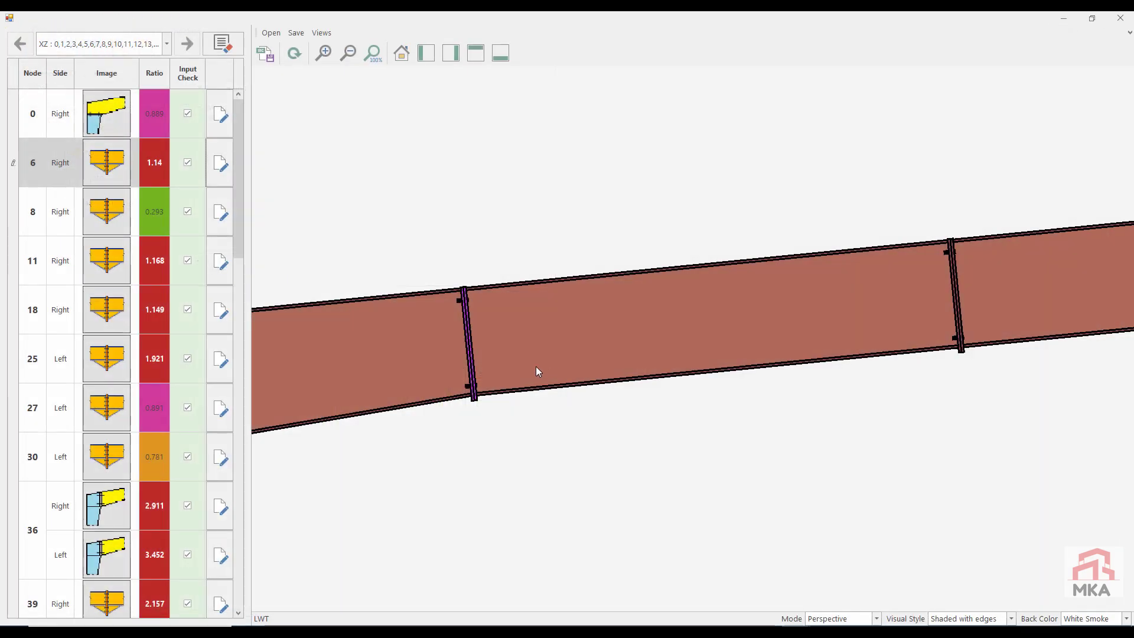
Step: Apply the saved xz-2-6R attributes to the node 8 splice, run its calculation, and close it with the changes saved
left_click(222, 215)
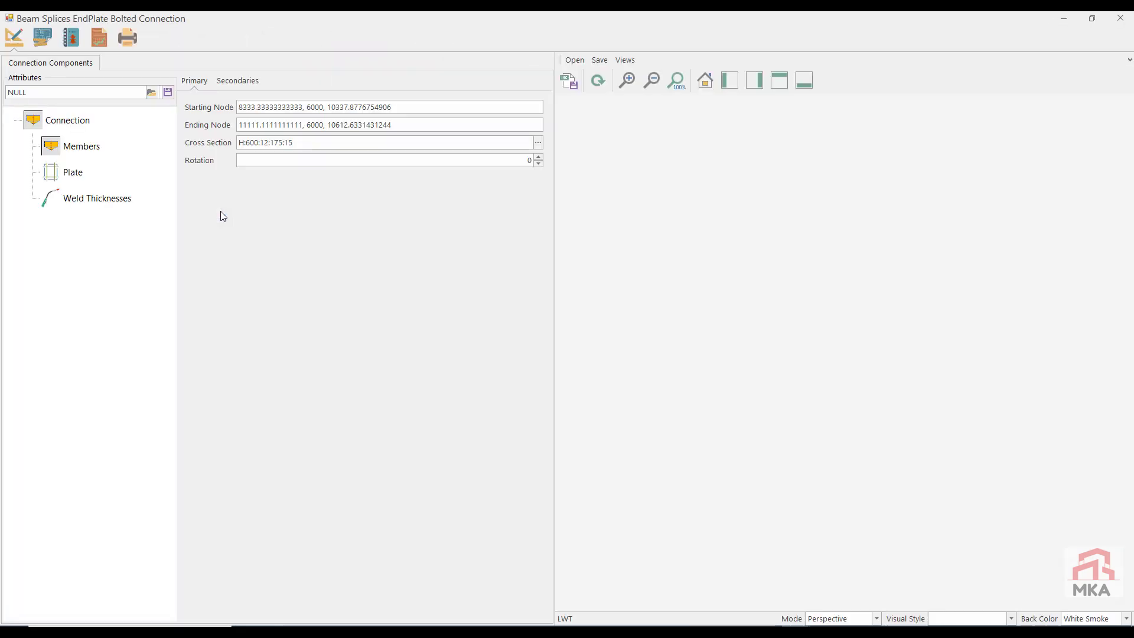
left_click(153, 92)
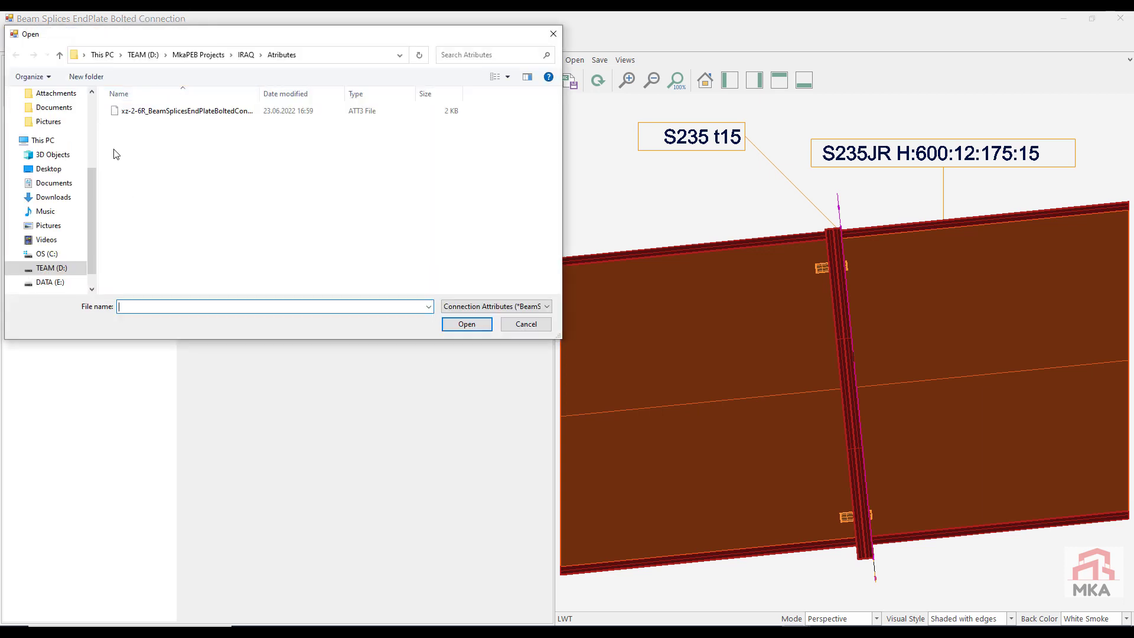
double_click(153, 112)
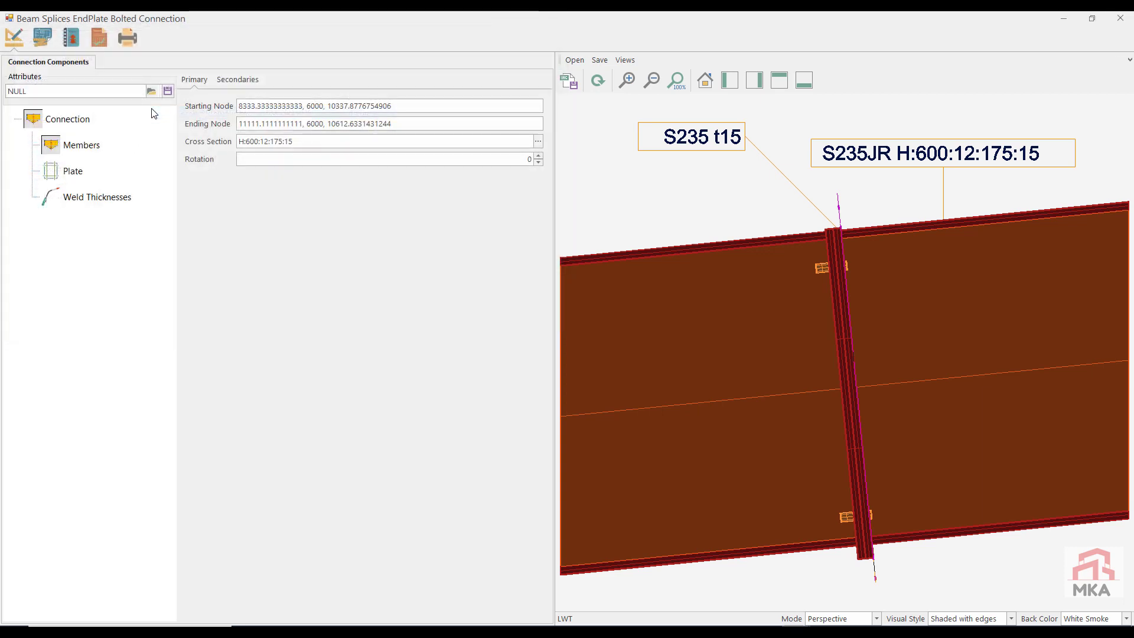
left_click(97, 38)
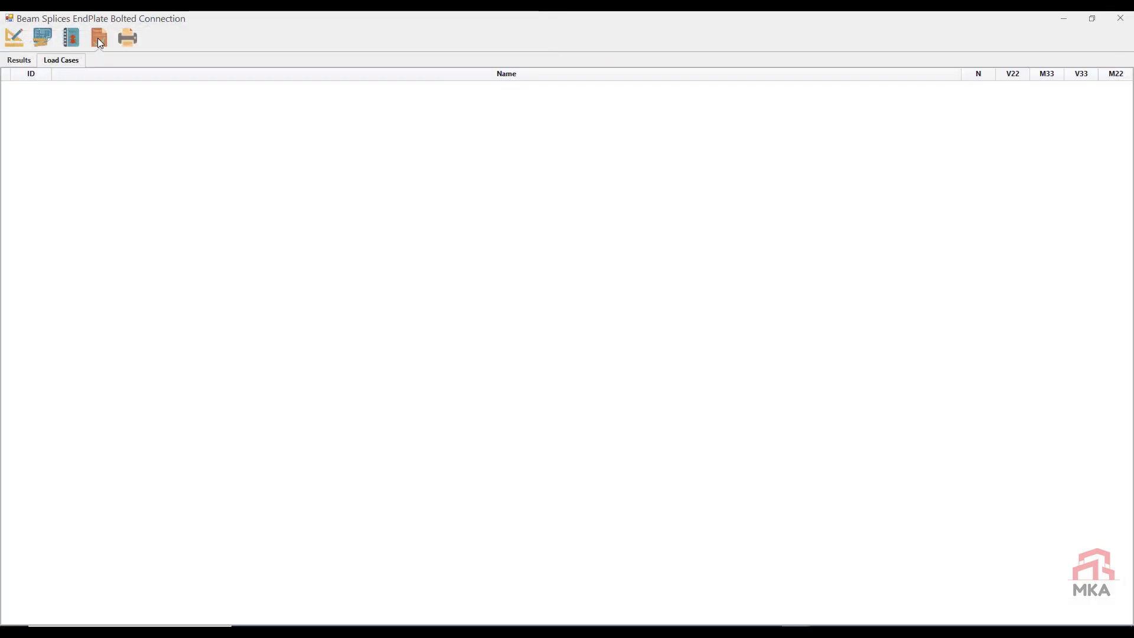
left_click(8, 40)
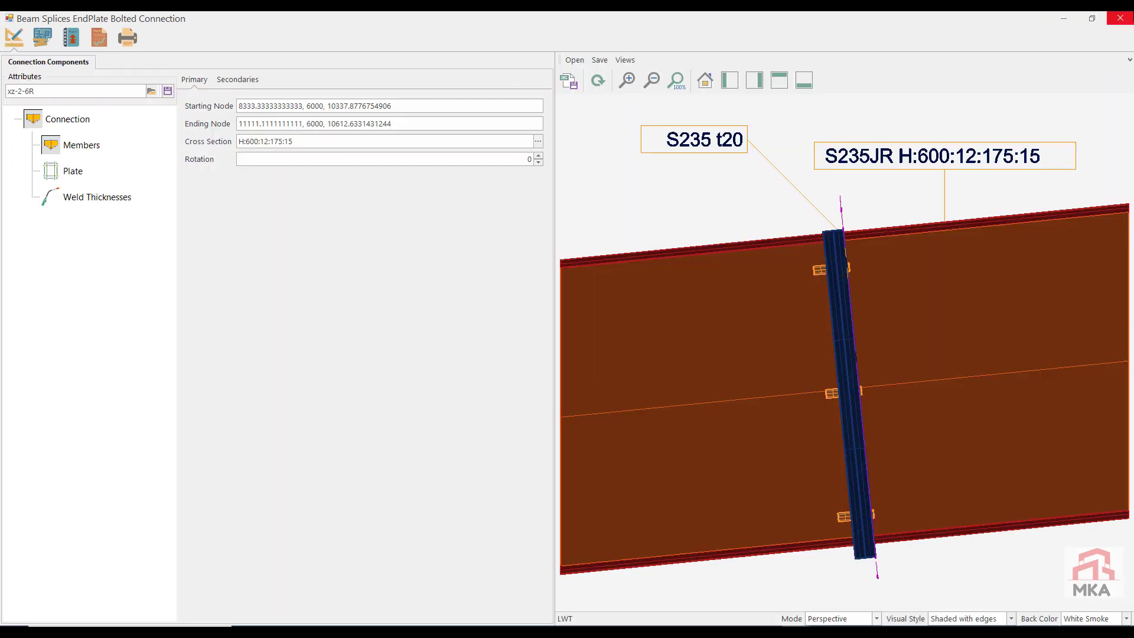
left_click(1120, 18)
left_click(580, 366)
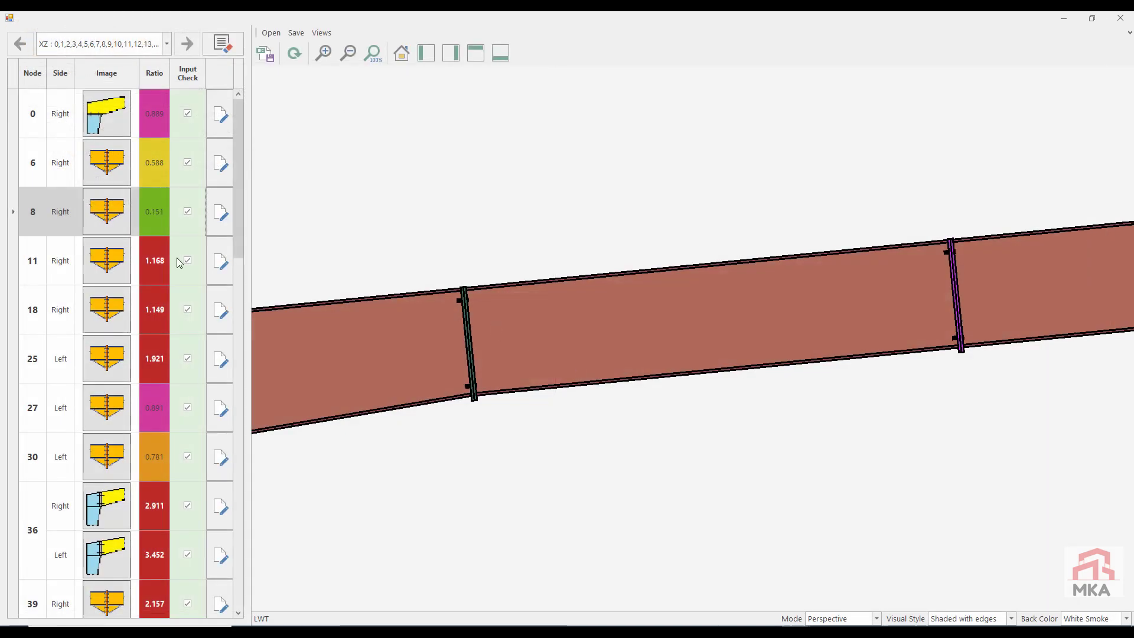
Step: Load the xz-2-6R attributes into the node 11 splice, calculate it, and save the changes on closing
left_click(220, 260)
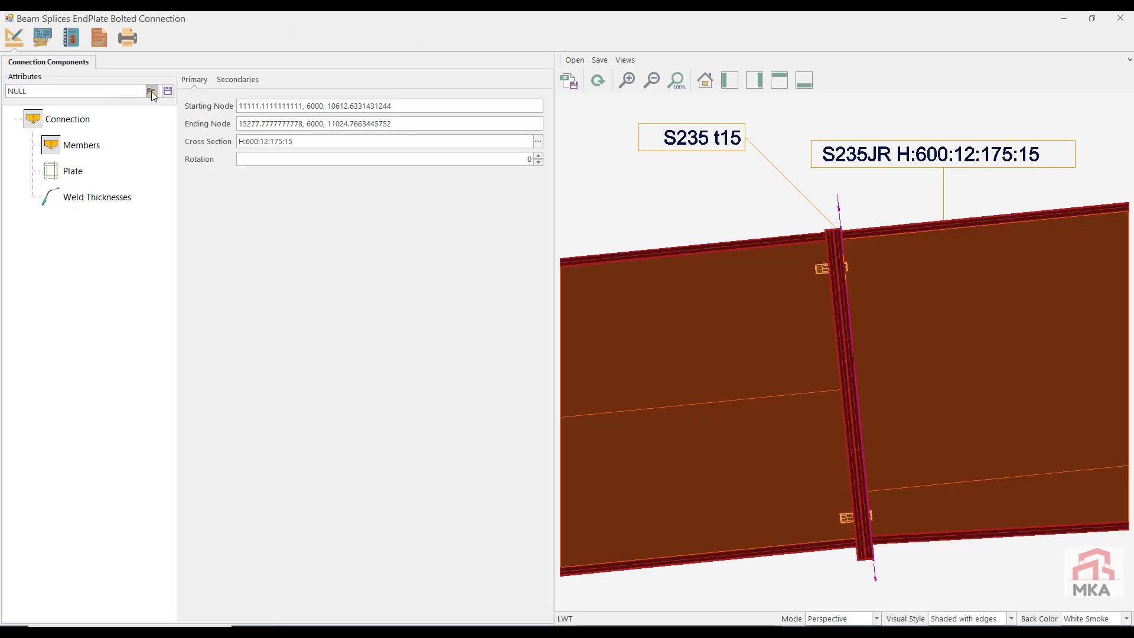
left_click(152, 92)
double_click(158, 112)
left_click(100, 43)
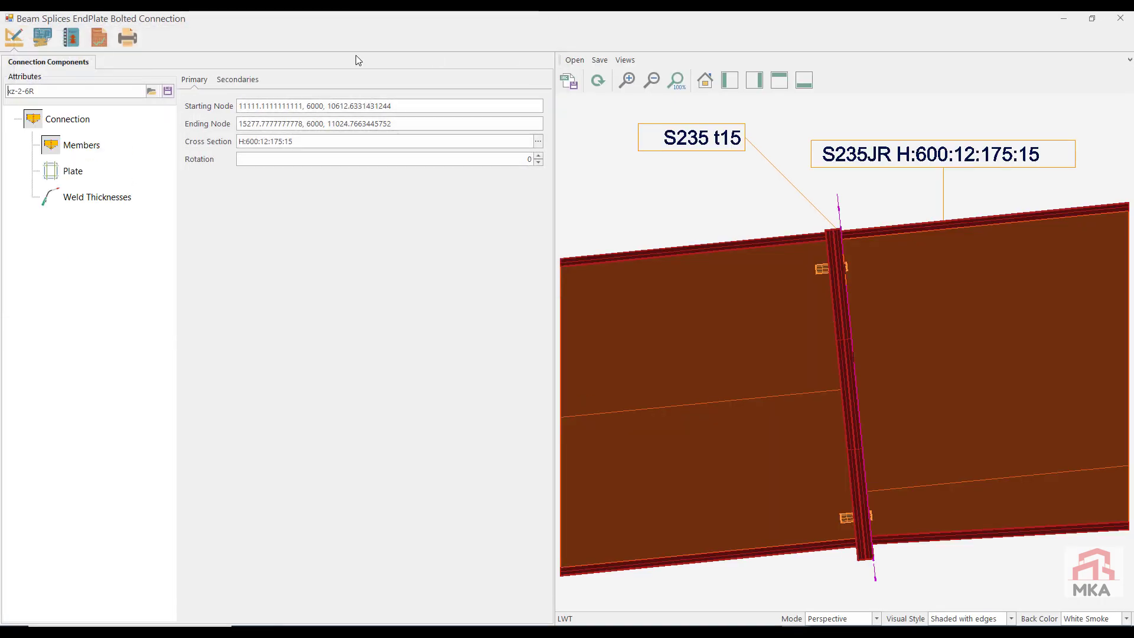
left_click(1120, 22)
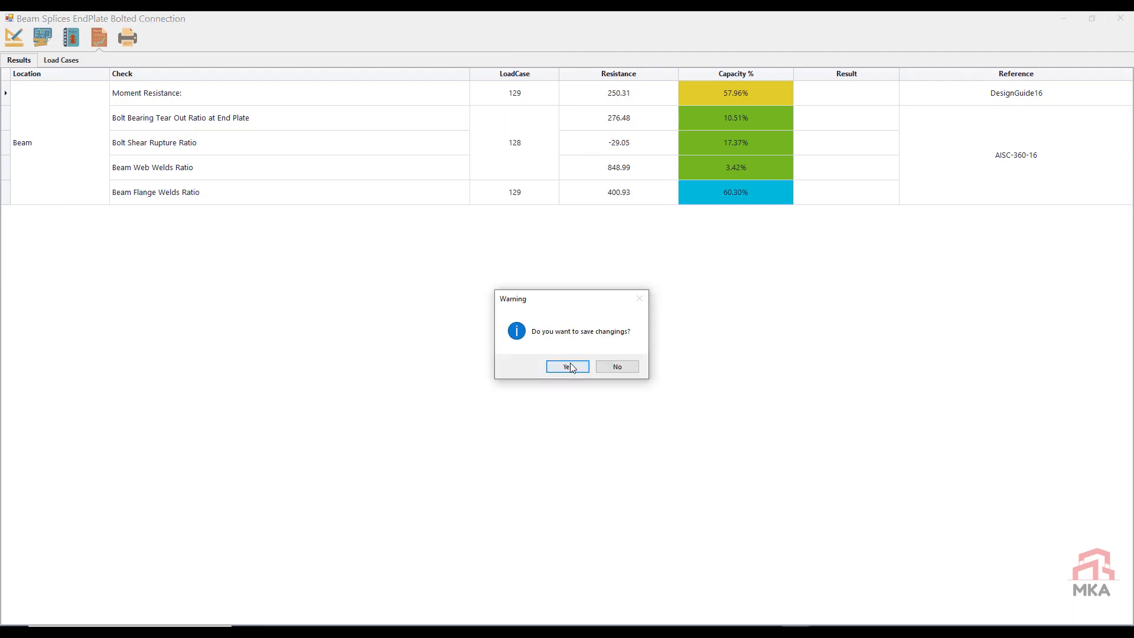
left_click(569, 364)
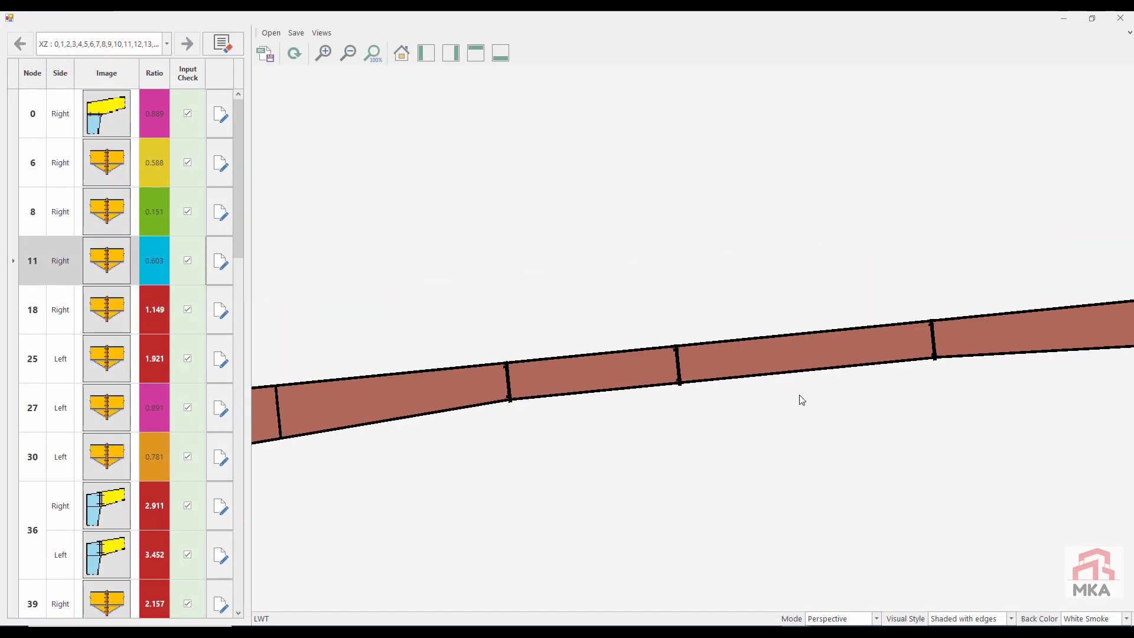
Step: Set the node 18 splice to 5 bolt rows inside the flanges and a plate height of 1050 mm, and check its capacity results
left_click(221, 311)
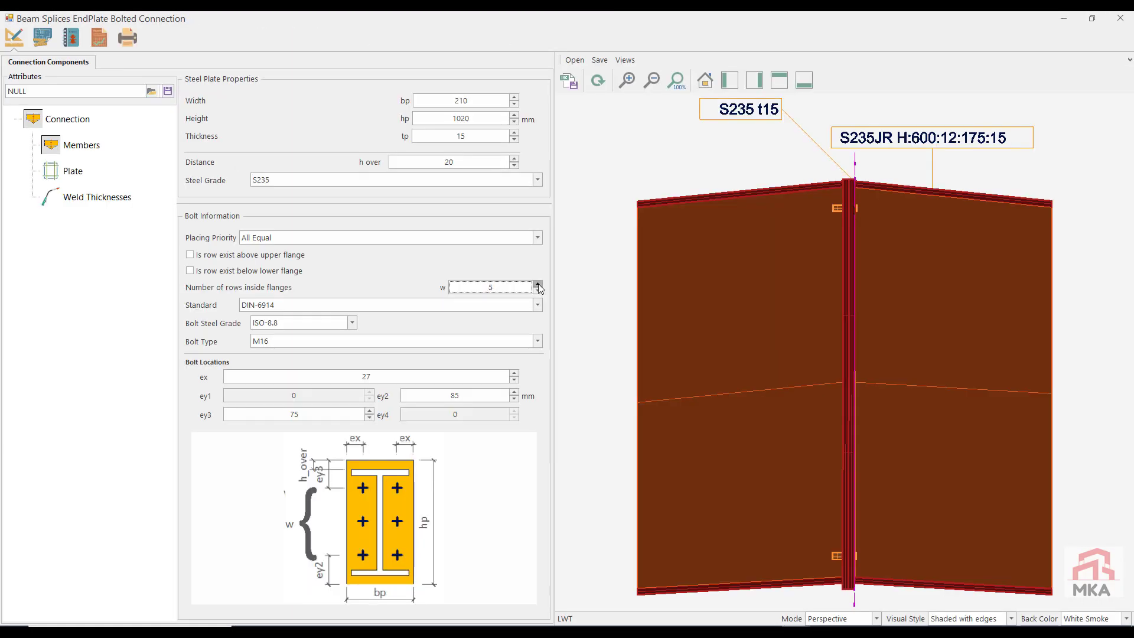
left_click(594, 82)
left_click_drag(473, 119, 414, 133)
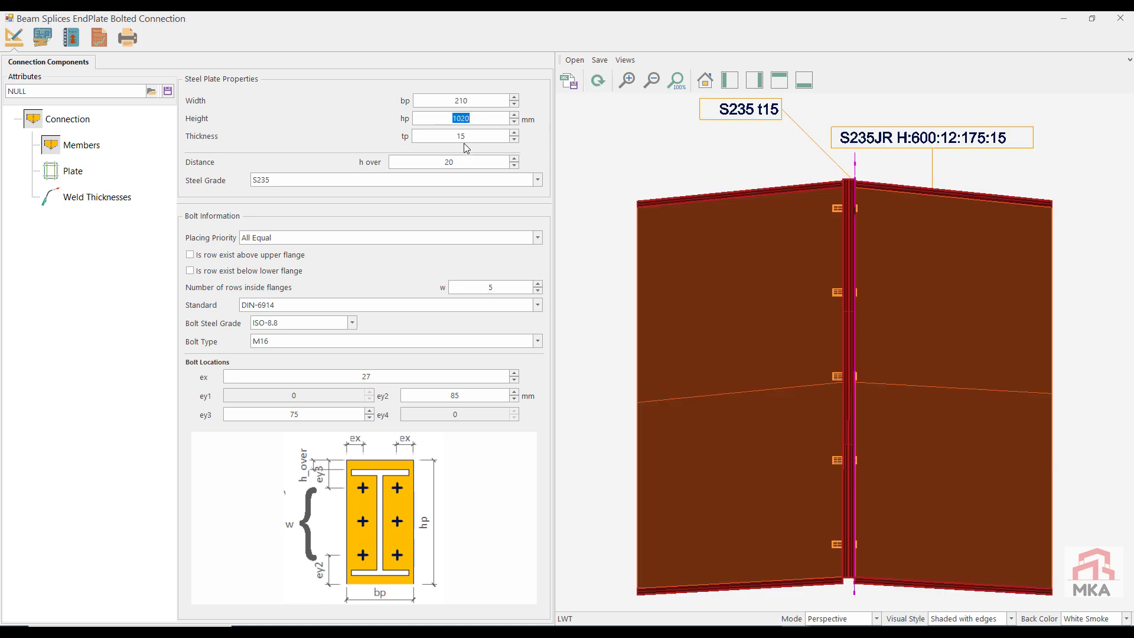
type("105")
left_click(601, 82)
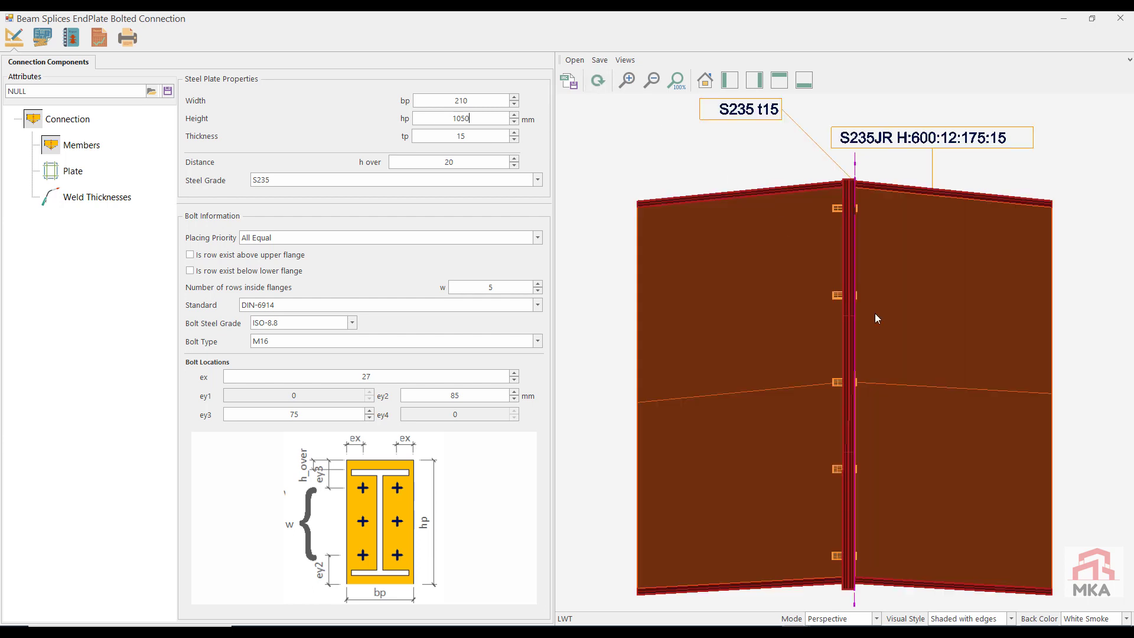
left_click(94, 41)
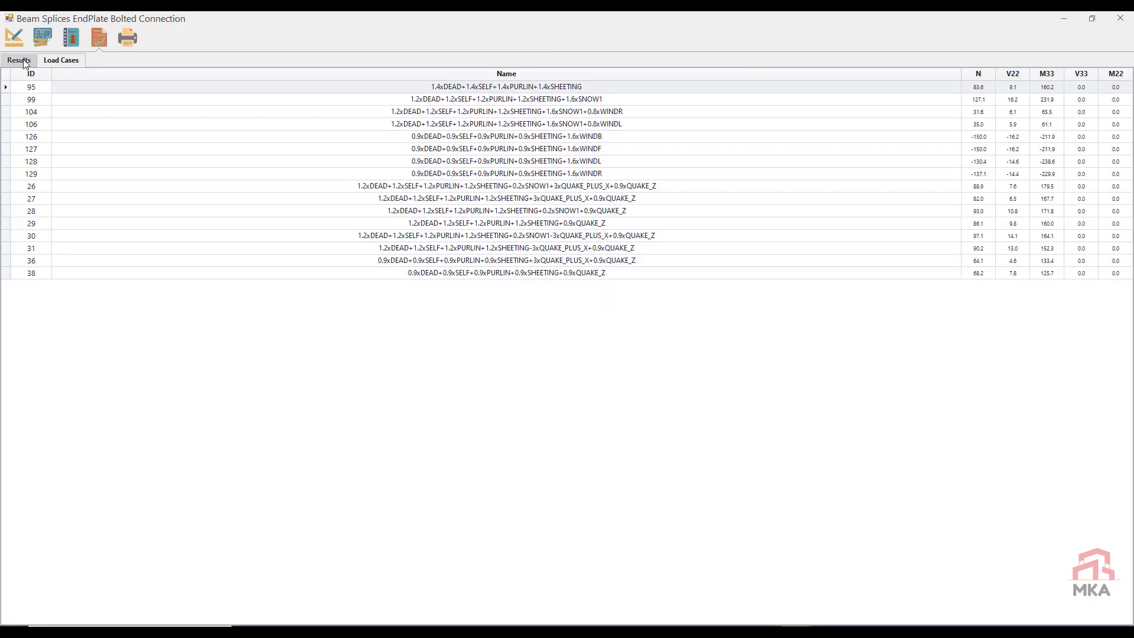
left_click(19, 60)
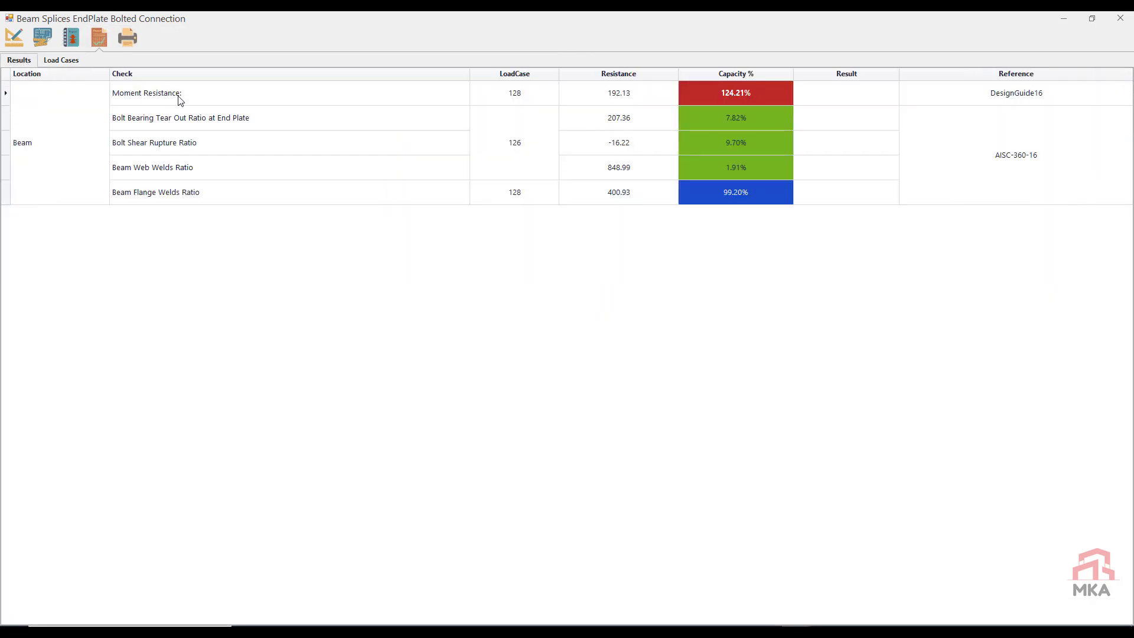
Step: Set the node 18 splice's plate thickness to 20 mm and bolt type to M20, and recheck its capacity results
left_click(18, 42)
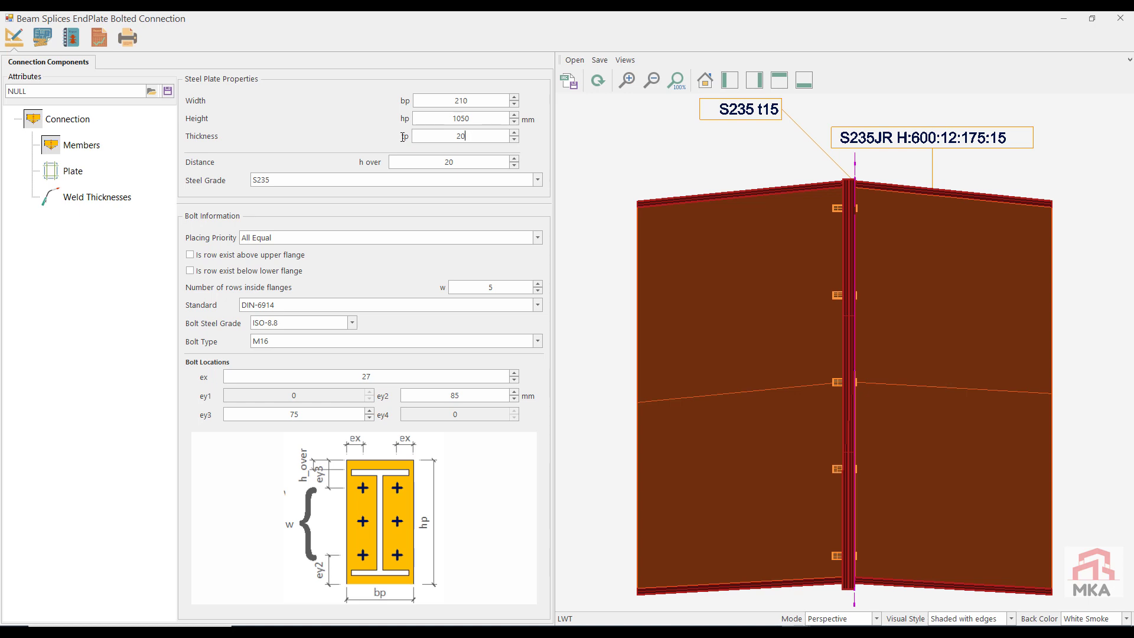
left_click(286, 341)
left_click(273, 399)
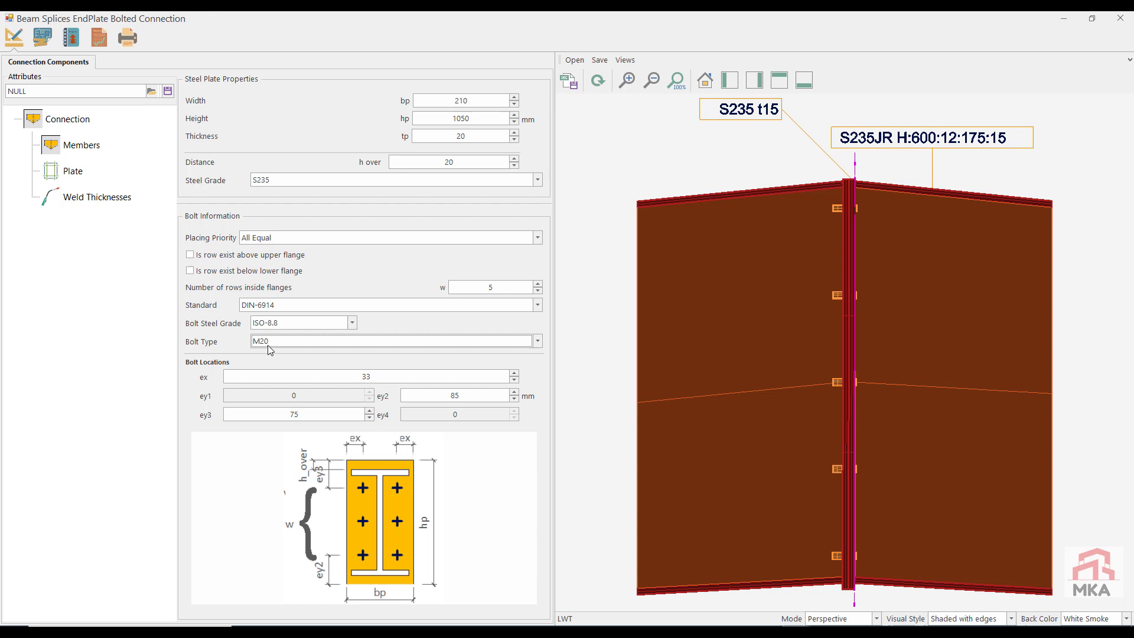
left_click(99, 38)
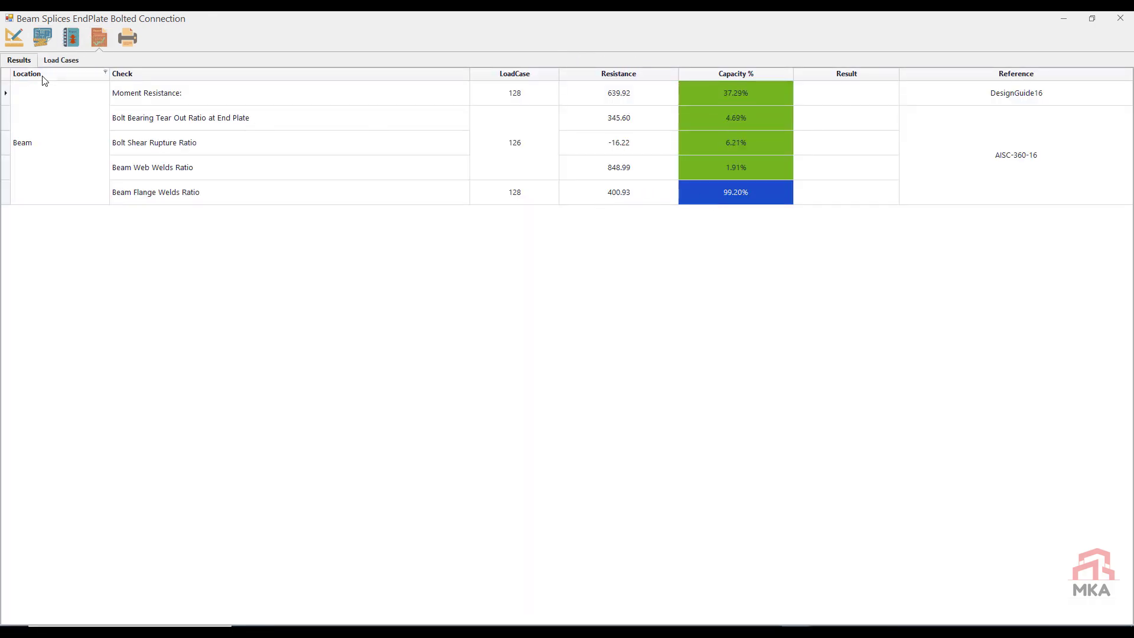
Step: Set the node 18 splice's flange and web end-plate welds to 7, recheck its capacity results, and close it with the changes saved
left_click(15, 37)
left_click(76, 200)
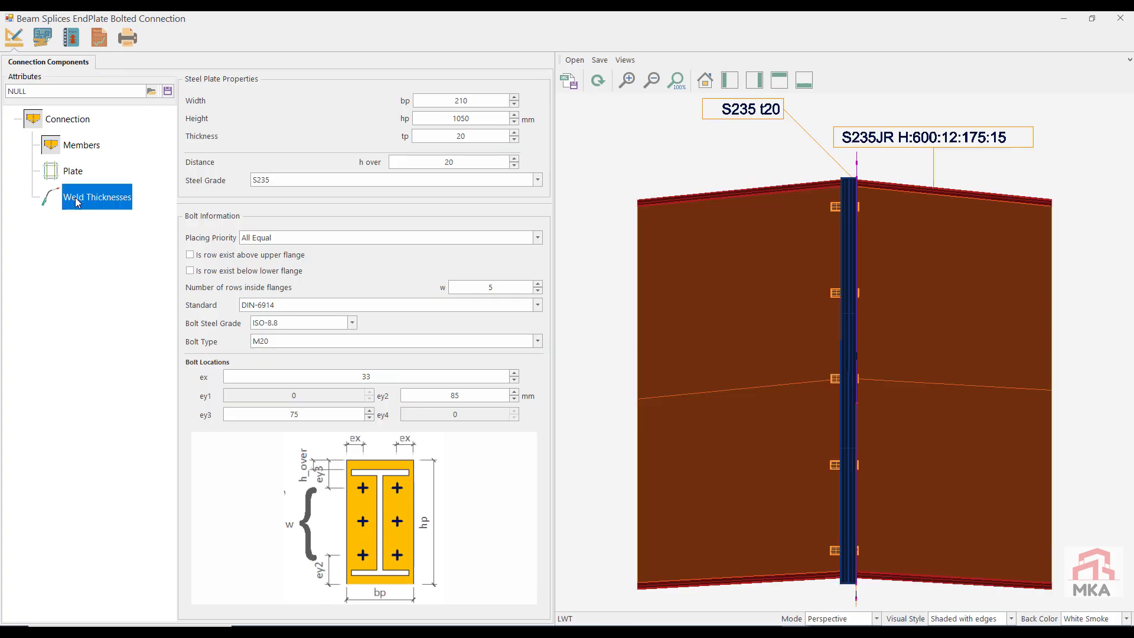
left_click(335, 108)
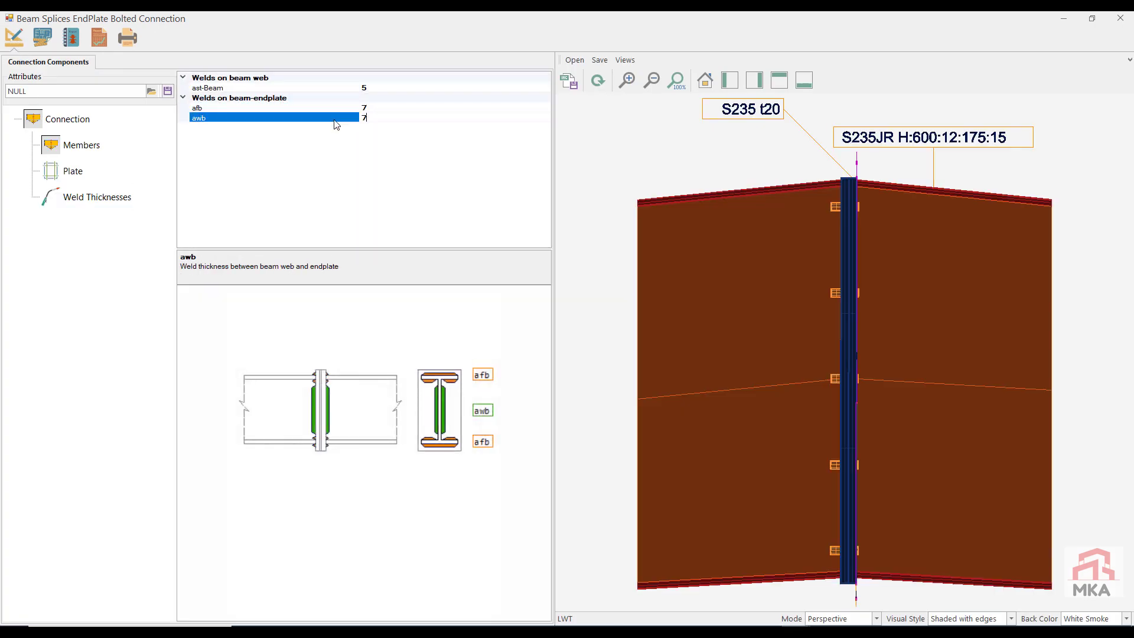
left_click(99, 39)
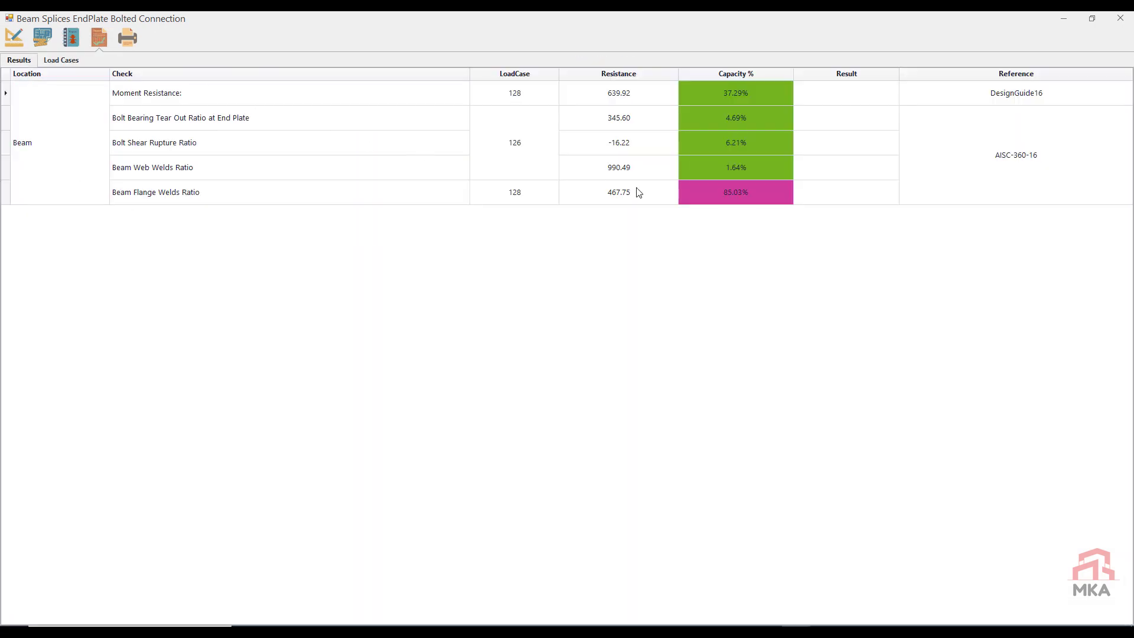
left_click(1125, 23)
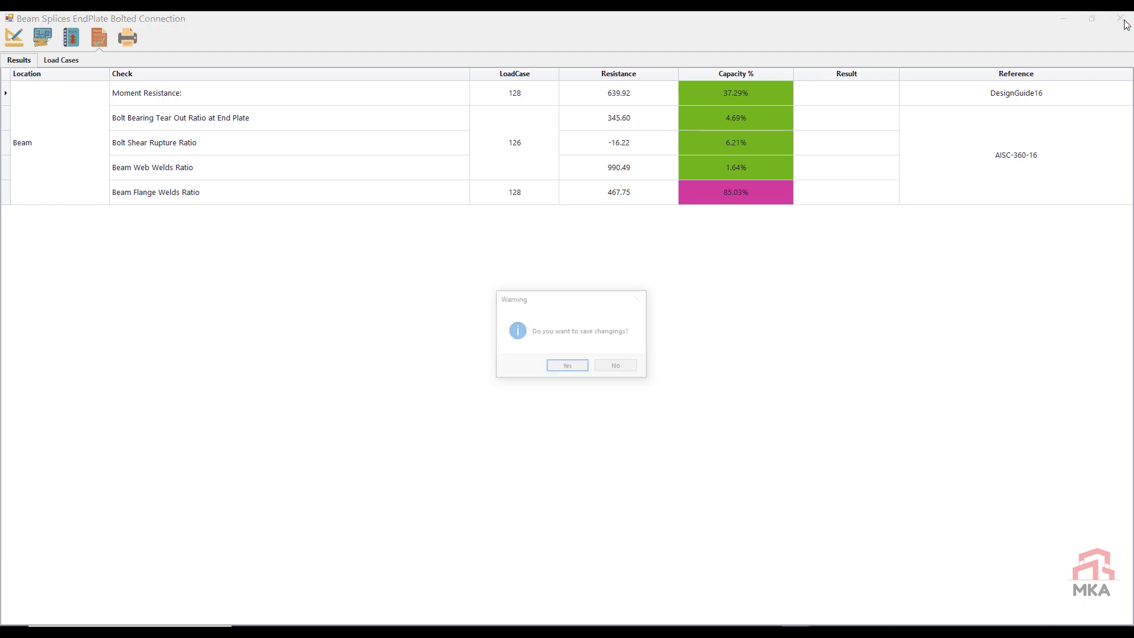
left_click(582, 370)
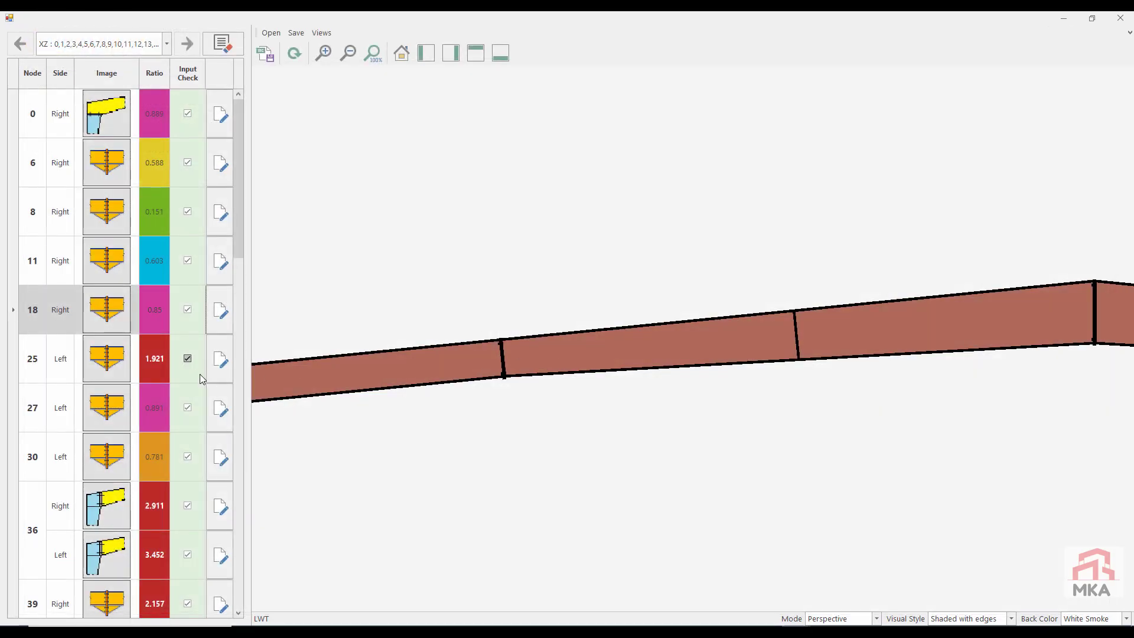
Step: Apply the xz-2-6R attributes to the node 25 splice, set its afb and awb welds to 7, and check its capacity results
left_click(220, 361)
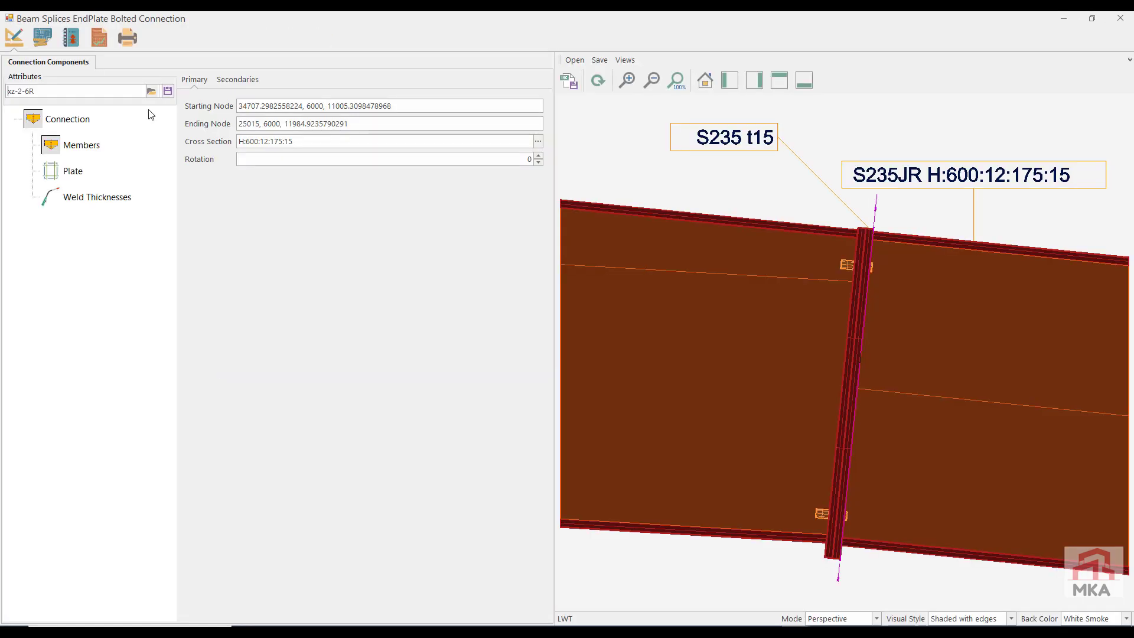
left_click(99, 37)
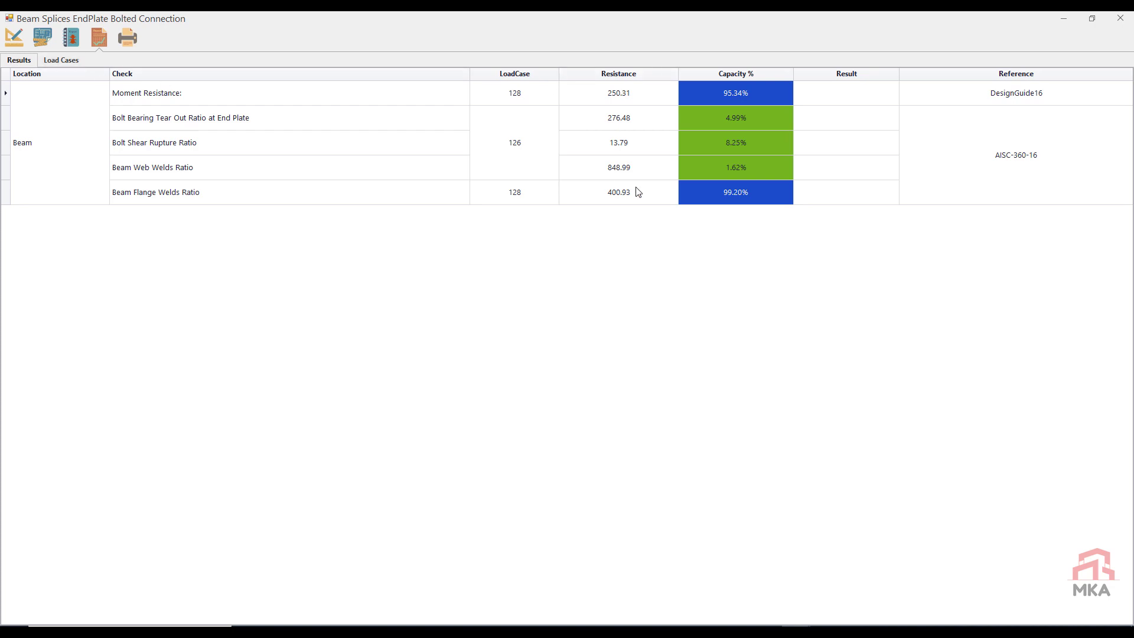
left_click(14, 37)
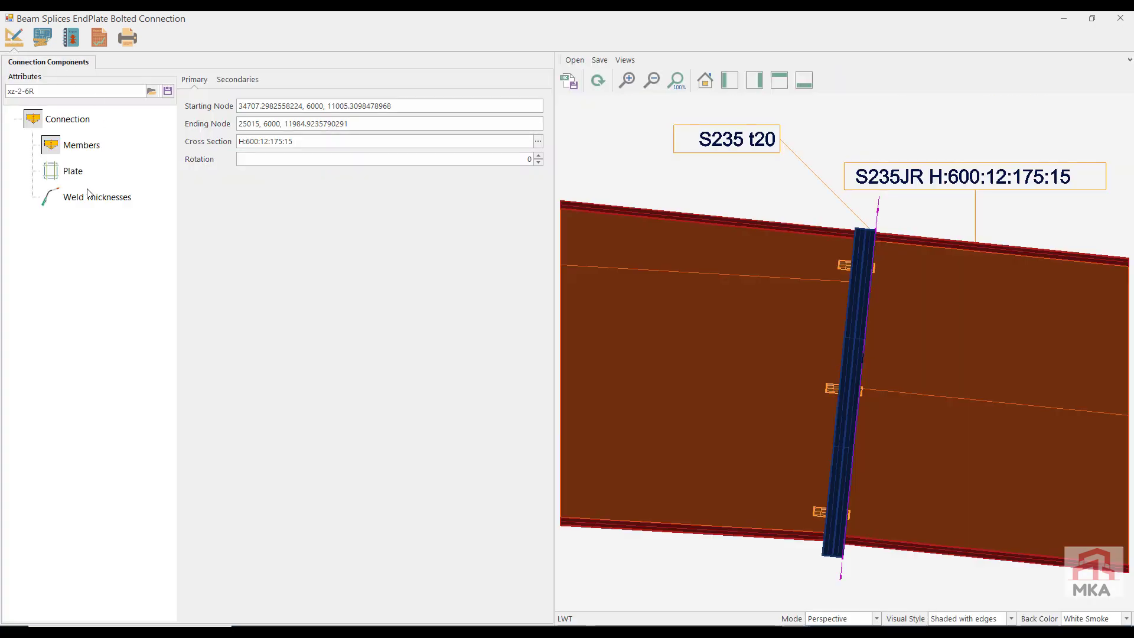
left_click(91, 196)
left_click(332, 110)
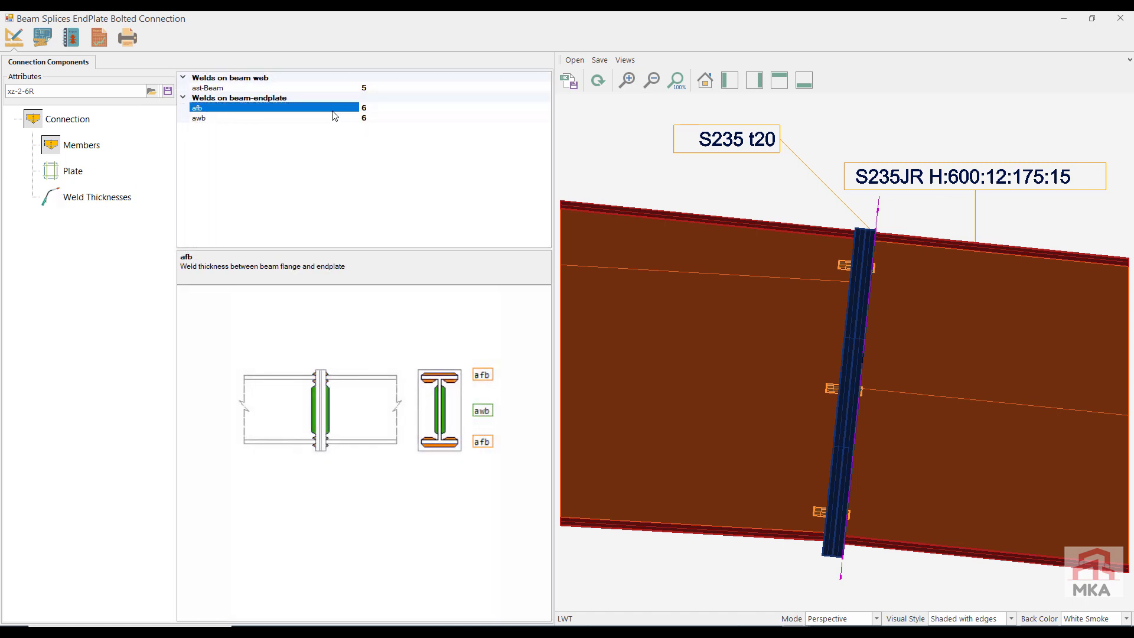
type("7")
left_click(331, 119)
type("7")
left_click(99, 37)
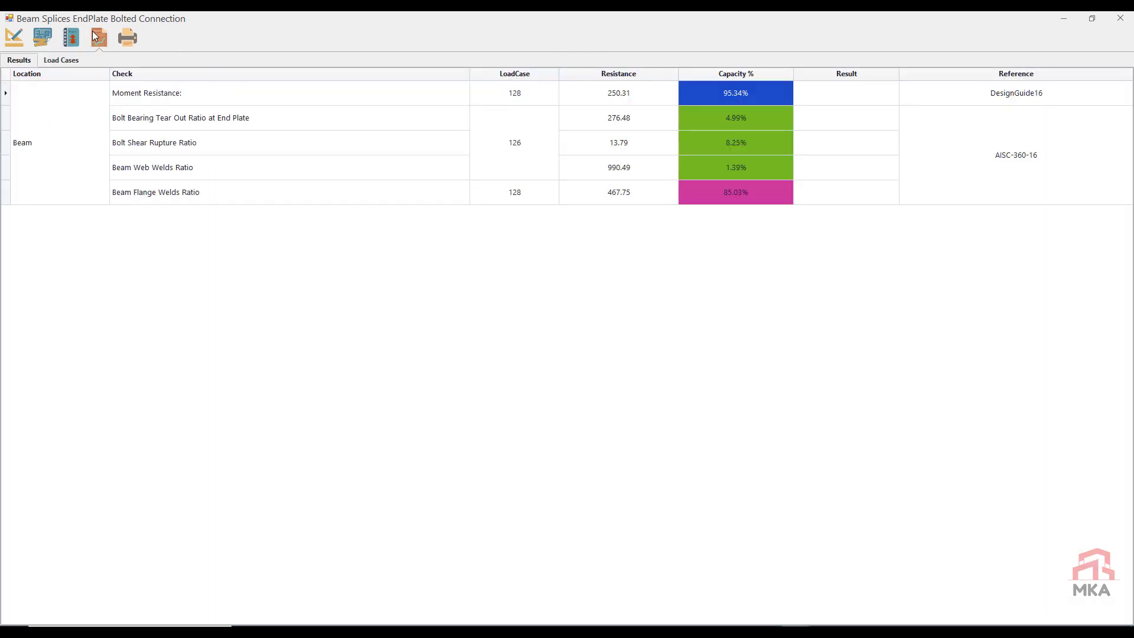
Step: Change the node 25 splice's bolt type to M20 and recheck its capacity results
left_click(14, 44)
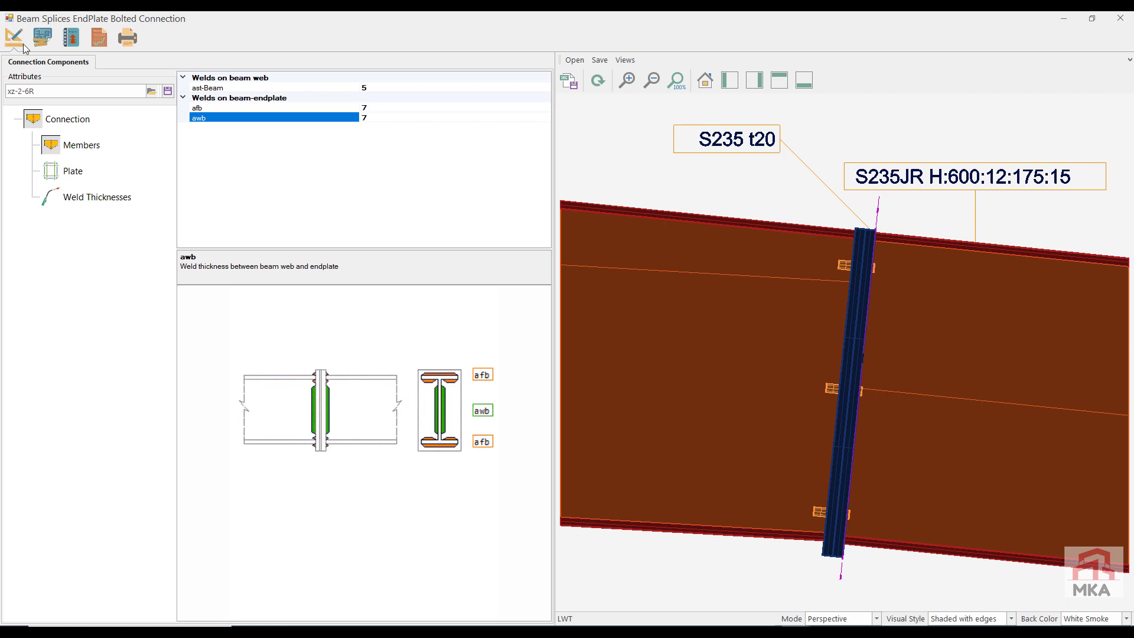
left_click(71, 171)
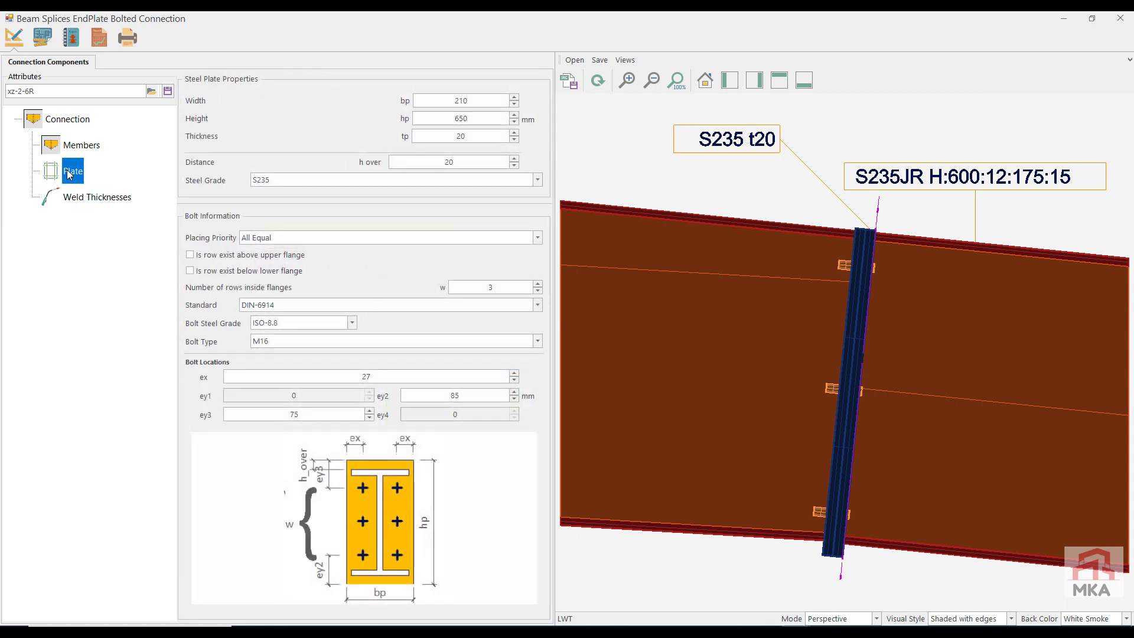
left_click(314, 341)
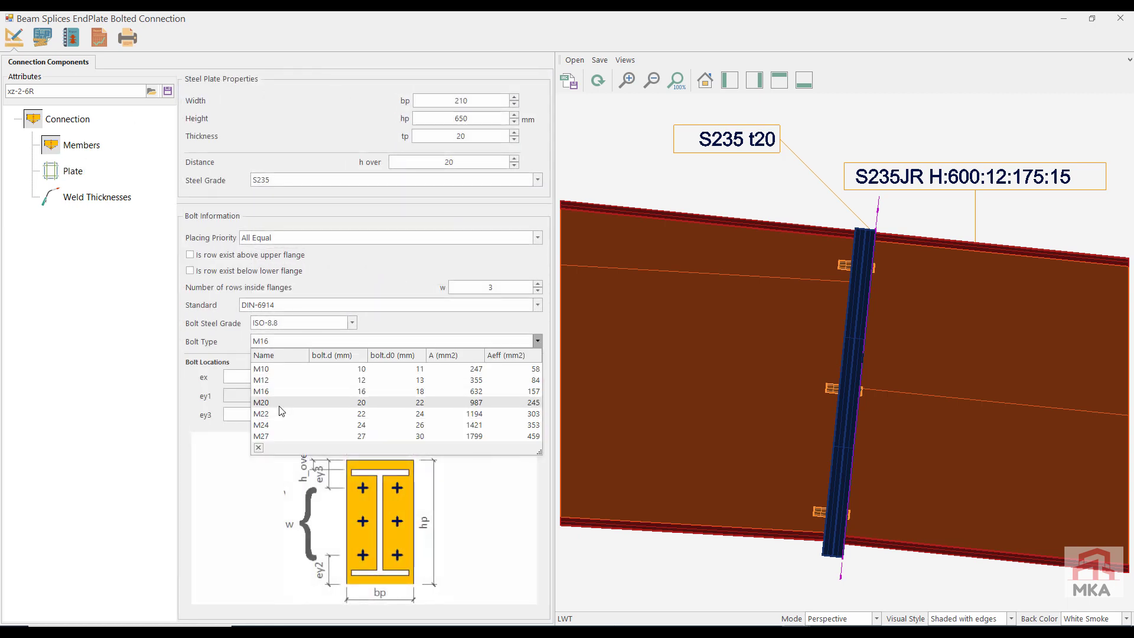
left_click(277, 414)
left_click(100, 41)
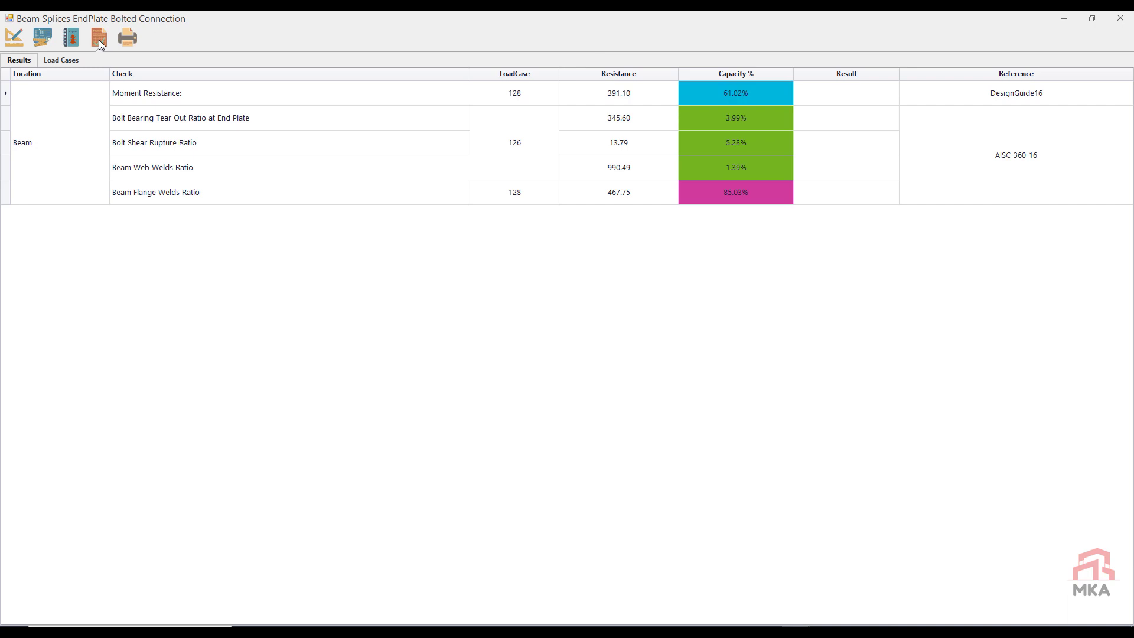
Step: Save the node 25 splice's settings as an attribute set and close the connection with the changes saved
left_click(13, 40)
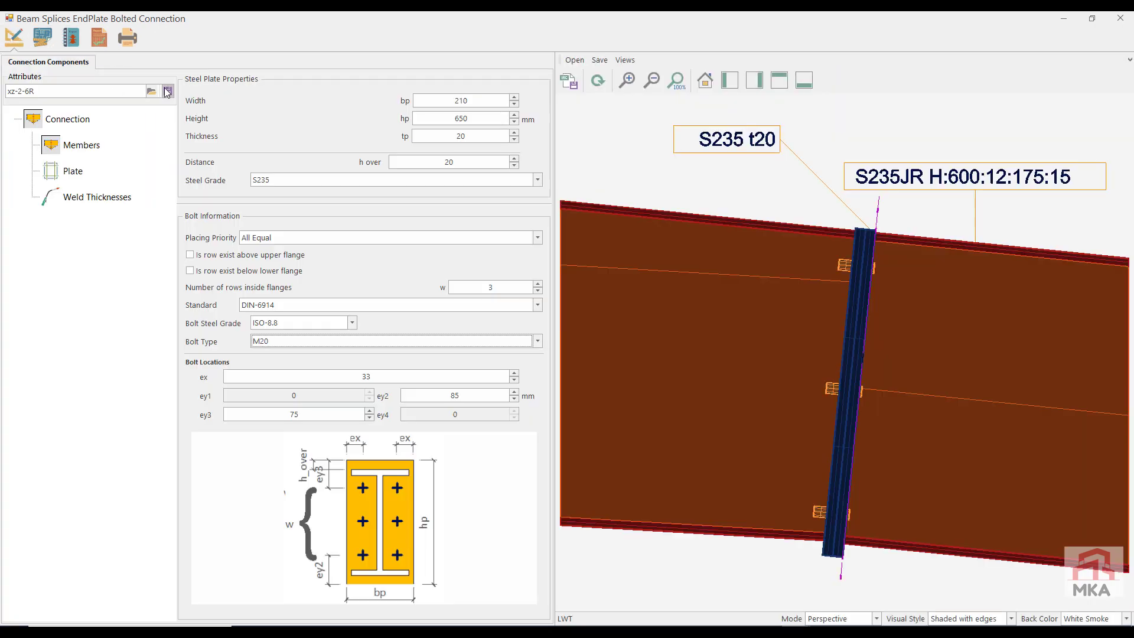
left_click(167, 91)
left_click(659, 367)
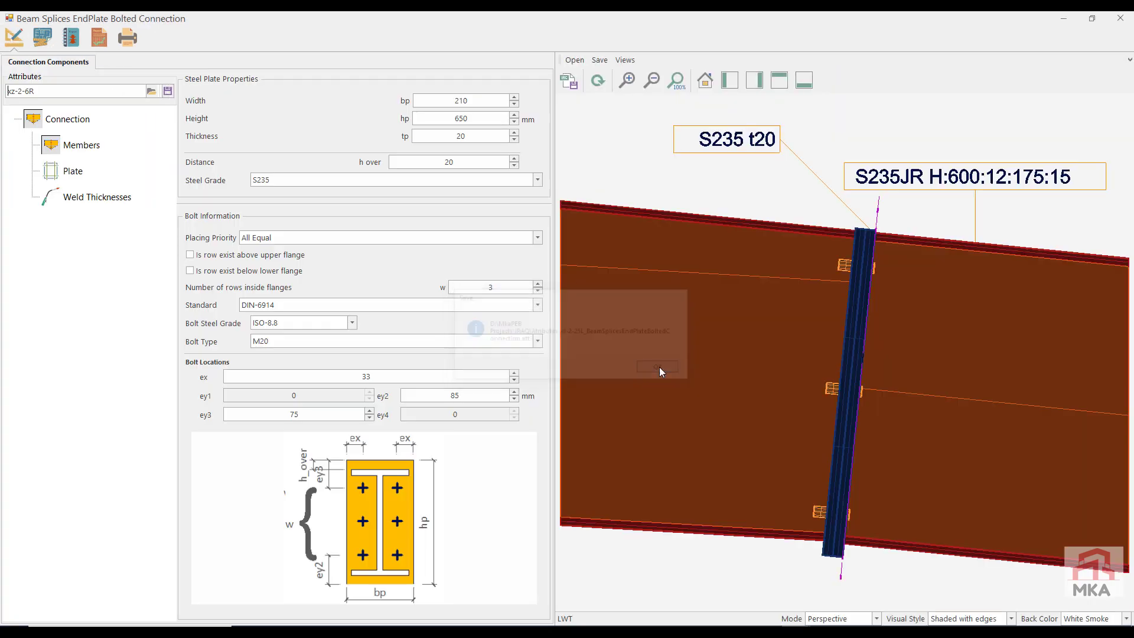
left_click(1120, 18)
left_click(568, 367)
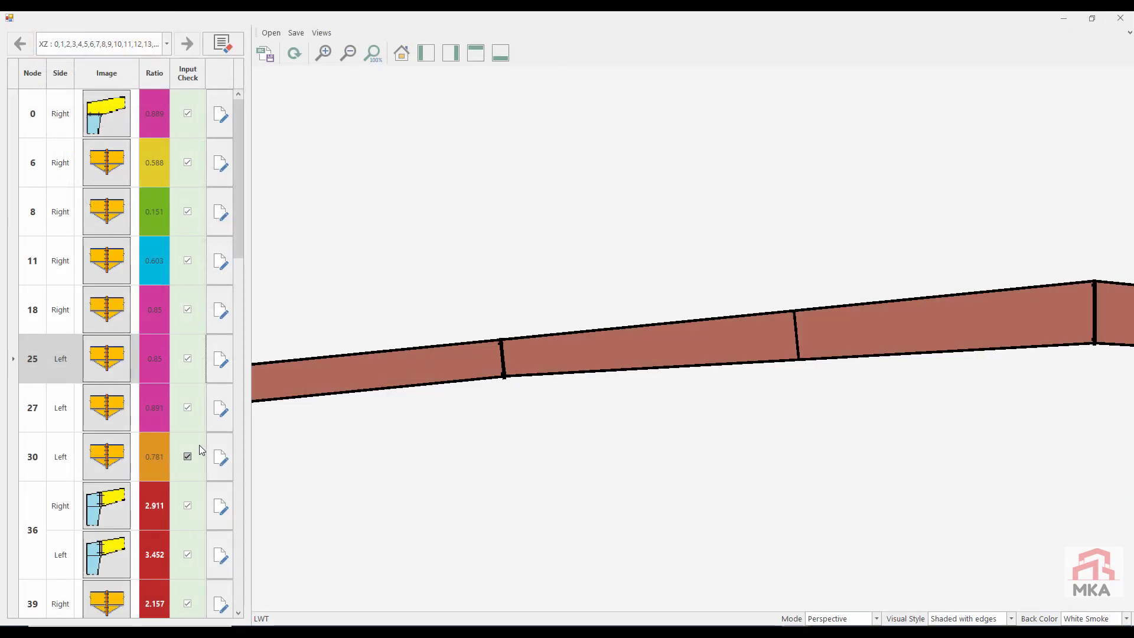
Step: Load the xz-2-25L attributes into the node 27 splice, check its capacity results, and save the changes on closing
left_click(222, 412)
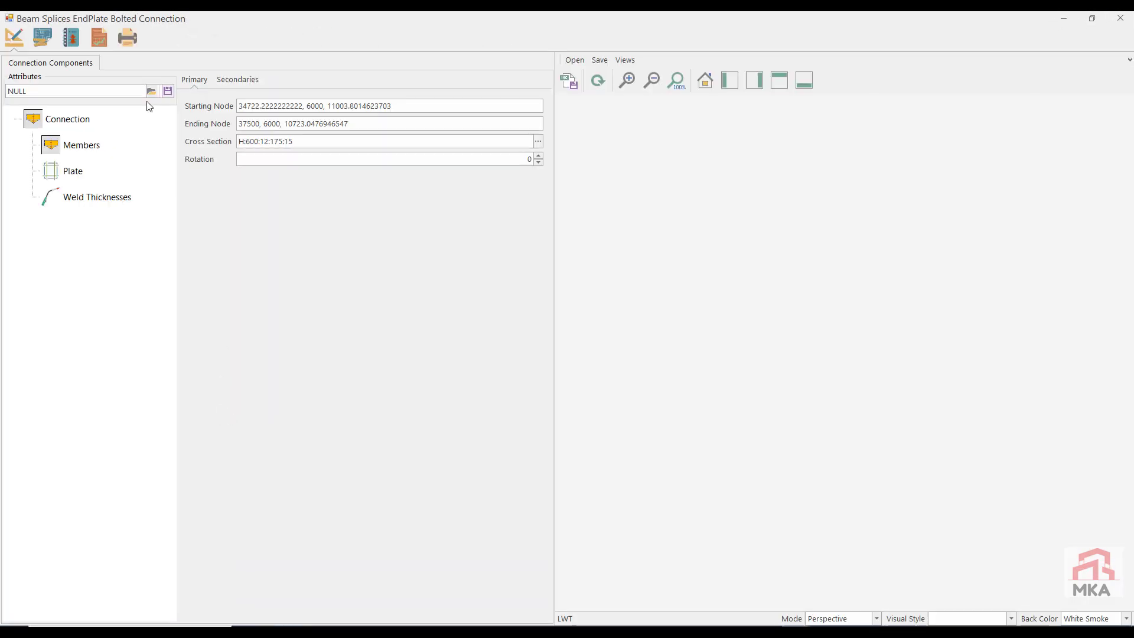
left_click(151, 90)
double_click(195, 124)
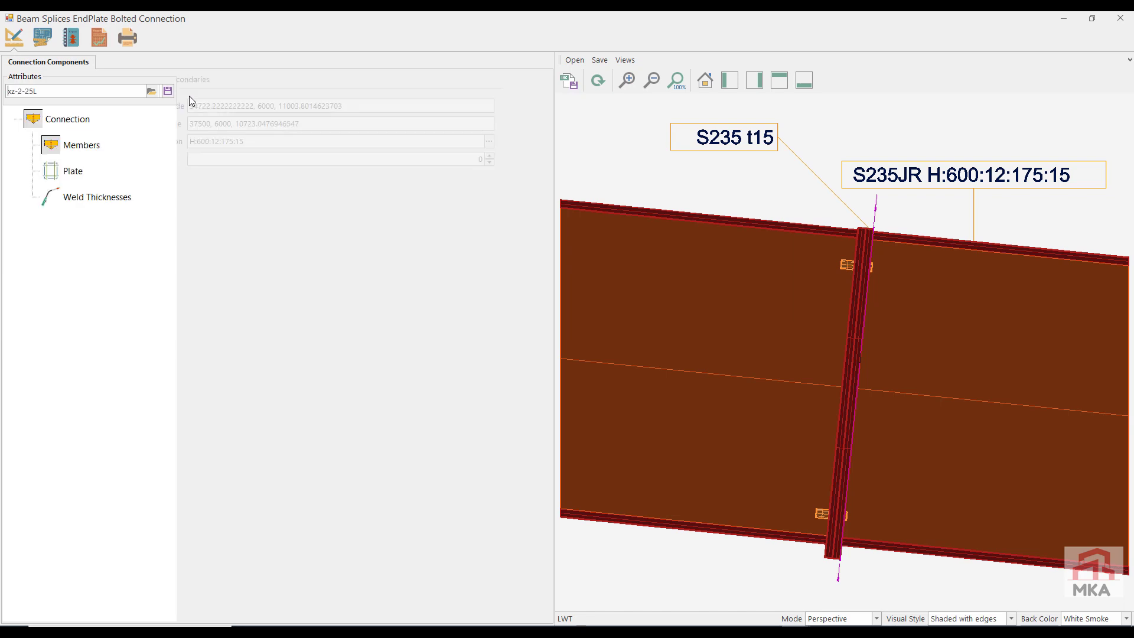
left_click(98, 37)
left_click(21, 60)
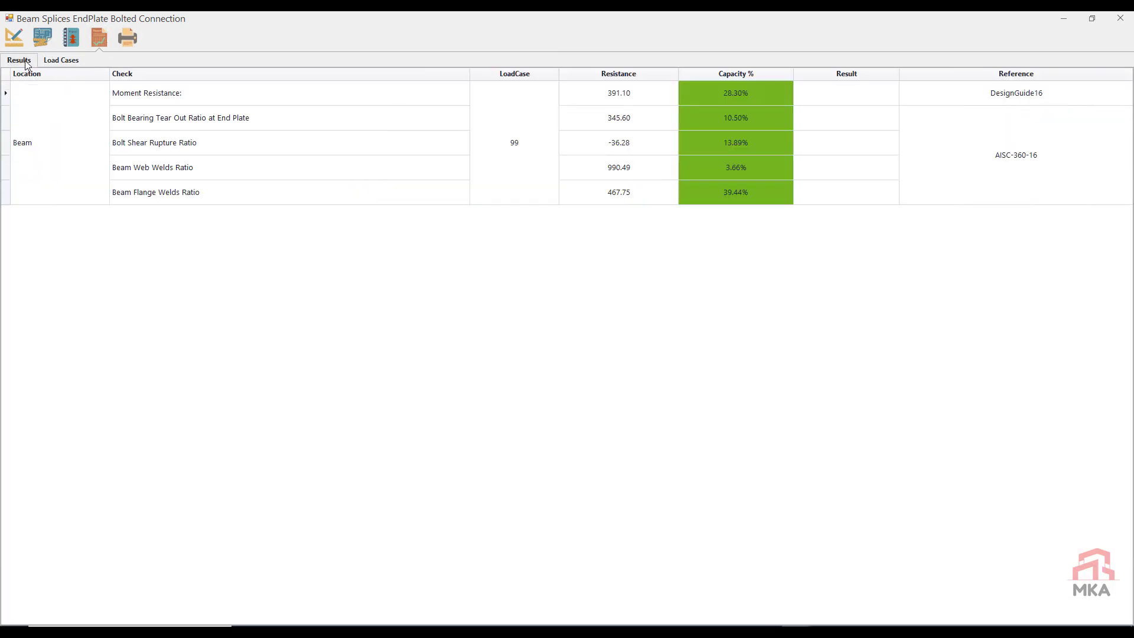
left_click(1120, 18)
left_click(567, 364)
Step: Apply the xz-2-25L attributes to the node 30 splice, check its capacity results, and close it
left_click(221, 457)
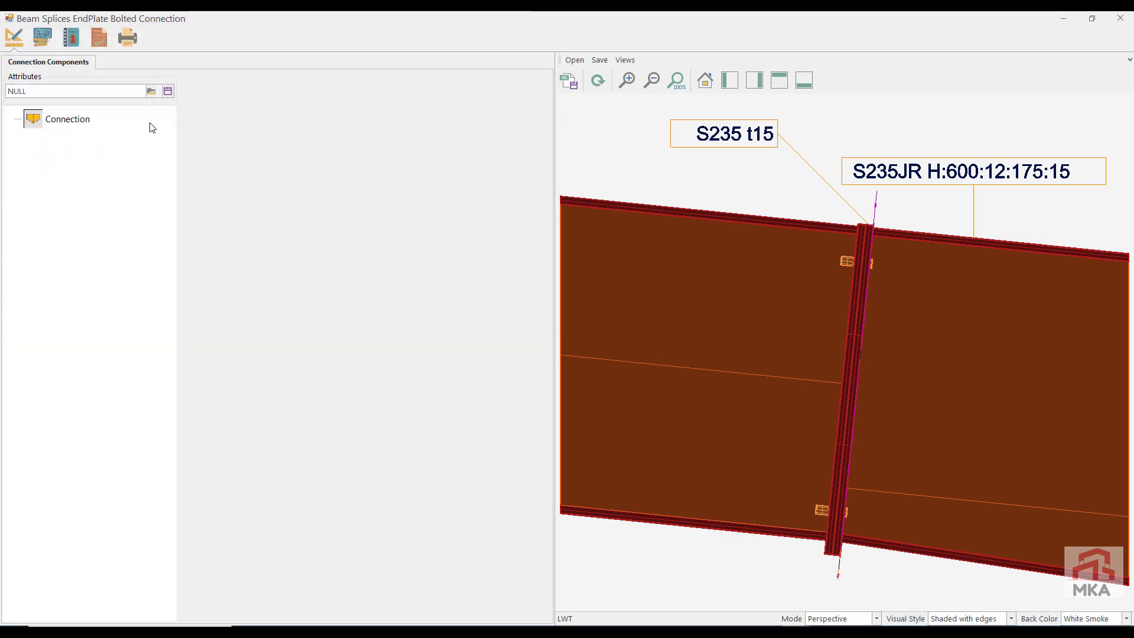
left_click(98, 38)
left_click(21, 61)
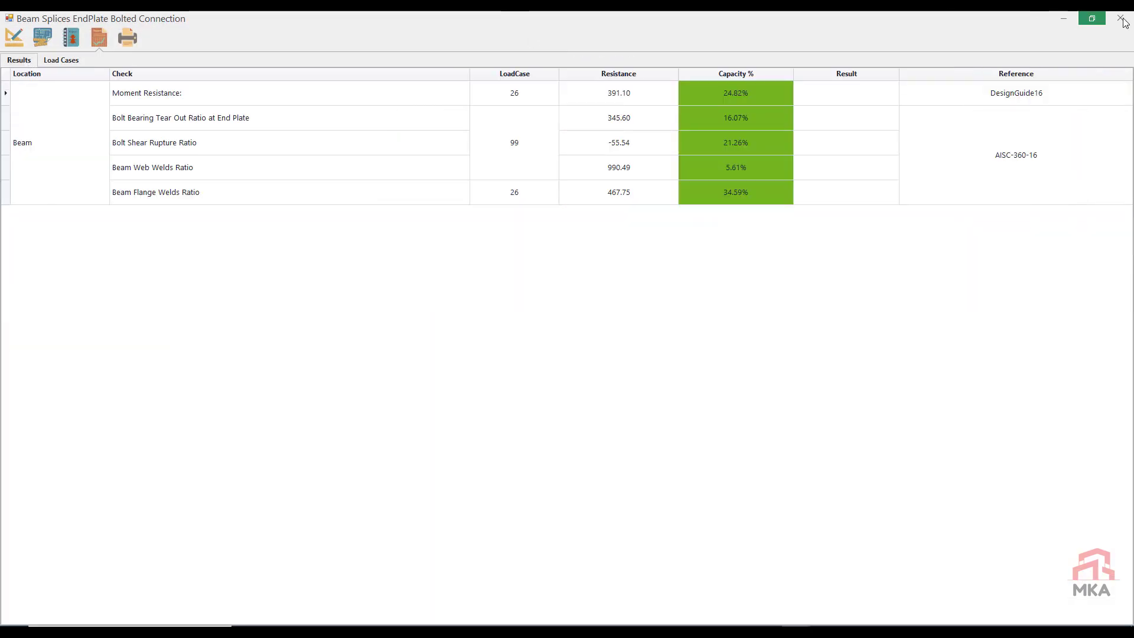
left_click(1120, 18)
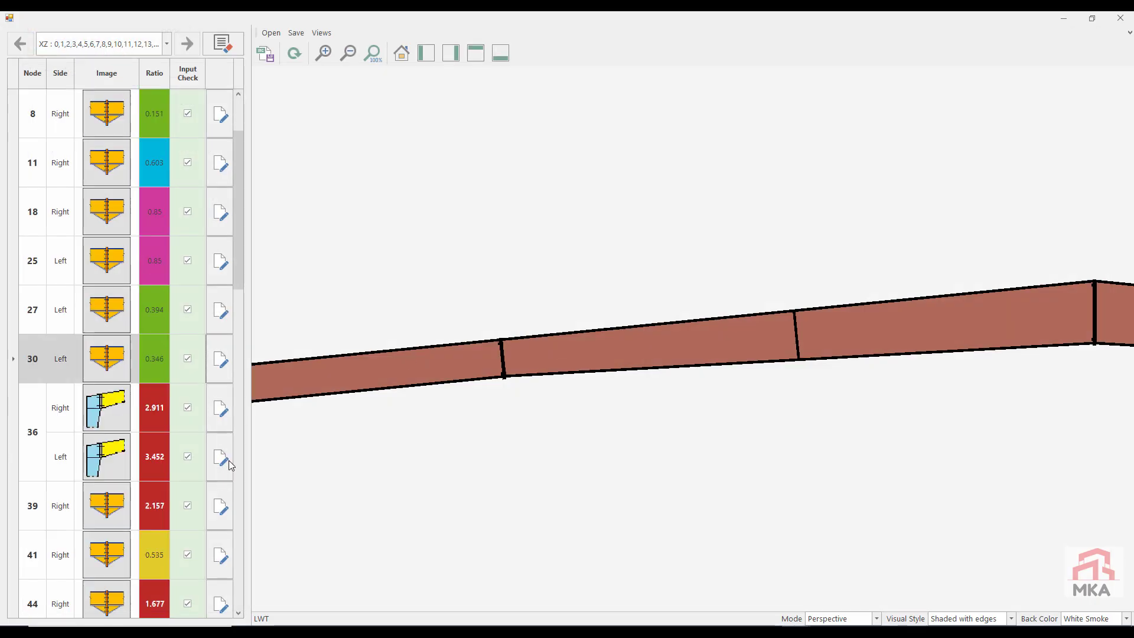
Step: Open the Right-side beam-column end-plate connection at node 36 and check its capacity results
left_click(220, 407)
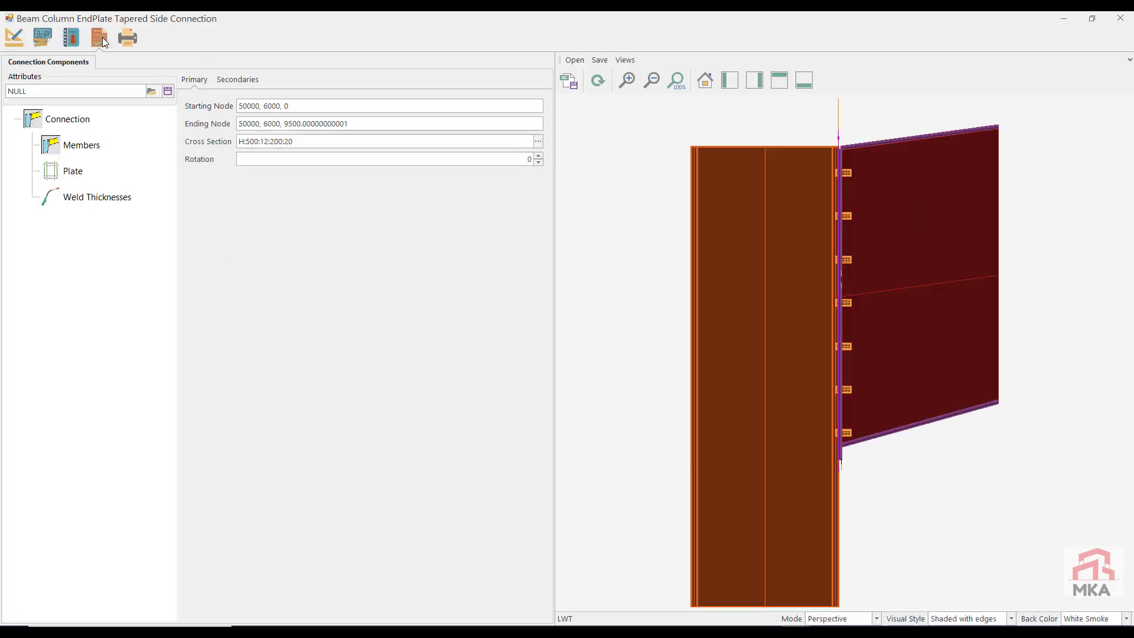
left_click(100, 37)
left_click(21, 61)
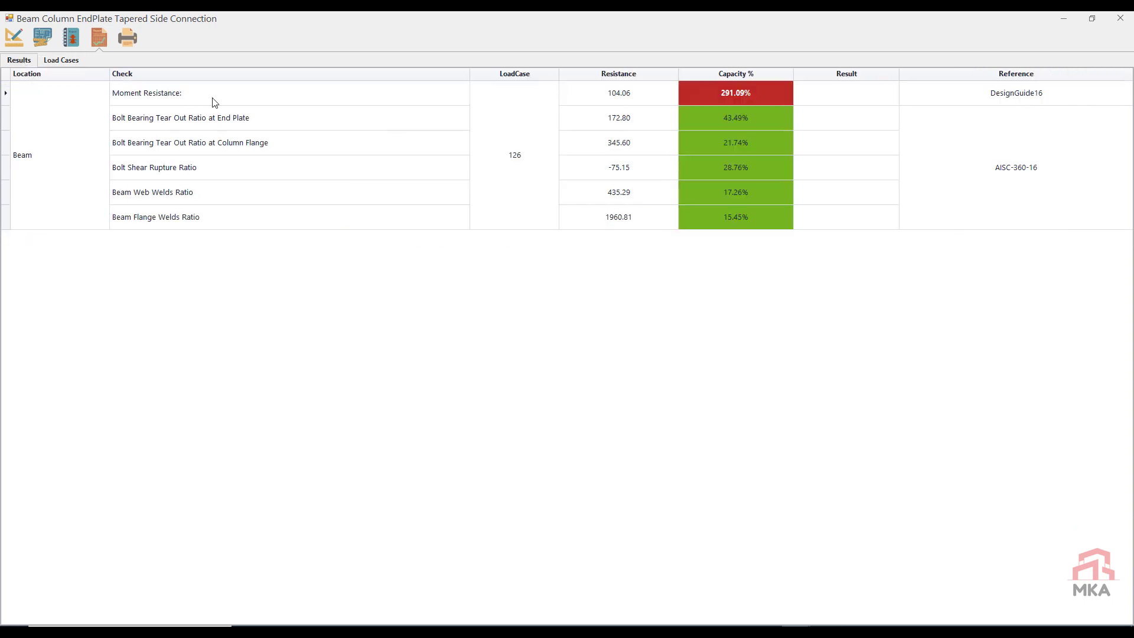
Step: Set the node 36 connection's end plate width to 225 mm and recheck its capacity results
left_click(15, 37)
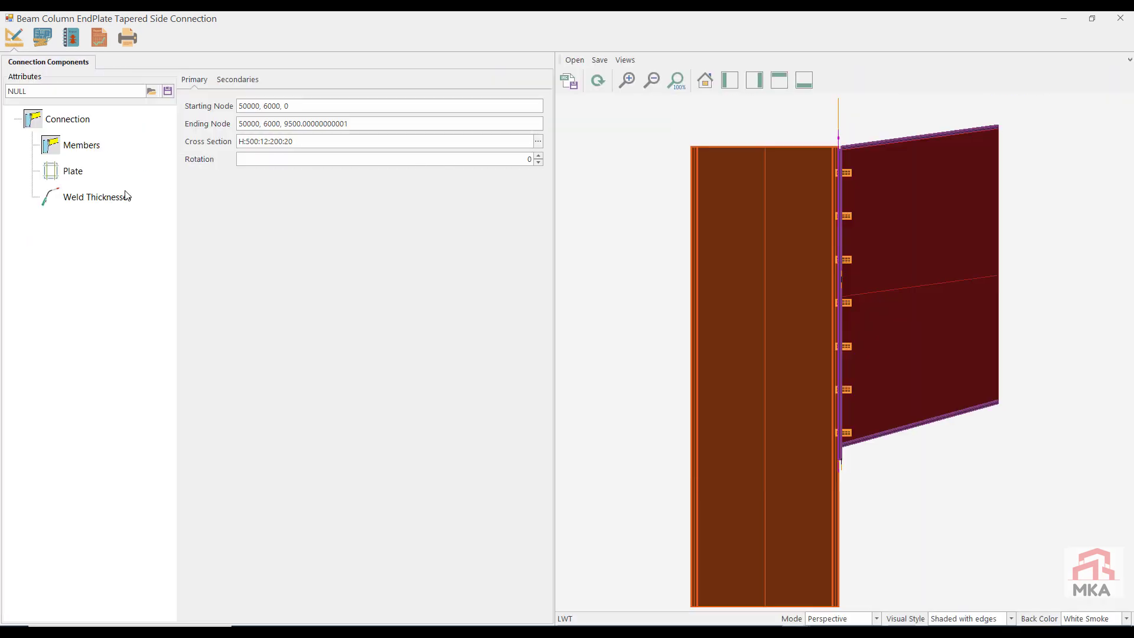
left_click(71, 171)
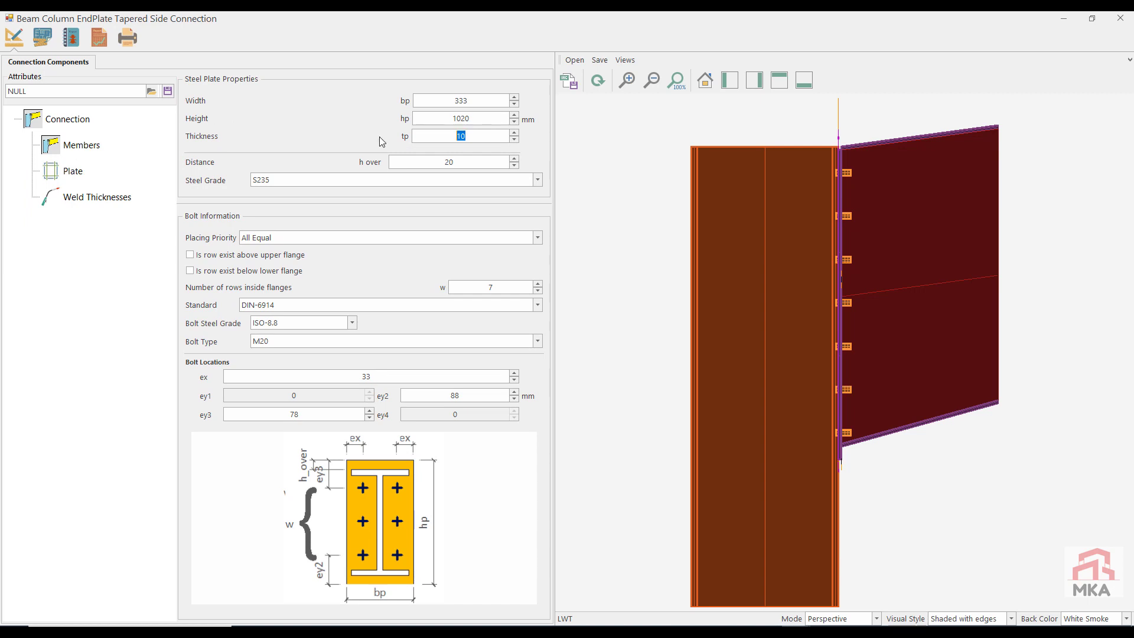
double_click(480, 101)
type("225")
left_click(104, 42)
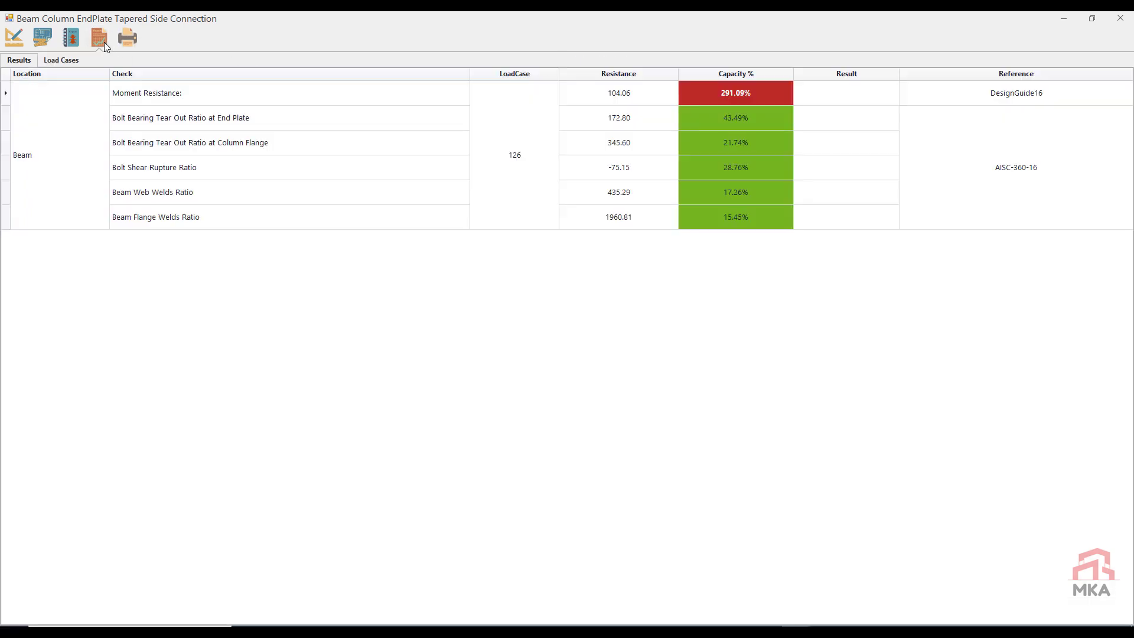
Step: Set the number of bolt rows inside the flanges to 5, refresh the model, and recheck the capacity results
left_click(15, 46)
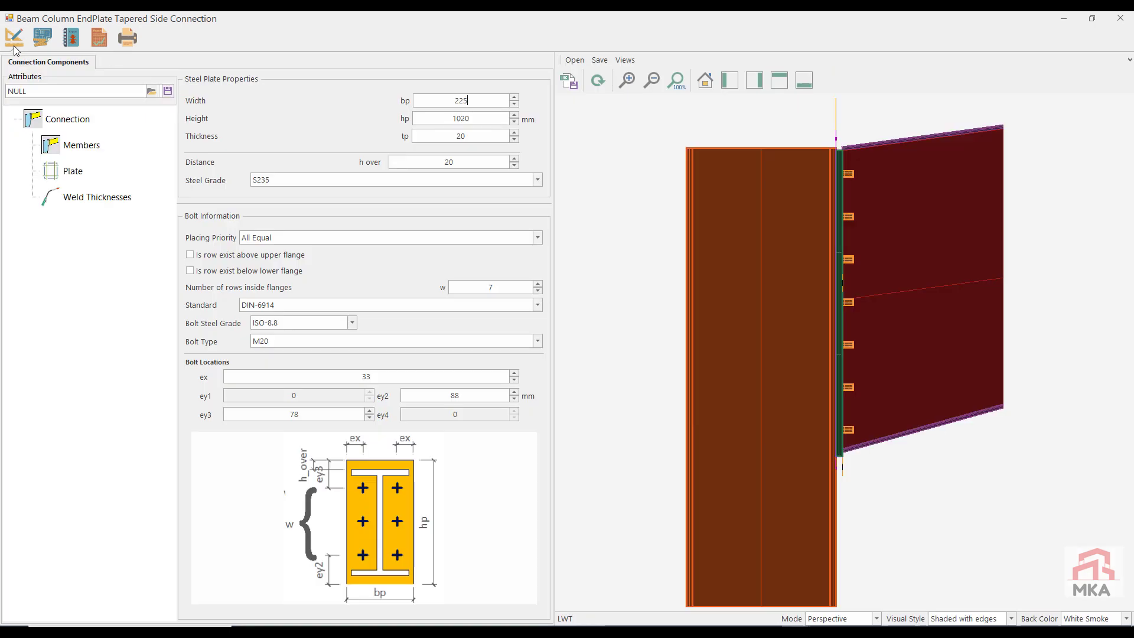
left_click(539, 290)
left_click(538, 291)
left_click(595, 82)
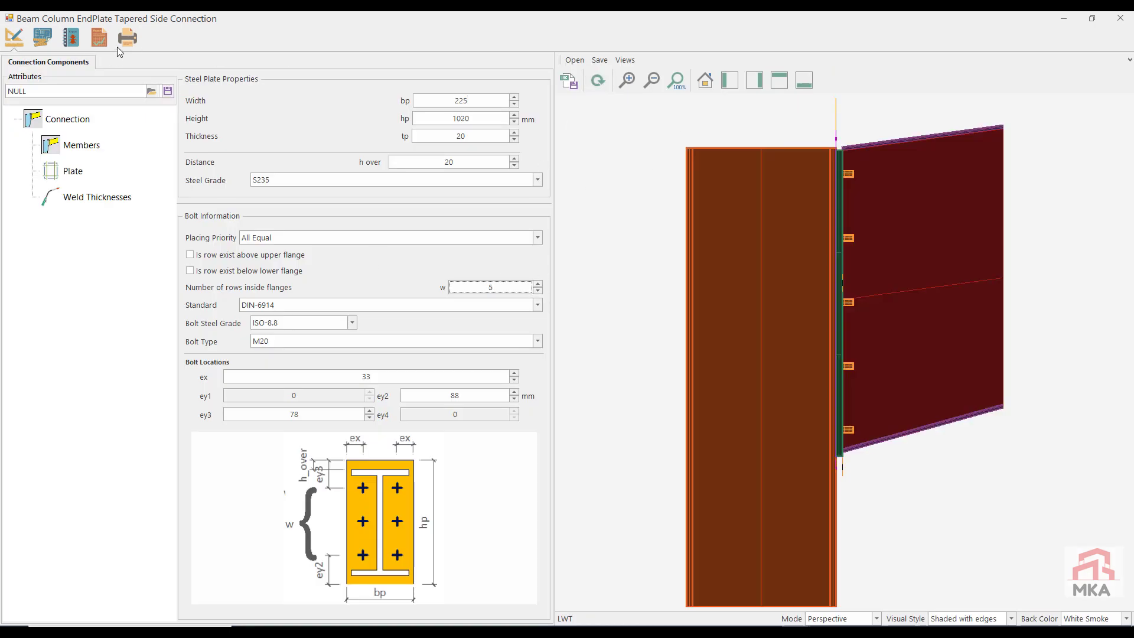
left_click(99, 41)
Step: Inspect the node 36 connection's plate and bolts in 3D and review its edge distance, bolt spacing and weld size criteria
left_click(4, 46)
middle_click_drag(716, 340, 719, 336)
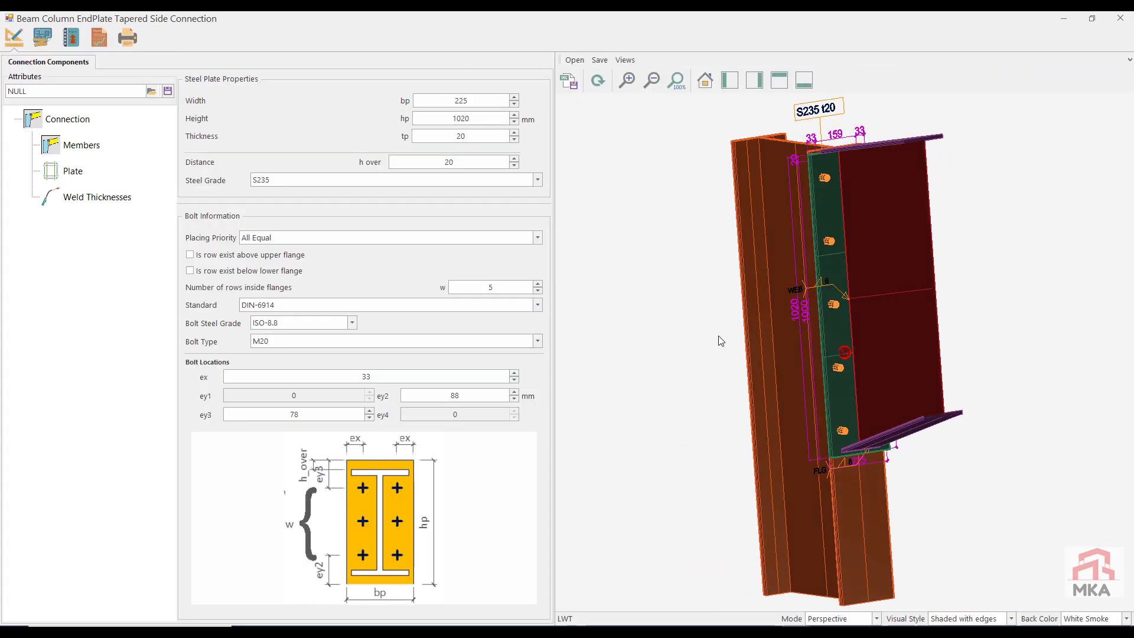
left_click(72, 39)
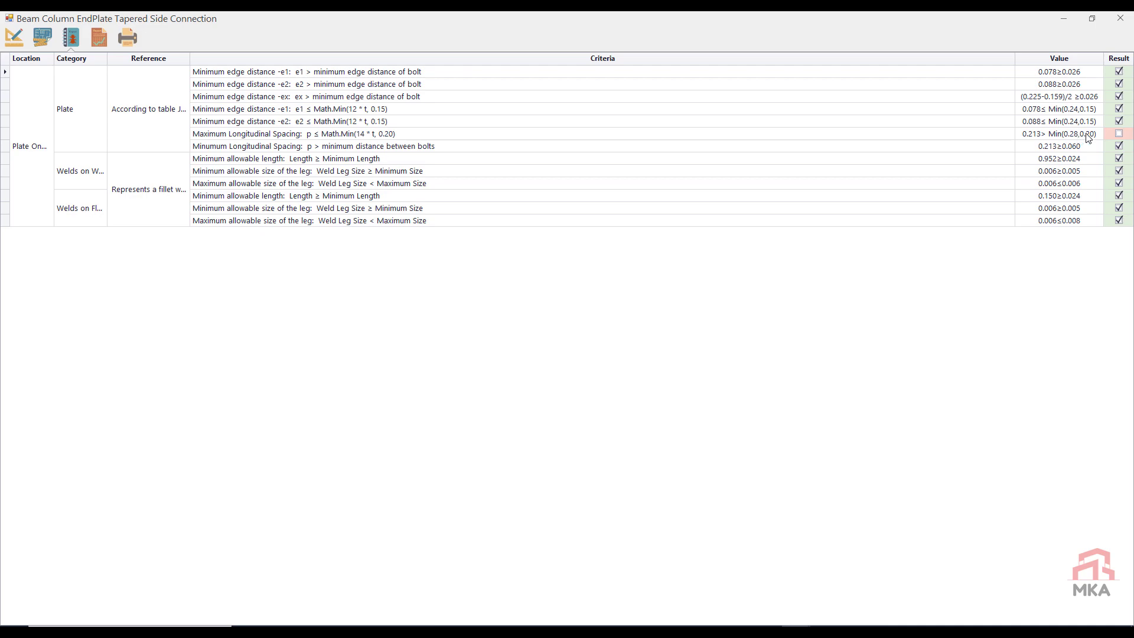
Step: Set the node 36 Right connection's number of bolt rows inside the flanges to 6 and recheck its capacity results
left_click(14, 37)
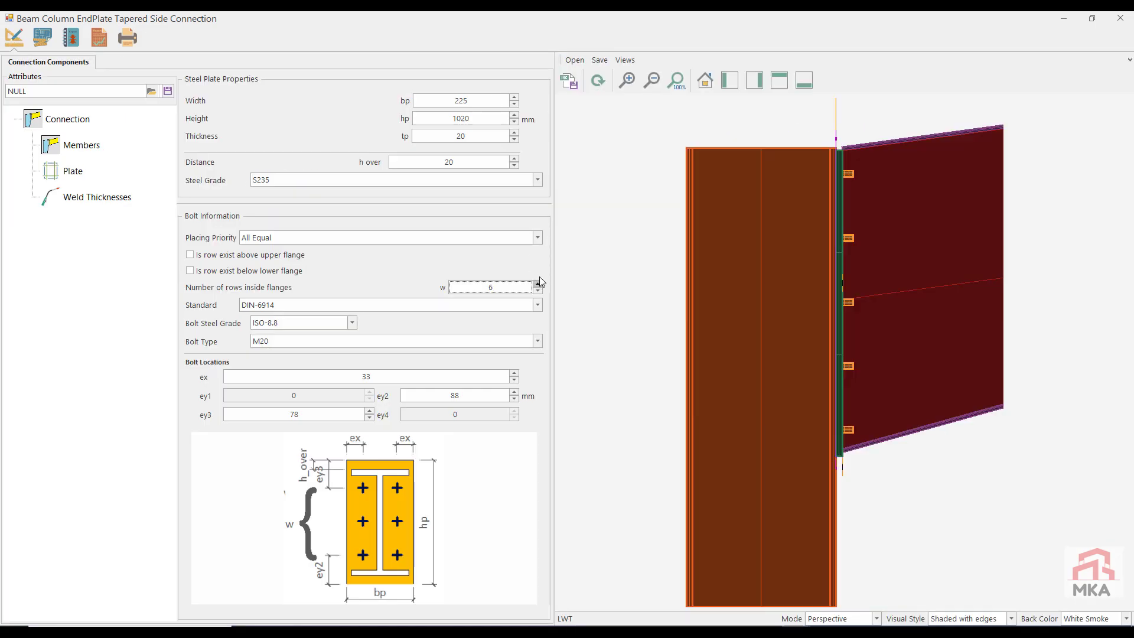
left_click(99, 37)
left_click(18, 38)
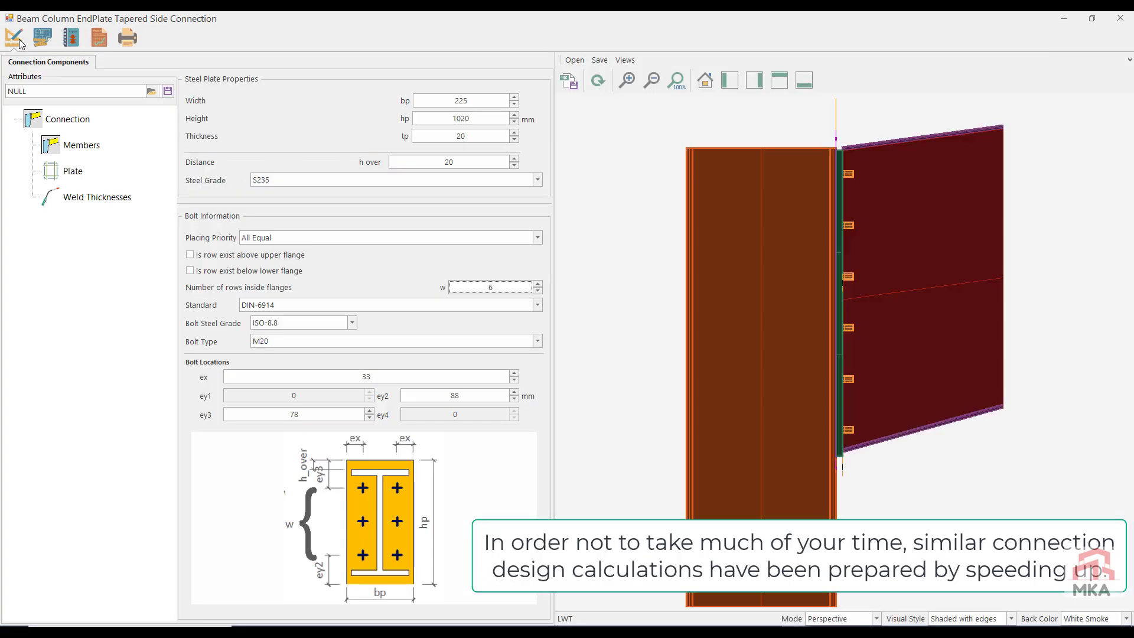
Step: Save the node 36 Right connection's attributes to a file, and close the connection with its changes saved
left_click(170, 93)
left_click(660, 369)
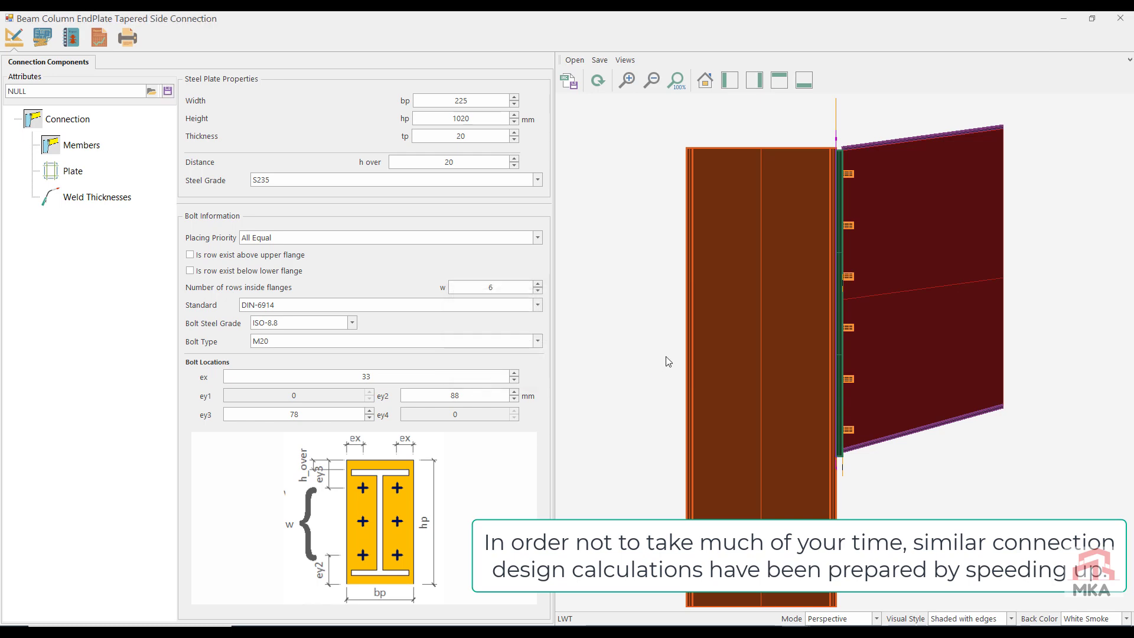
left_click(1120, 18)
left_click(568, 366)
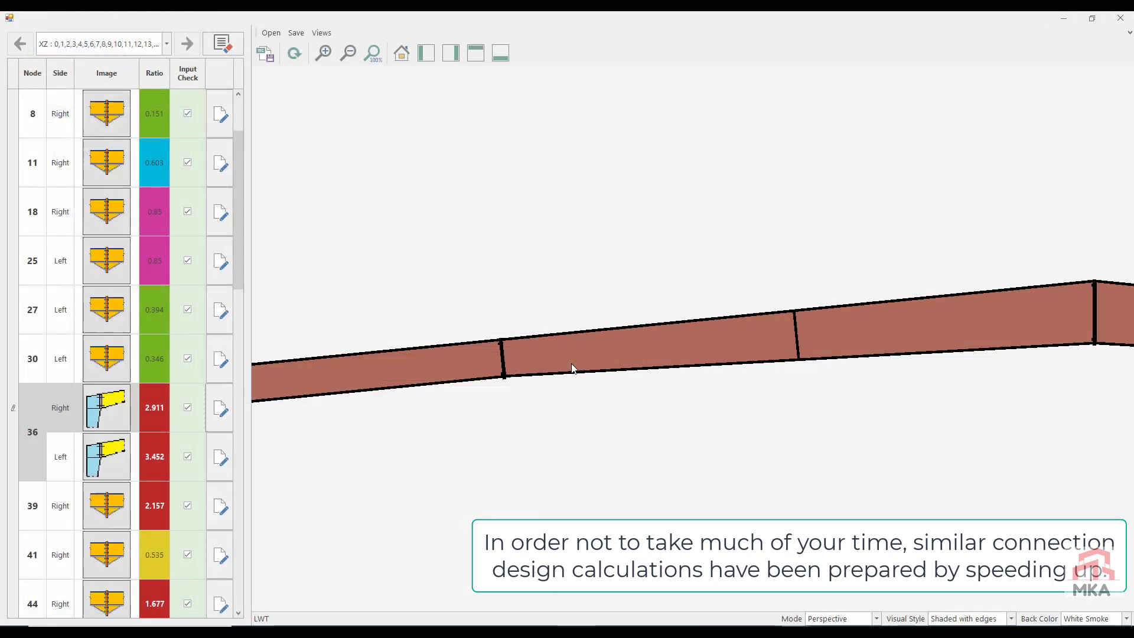
Step: Apply the saved xz-2-36R attributes to the Left connection at node 36, check its capacity results, and close it with changes saved
left_click(223, 460)
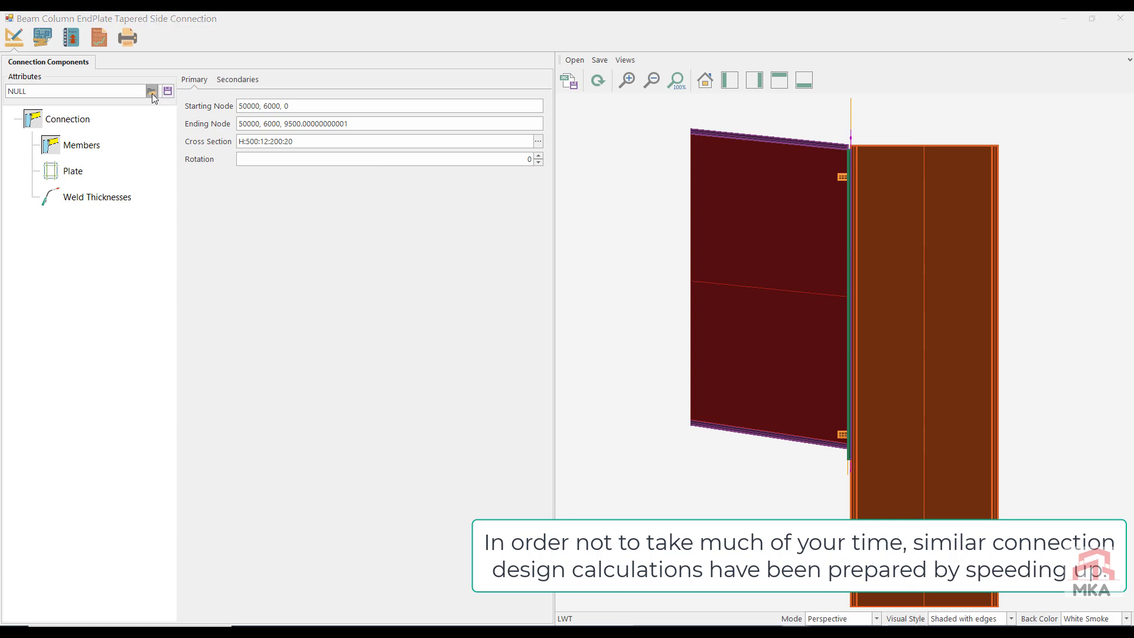
left_click(151, 93)
double_click(154, 137)
left_click(103, 39)
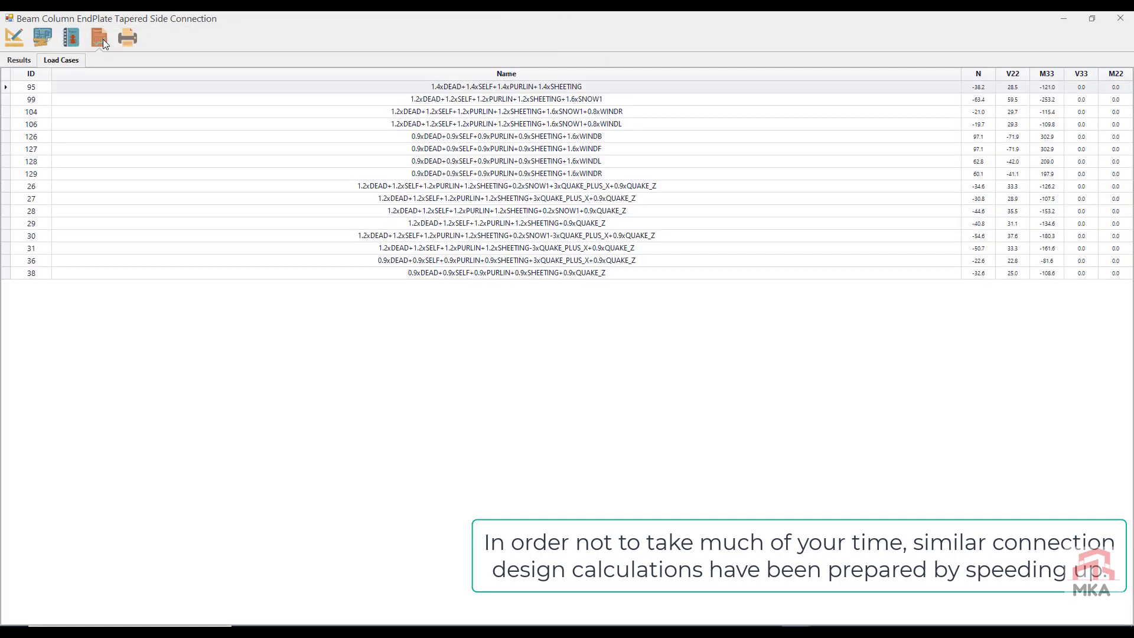
left_click(19, 59)
left_click(1120, 17)
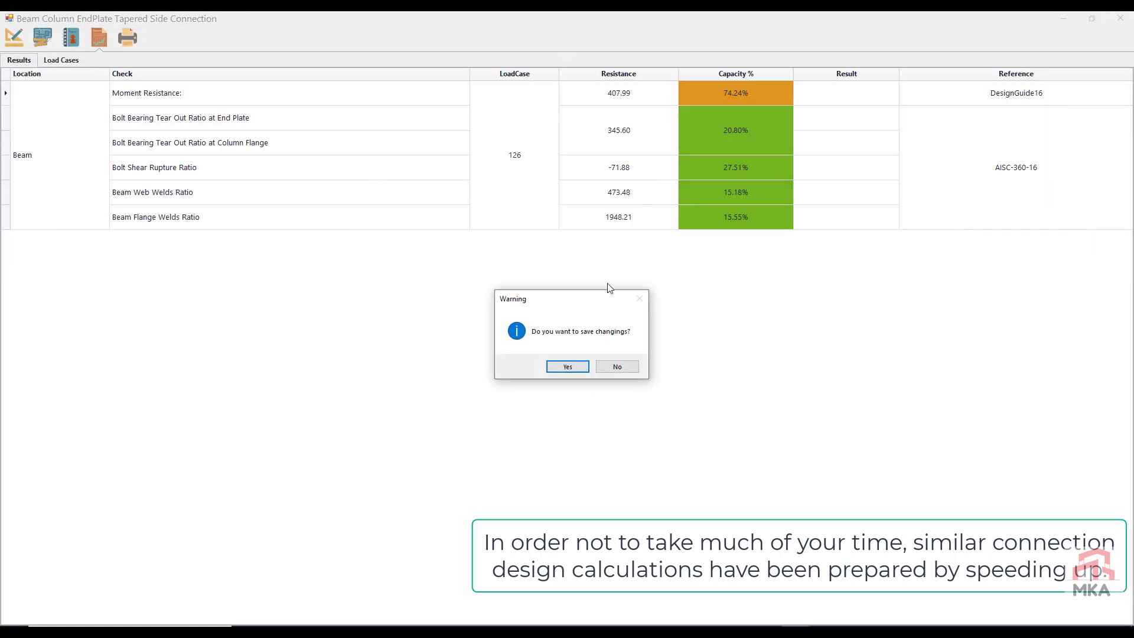
left_click(567, 366)
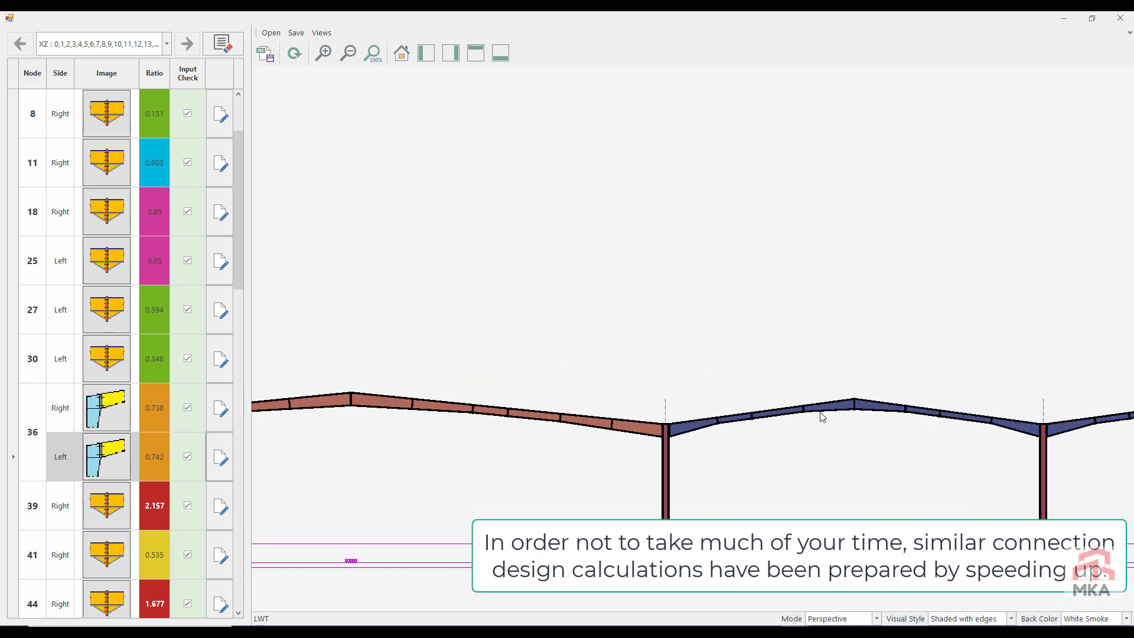
Step: Give the Right splice at node 39 a 20 mm plate, M20 bolts and 3 rows inside the flanges, then check its capacity
left_click(219, 509)
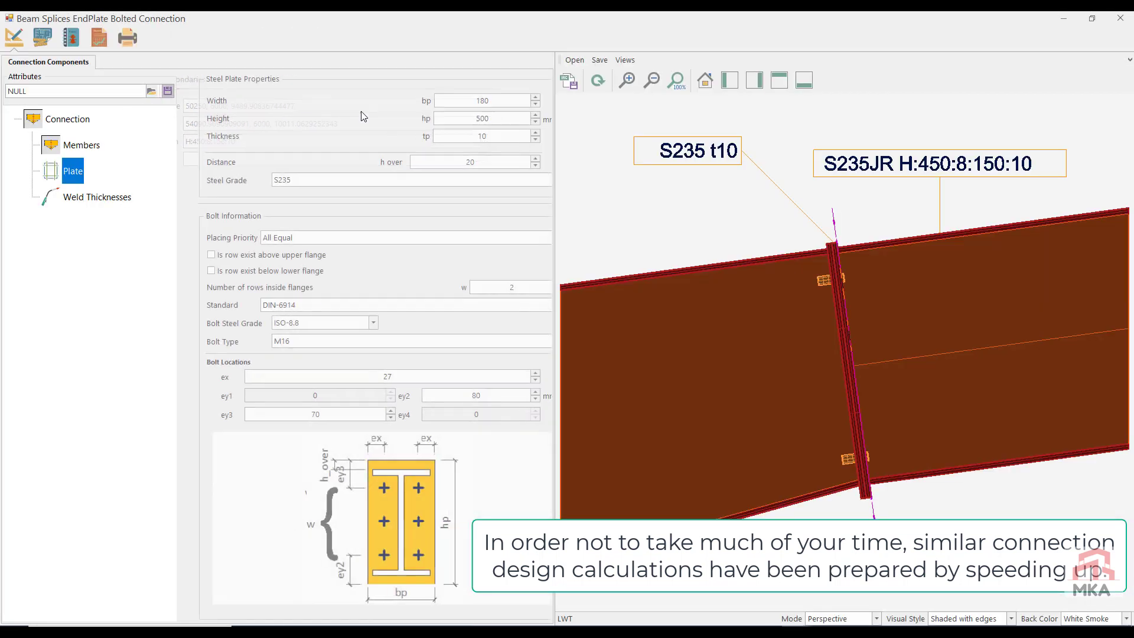
double_click(460, 135)
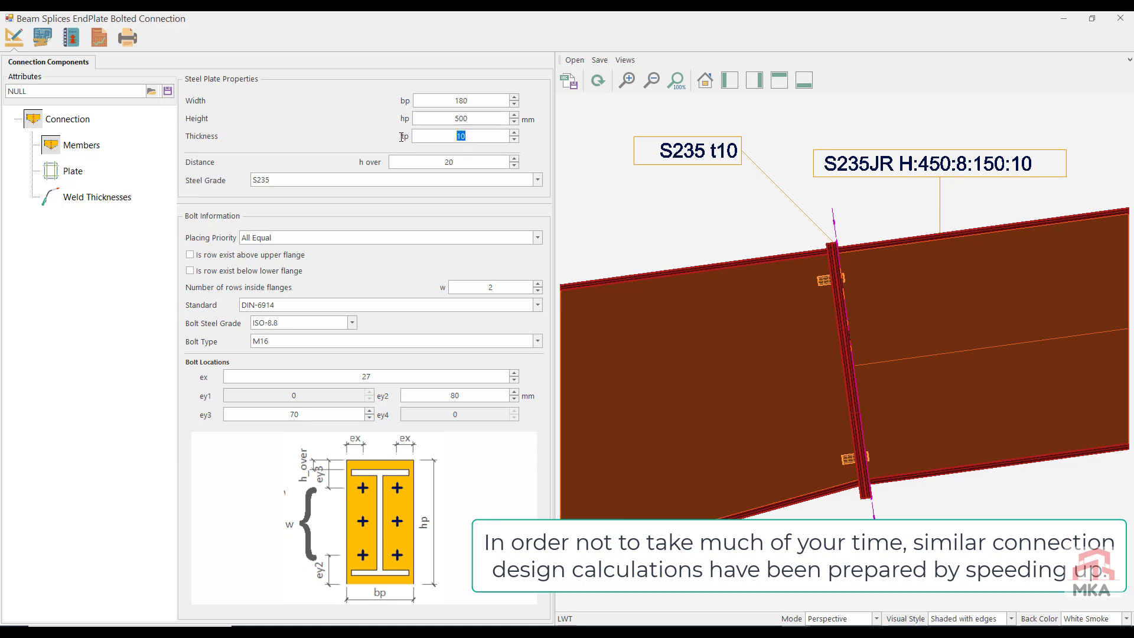
left_click(281, 341)
left_click(277, 397)
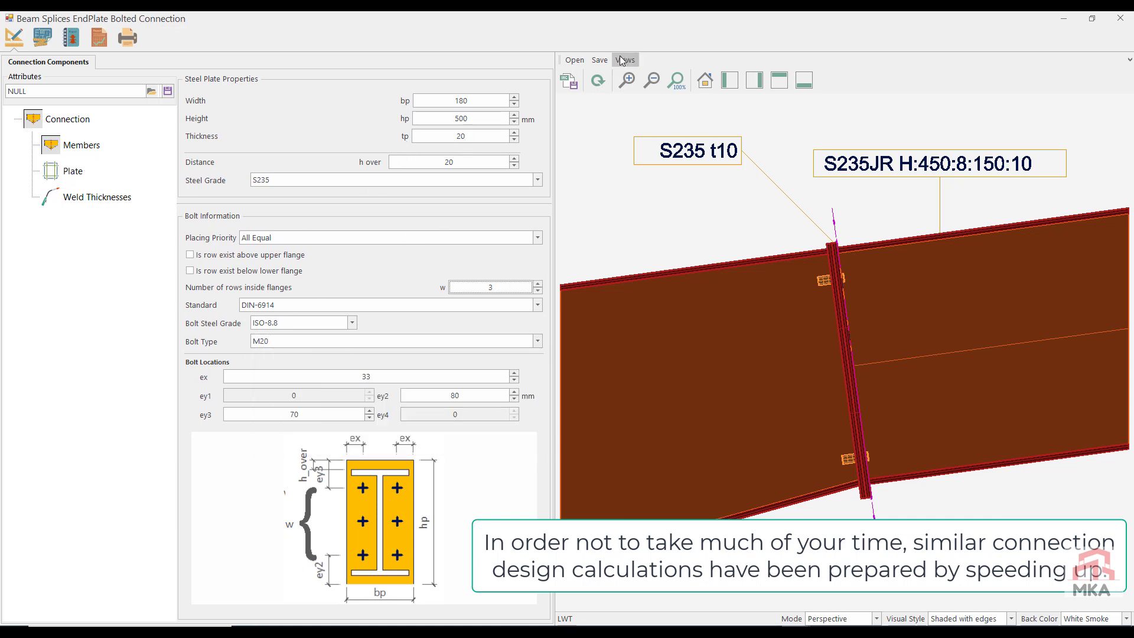
left_click(597, 82)
left_click(100, 39)
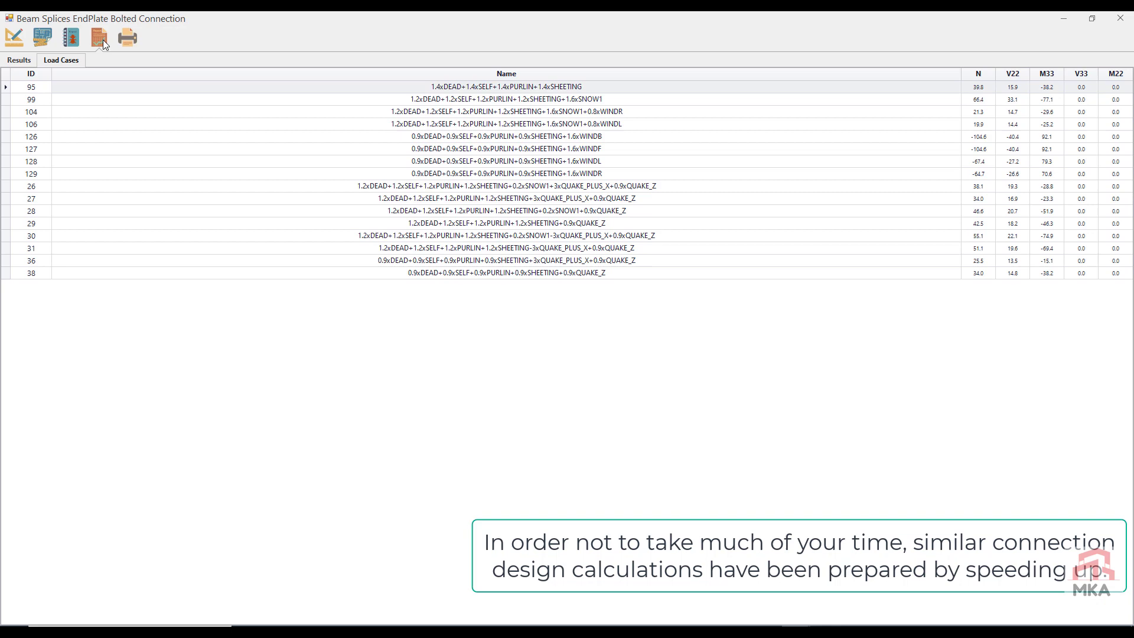
left_click(19, 60)
Step: Save the node 39 splice's attributes to a file, and close the connection with its changes saved
left_click(13, 37)
left_click(167, 91)
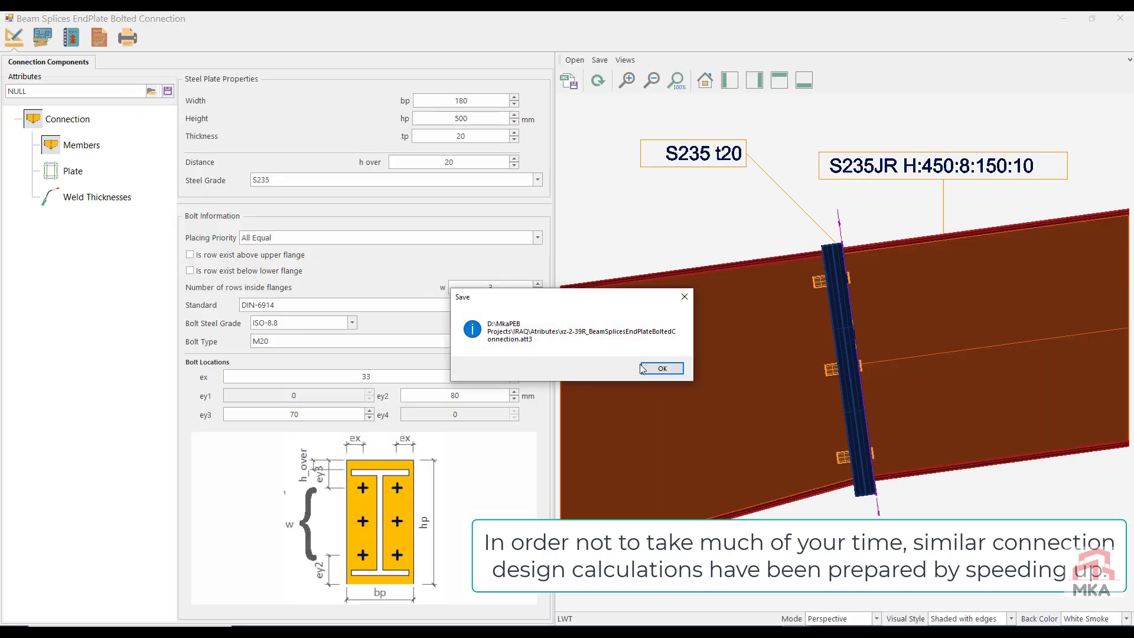
left_click(642, 363)
left_click(1126, 20)
left_click(558, 365)
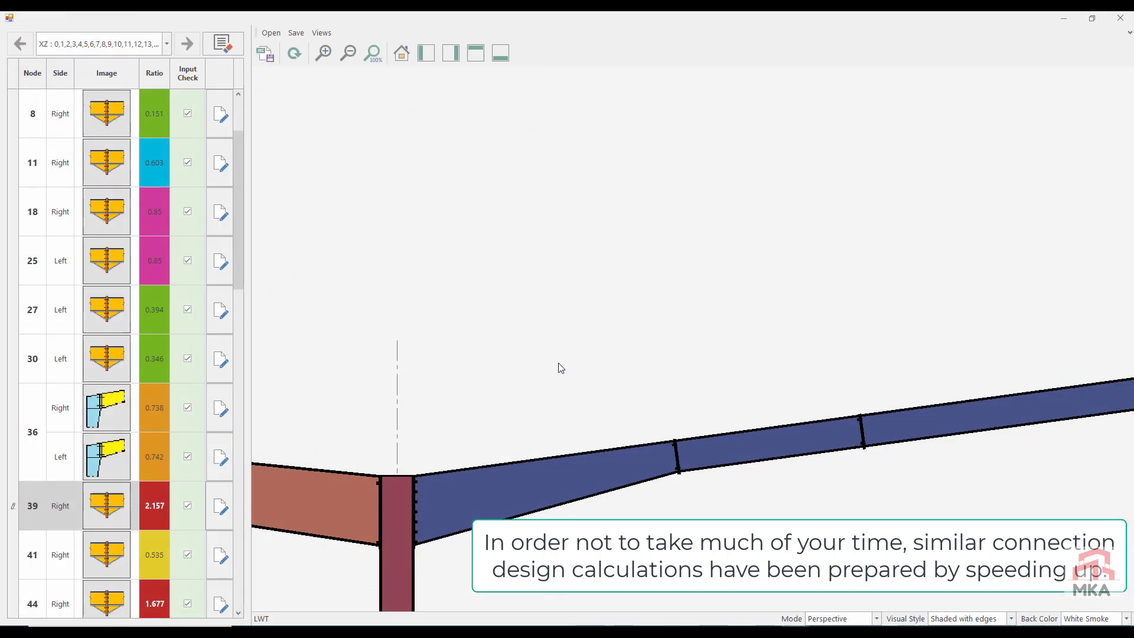
Step: Apply the saved xz-2-39R attributes to the Right splice at node 41, check its capacity results, and close it with changes saved
left_click(217, 561)
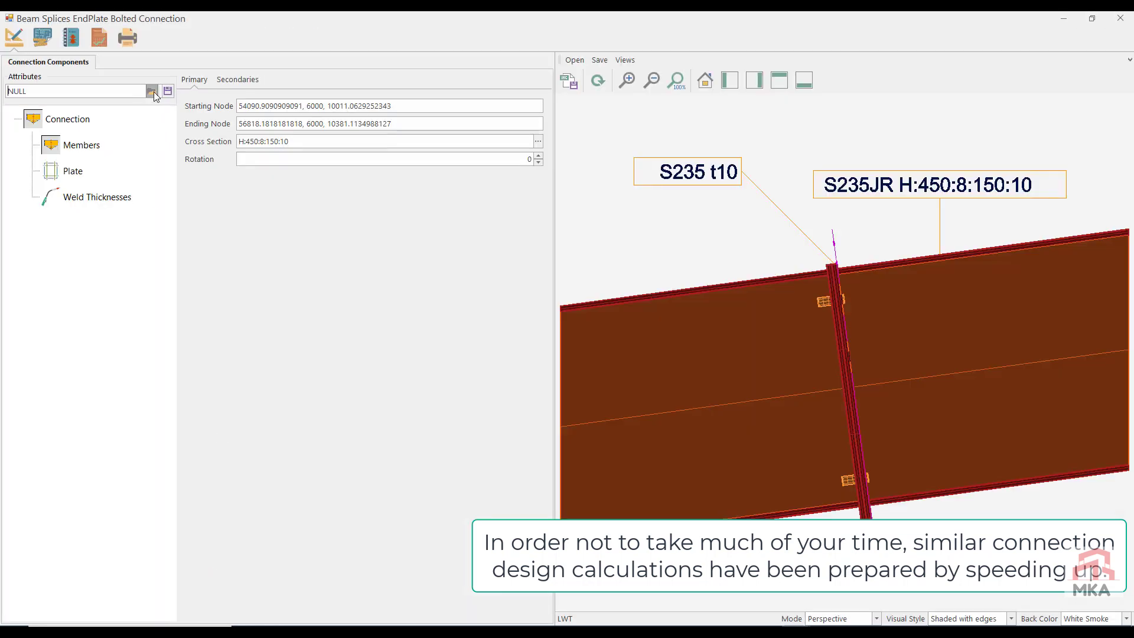
left_click(151, 91)
double_click(152, 147)
left_click(597, 81)
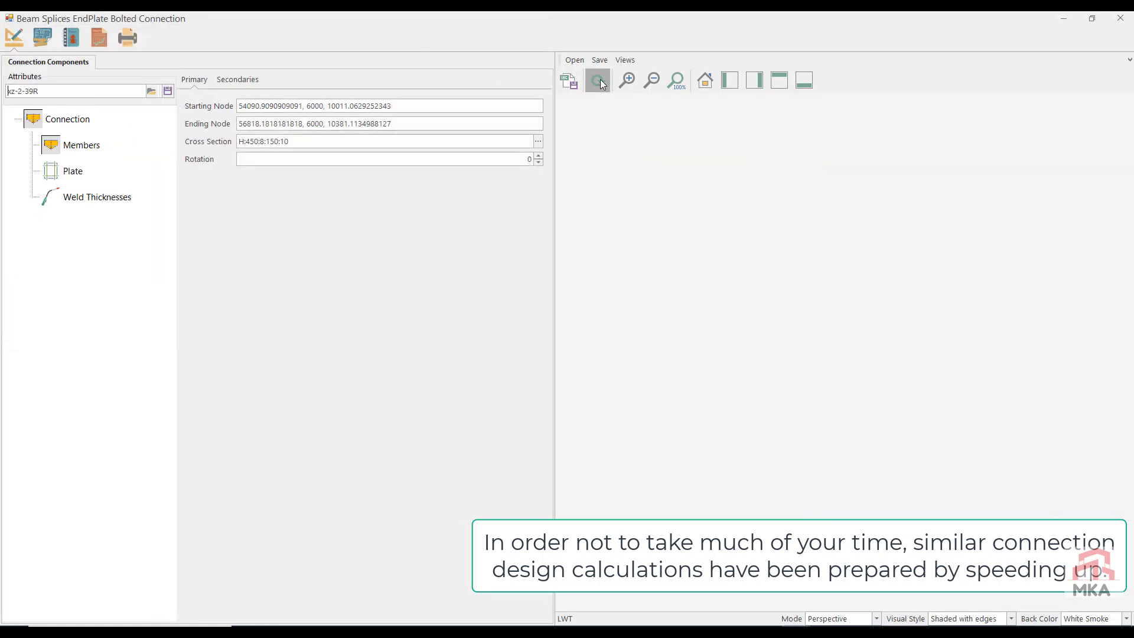
left_click(100, 37)
left_click(1120, 18)
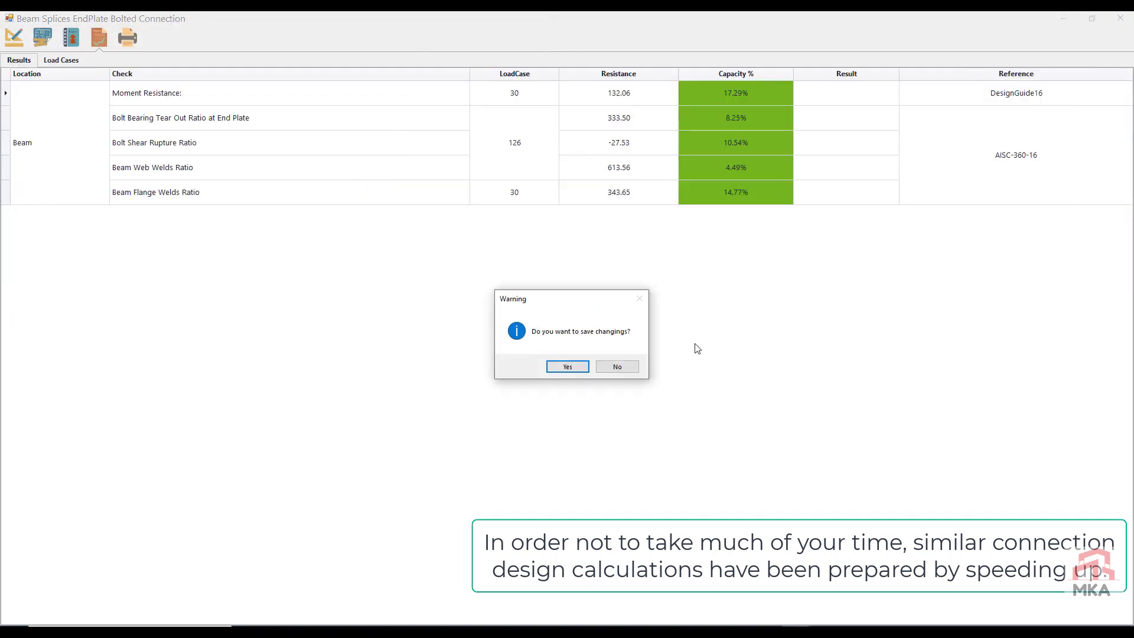
left_click(558, 365)
Step: Apply the saved xz-2-39R attributes to the Right splice at node 44, check its capacity results, and close it with changes saved
scroll(181, 443, "down", 2)
left_click(215, 413)
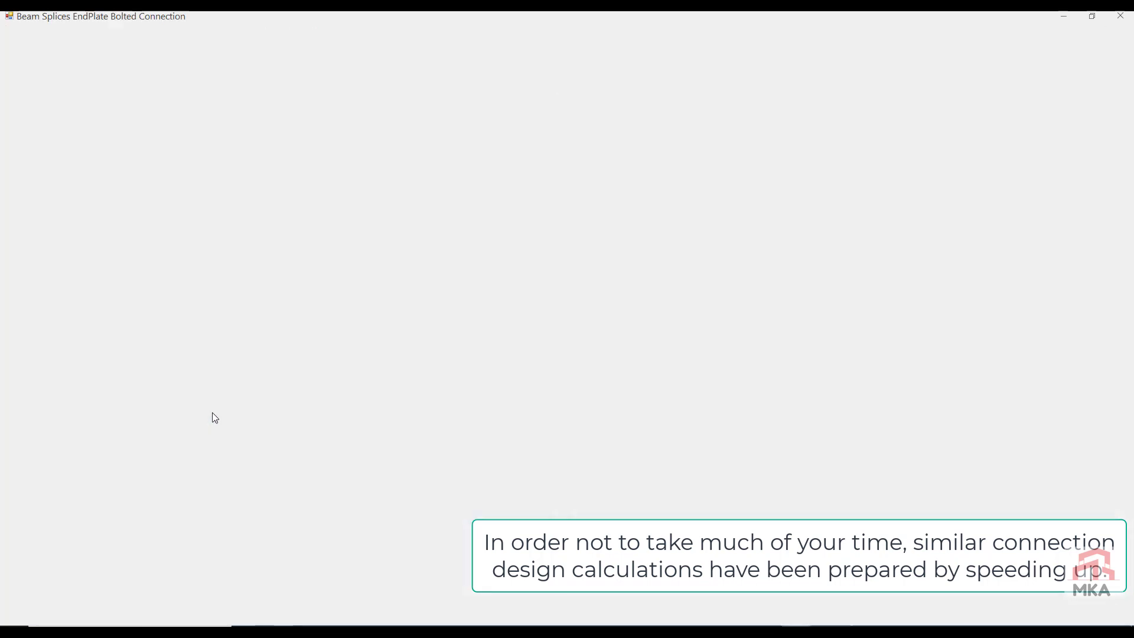
left_click(151, 92)
double_click(155, 155)
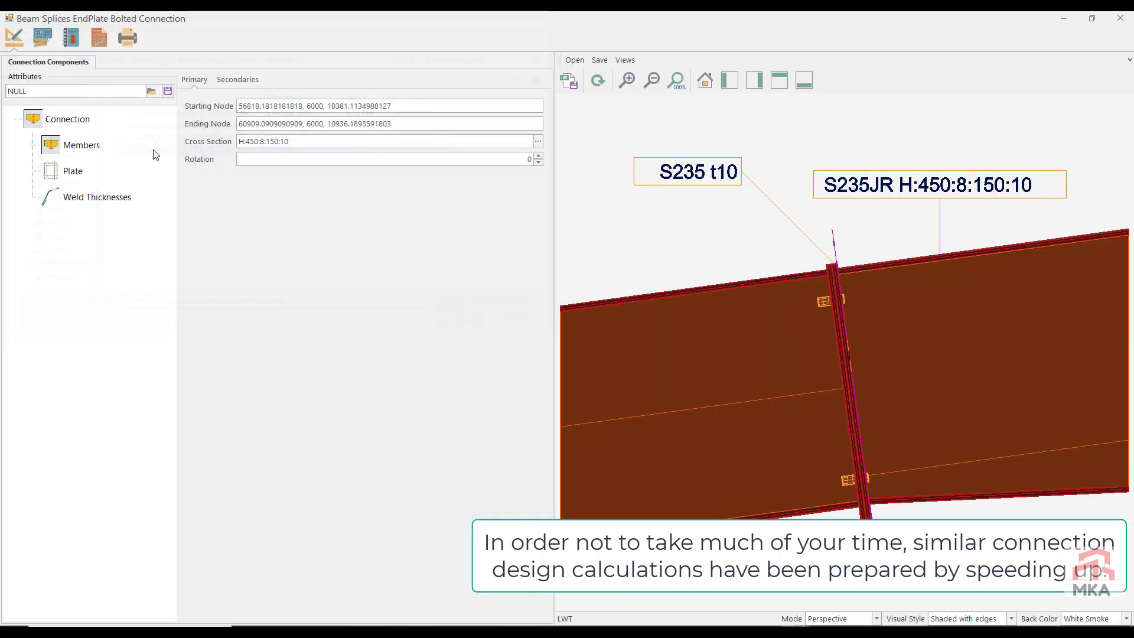
left_click(597, 80)
left_click(99, 38)
left_click(21, 61)
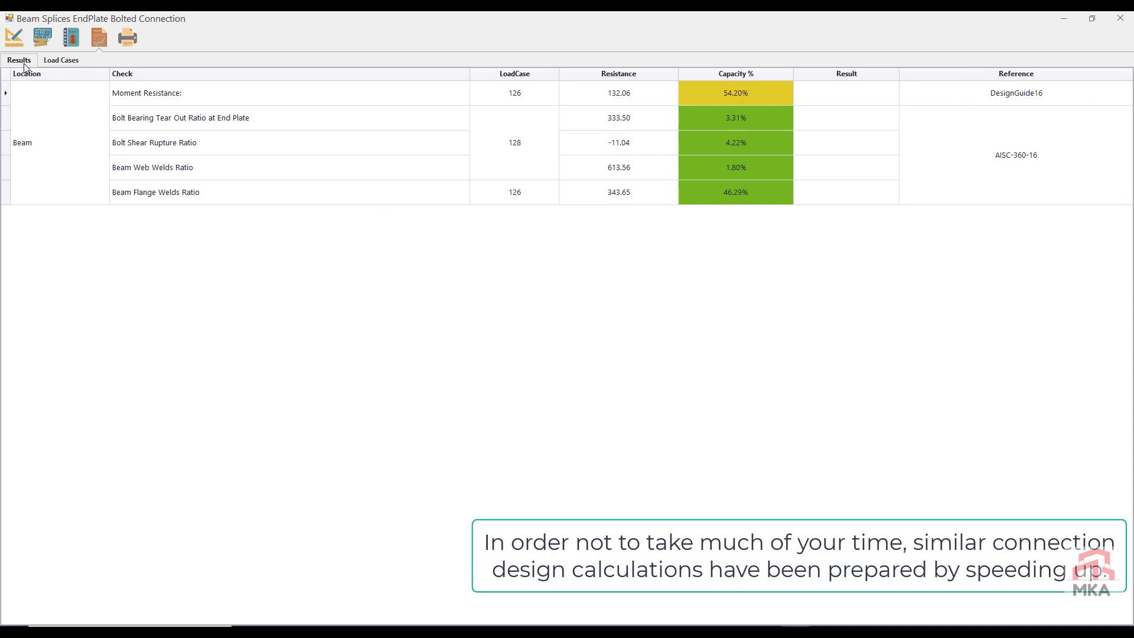
left_click(1120, 19)
left_click(561, 366)
Step: Open the Right splice at node 47, set its plate thickness to 20 mm and bolt type to M20, and check its capacity results
left_click(221, 460)
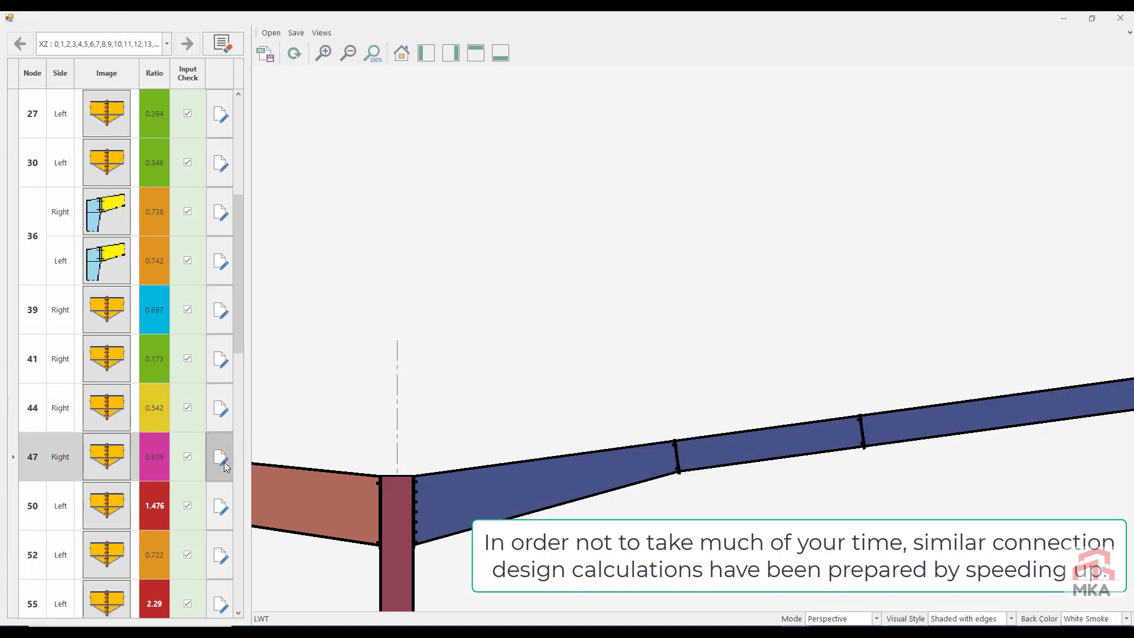
left_click(153, 93)
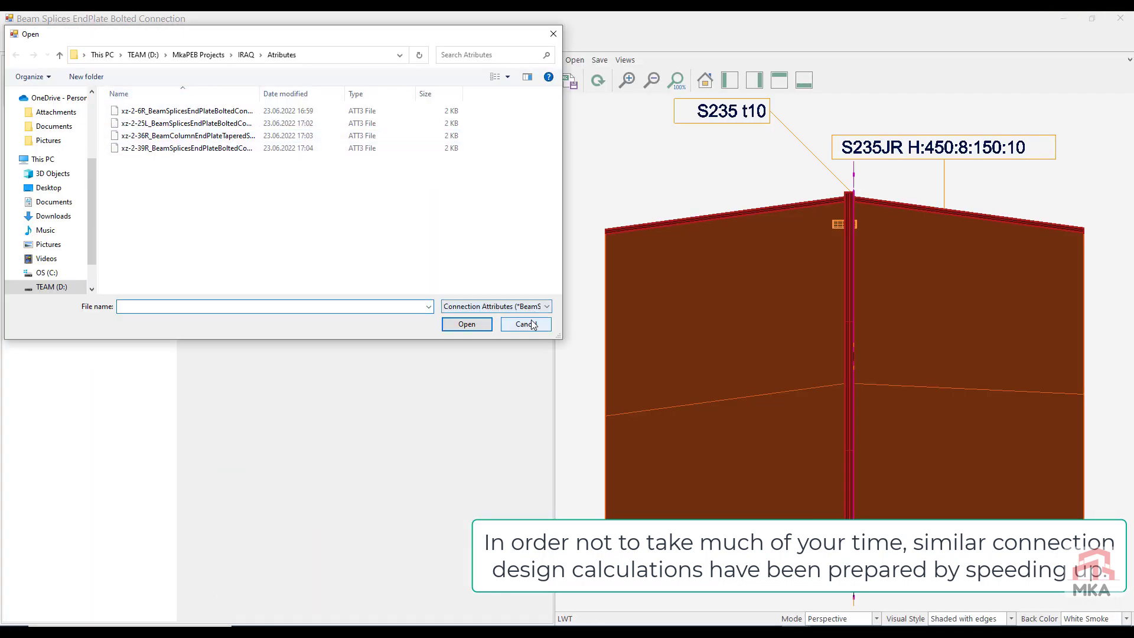
left_click(526, 324)
left_click(73, 170)
type("2")
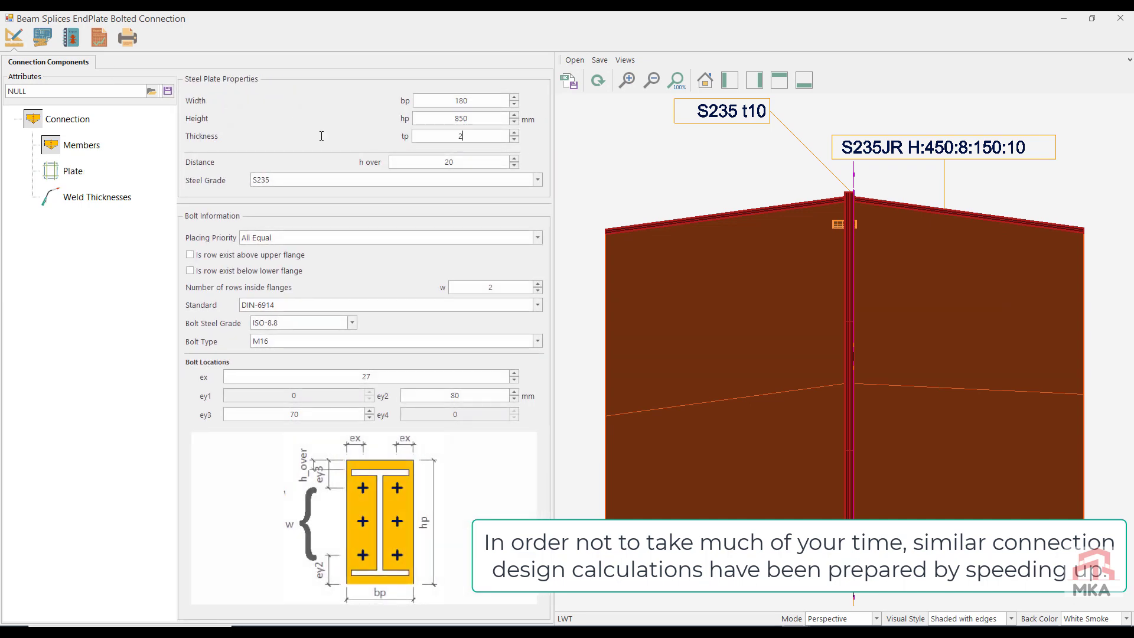
type("0")
left_click(287, 341)
left_click(273, 405)
left_click(98, 42)
left_click(19, 61)
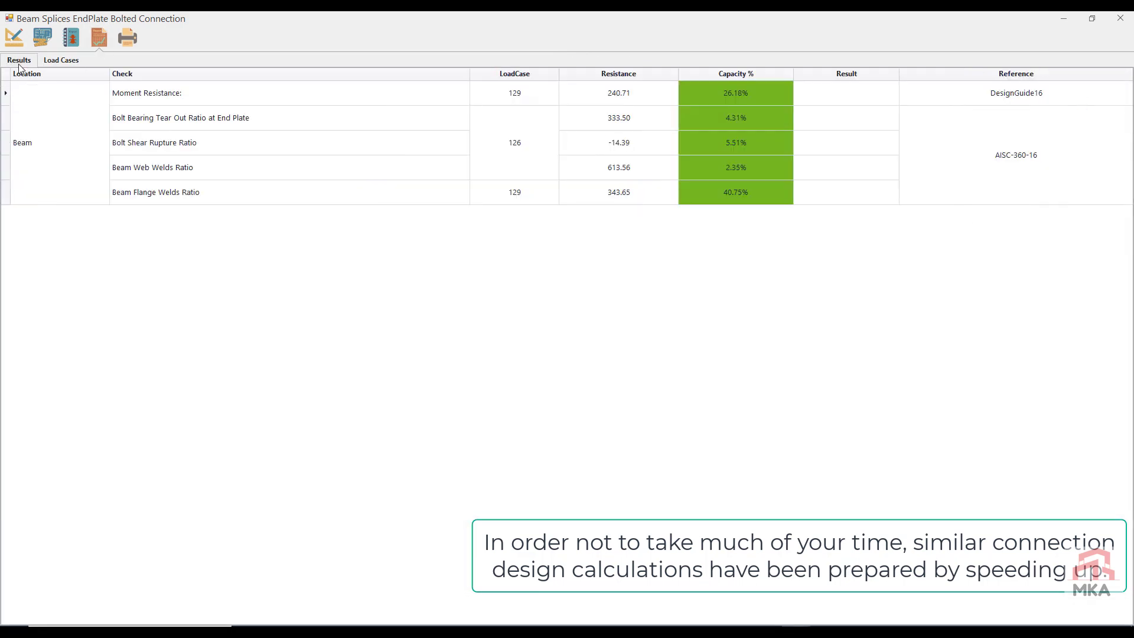
Step: Review the node 47 splice's spacing criteria, set its number of bolt rows inside the flanges to 5, and recheck the criteria
left_click(75, 38)
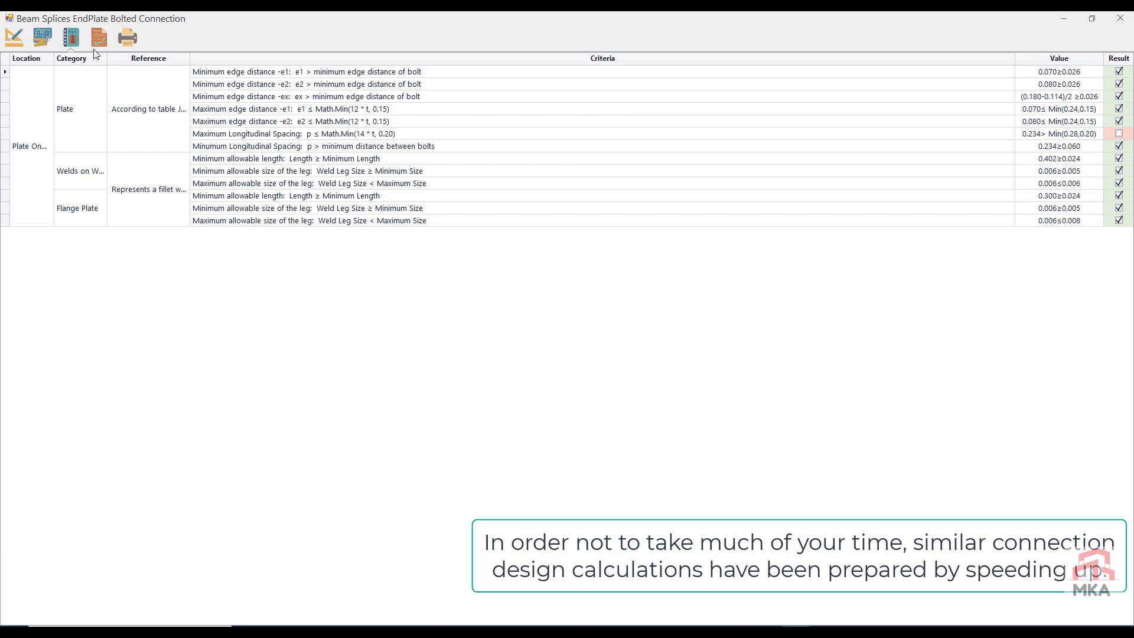
left_click(14, 37)
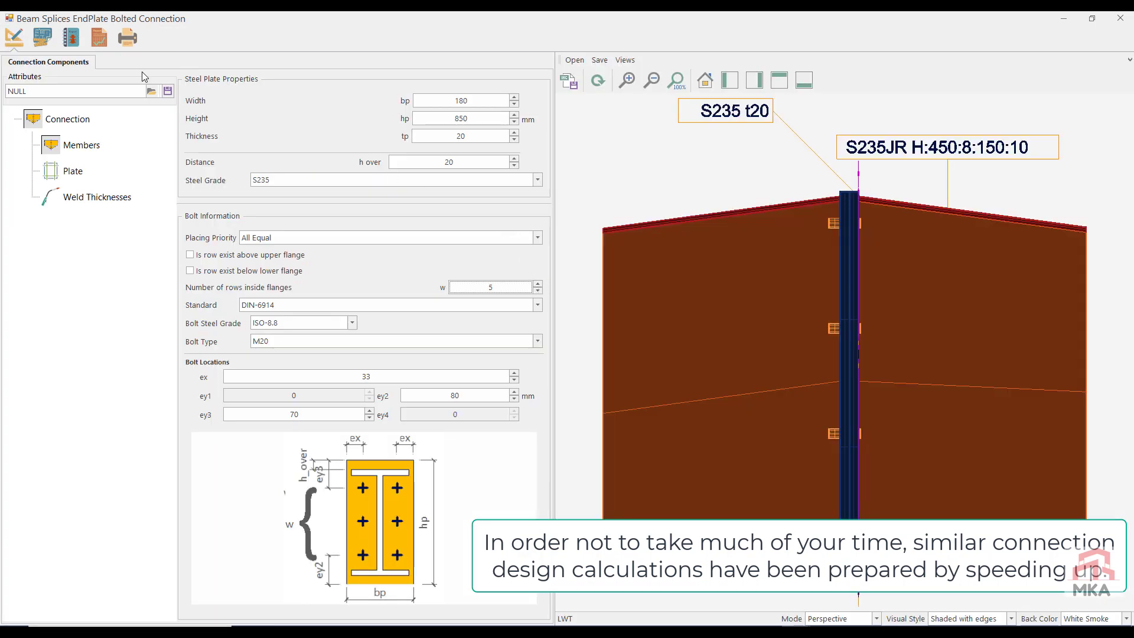
left_click(100, 38)
left_click(71, 39)
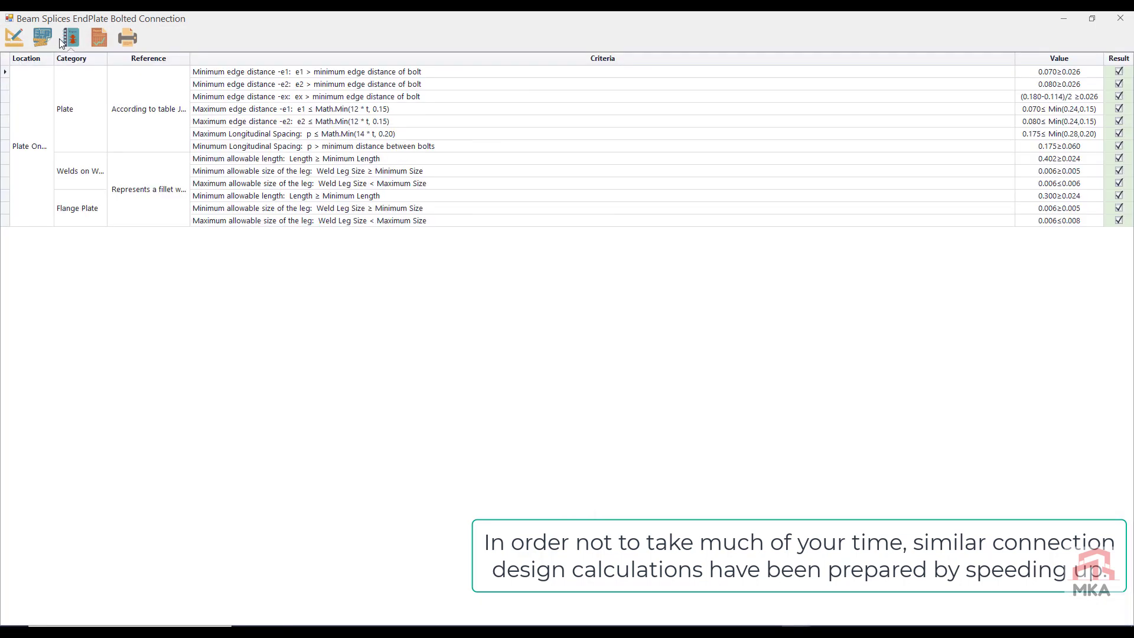
Step: Save the node 47 splice's attributes to a file, and close the connection with its changes saved
left_click(5, 42)
left_click(167, 91)
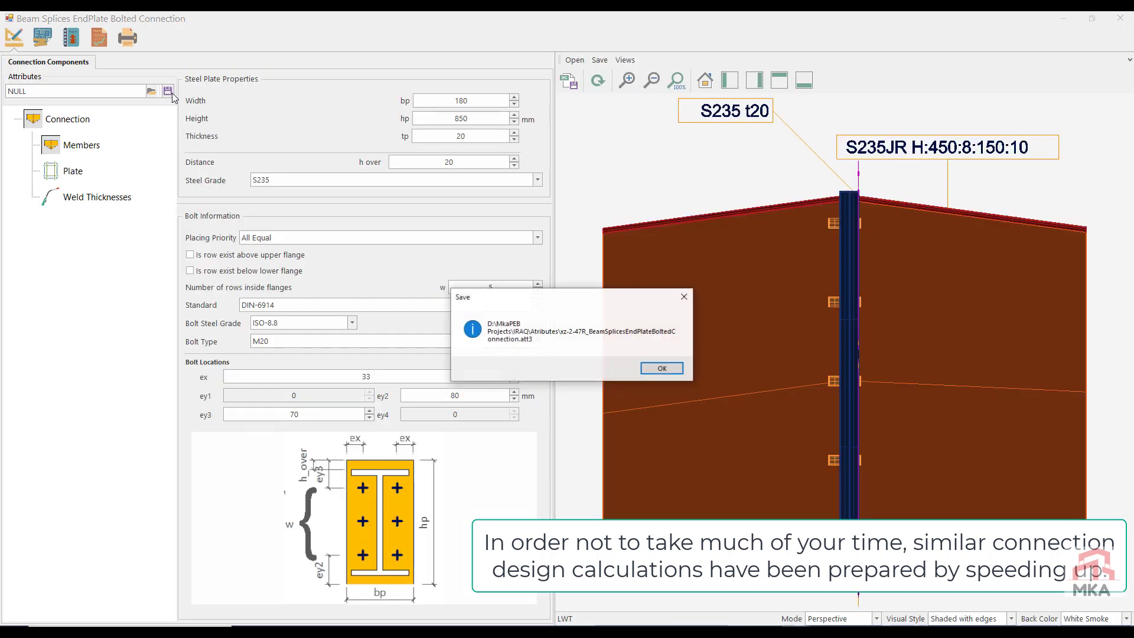
left_click(664, 370)
left_click(1120, 19)
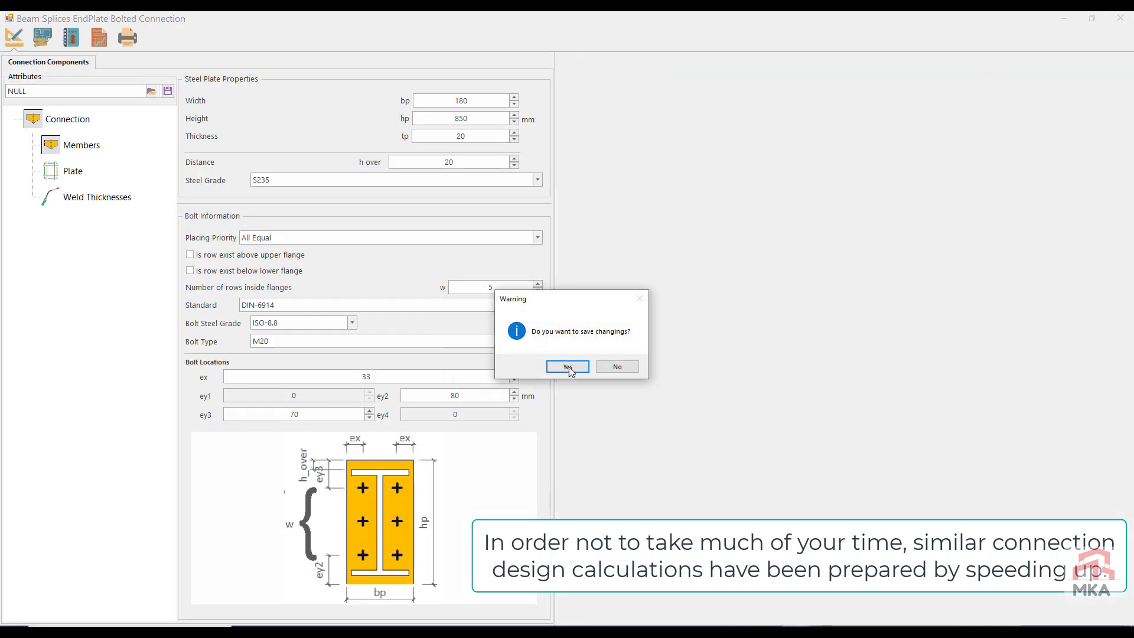
left_click(572, 368)
Step: Apply the saved xz-2-39R attributes to the Left splice at node 50, check its capacity results, and close it with changes saved
left_click(230, 507)
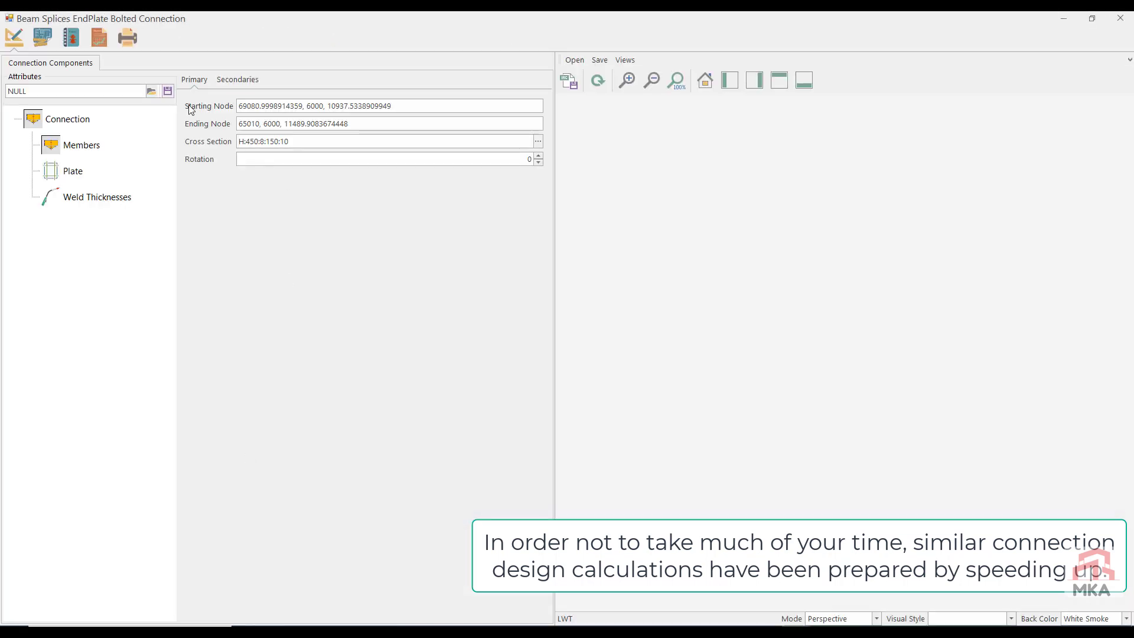
left_click(151, 92)
left_click(98, 38)
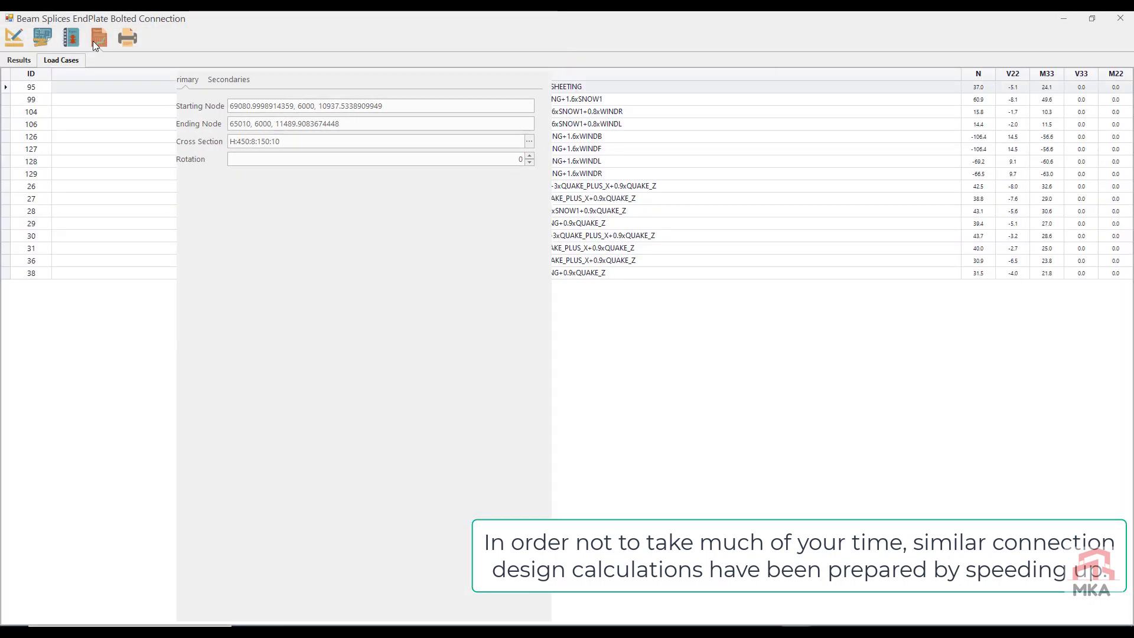
left_click(24, 59)
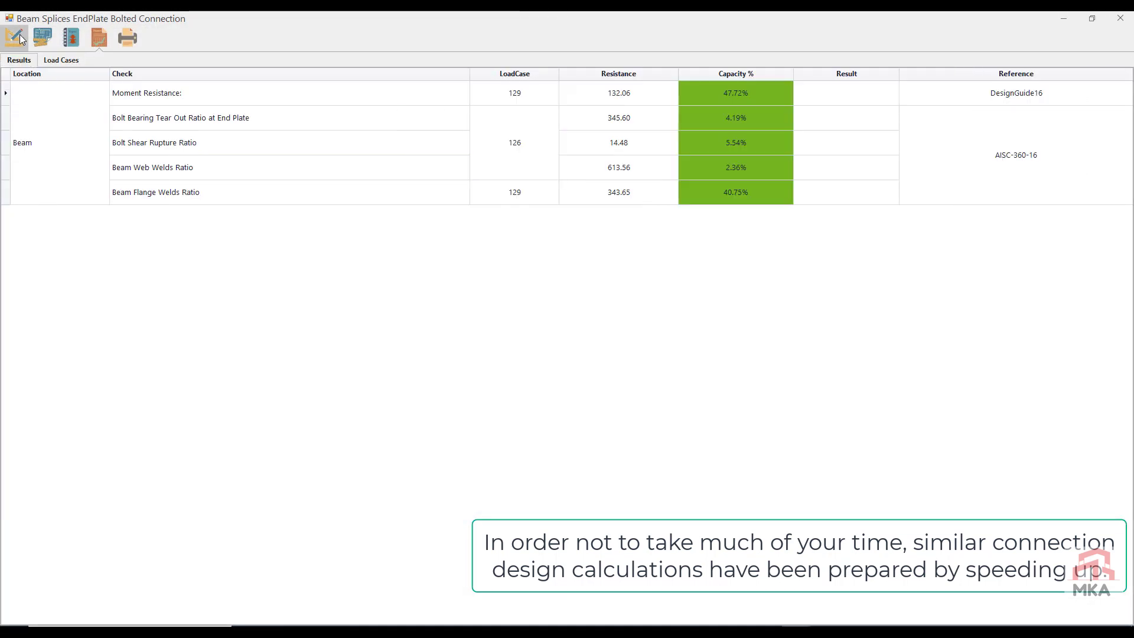
left_click(1120, 18)
left_click(584, 367)
Step: Reopen the Left splice at node 50, apply the saved xz-2-39R attributes, check its capacity results, and close it with changes saved
left_click(219, 554)
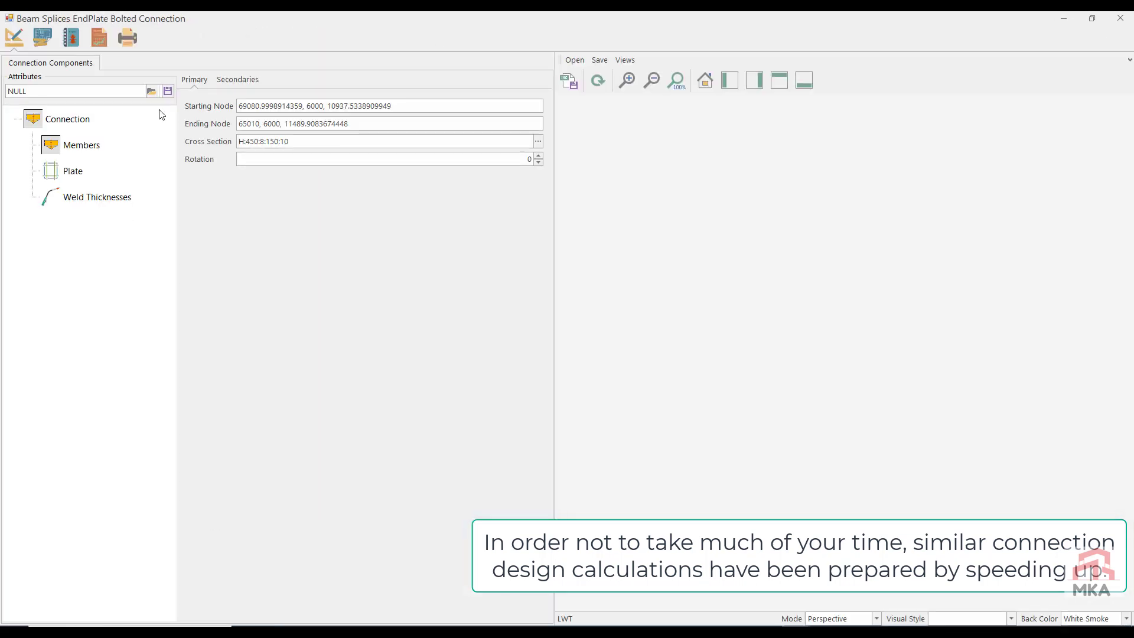
left_click(152, 91)
double_click(146, 148)
left_click(98, 38)
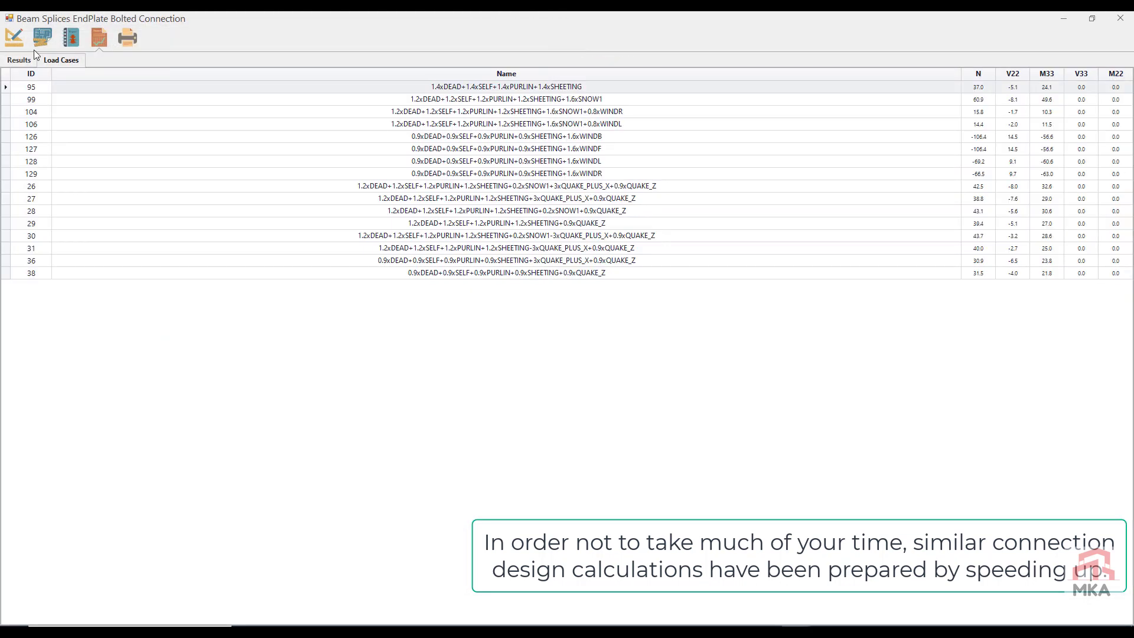
left_click(19, 60)
left_click(1120, 18)
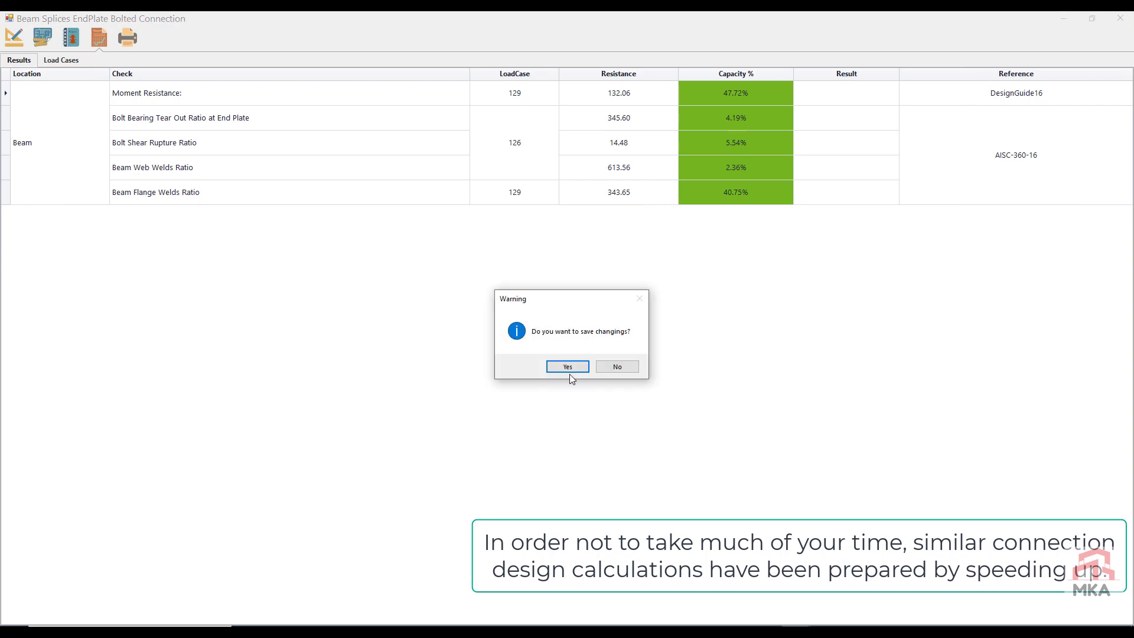
left_click(569, 370)
Step: Apply saved beam splice attributes to the Left splice at node 55, check its capacity results, and close it with changes saved
scroll(226, 465, "down", 3)
left_click(226, 464)
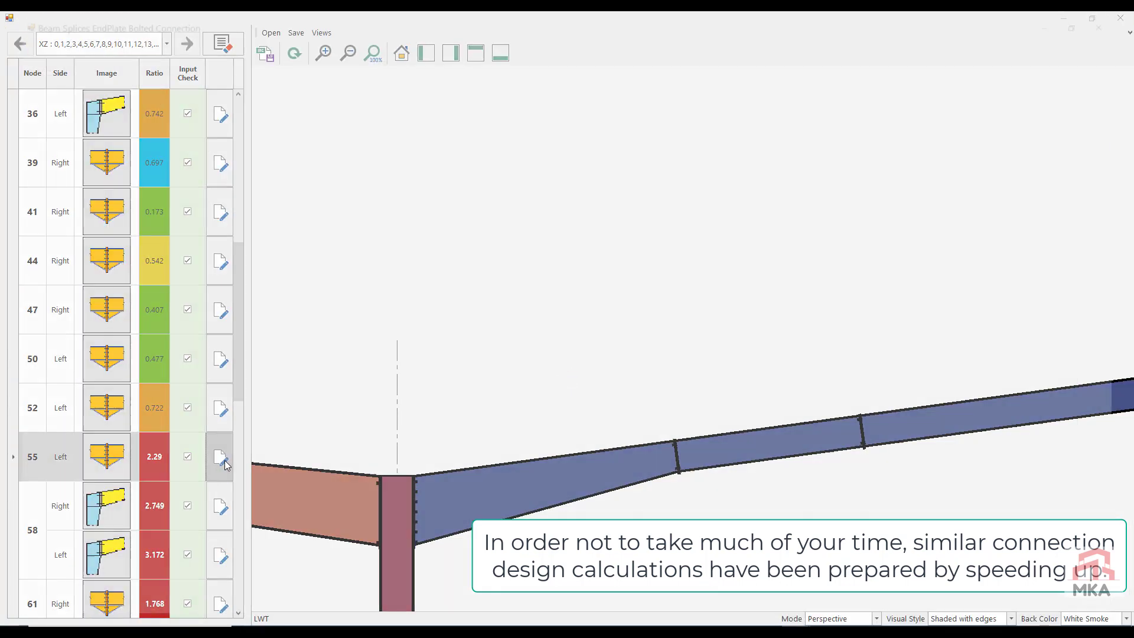
left_click(151, 91)
left_click(156, 160)
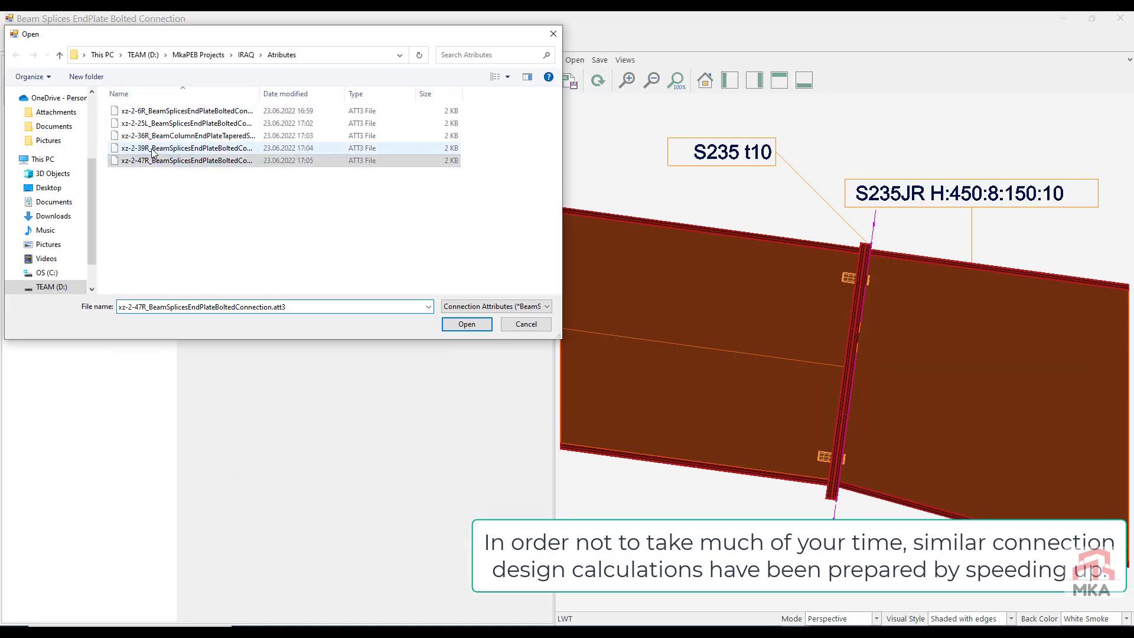
left_click(466, 324)
left_click(98, 38)
left_click(20, 59)
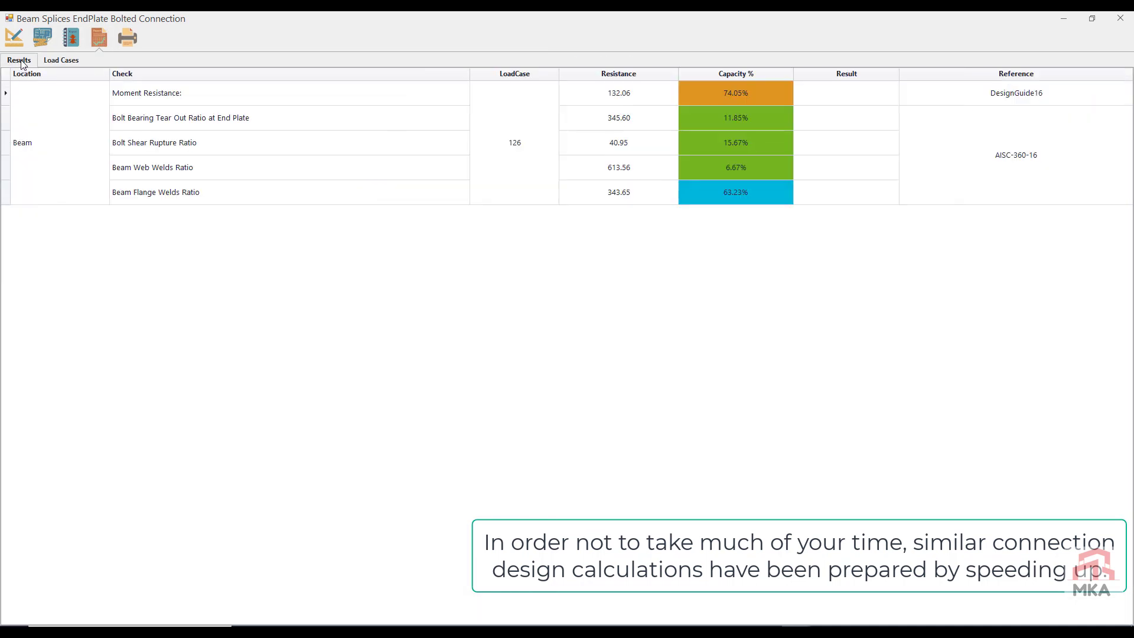
left_click(1120, 18)
left_click(565, 367)
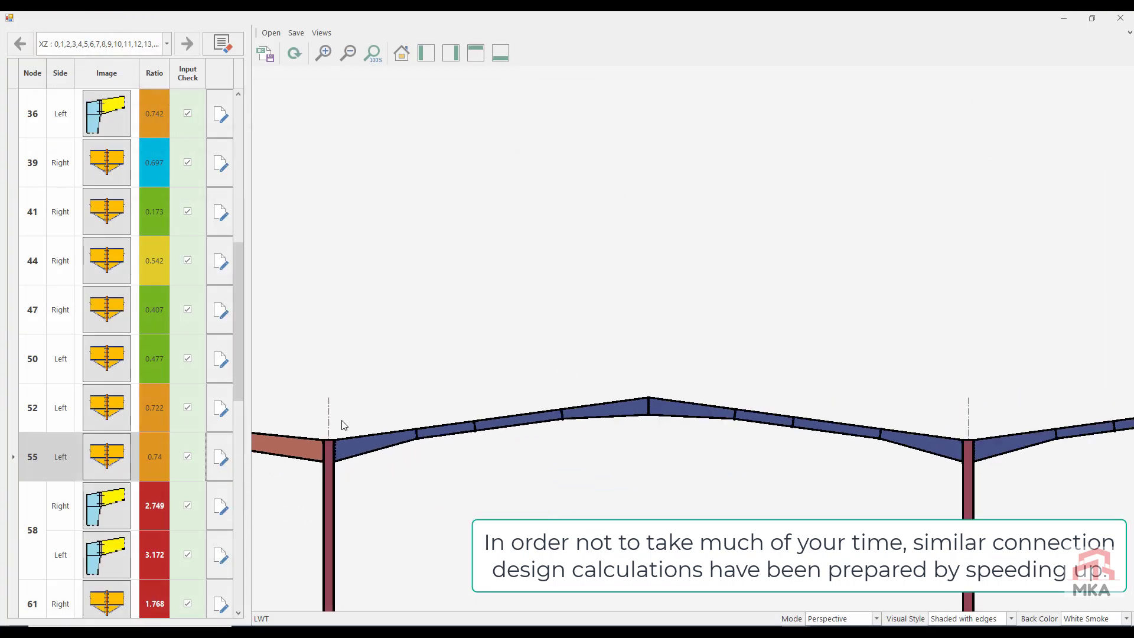
Step: Apply the saved xz-2-36R attributes to the Right beam-column connection at node 58, check its capacity results, and close it with changes saved
left_click(220, 506)
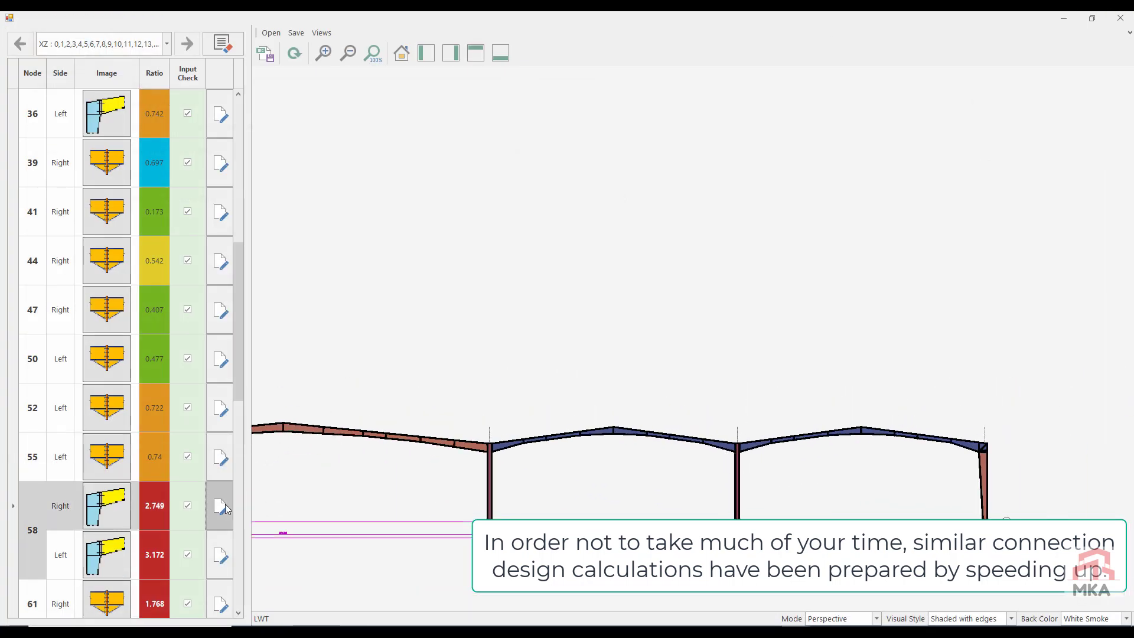
left_click(154, 91)
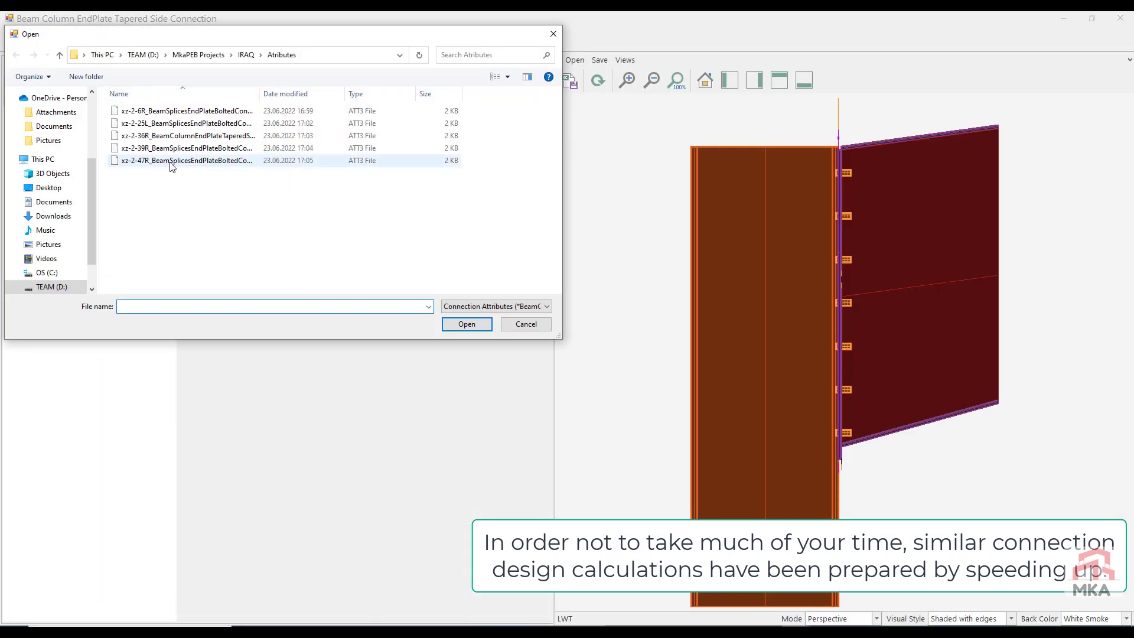
left_click(170, 159)
double_click(166, 137)
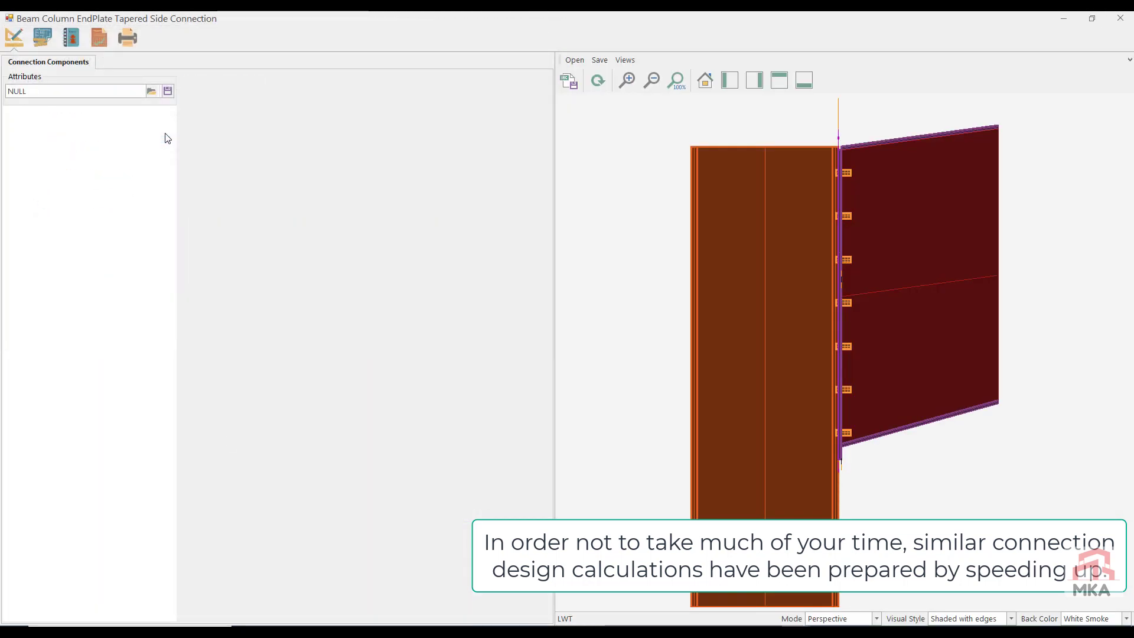
left_click(596, 82)
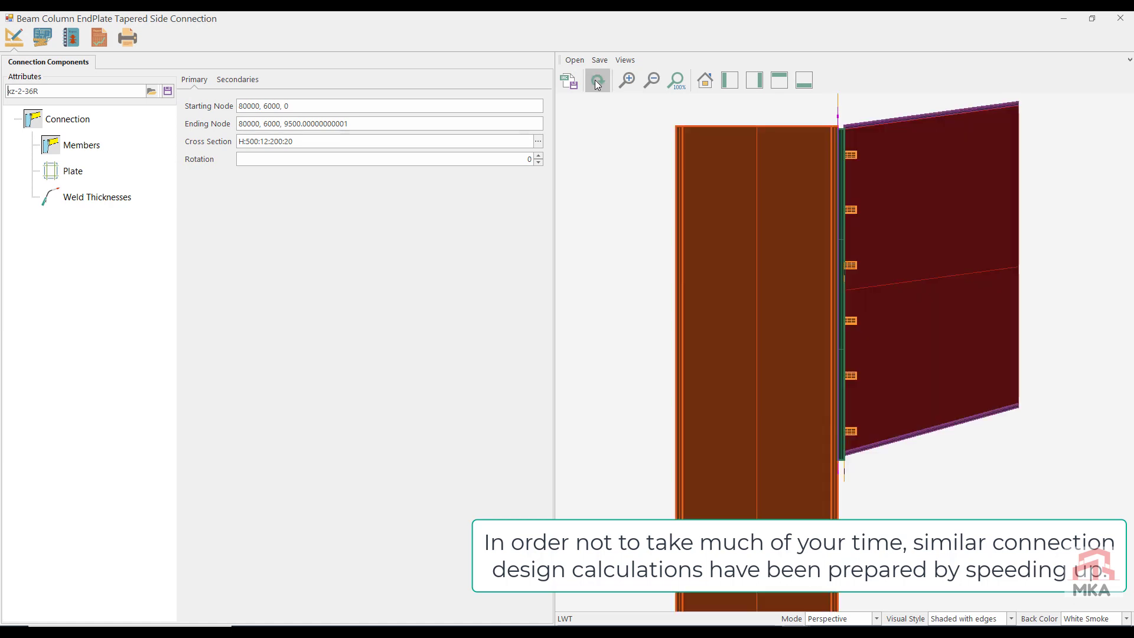
left_click(99, 37)
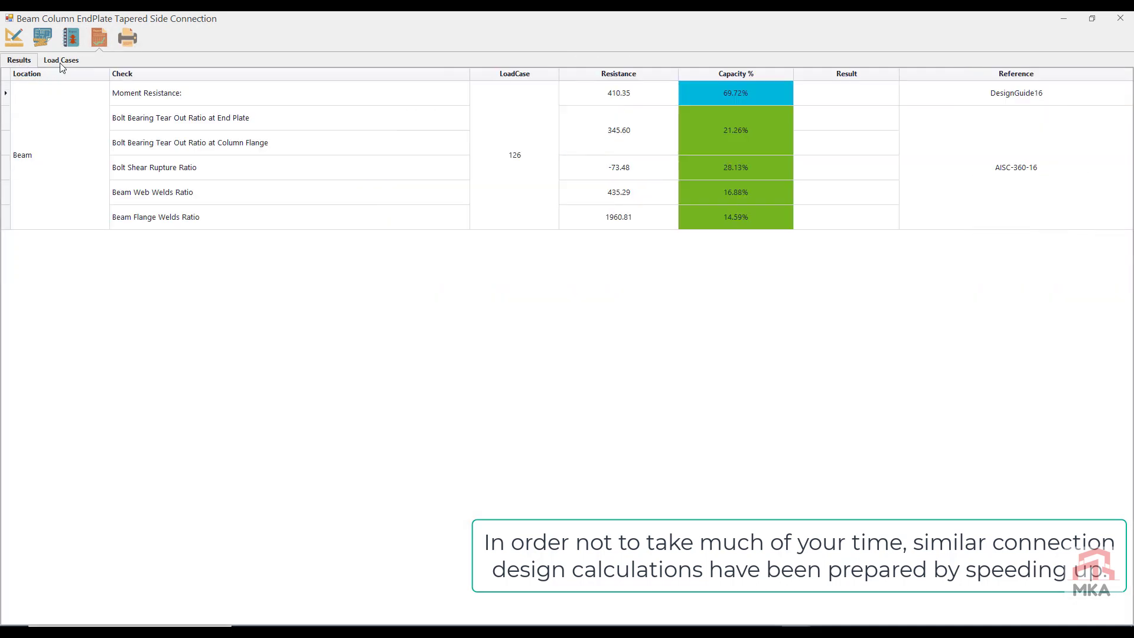
left_click(1120, 18)
left_click(617, 367)
Step: Apply the saved xz-2-36R attributes to the Left beam-column connection at node 58, check its capacity results, and close it with changes saved
left_click(218, 555)
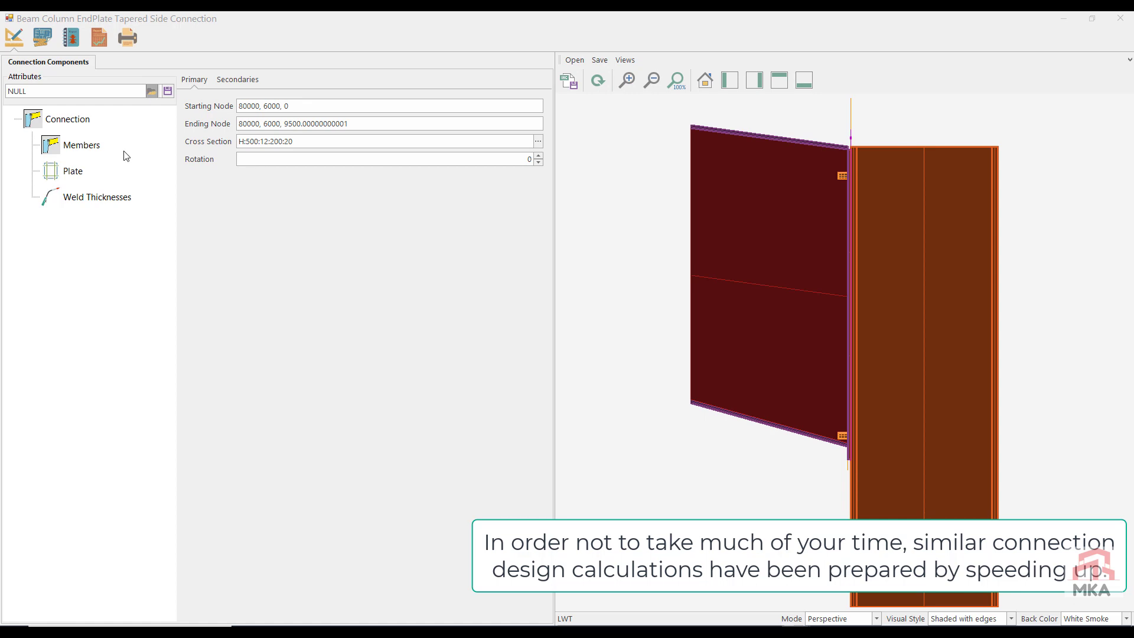
left_click(43, 35)
double_click(160, 135)
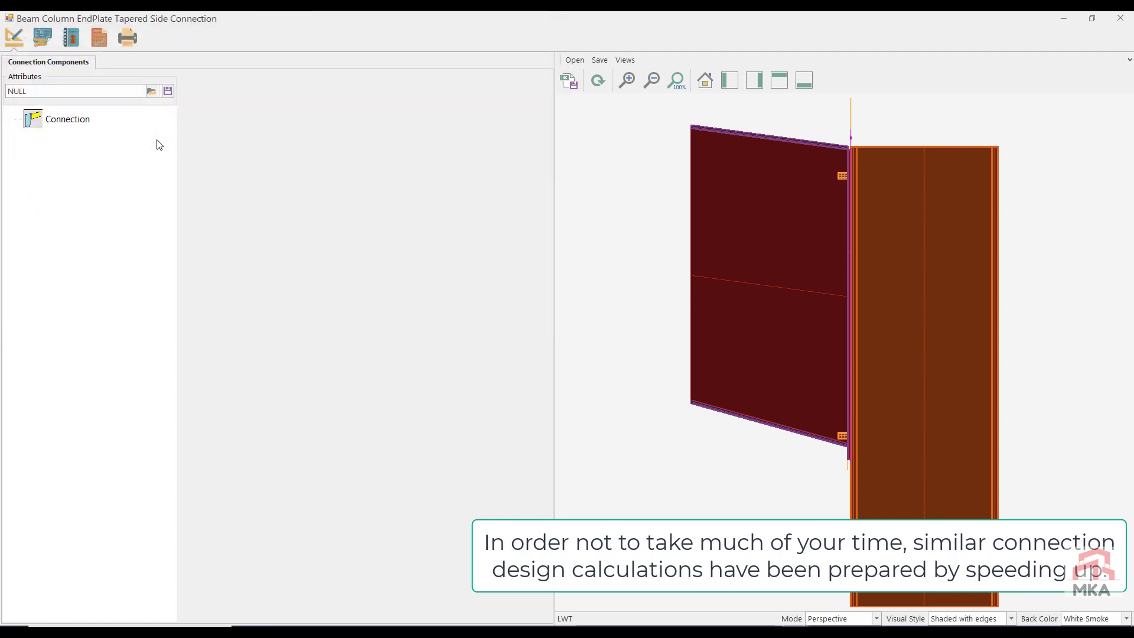
left_click(100, 37)
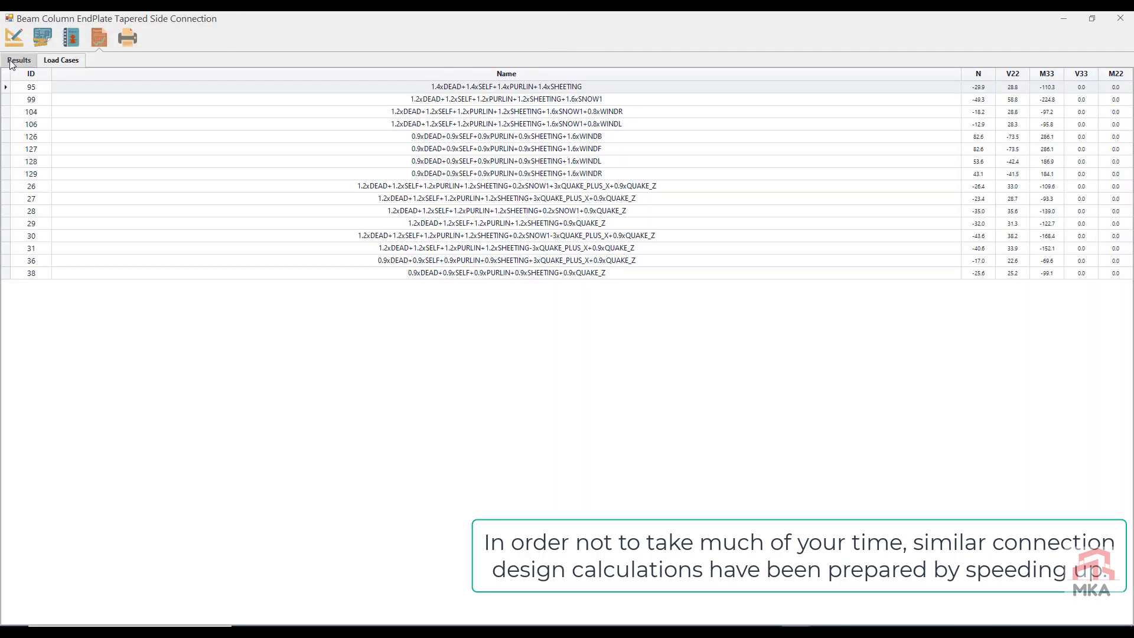
left_click(14, 64)
left_click(1120, 19)
left_click(570, 368)
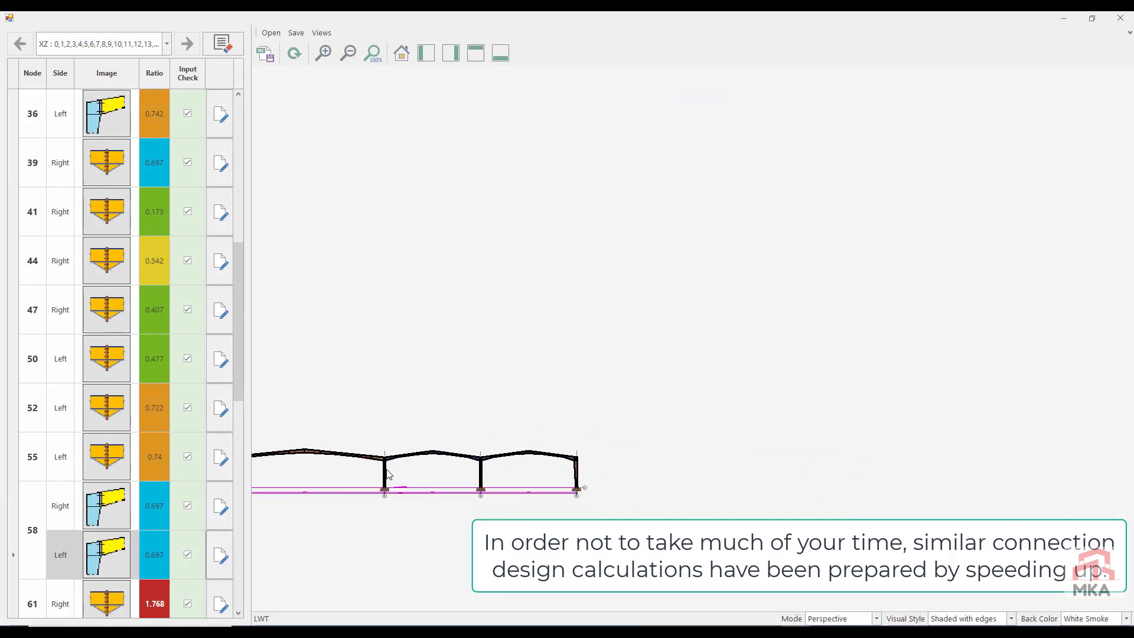
Step: Apply the saved xz-2-39R attributes to the Right splice at node 66, check its capacity results, and close it with changes saved
scroll(236, 496, "down", 1)
scroll(233, 461, "down", 3)
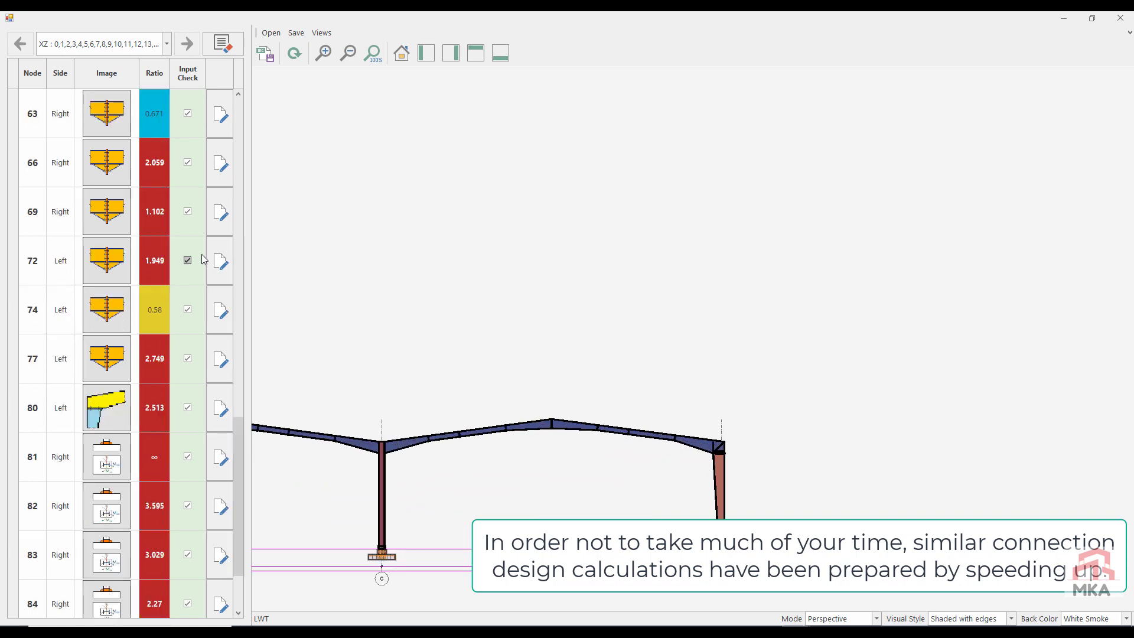
left_click(225, 158)
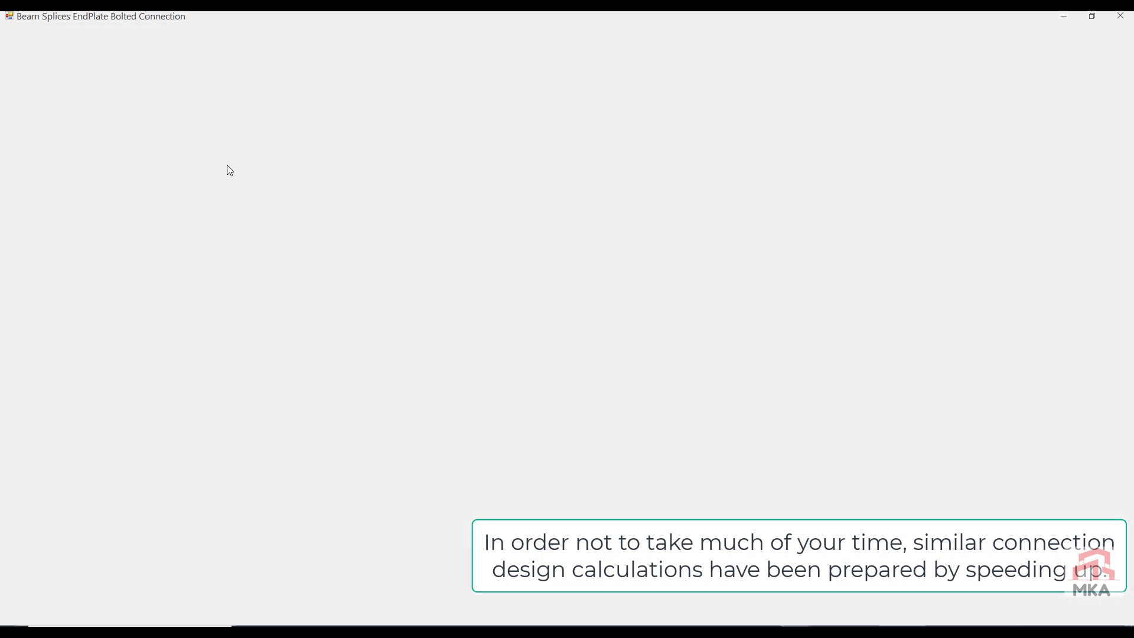
left_click(152, 91)
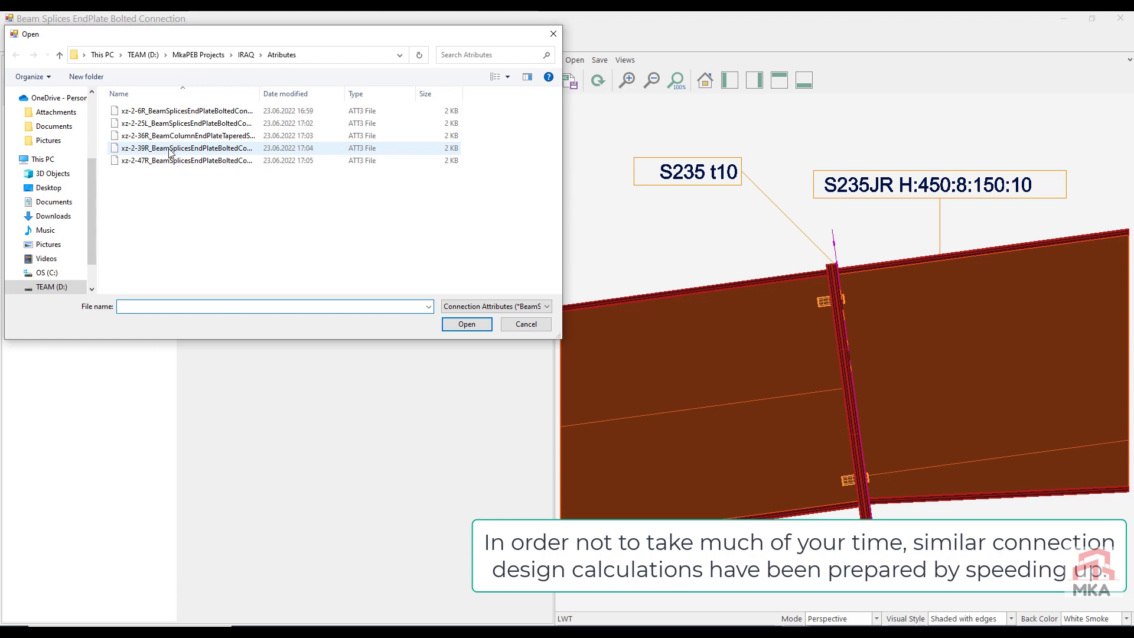
double_click(171, 160)
left_click(151, 90)
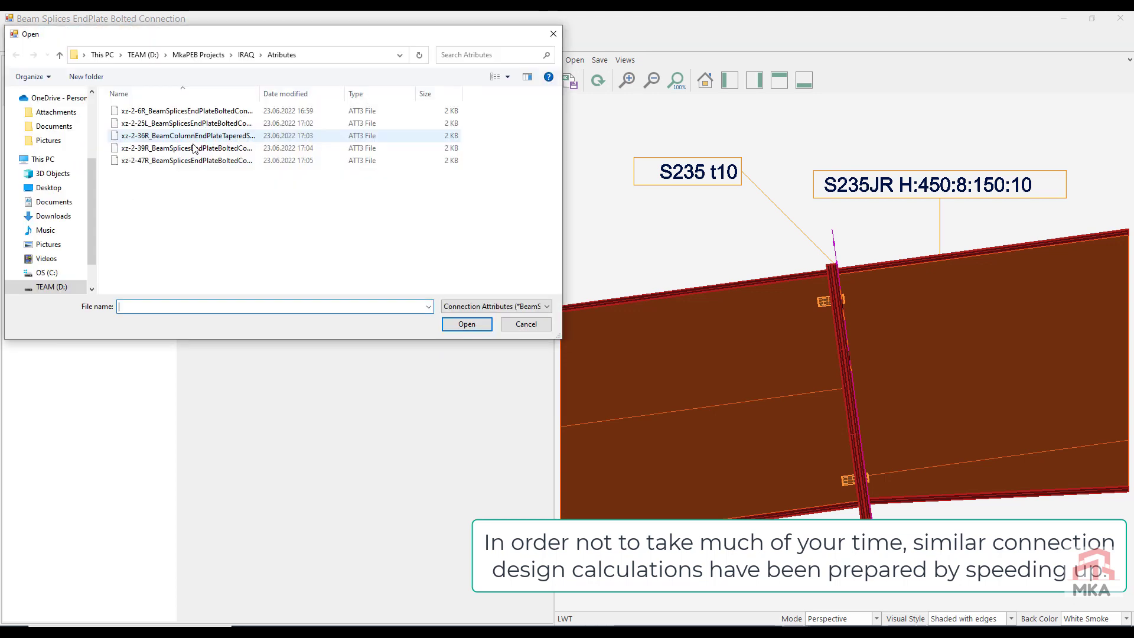
double_click(177, 148)
left_click(598, 80)
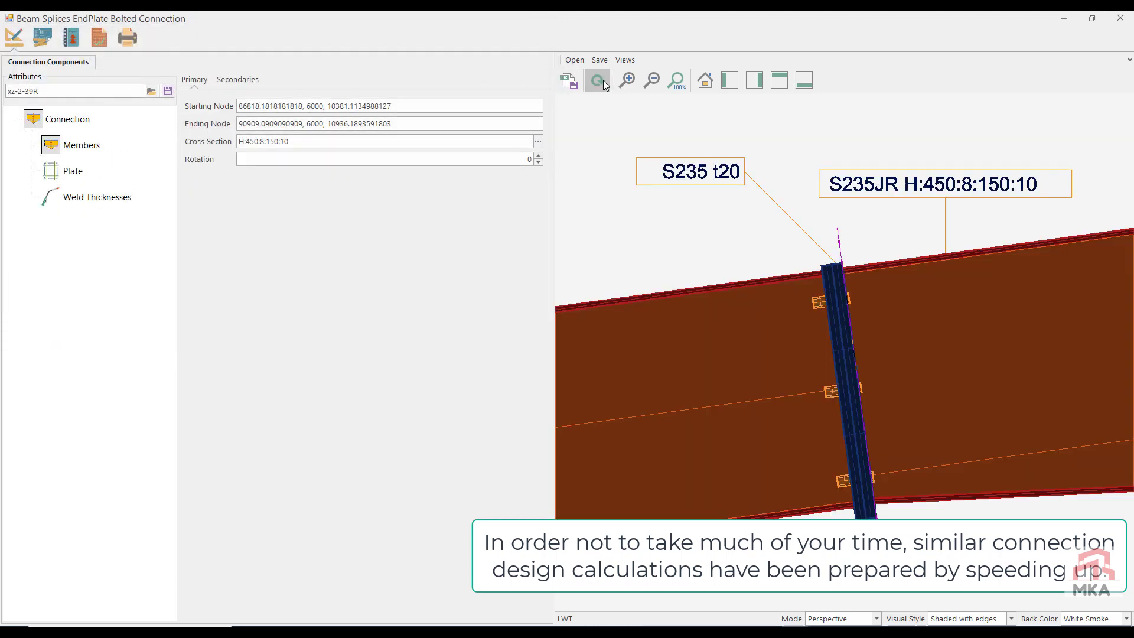
left_click(100, 37)
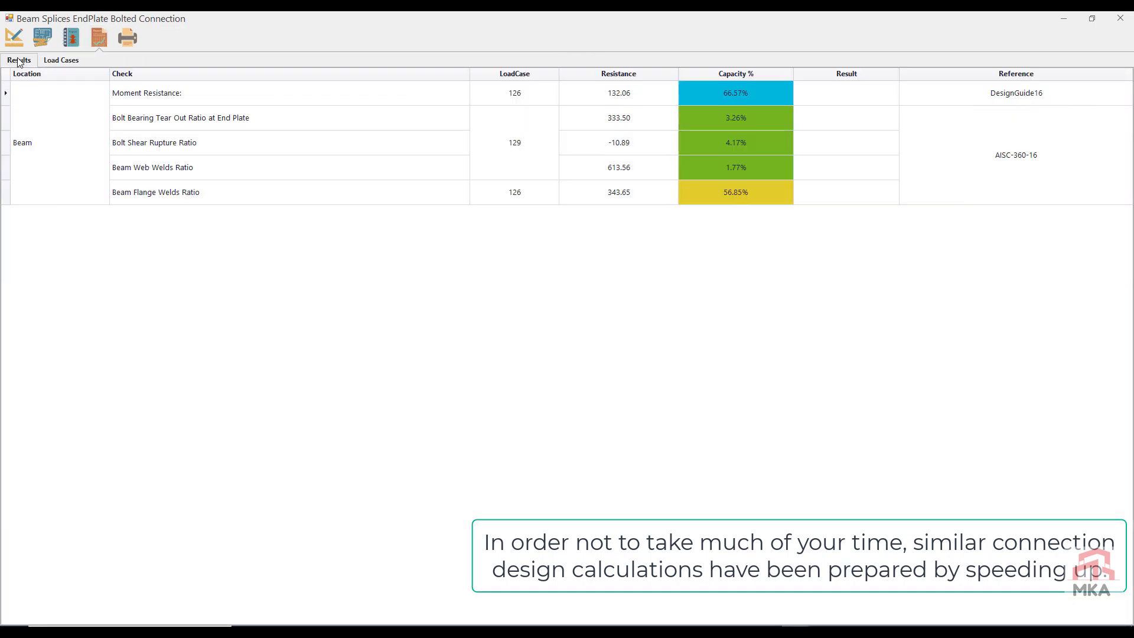
left_click(1120, 18)
left_click(567, 366)
Step: Apply the saved xz-2-47R attributes to the Right splice at node 69, review its criteria, and close it with changes saved
left_click(220, 214)
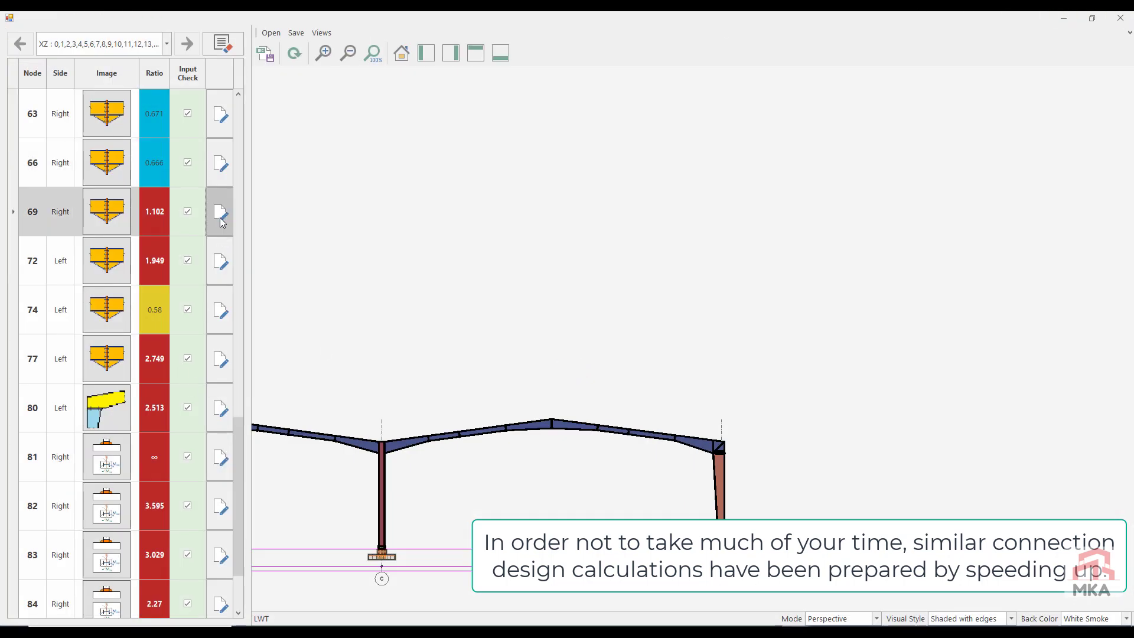
left_click(151, 91)
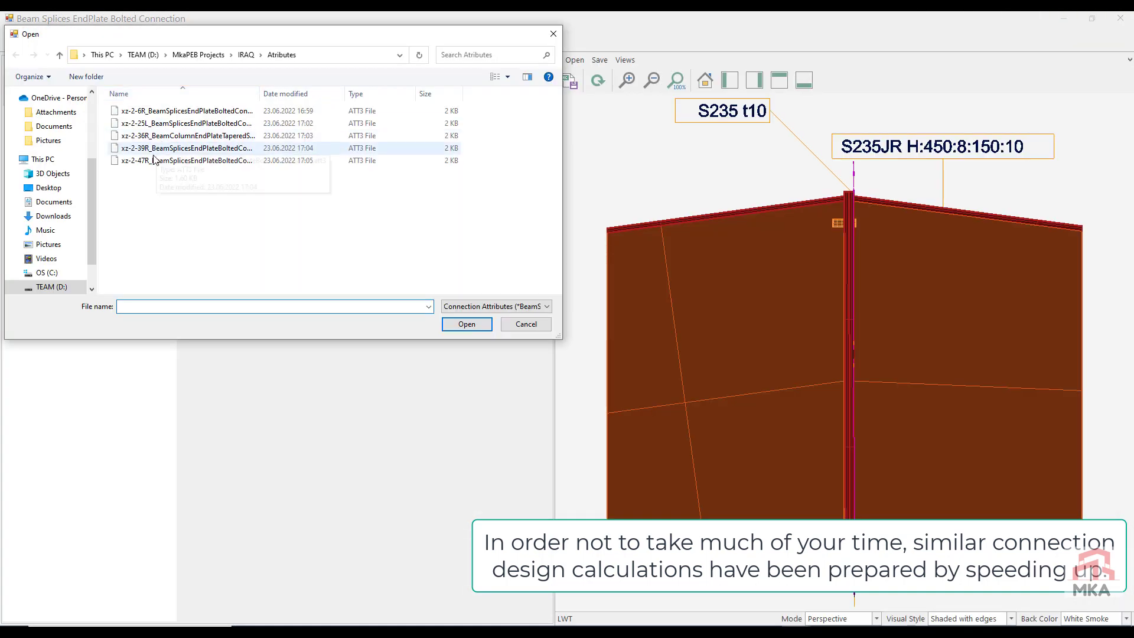
double_click(152, 162)
left_click(598, 82)
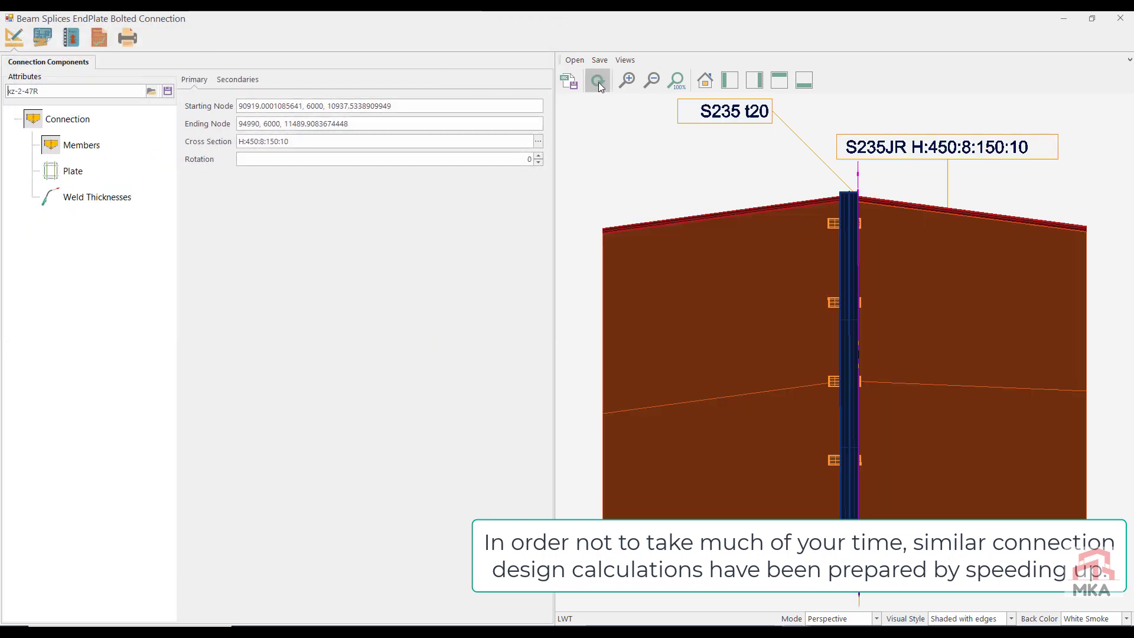
left_click(80, 39)
left_click(22, 41)
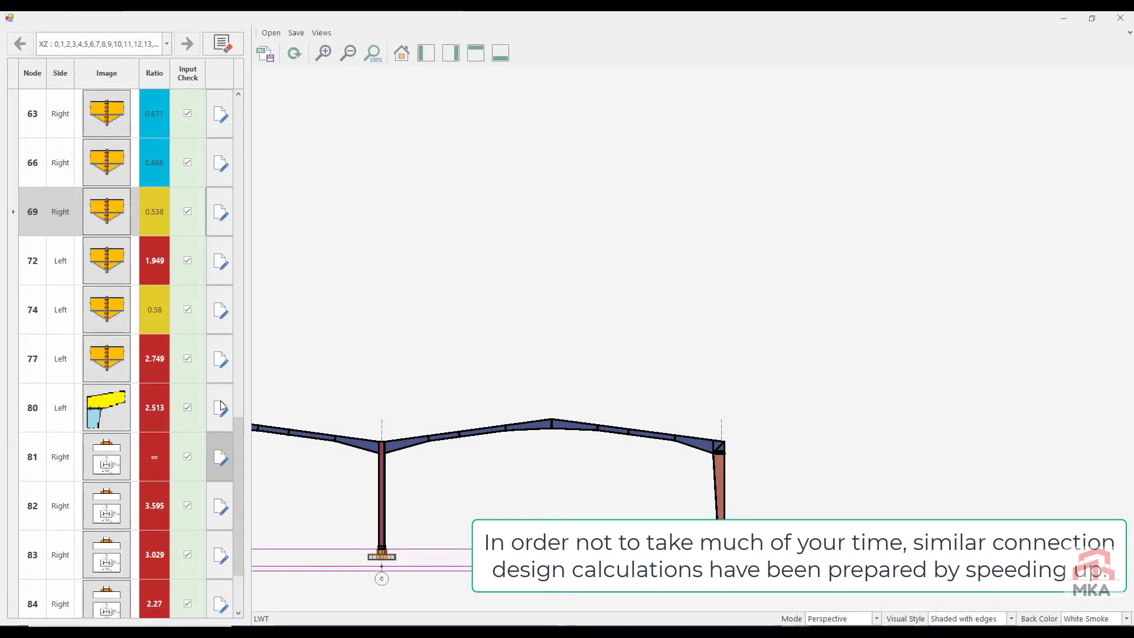
Step: Apply the saved xz-2-39R attributes to the Left splice at node 72, check its capacity results, and close it with changes saved
left_click(220, 261)
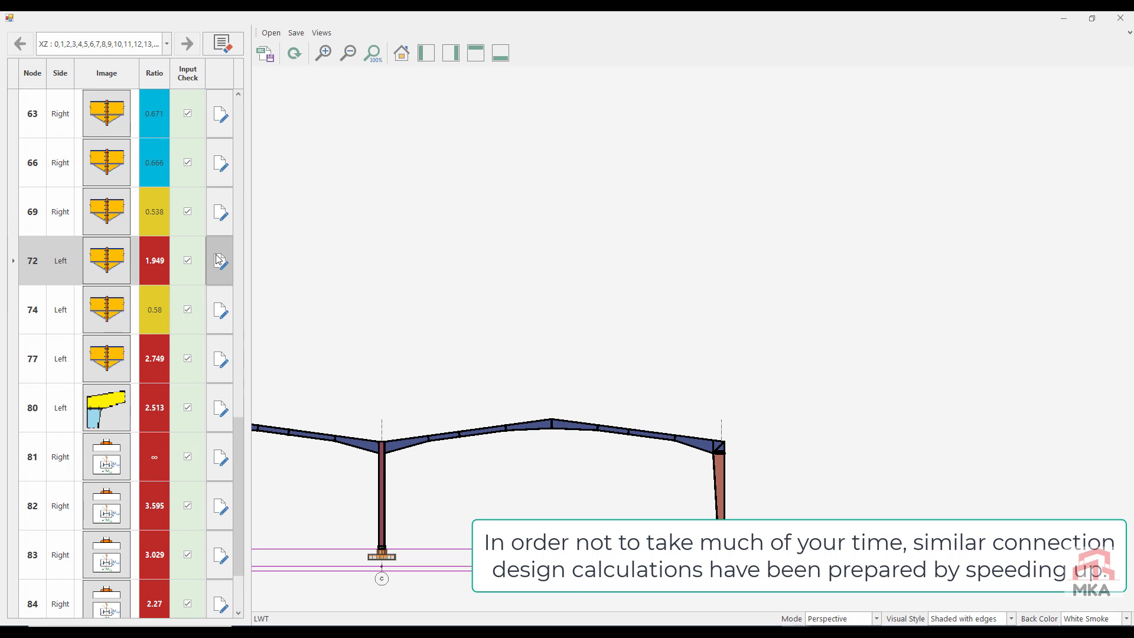
left_click(154, 92)
double_click(155, 150)
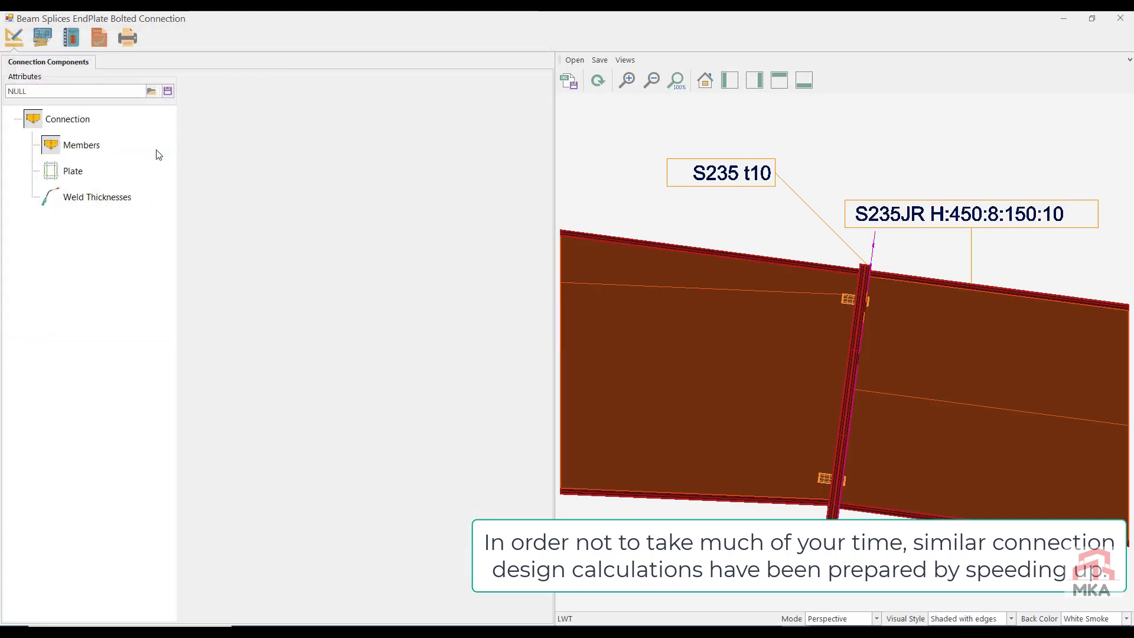
left_click(101, 42)
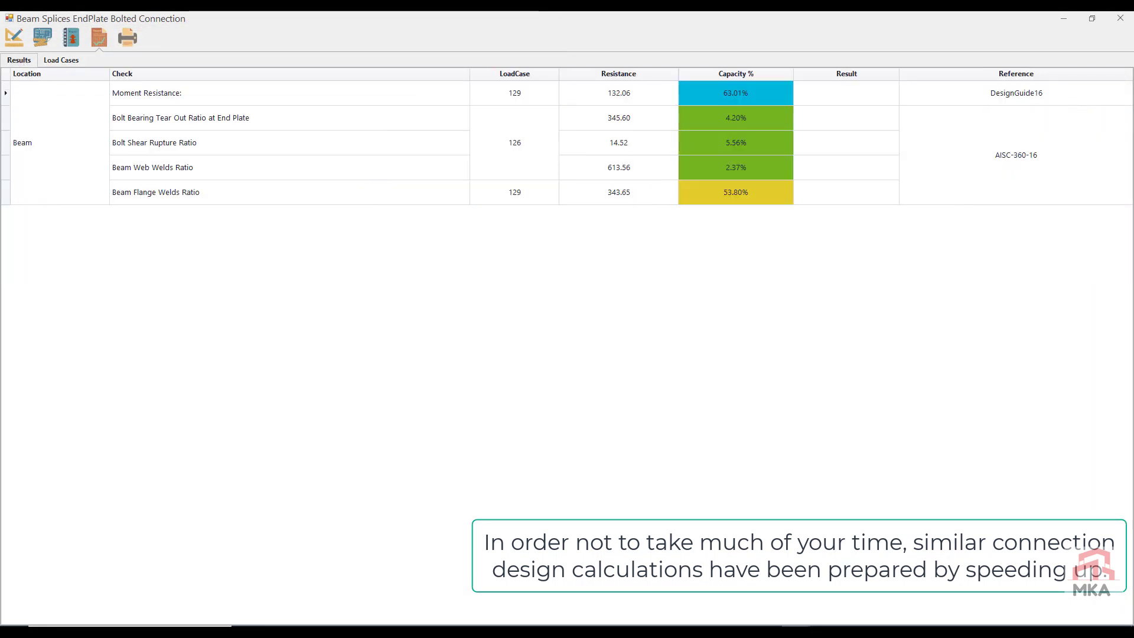
left_click(1120, 18)
left_click(624, 366)
Step: Apply the saved xz-2-39R attributes to the Left splice at node 74, check its capacity results, and close it with changes saved
left_click(218, 312)
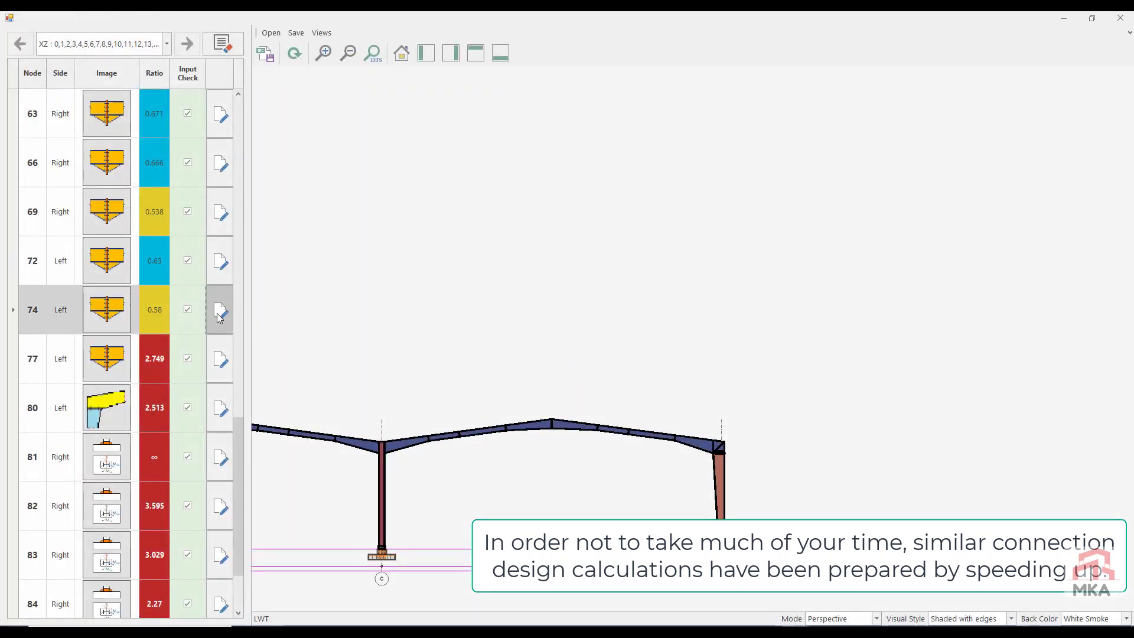
left_click(154, 92)
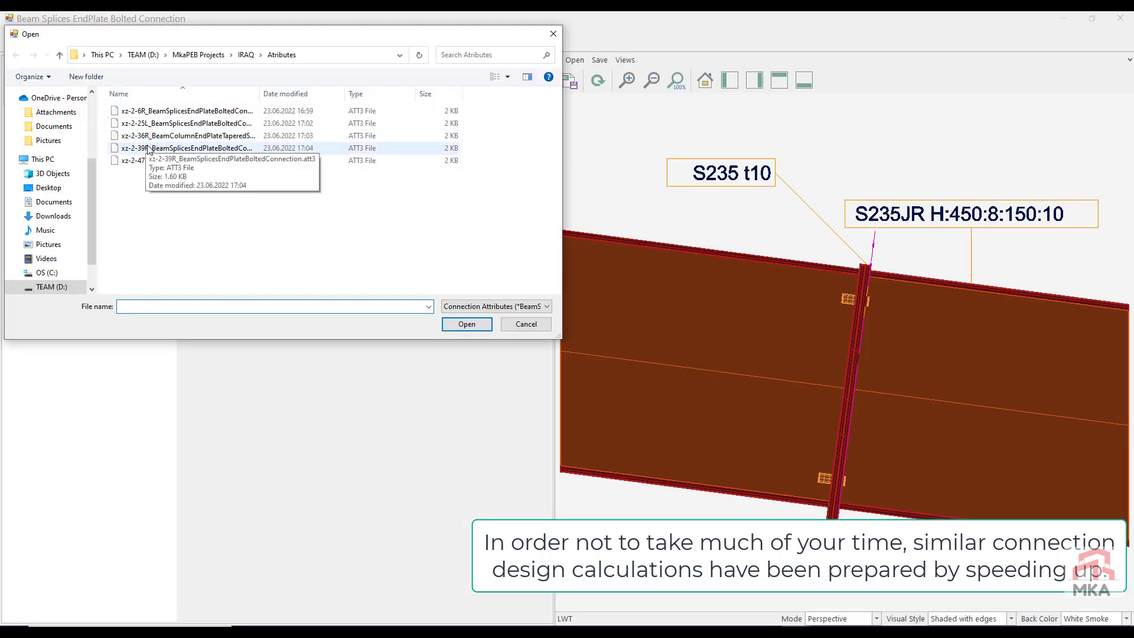
double_click(147, 149)
left_click(97, 38)
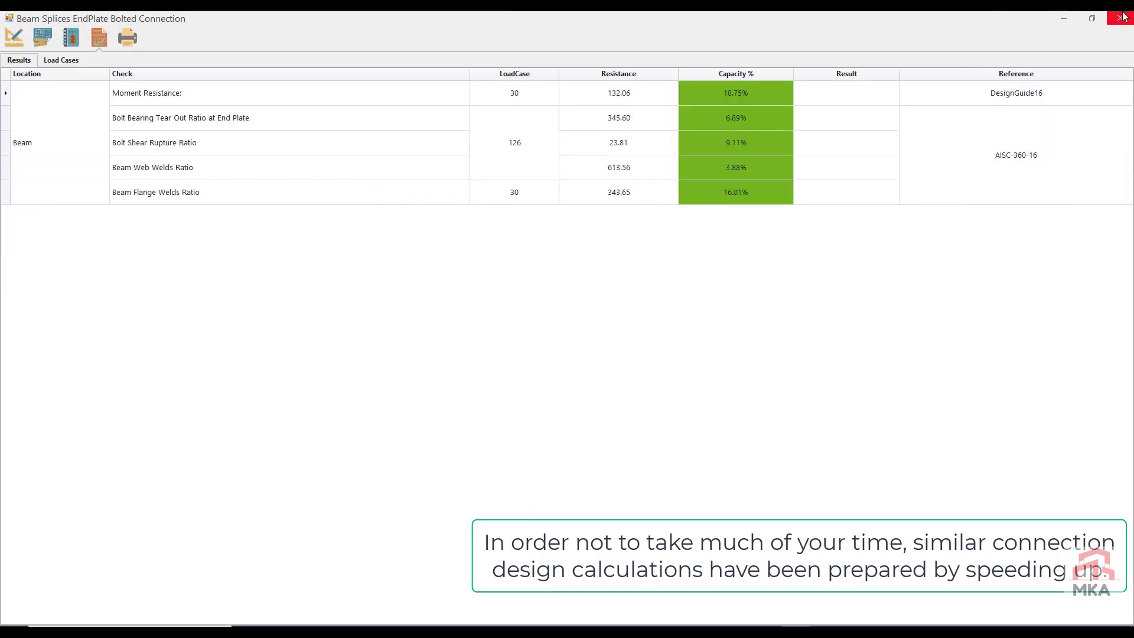
left_click(1120, 18)
left_click(566, 367)
Step: Apply the saved xz-2-39R attributes to the Left splice at node 77, check its capacity results, and close it with changes saved
left_click(218, 360)
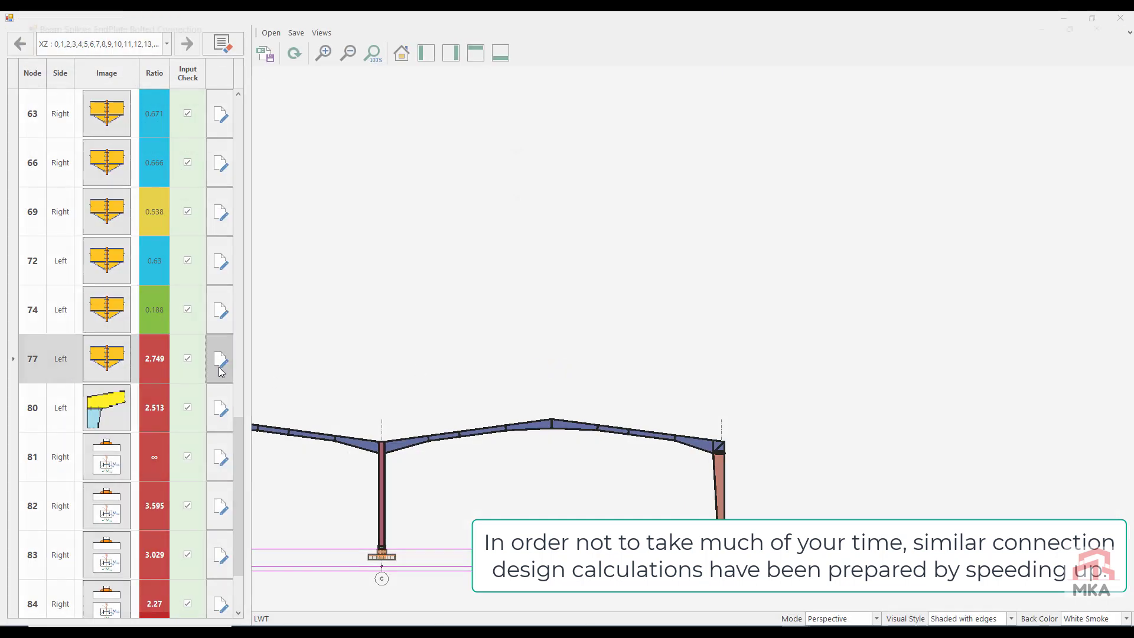
left_click(152, 90)
double_click(147, 149)
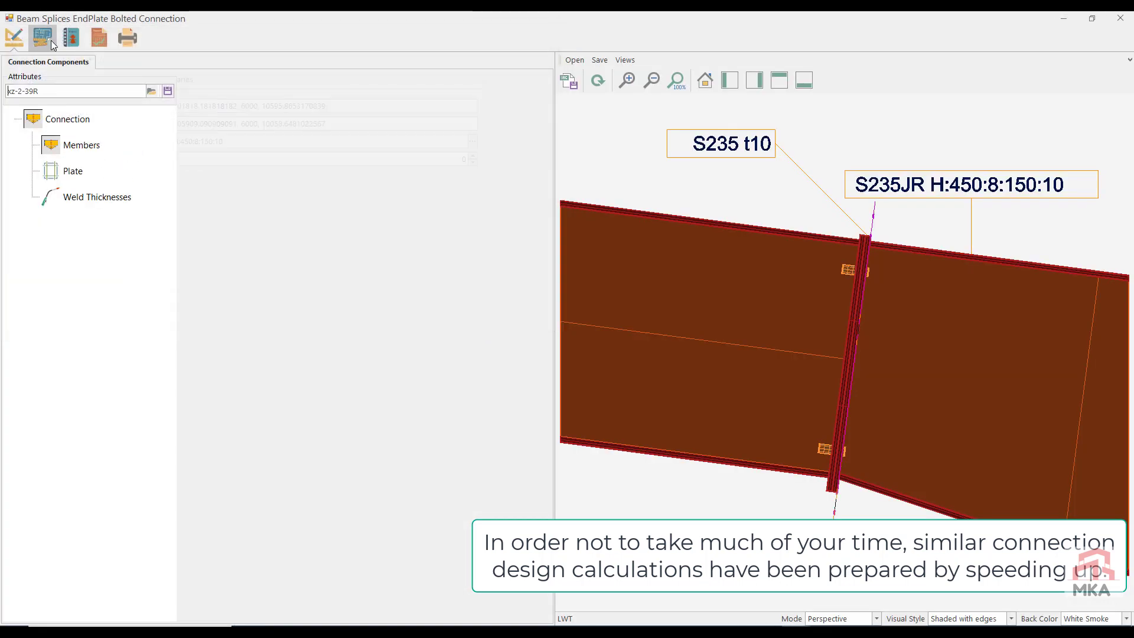
left_click(42, 38)
left_click(98, 38)
left_click(1120, 18)
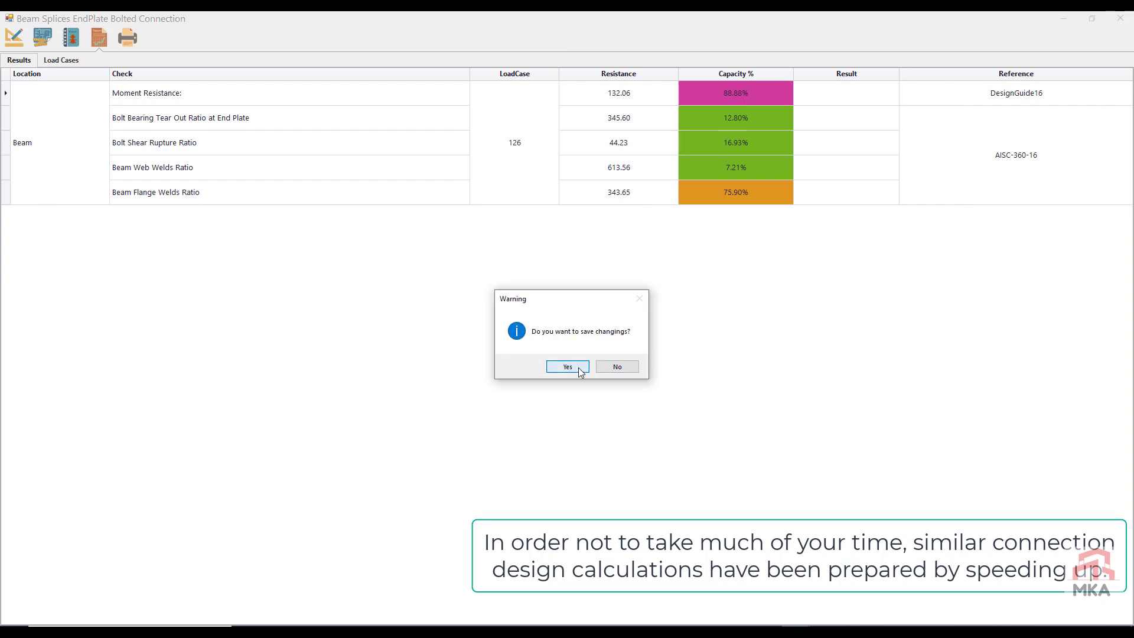
left_click(567, 367)
Step: Open the Left tapered beam-column end plate connection at node 80, browse its saved attributes without applying any, and review its capacity results
left_click(220, 405)
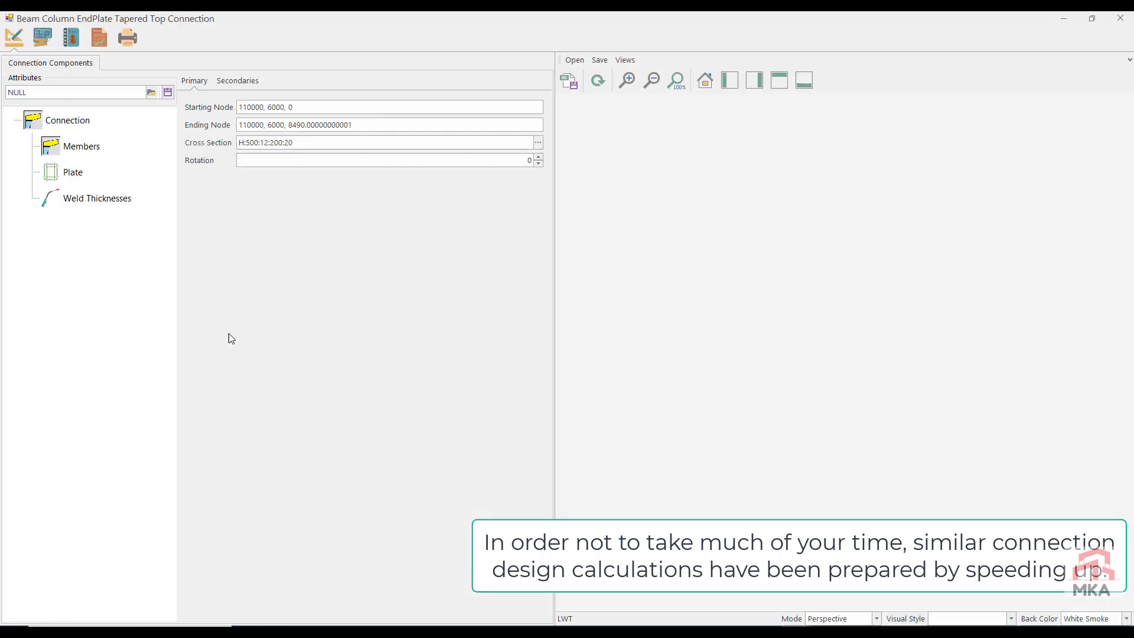
left_click(153, 91)
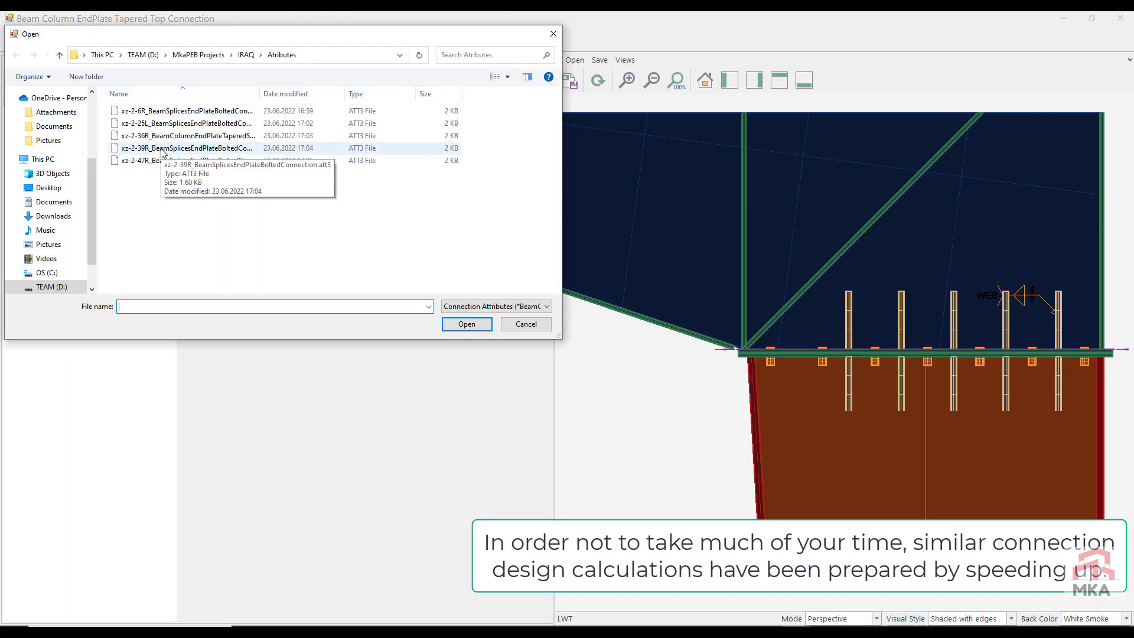
left_click(525, 324)
left_click(98, 38)
left_click(64, 59)
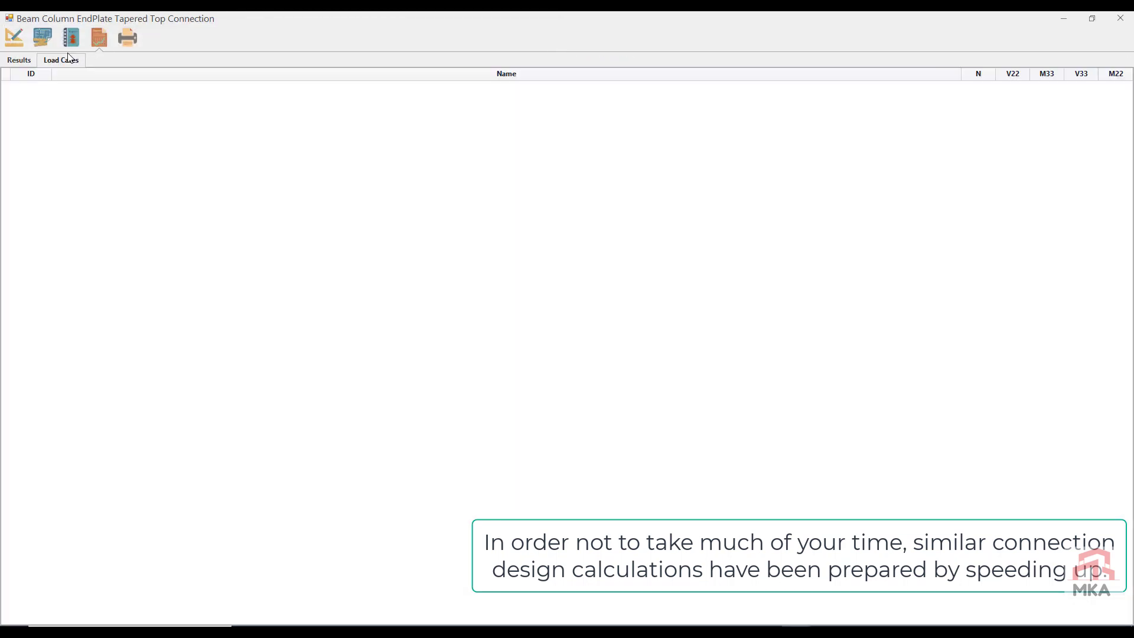
left_click(22, 64)
Step: Set the node 80 end plate to 225 mm wide and 20 mm thick, check its capacity results, and close it with changes saved
left_click(14, 38)
left_click(72, 171)
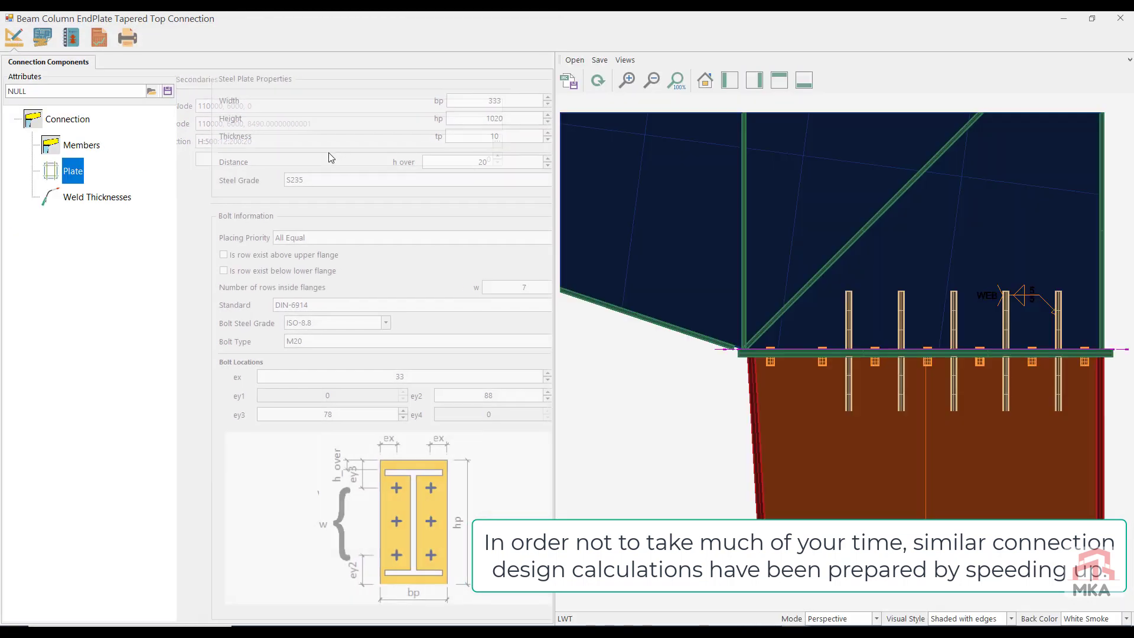
left_click(479, 137)
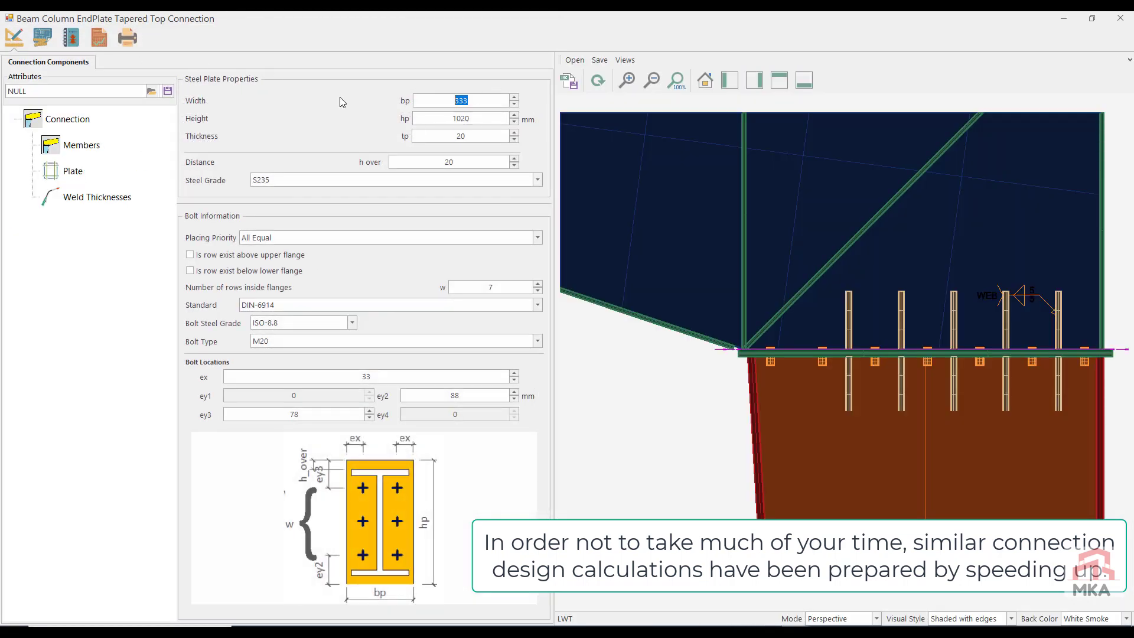
left_click(98, 38)
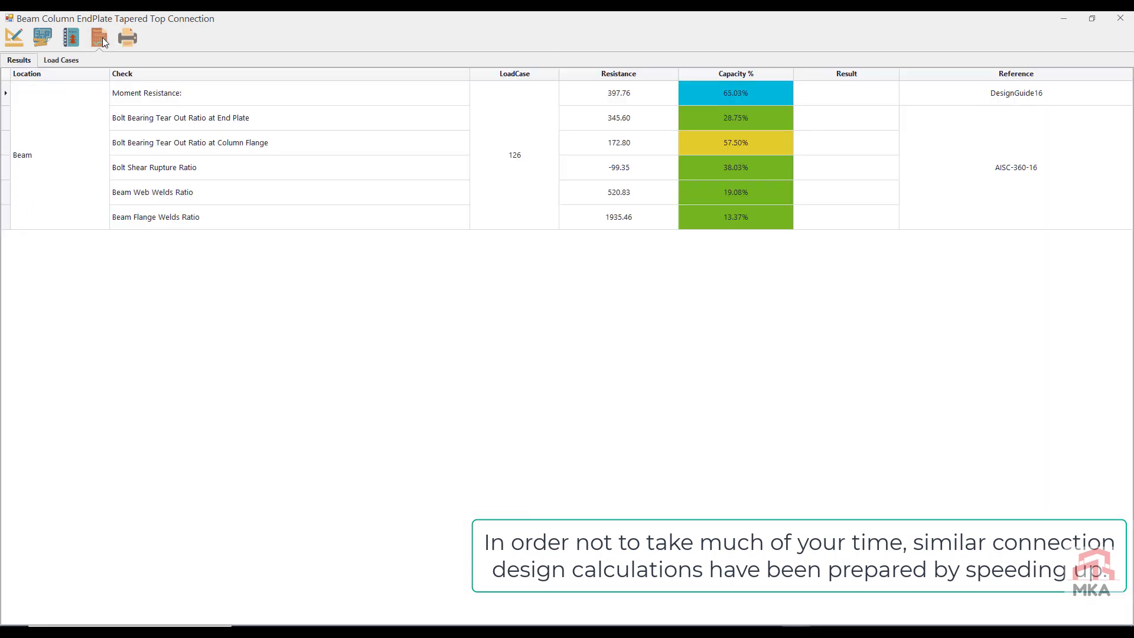
left_click(9, 46)
left_click(1120, 18)
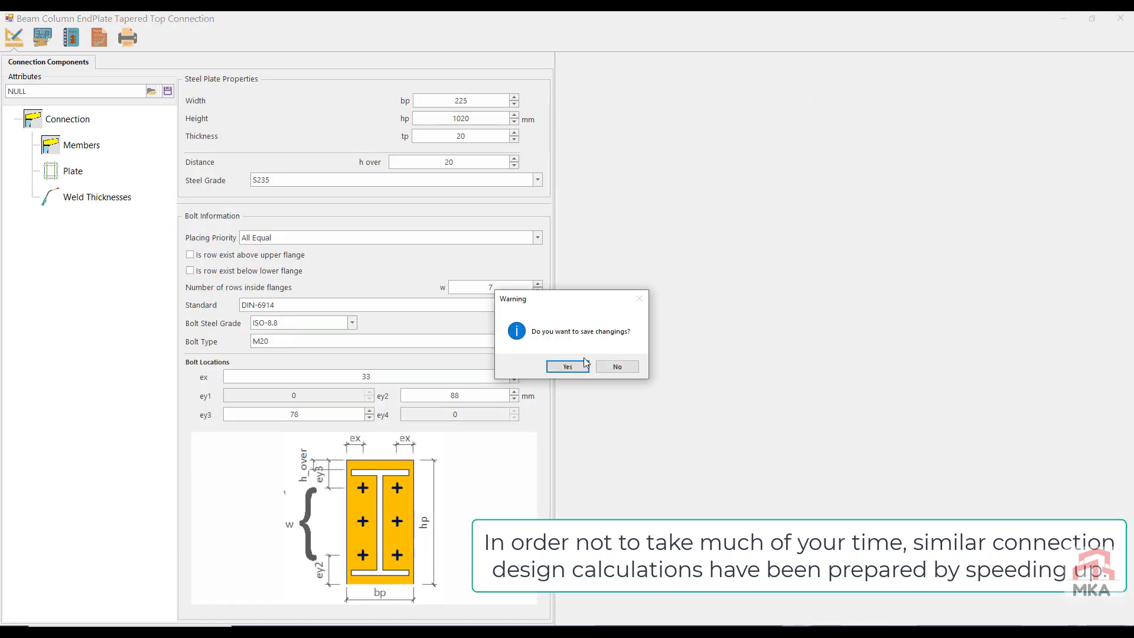
left_click(584, 362)
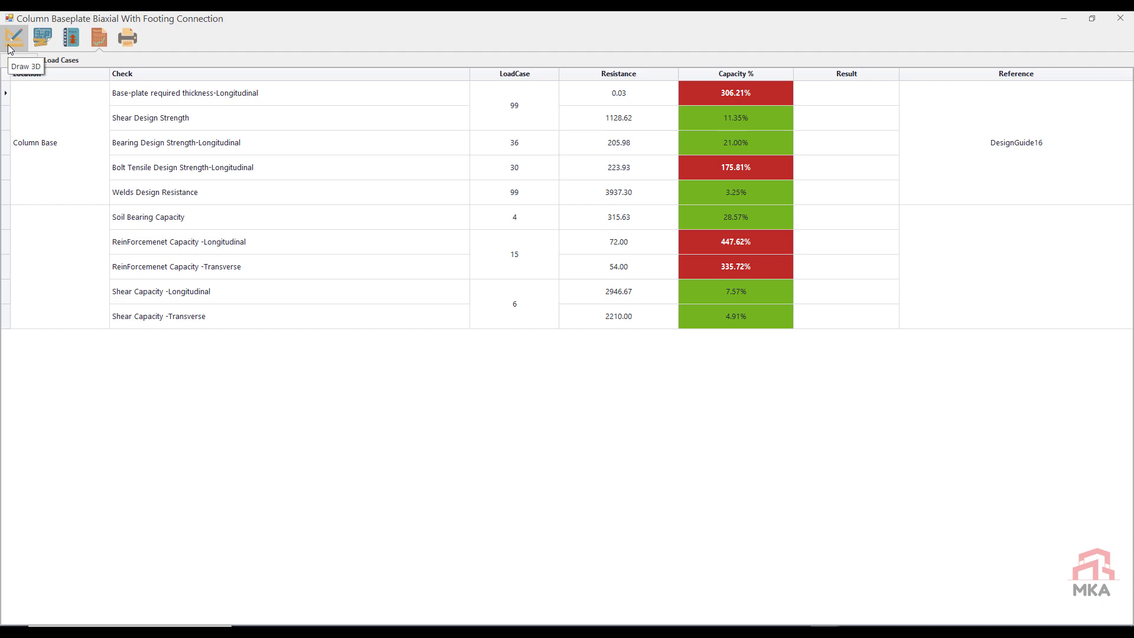
Step: Size the column baseplate to 500 mm width, 900 mm height and 30 mm thickness, redraw the connection, and check its capacity results
left_click(8, 46)
scroll(832, 509, "down", 4)
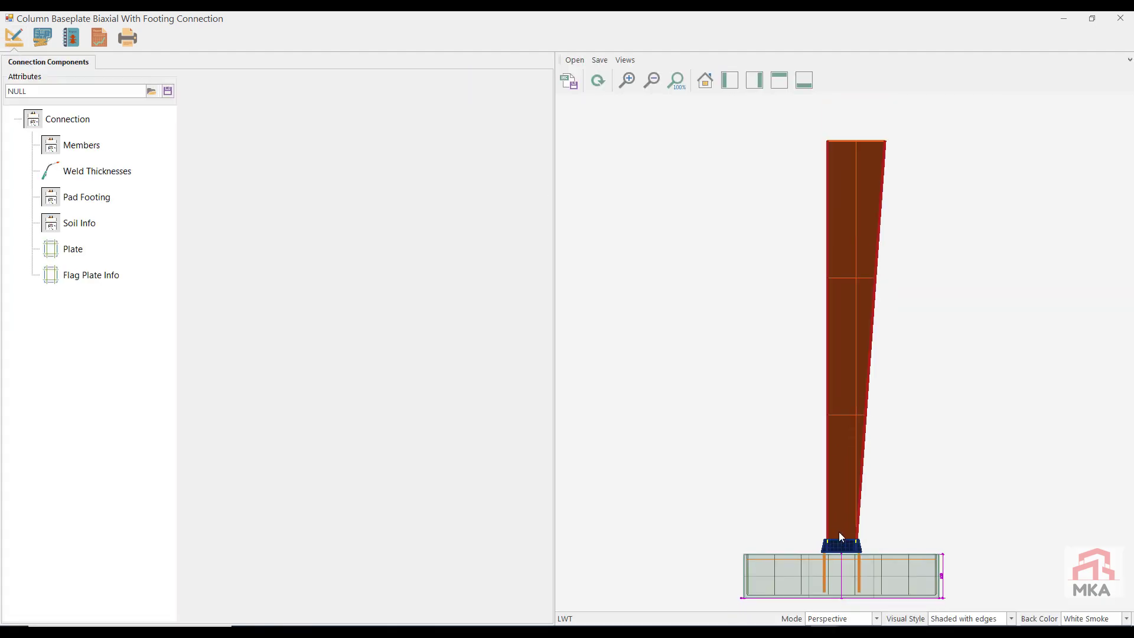
middle_click_drag(839, 534, 888, 614)
scroll(831, 529, "up", 10)
middle_click_drag(760, 497, 728, 473)
scroll(728, 473, "up", 3)
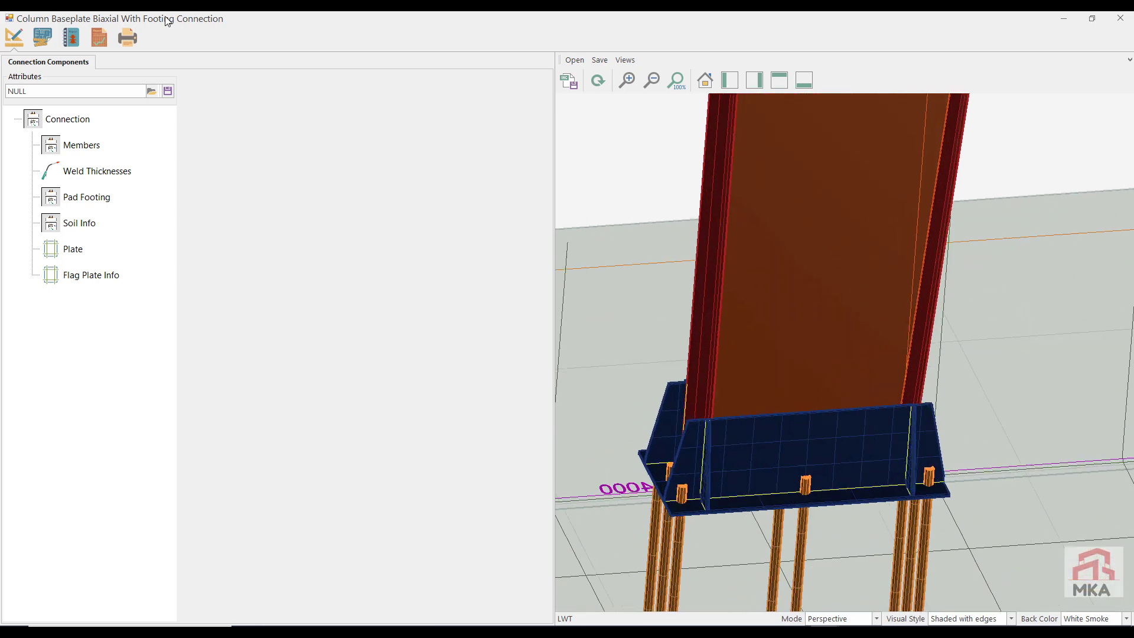
left_click(71, 249)
left_click_drag(298, 101, 212, 100)
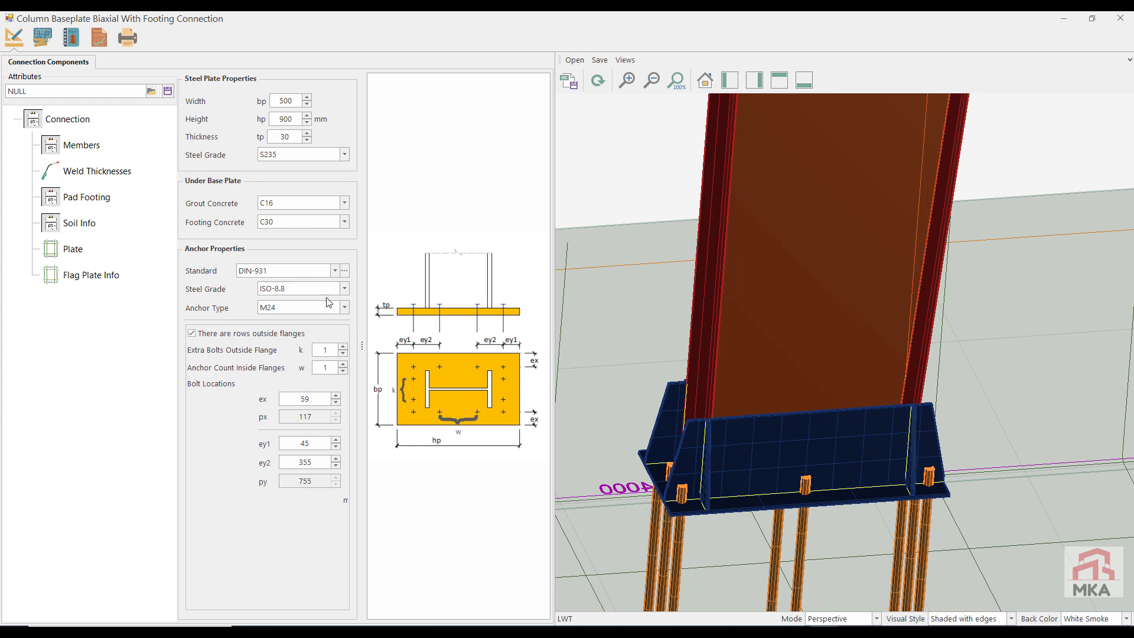
left_click(597, 80)
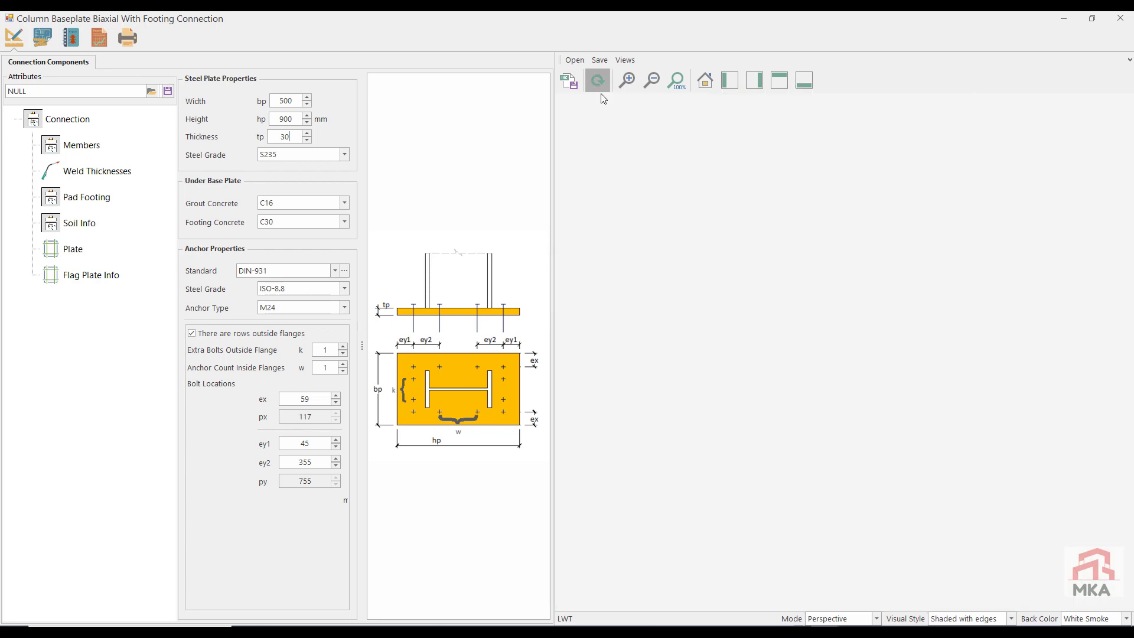
middle_click_drag(775, 447, 760, 479)
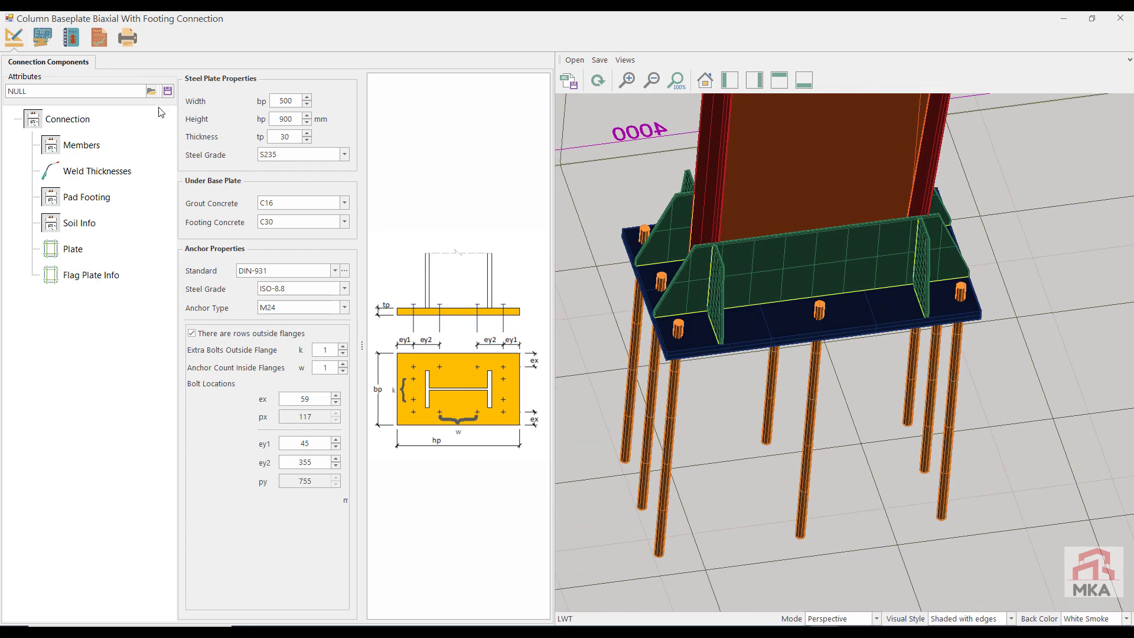
left_click(99, 38)
left_click(20, 61)
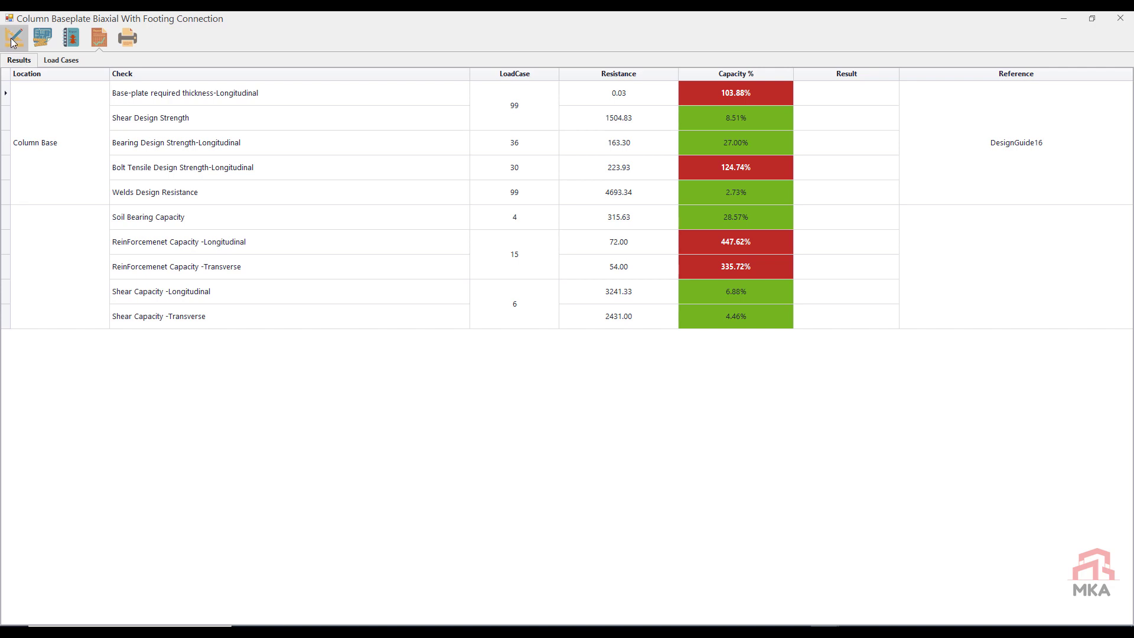
Step: Set the baseplate thickness to 40 mm and the extra bolts outside the flange to 2, rechecking the capacity results after each change
left_click(14, 37)
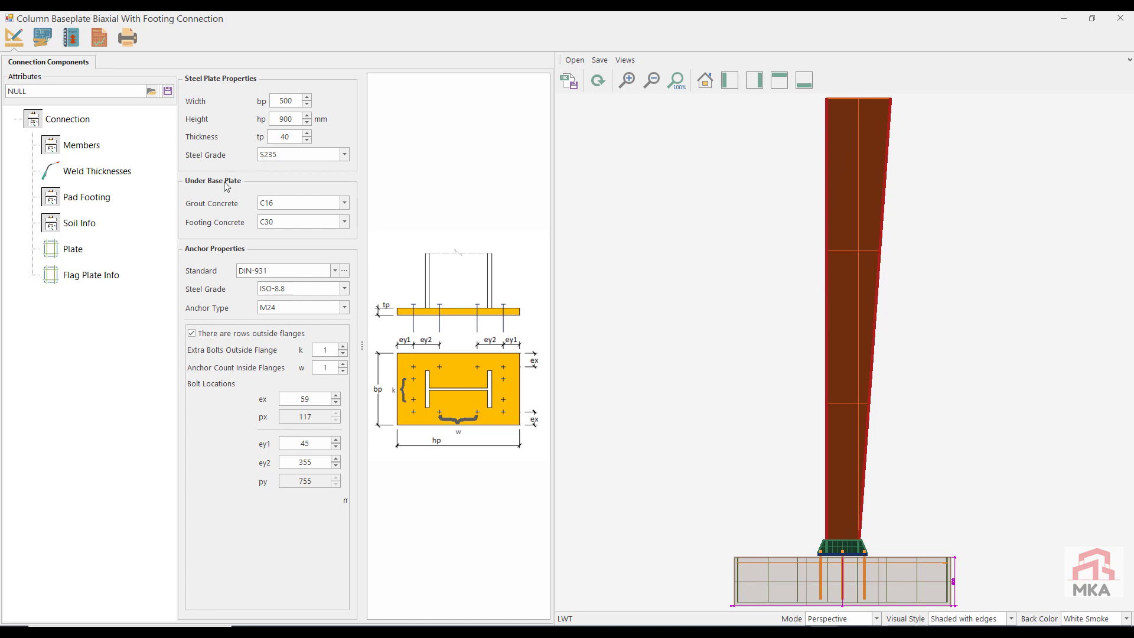
left_click(97, 40)
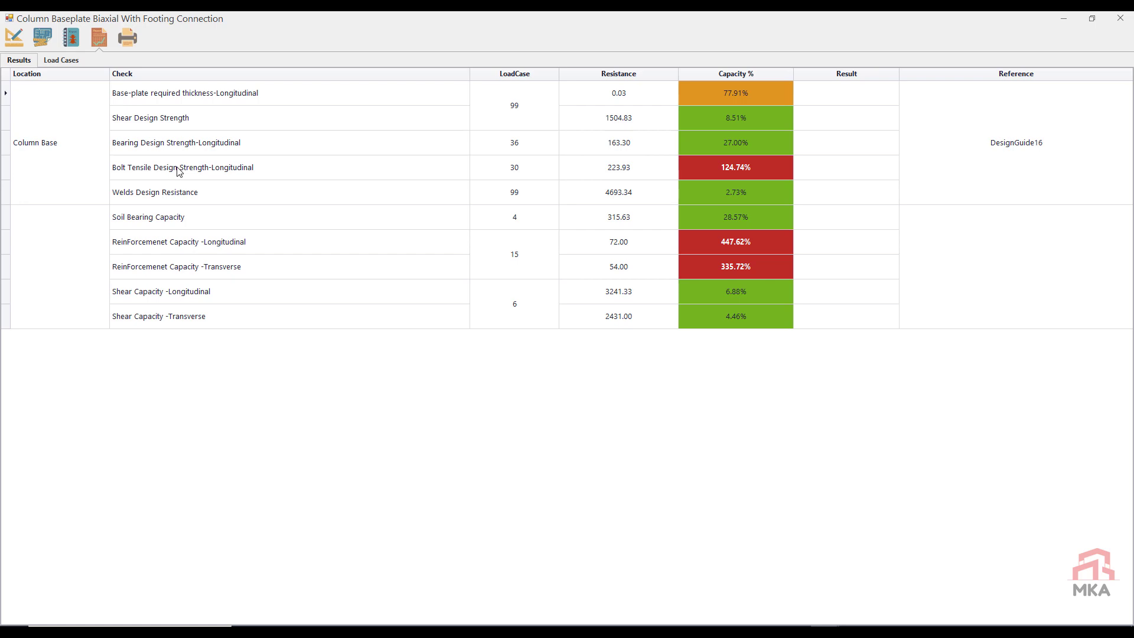
left_click(16, 39)
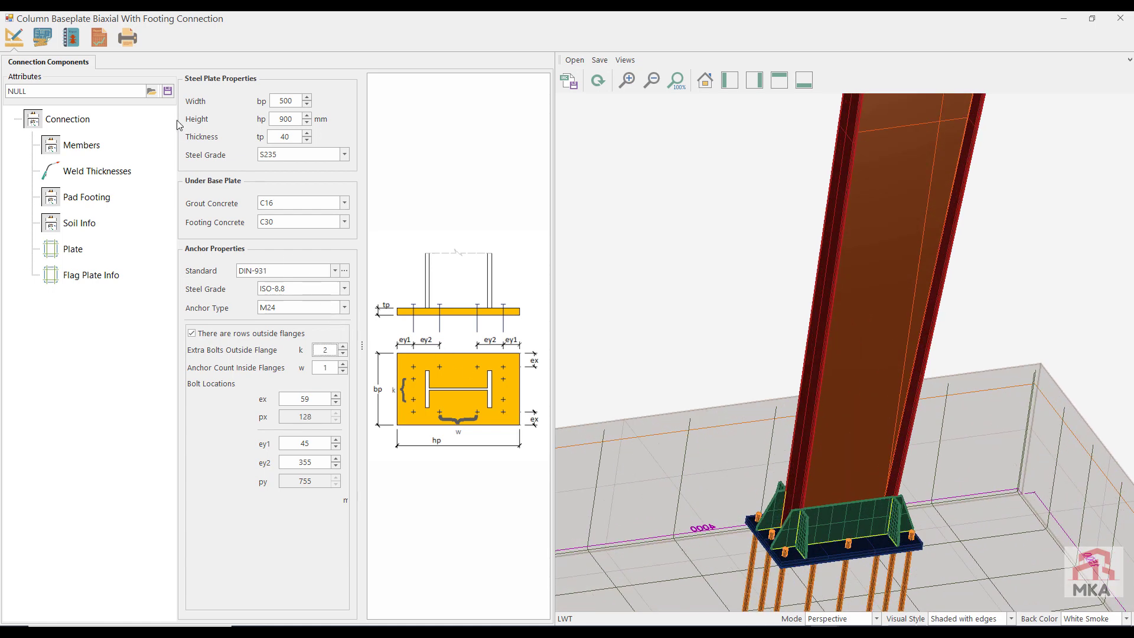
left_click(98, 39)
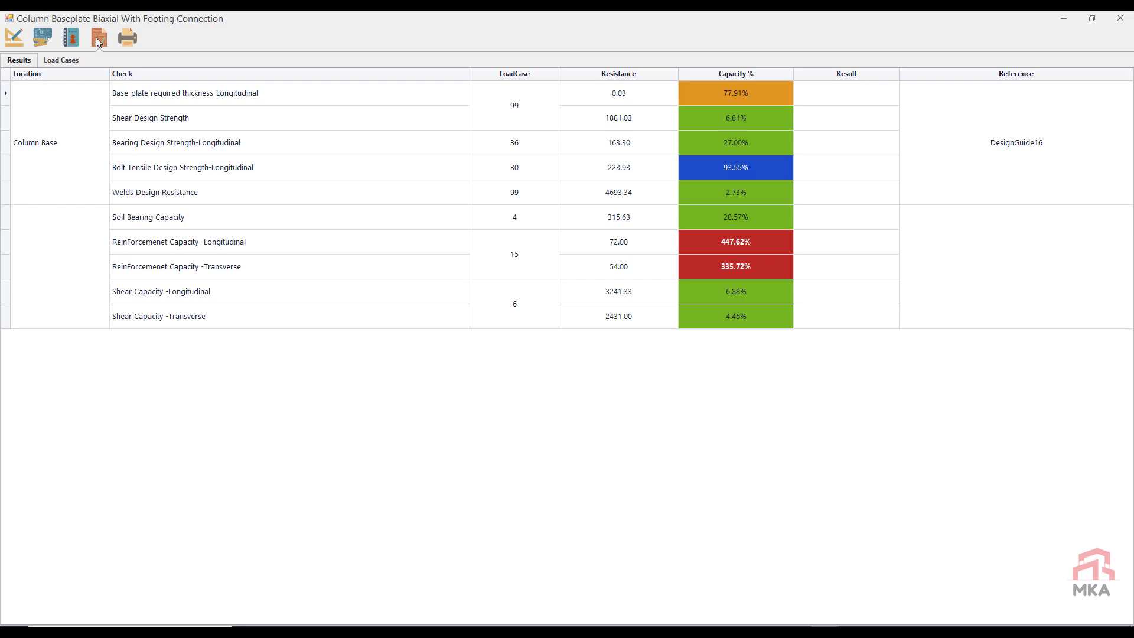
Step: Set the anchor count inside the flanges to 2 and the ey2 bolt spacing to 160 mm, and redraw the connection
left_click(13, 39)
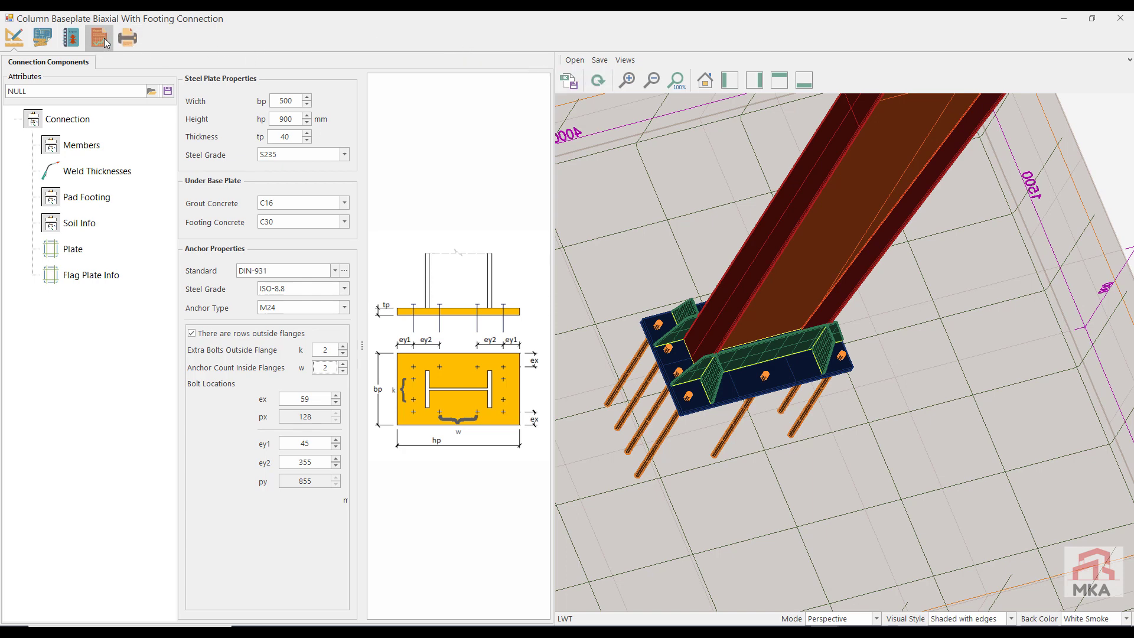
left_click(10, 41)
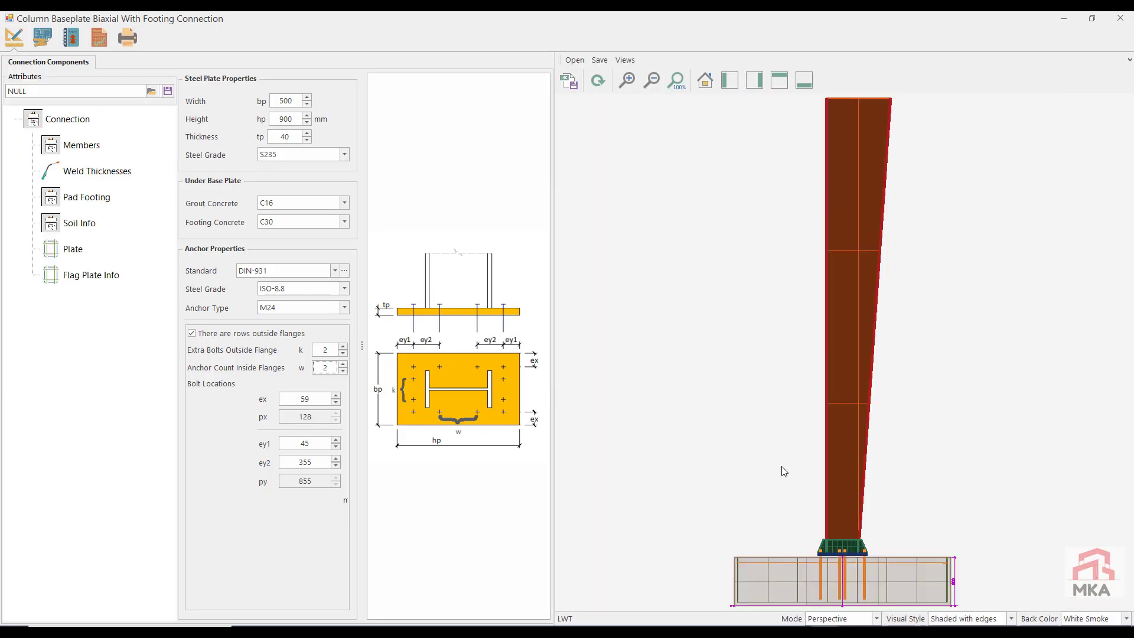
scroll(838, 539, "up", 2)
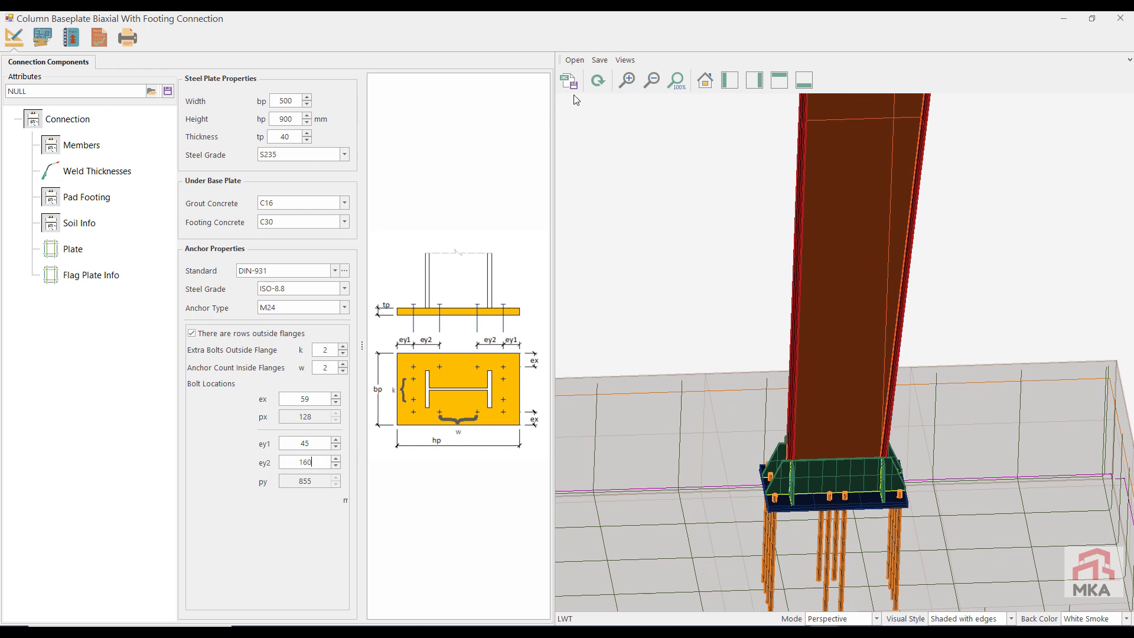
left_click(598, 81)
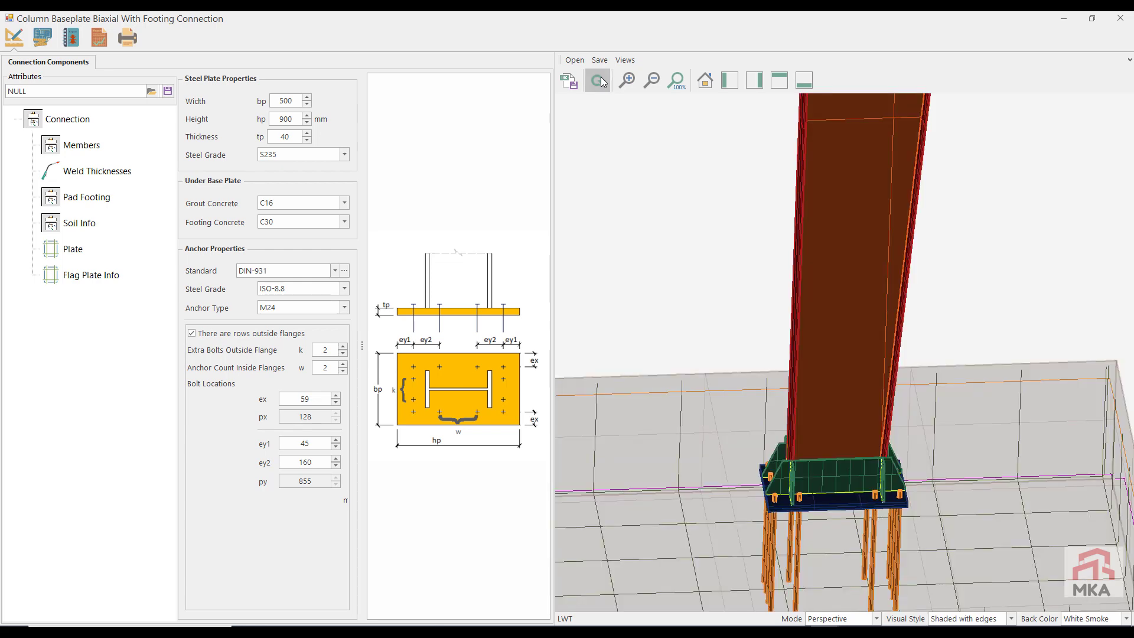
Step: Set the baseplate height to 1000 mm and the ey2 bolt spacing to 80 mm, and redraw the connection
double_click(285, 119)
type("100")
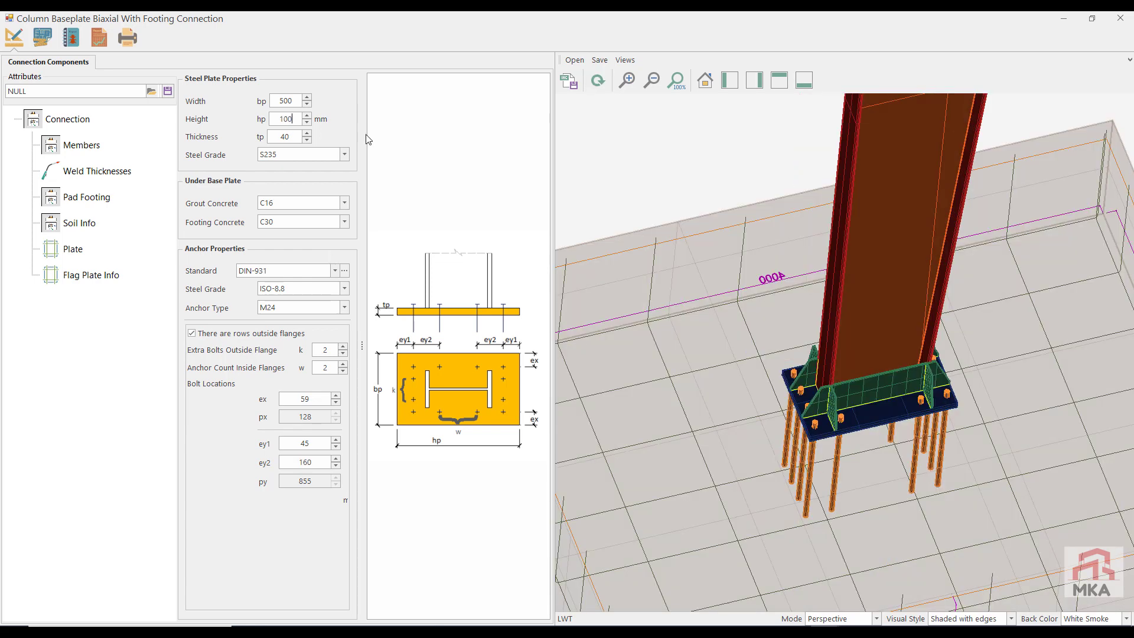
type("0")
left_click(598, 81)
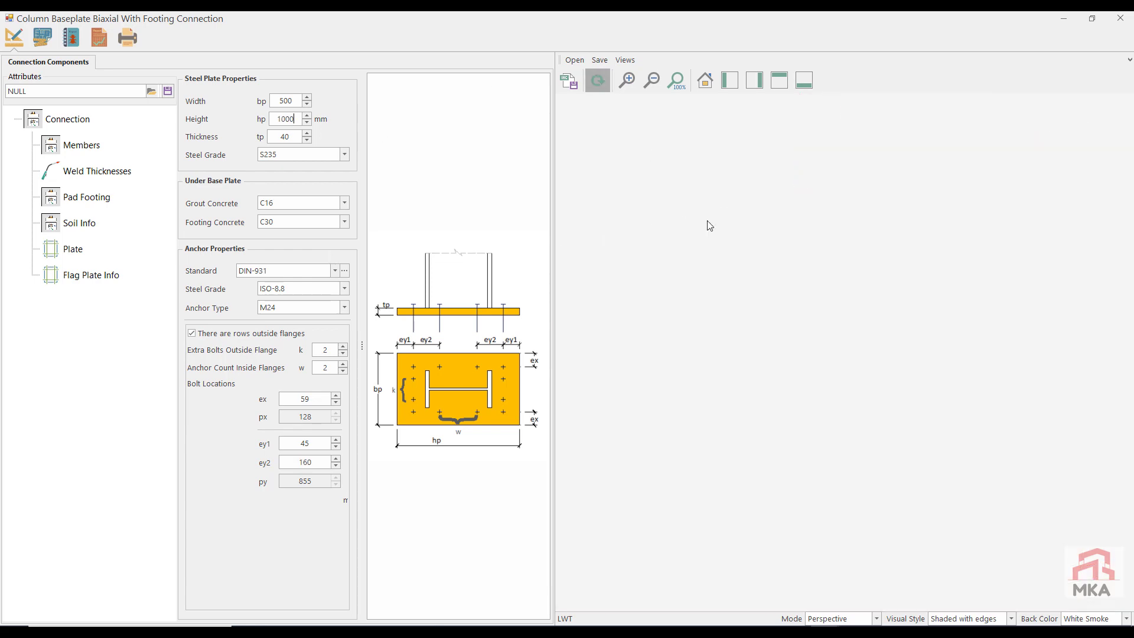
scroll(777, 329, "up", 3)
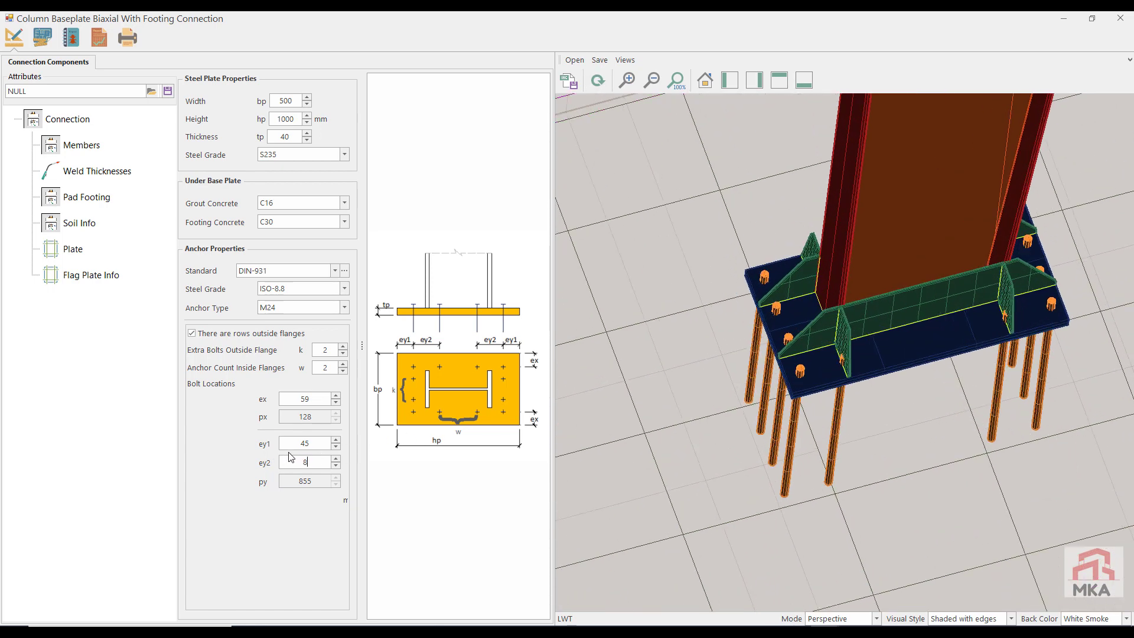
left_click(597, 81)
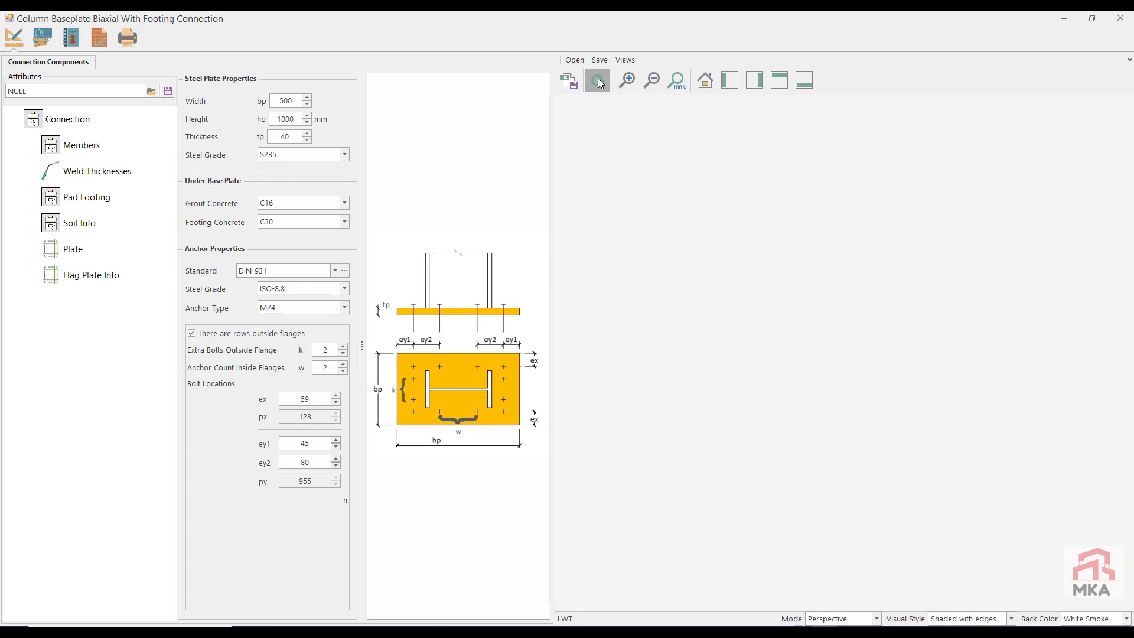
scroll(812, 265, "up", 3)
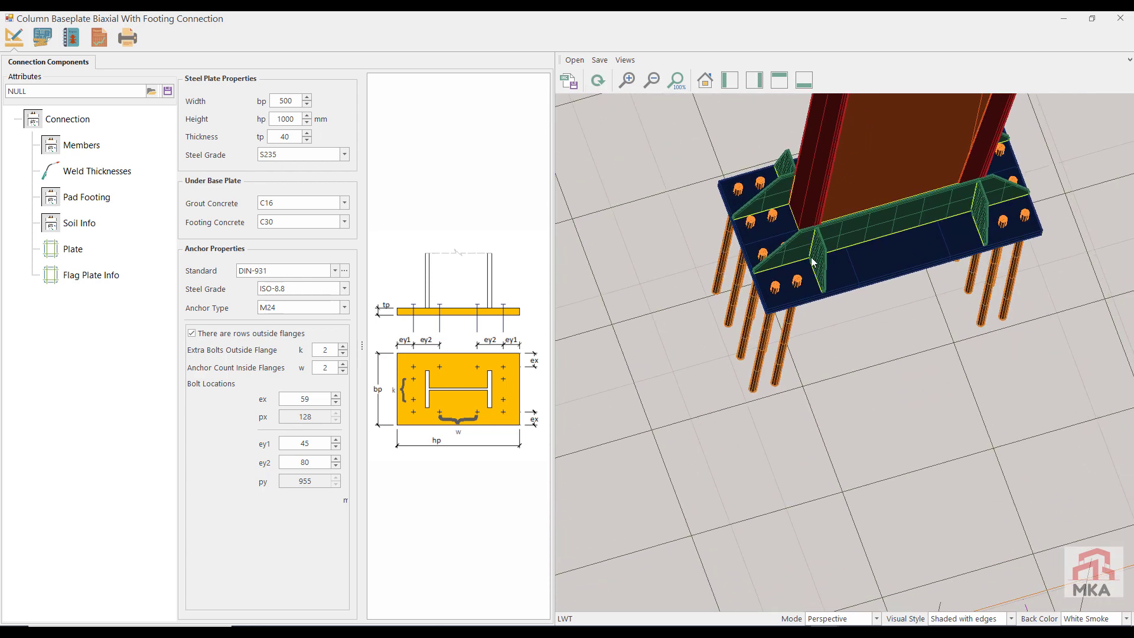
Step: Raise the anchor count inside the flanges to 4, inspect the redrawn anchor layout, and check the baseplate's capacity results
scroll(814, 239, "up", 3)
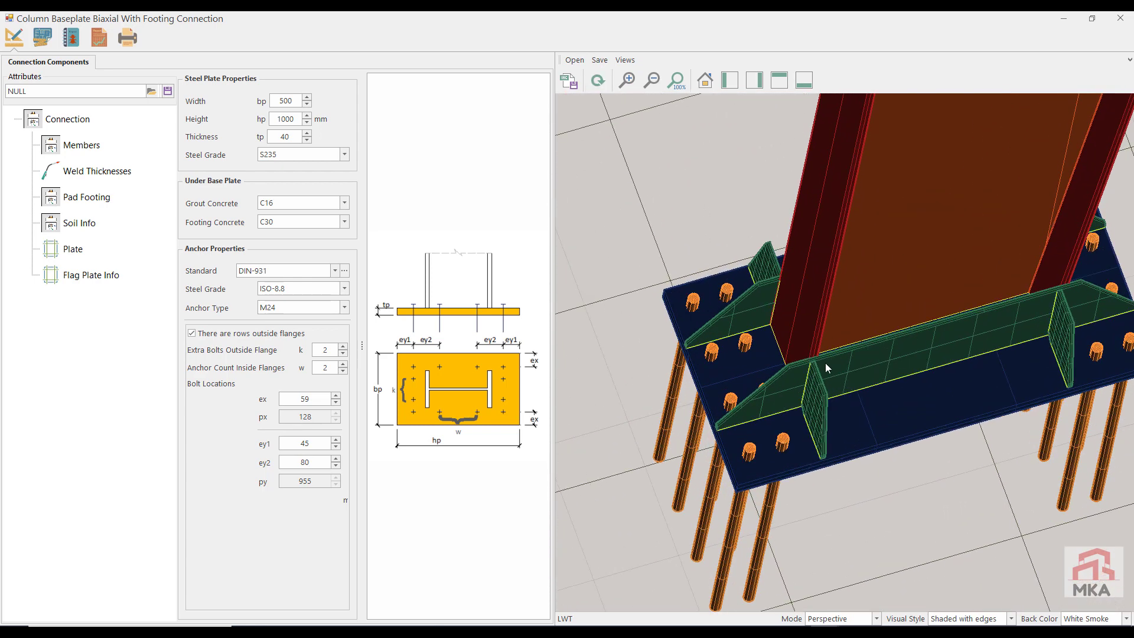
middle_click_drag(825, 369, 824, 365)
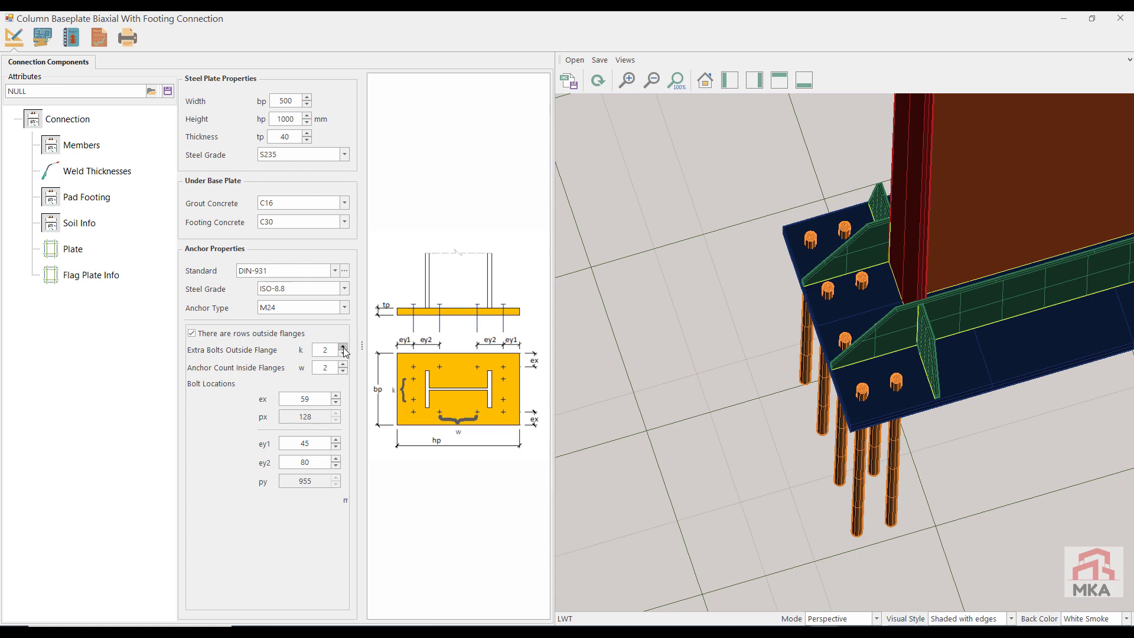
left_click(603, 85)
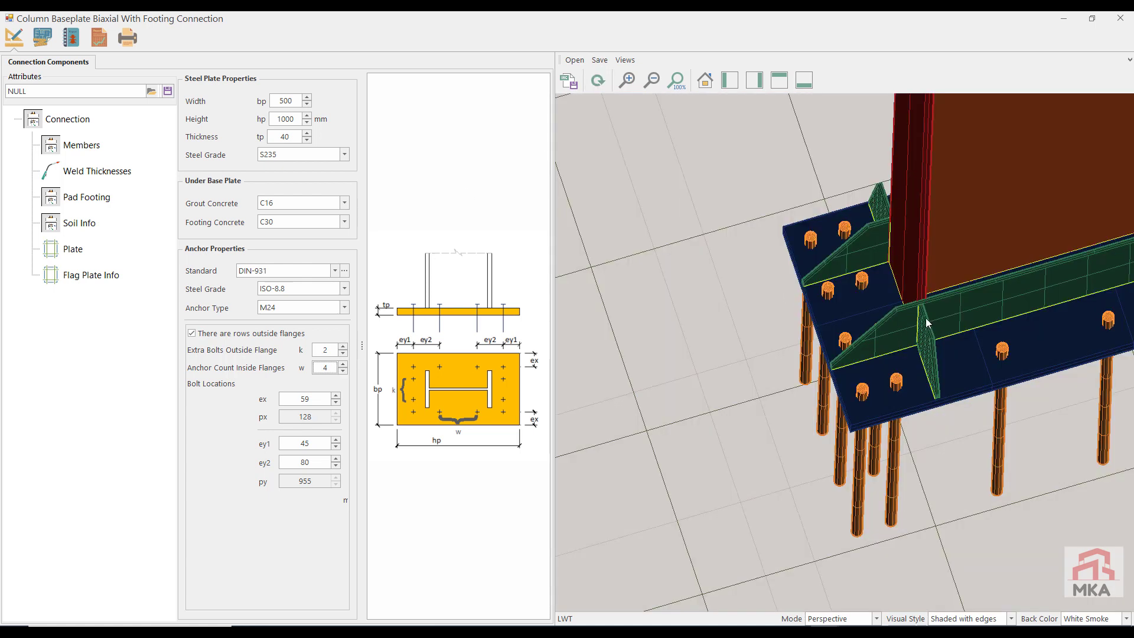
middle_click_drag(858, 344, 838, 381)
scroll(804, 353, "down", 3)
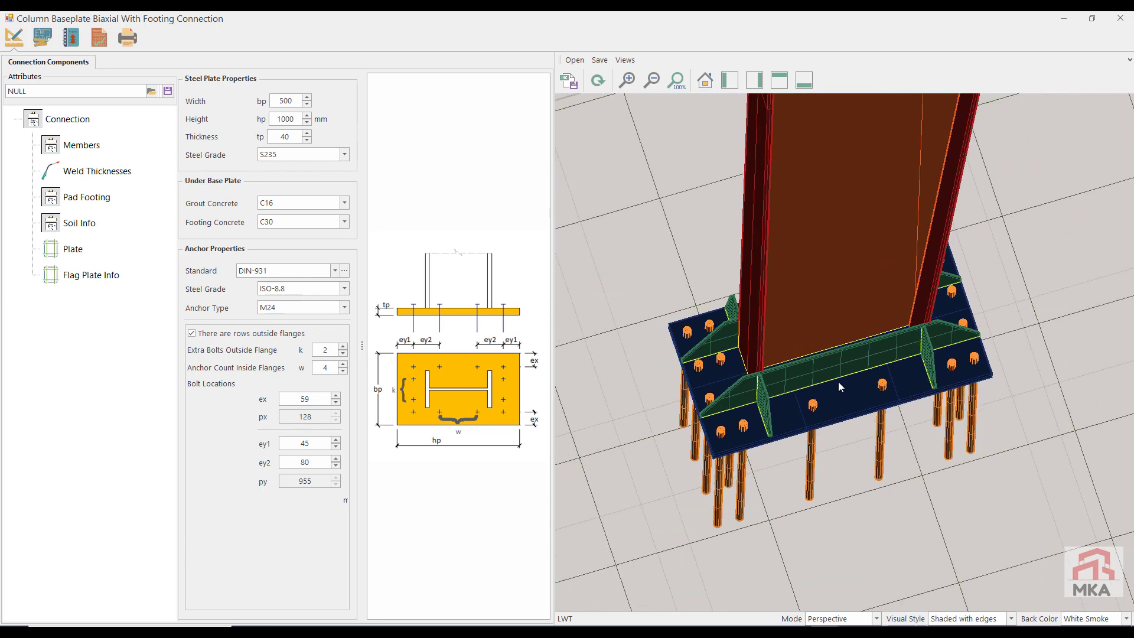
left_click(99, 37)
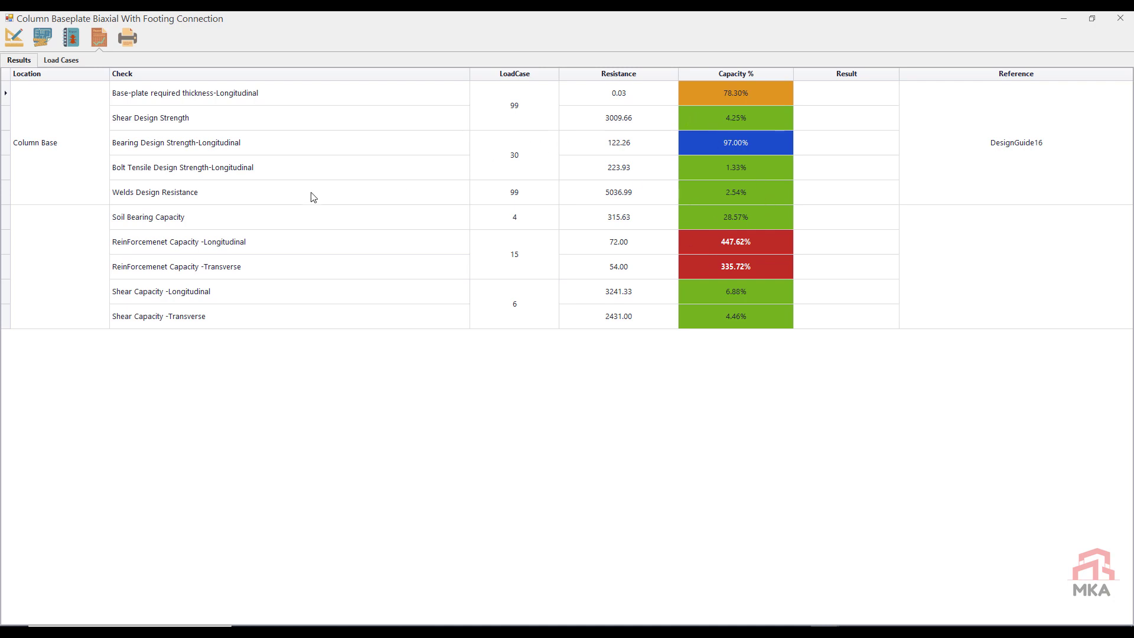
Step: Set the pad footing's width B to 200 cm, inspect the footing in the model, and check the capacity results
left_click(14, 38)
left_click(66, 200)
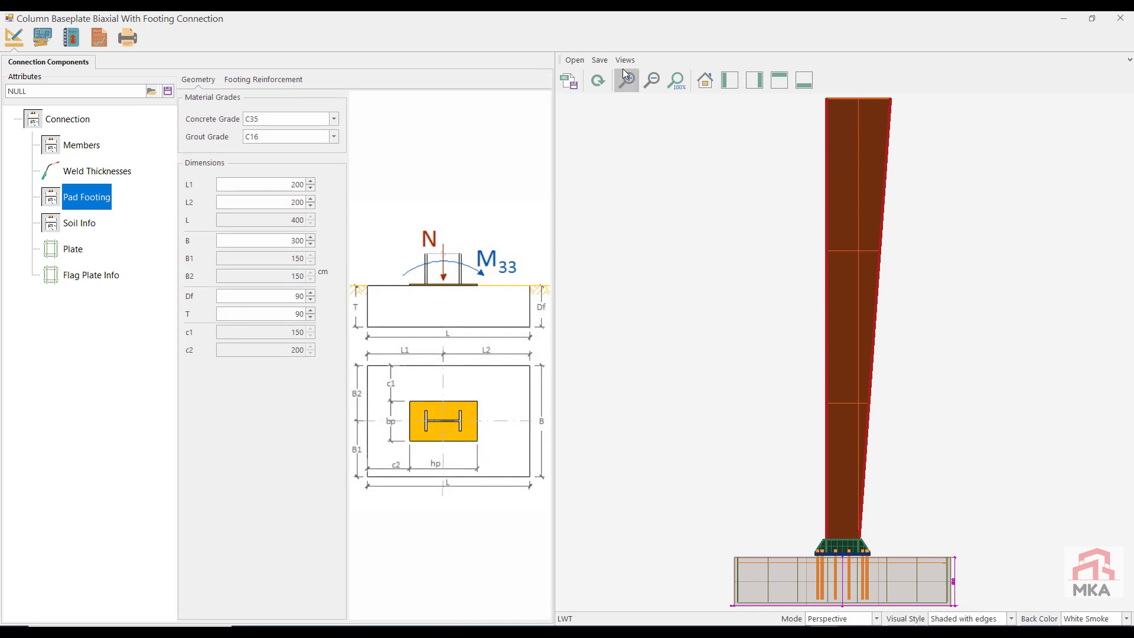
left_click(602, 85)
middle_click_drag(880, 522, 852, 503)
scroll(852, 504, "up", 1)
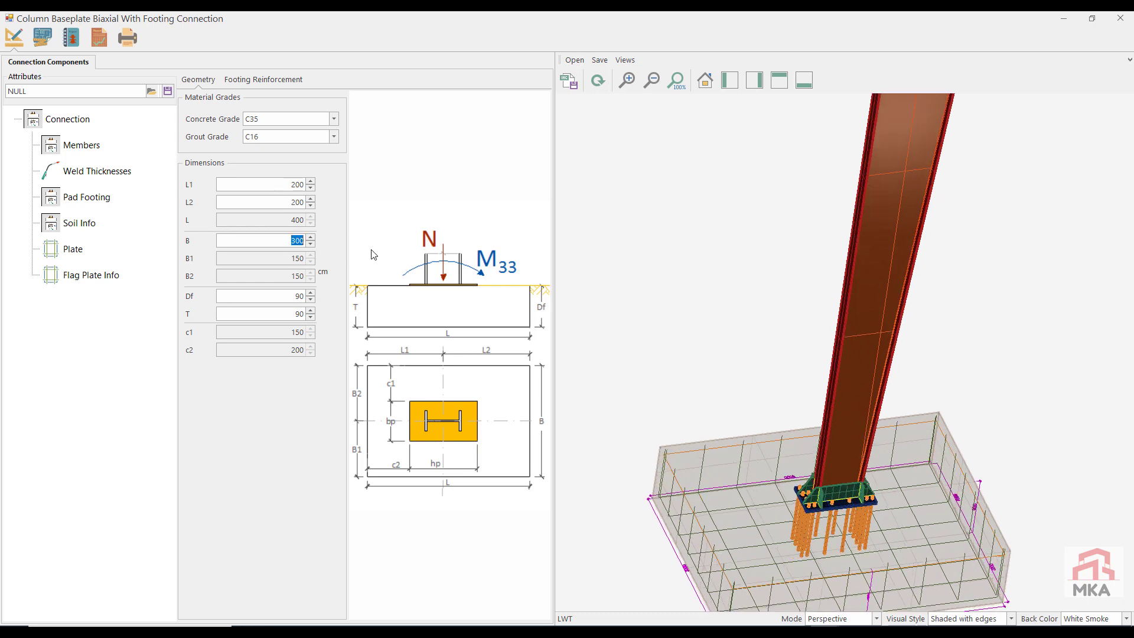
left_click(99, 38)
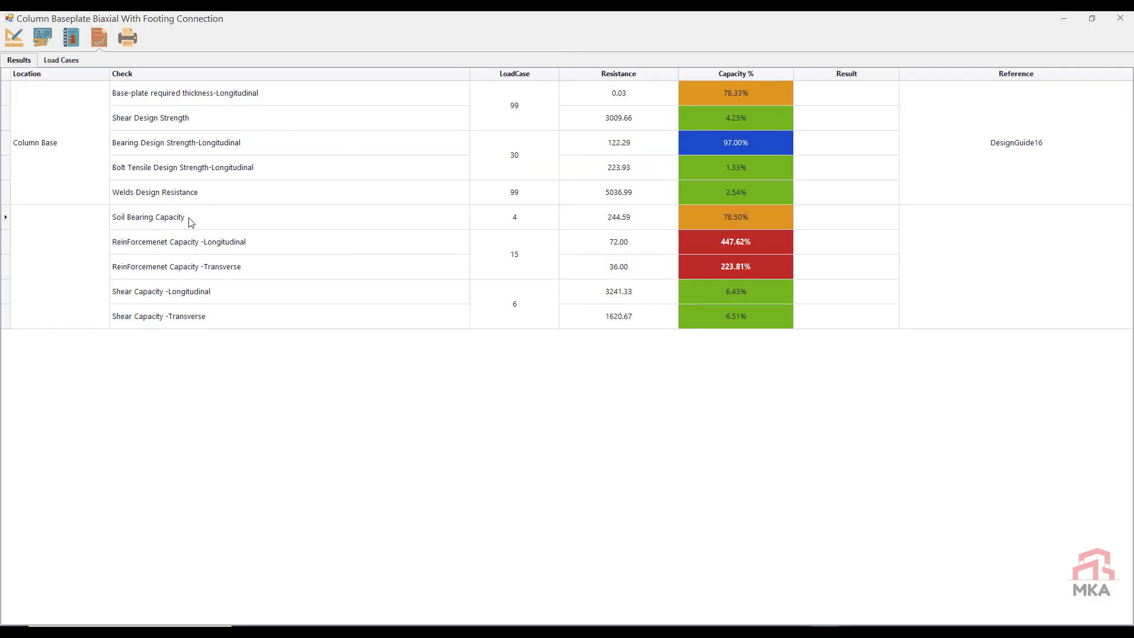
Step: Set the pad footing thickness T to 50 cm, redraw the connection, and recheck the capacity results
left_click(8, 45)
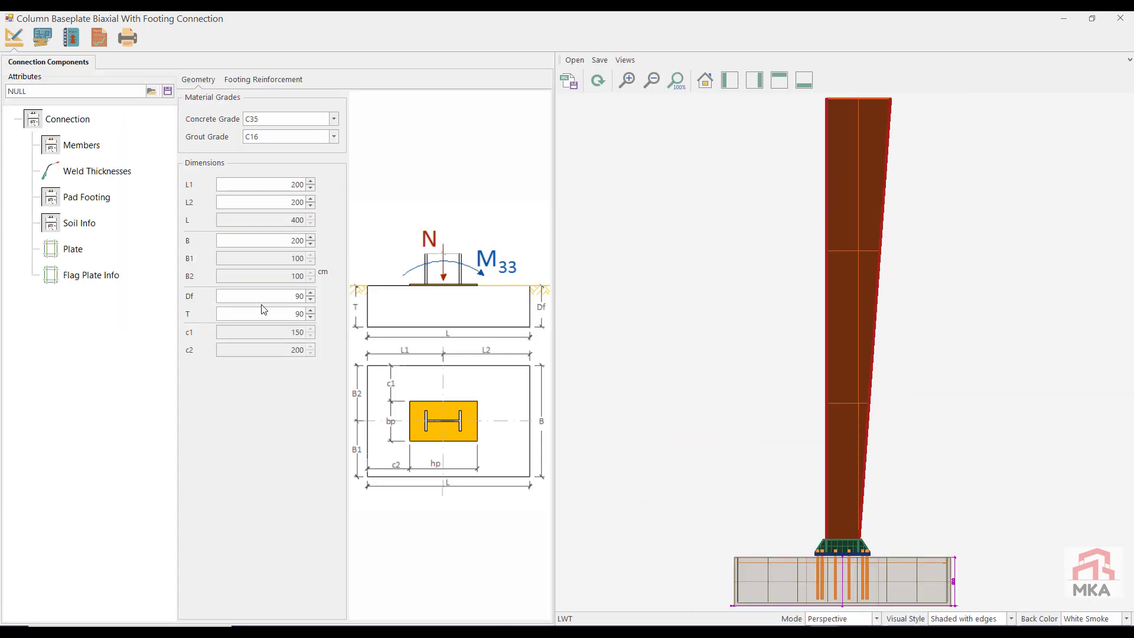
left_click_drag(281, 314, 358, 310)
type("50")
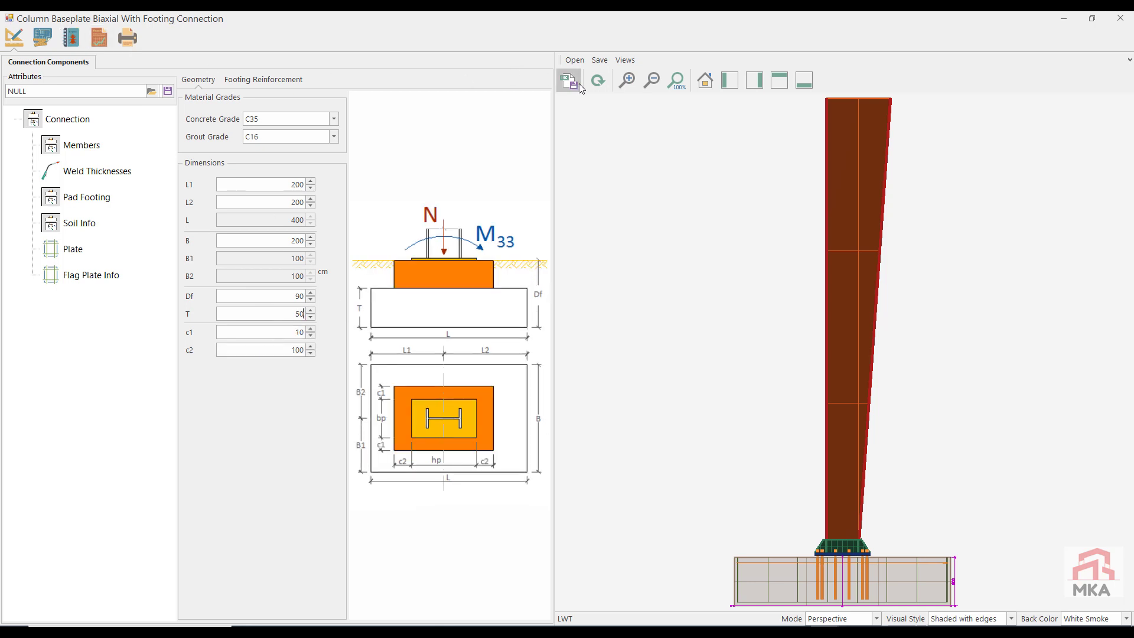
left_click(597, 81)
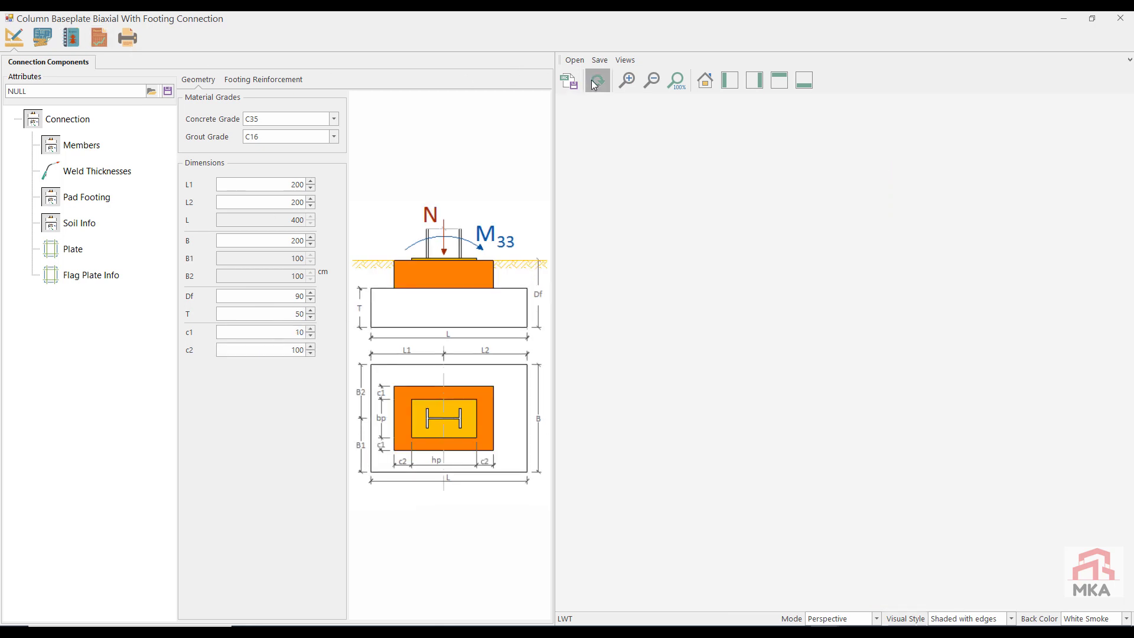
left_click(108, 43)
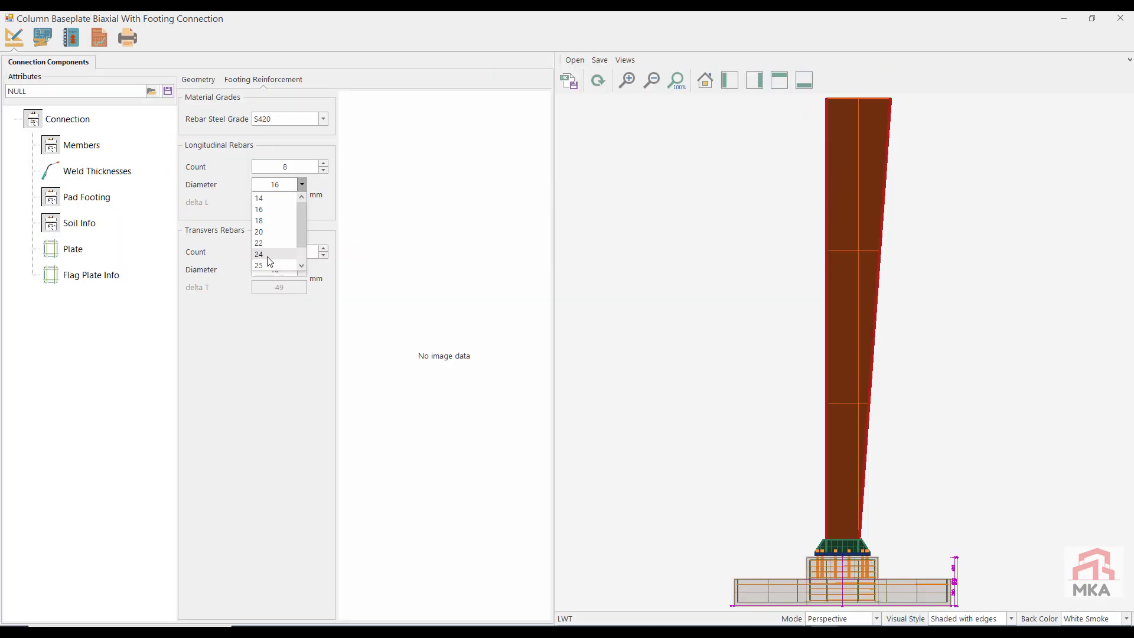
Step: Set the footing's longitudinal rebar count to 14
left_click(267, 255)
left_click(324, 164)
left_click(324, 164)
left_click(324, 164)
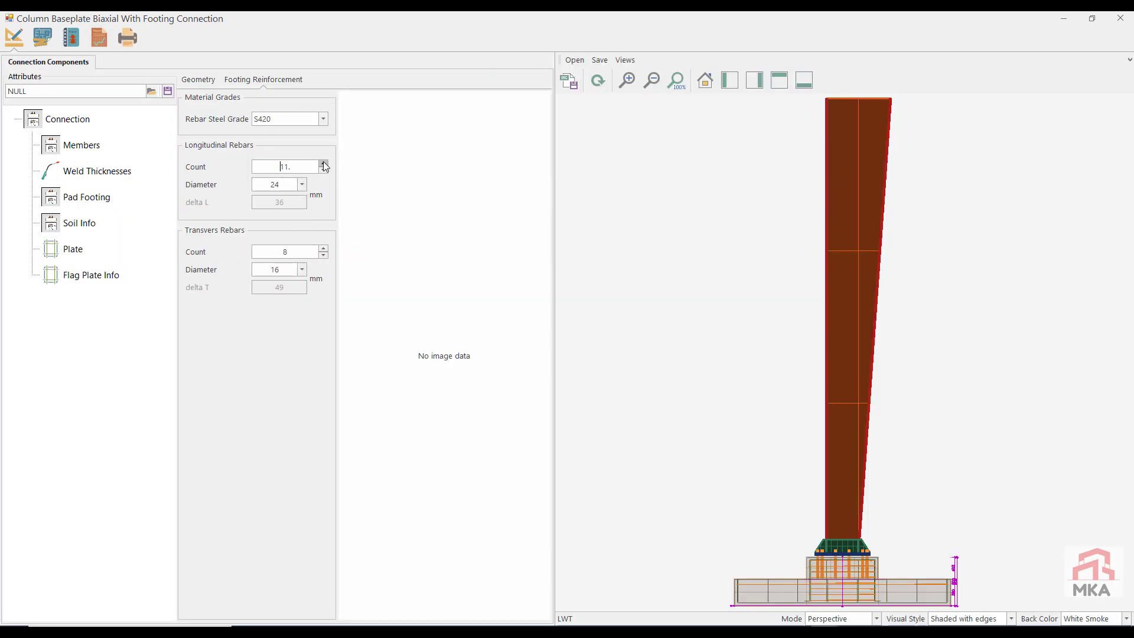
left_click(323, 164)
left_click(323, 164)
Step: Set the footing's transverse rebars to 20 bars of 20 mm diameter and check the reinforcement capacity
left_click(324, 249)
left_click(301, 269)
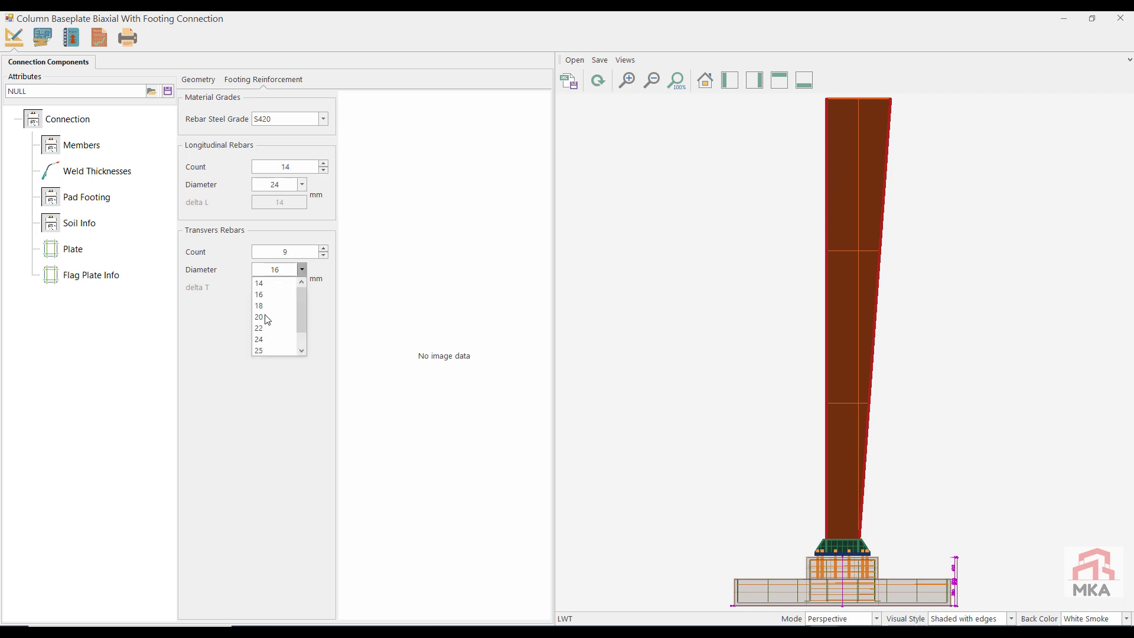
left_click(276, 319)
left_click(323, 249)
left_click(323, 249)
left_click(324, 249)
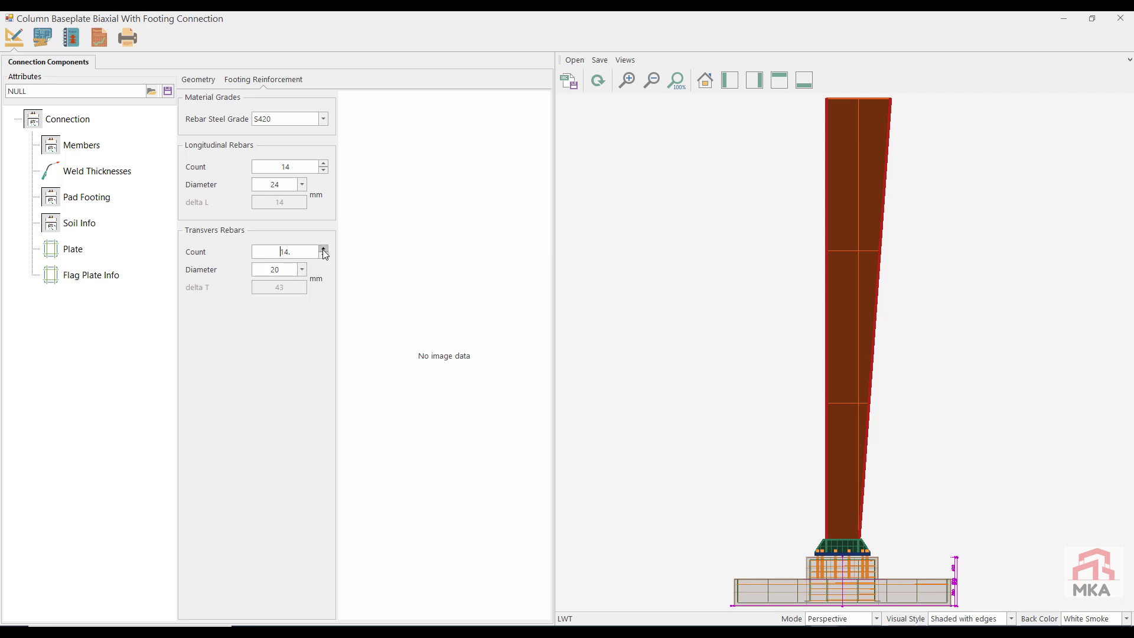
left_click(323, 248)
left_click(90, 42)
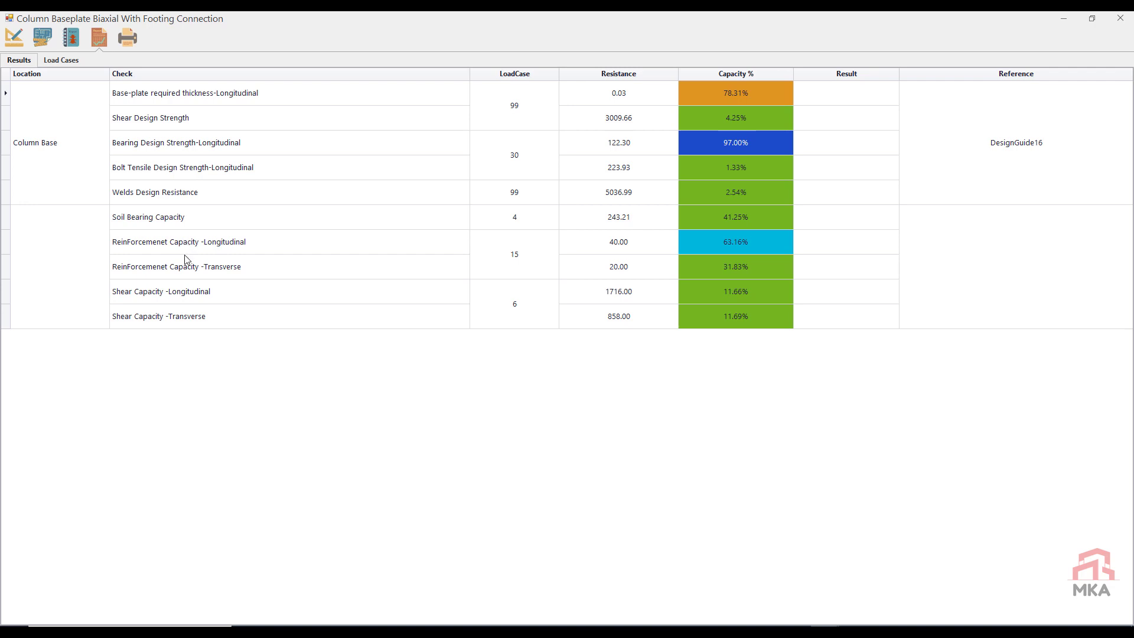
Step: Set the footing's transverse rebars to 20 bars of 16 mm diameter and recheck the capacity results
left_click(12, 42)
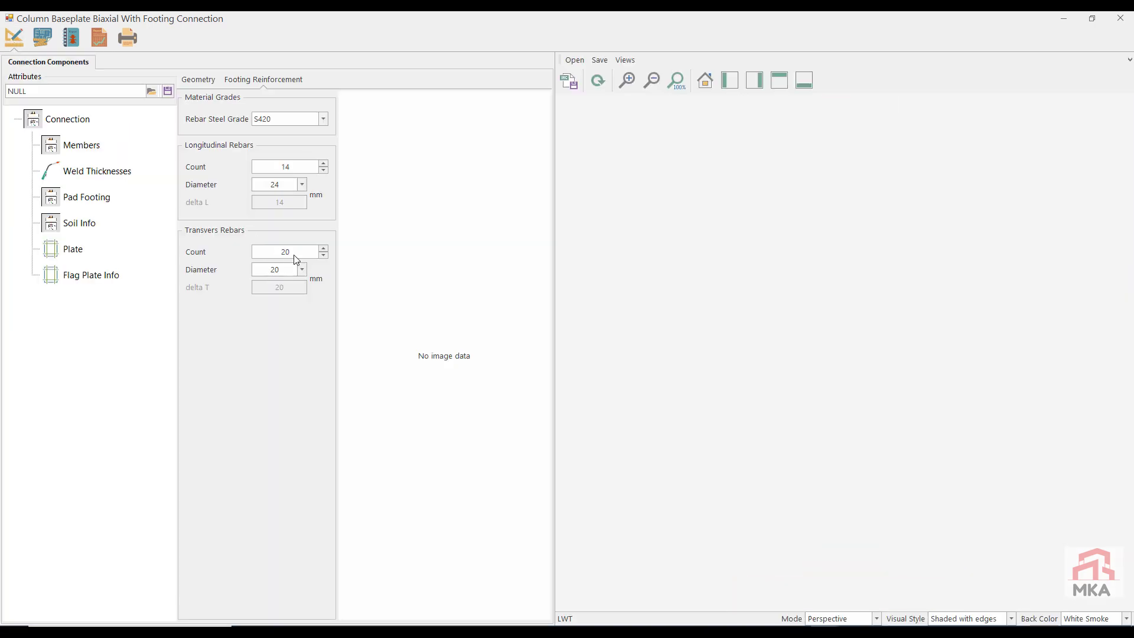
left_click(324, 254)
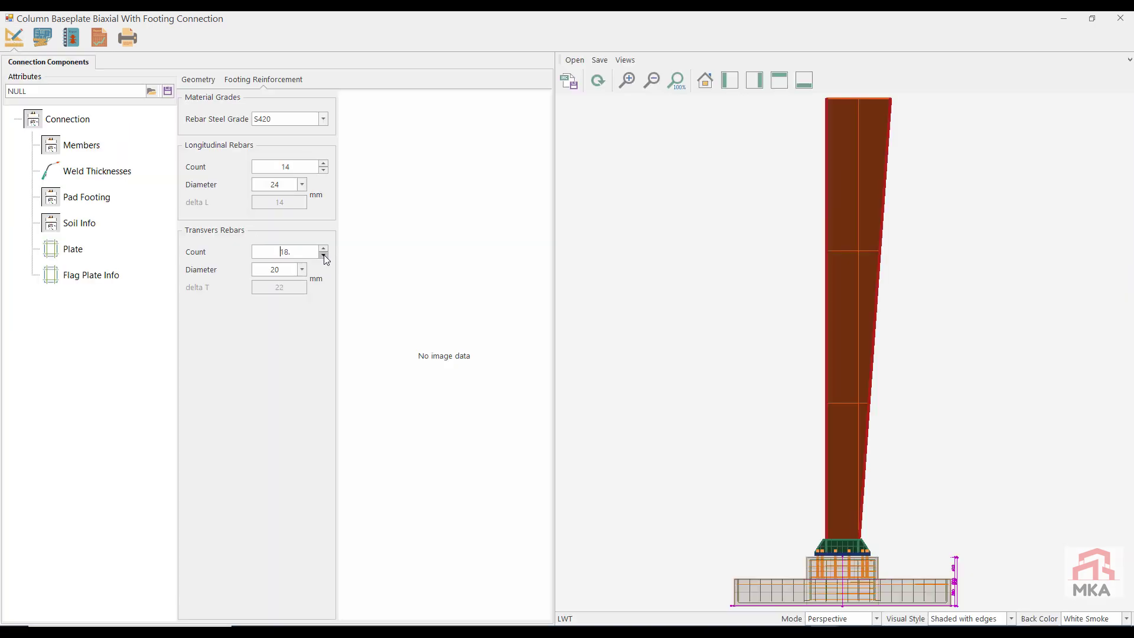
left_click(324, 248)
left_click(324, 248)
left_click(302, 269)
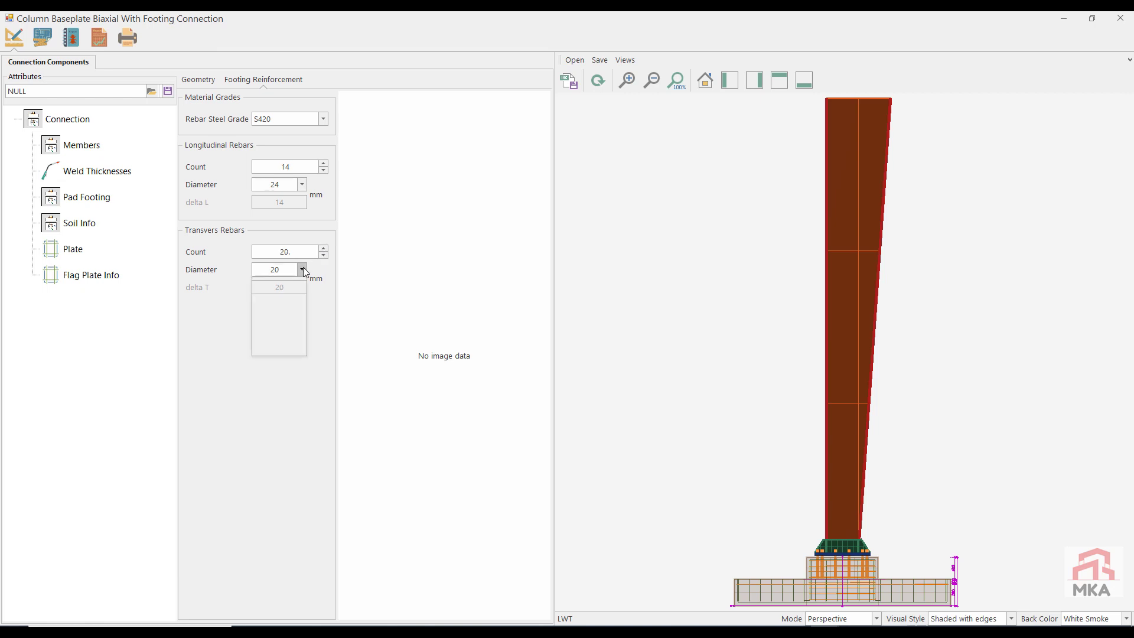
left_click(275, 302)
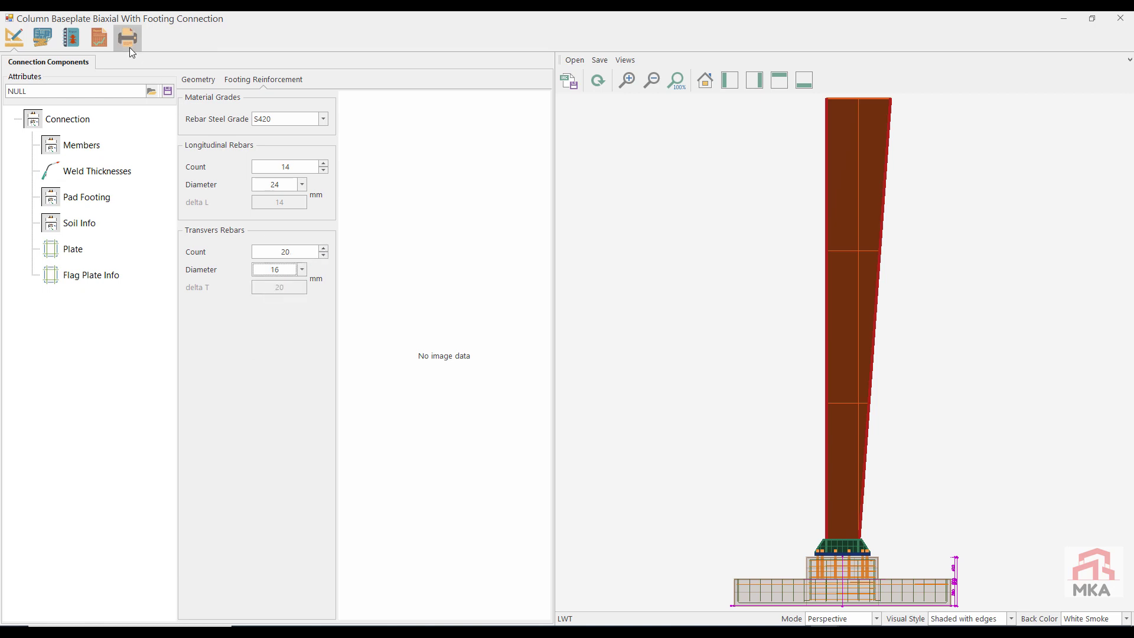
left_click(92, 43)
Step: Set the footing's longitudinal rebar diameter to 20 mm and inspect the baseplate, anchors and footing reinforcement in the 3D model
left_click(9, 41)
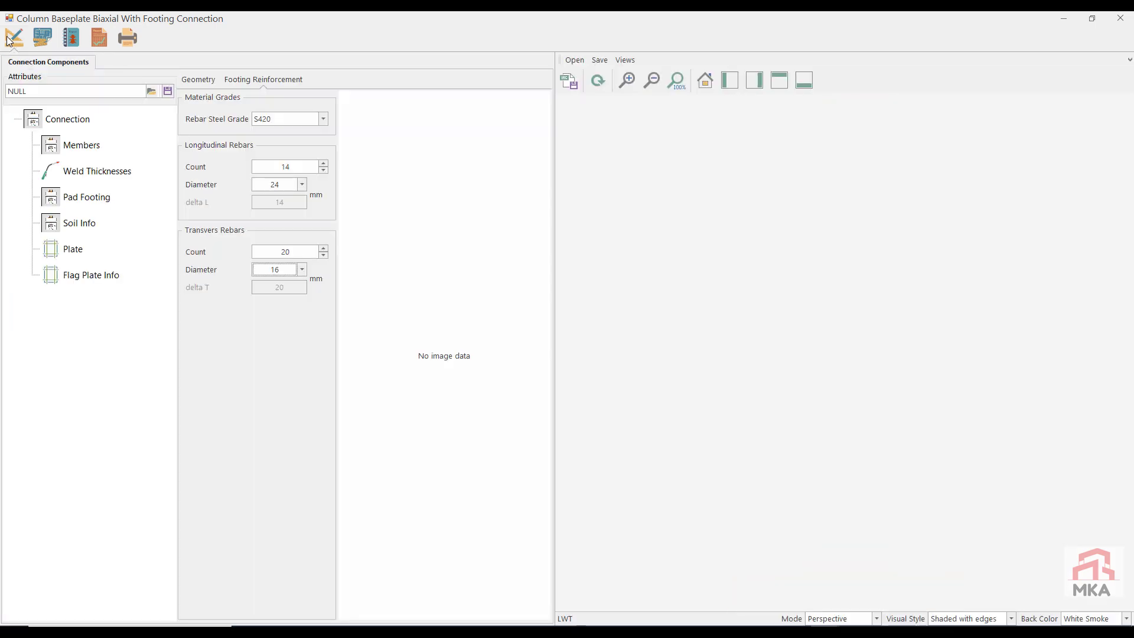
left_click(301, 184)
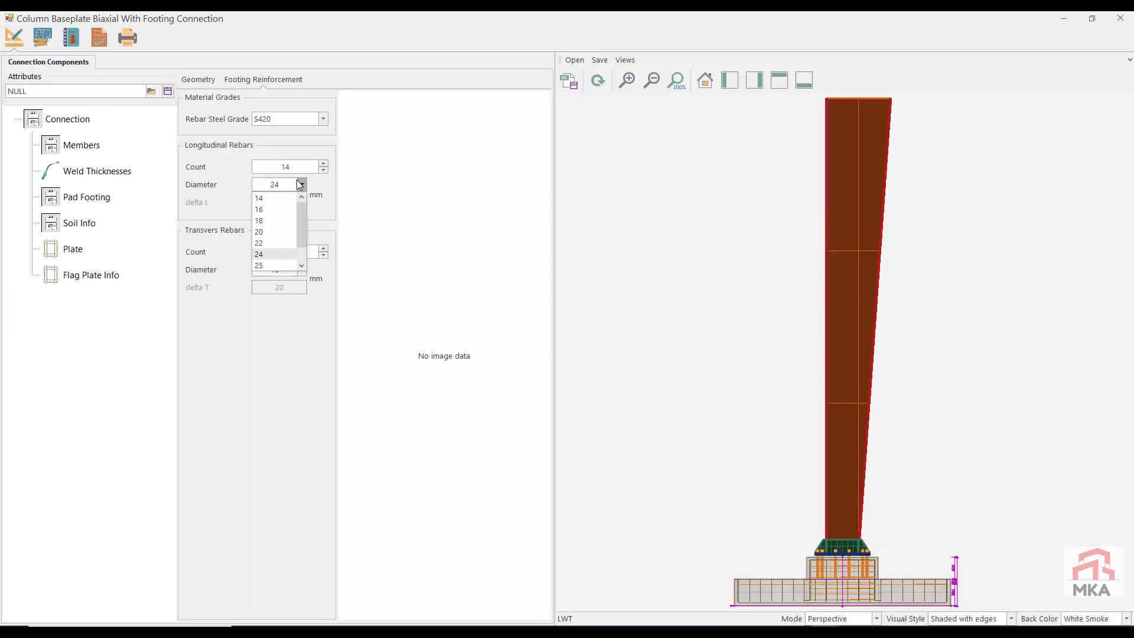
left_click(275, 233)
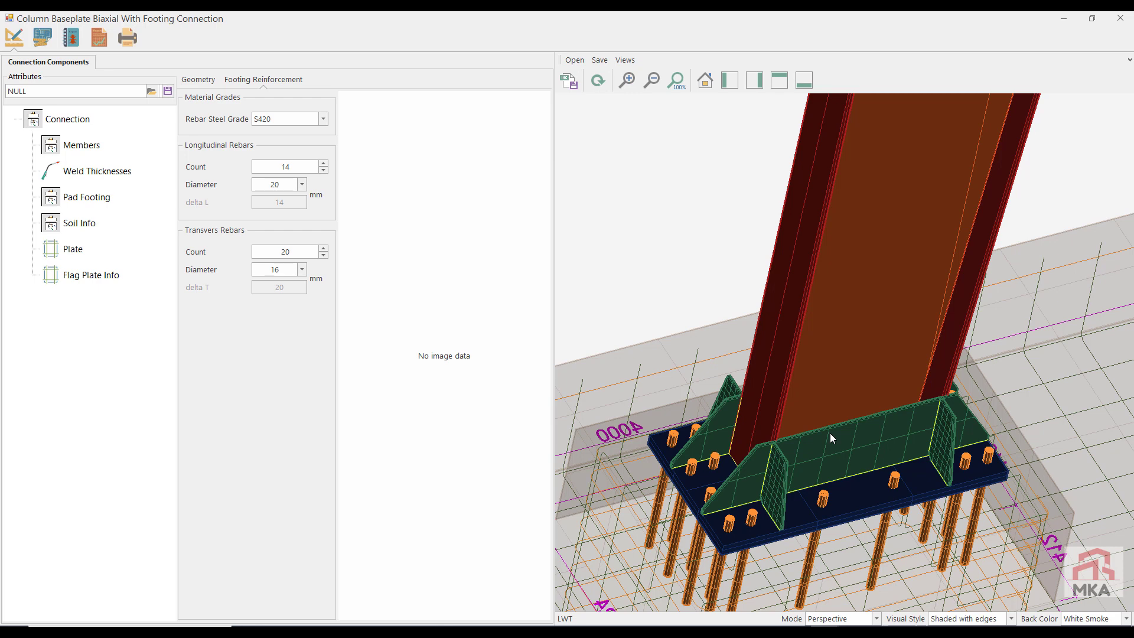
scroll(839, 335, "down", 7)
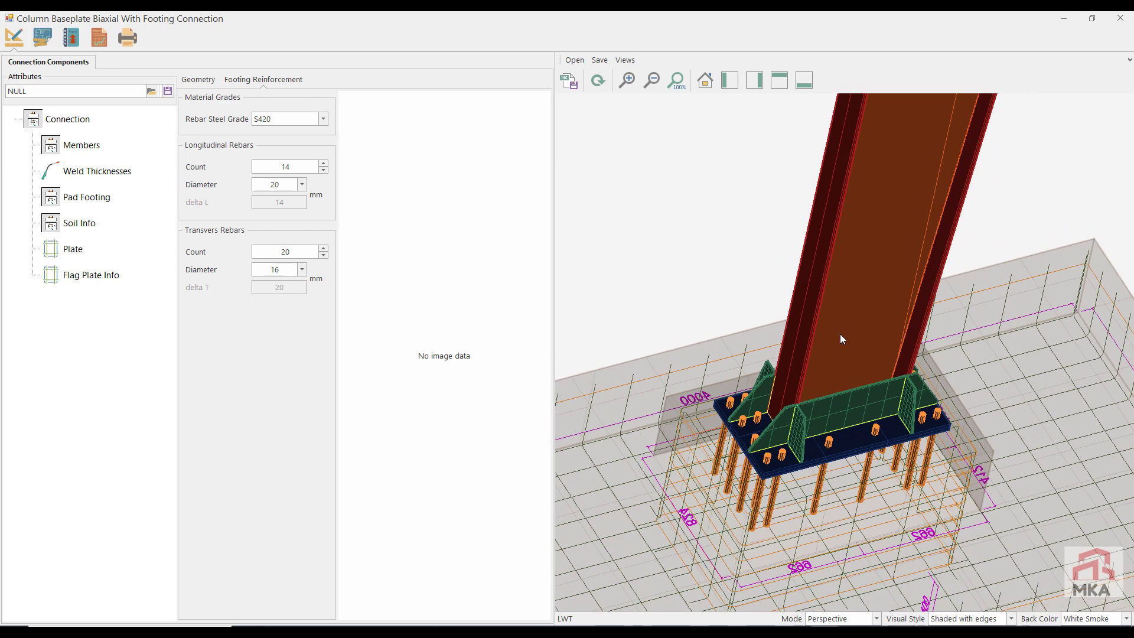
middle_click_drag(873, 256, 809, 406)
scroll(806, 419, "down", 3)
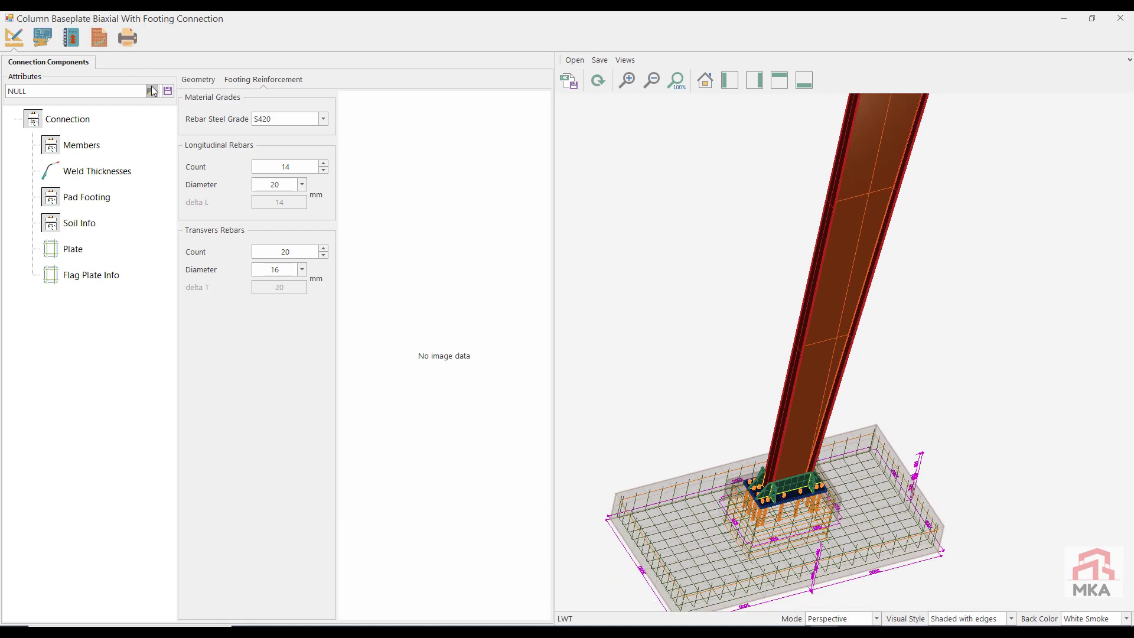
Step: Save the baseplate connection's attributes, redraw it, and close it to return to the frame's connection list
left_click(168, 92)
left_click(661, 369)
left_click(600, 81)
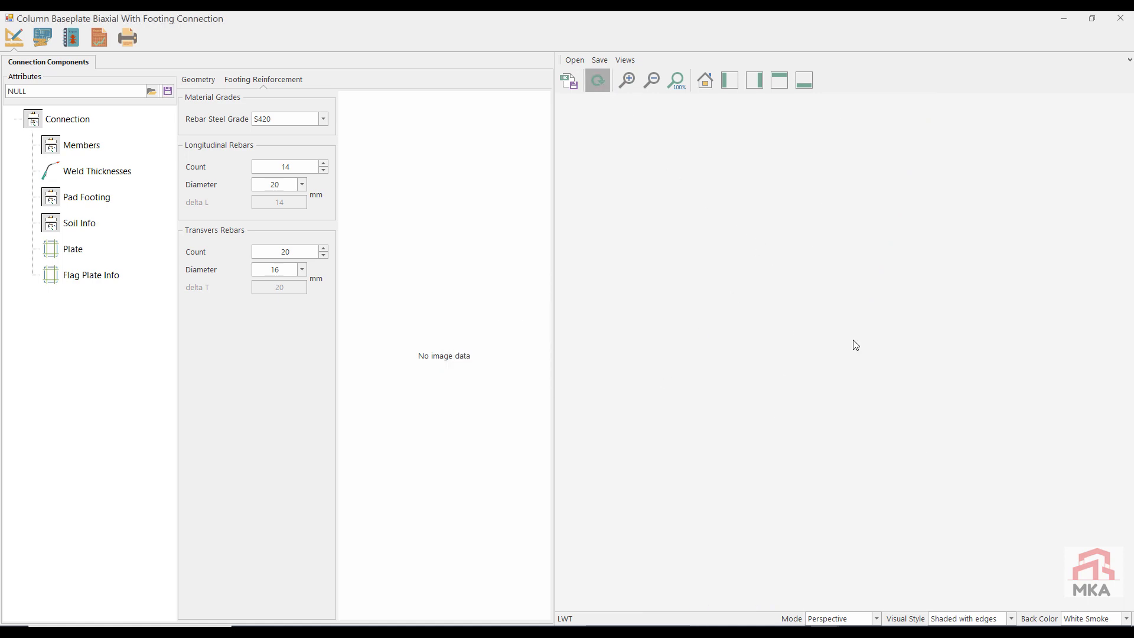
middle_click_drag(800, 456, 778, 404)
left_click(1129, 17)
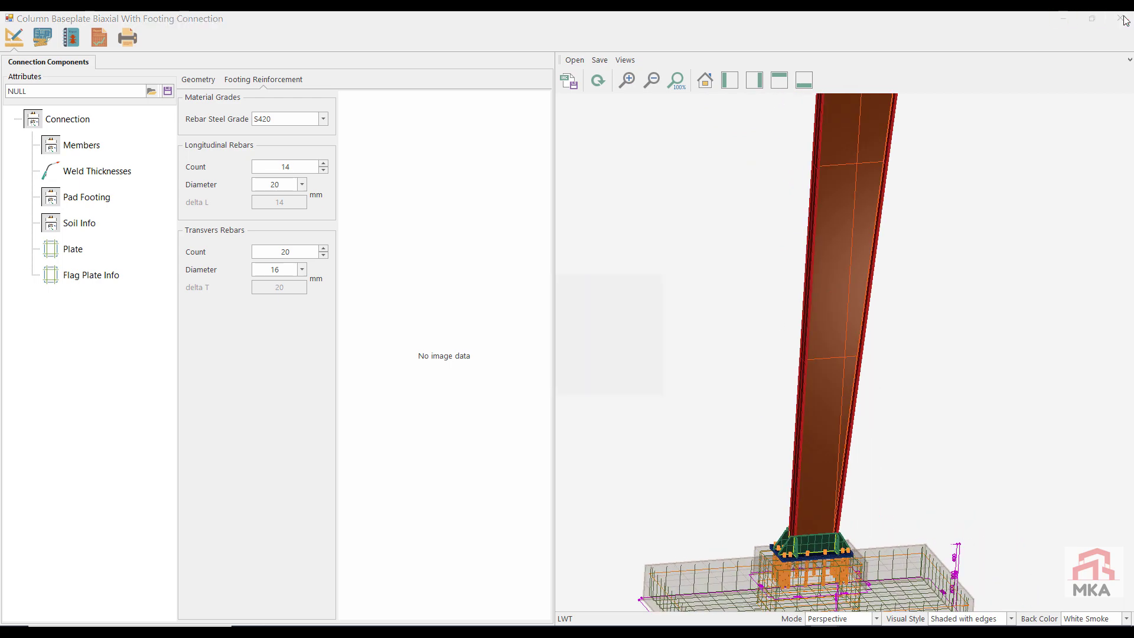
left_click(553, 367)
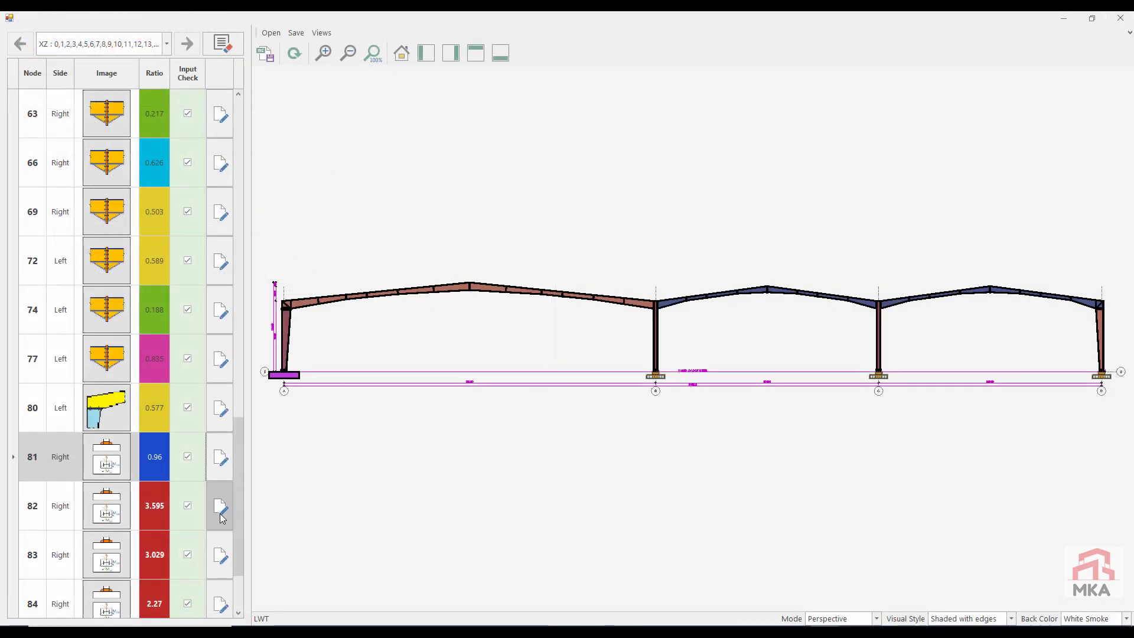
Step: Open the baseplate connection at node 82 and examine its capacity results
left_click(222, 518)
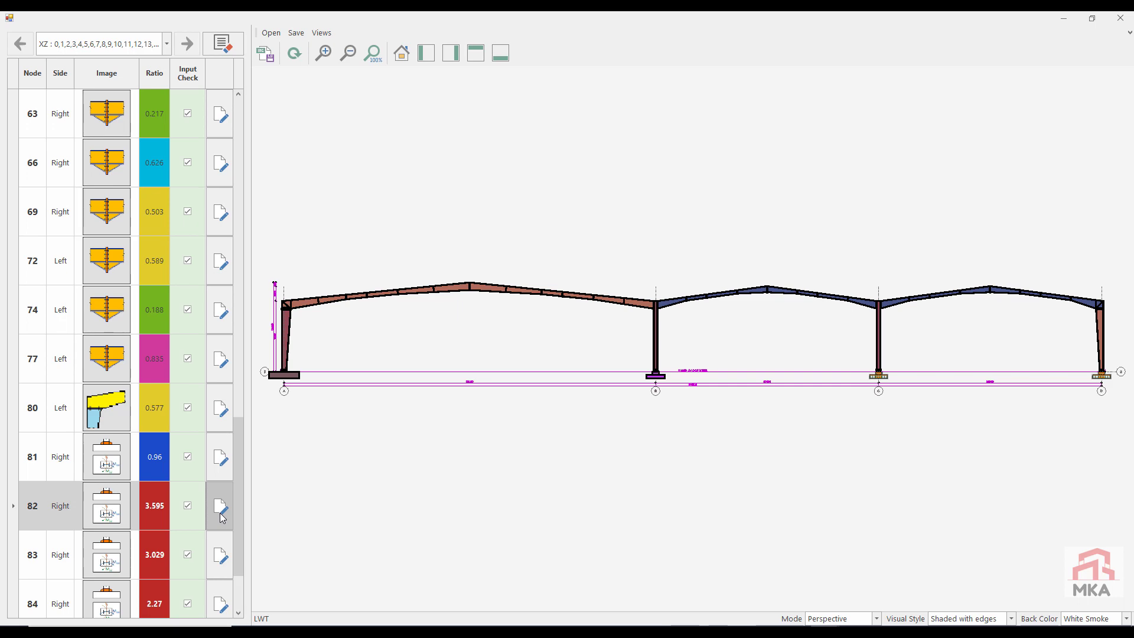
left_click(222, 518)
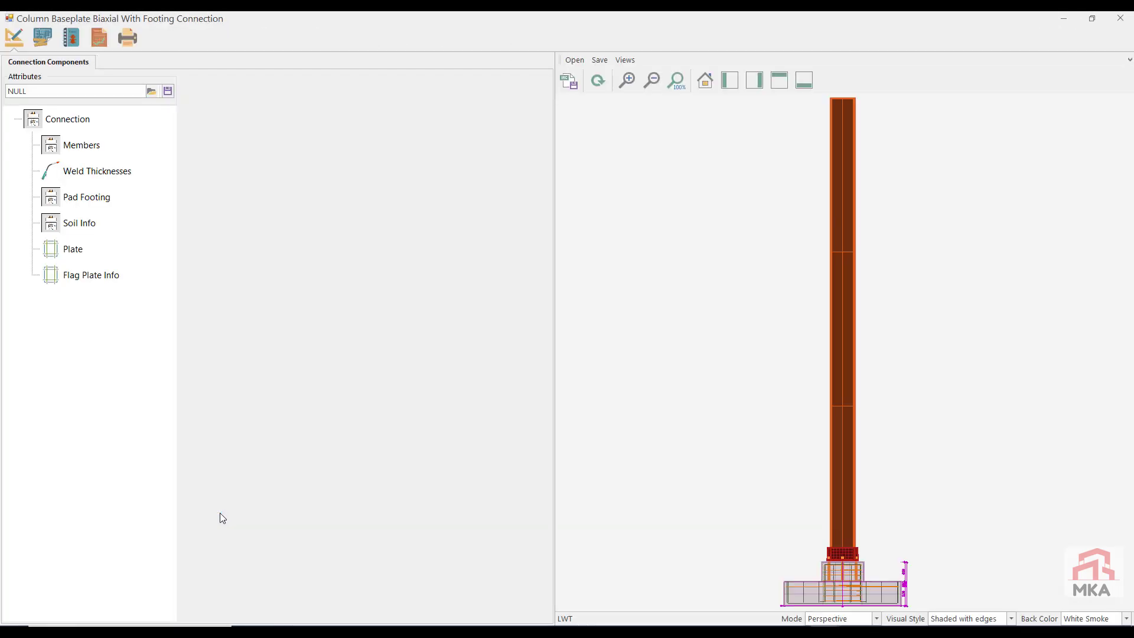
left_click(94, 37)
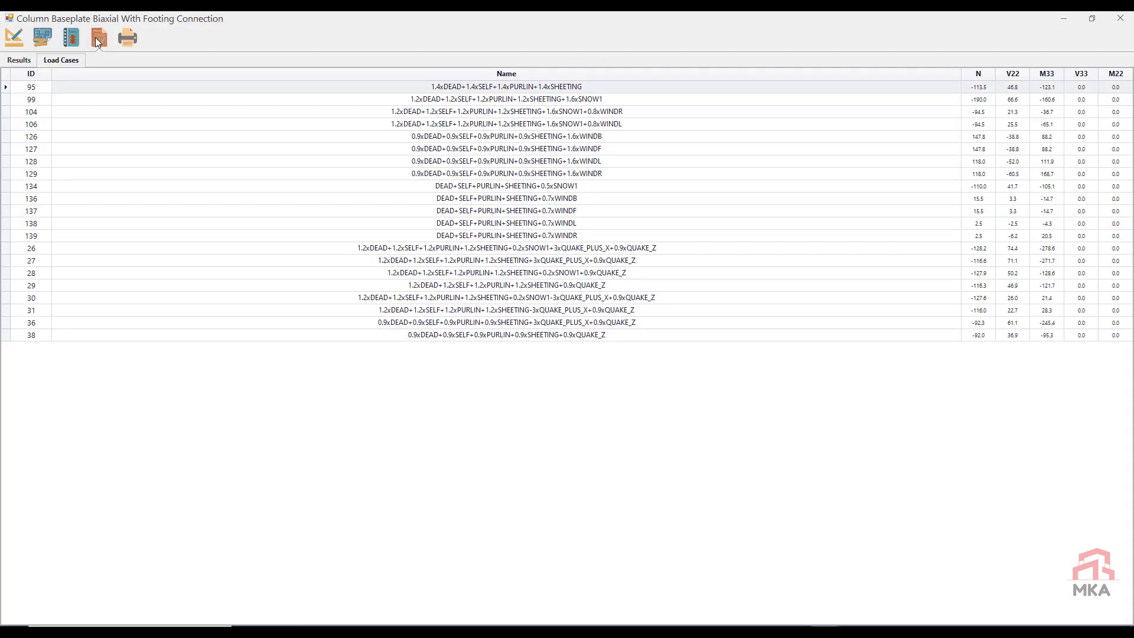
left_click(20, 60)
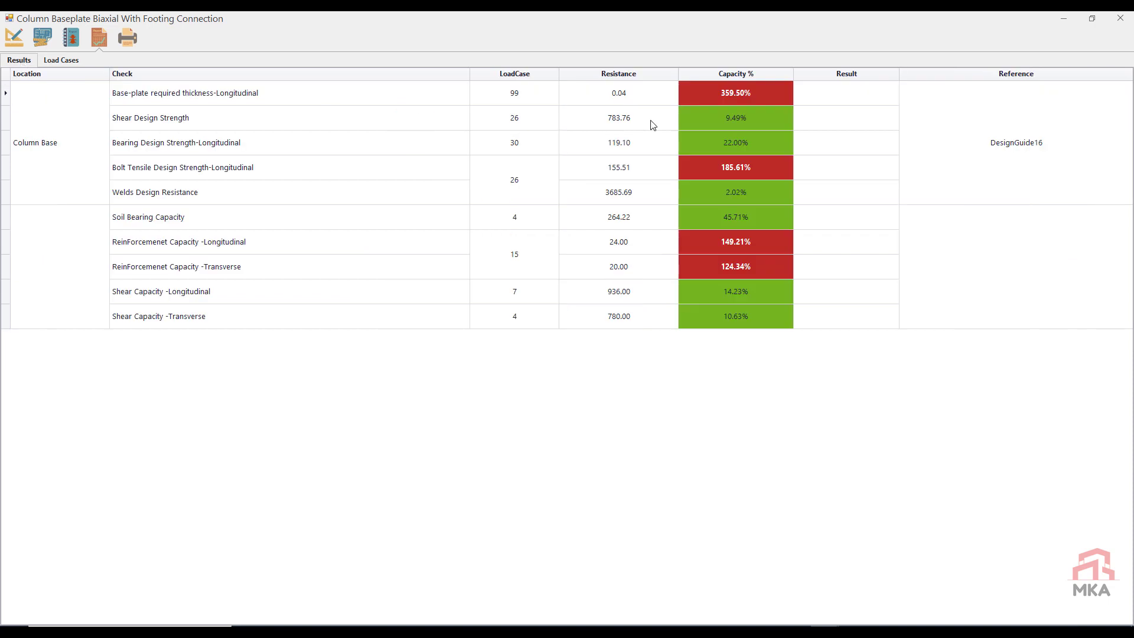
Step: Set node 82's baseplate to 500 mm width, 700 mm height and 30 mm thickness, with M24 anchors
left_click(14, 37)
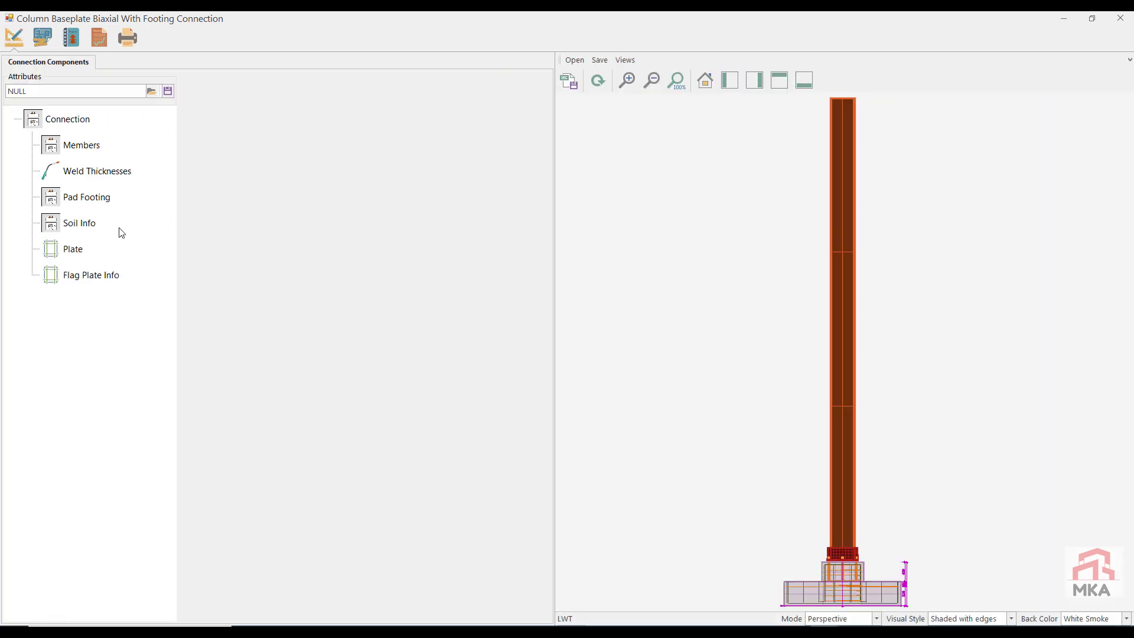
left_click(73, 249)
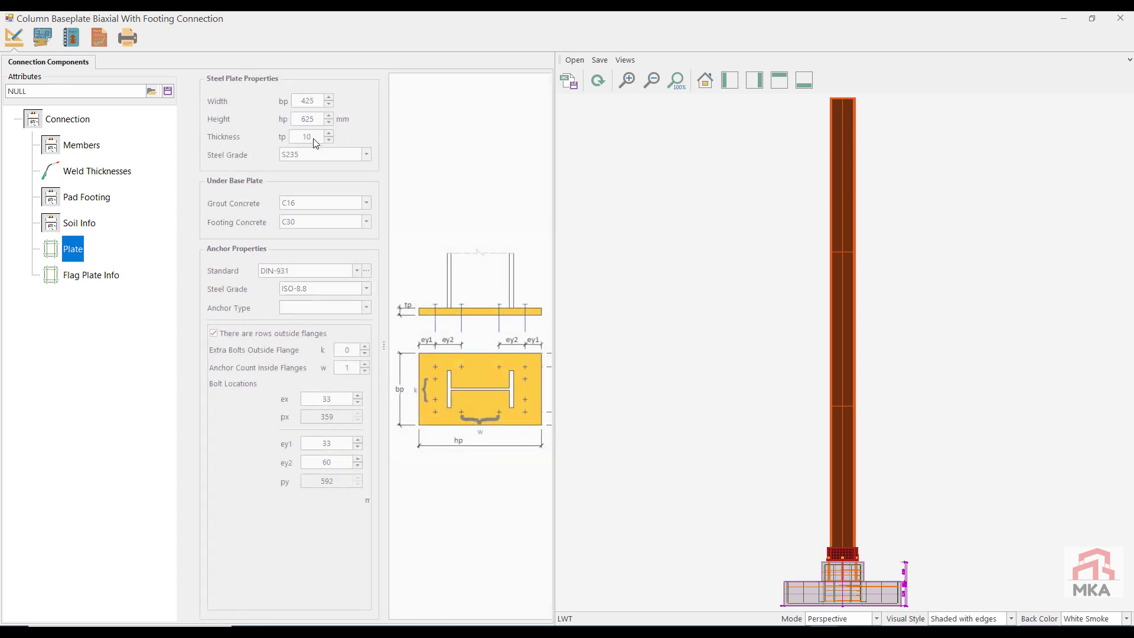
type("500")
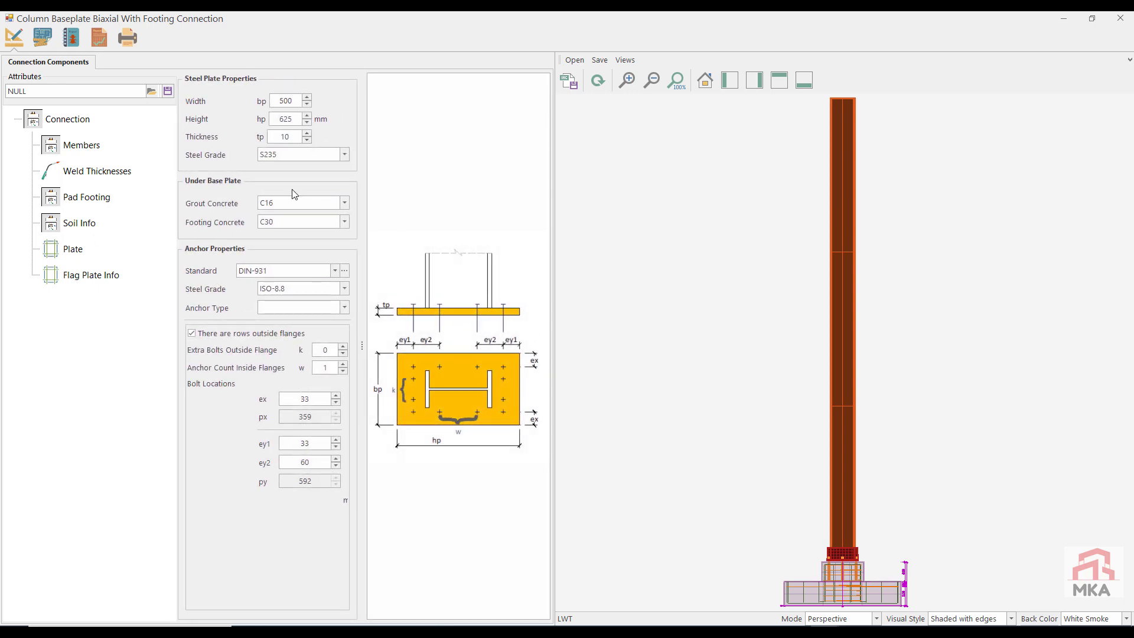
double_click(284, 120)
type("700")
key("Tab")
type("30")
left_click(318, 308)
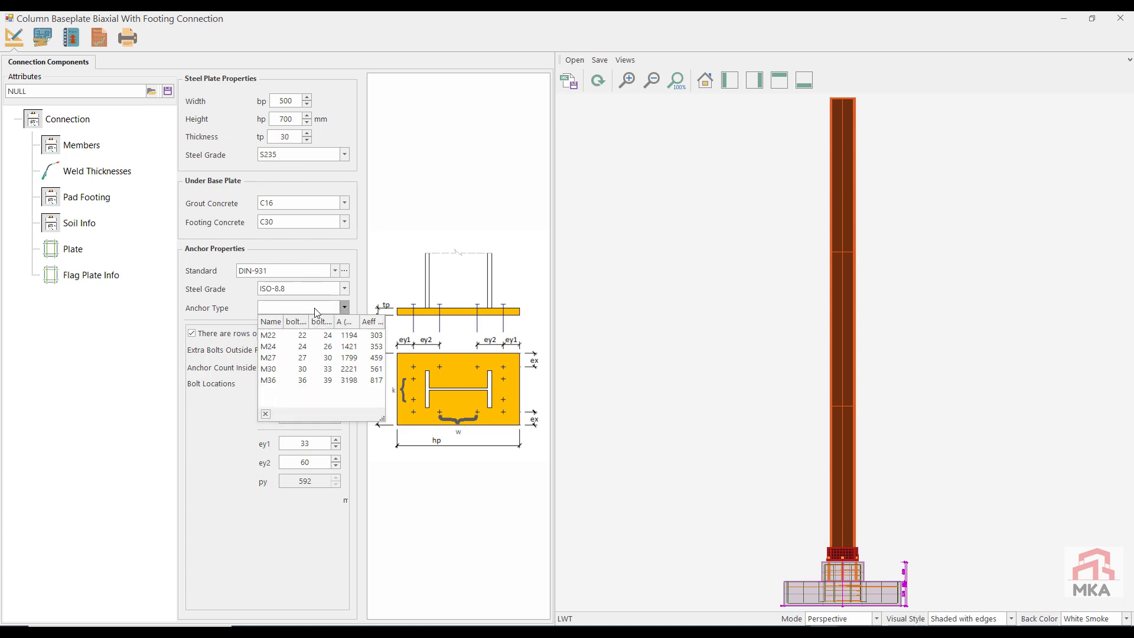
left_click(285, 348)
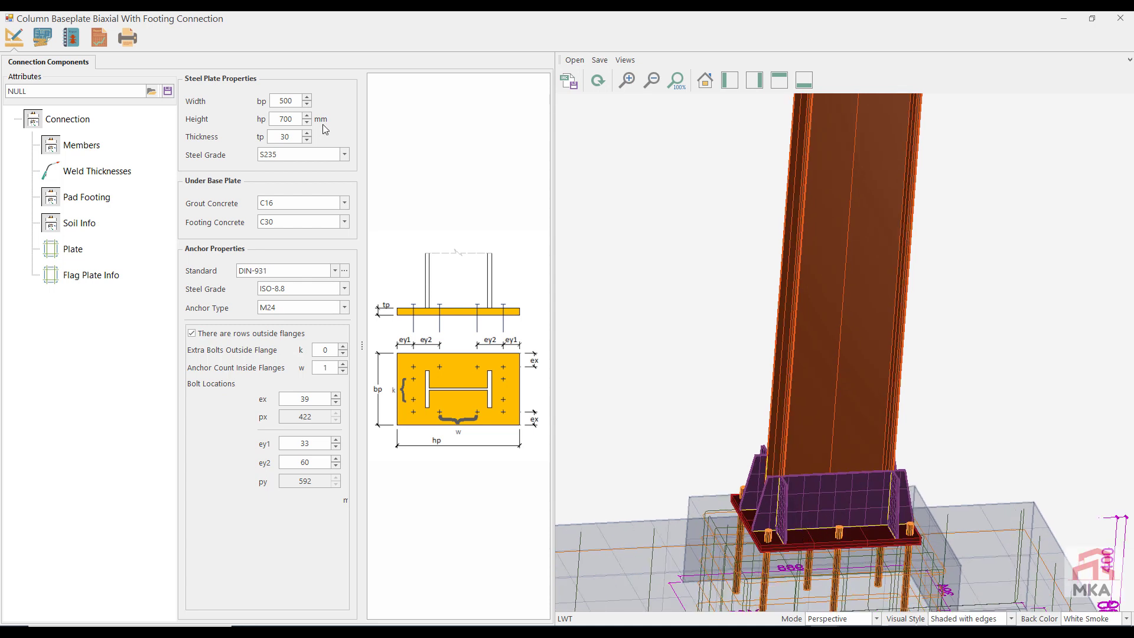
Step: Set the baseplate height to 800 mm, thickness to 40 mm and extra bolts outside the flange to 2, and check the capacity results
double_click(294, 118)
type("800")
key("Tab")
type("40")
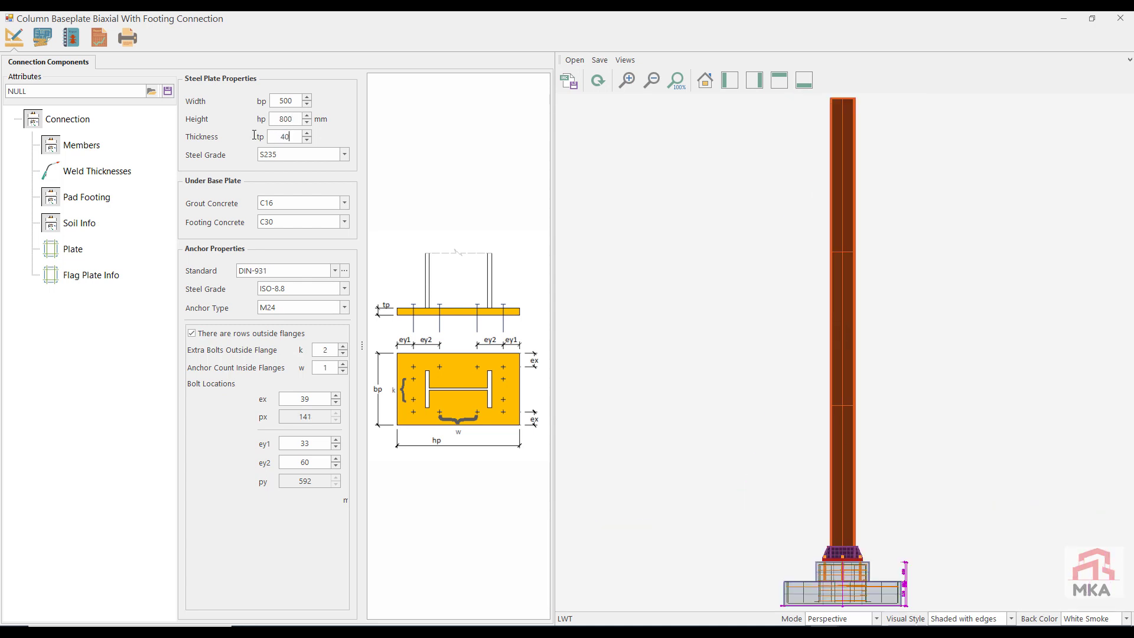
left_click(107, 39)
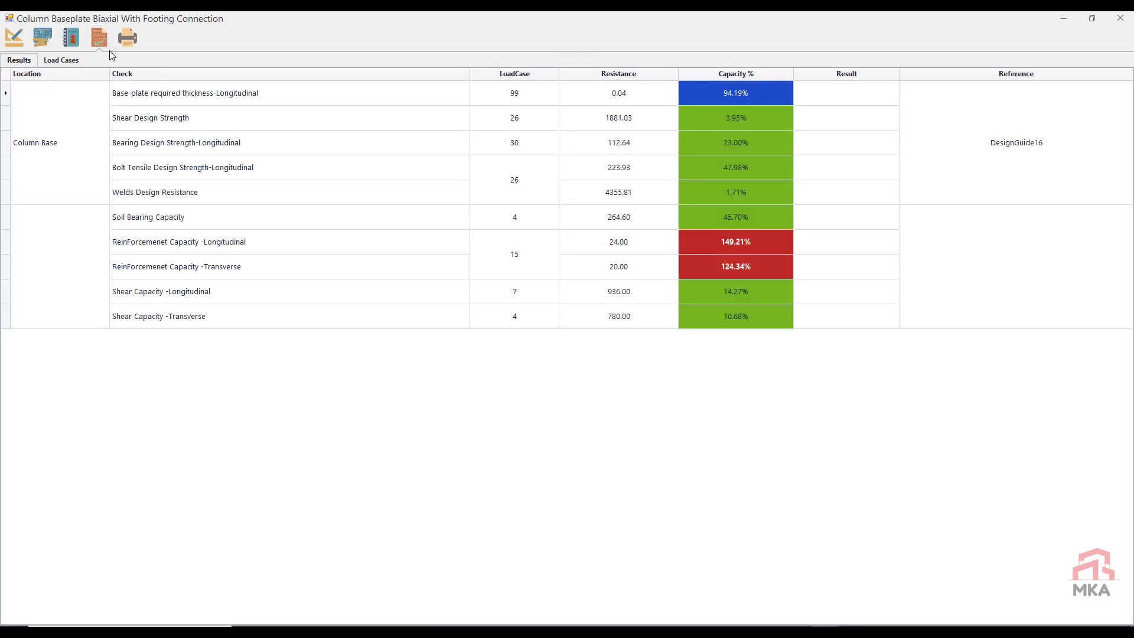
Step: Set the pad footing width B to 150 cm for node 82 and check the capacity results
left_click(22, 40)
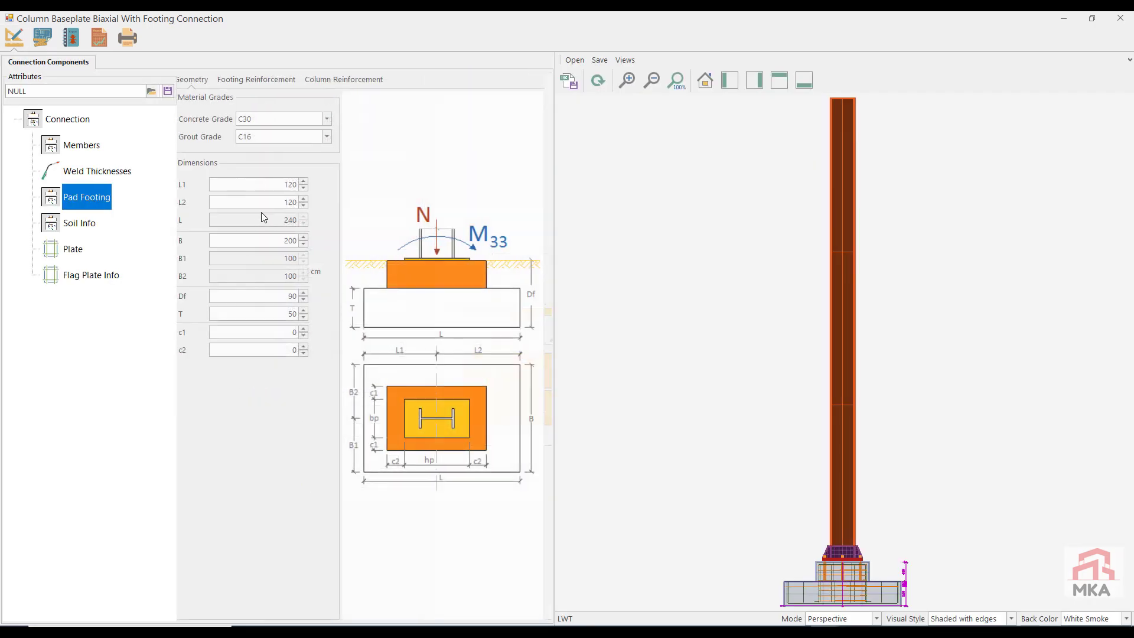
double_click(287, 184)
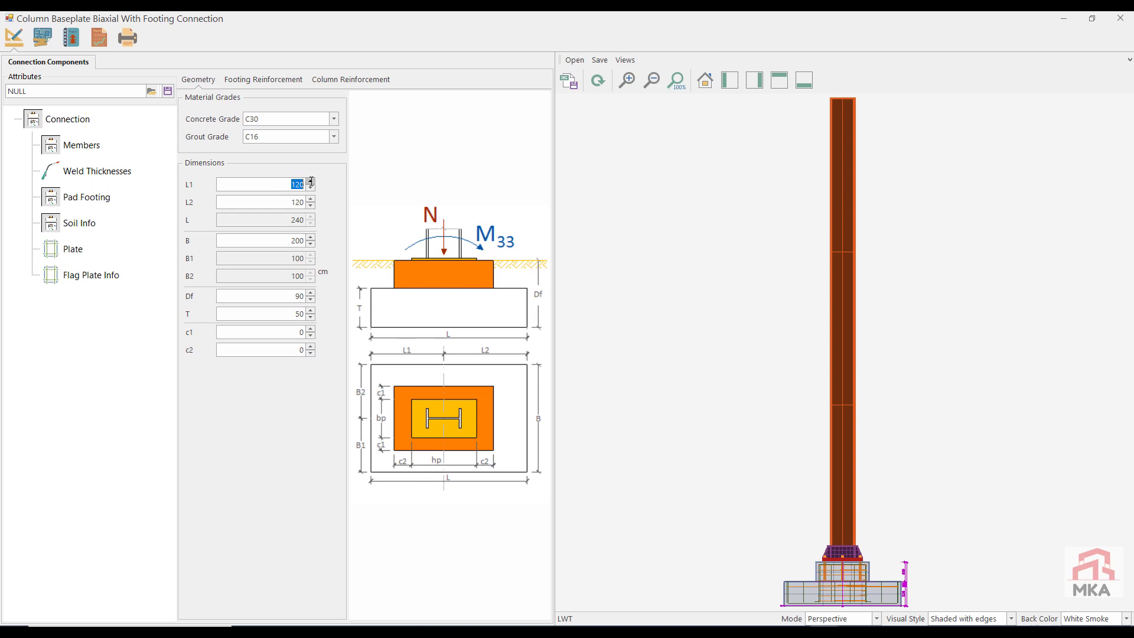
double_click(298, 240)
type("150")
left_click(99, 38)
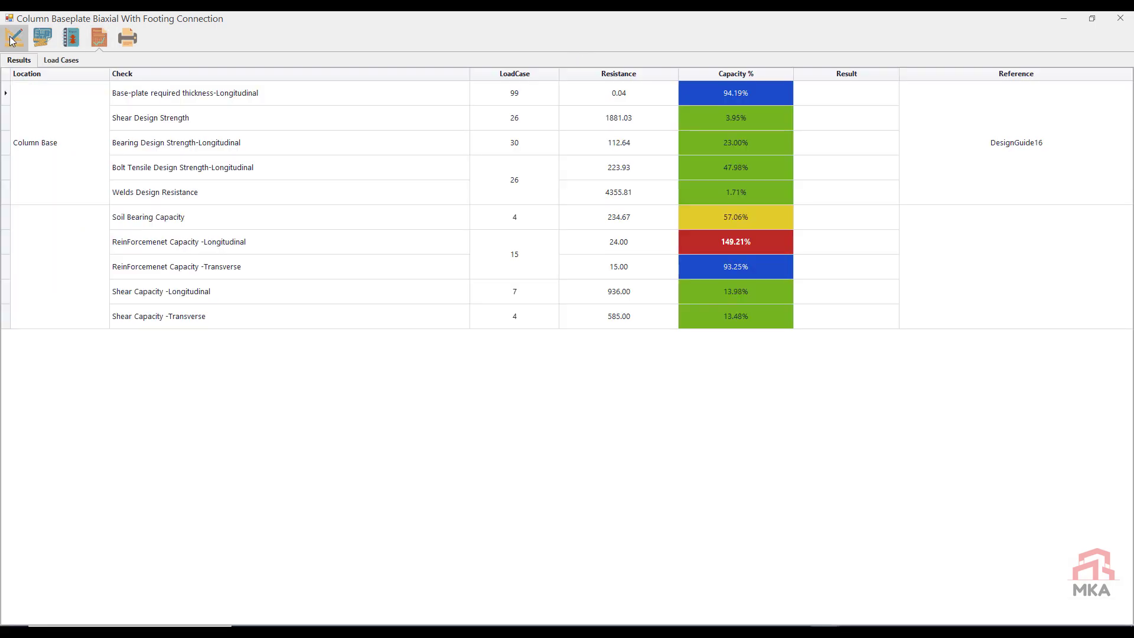
Step: Set the footing's longitudinal rebars to 10 of 20 mm diameter and the transverse rebar count to 13, and check the capacity results
left_click(12, 40)
left_click(263, 79)
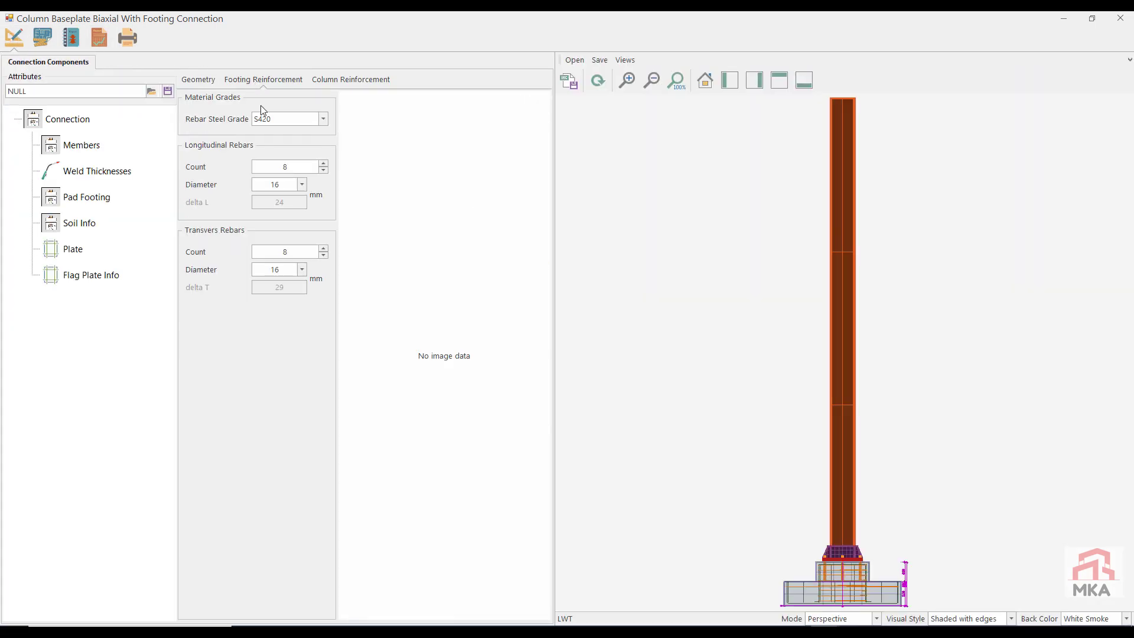
left_click(324, 164)
left_click(301, 185)
left_click(274, 232)
left_click(323, 248)
double_click(324, 249)
left_click(97, 41)
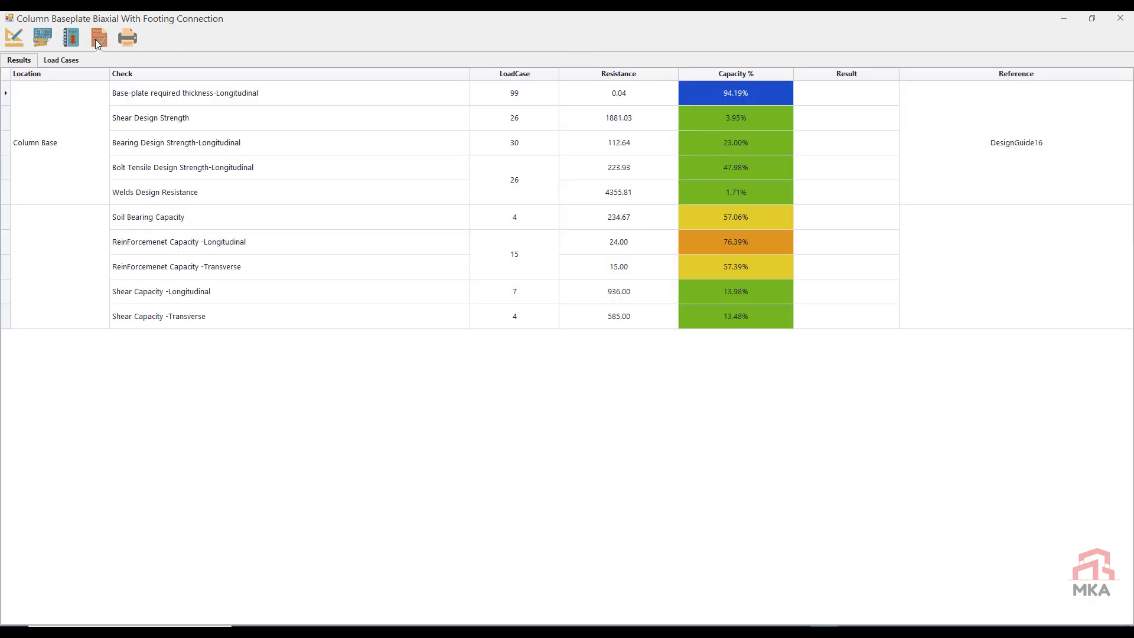
Step: Save node 82's baseplate connection attributes and close the connection, returning to the frame's connection list
left_click(15, 39)
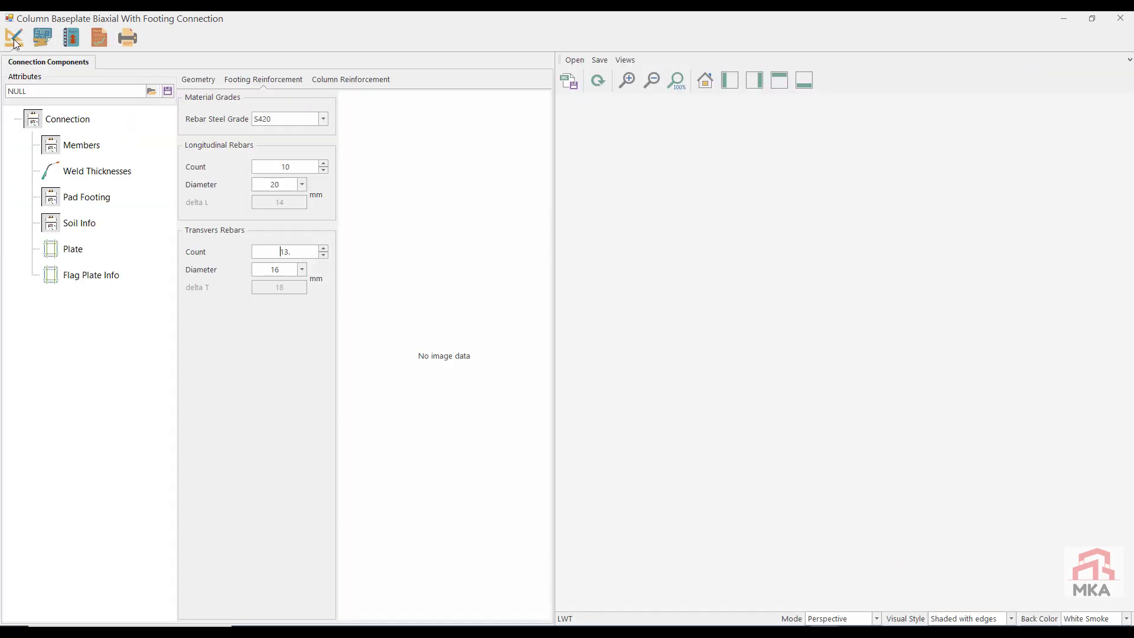
left_click(168, 91)
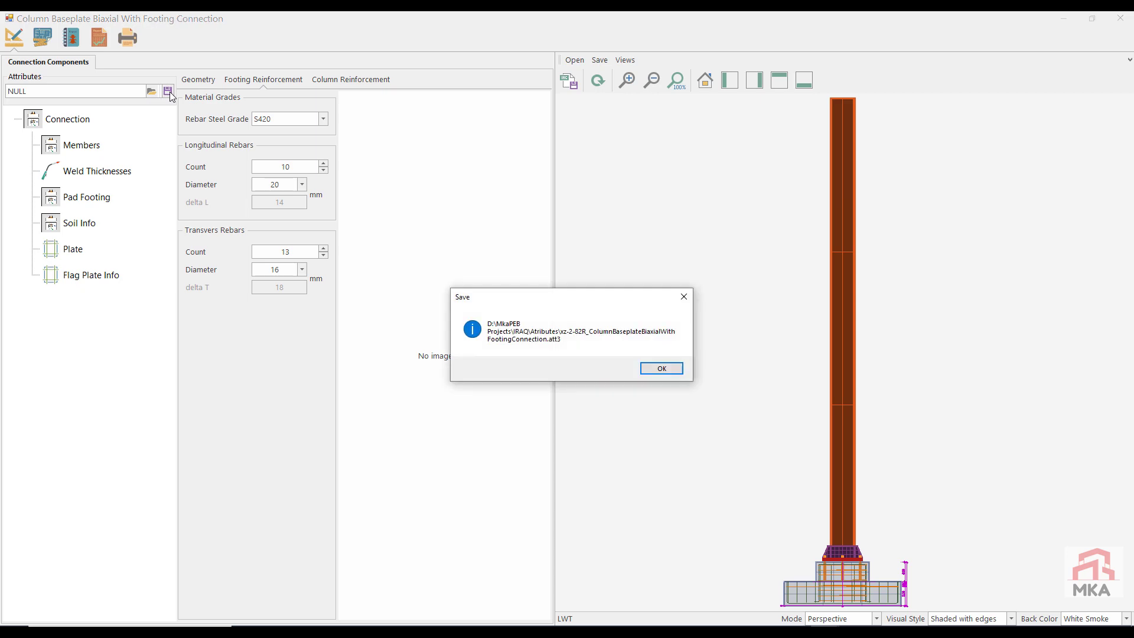
left_click(662, 366)
left_click(584, 364)
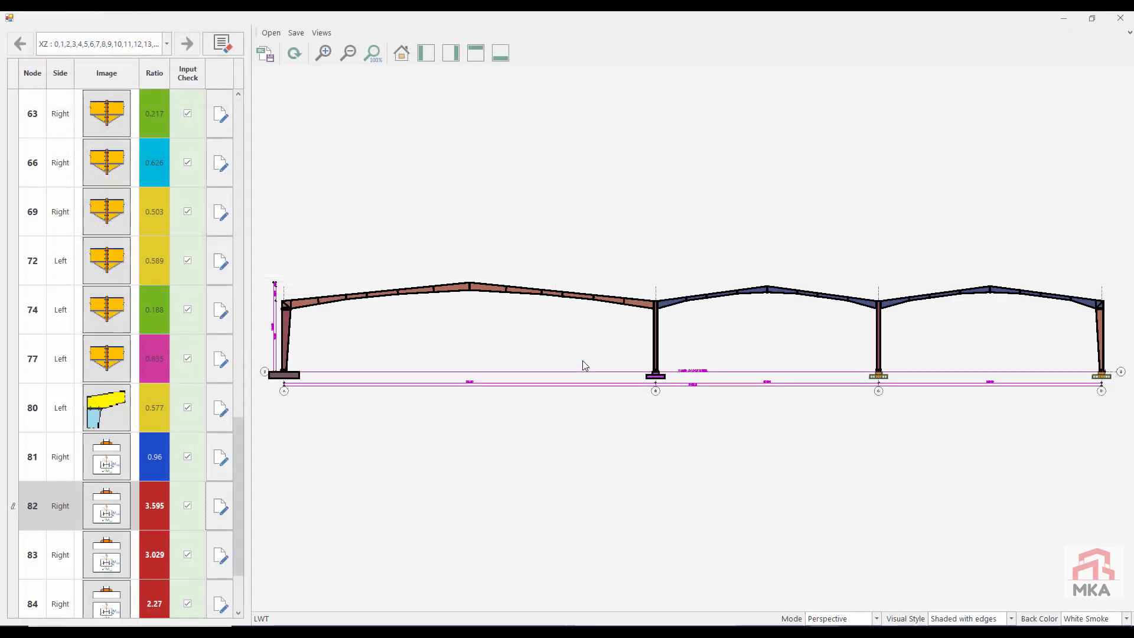
Step: Load the xz-2-82R attributes into node 83's baseplate connection, check its capacity results, and close it with the changes saved
left_click(216, 566)
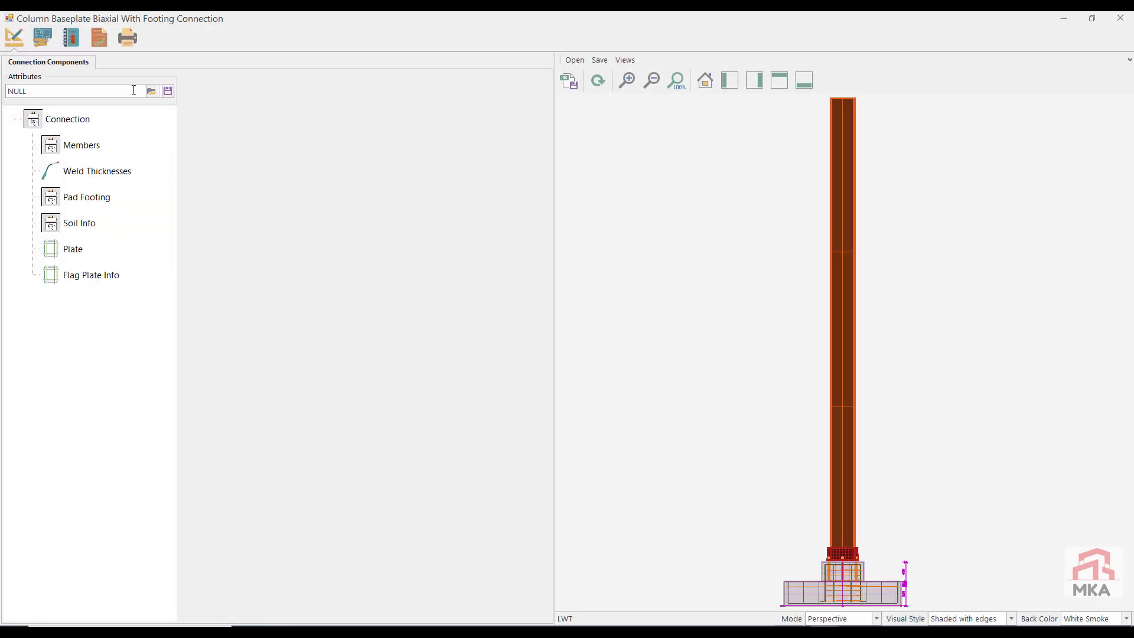
left_click(603, 82)
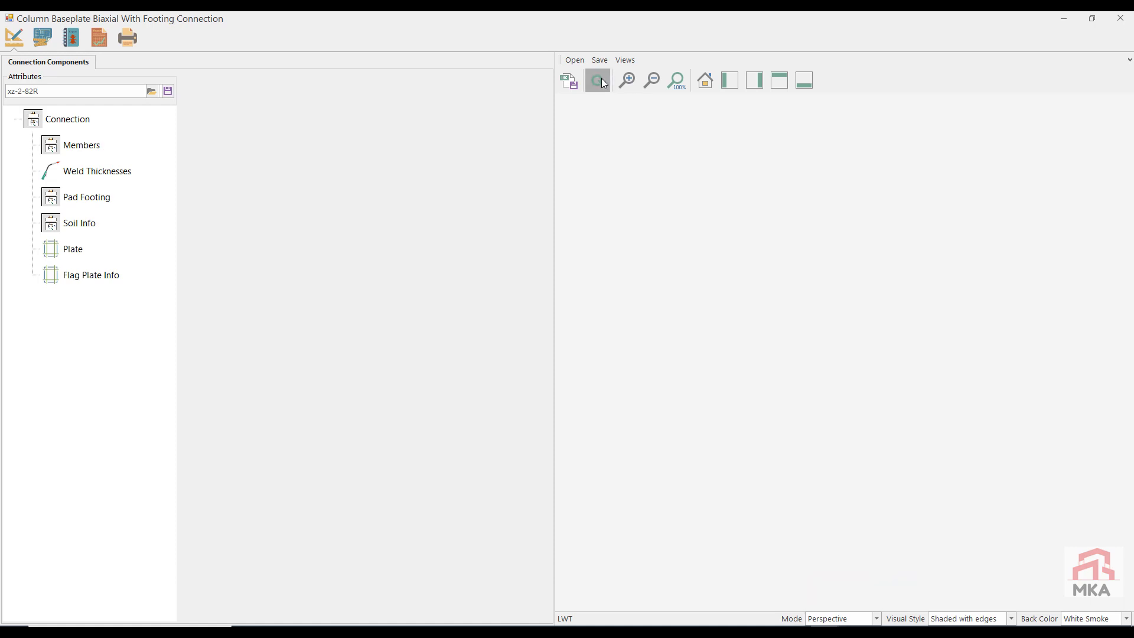
left_click(101, 40)
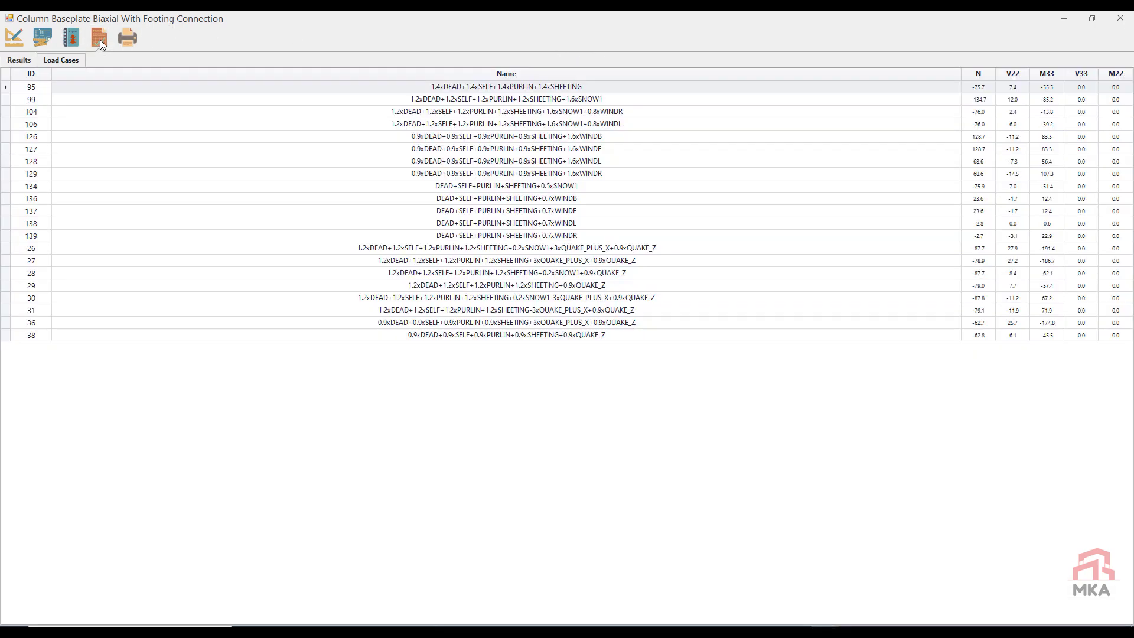
left_click(20, 61)
key("alt+F4")
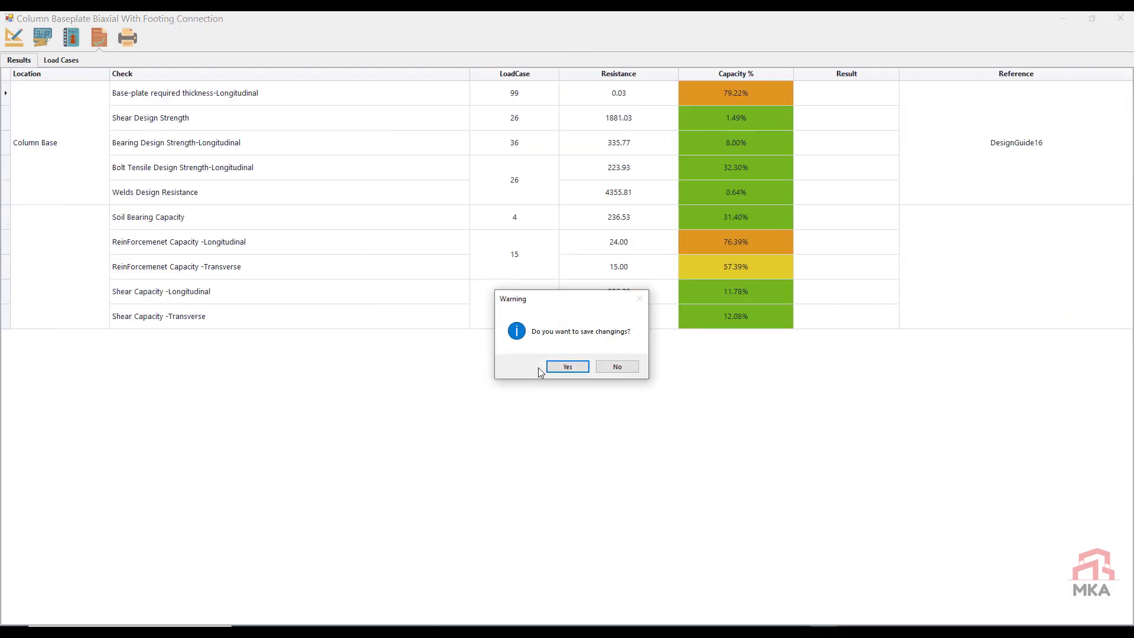
left_click(565, 367)
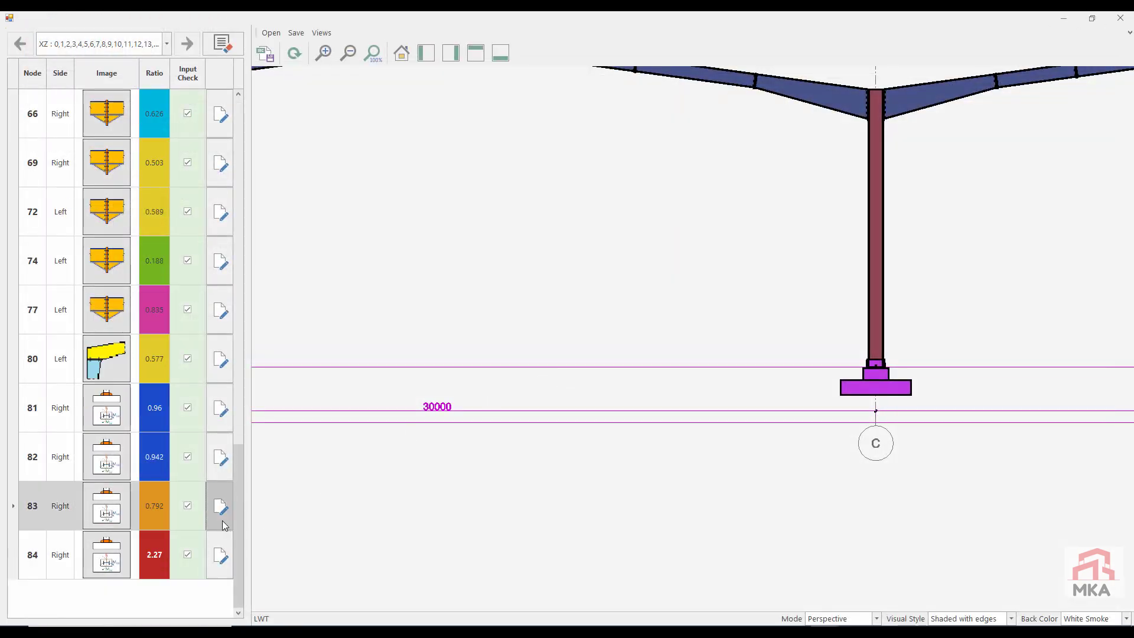
Step: Open node 84's baseplate connection, load the xz-2-82R attributes, and check its capacity results
left_click(224, 554)
left_click(223, 553)
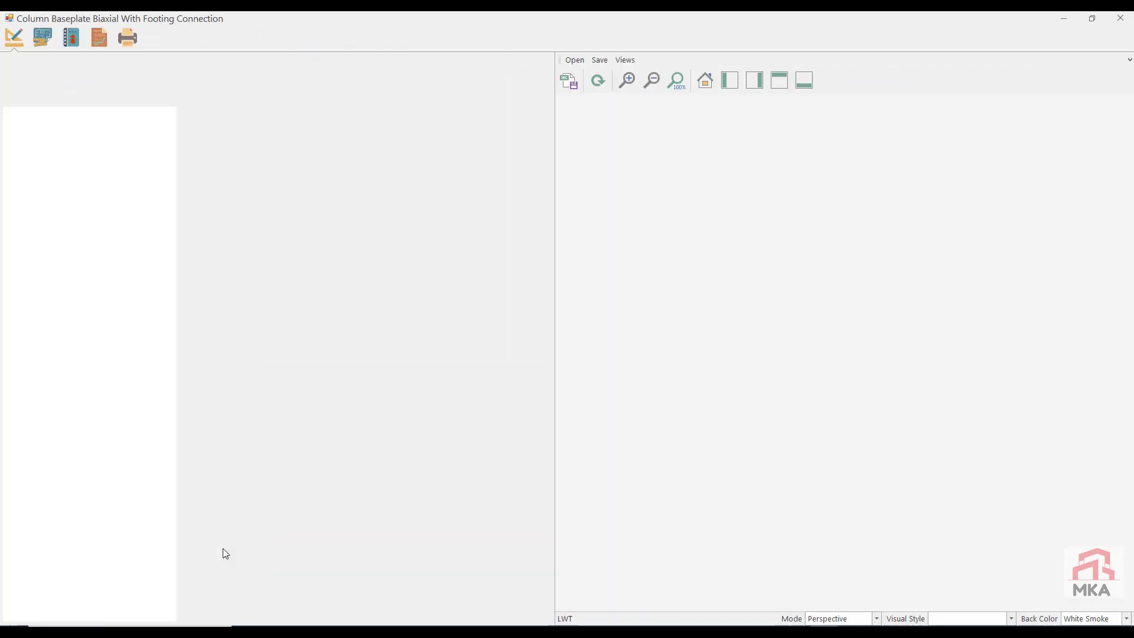
left_click(153, 92)
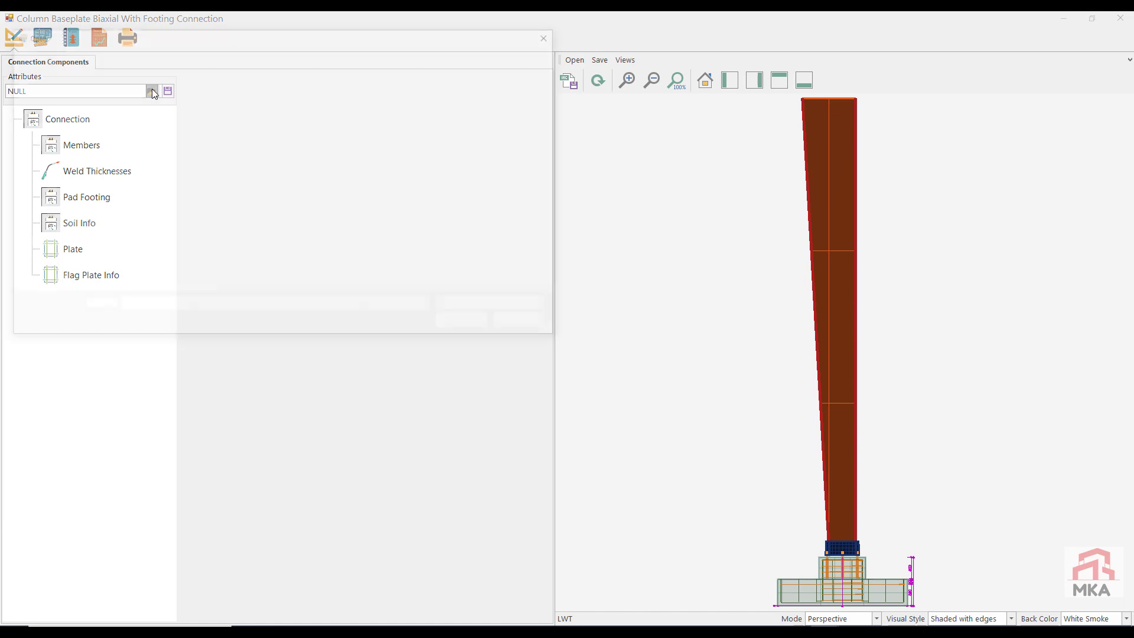
key("Escape")
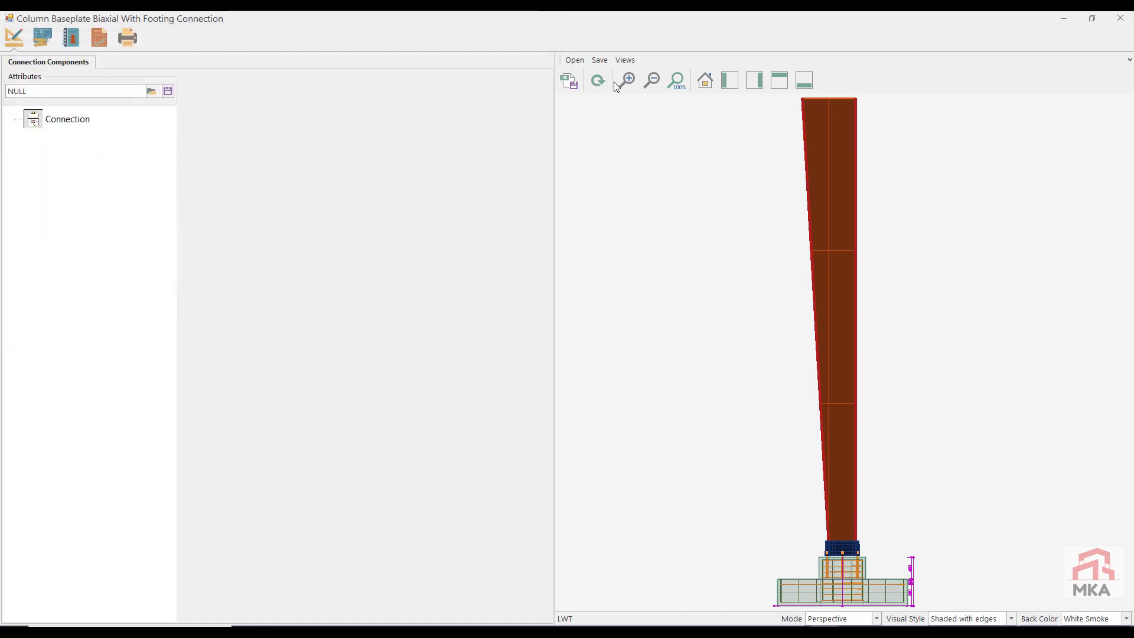
left_click(98, 43)
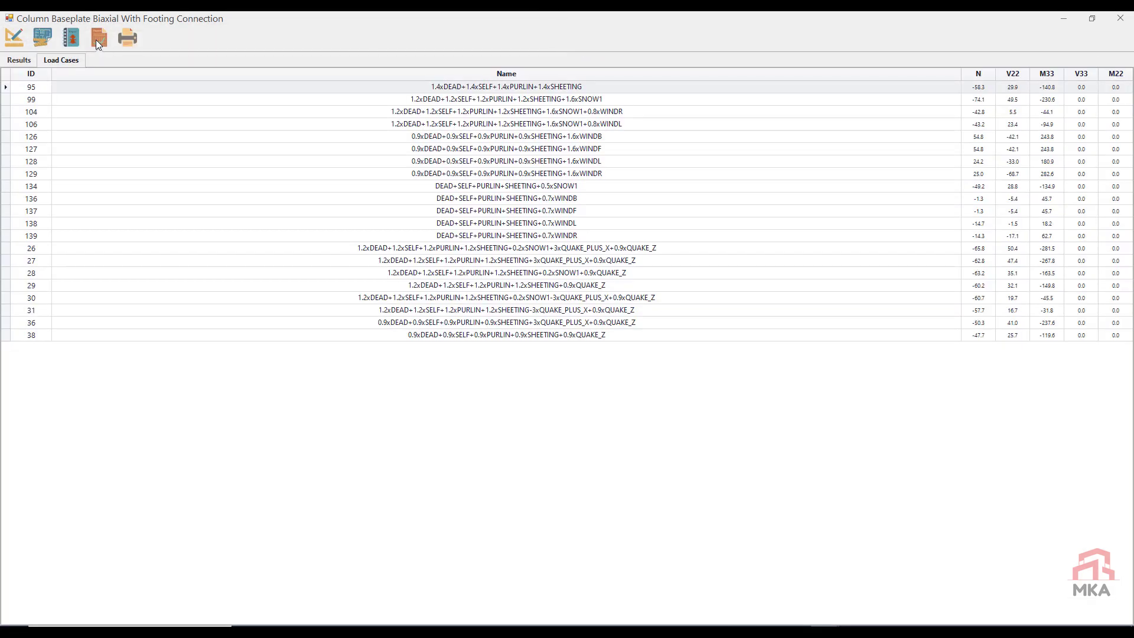
left_click(30, 62)
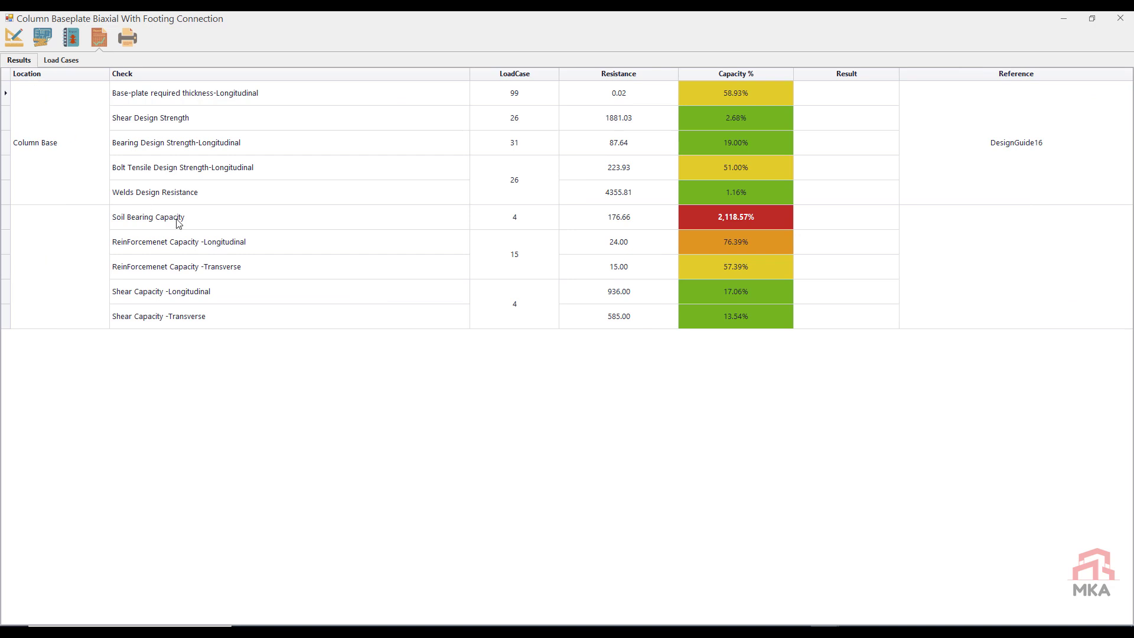
Step: Set node 84's pad footing to L1 and L2 of 150 cm and B of 200 cm, and check the capacity results
left_click(13, 39)
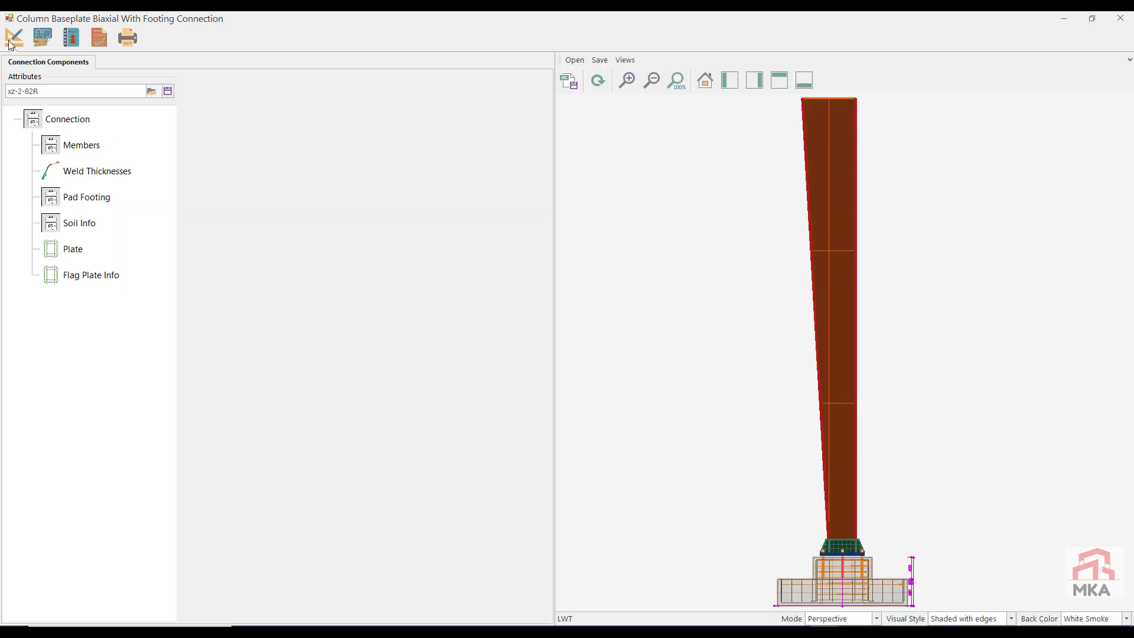
left_click(82, 202)
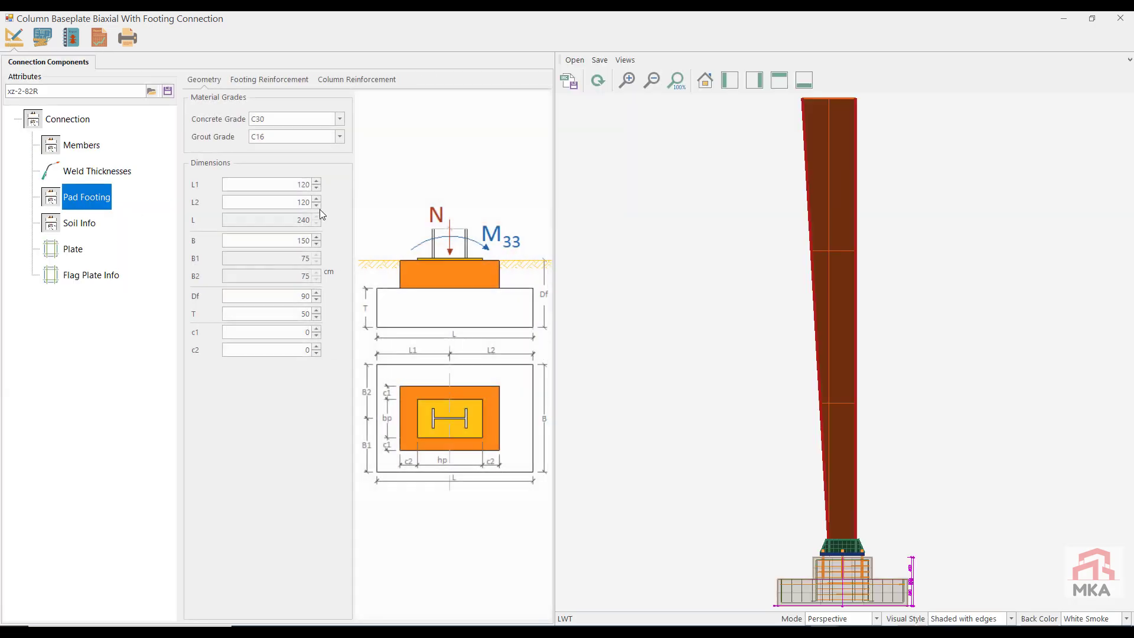
double_click(297, 240)
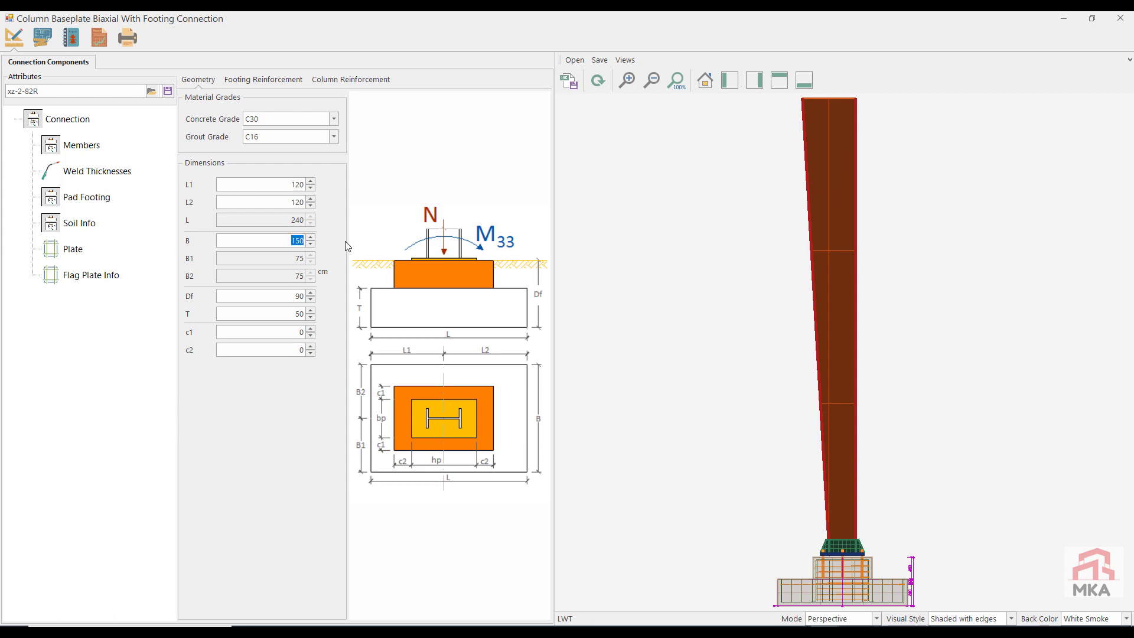
type("200")
double_click(298, 202)
type("4")
left_click_drag(295, 184, 299, 184)
type("4")
left_click(310, 181)
left_click(310, 199)
left_click(99, 39)
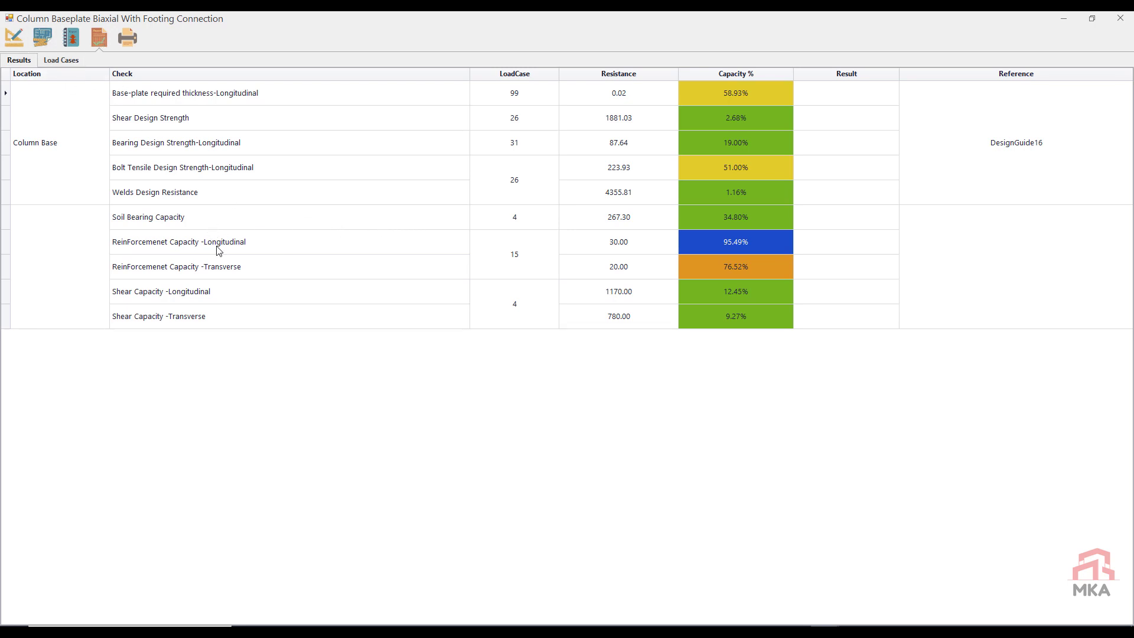
Step: Set the footing's longitudinal rebar count to 11, check the capacity results, and close node 84's connection with the changes saved
left_click(14, 37)
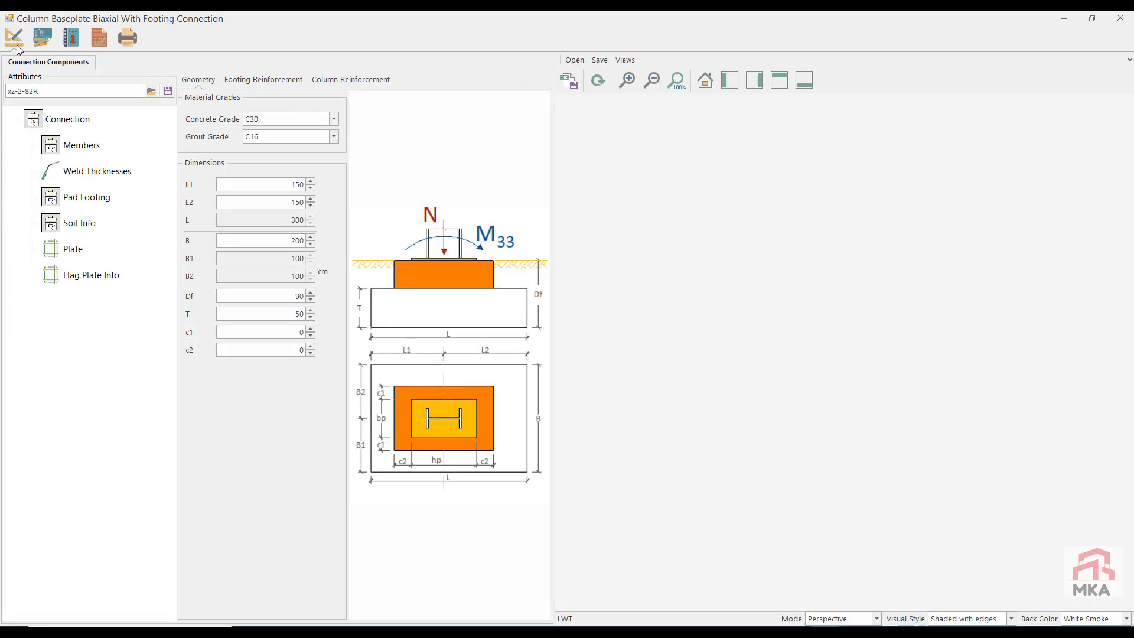
left_click(324, 163)
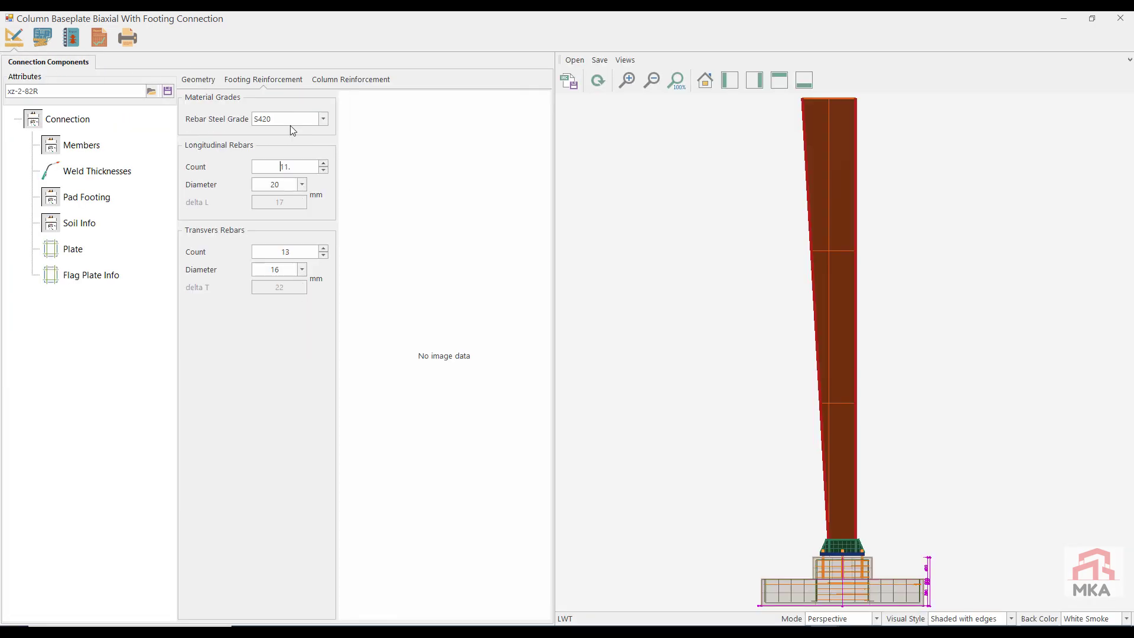
left_click(100, 40)
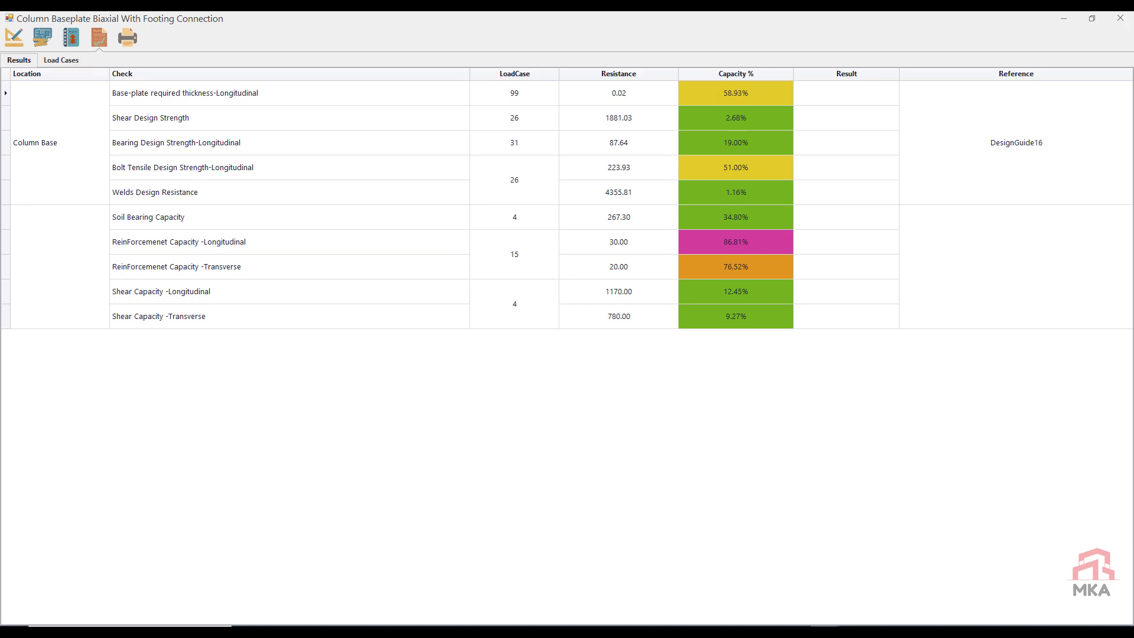
left_click(1119, 17)
left_click(570, 367)
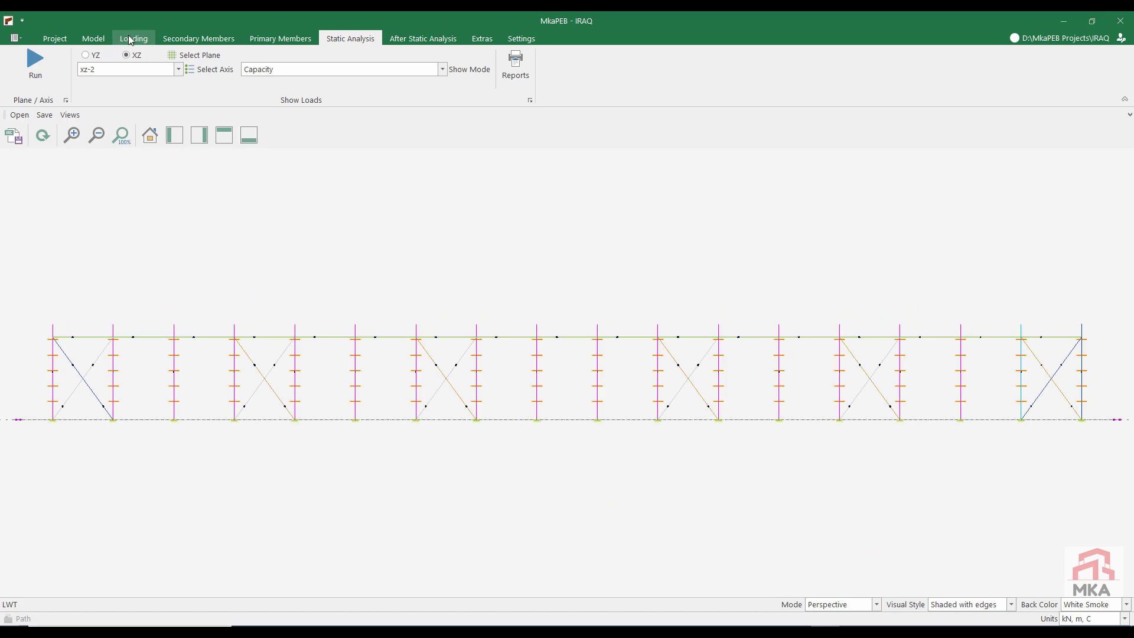
Step: Open the beam lateral supports for the first roof truss, mark node 27 as laterally supported, and apply the changes
left_click(101, 39)
left_click(368, 65)
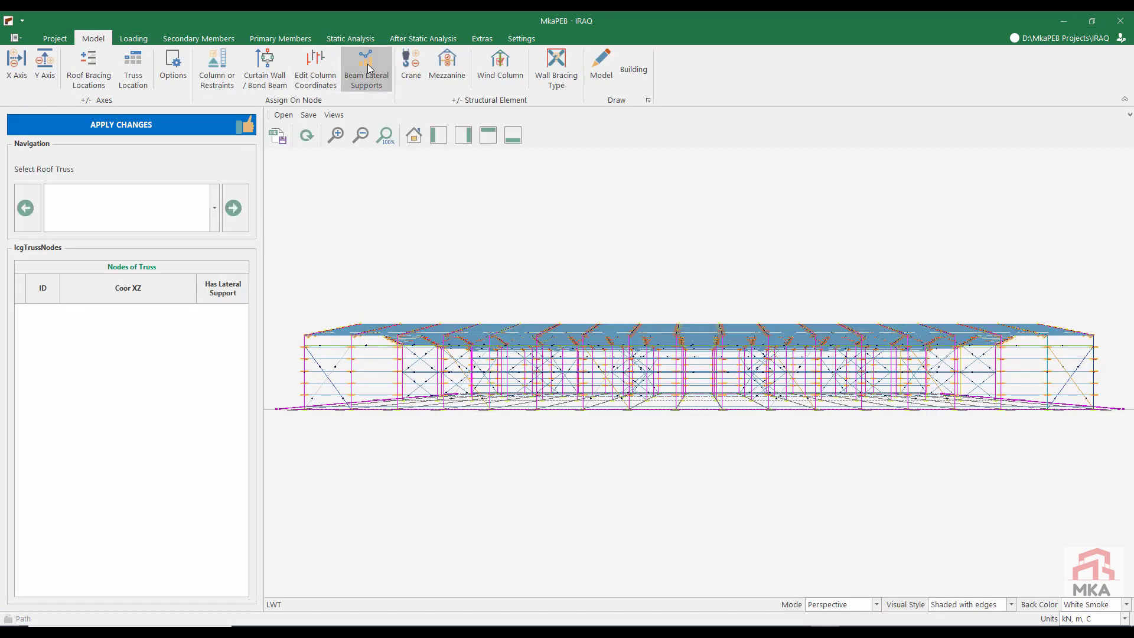
left_click(107, 207)
left_click(109, 257)
left_click_drag(243, 438, 243, 482)
left_click(214, 545)
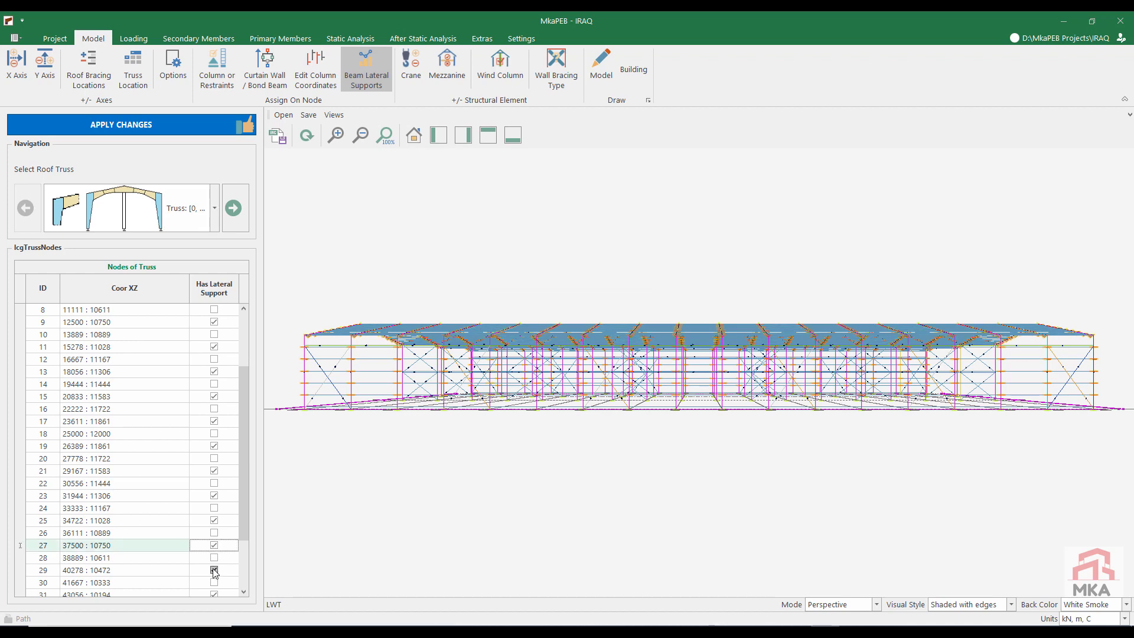
left_click(186, 121)
Step: Open the wind column settings for roof truss 0 and set the front shield sheeting type to Sandwich Panel
left_click(498, 59)
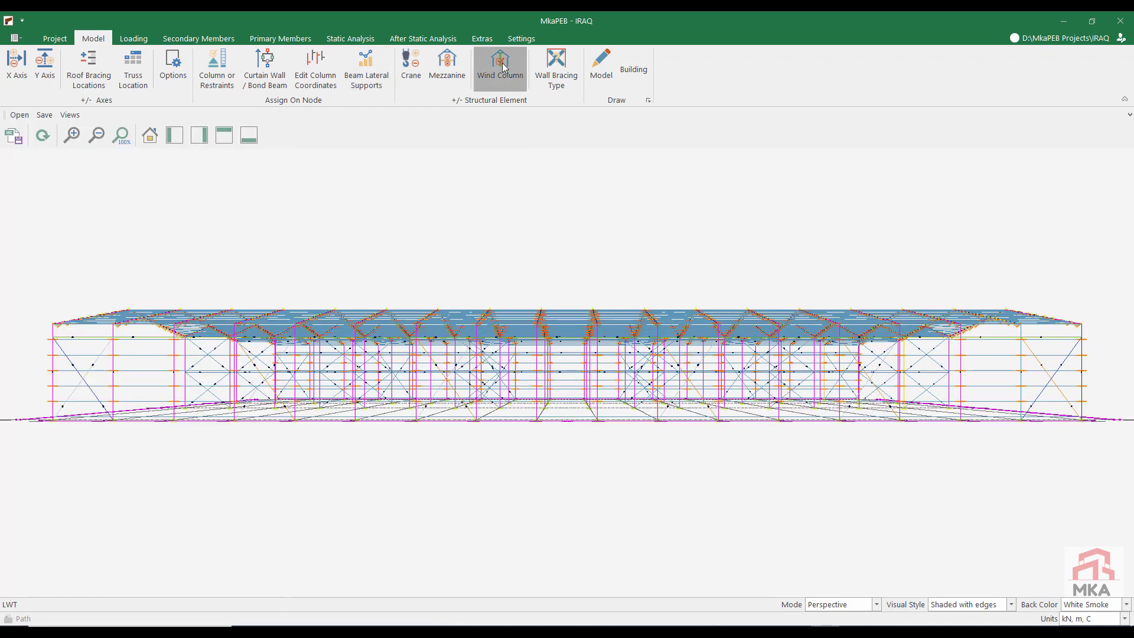
left_click(154, 227)
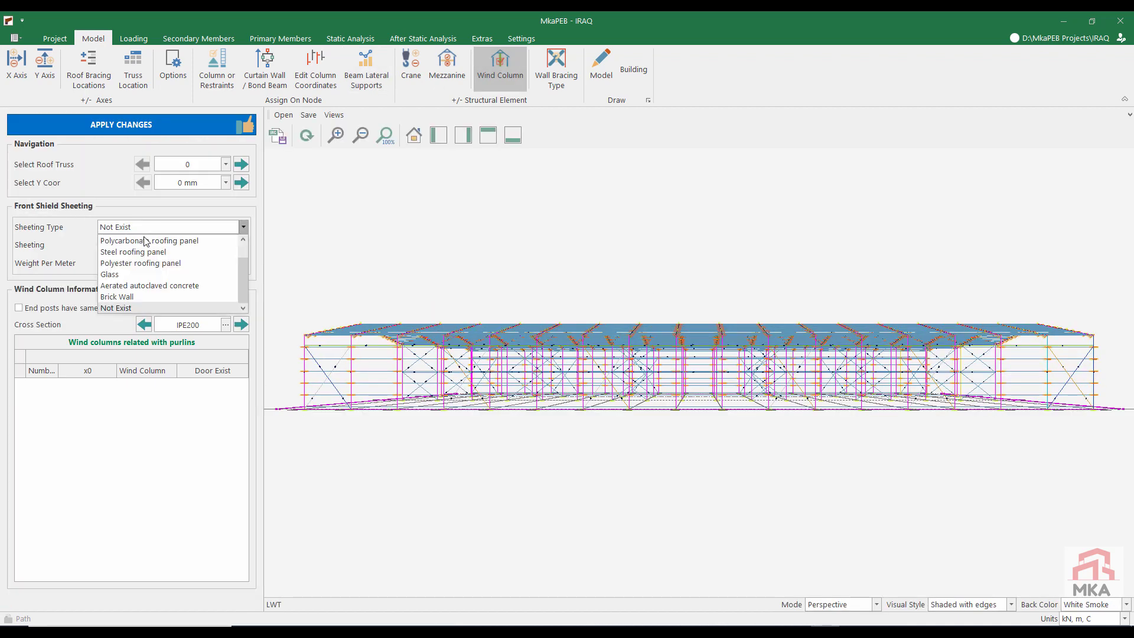
scroll(143, 251, "up", 1)
left_click(148, 243)
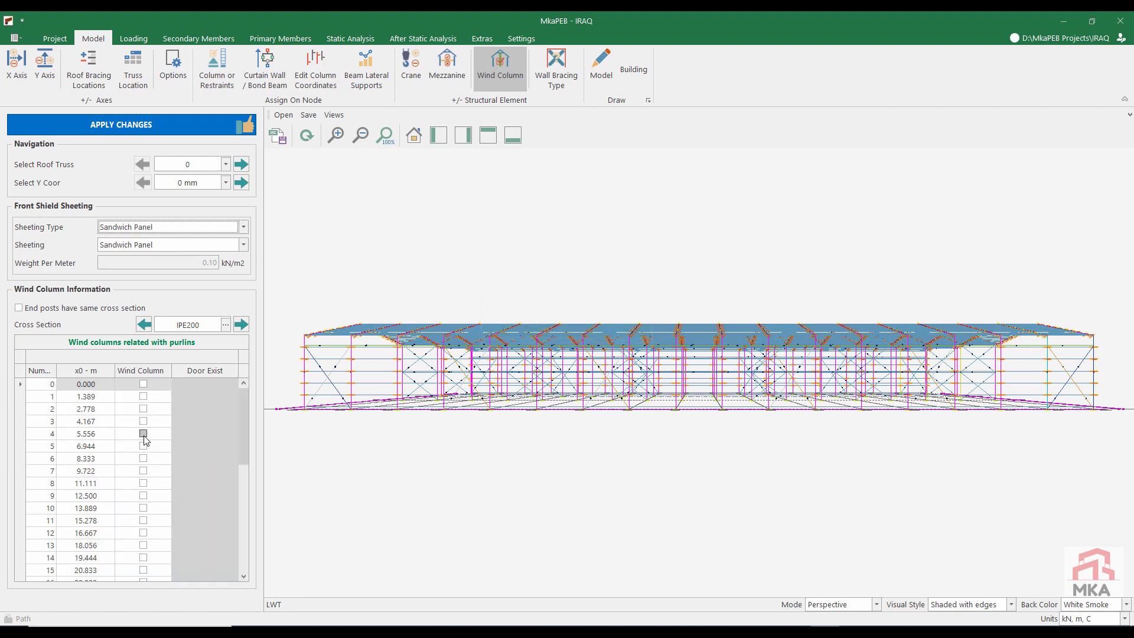
Step: Add wind columns on roof truss 0 at 8.333, 16.667, 25.000, 33.333 and 41.667 m along the front
scroll(144, 440, "down", 2)
left_click(143, 483)
left_click(143, 408)
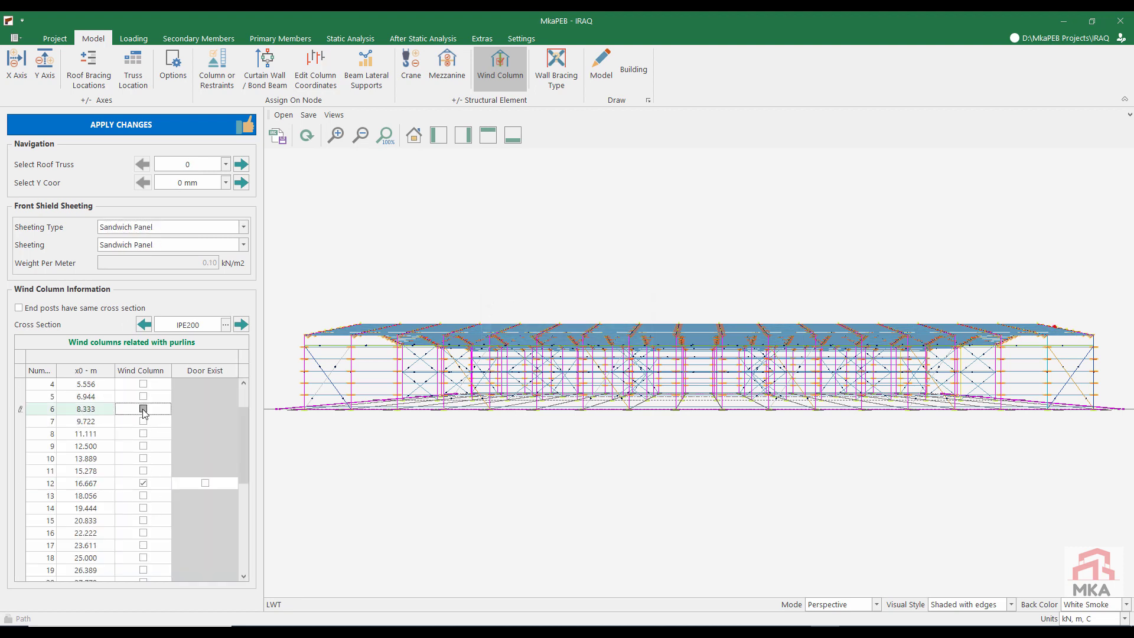
left_click(143, 557)
left_click(413, 135)
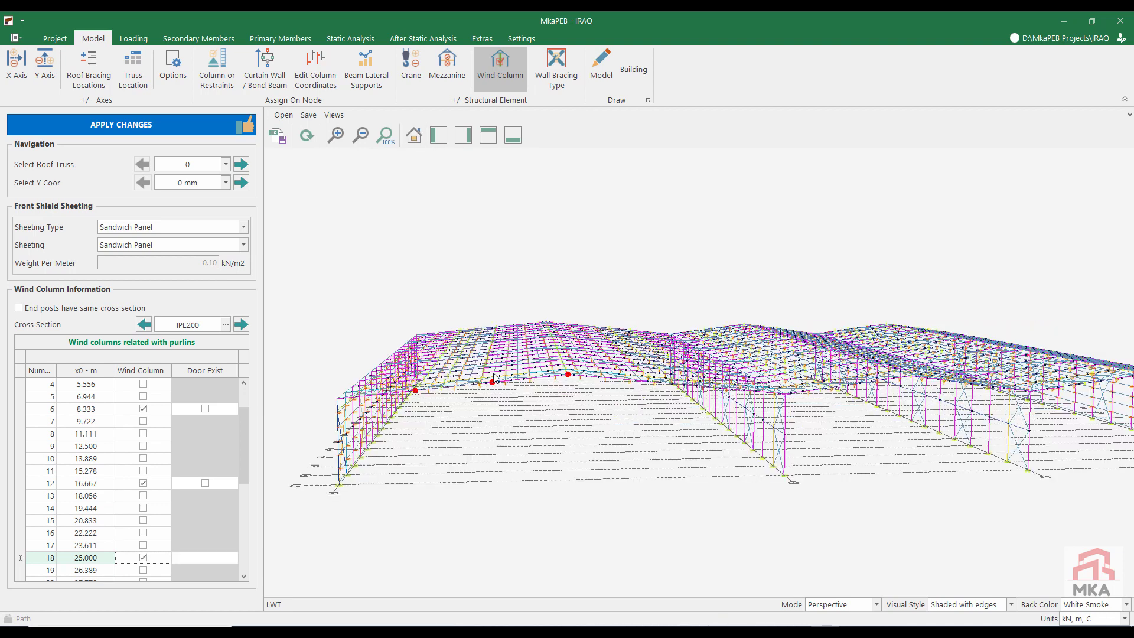
scroll(246, 460, "down", 3)
left_click(143, 545)
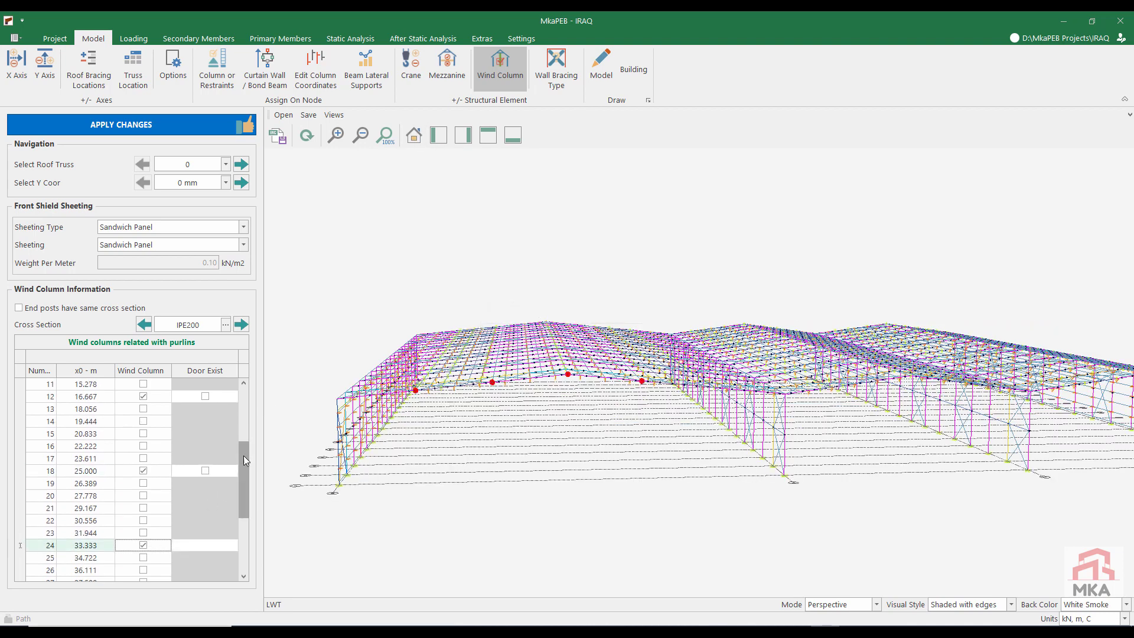
scroll(243, 460, "down", 3)
left_click(143, 508)
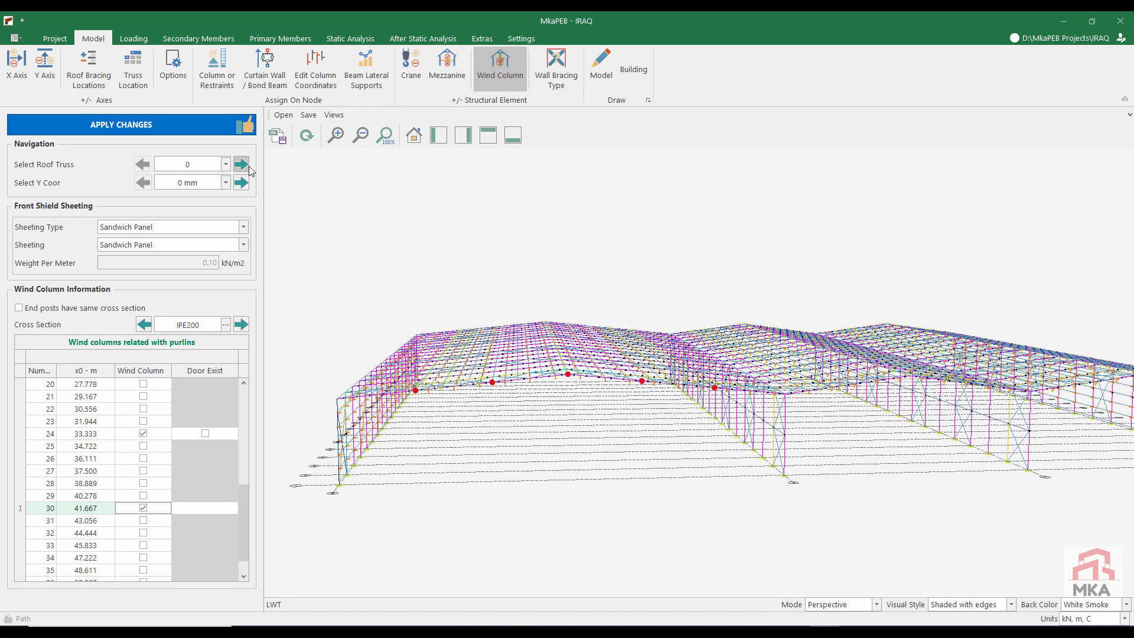
Step: Select Y coordinate 102000 mm on roof truss 0 and set its shield sheeting type to Sandwich Panel
left_click(241, 183)
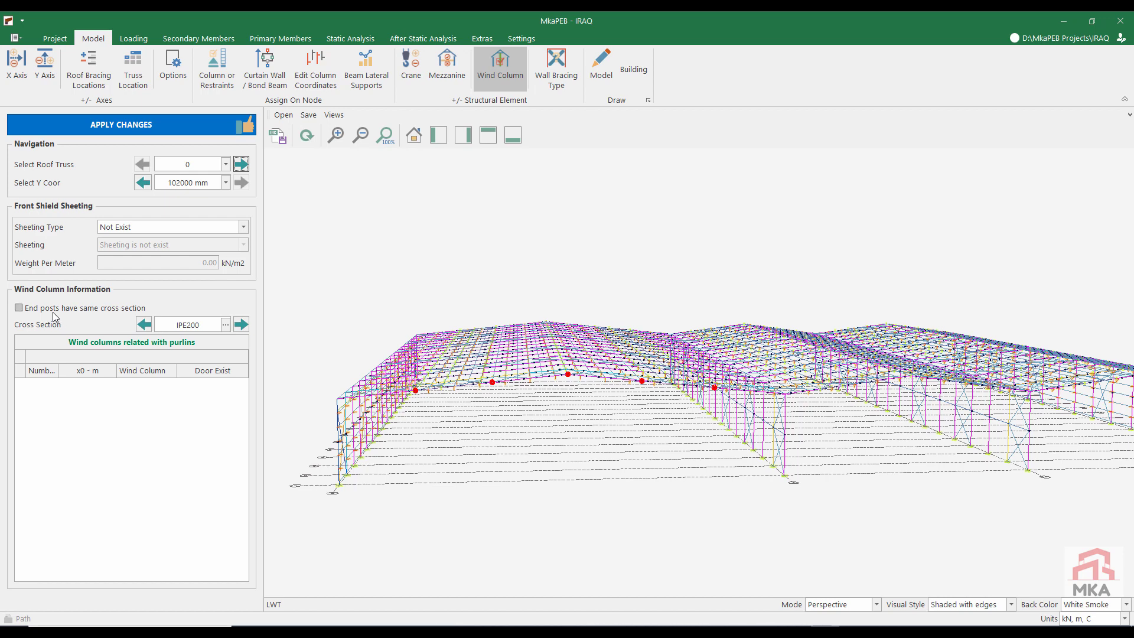
left_click(150, 225)
scroll(141, 239, "up", 1)
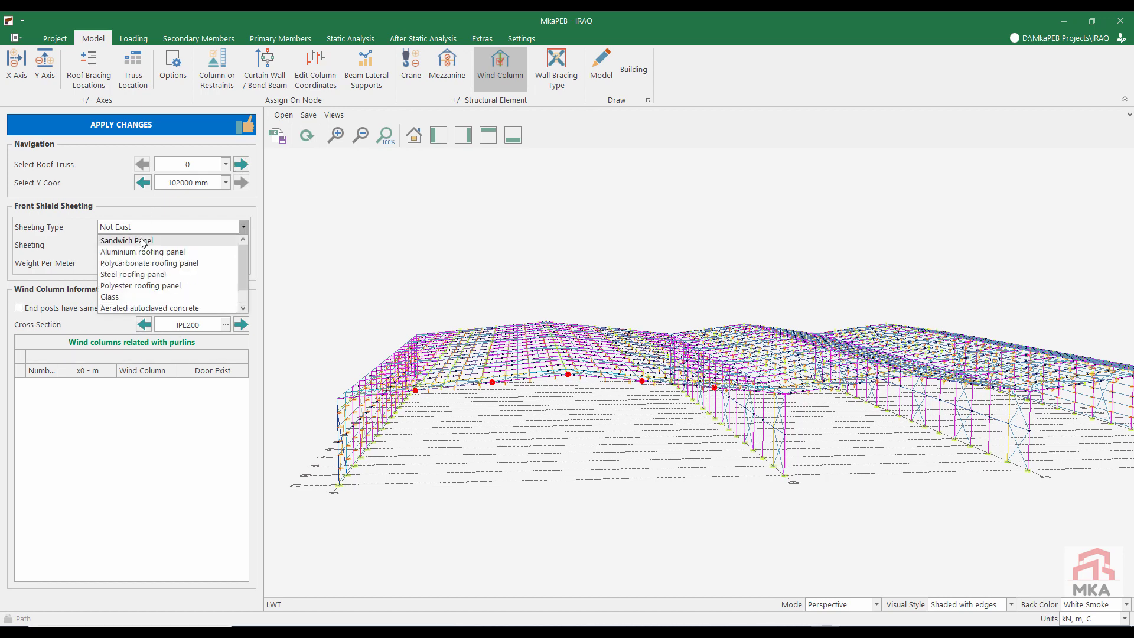
left_click(140, 239)
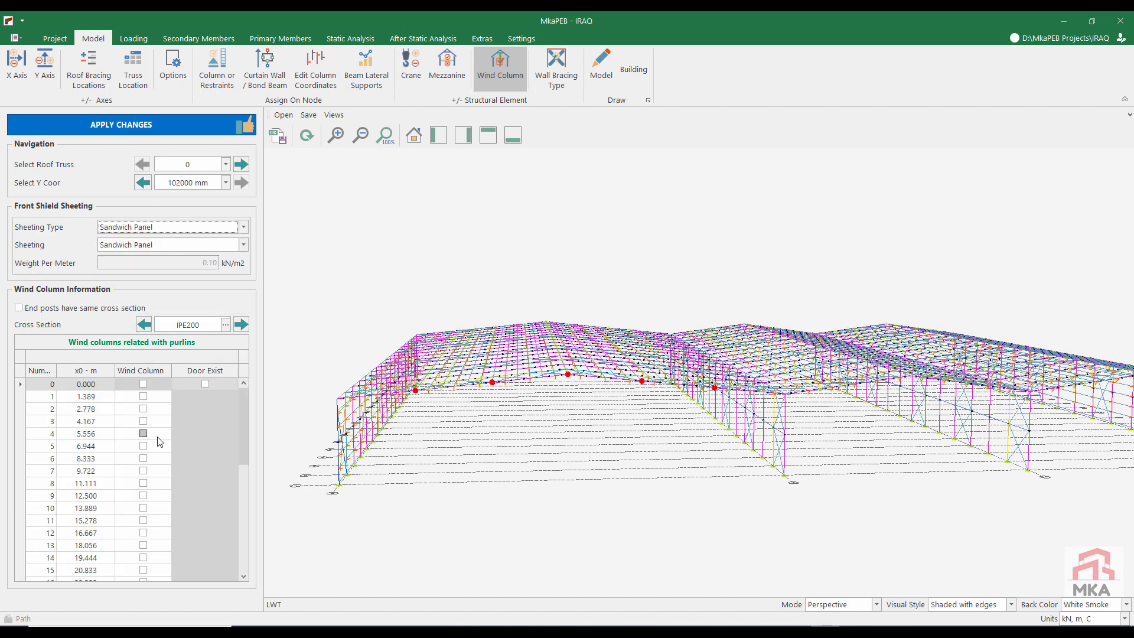
Step: Add wind columns on roof truss 0 at Y 102000 mm, at x 8.333, 16.667, 25.000, 33.333 and 41.667 m
left_click(143, 458)
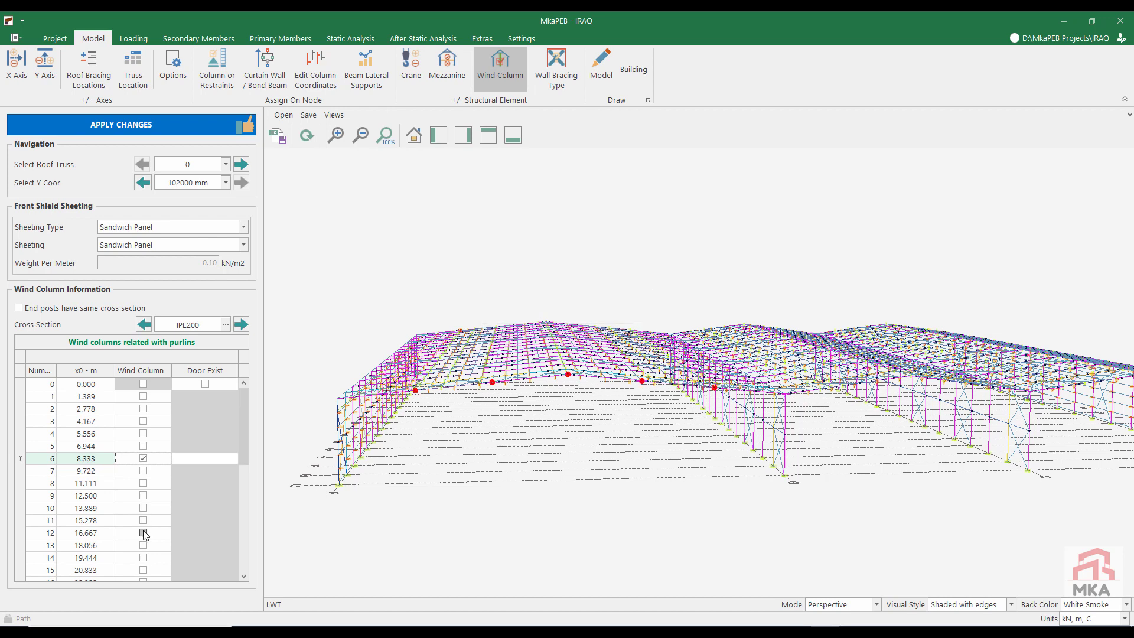
left_click(144, 533)
left_click_drag(246, 443, 247, 480)
left_click(143, 495)
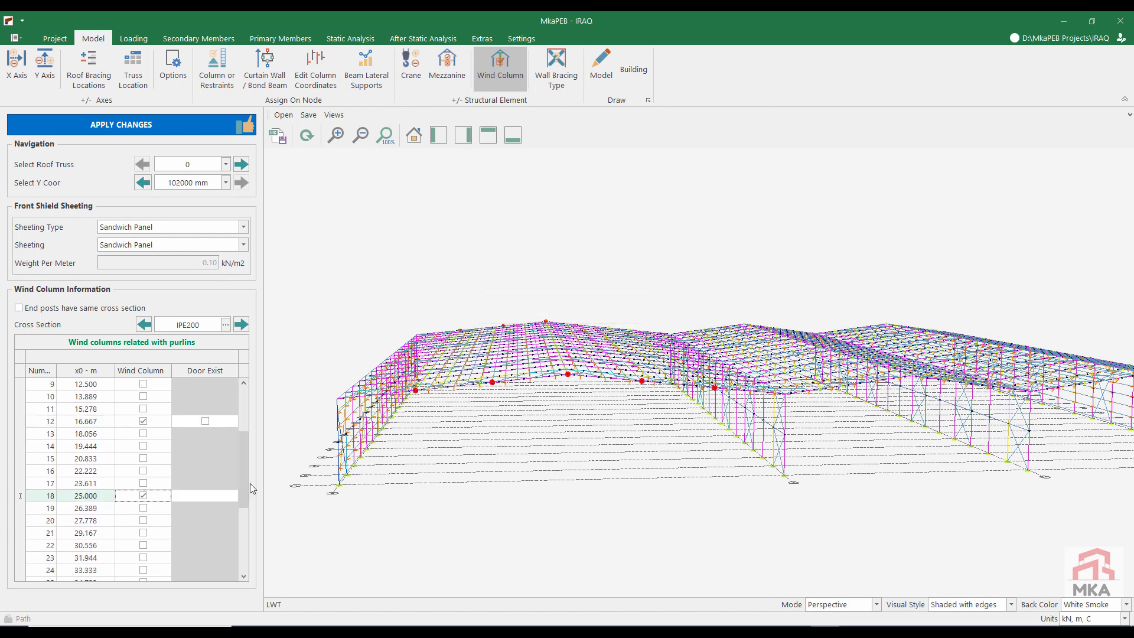
scroll(248, 483, "down", 1)
left_click(143, 520)
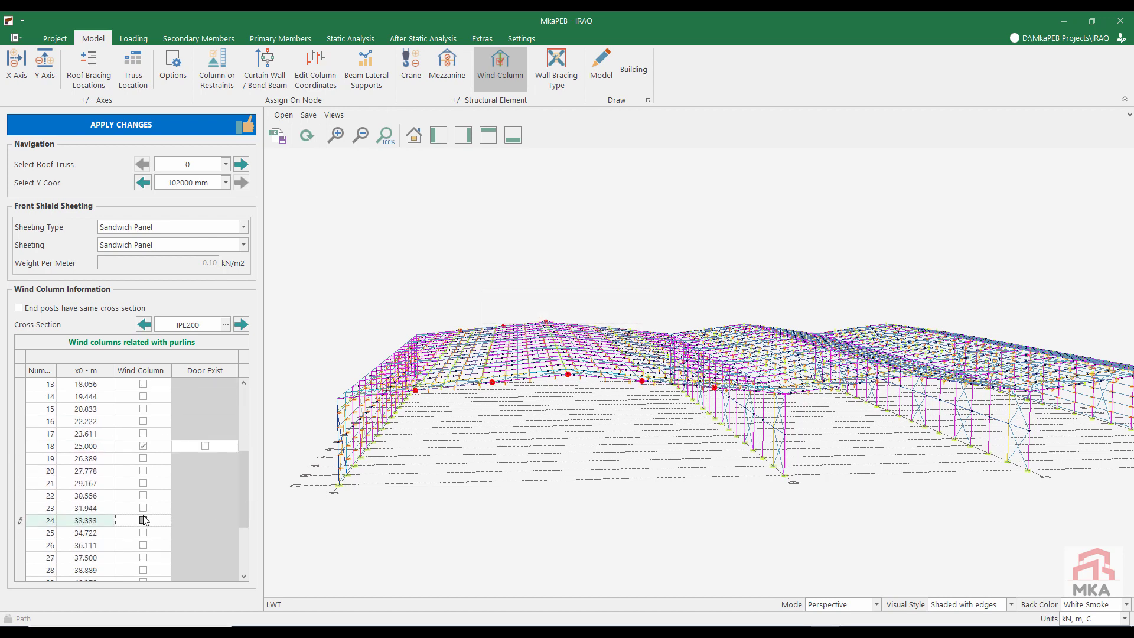
scroll(240, 522, "down", 2)
left_click(143, 532)
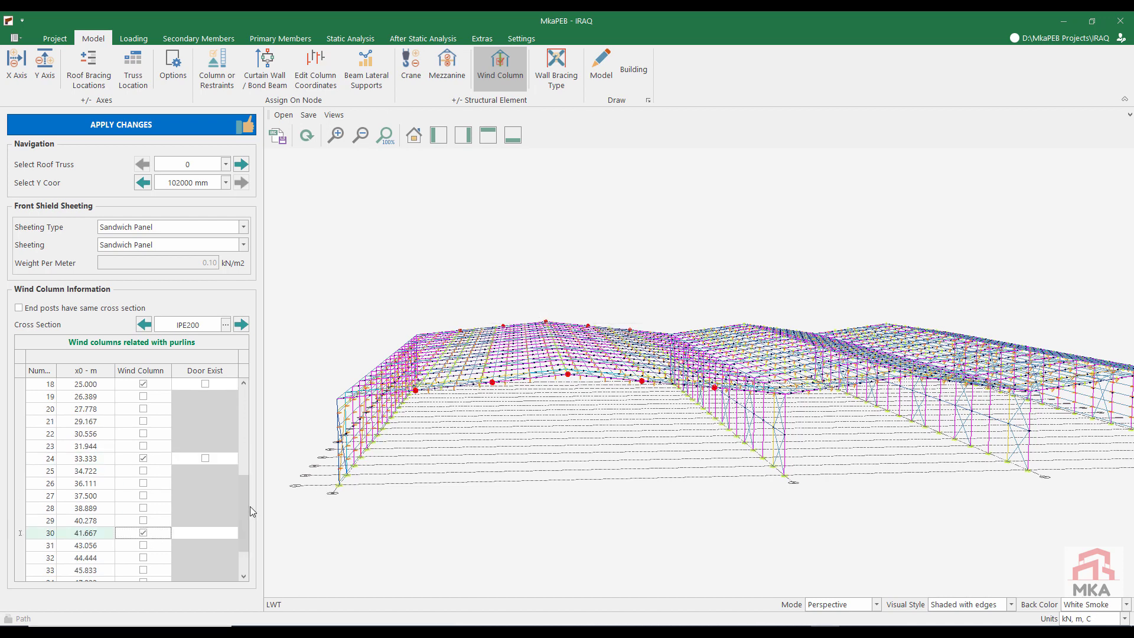
scroll(250, 505, "down", 1)
Step: Add wind columns on roof truss 1 at Y 0 mm, at x 55.455, 62.273, 67.727 and 74.545 m
left_click(240, 165)
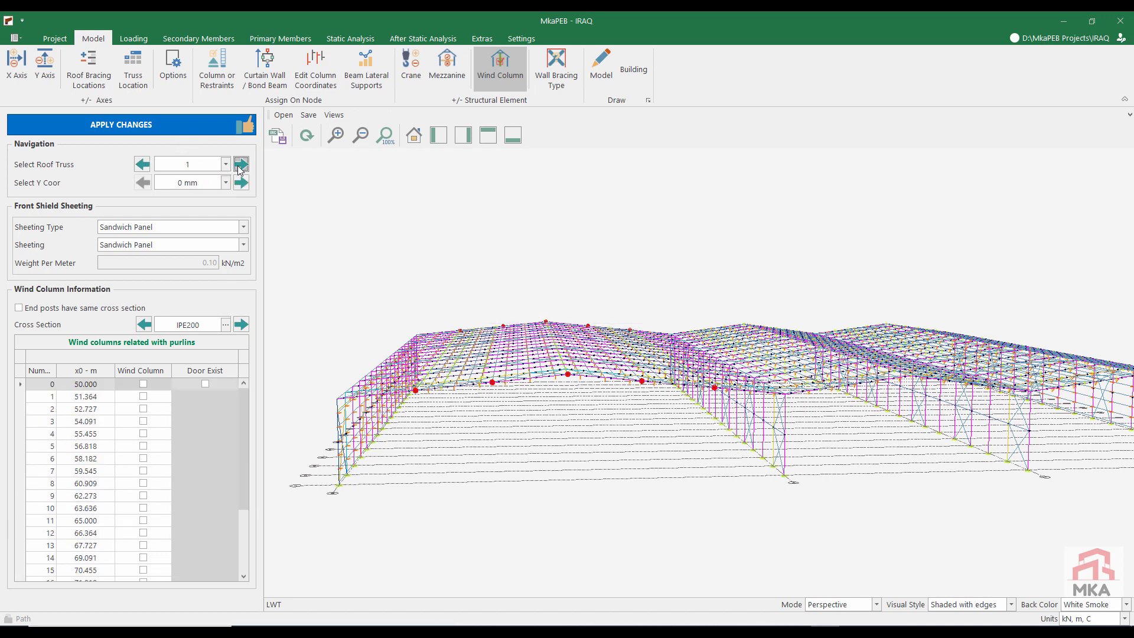
left_click(143, 495)
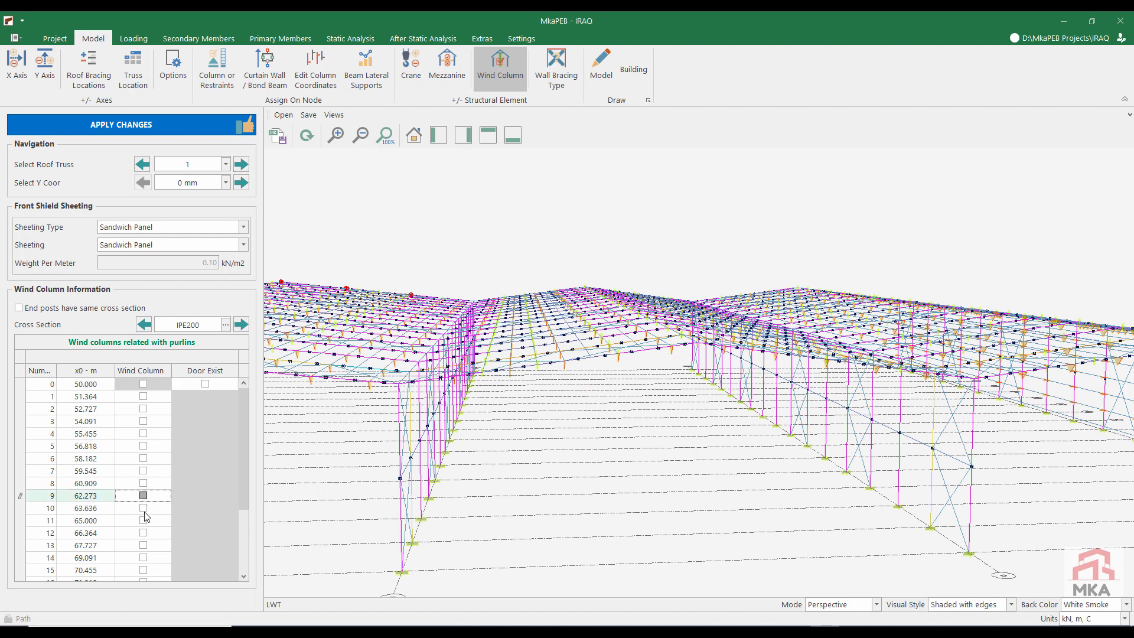
left_click(143, 545)
left_click(143, 434)
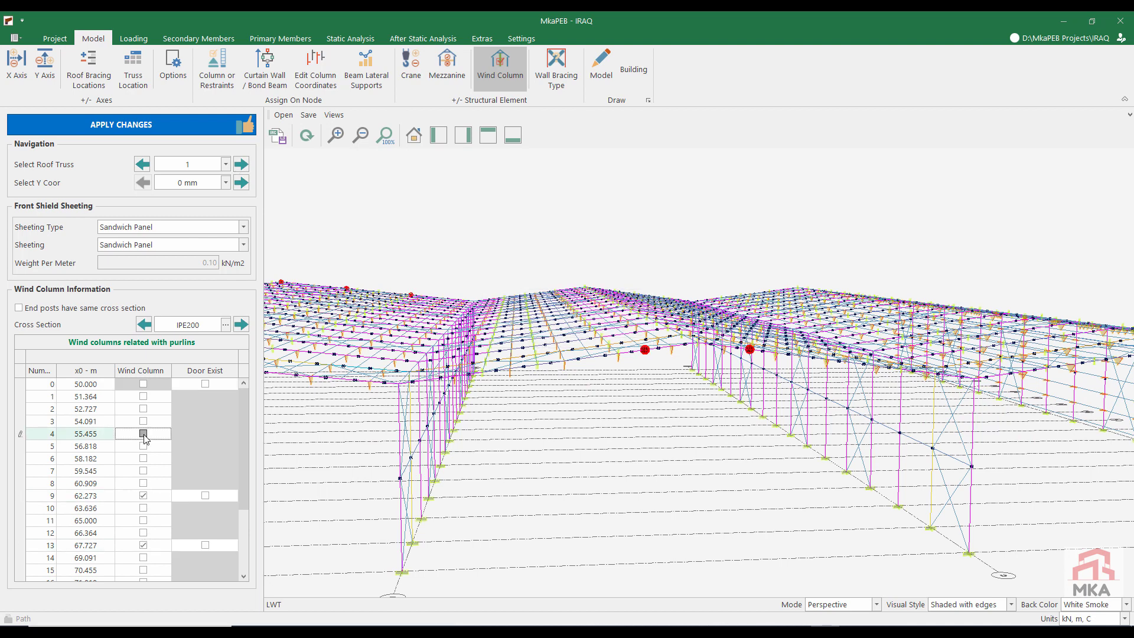
left_click(143, 434)
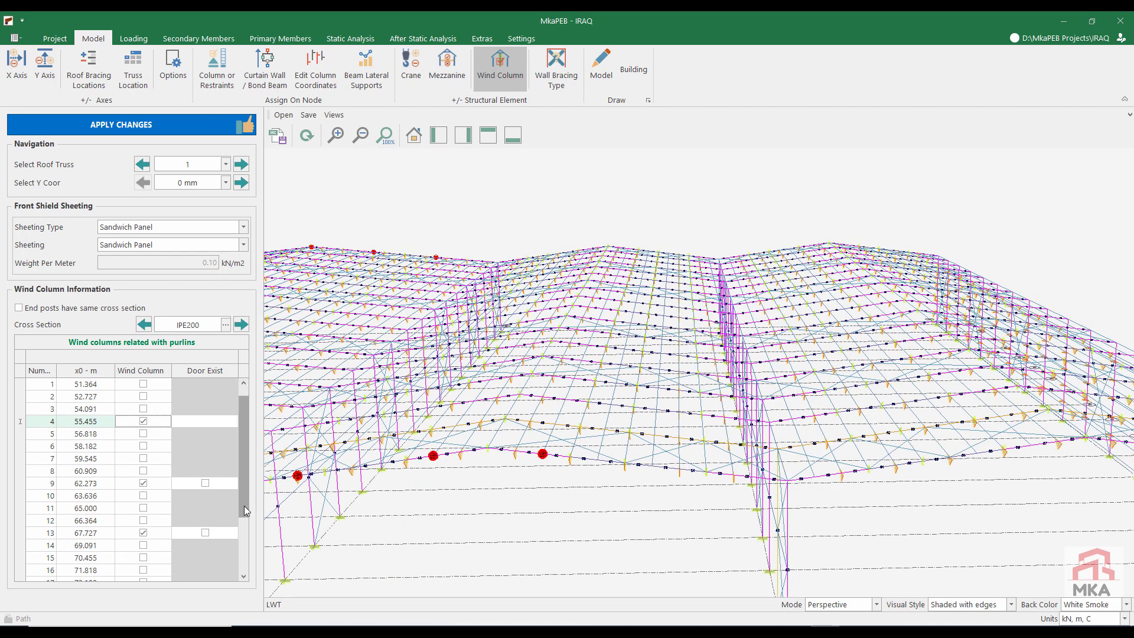
left_click_drag(244, 506, 245, 556)
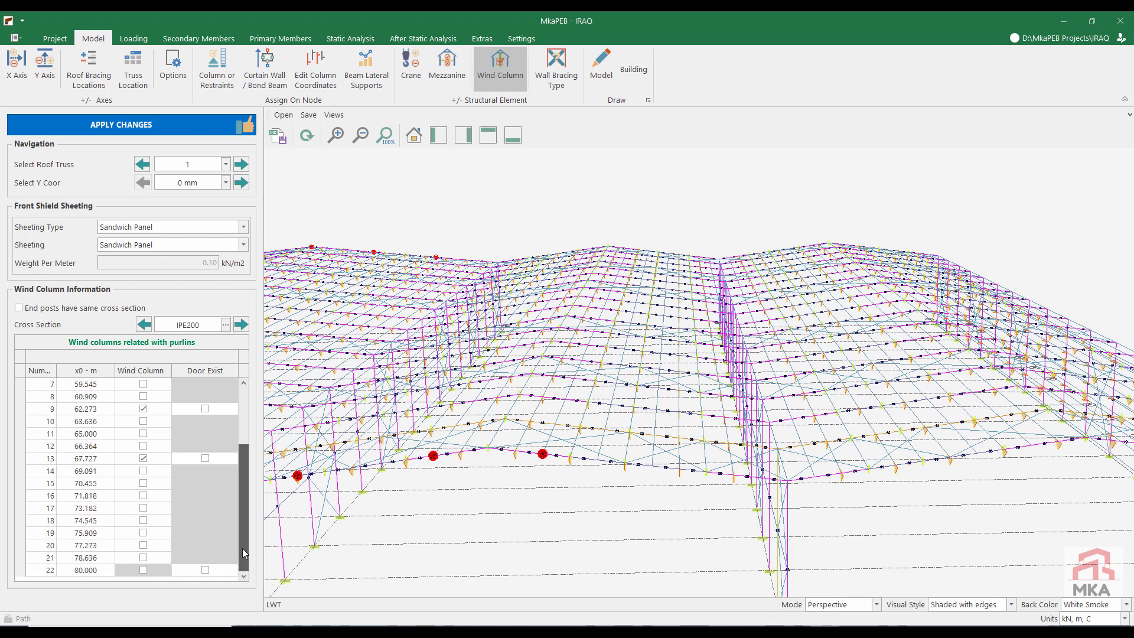
left_click(143, 520)
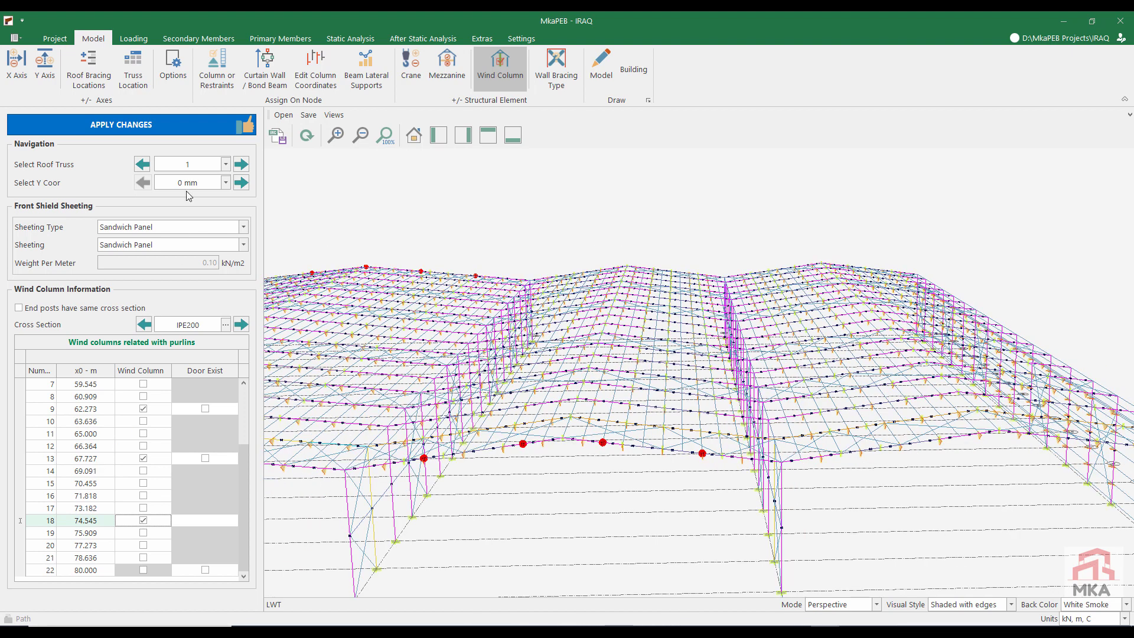
Step: Add wind columns on roof truss 1 at Y 102000 mm, at x 55.455, 62.273, 67.727 and 74.545 m
left_click(241, 183)
left_click(143, 545)
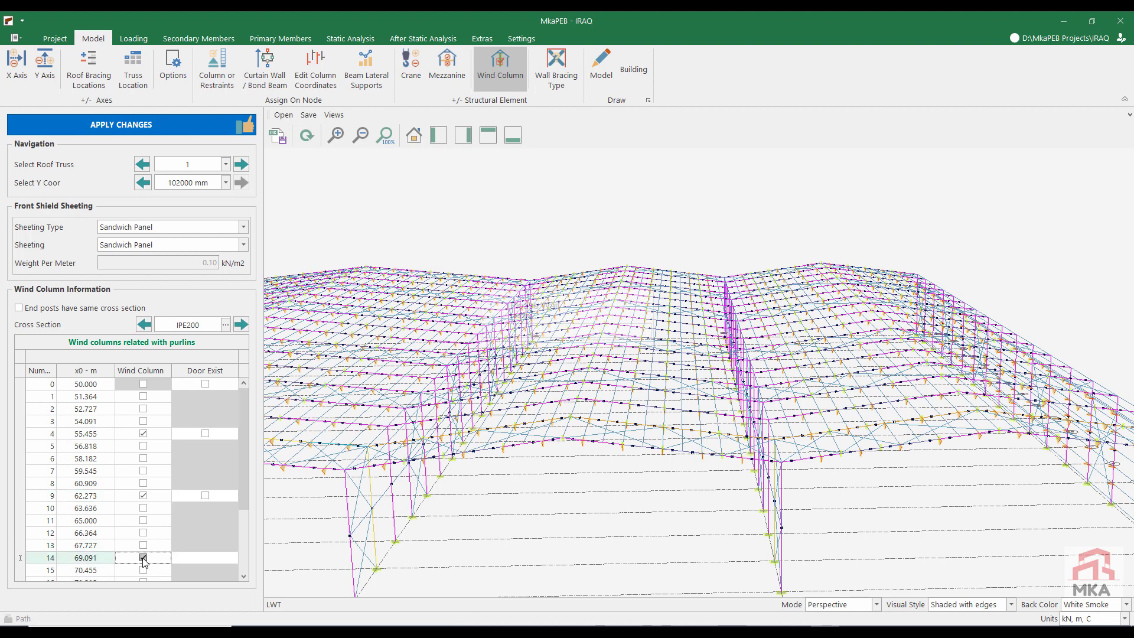
left_click(143, 557)
left_click(143, 557)
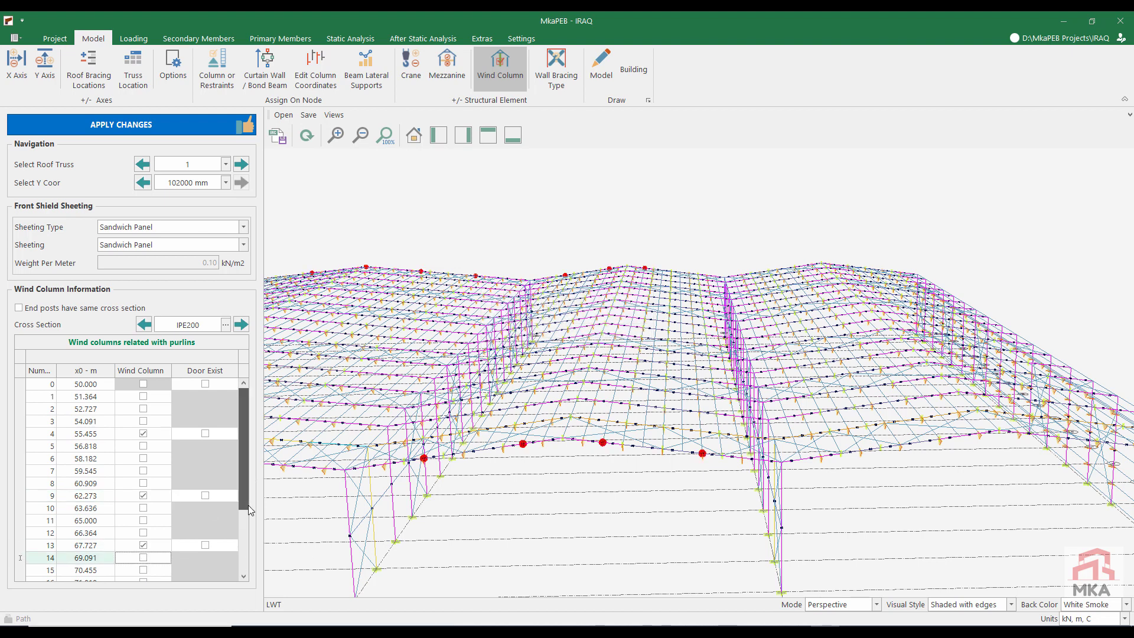
scroll(143, 556, "down", 3)
left_click(143, 520)
Step: Add wind columns on roof truss 2 at Y 0 mm, at x 85.455, 92.273, 97.727 and 104.545 m
left_click(240, 164)
left_click(143, 433)
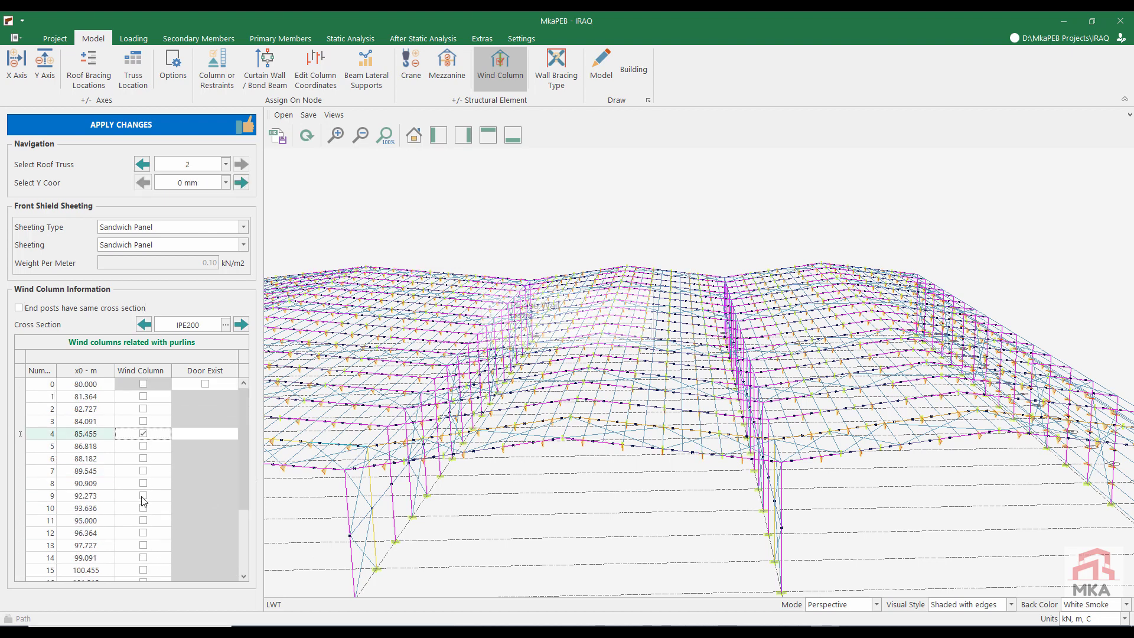
left_click(143, 495)
left_click(143, 544)
scroll(247, 525, "down", 2)
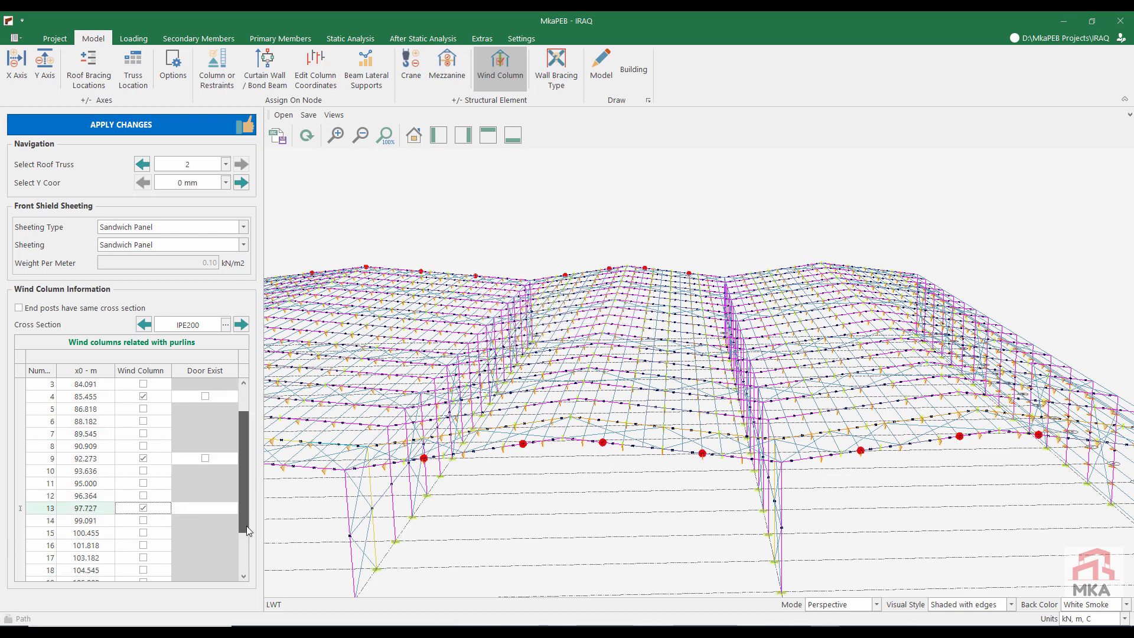
left_click(143, 533)
Step: Add wind columns on roof truss 2 at Y 102000 mm, at x 85.455, 92.273, 97.727 and 104.545 m, and apply the changes
left_click(241, 183)
left_click(143, 421)
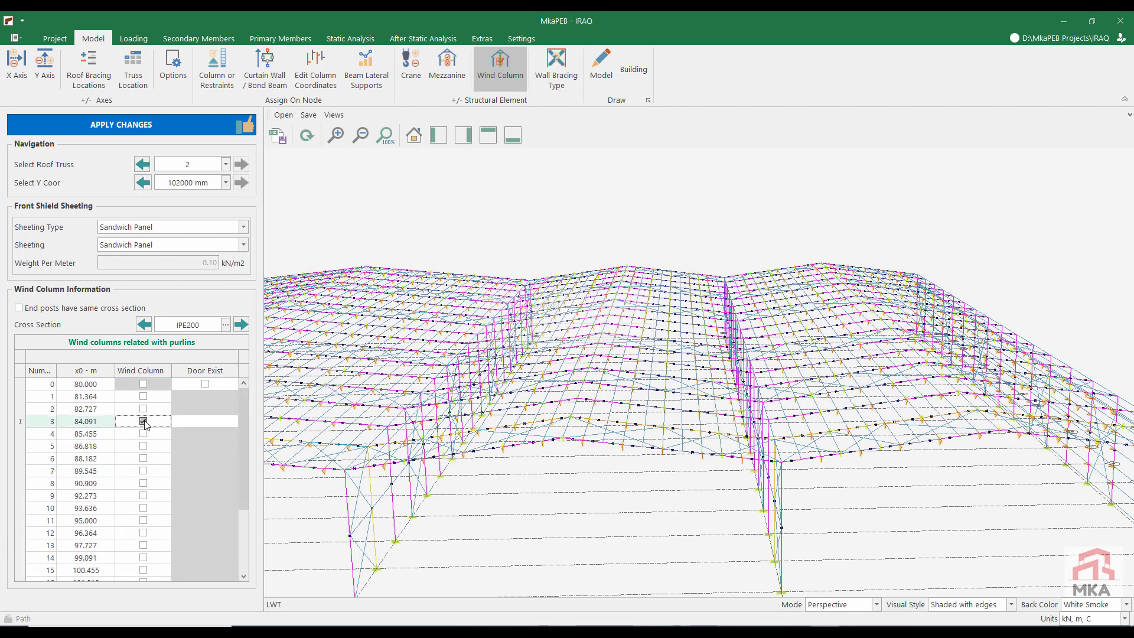
left_click(143, 496)
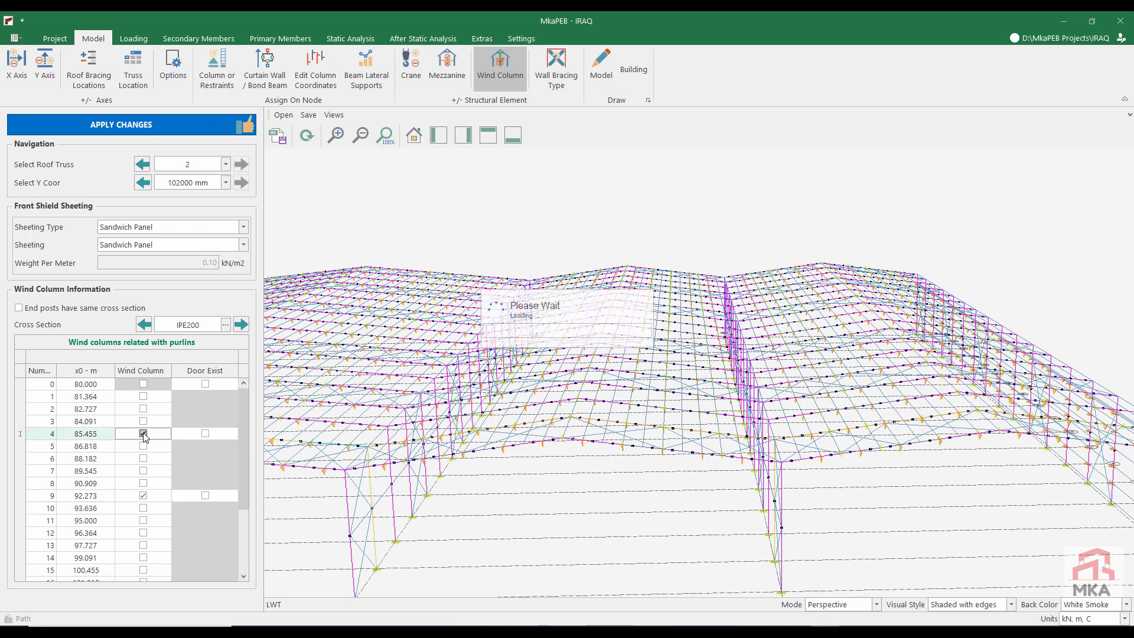
scroll(190, 510, "down", 2)
left_click(143, 483)
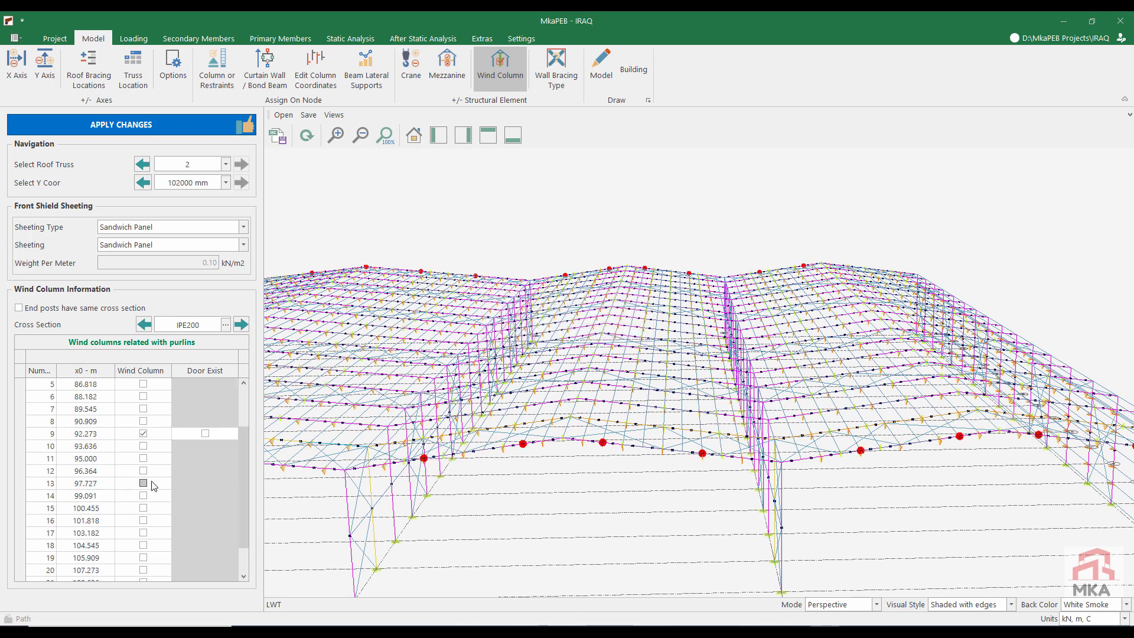
left_click(143, 544)
left_click(171, 123)
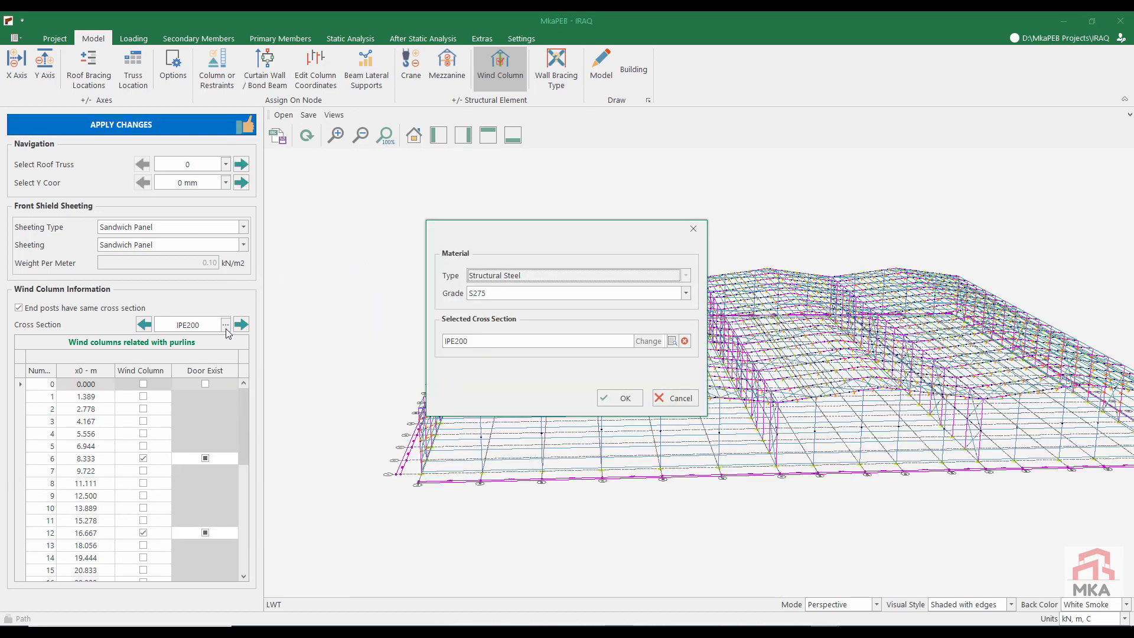
Step: Set the wind column cross section, shared with the end posts, to hot-rolled H:600:12:175:15 and apply the changes
left_click(643, 341)
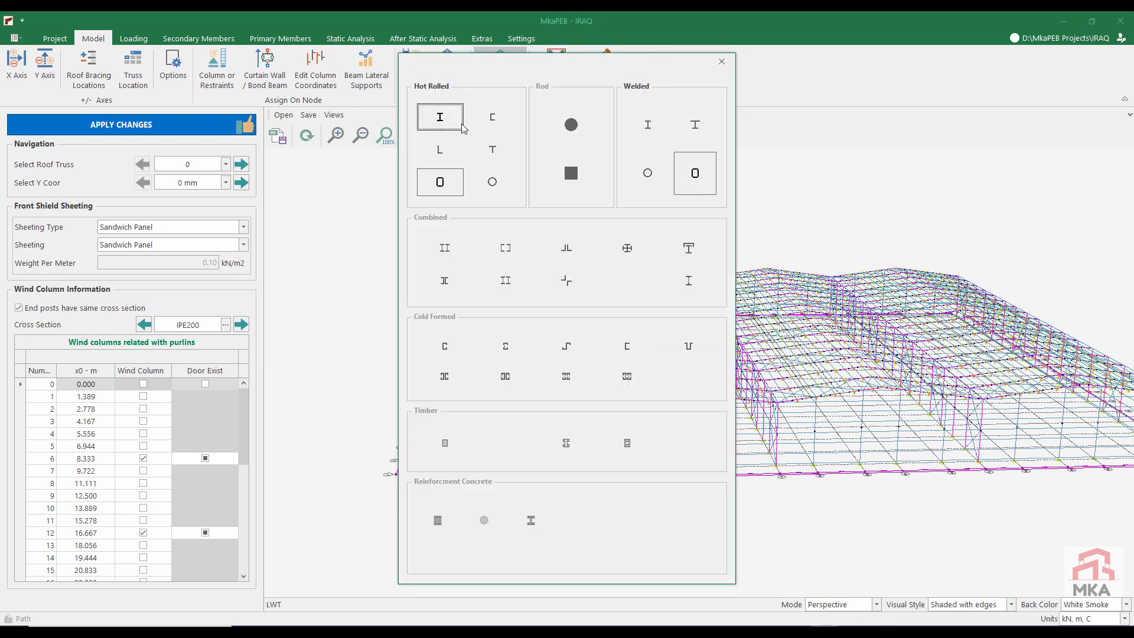
left_click(439, 116)
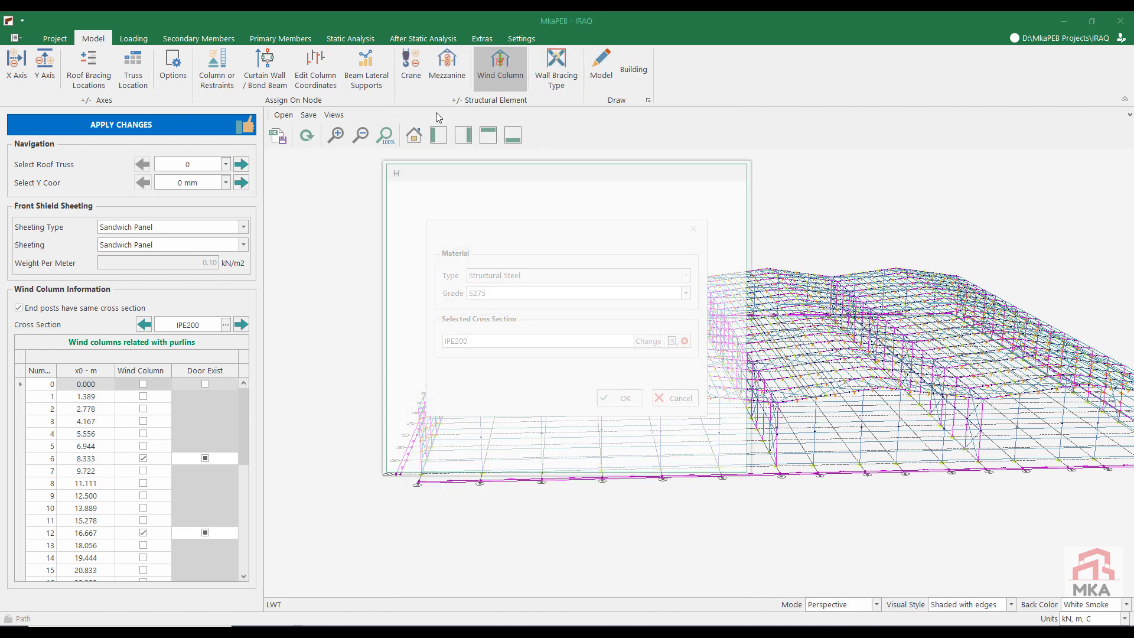
left_click(525, 294)
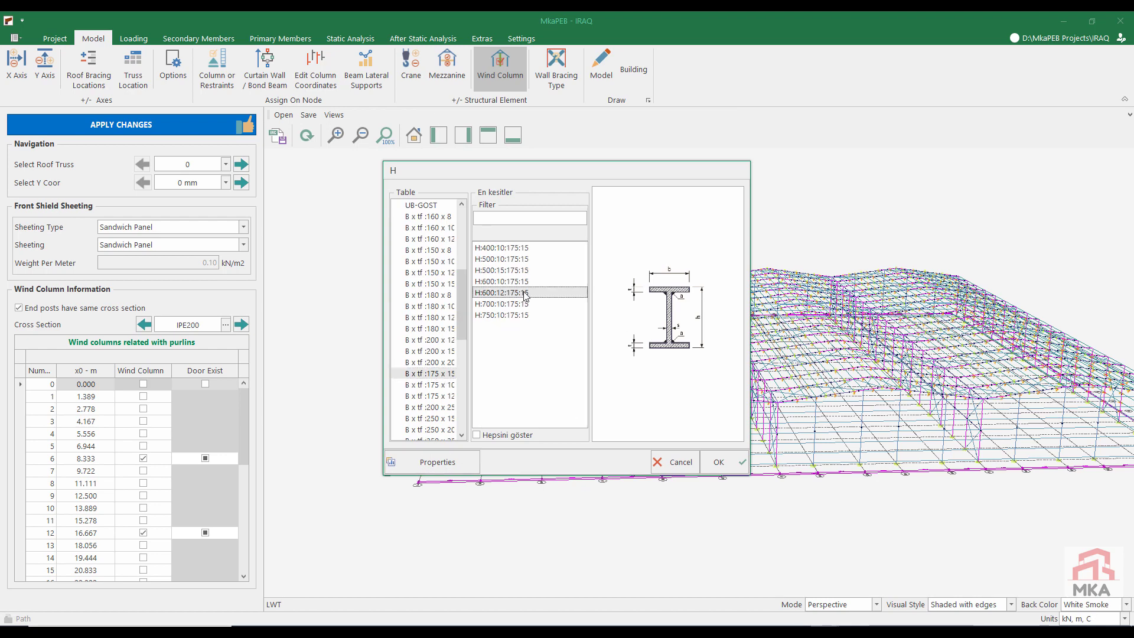
left_click(717, 464)
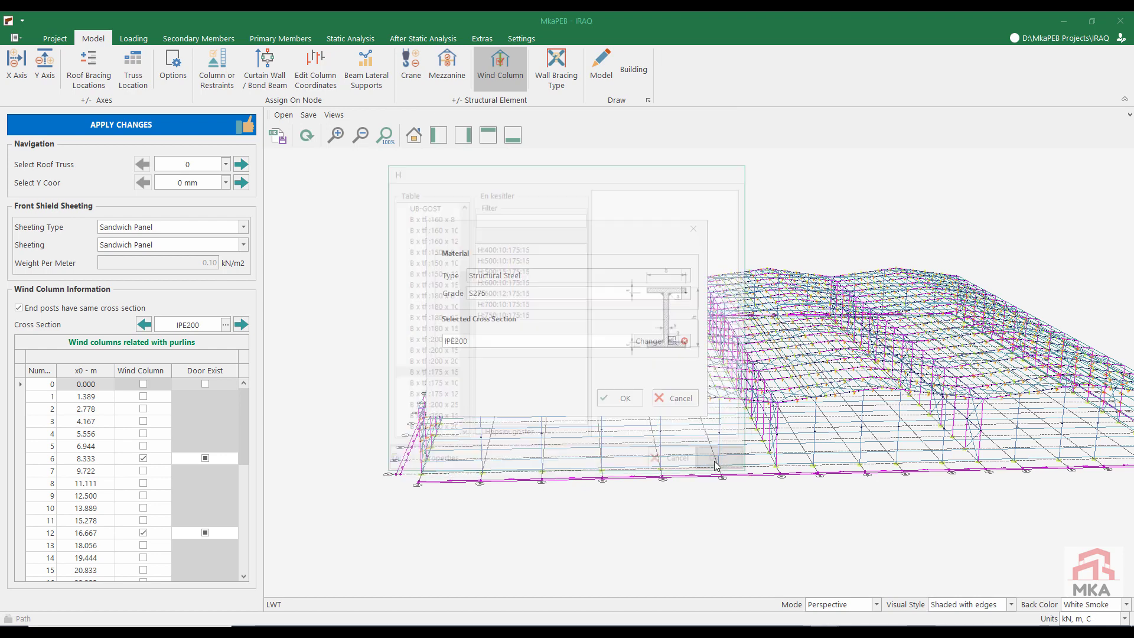
left_click(613, 396)
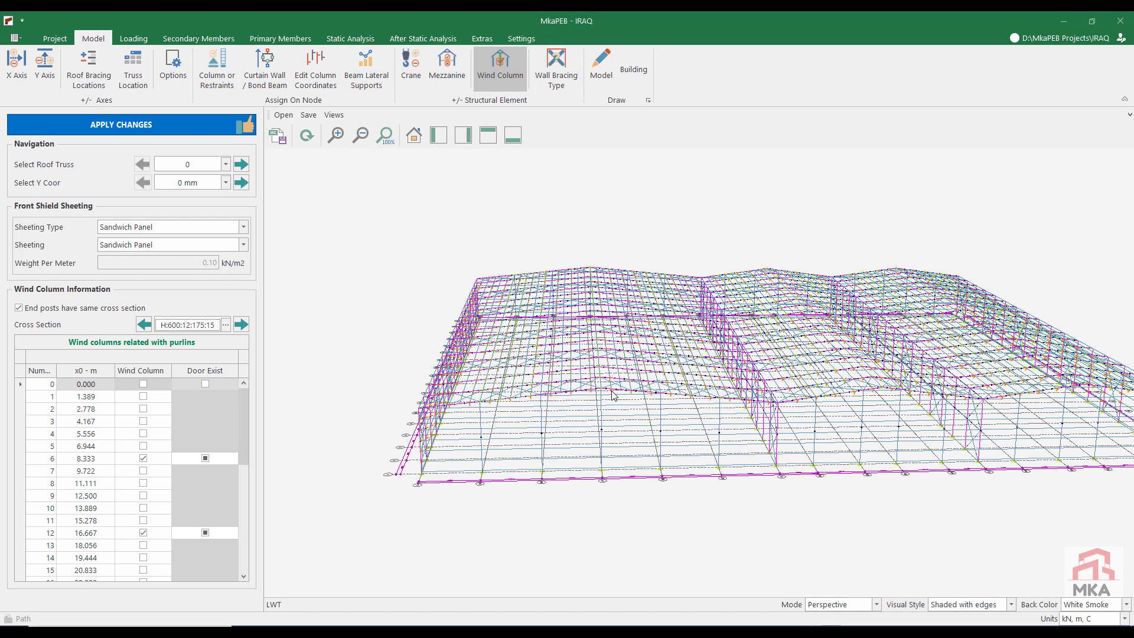
left_click(209, 129)
Step: Run the static analysis and examine the member capacity ratios on planes yz-A and yz-B
left_click(325, 40)
left_click(32, 69)
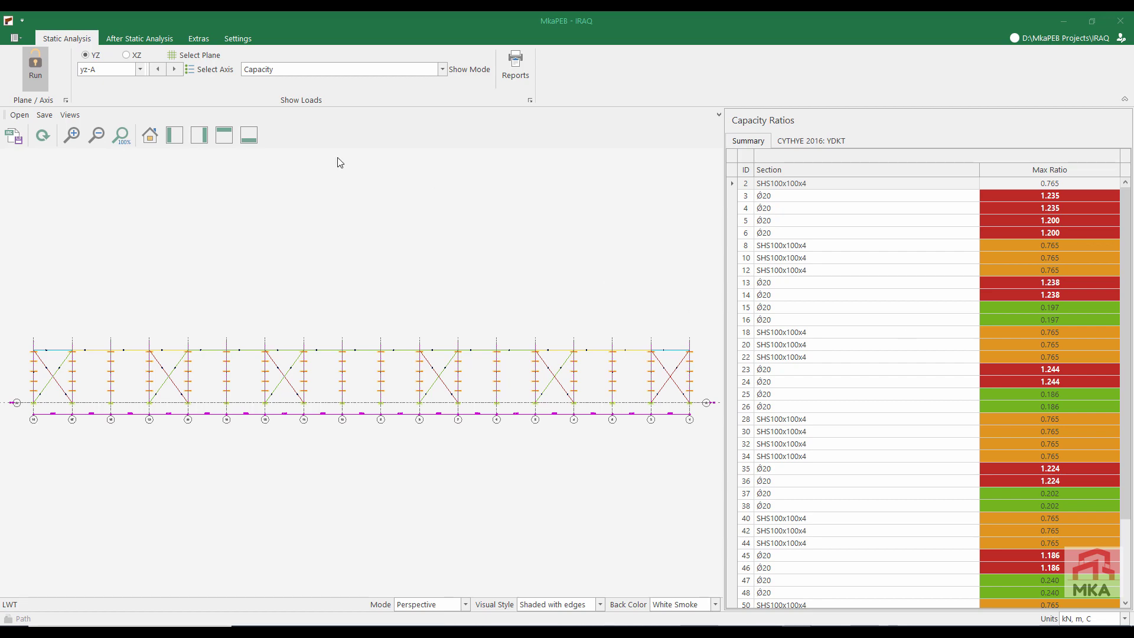
left_click(174, 69)
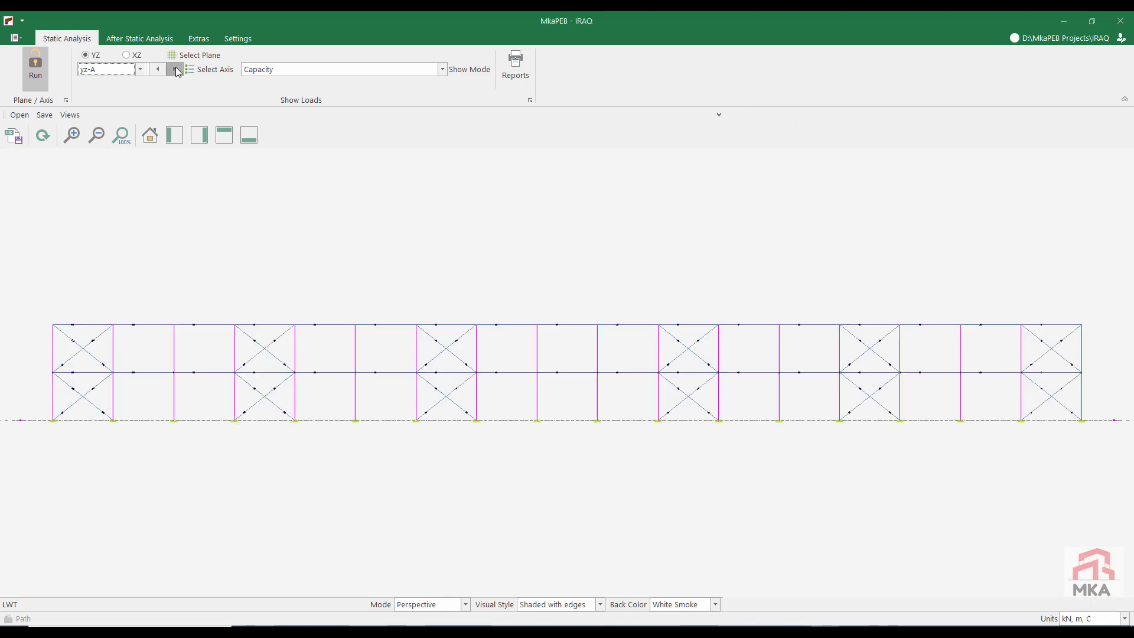
left_click(175, 69)
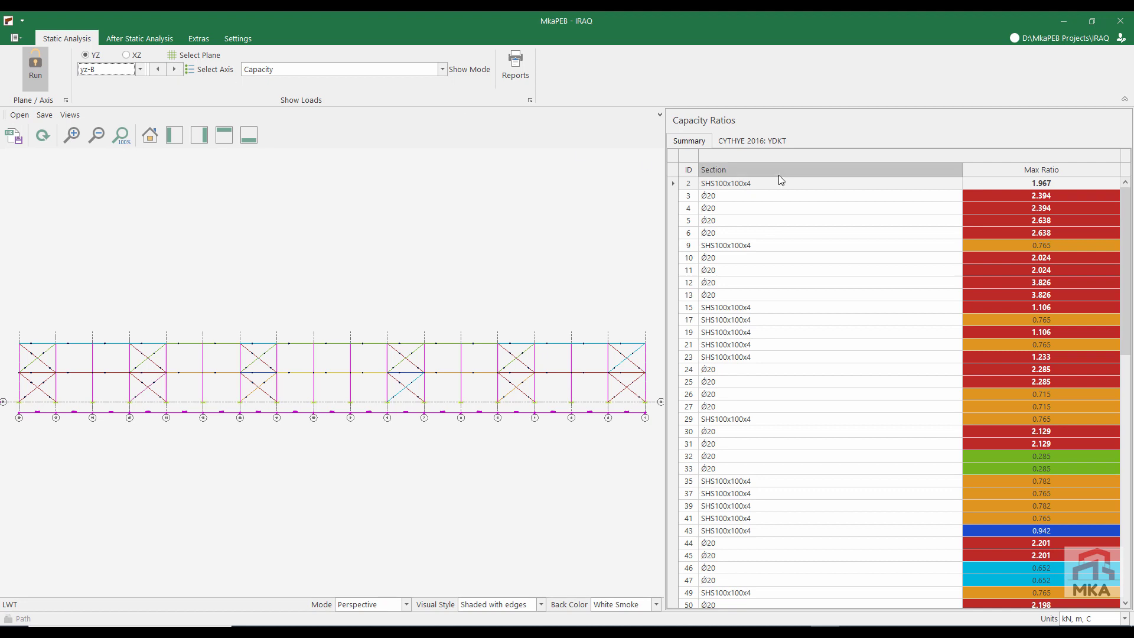
left_click(765, 197)
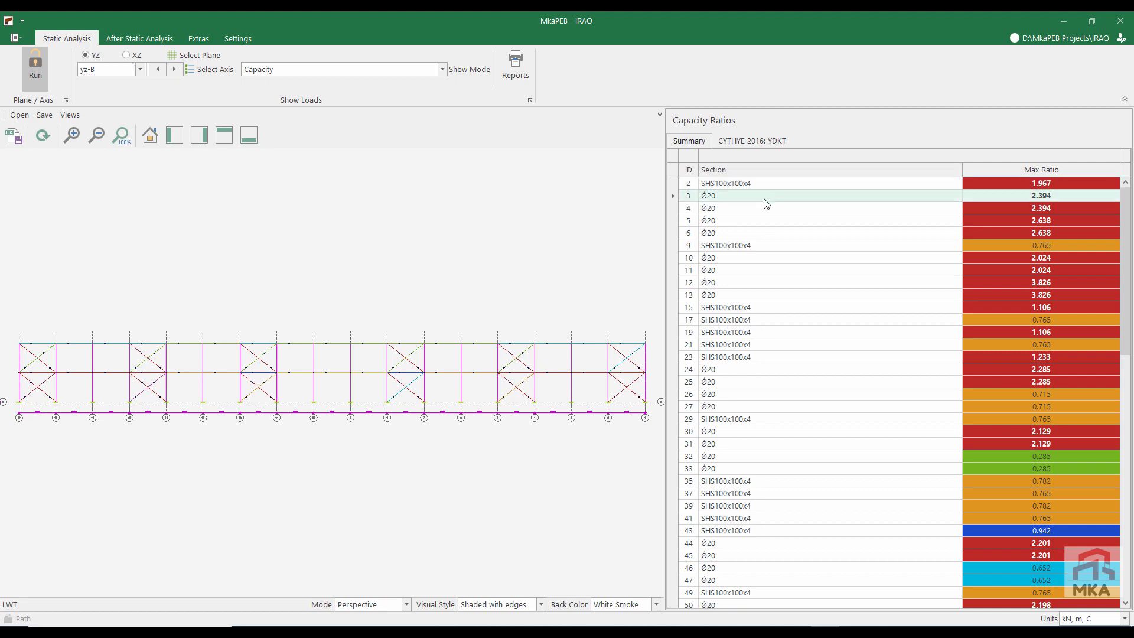
left_click(753, 235)
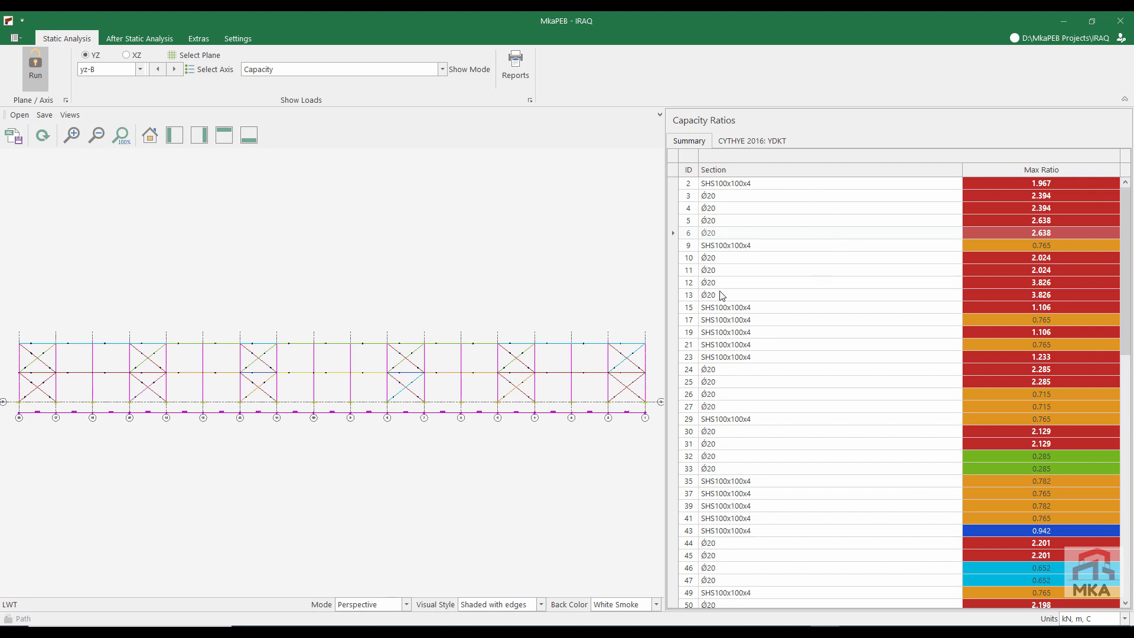
Step: Examine the member capacity ratios on planes yz-C and yz-D and on frame plane xz-1
left_click(180, 69)
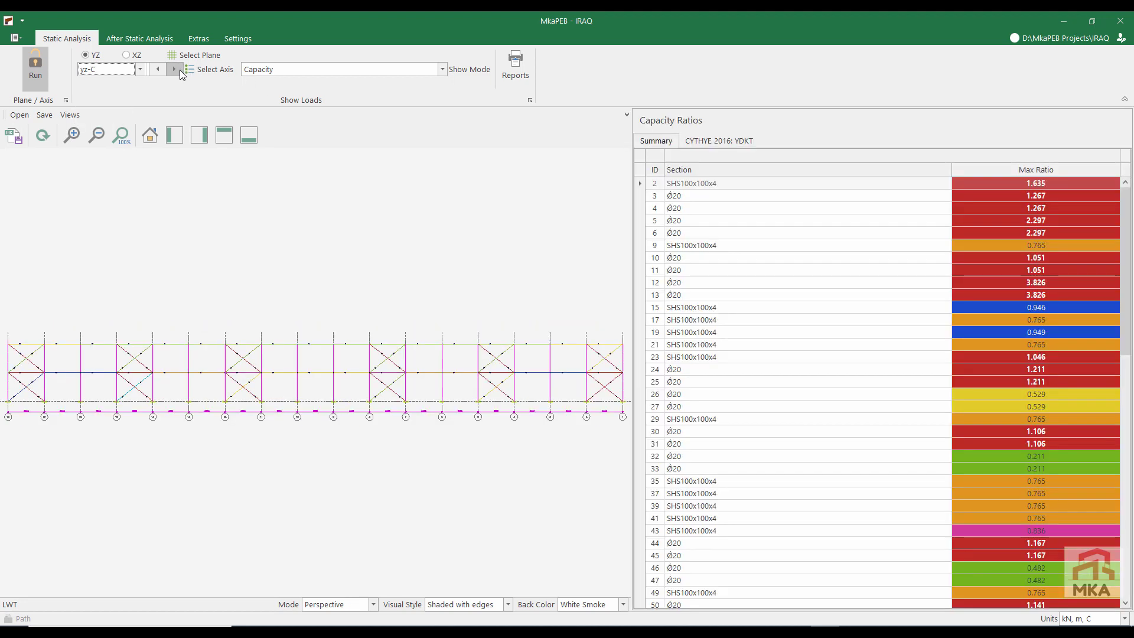
left_click(180, 70)
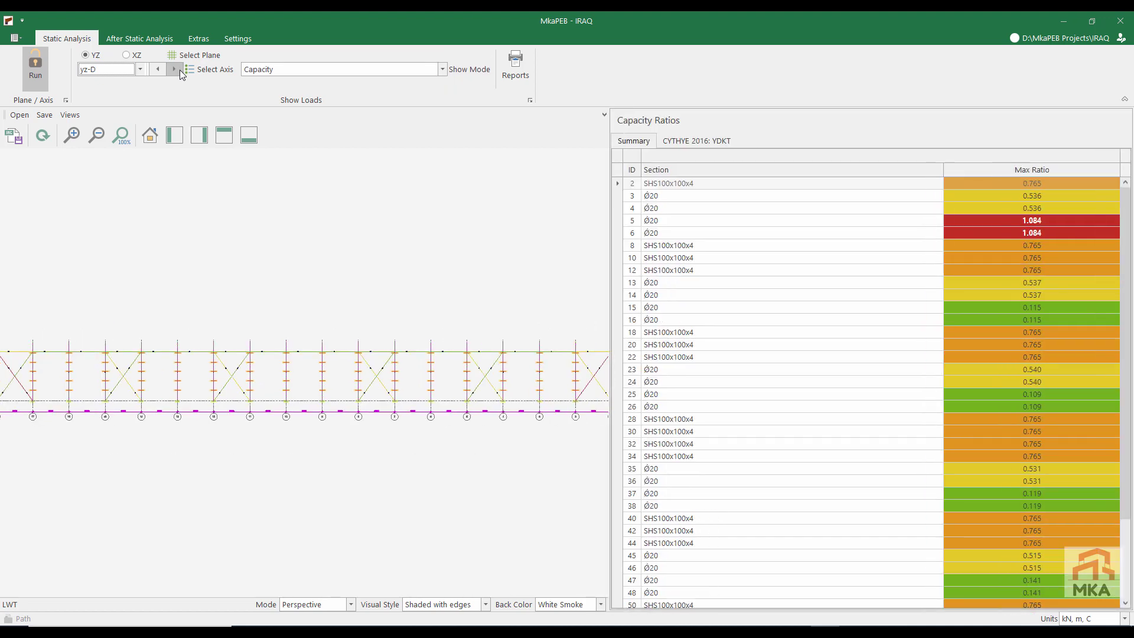
left_click(126, 56)
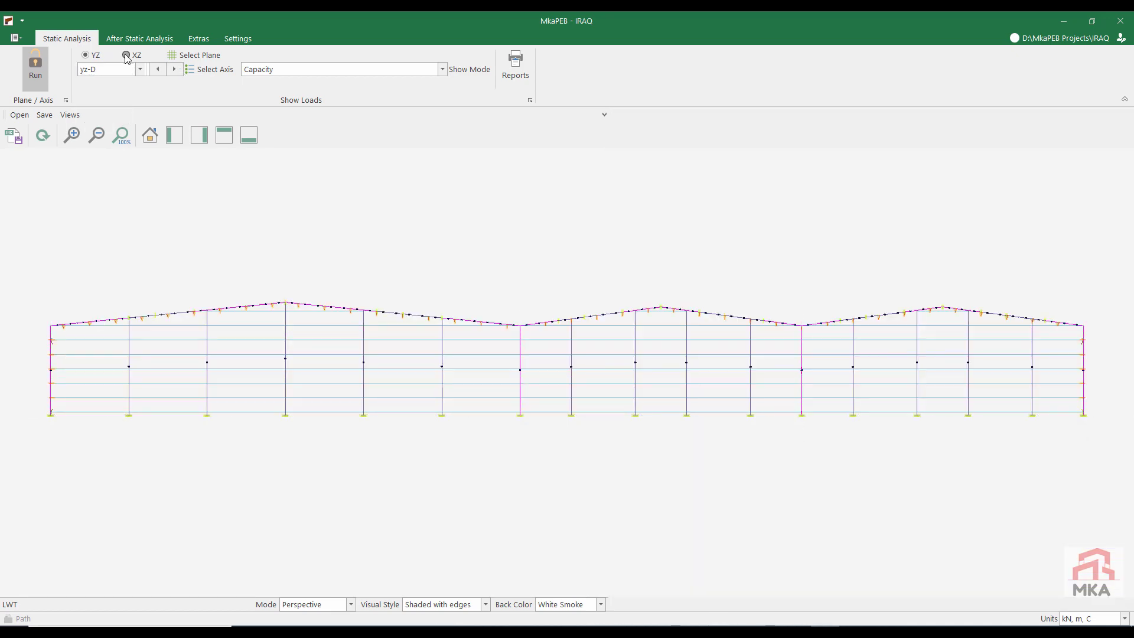
scroll(907, 352, "down", 8)
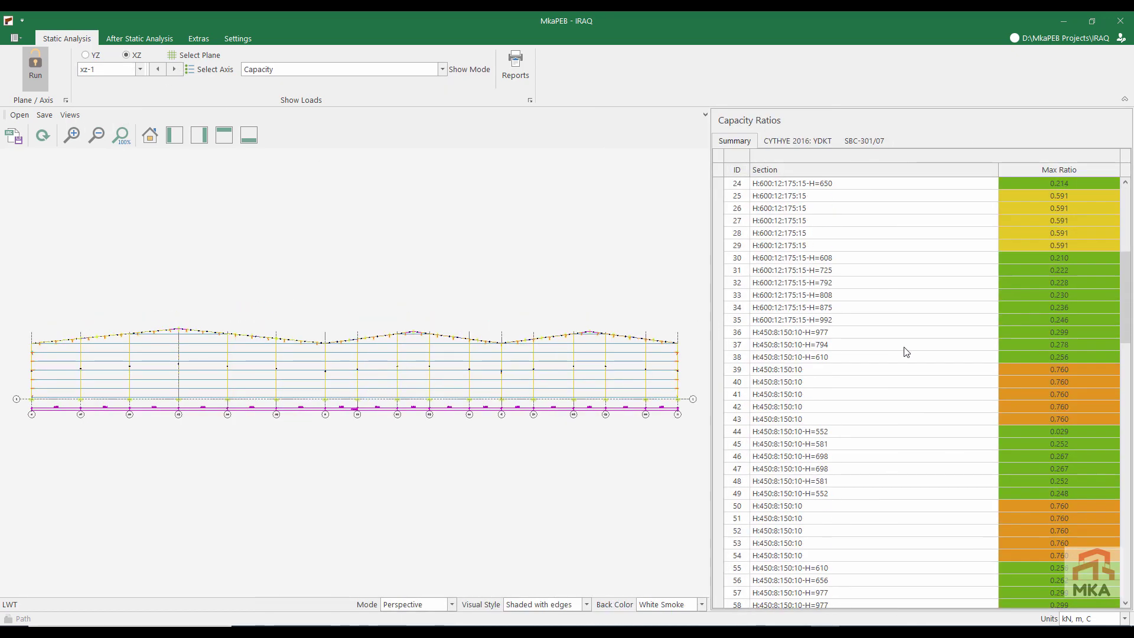
Step: Examine the member capacity ratios of plane xz-1 in the summary and CYTHYE 2016 results, and return to plane yz-A
scroll(906, 351, "down", 5)
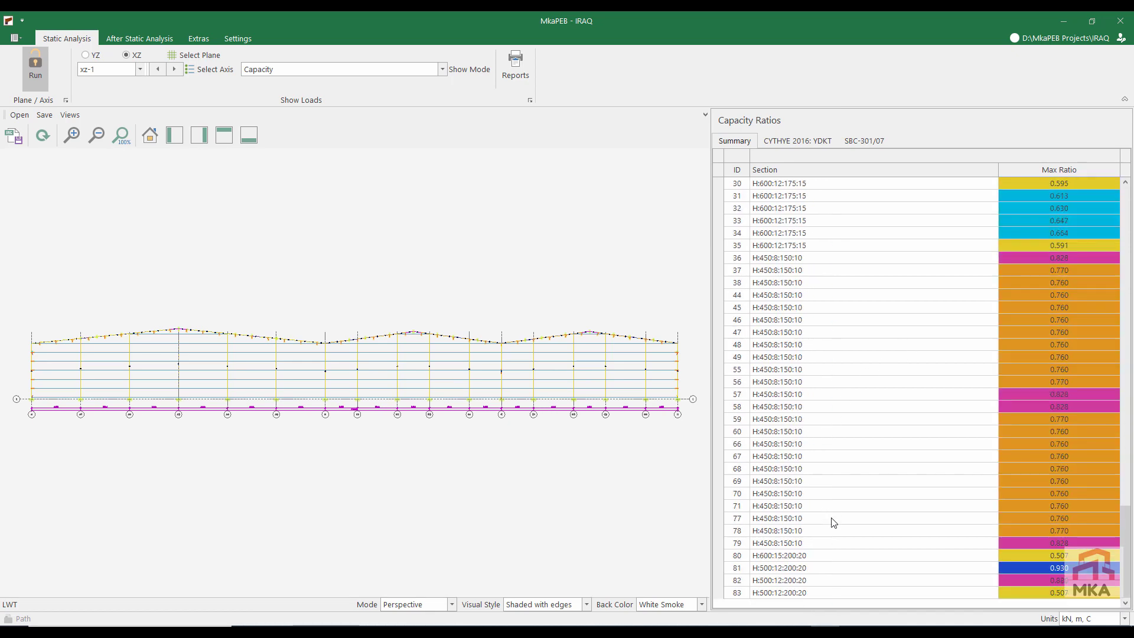
left_click(818, 140)
scroll(957, 417, "down", 10)
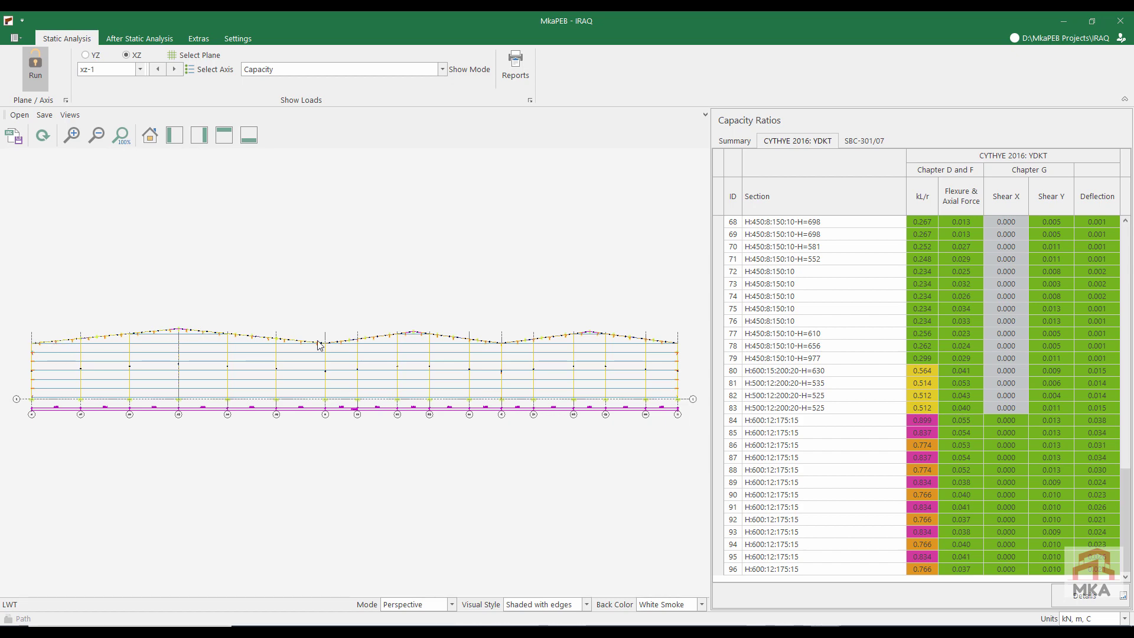
left_click(85, 55)
left_click(85, 55)
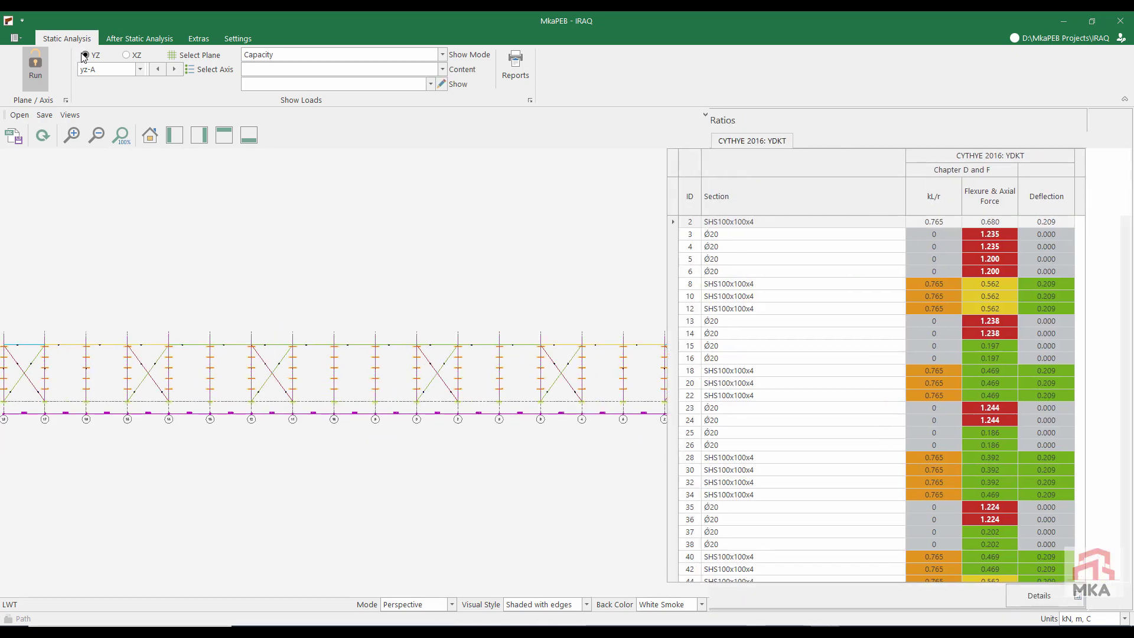
Step: Unlock the model and choose the D30 steel rod as brace section for all wall braces on axis yz-A
left_click(28, 60)
left_click(234, 273)
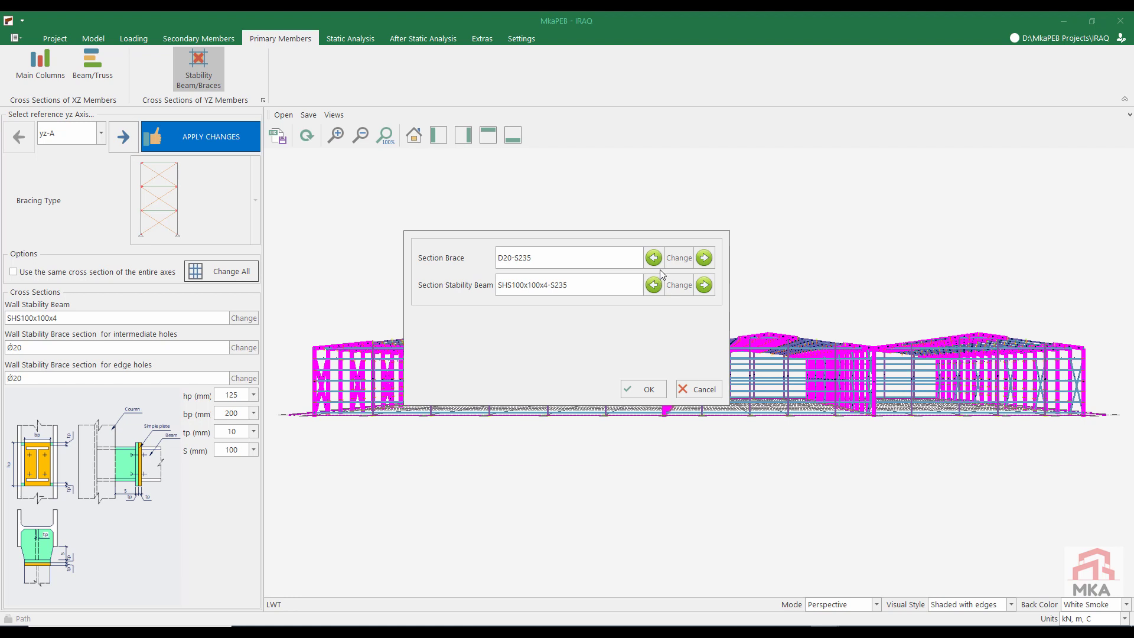
left_click(676, 257)
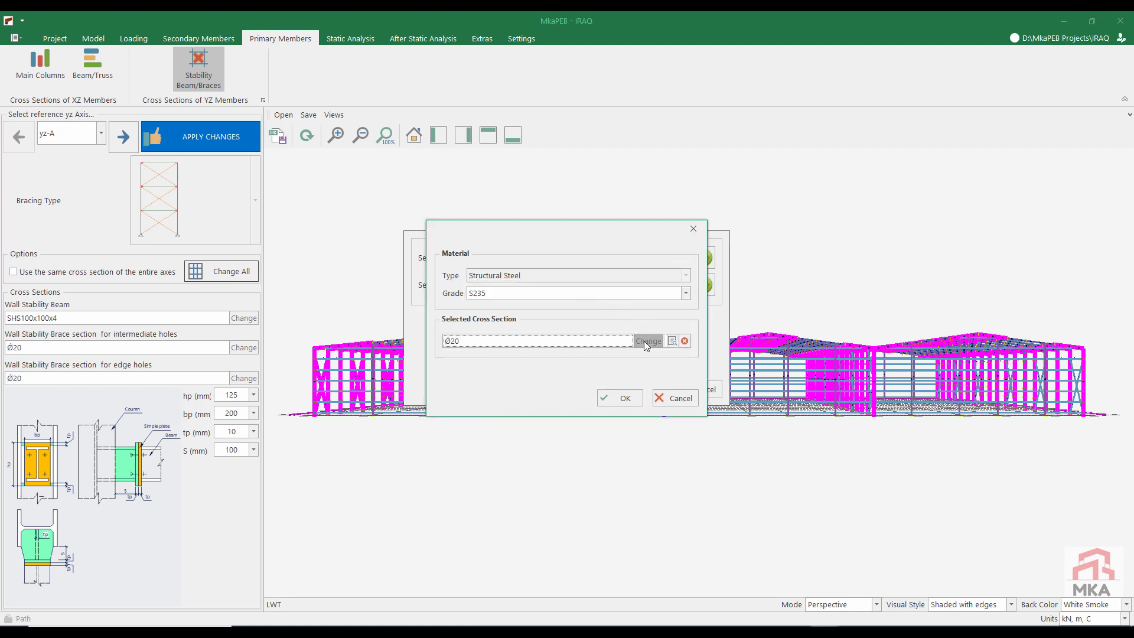
left_click(644, 341)
left_click(583, 133)
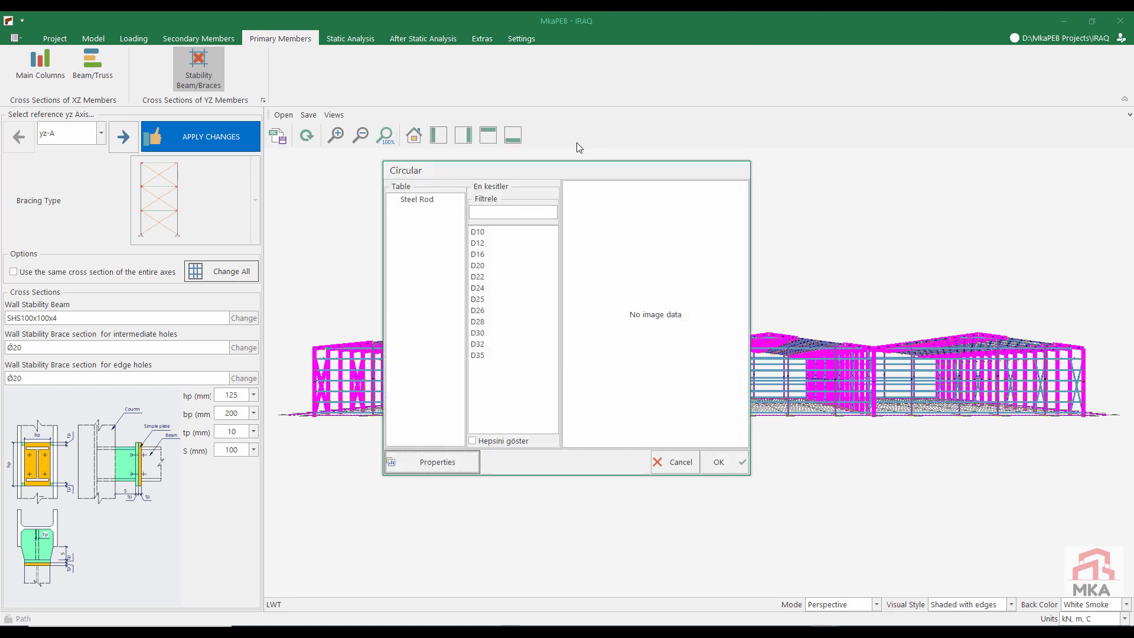
left_click(479, 333)
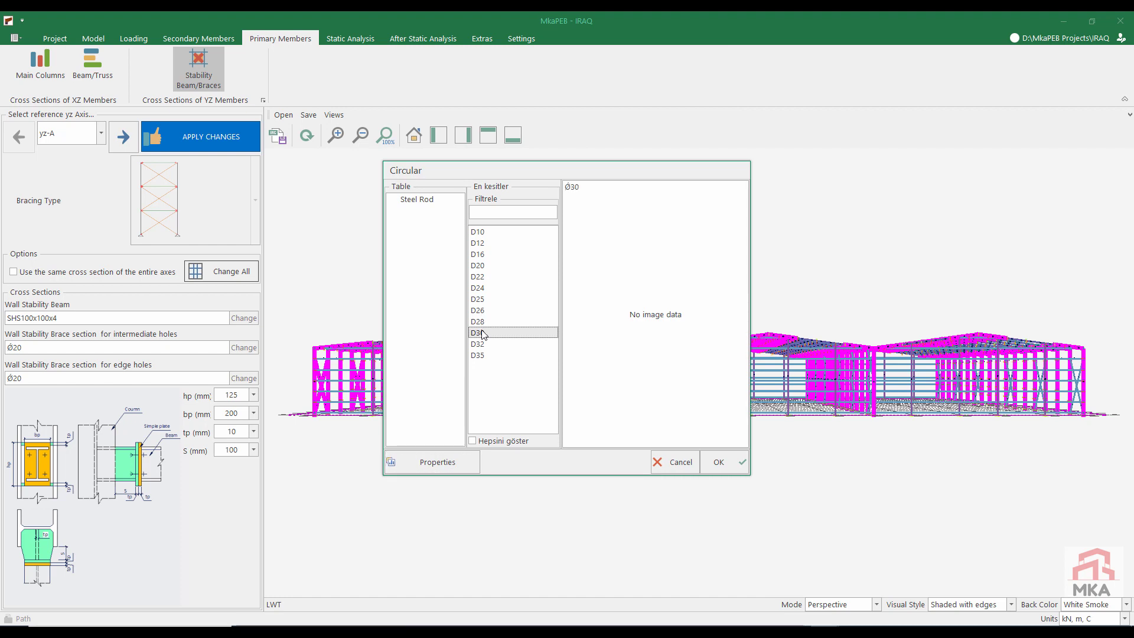
left_click(716, 462)
left_click(614, 401)
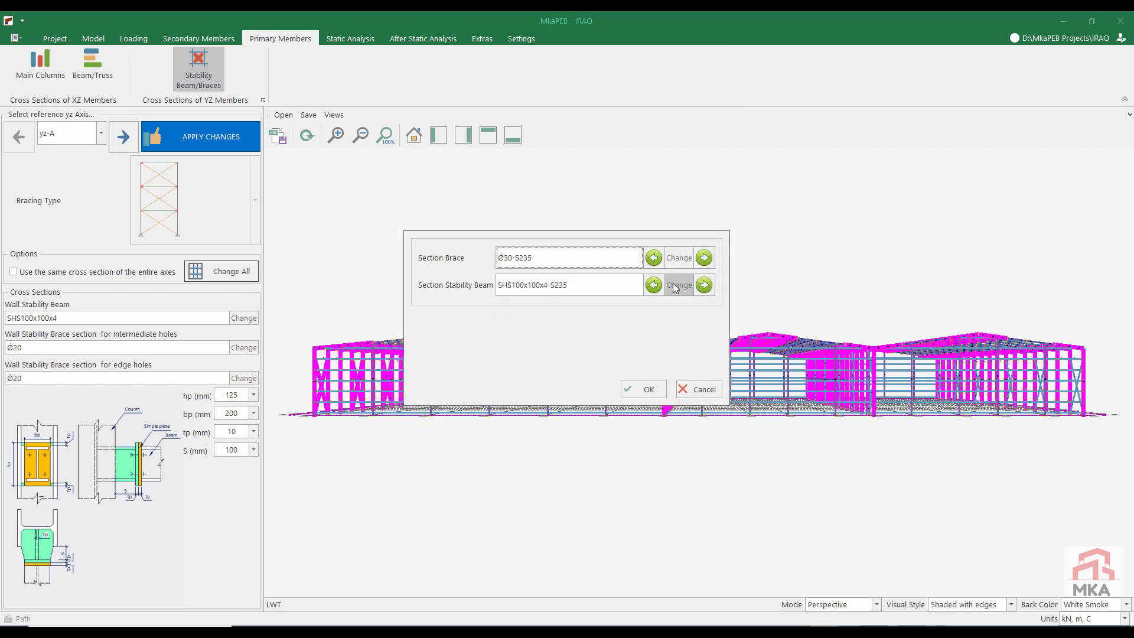
Step: Set the stability beam section on axis yz-A to hot-rolled SHS120x120x6 and accept the section changes for the whole axis
left_click(675, 288)
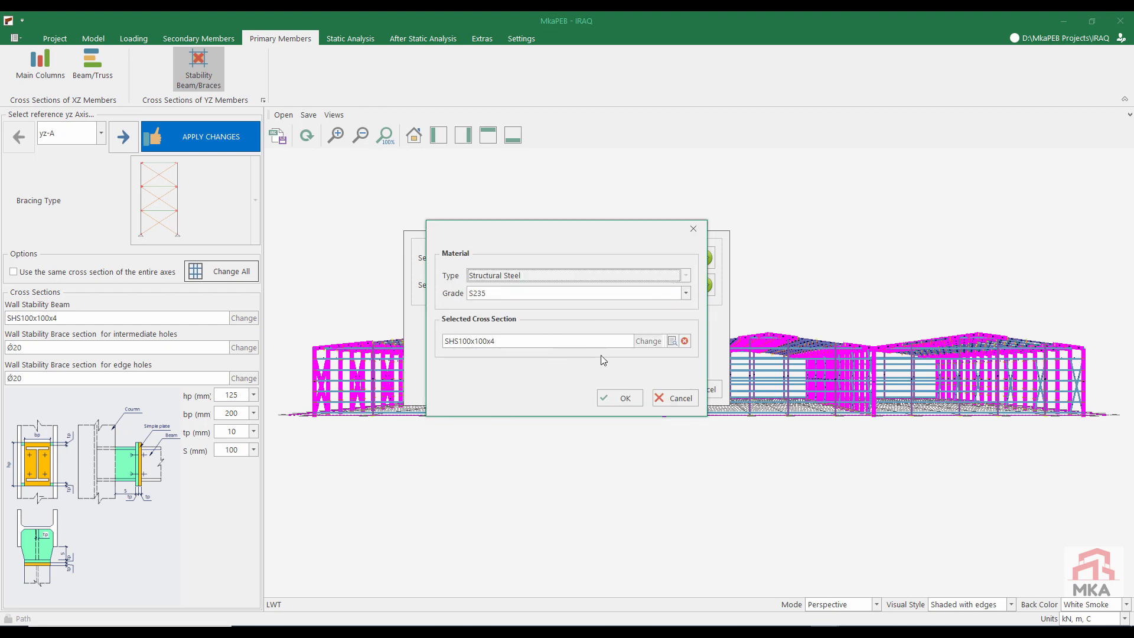
left_click(651, 341)
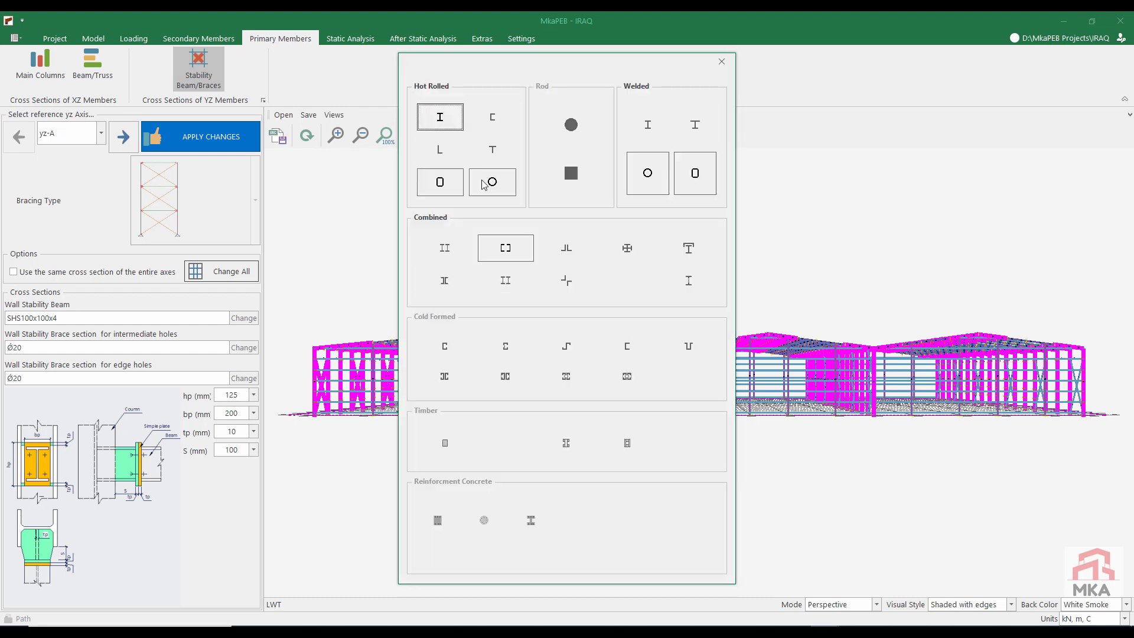
left_click(458, 188)
scroll(539, 331, "down", 3)
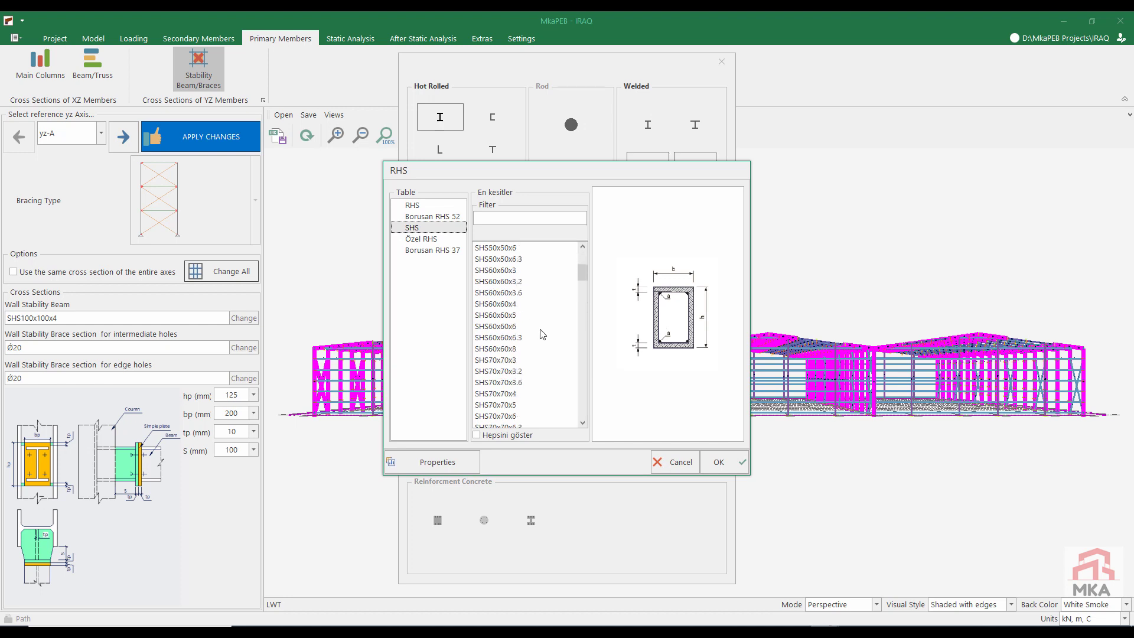
scroll(539, 336, "down", 7)
left_click(520, 261)
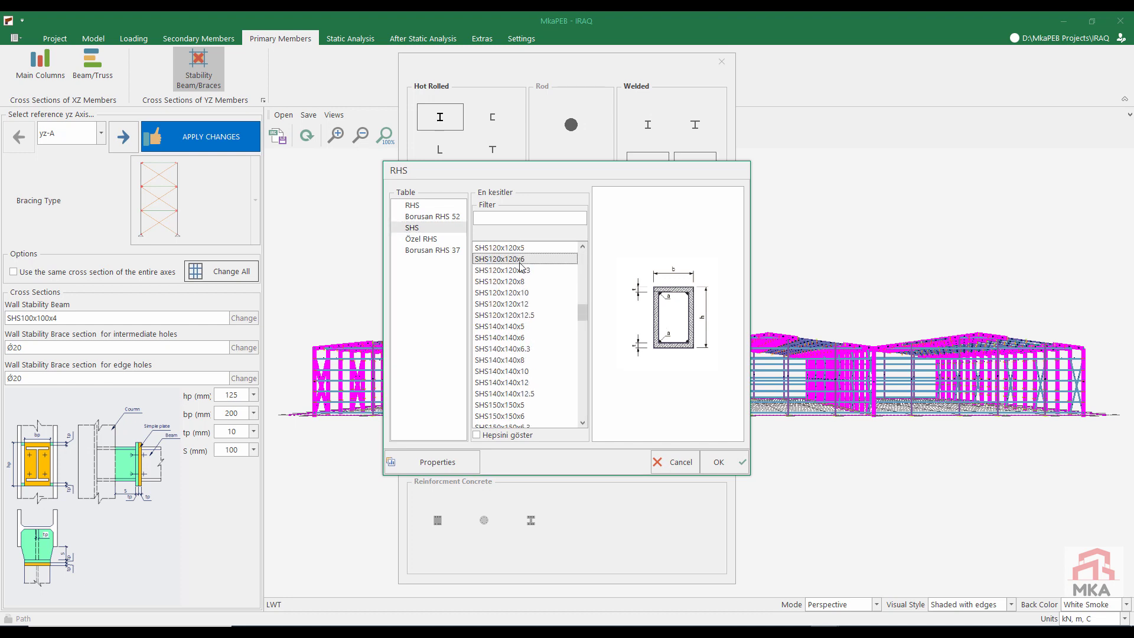
left_click(718, 466)
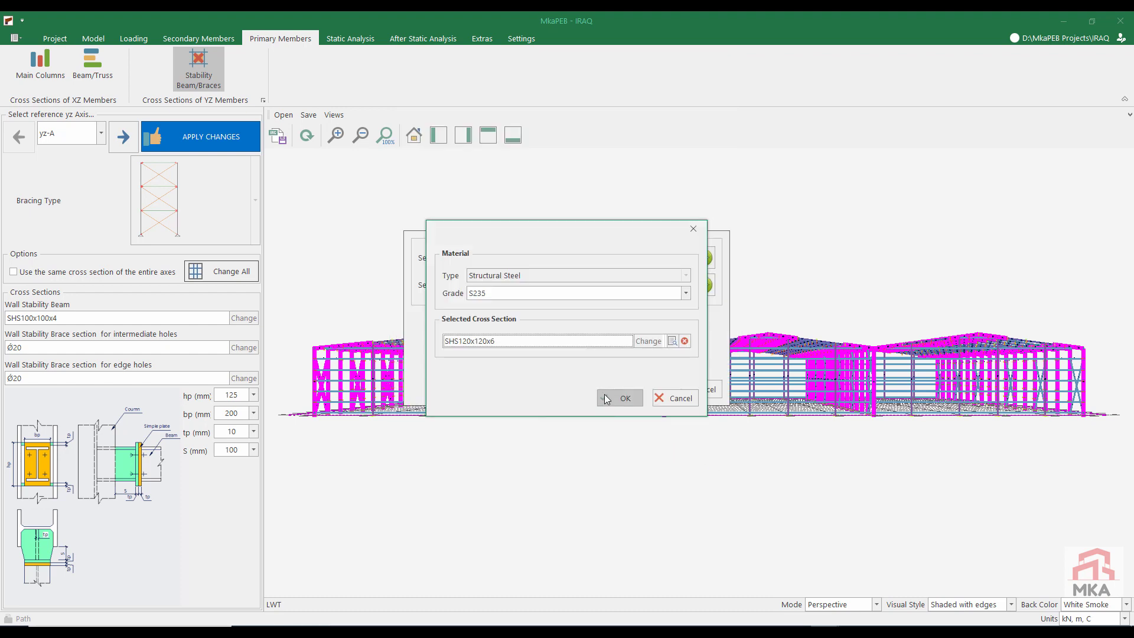
left_click(605, 398)
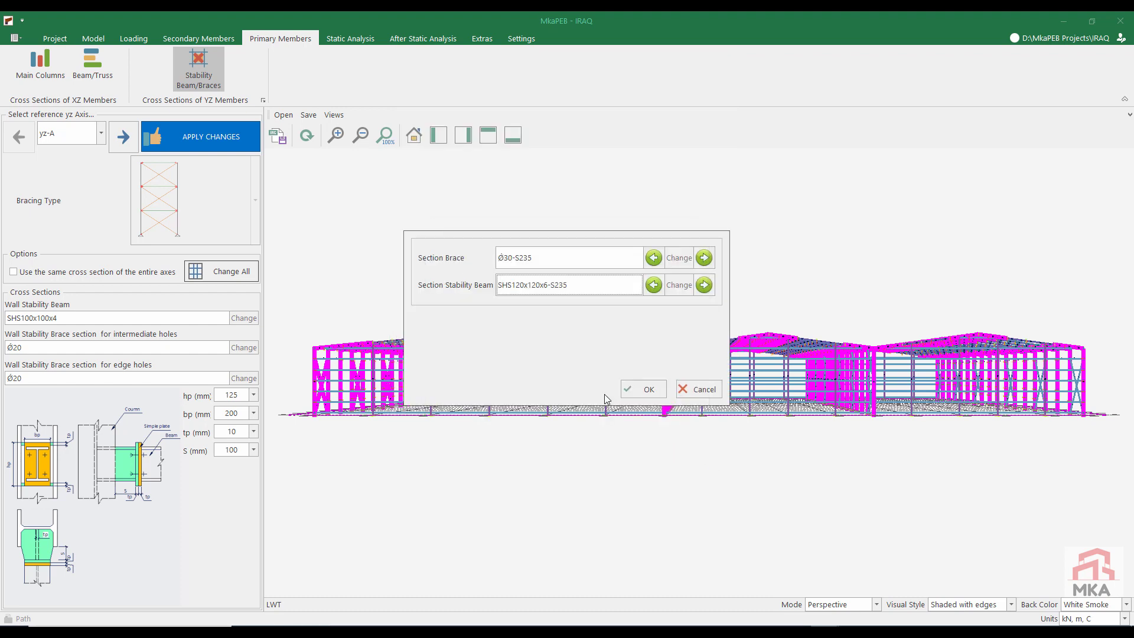
left_click(639, 393)
Step: Choose the hot-rolled circular tube CHS88.9x6 as brace section for all wall braces on axis yz-B
left_click(123, 136)
left_click(221, 271)
left_click(673, 257)
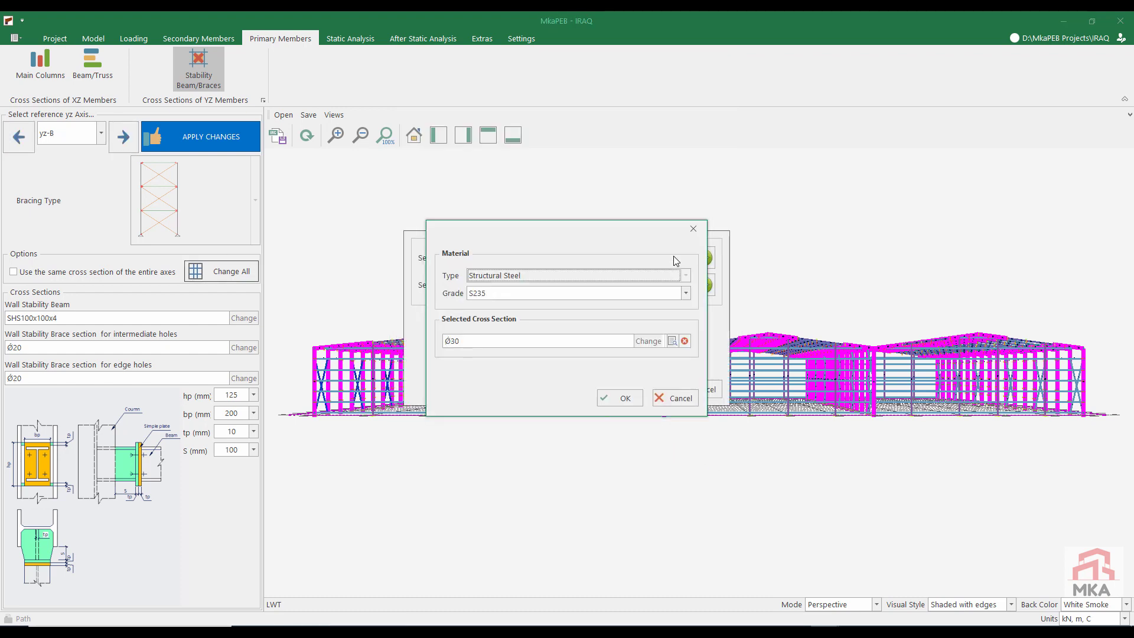
left_click(647, 341)
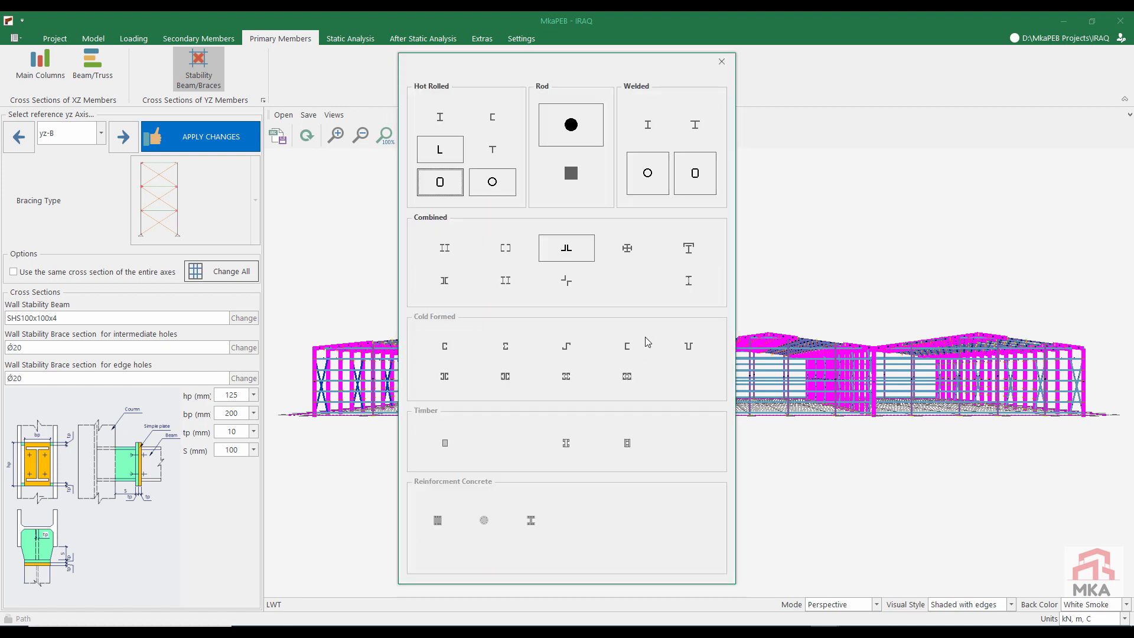
left_click(496, 185)
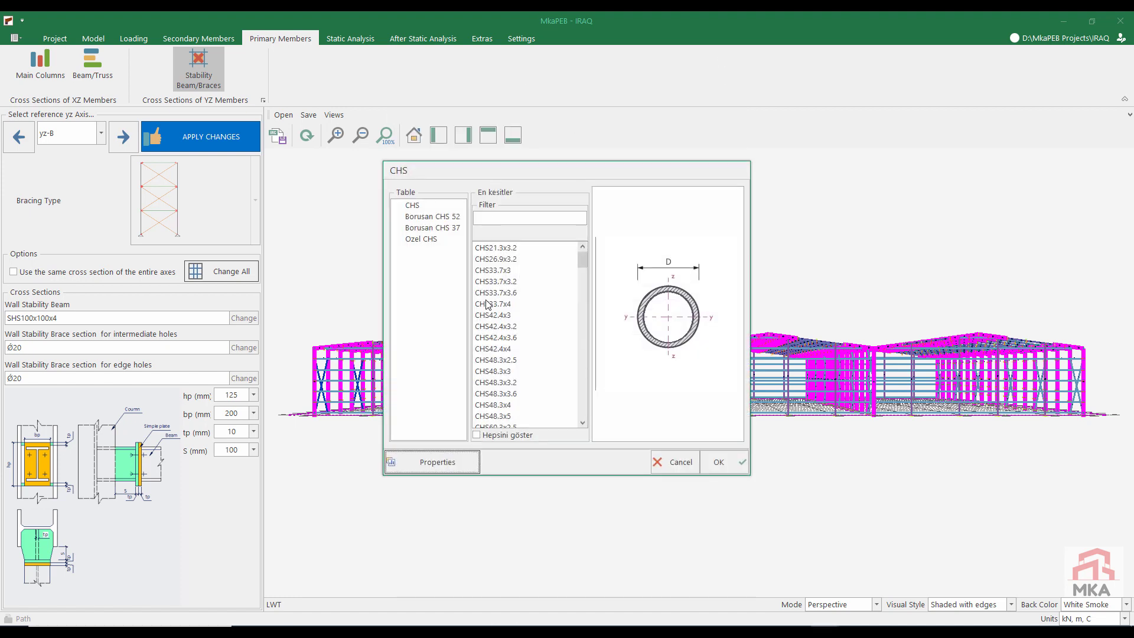
scroll(502, 321, "down", 9)
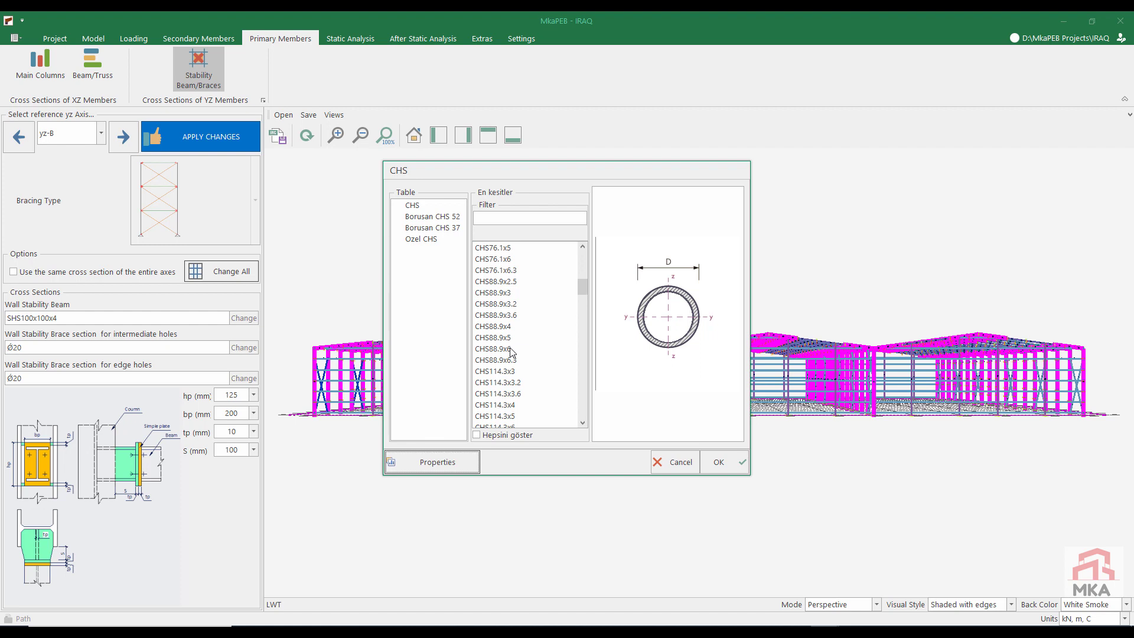
left_click(511, 350)
left_click(720, 462)
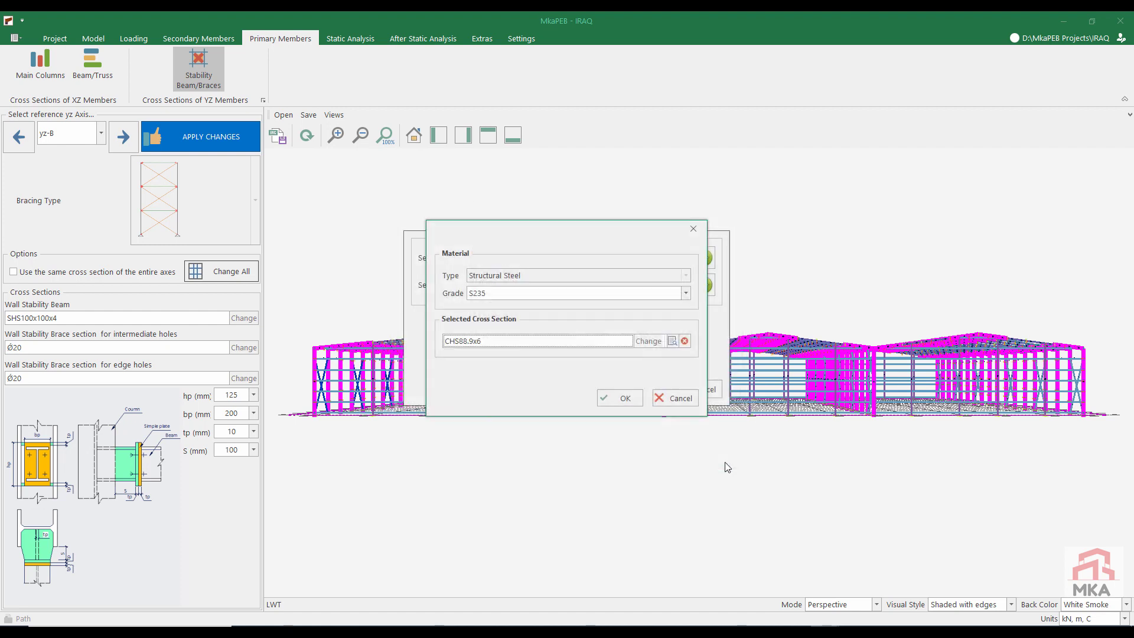
left_click(622, 398)
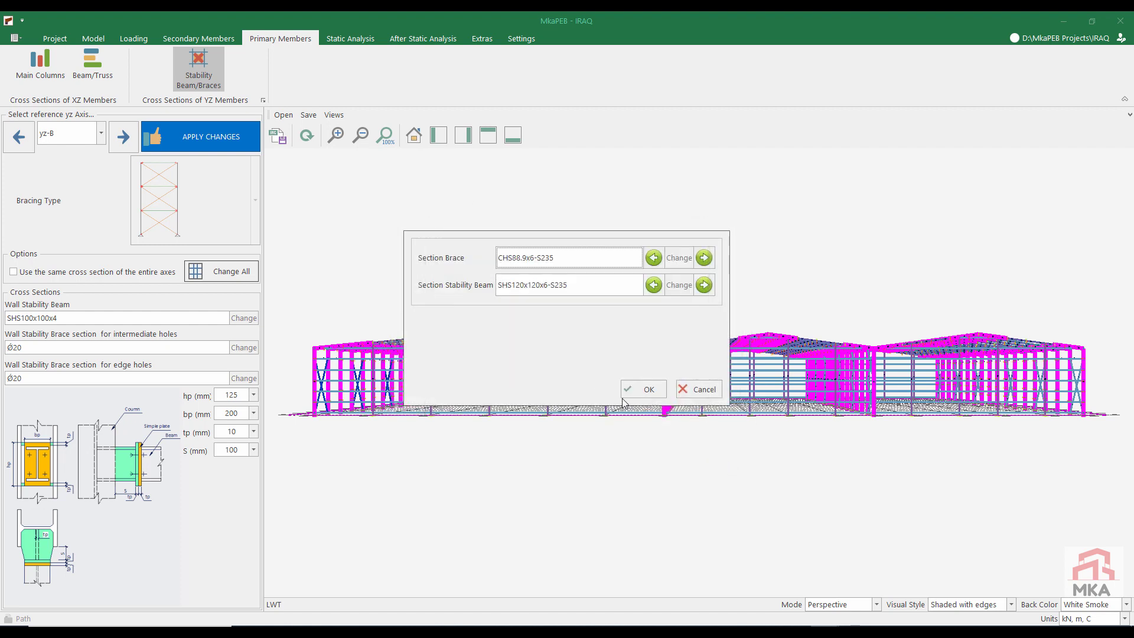
Step: Set the stability beam section on axis yz-B to SHS150x150x6 and accept the section changes for the whole axis
left_click(676, 287)
left_click(650, 341)
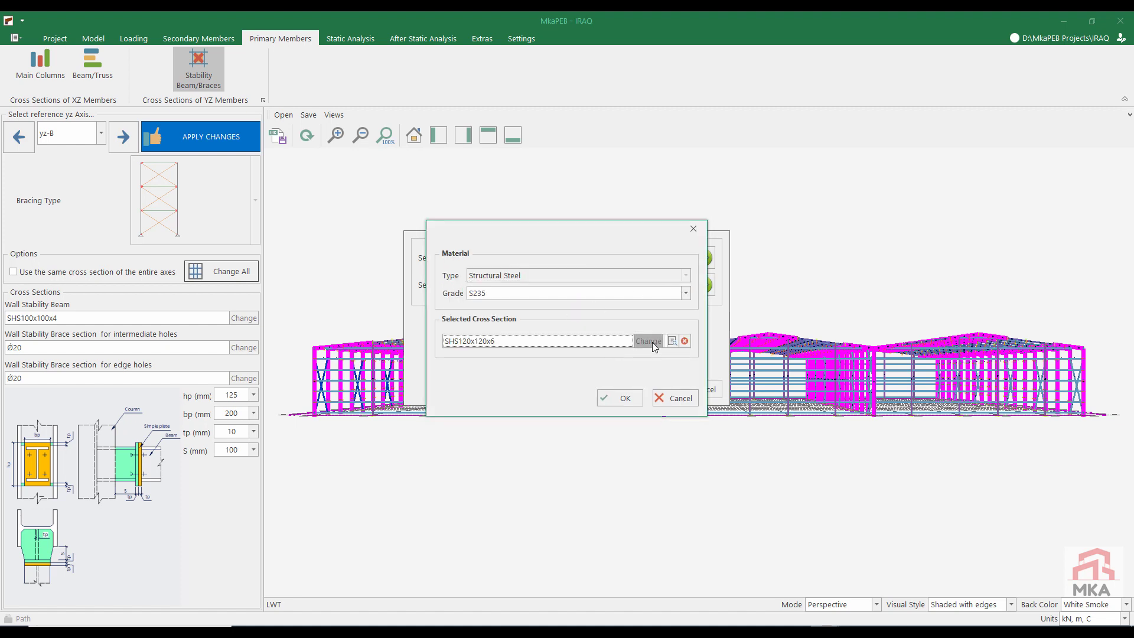
left_click(439, 182)
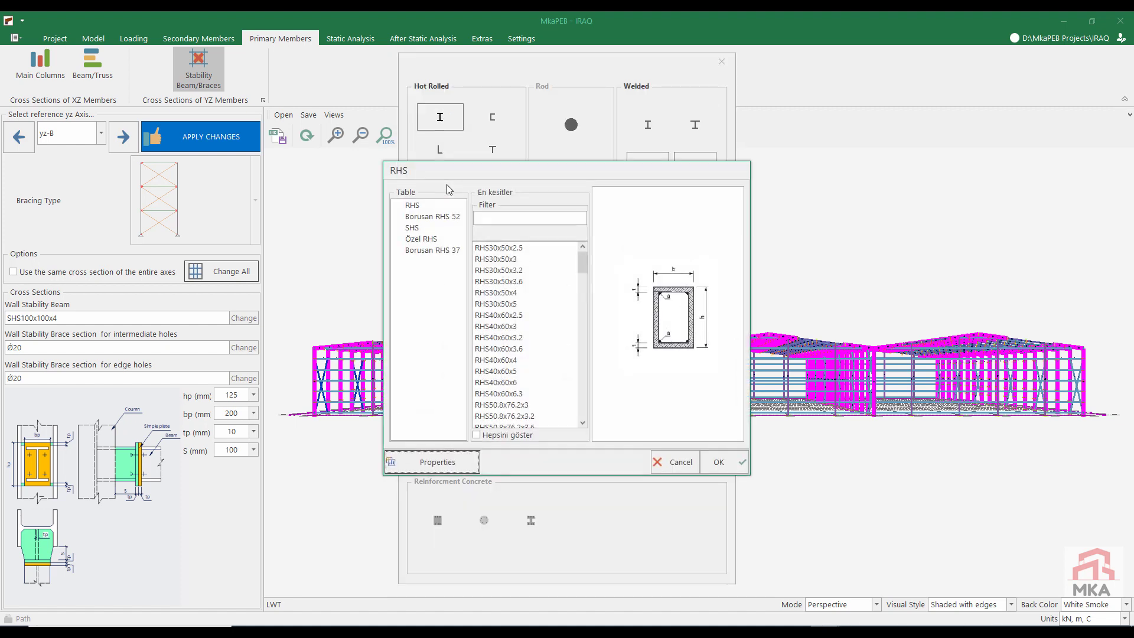
left_click(416, 229)
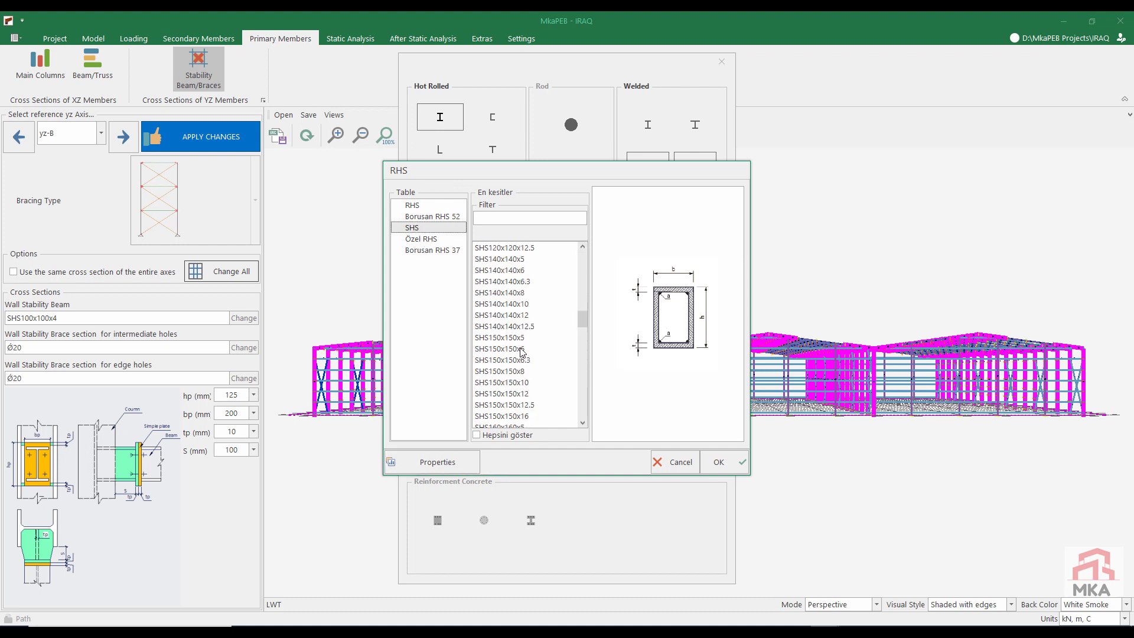
left_click(521, 349)
left_click(718, 461)
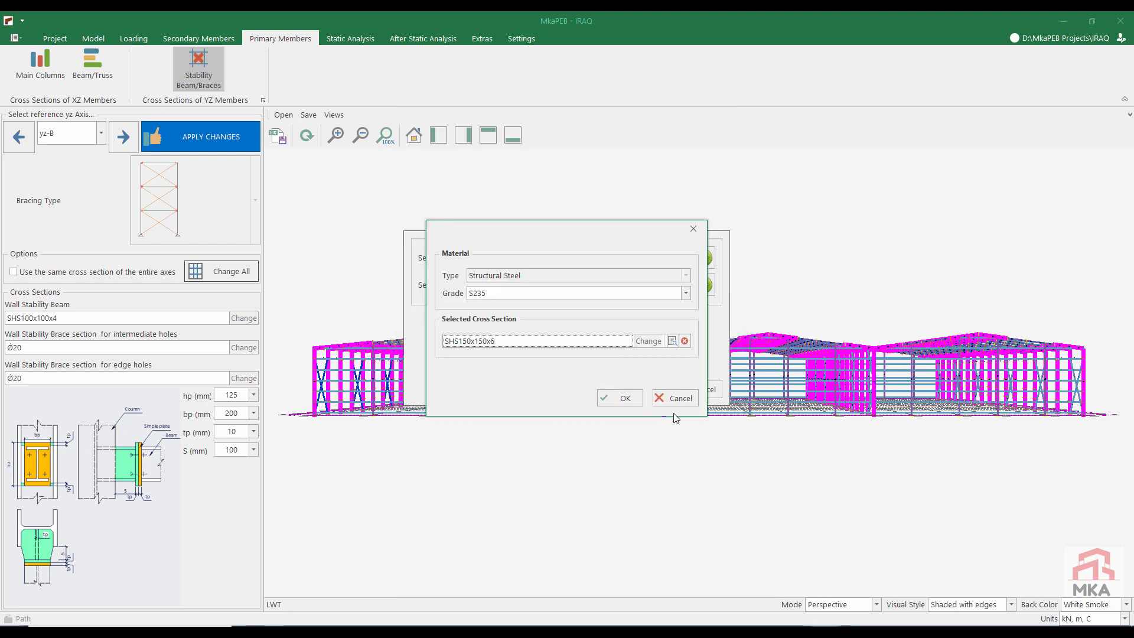
left_click(614, 402)
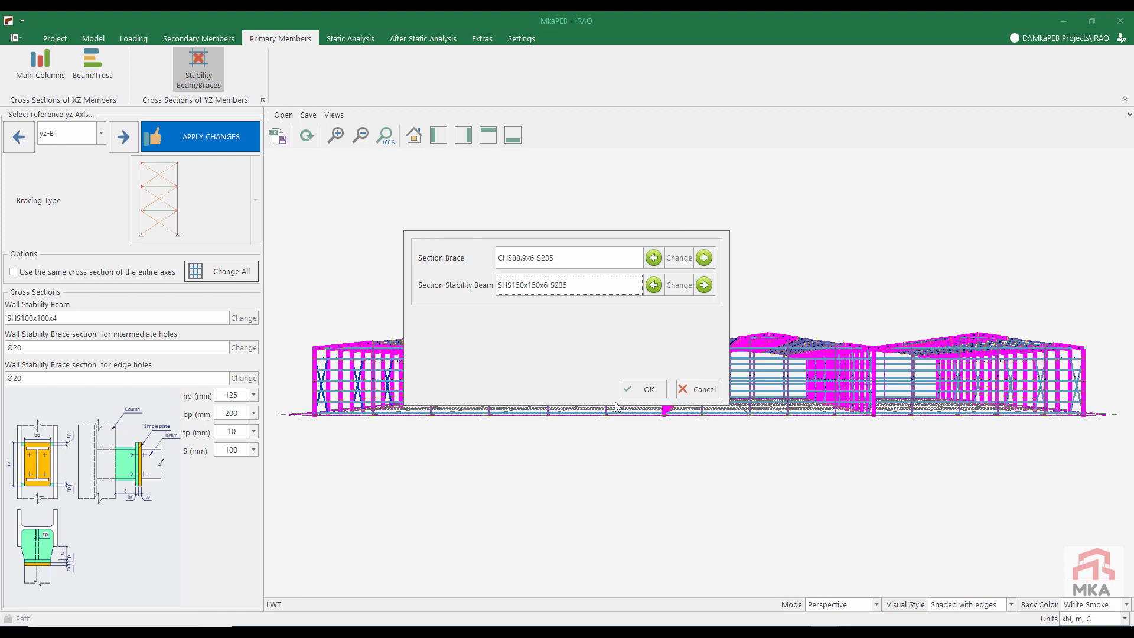
left_click(646, 391)
Step: Choose SHS150x150x6 as section for all wall stability beams on axis yz-C
left_click(121, 139)
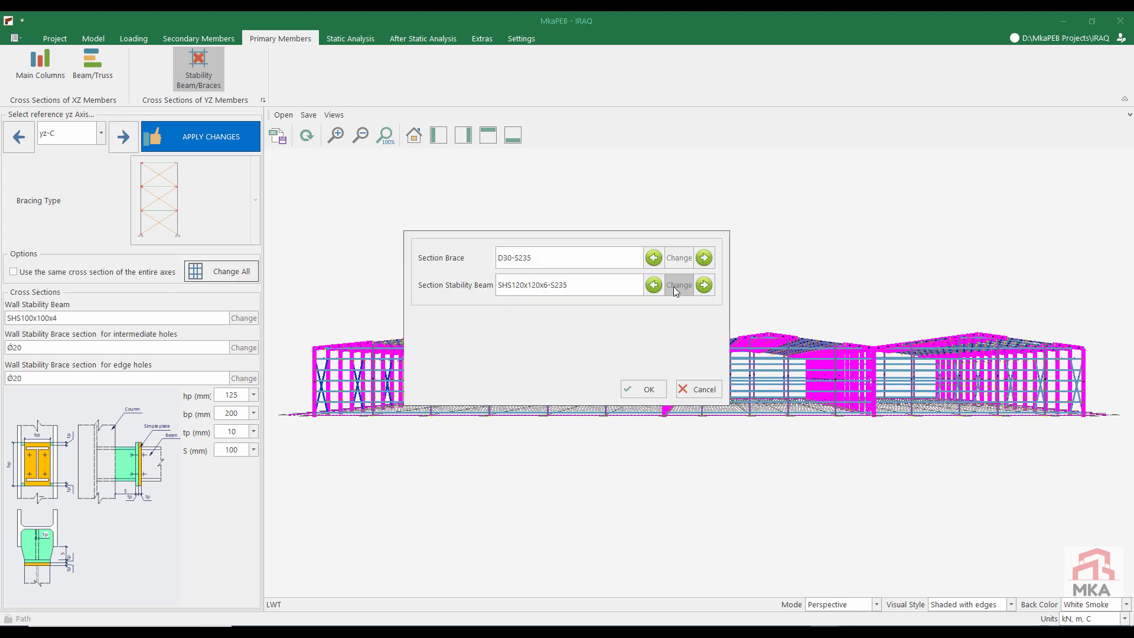
left_click(674, 286)
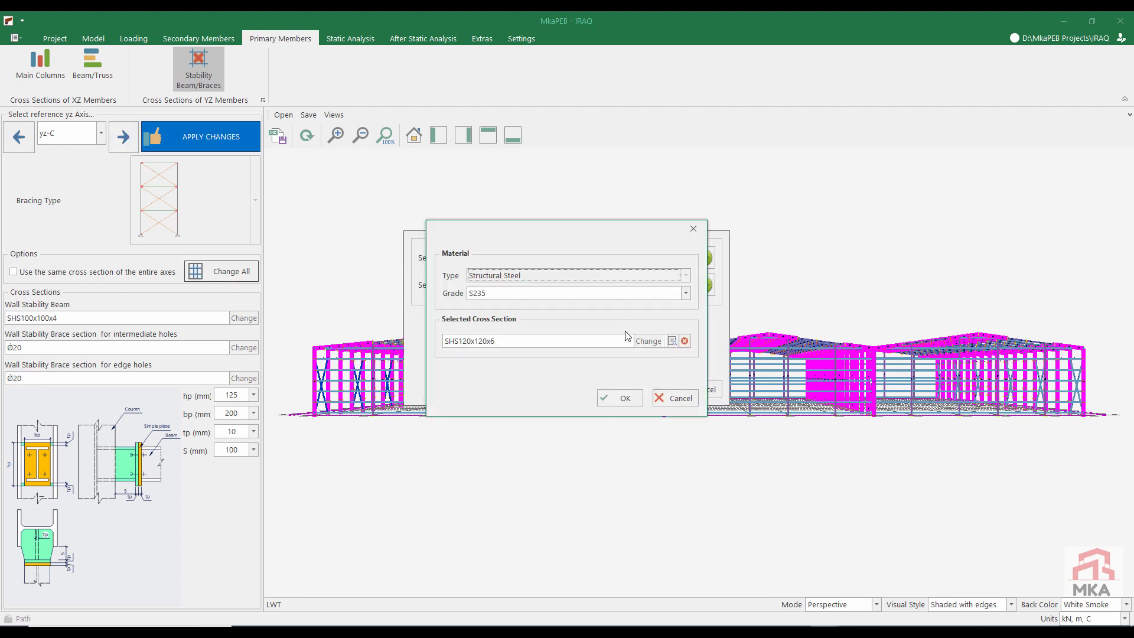
left_click(647, 341)
left_click(443, 193)
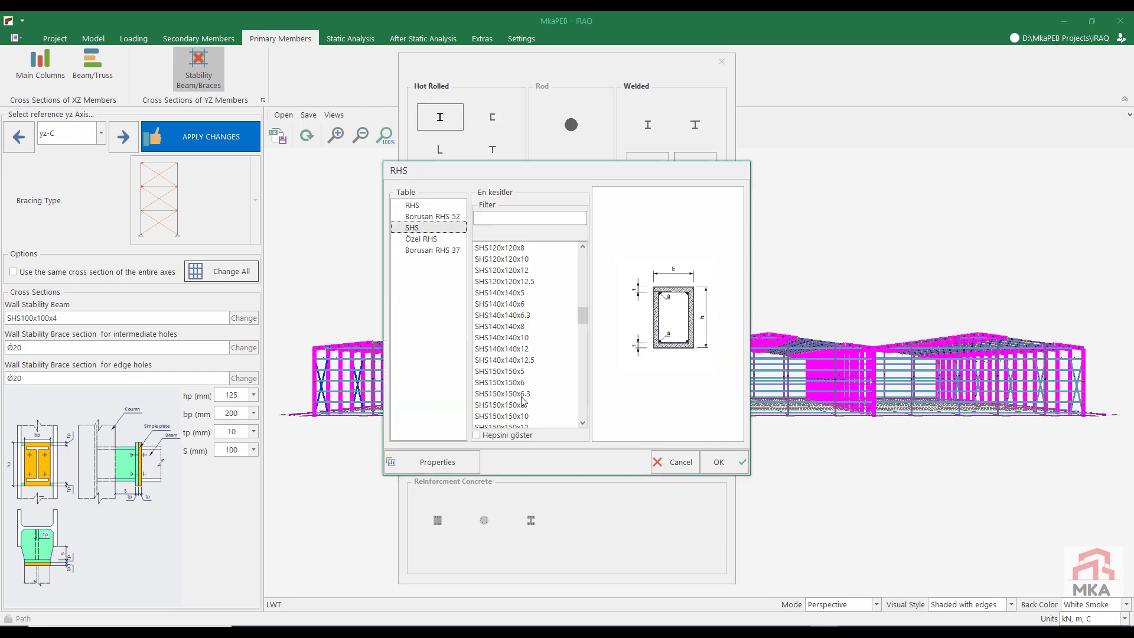
left_click(526, 393)
left_click(717, 463)
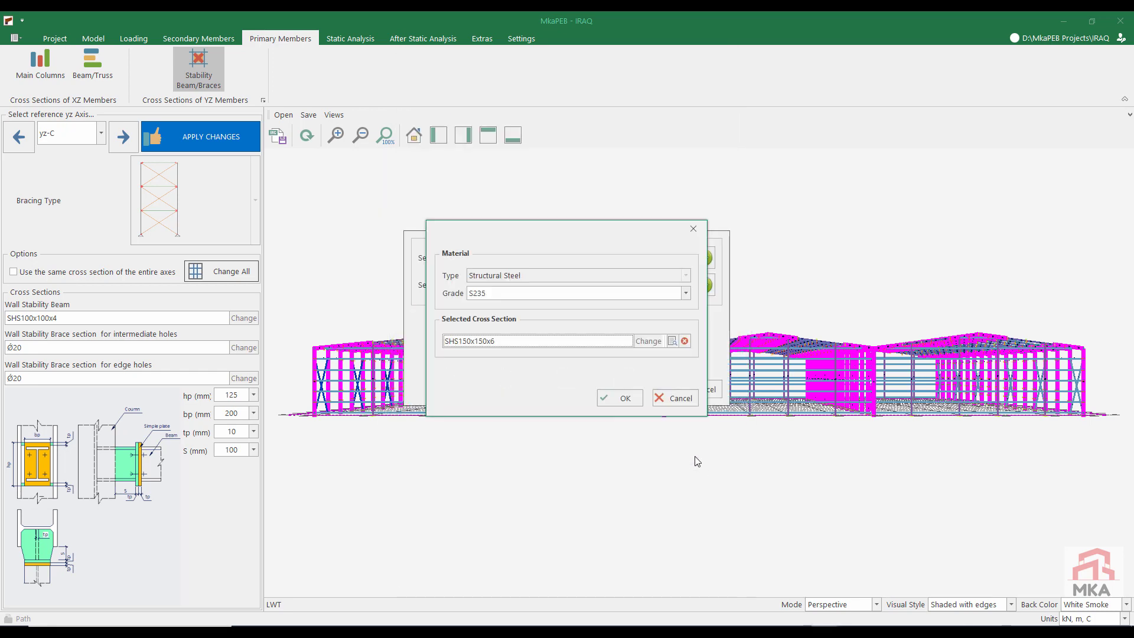
left_click(631, 399)
Step: Set the brace section on axis yz-C to CHS88.9x6 and accept the section changes for the whole axis
left_click(679, 257)
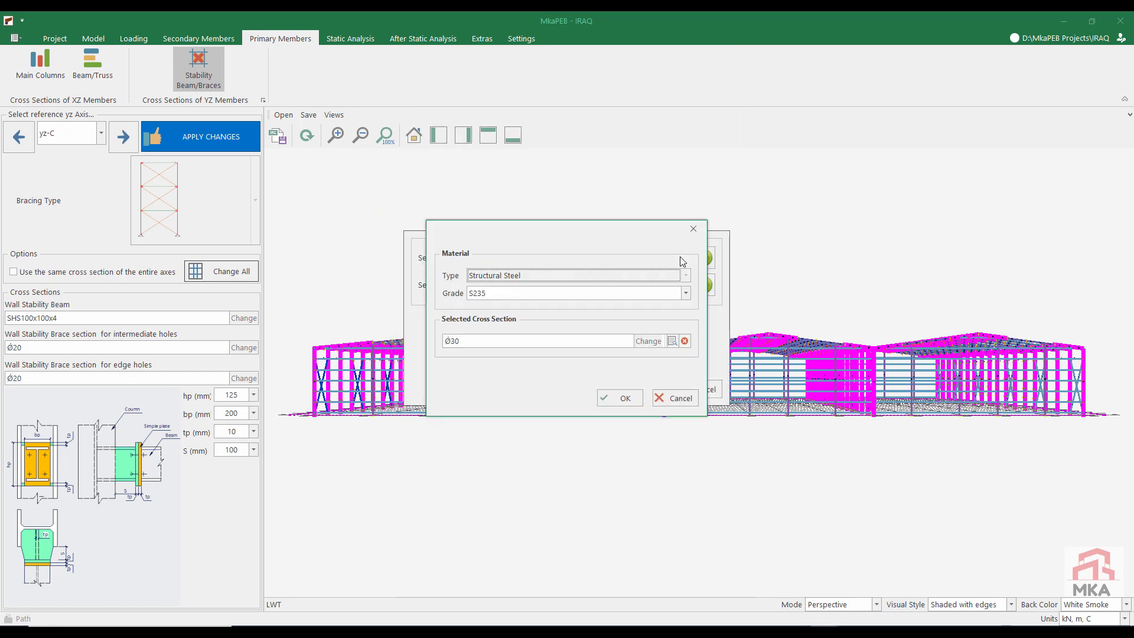
left_click(645, 340)
left_click(503, 192)
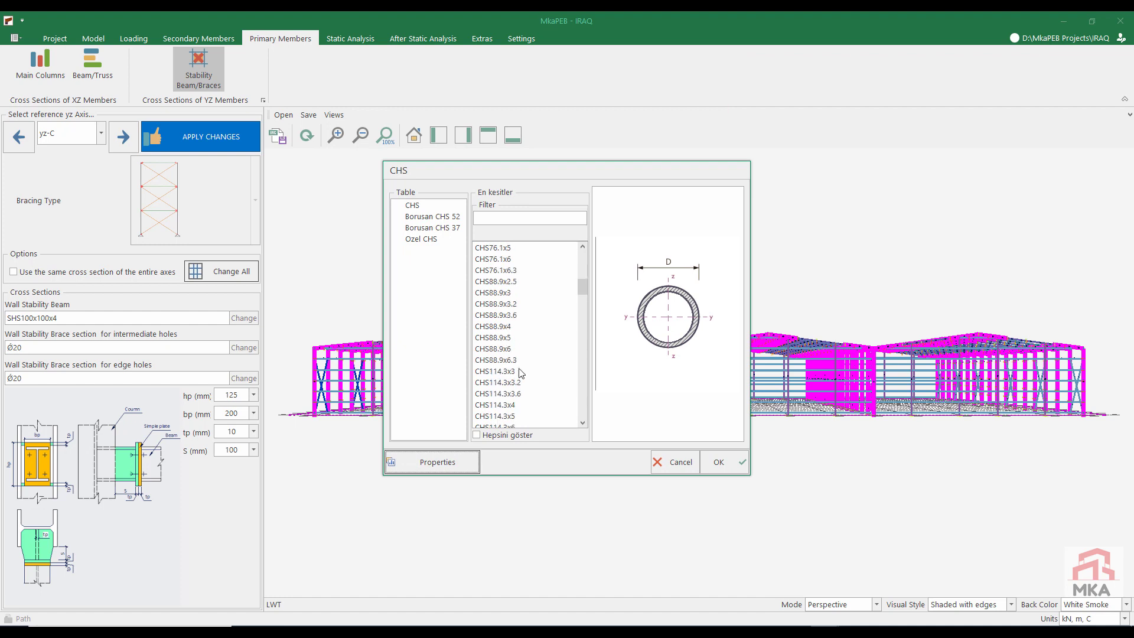
left_click(513, 349)
left_click(723, 462)
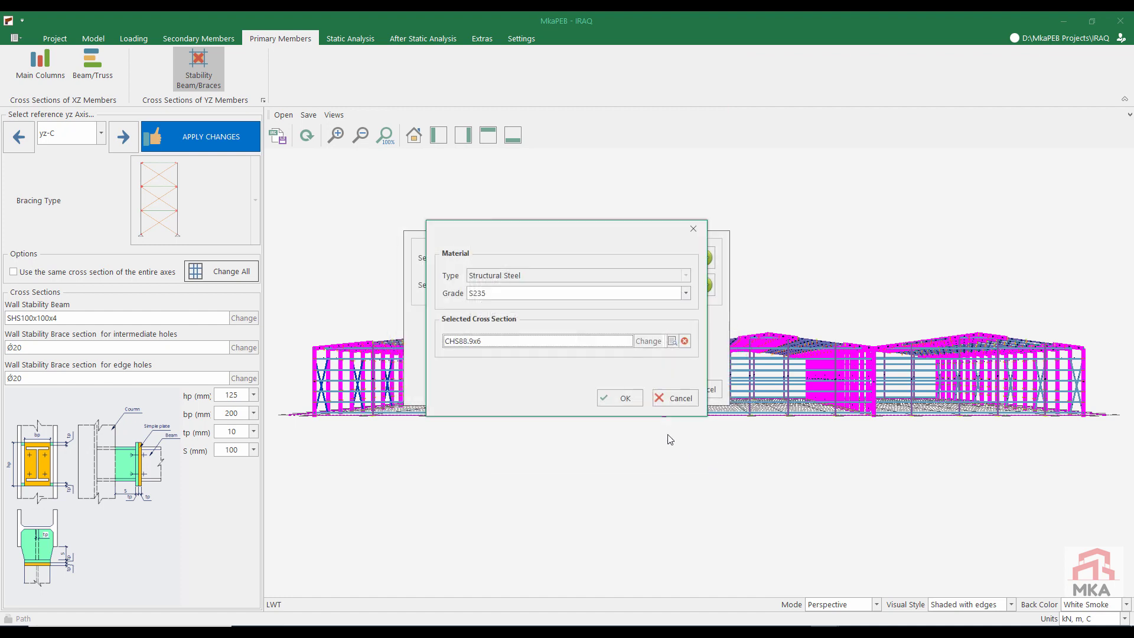
left_click(619, 398)
left_click(648, 389)
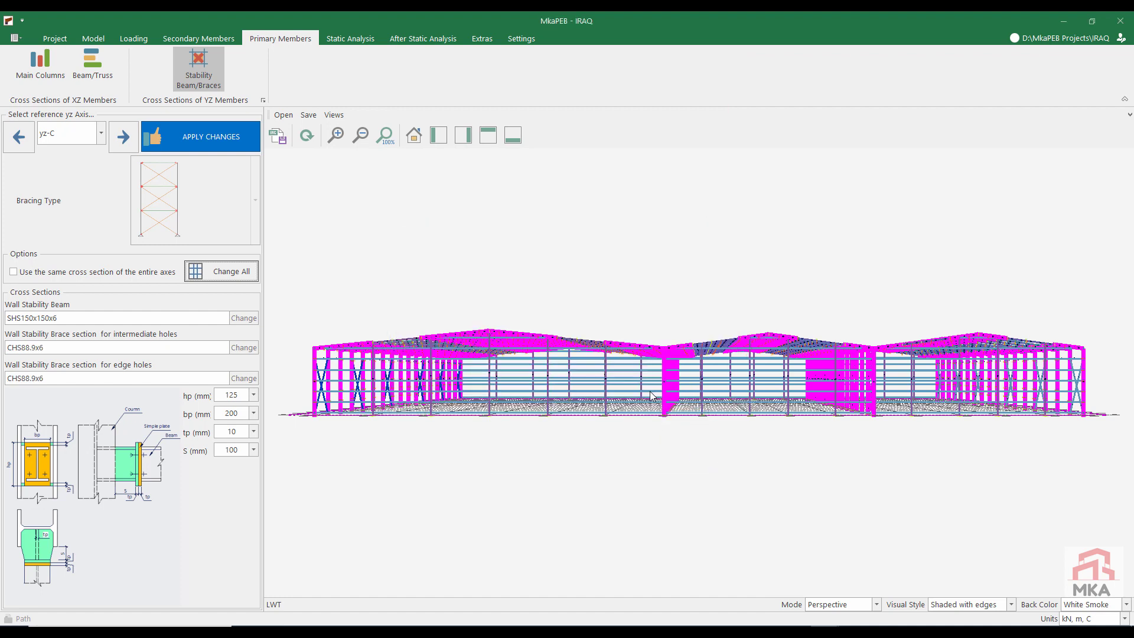
Step: On axis yz-D, set all wall braces to the 30 mm steel rod D30 and accept SHS120x120x6 stability beams
left_click(119, 129)
left_click(705, 284)
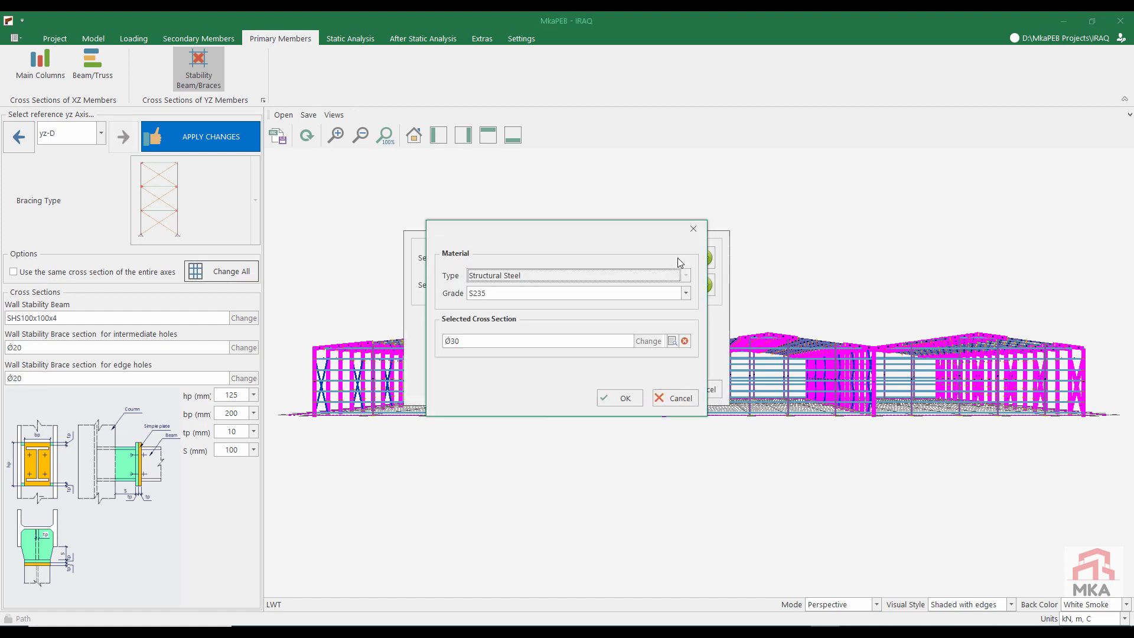
left_click(645, 341)
left_click(552, 137)
left_click(479, 333)
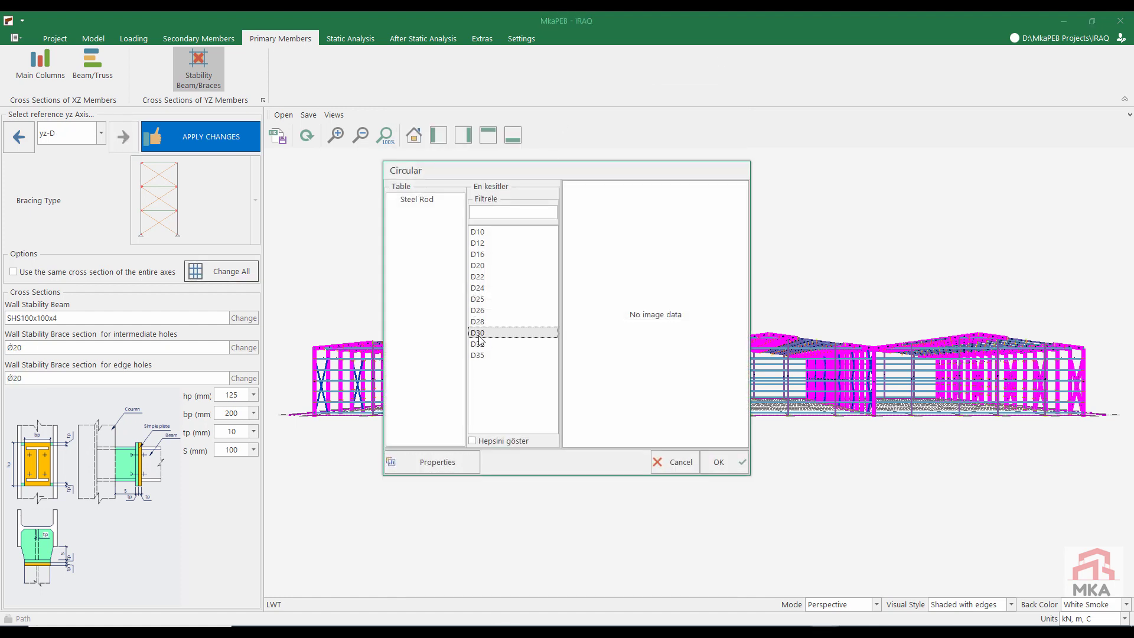
left_click(716, 460)
left_click(620, 398)
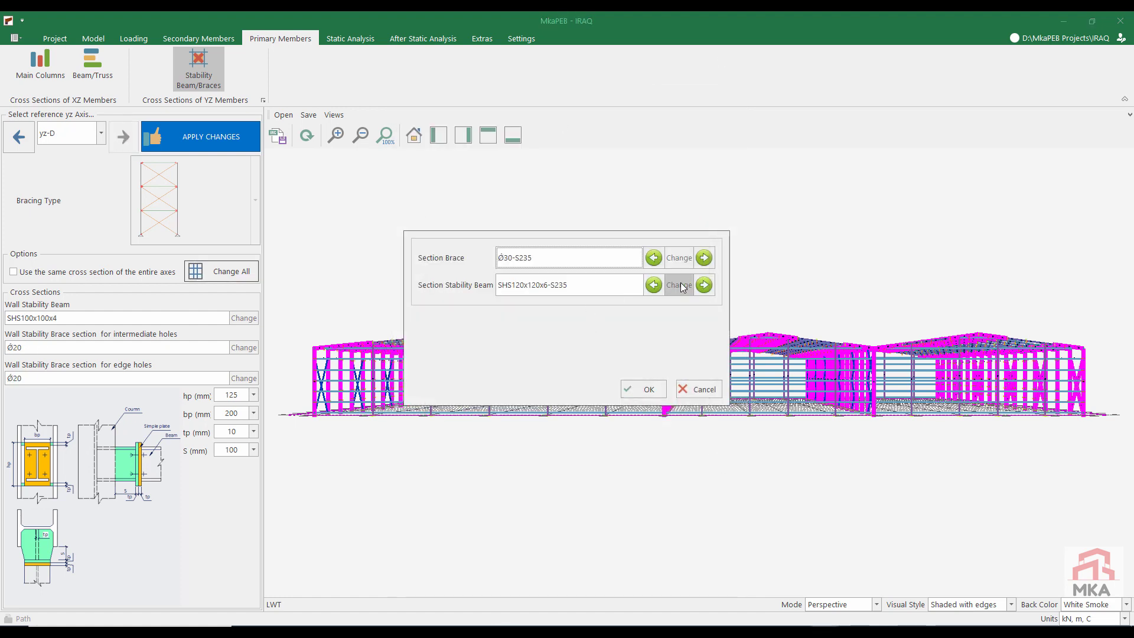
left_click(642, 389)
Step: Apply the section changes, rerun the static analysis and check the brace capacity ratios on axis yz-A
left_click(205, 137)
left_click(36, 67)
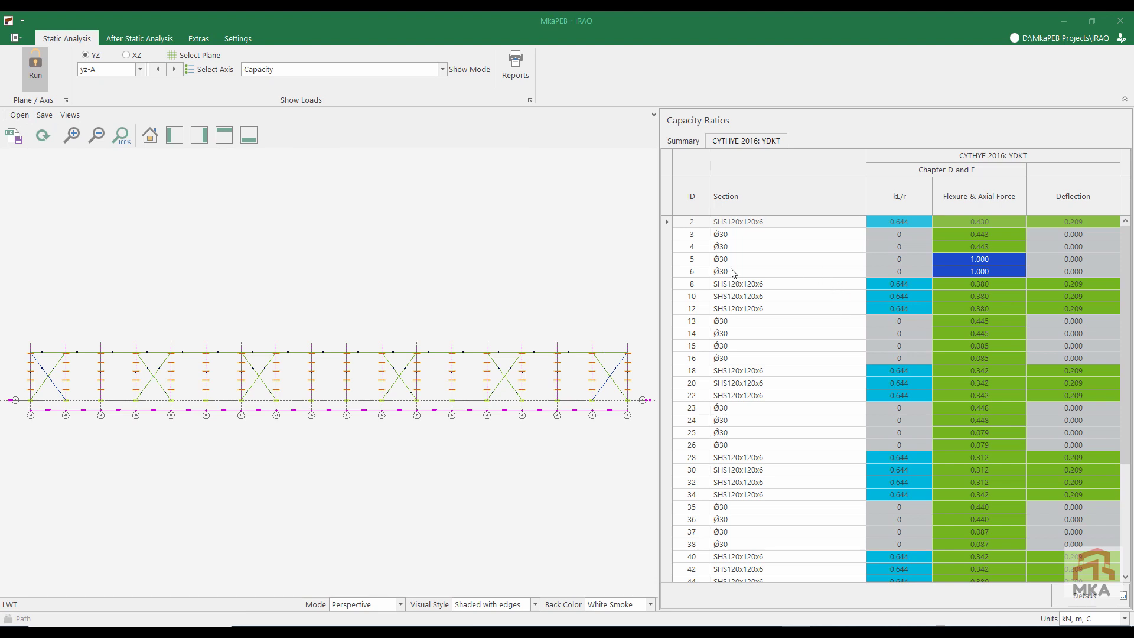
left_click(748, 249)
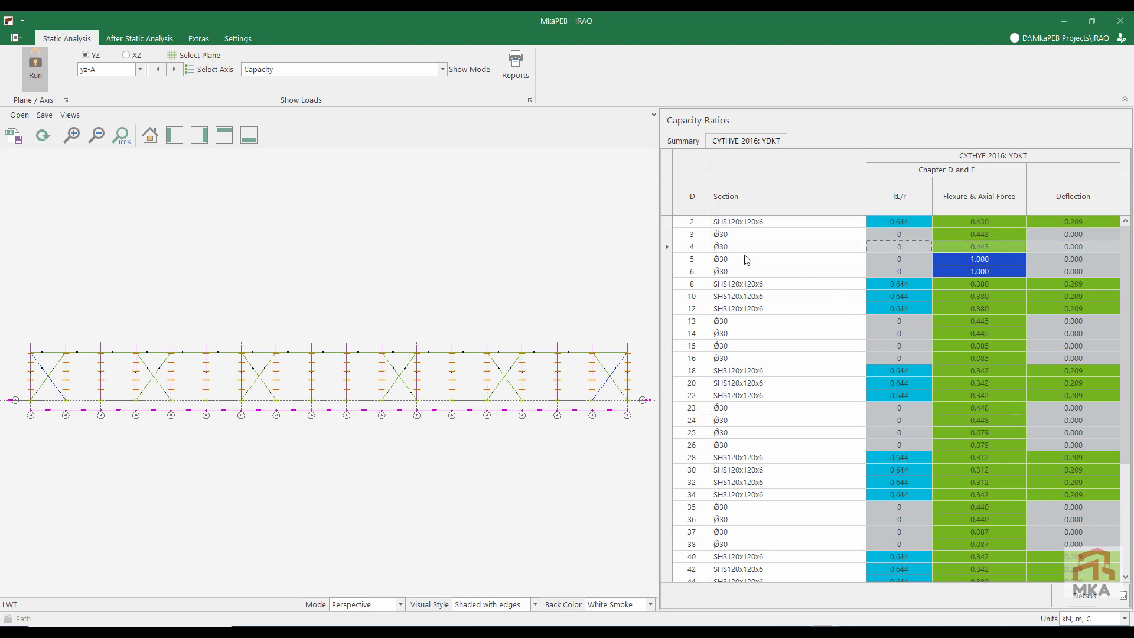
Step: Review the capacity ratios of the braces on axes yz-B and yz-C, displaying the members with line weights
left_click(174, 70)
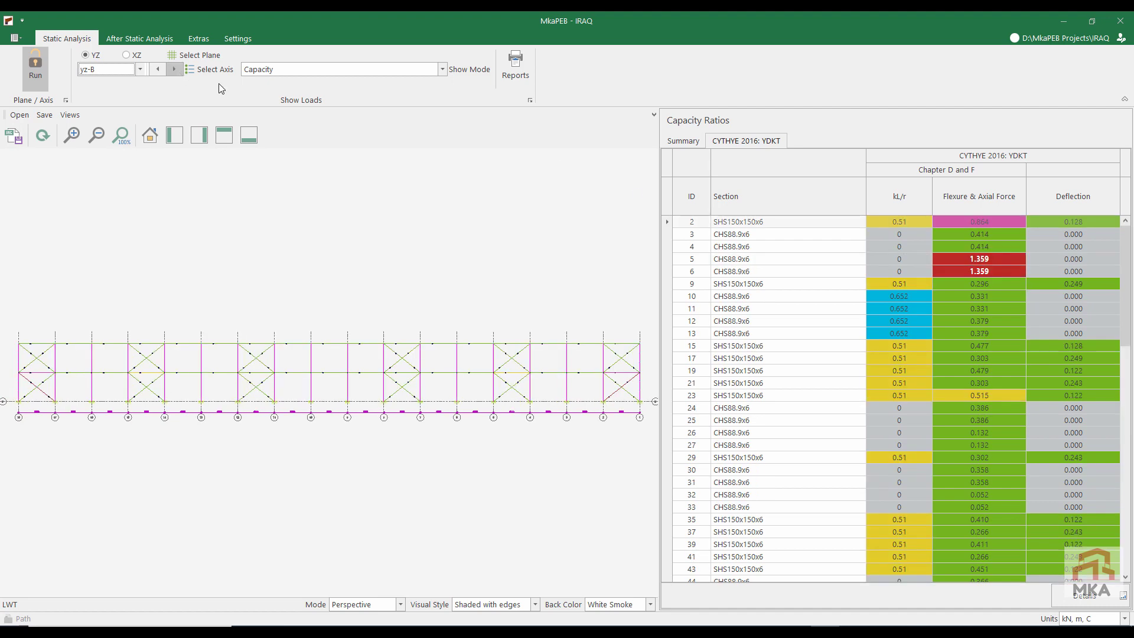
left_click(726, 258)
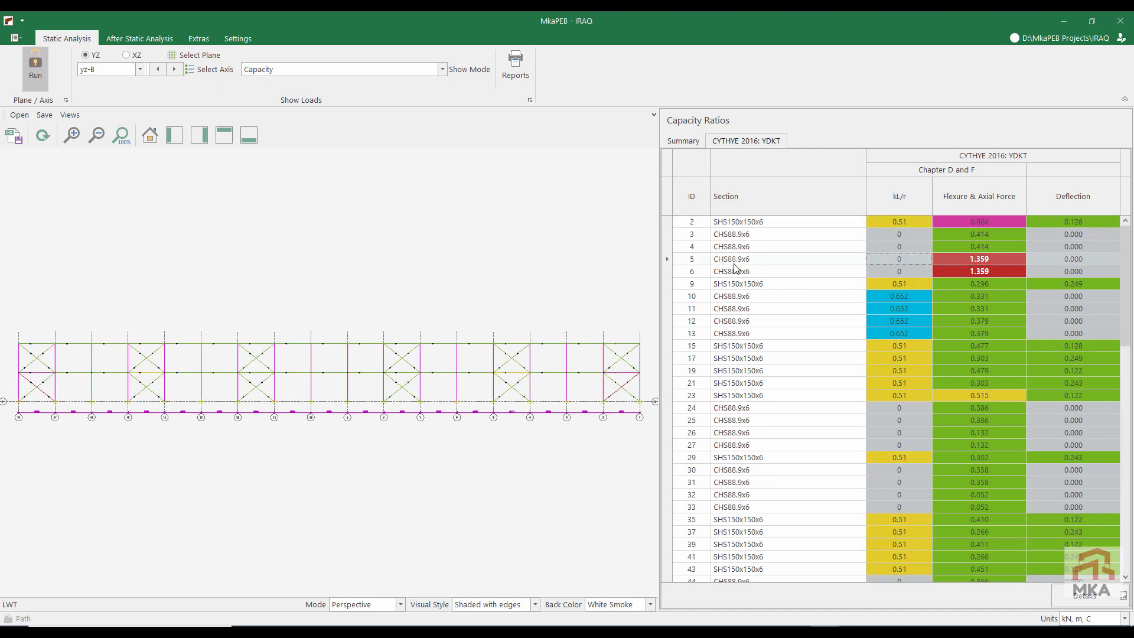
left_click(735, 271)
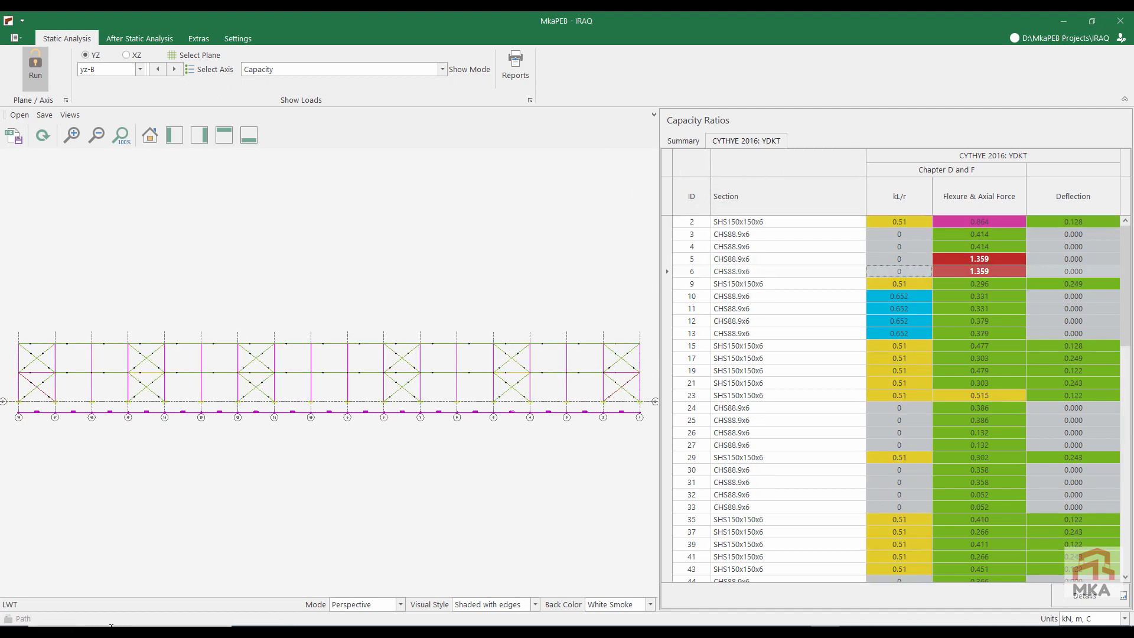
left_click(8, 605)
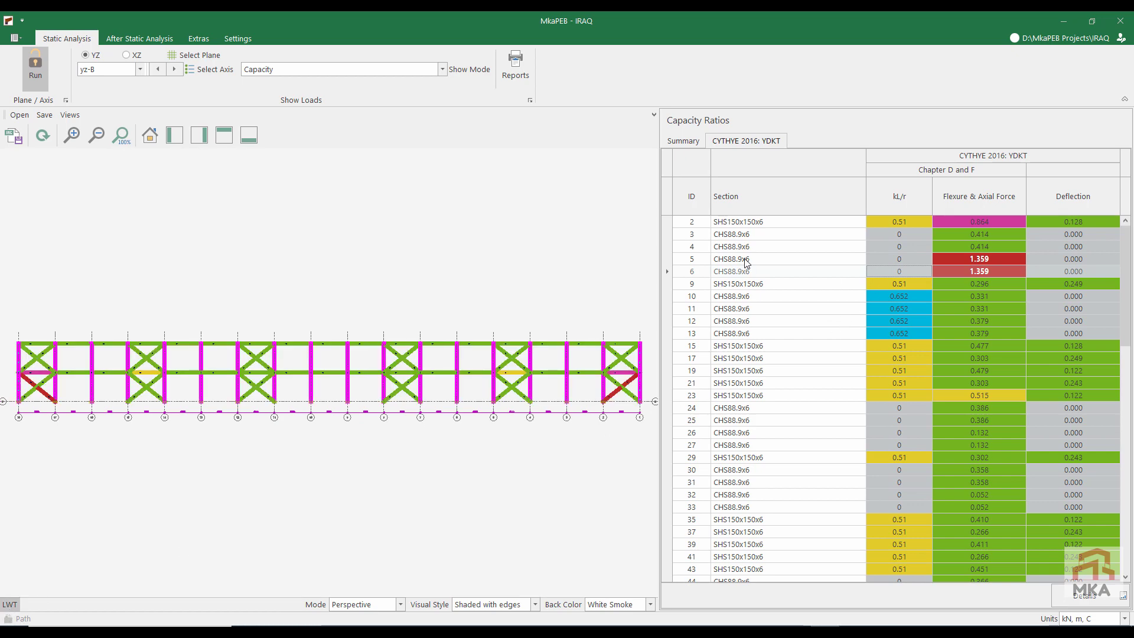
left_click(175, 69)
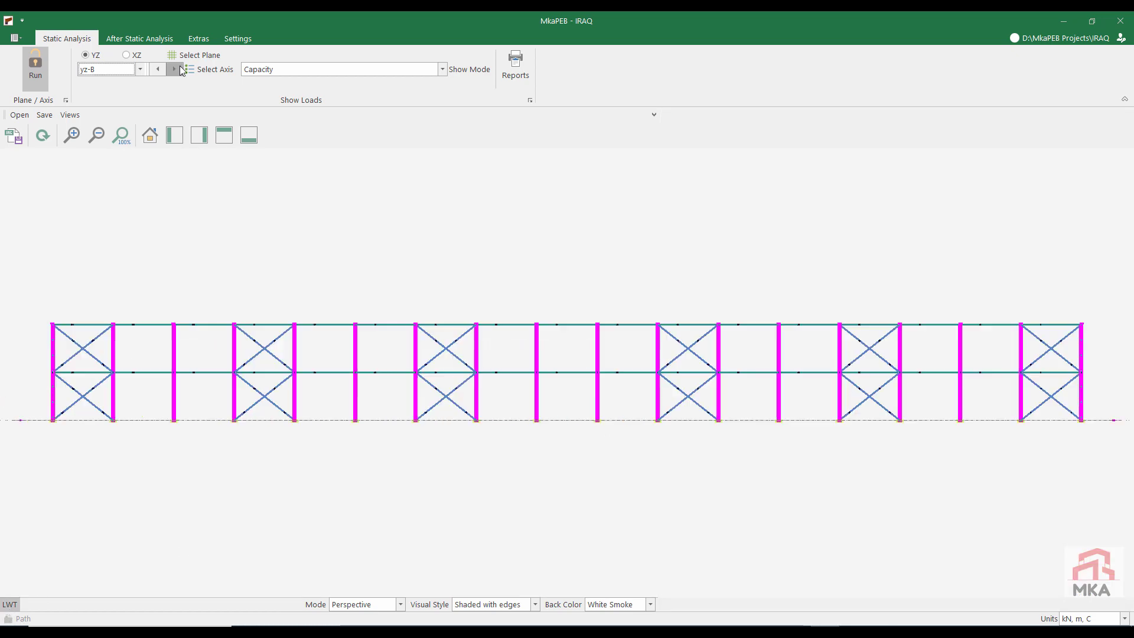
left_click(175, 69)
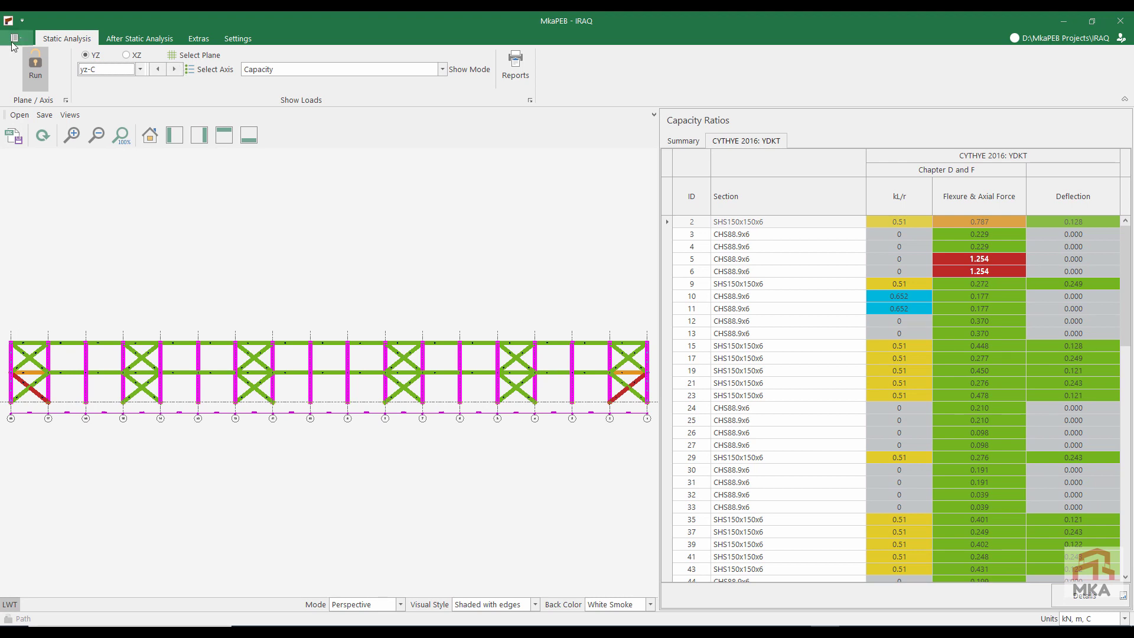
Step: Unlock the analysed model and set the wall stability brace section for edge holes on axis yz-B to CHS114.3x6
left_click(32, 66)
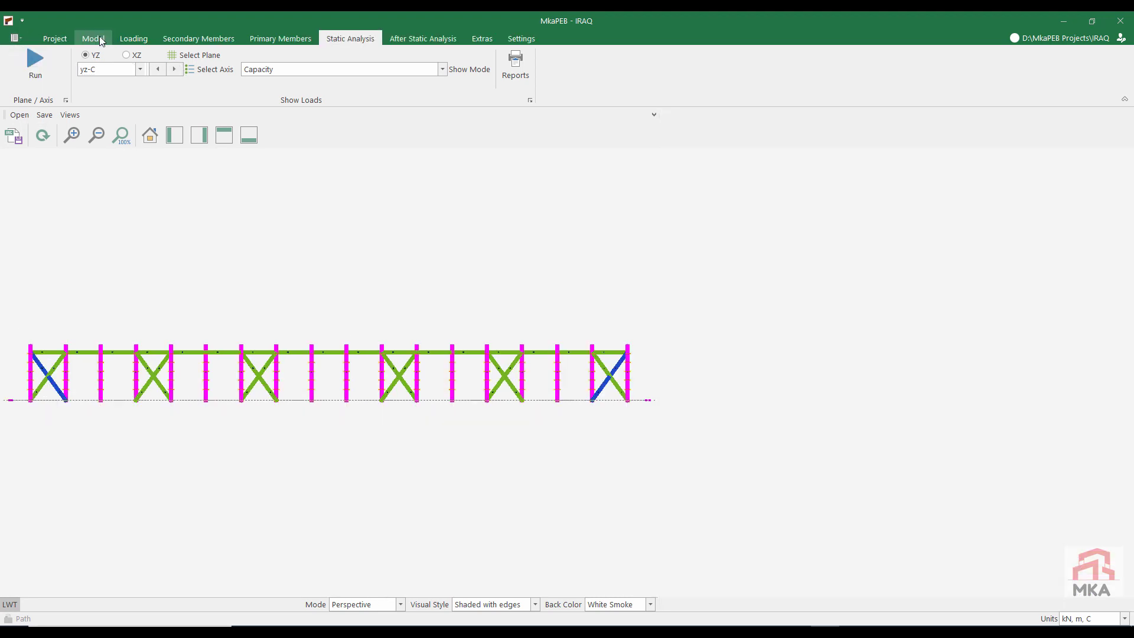
left_click(263, 39)
left_click(205, 77)
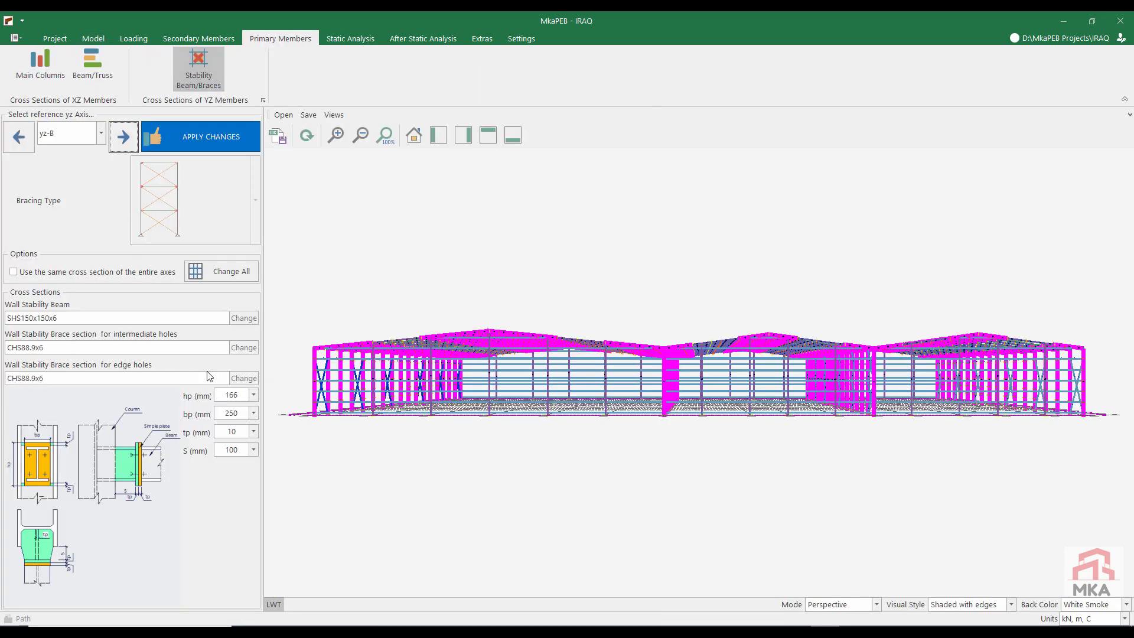
left_click(240, 377)
left_click(650, 341)
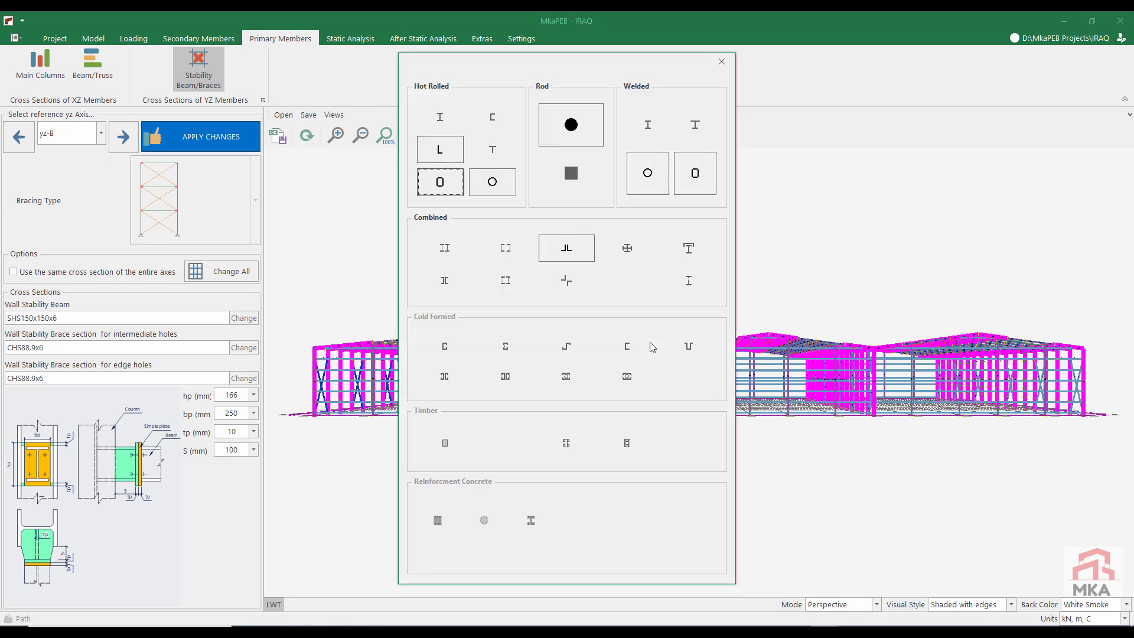
left_click(486, 185)
left_click(514, 392)
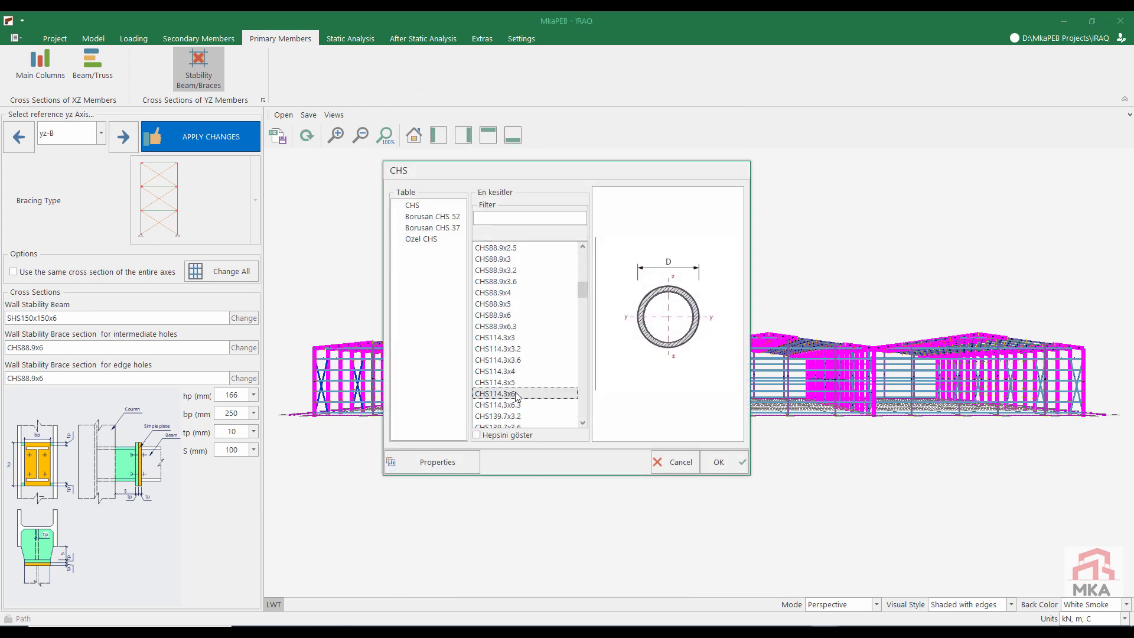
left_click(716, 392)
left_click(626, 398)
Step: Set the wall stability brace section for edge holes on axis yz-C to CHS114.3x6
left_click(124, 137)
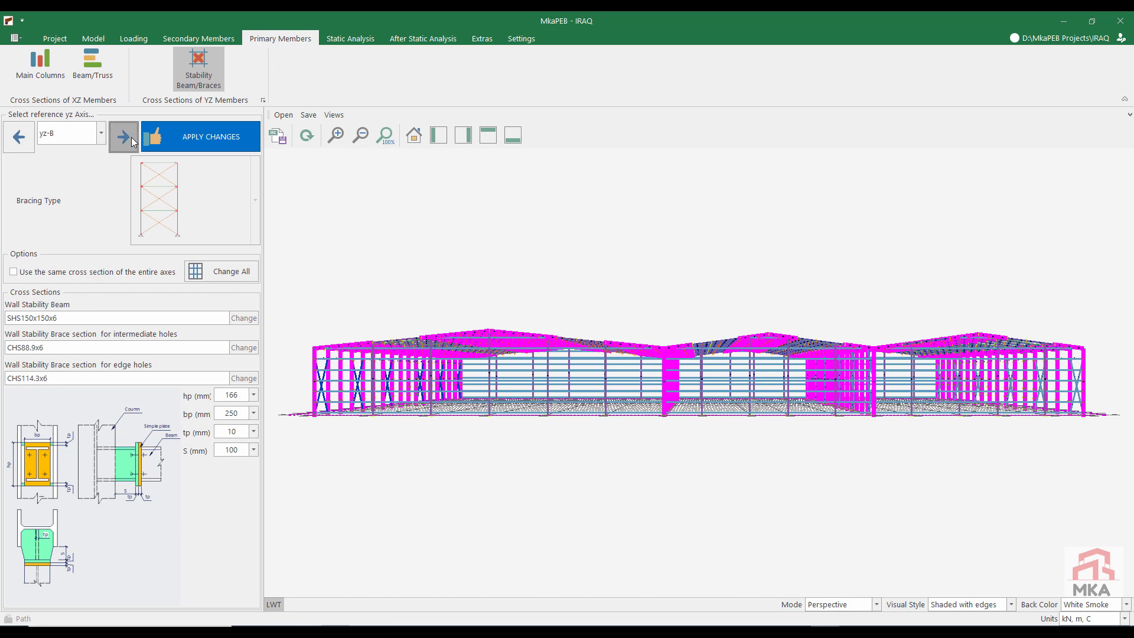
left_click(242, 378)
left_click(648, 341)
left_click(486, 184)
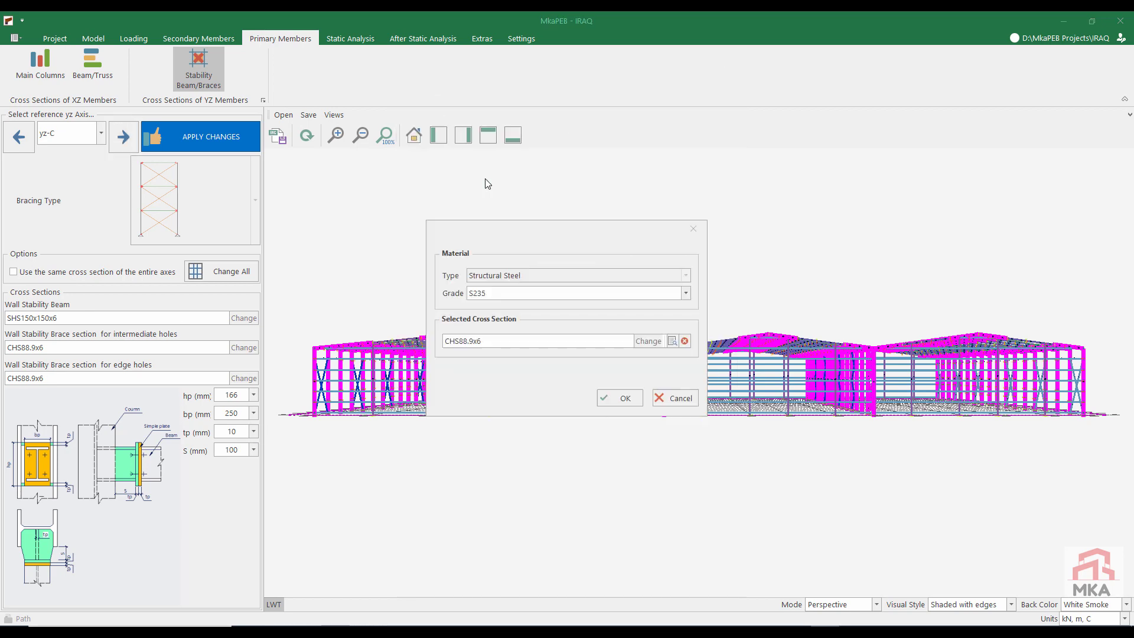
left_click(519, 394)
left_click(719, 461)
left_click(637, 398)
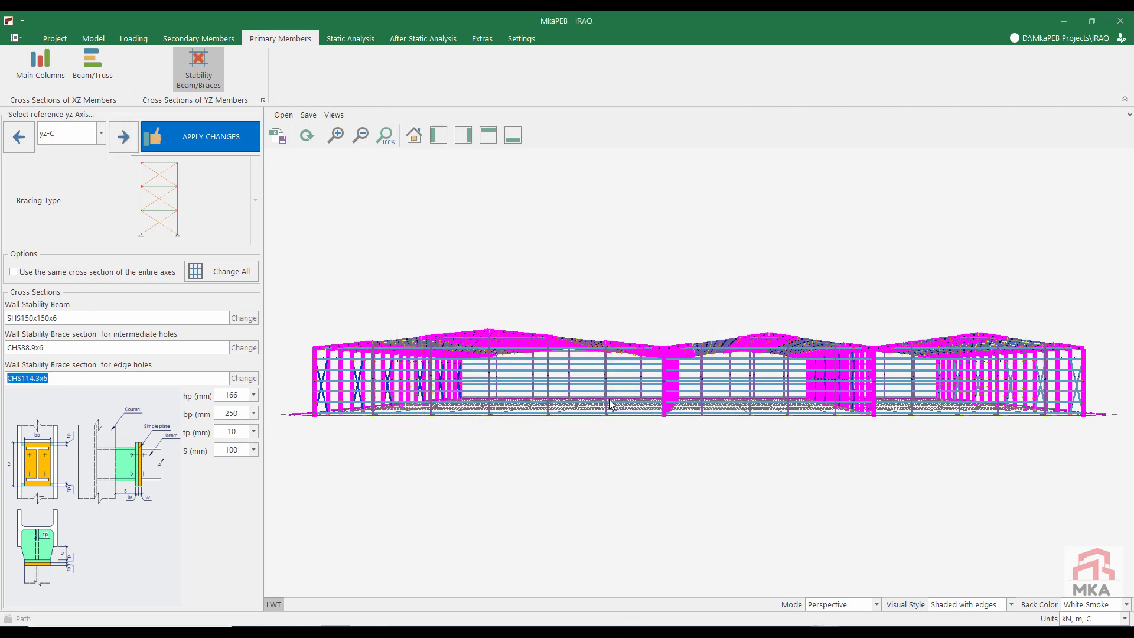
Step: Change all wall braces on axis yz-A to the steel rod D32
left_click(17, 139)
left_click(17, 140)
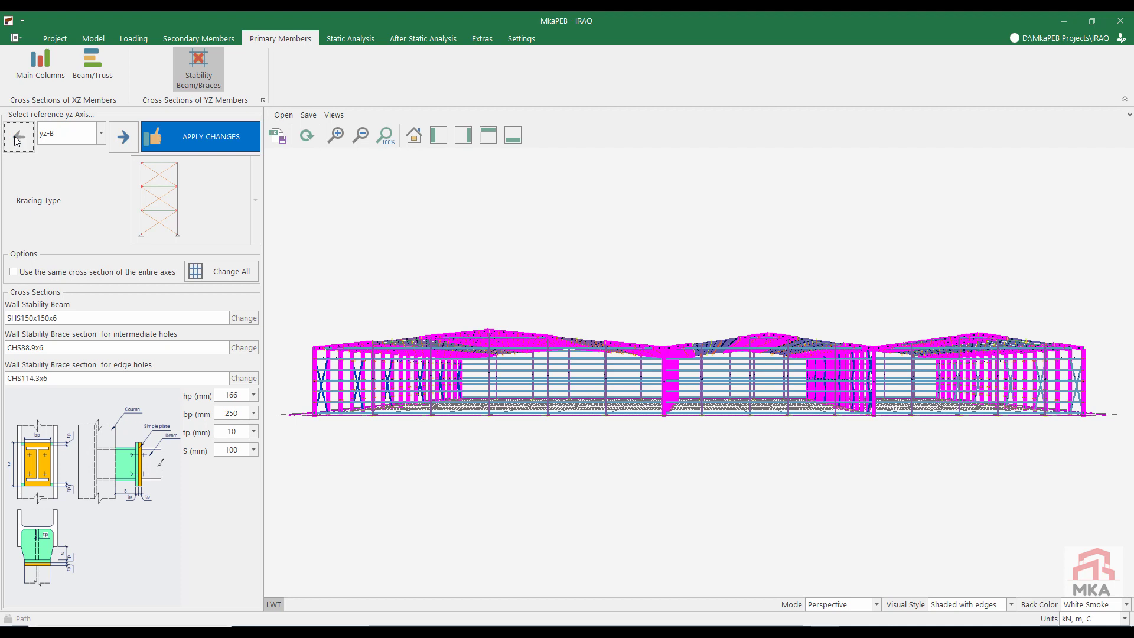
left_click(232, 273)
left_click(679, 258)
left_click(648, 341)
left_click(554, 132)
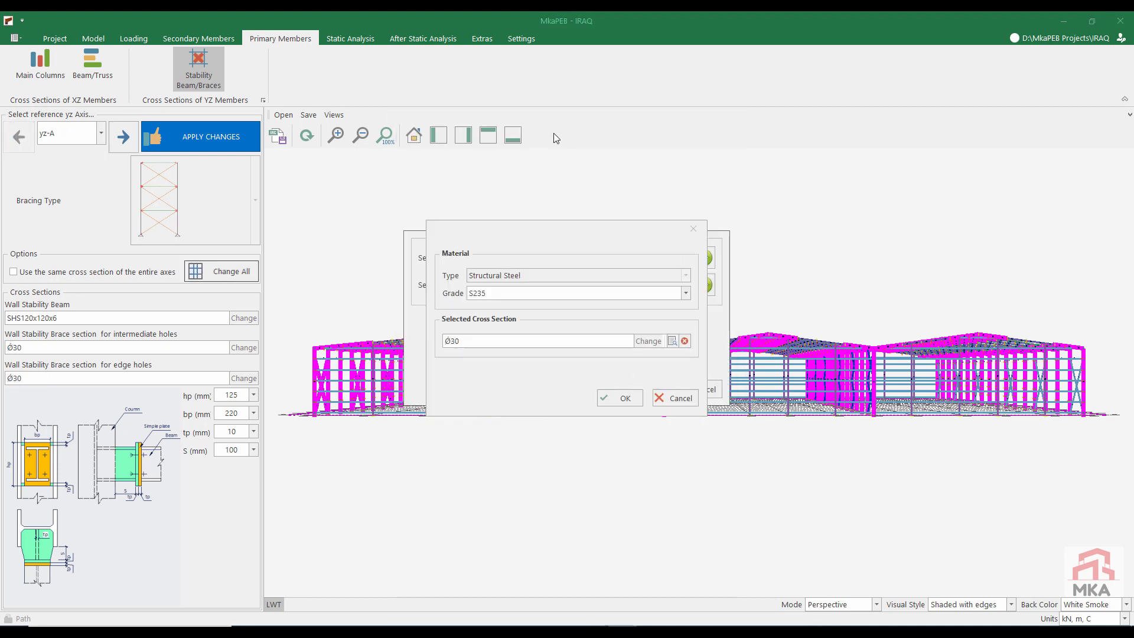
left_click(478, 344)
left_click(718, 461)
left_click(636, 397)
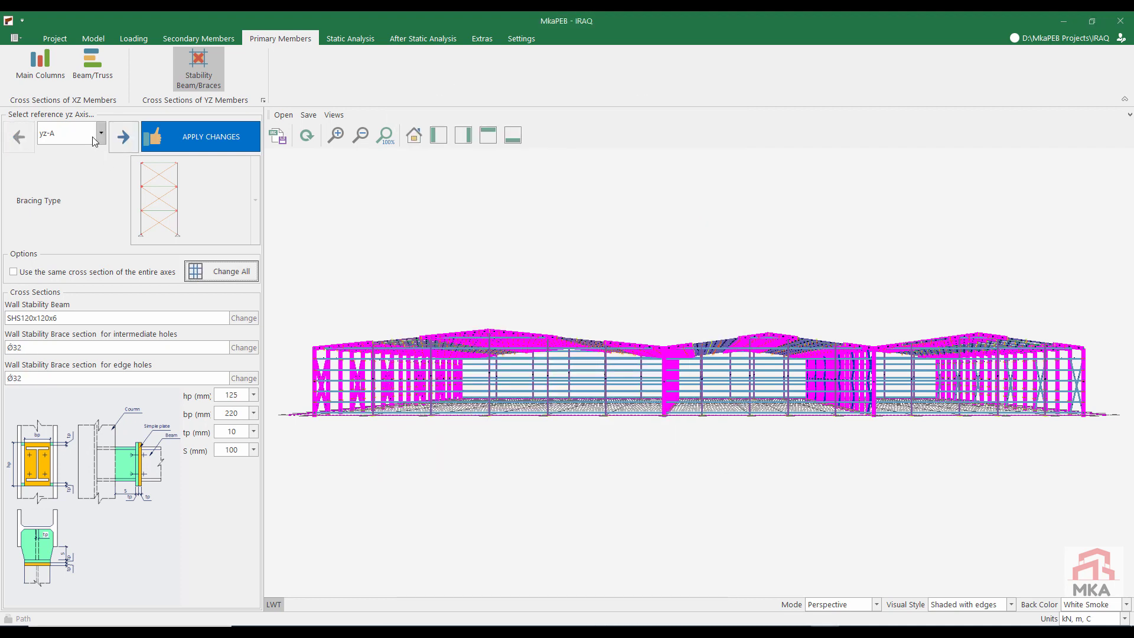
Step: Set all wall braces on axis yz-D to D32 in S235, with SHS120x120x6 for the stability beams
left_click(59, 183)
left_click(231, 274)
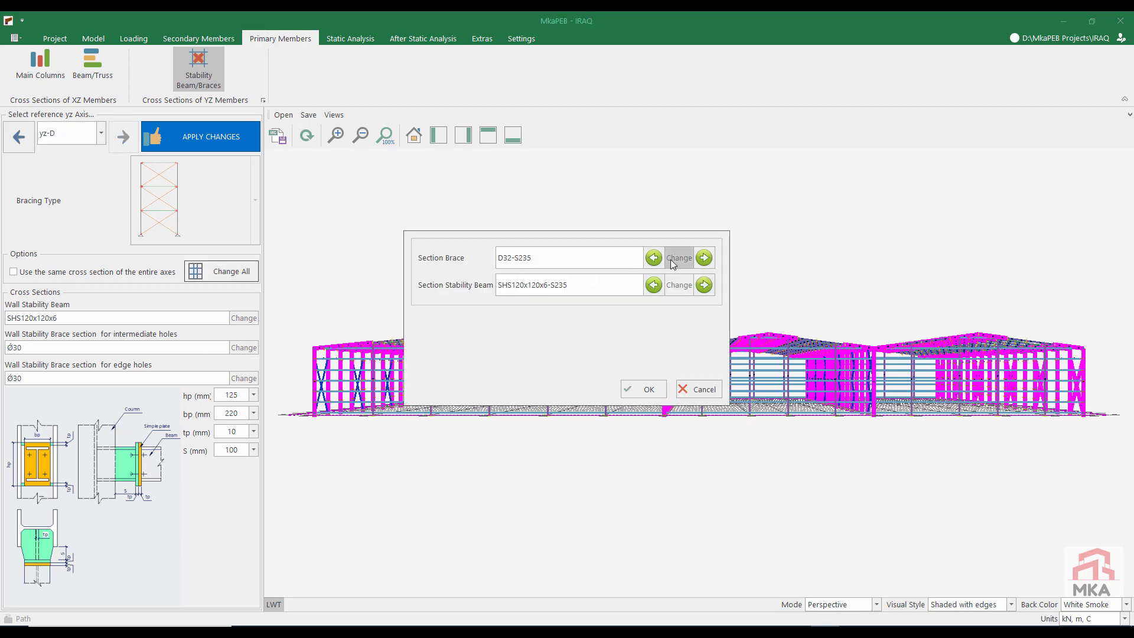
left_click(671, 259)
left_click(618, 392)
left_click(639, 390)
Step: Apply the revised brace sections to the model and run the static analysis again
left_click(210, 141)
left_click(350, 39)
left_click(36, 64)
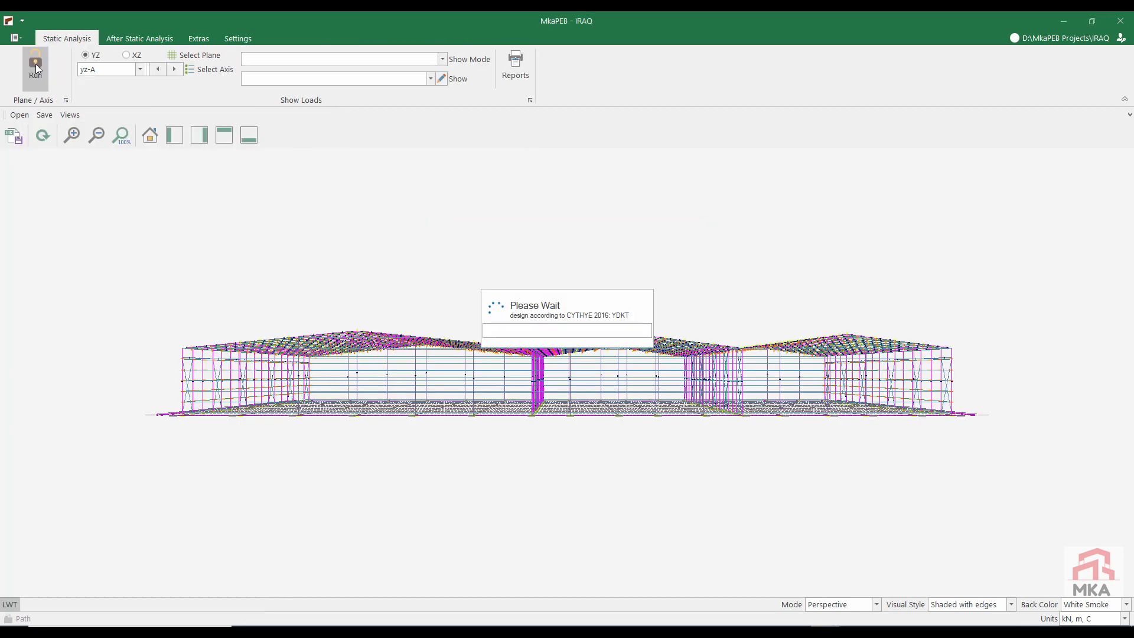
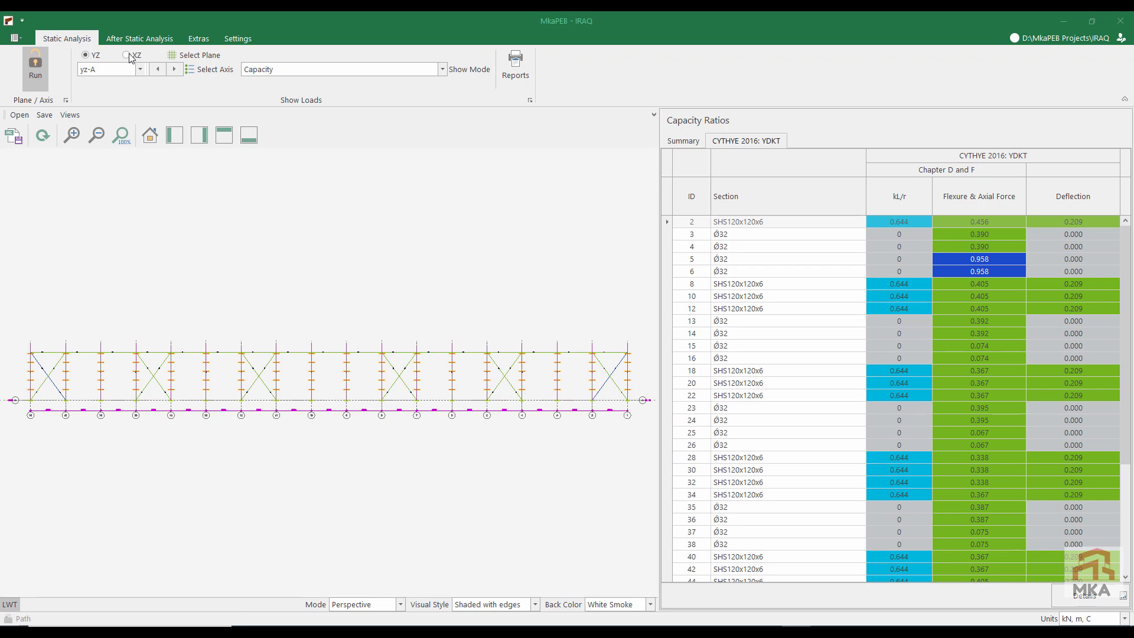
Step: Review the capacity ratios of the wall braces and stability beams on axes yz-B, yz-C and yz-D
left_click(175, 70)
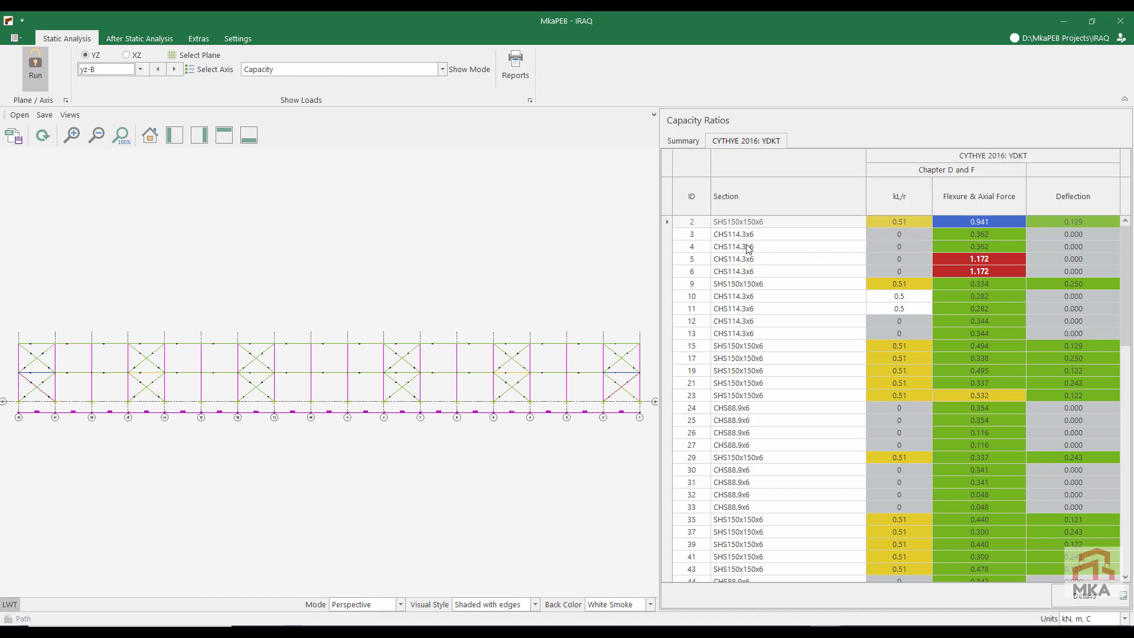
scroll(745, 272, "down", 15)
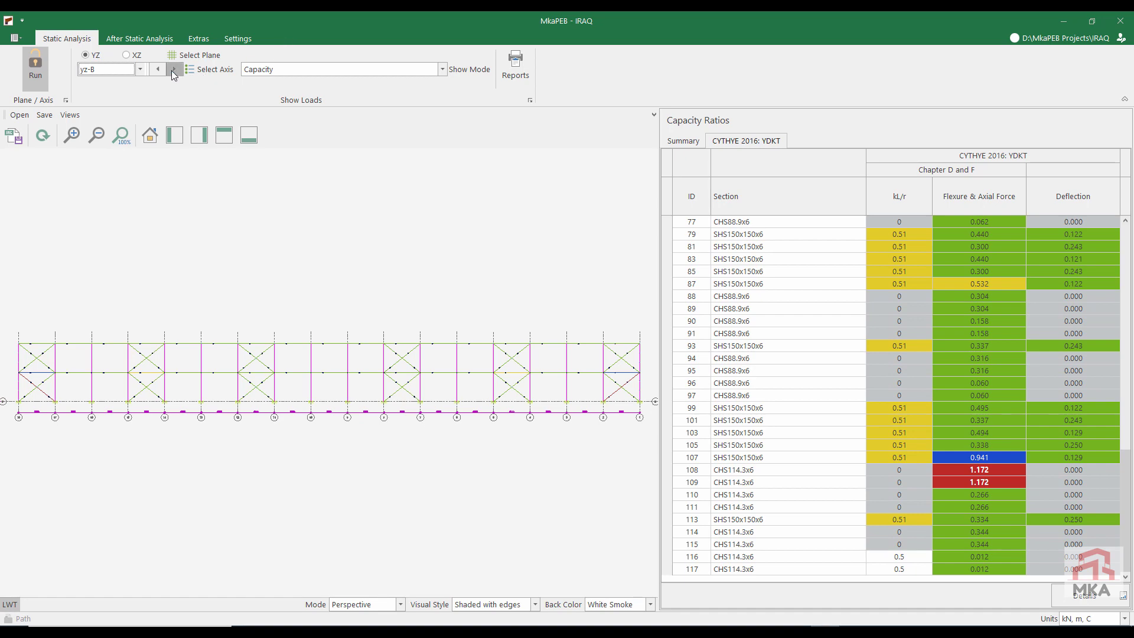
left_click(173, 70)
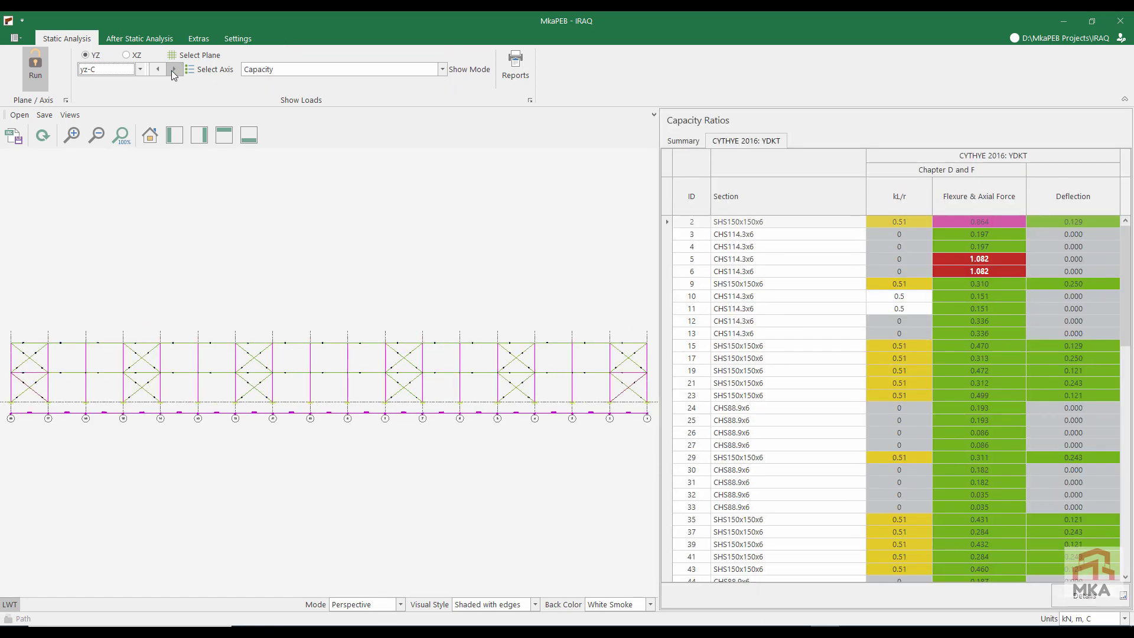
left_click(173, 70)
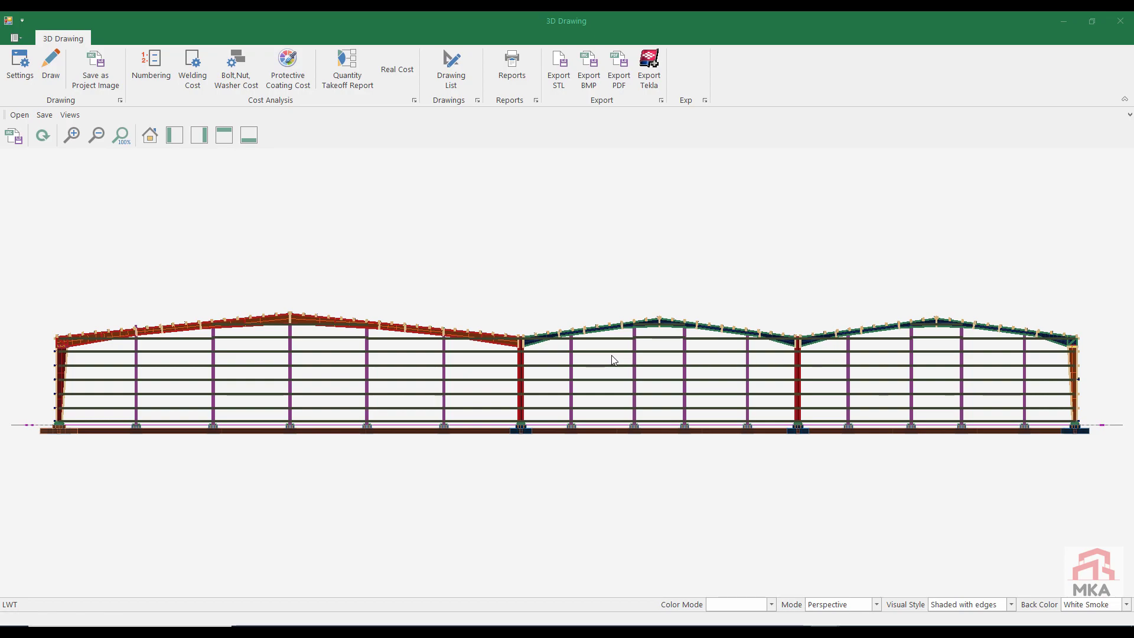
Step: Examine the outer corner of the widest span in the 3D drawing, including its eave connection, roof purlins, roof braces and side wall braces
middle_click_drag(616, 358, 542, 382)
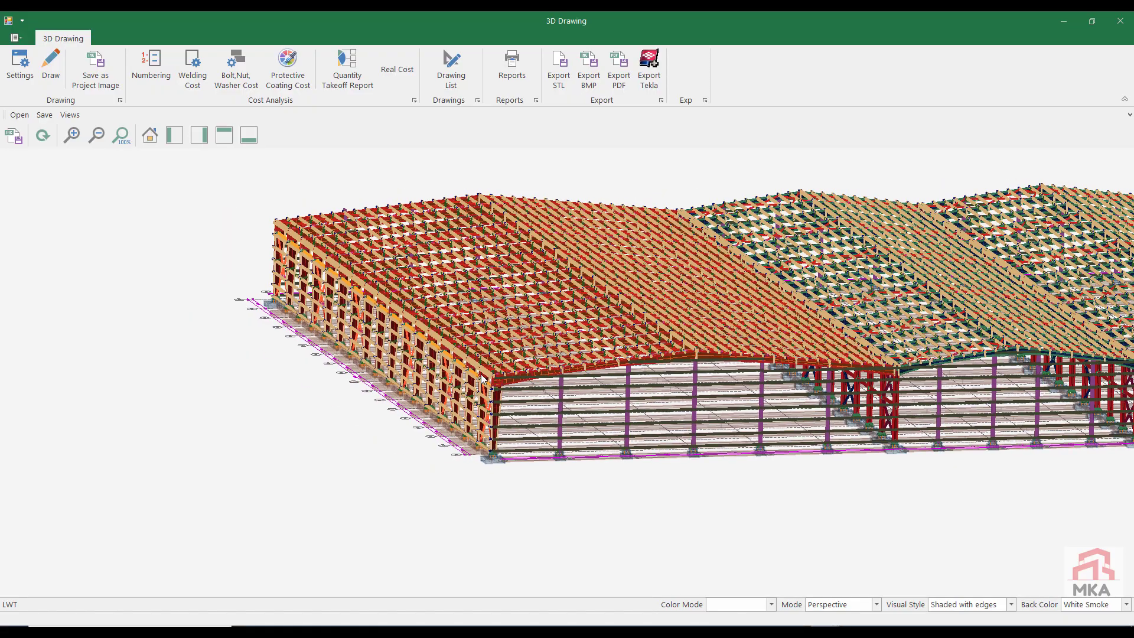
scroll(482, 375, "up", 3)
scroll(481, 378, "up", 5)
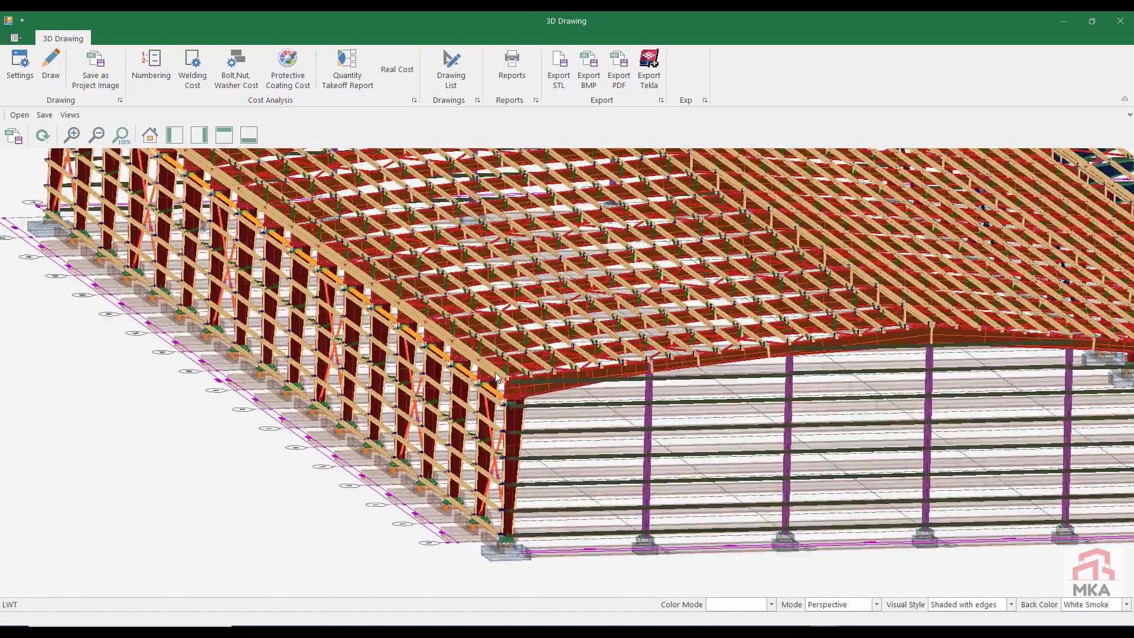
scroll(780, 342, "up", 4)
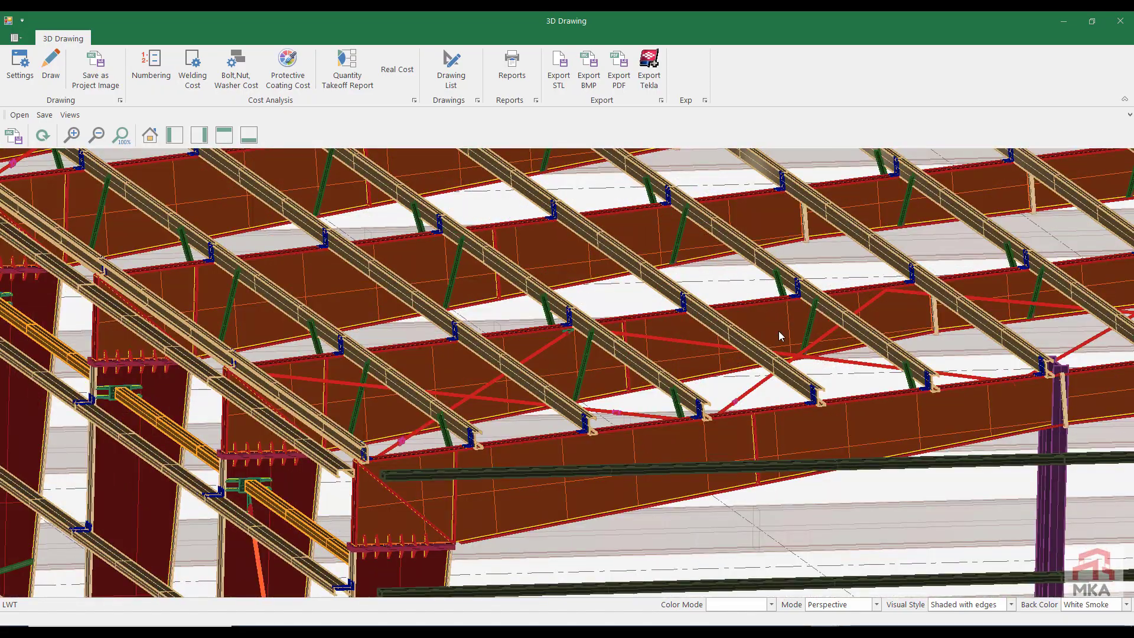
scroll(585, 347, "up", 4)
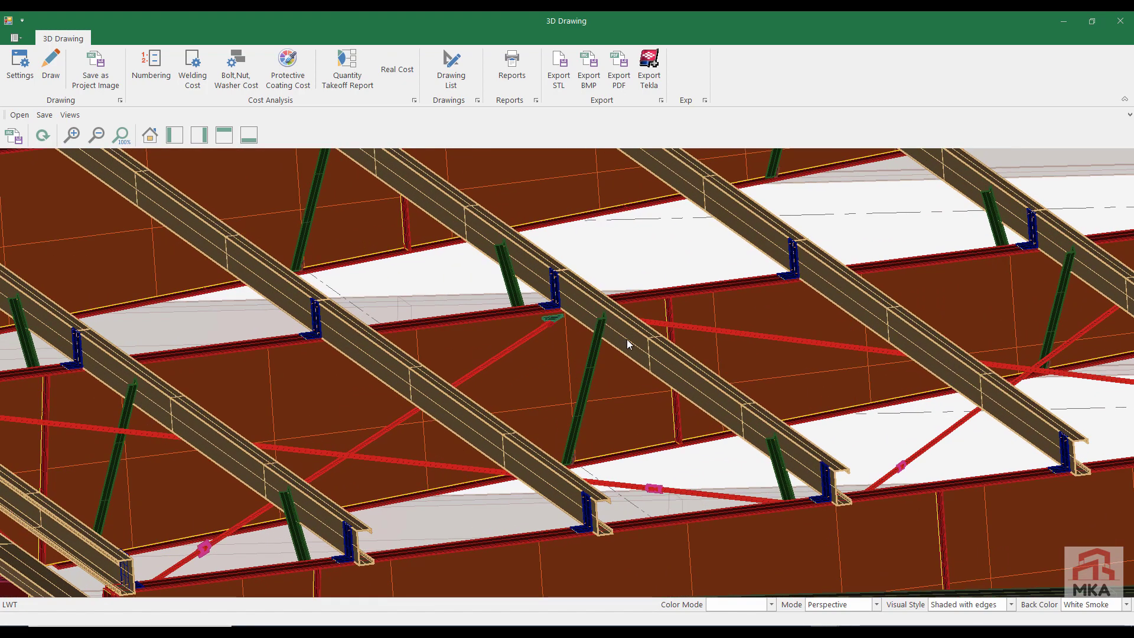
scroll(632, 342, "down", 8)
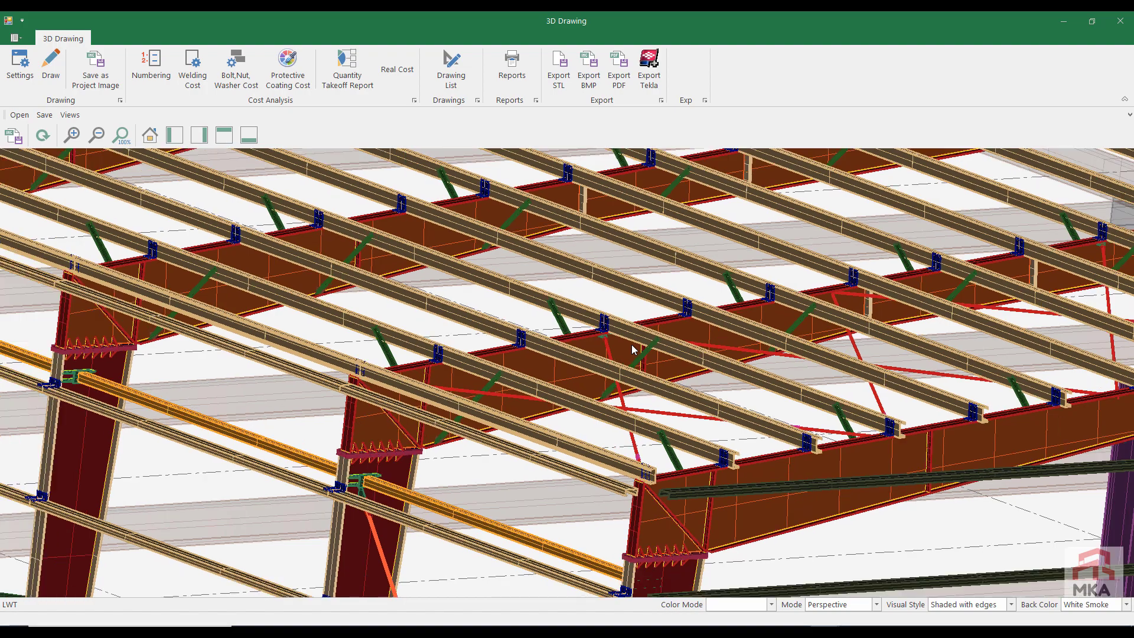
scroll(668, 503, "up", 8)
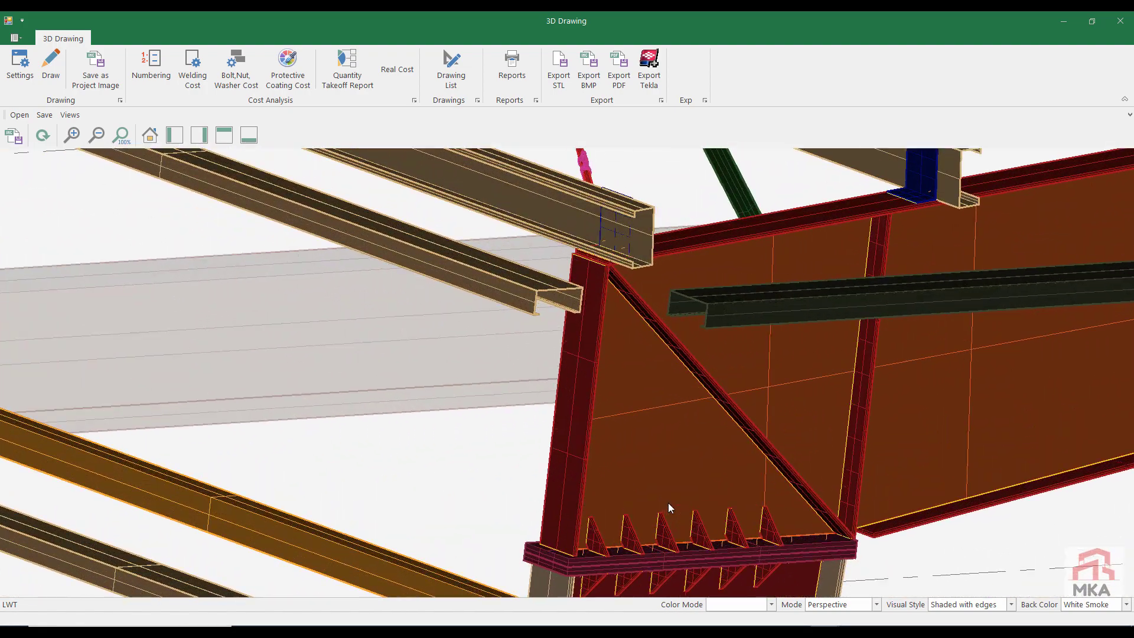
scroll(668, 506, "down", 8)
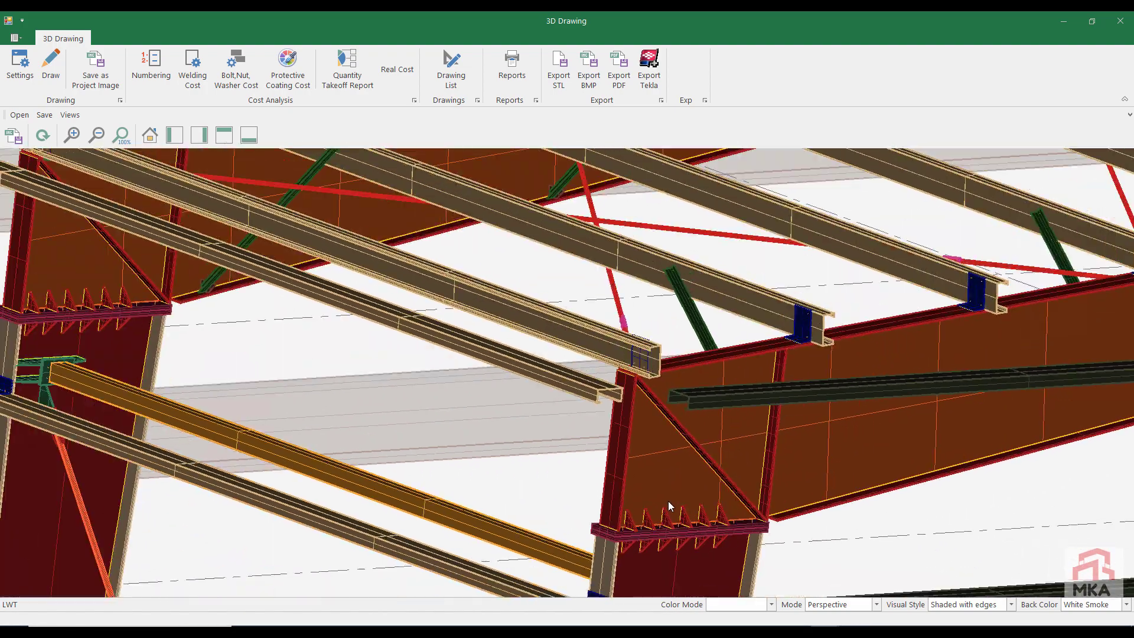
scroll(634, 507, "down", 3)
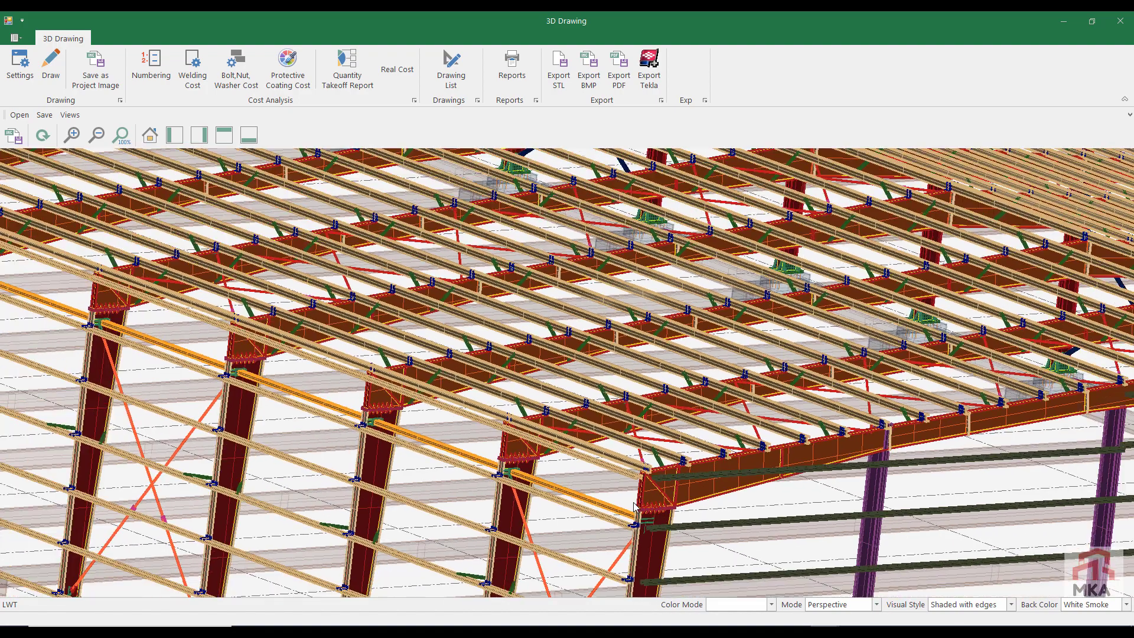
middle_click_drag(634, 507, 677, 429)
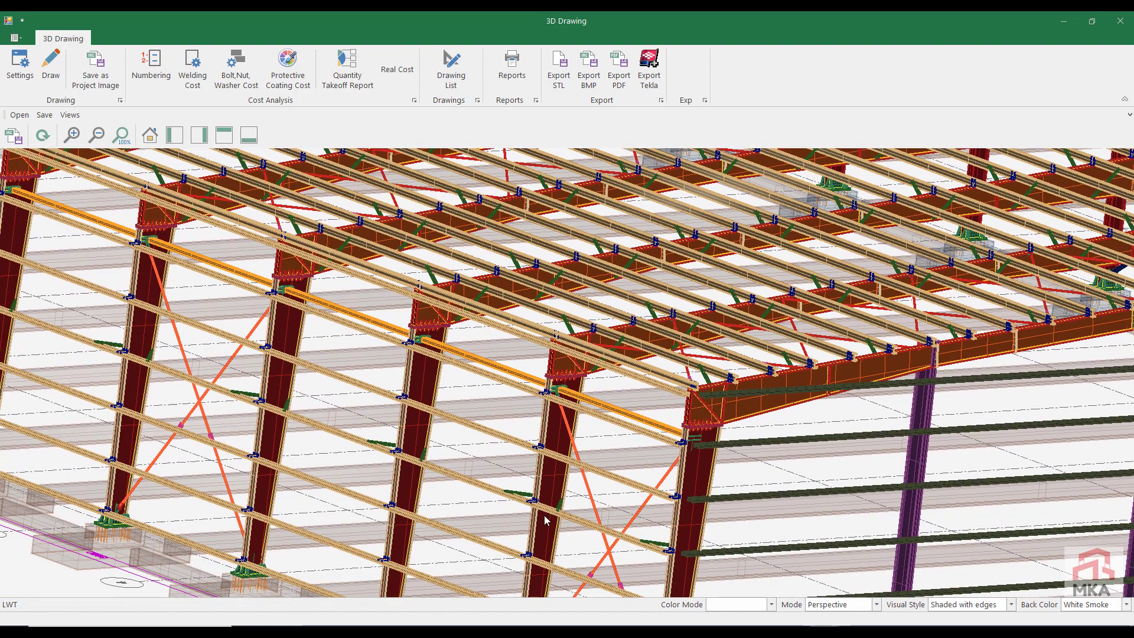
scroll(565, 500, "up", 5)
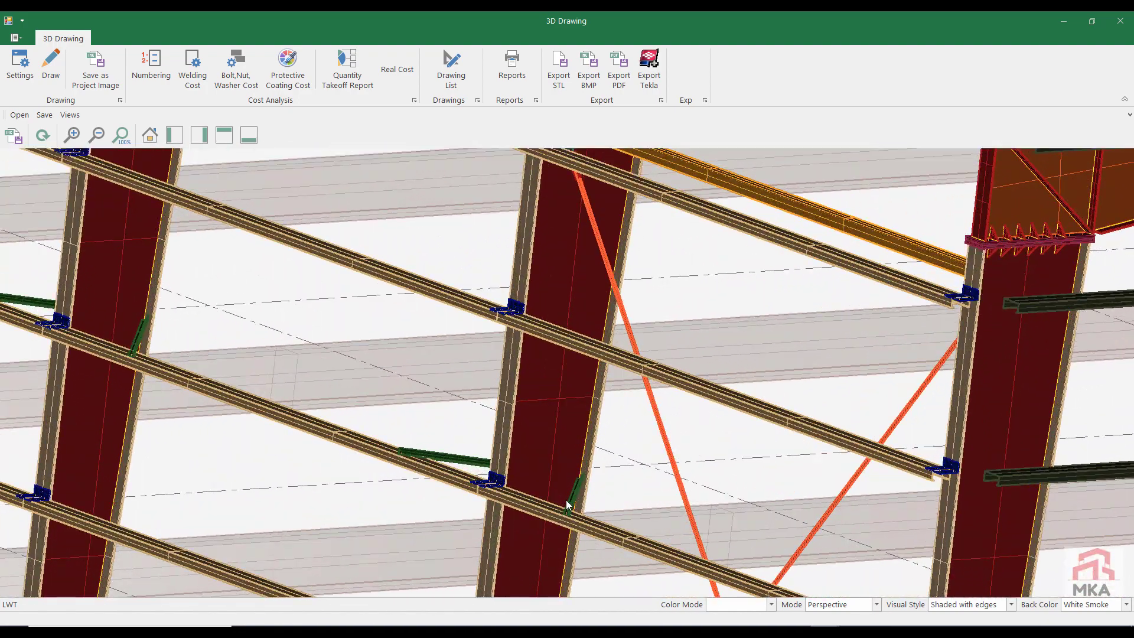
scroll(565, 500, "down", 4)
scroll(565, 503, "down", 2)
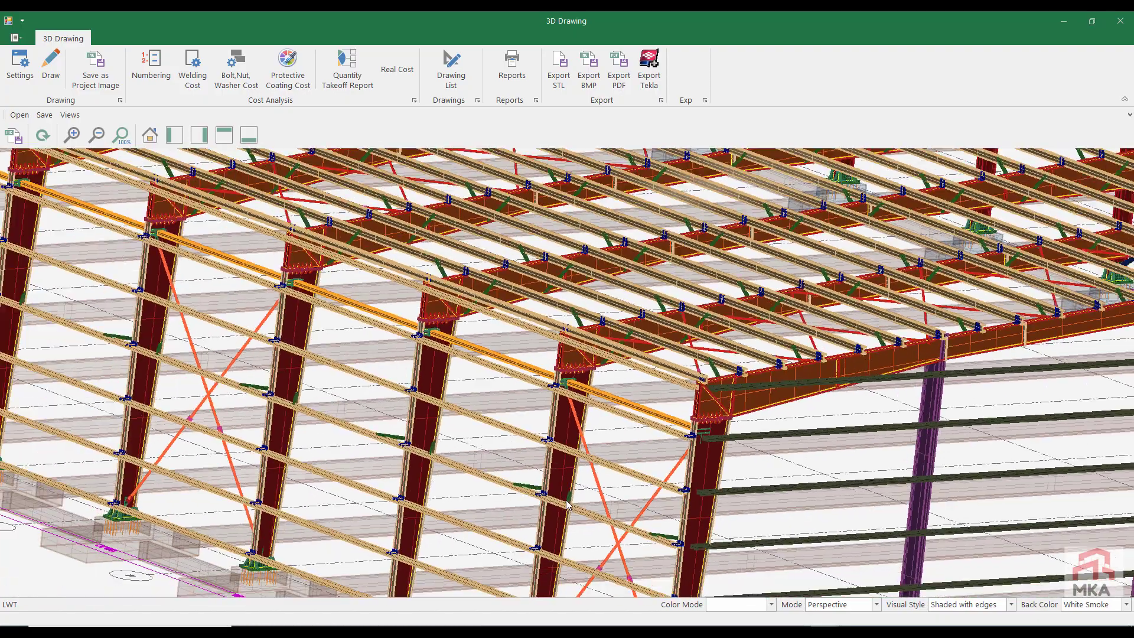
scroll(565, 502, "down", 5)
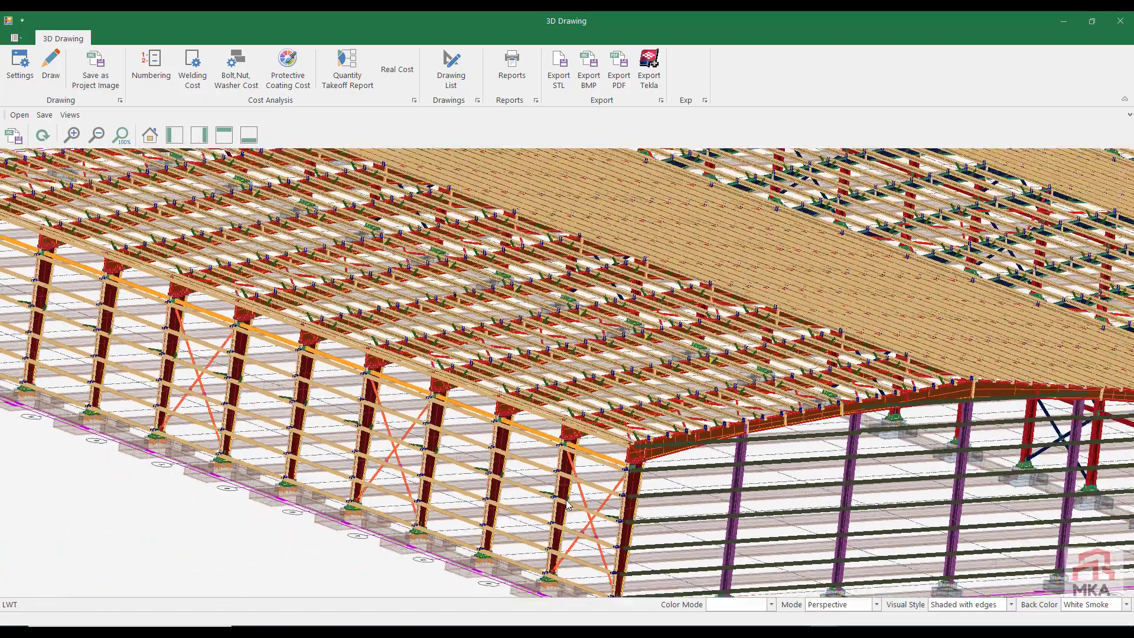
Step: Examine the gable framing of the two narrower spans in the 3D drawing, down to a purlin clip and roof brace connection on a rafter
middle_click_drag(920, 404, 358, 430)
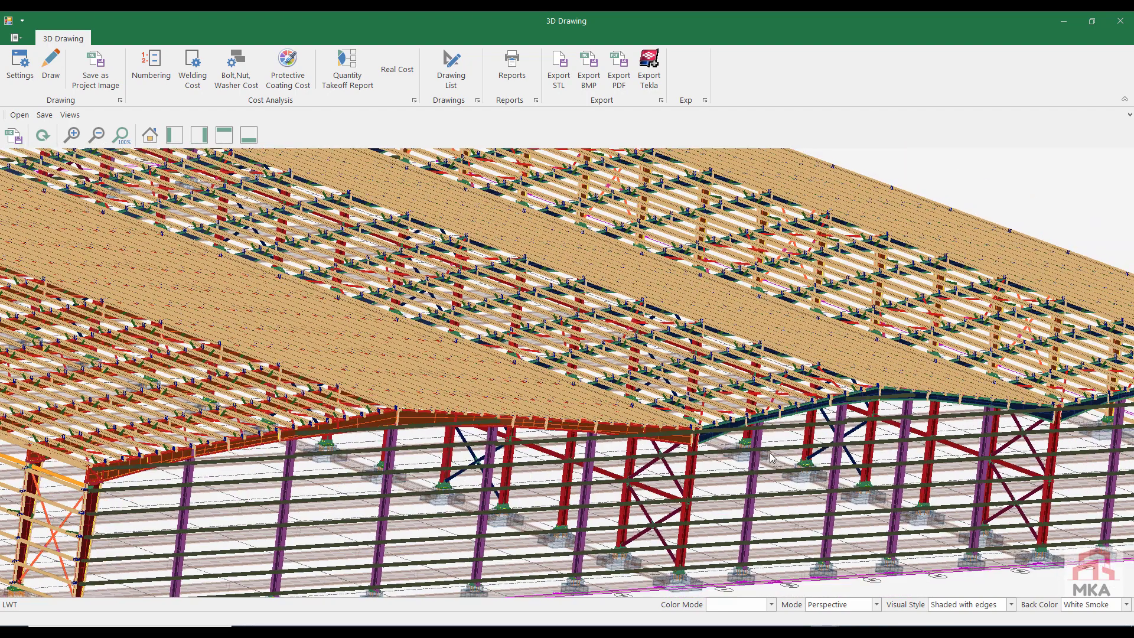
middle_click_drag(771, 457, 440, 456)
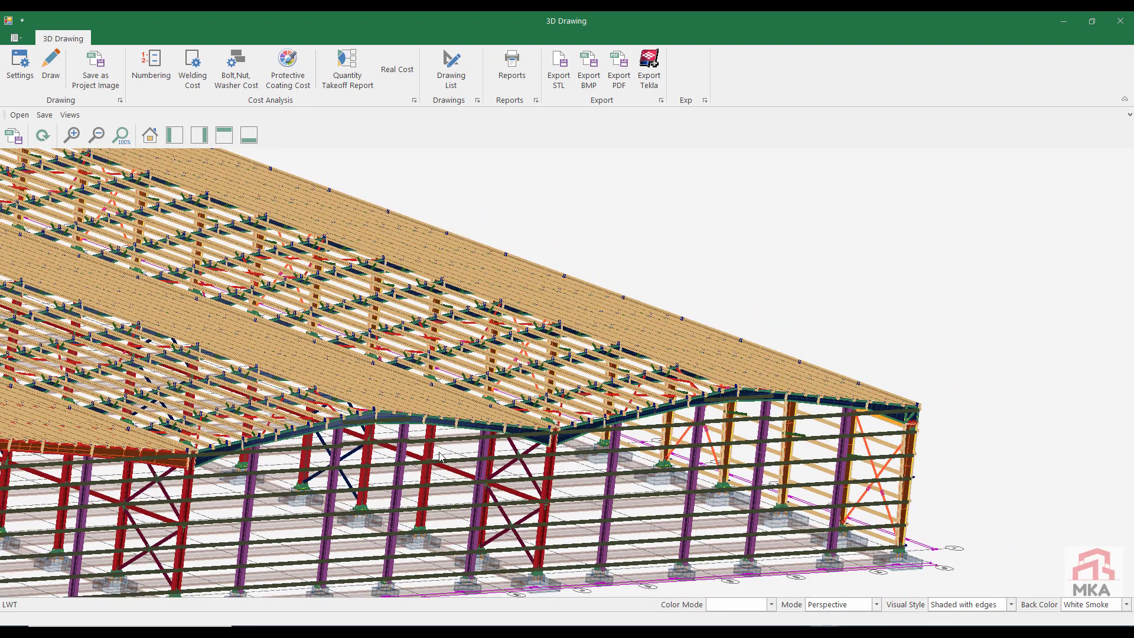
scroll(755, 447, "up", 5)
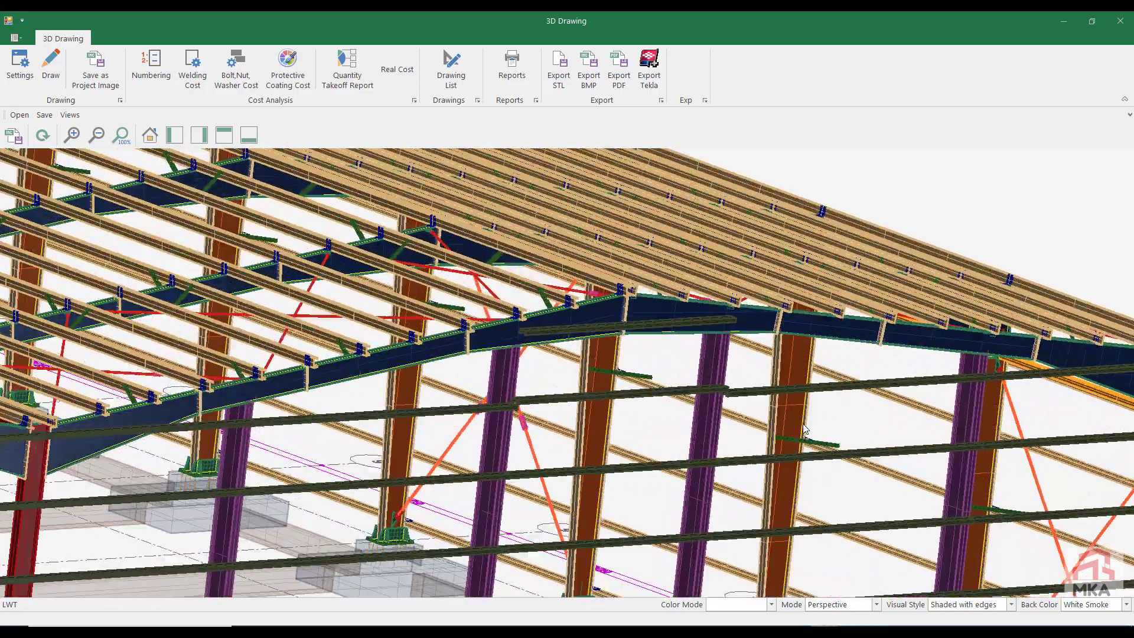
scroll(804, 428, "up", 1)
scroll(804, 428, "down", 3)
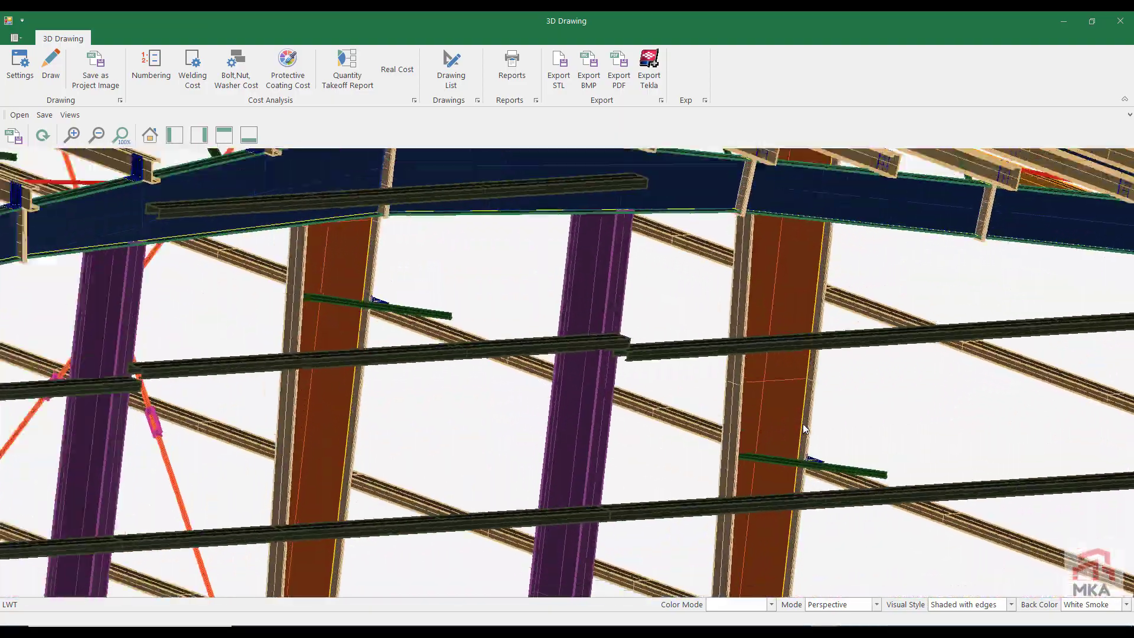
scroll(804, 428, "down", 5)
middle_click_drag(414, 383, 757, 402)
mouse_move(301, 372)
middle_mouse_down()
mouse_move(596, 381)
mouse_move(764, 402)
middle_mouse_up()
middle_click_drag(367, 418, 318, 414)
scroll(700, 477, "up", 9)
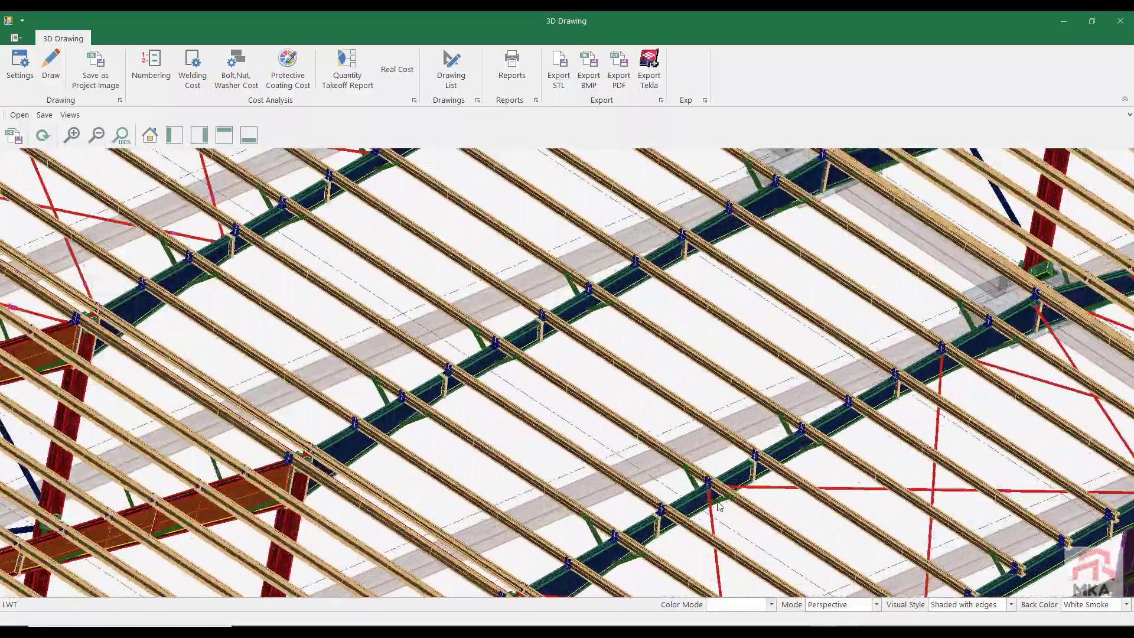
scroll(697, 476, "up", 6)
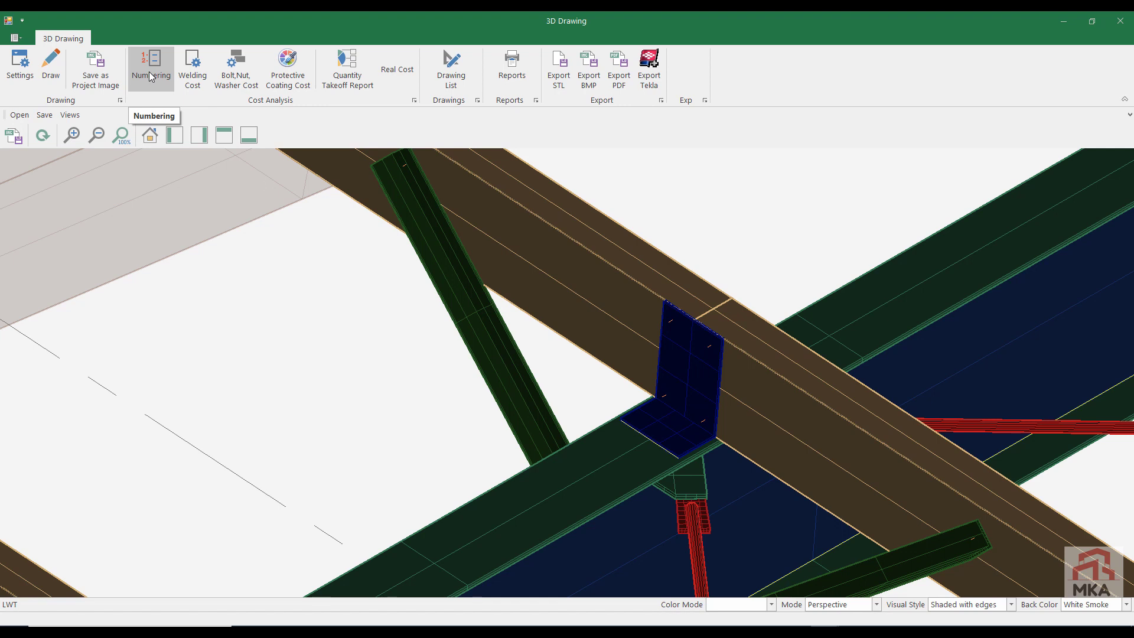
Step: Open the real cost estimation and display the steel material quantities and costs
left_click(406, 69)
left_click(240, 65)
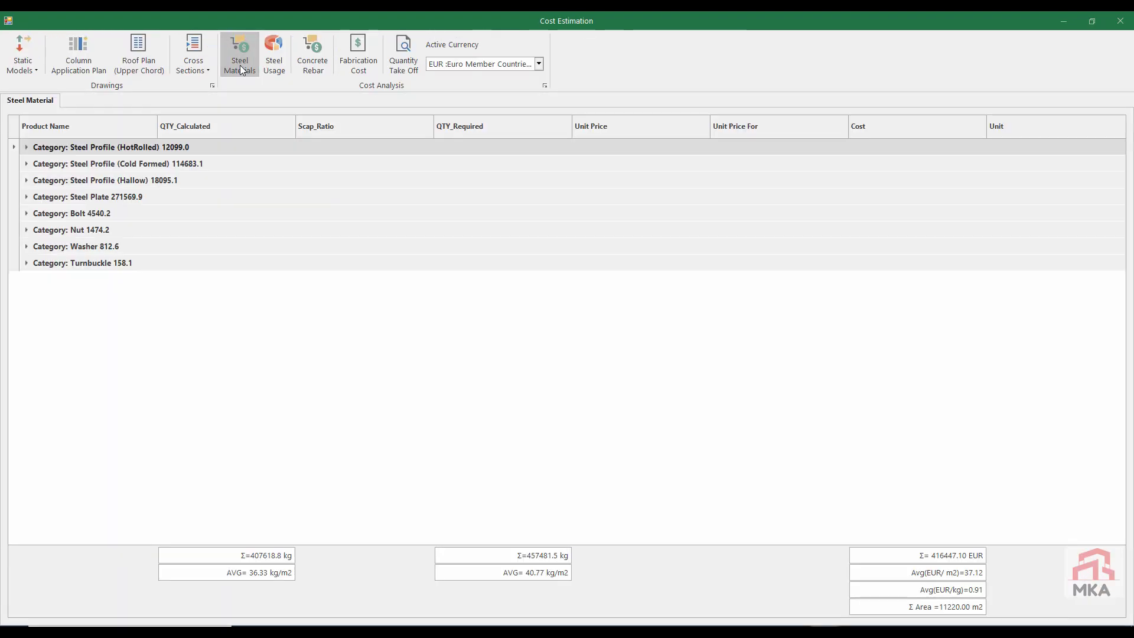